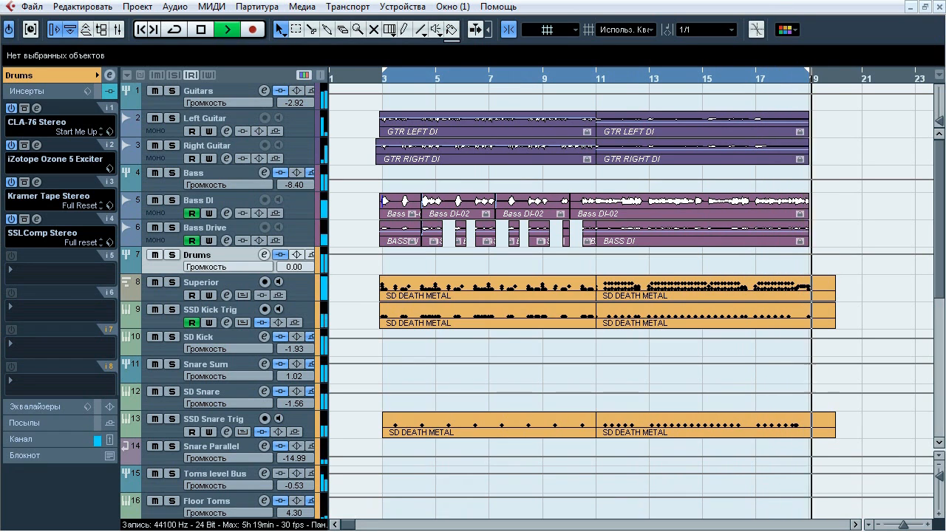
Audition the Guitars group alone and within the full mix, leave it soloed, and stop playback
{"action": "key", "text": "space"}
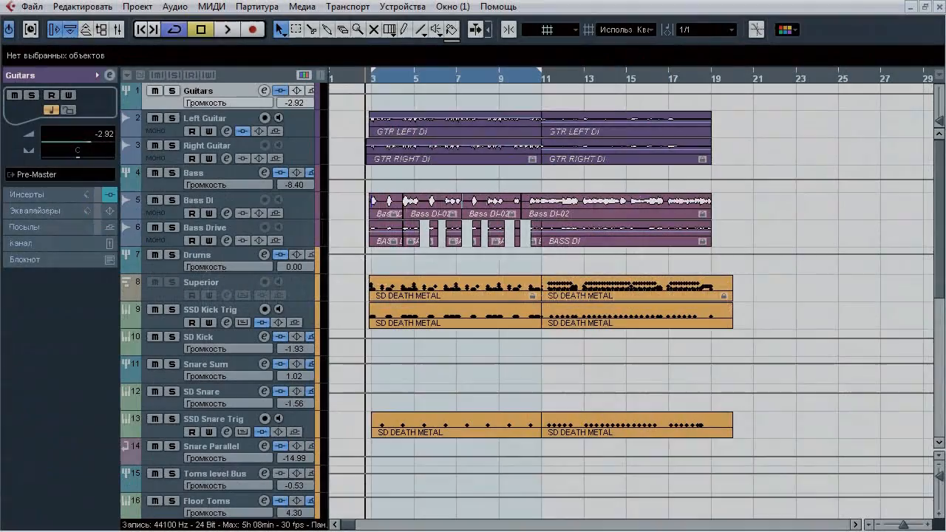
{"action": "key", "text": "space"}
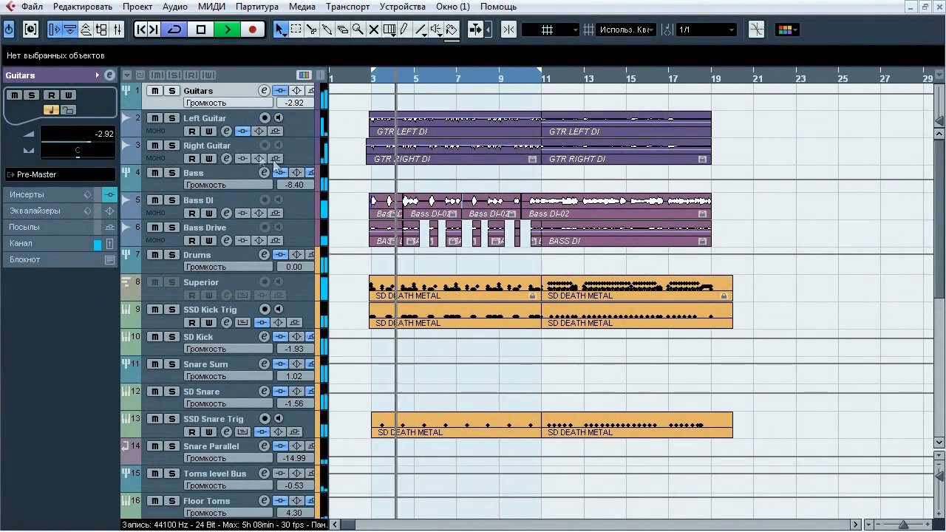
{"action": "left_click", "coordinate": [172, 91]}
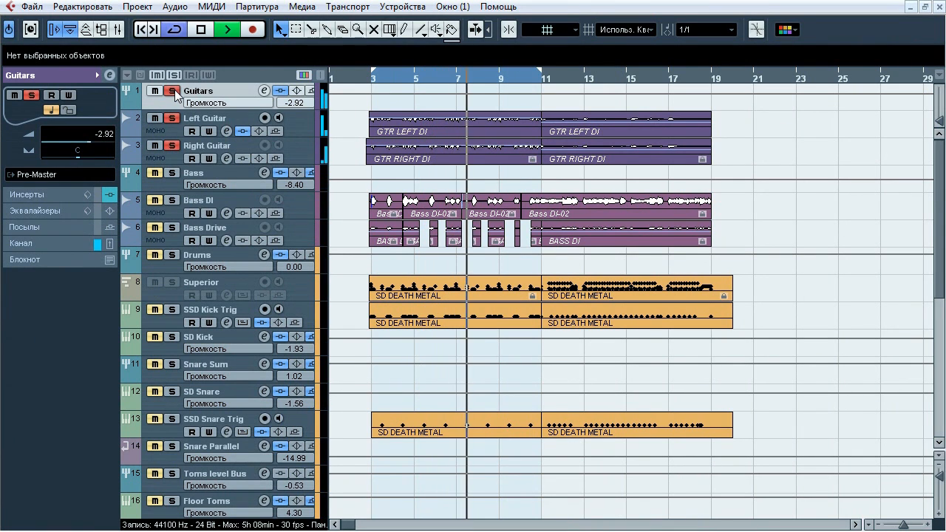
{"action": "left_click", "coordinate": [172, 91]}
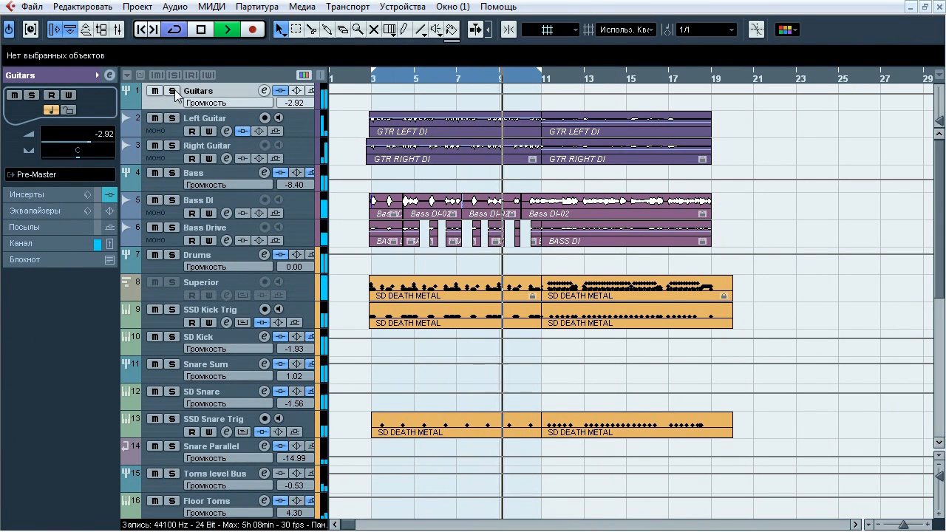
{"action": "left_click", "coordinate": [173, 91]}
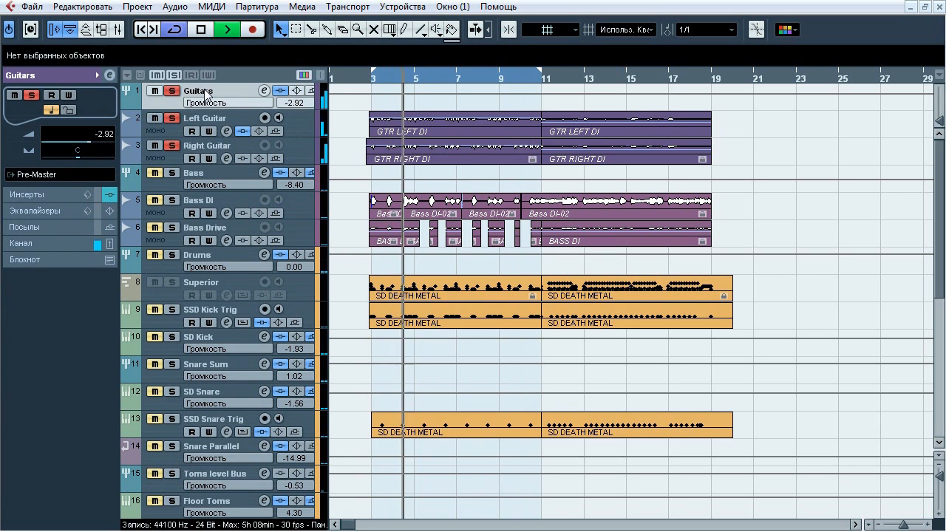
{"action": "key", "text": "space"}
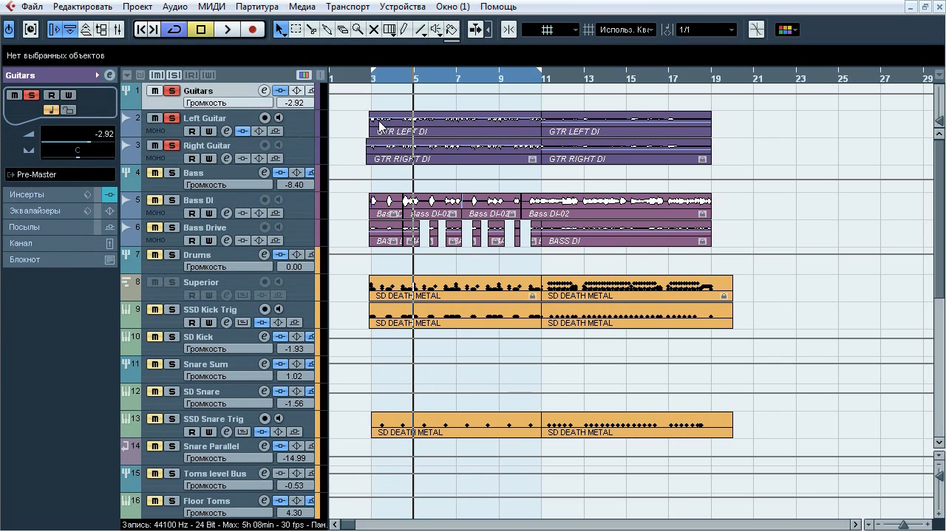
Inspect the panning and routing of the Left Guitar, Right Guitar and Guitars tracks, and show the Left Guitar's inserts
{"action": "left_click", "coordinate": [215, 121]}
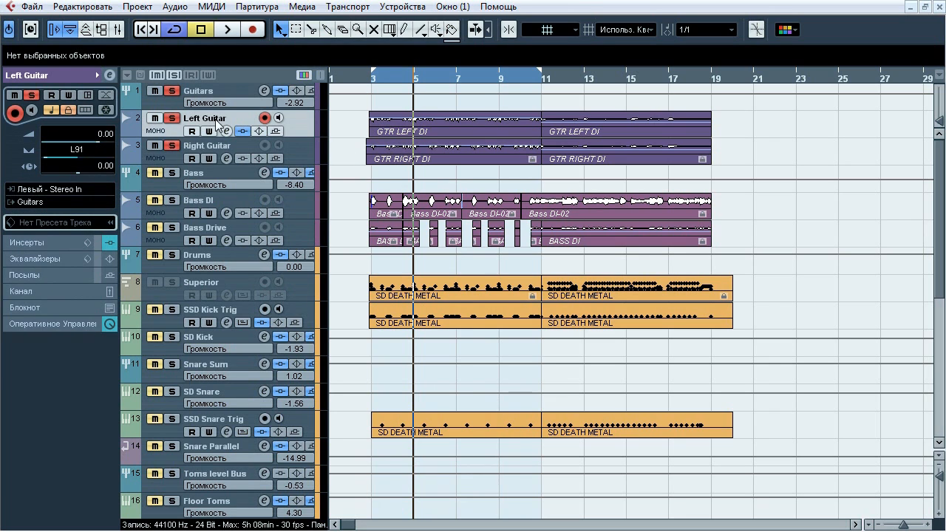
{"action": "left_click", "coordinate": [212, 150]}
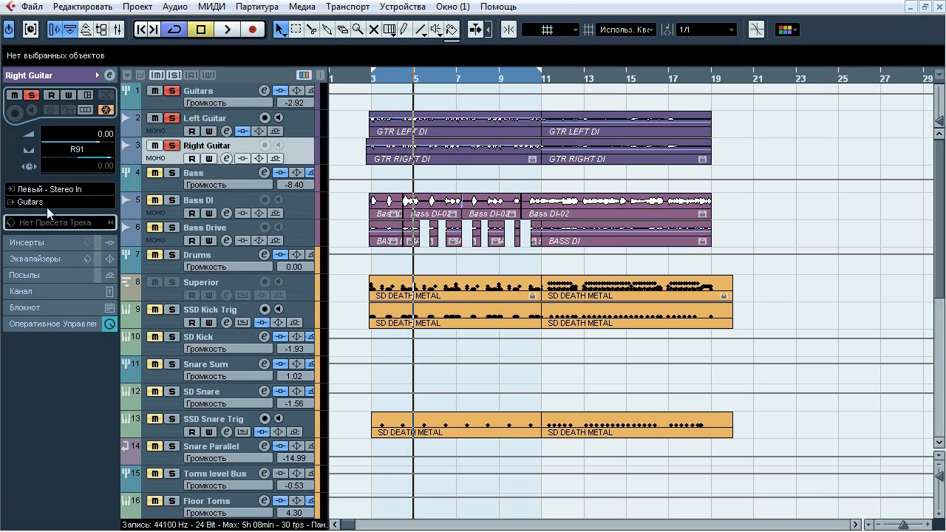
{"action": "left_click", "coordinate": [203, 89]}
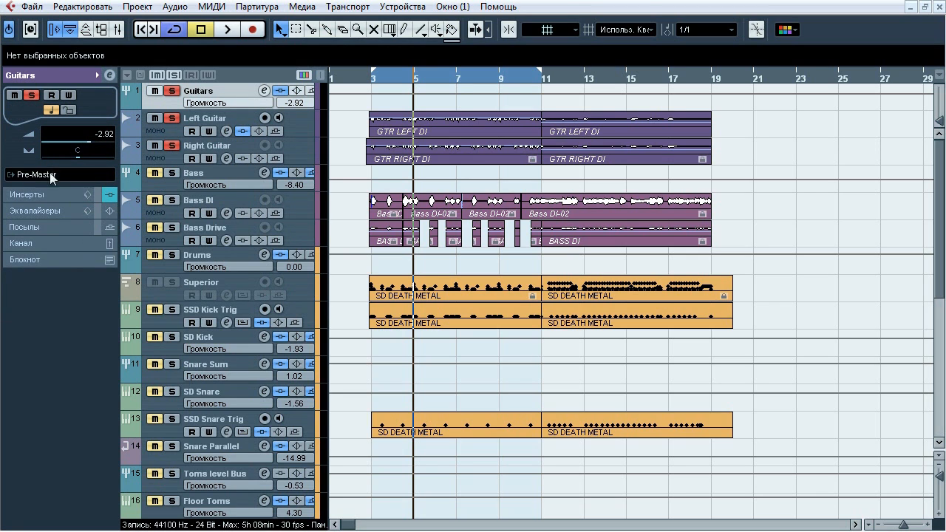
{"action": "left_click", "coordinate": [209, 120]}
{"action": "left_click", "coordinate": [59, 241]}
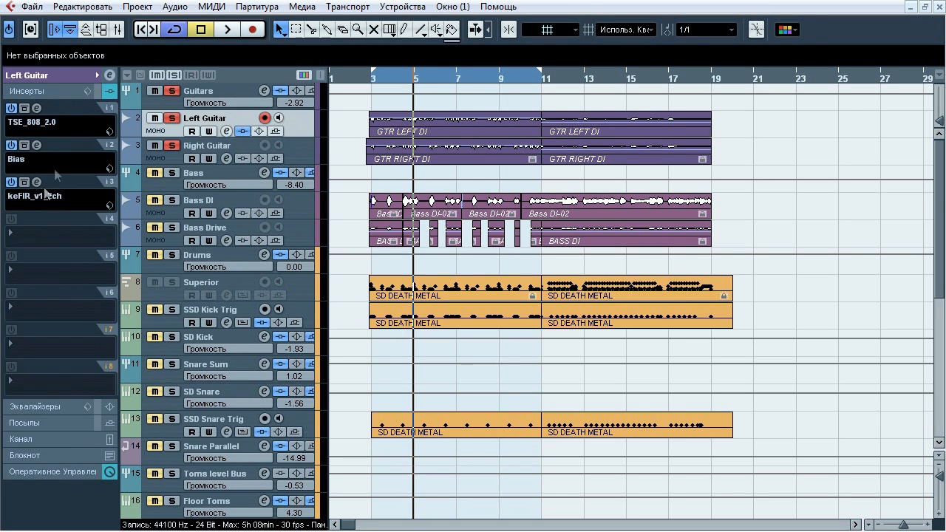
Solo only the Left Guitar track instead of the whole Guitars group and turn on snapping
{"action": "left_click", "coordinate": [171, 91]}
{"action": "left_click", "coordinate": [172, 118]}
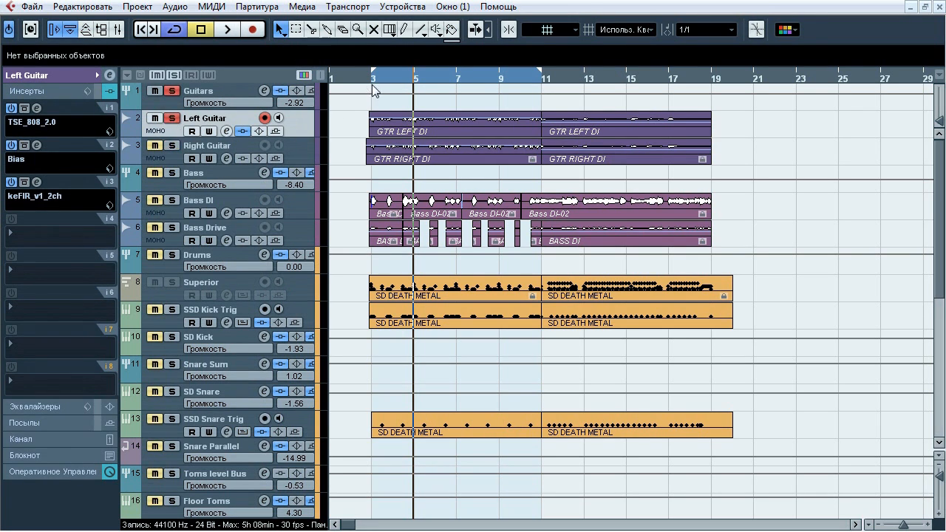
{"action": "left_click", "coordinate": [508, 30]}
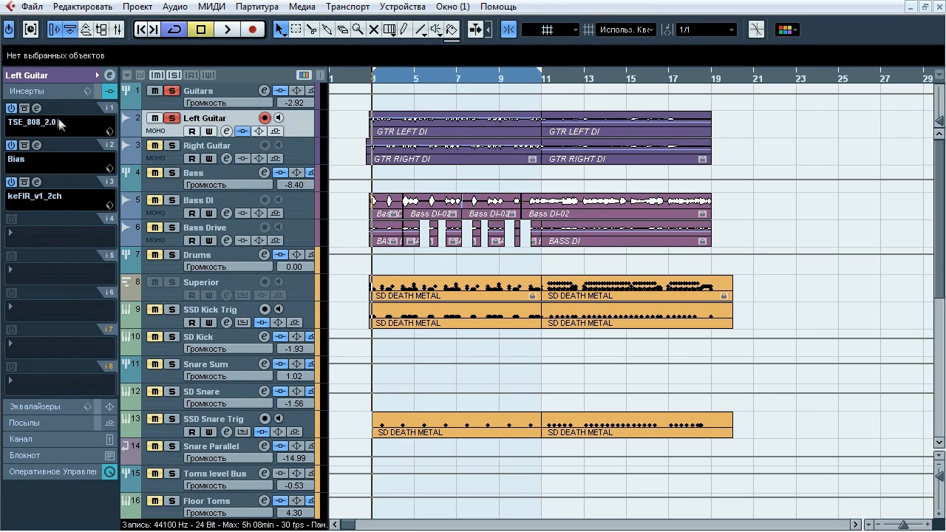
Compare the Left Guitar with and without its TSE_808_2.0 overdrive insert during playback, leaving the effect active and closing it
{"action": "left_click", "coordinate": [38, 108]}
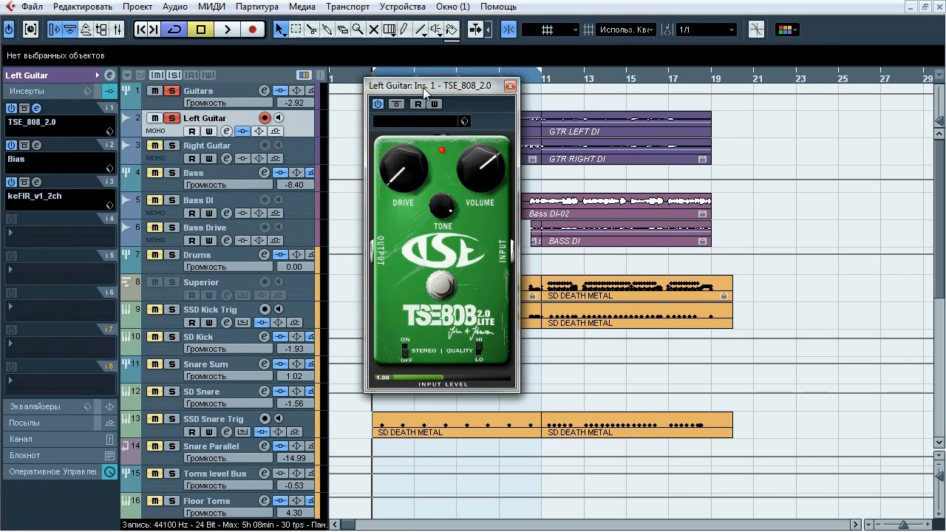
{"action": "left_click_drag", "start_coordinate": [424, 90], "coordinate": [419, 91]}
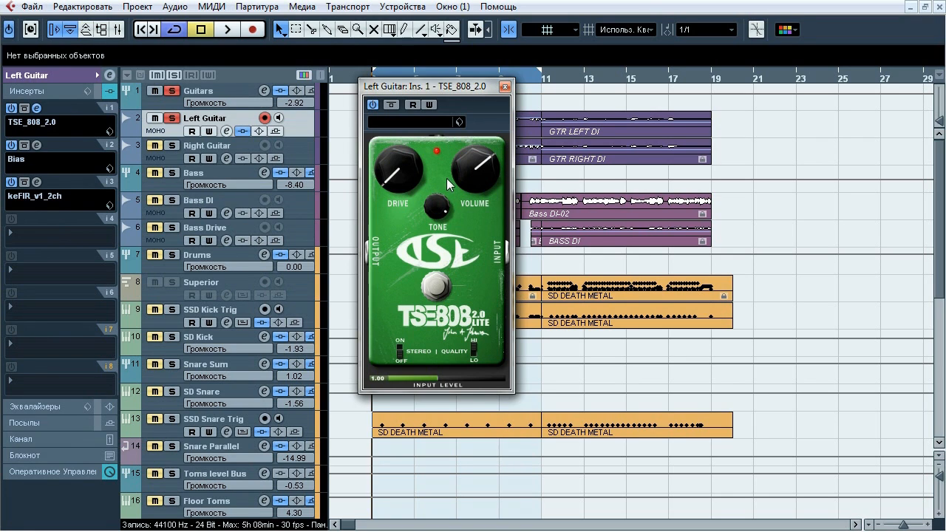
{"action": "key", "text": "space"}
{"action": "left_click", "coordinate": [393, 106]}
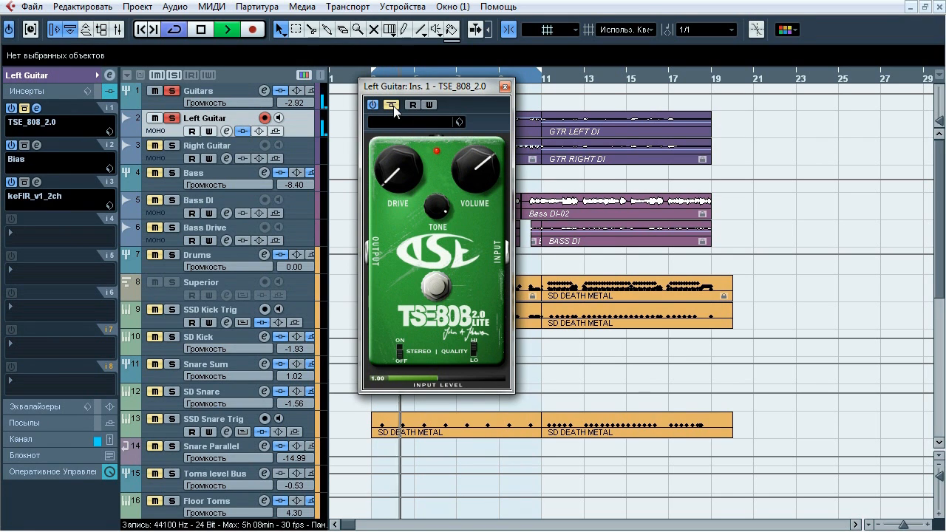
{"action": "left_click", "coordinate": [393, 105]}
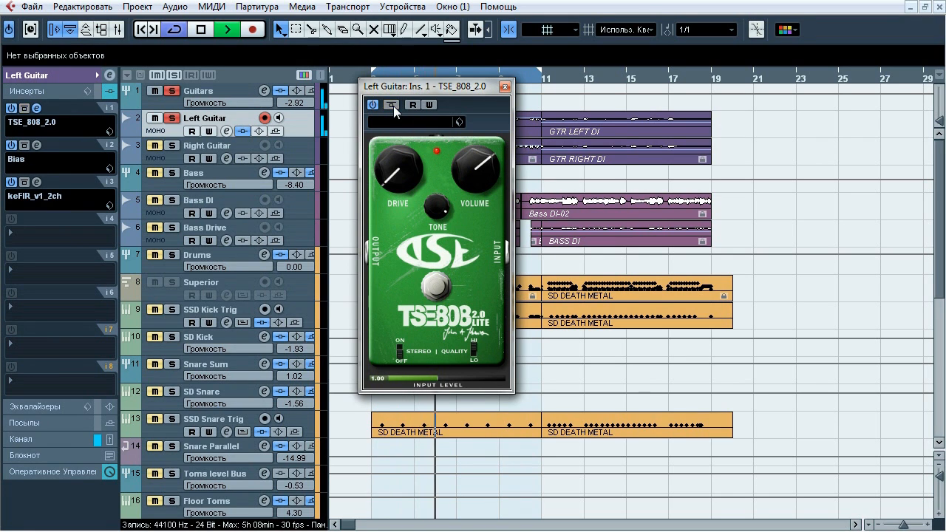
{"action": "left_click", "coordinate": [391, 103]}
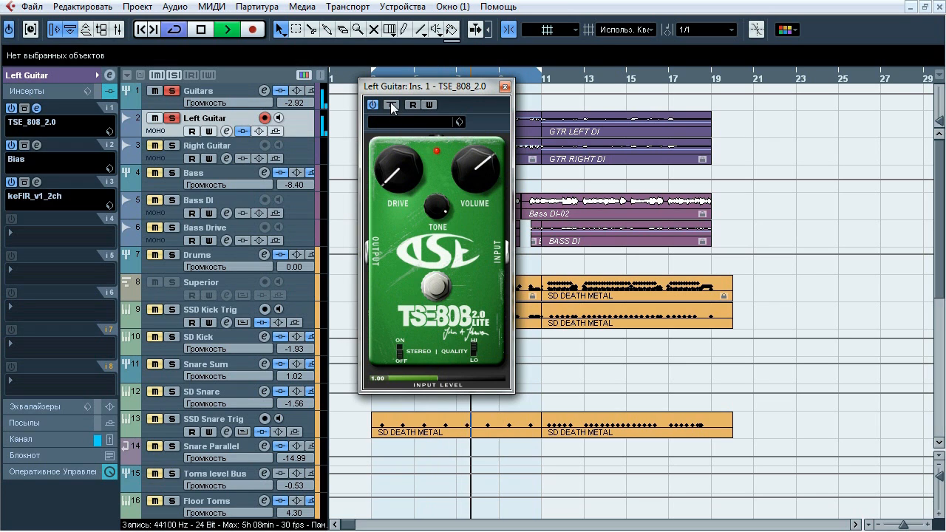
{"action": "left_click", "coordinate": [391, 103]}
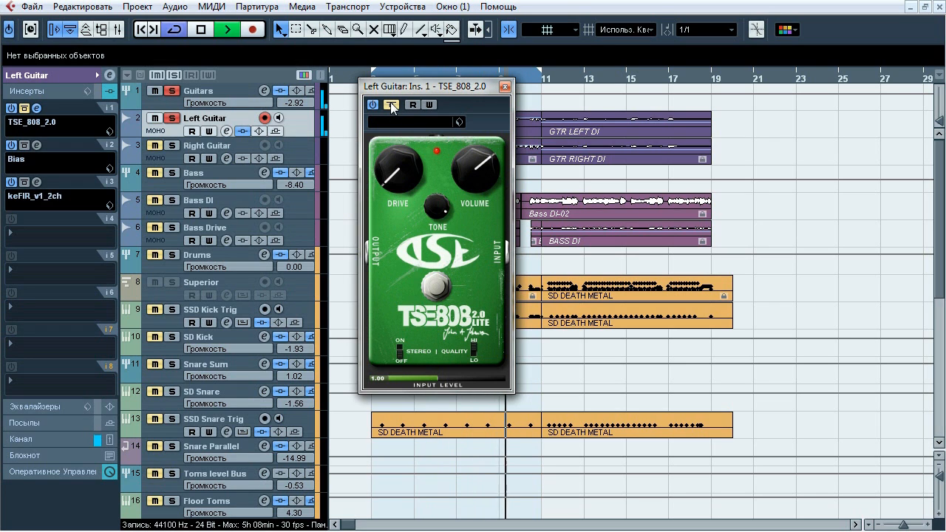
{"action": "key", "text": "space"}
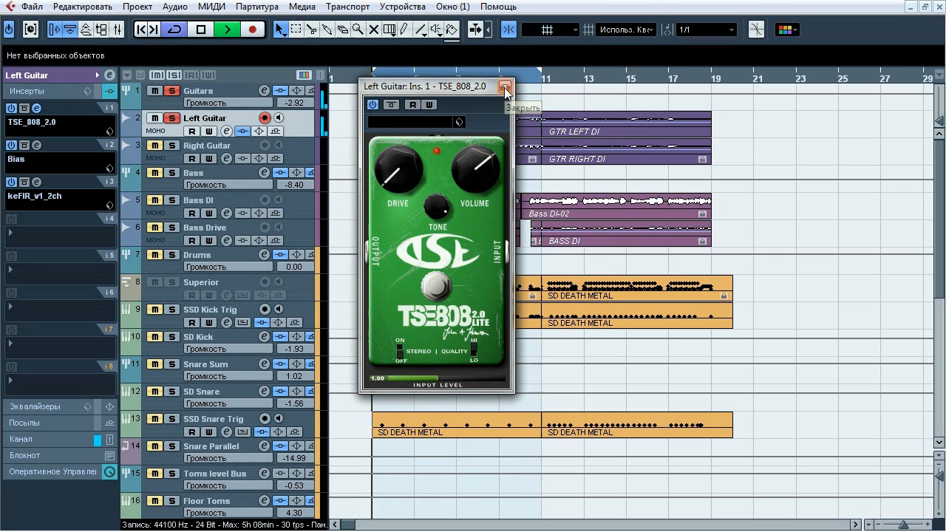
{"action": "left_click", "coordinate": [506, 88]}
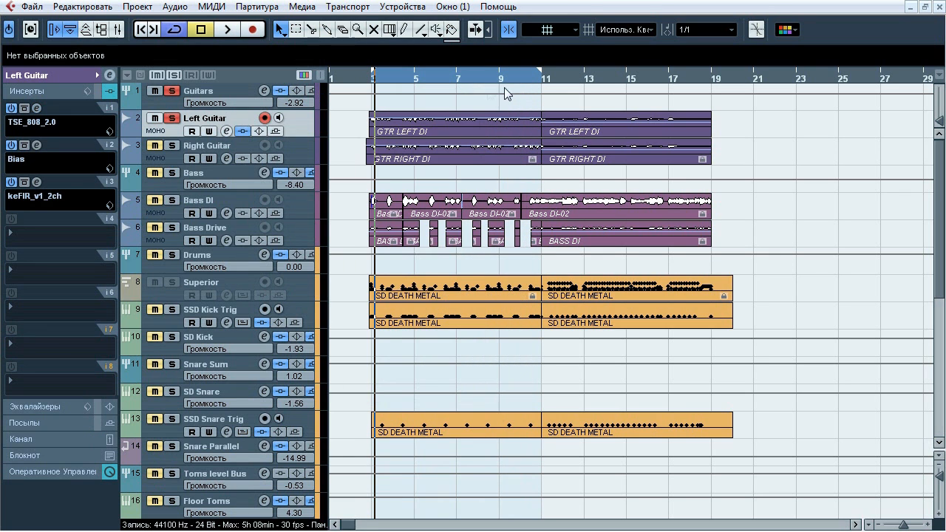
Inspect the preamp, tone stack, power amp, transformer and cab settings of the Left Guitar's Bias insert, and close it
{"action": "left_click", "coordinate": [36, 145]}
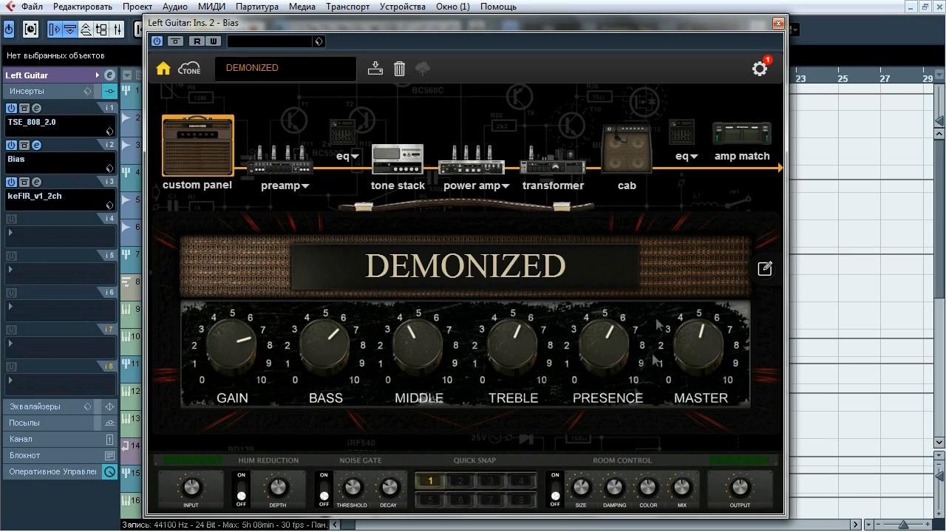
{"action": "left_click", "coordinate": [284, 167]}
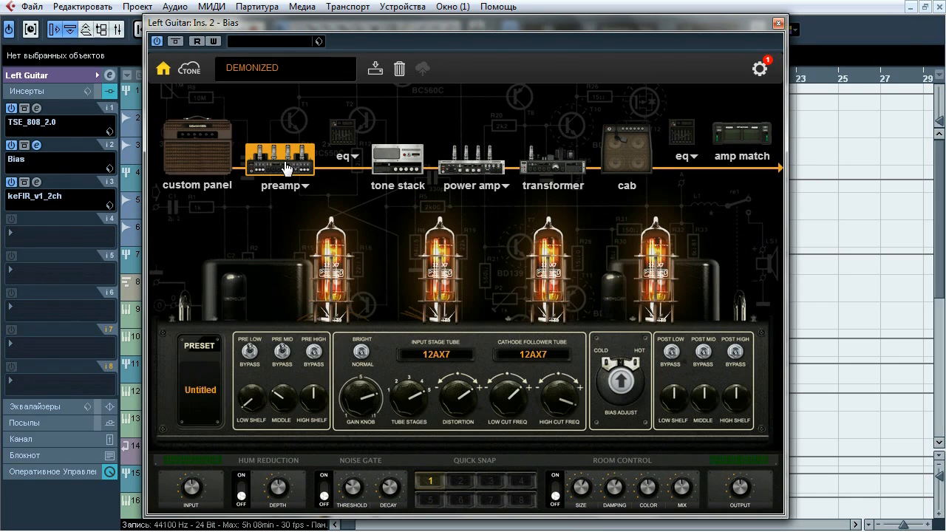
{"action": "left_click", "coordinate": [397, 163]}
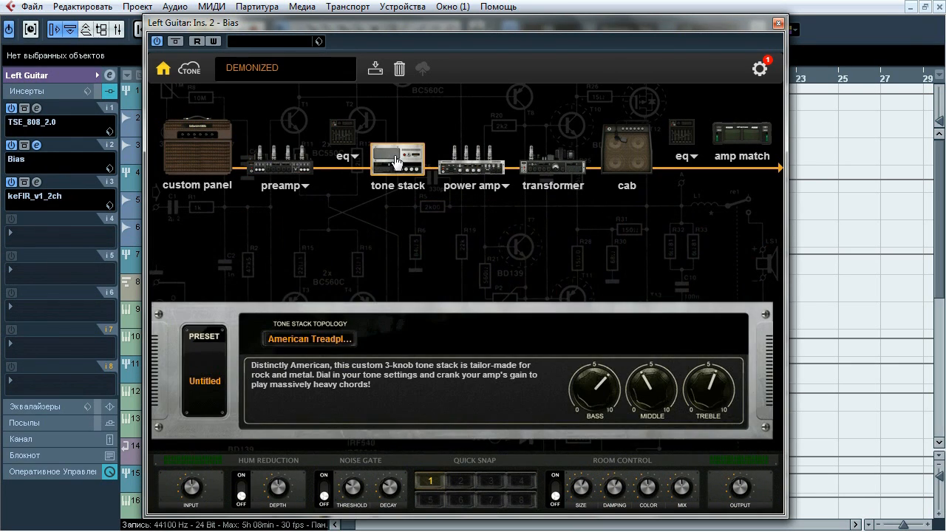
{"action": "left_click", "coordinate": [475, 163]}
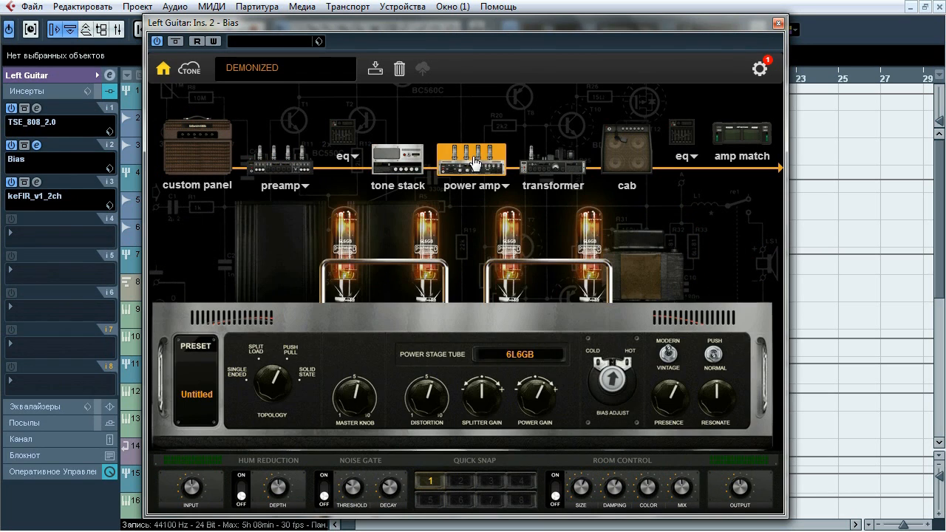
{"action": "left_click", "coordinate": [543, 167]}
{"action": "left_click", "coordinate": [631, 155]}
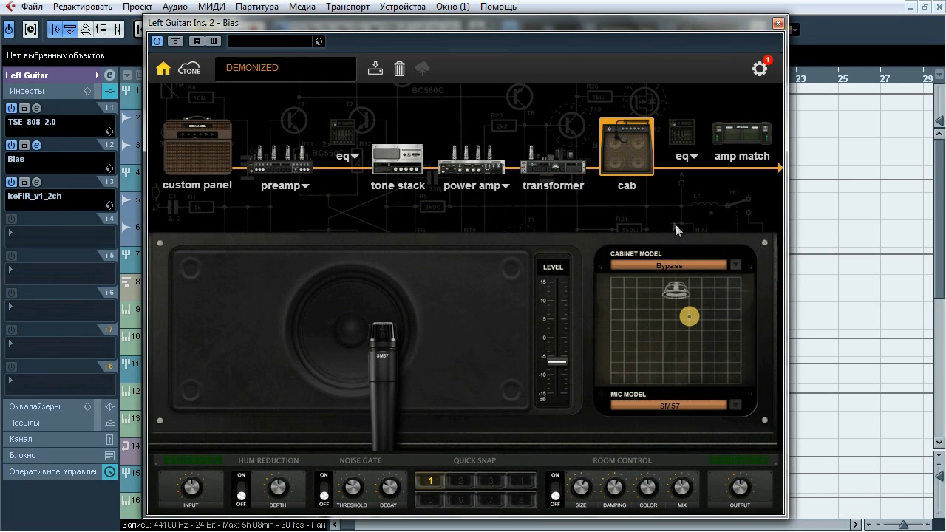
{"action": "left_click", "coordinate": [778, 24]}
Compare the Left Guitar with and without its keFIR_v1_2ch cabinet insert during playback, leaving it active and closing it
{"action": "left_click", "coordinate": [37, 182]}
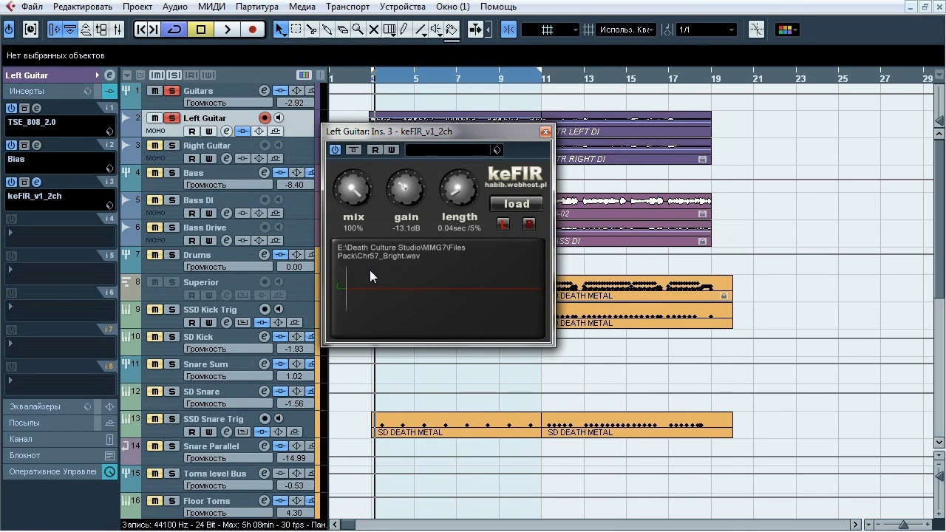
{"action": "key", "text": "space"}
{"action": "left_click", "coordinate": [354, 151]}
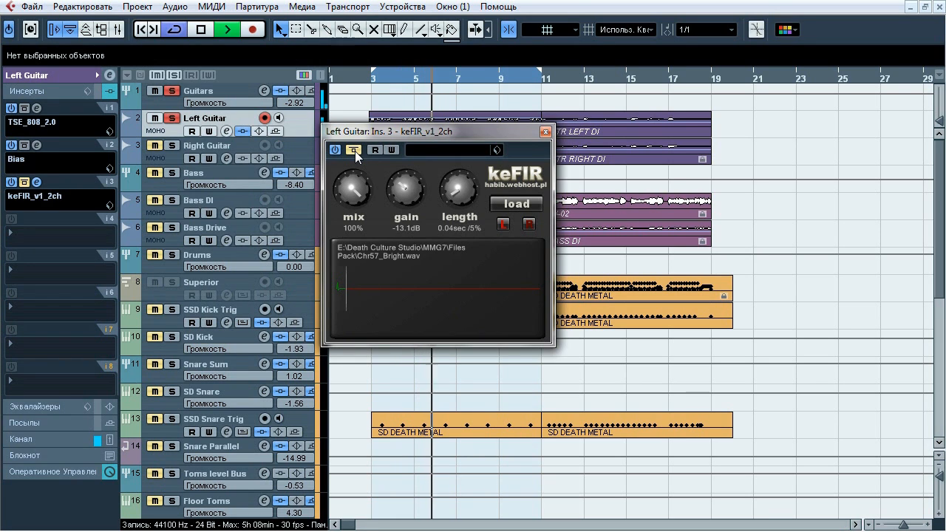
{"action": "left_click", "coordinate": [354, 150]}
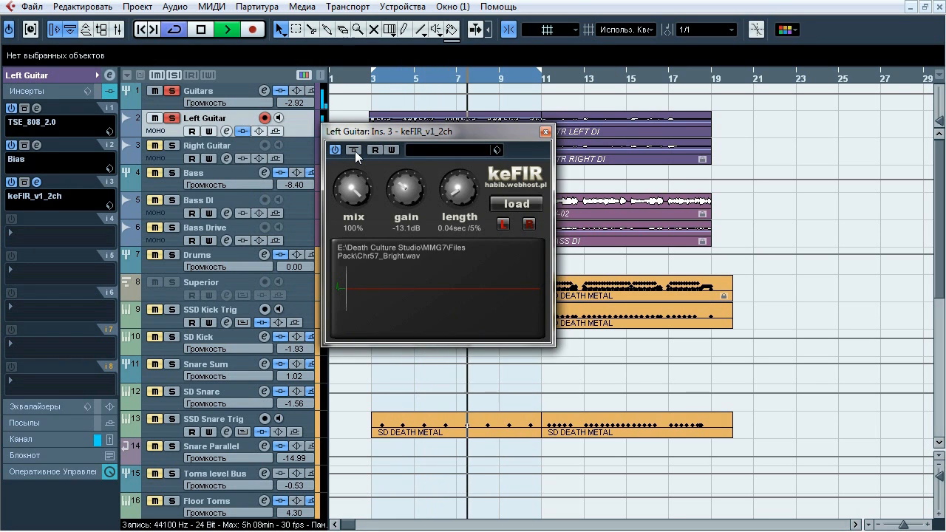
{"action": "left_click", "coordinate": [355, 151]}
{"action": "left_click", "coordinate": [355, 151]}
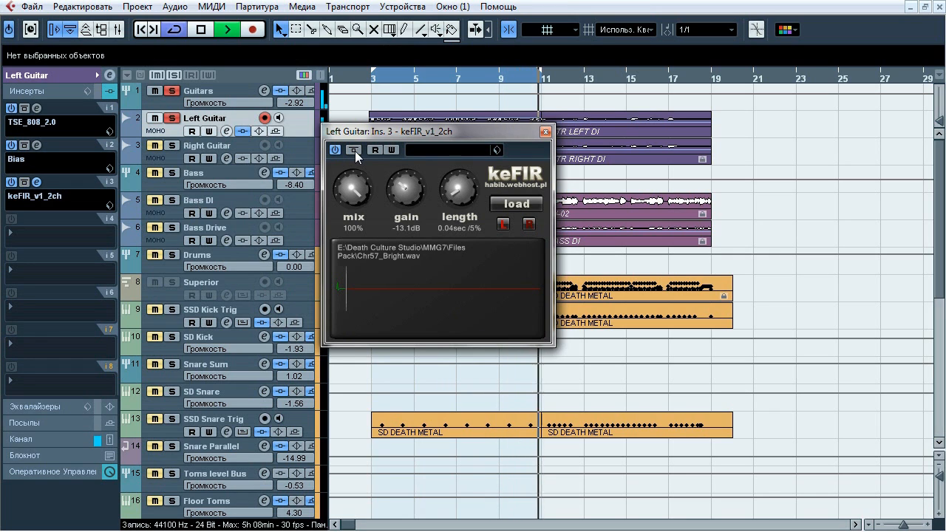
{"action": "key", "text": "space"}
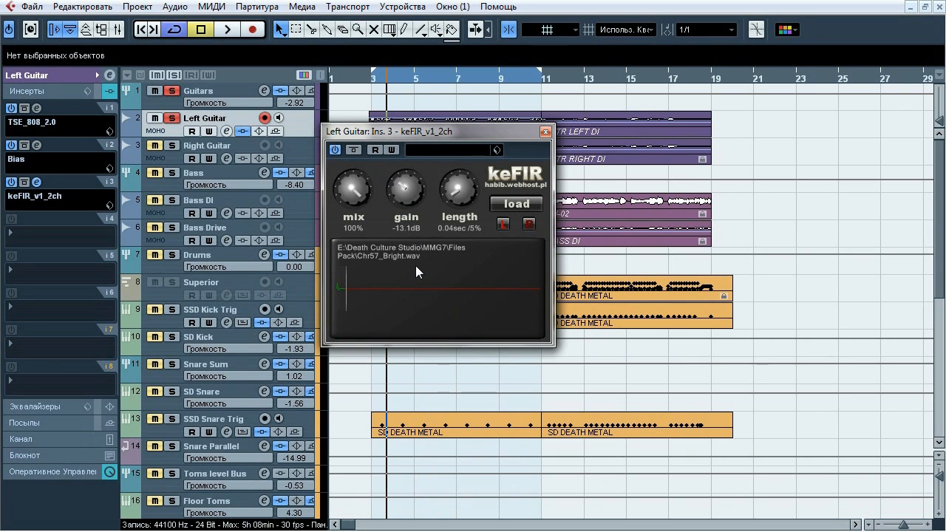
{"action": "left_click", "coordinate": [545, 132]}
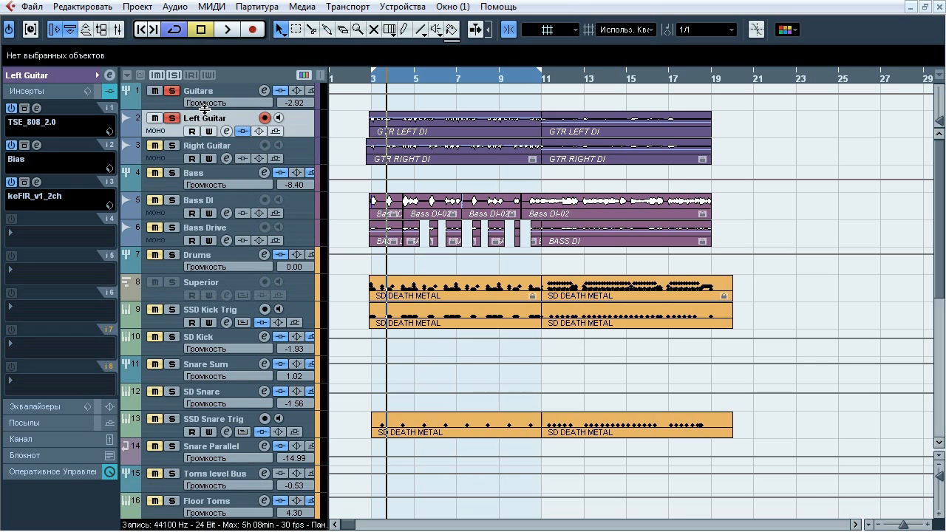
Solo the Guitars group and move the loop range to bars 11–19, with the playback cursor at bar 11
{"action": "left_click", "coordinate": [191, 89]}
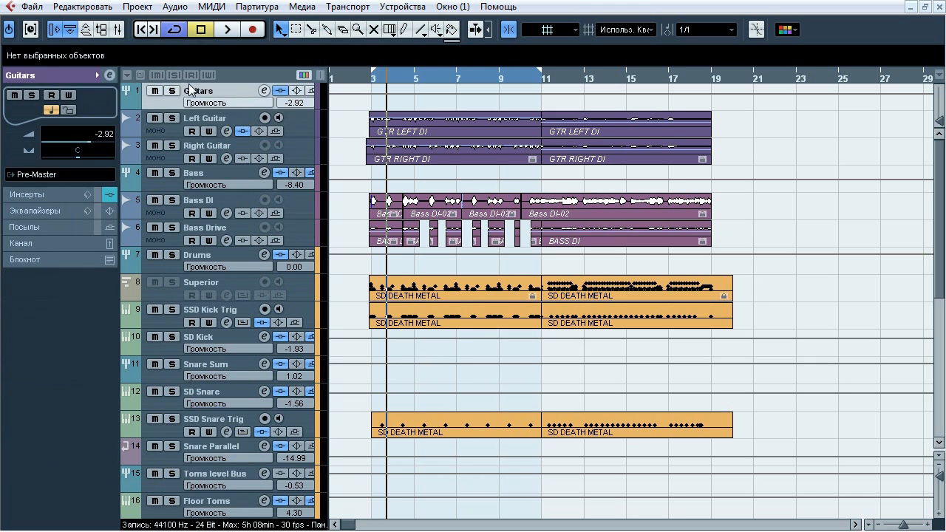
{"action": "left_click", "coordinate": [172, 89]}
{"action": "left_click_drag", "start_coordinate": [453, 73], "coordinate": [622, 73]}
{"action": "left_click", "coordinate": [542, 82]}
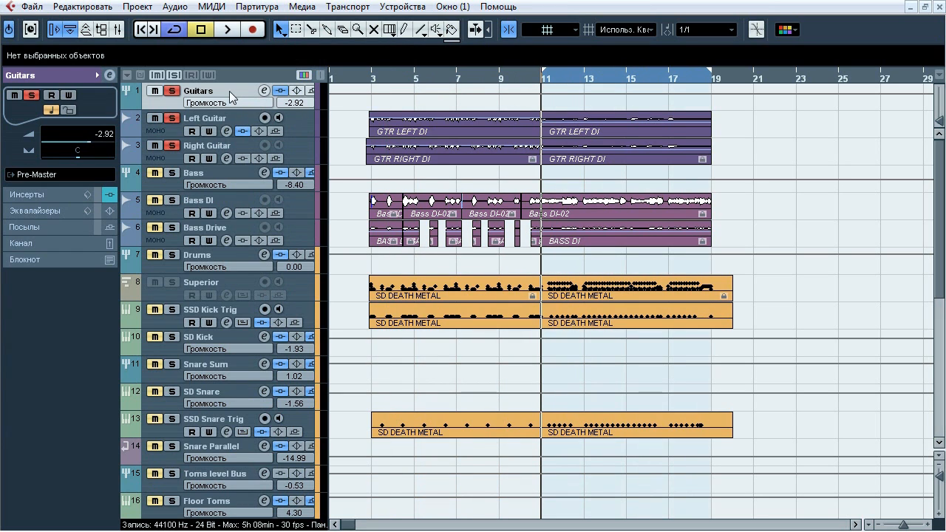
Open the first FabFilter Pro-Q insert on the Guitars group and audition its 80.533 Hz, roughly 150 Hz and 436.38 Hz bands in isolation during playback
{"action": "left_click", "coordinate": [49, 194]}
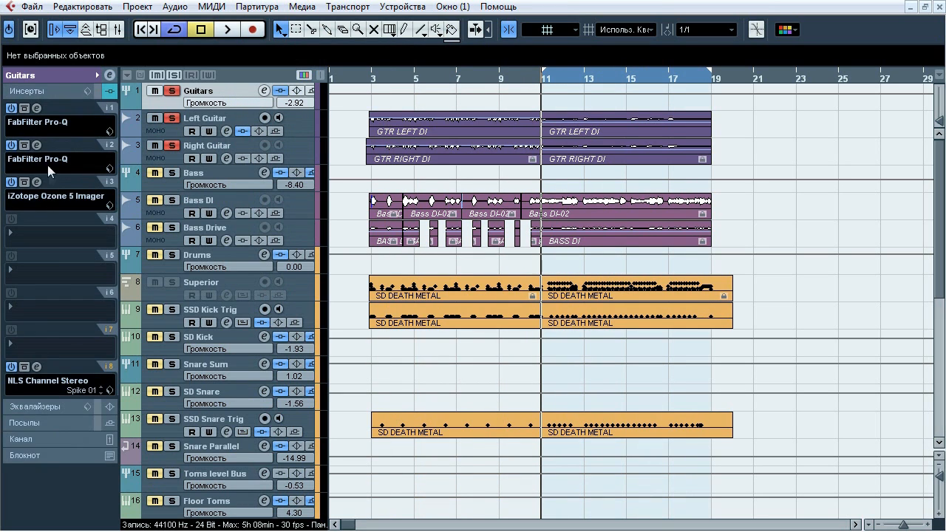
{"action": "left_click", "coordinate": [37, 108]}
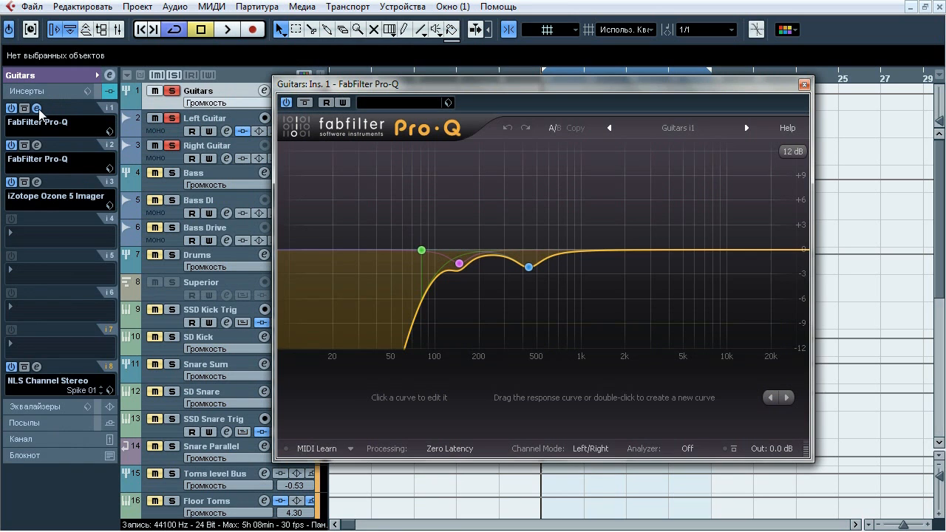
{"action": "key", "text": "space"}
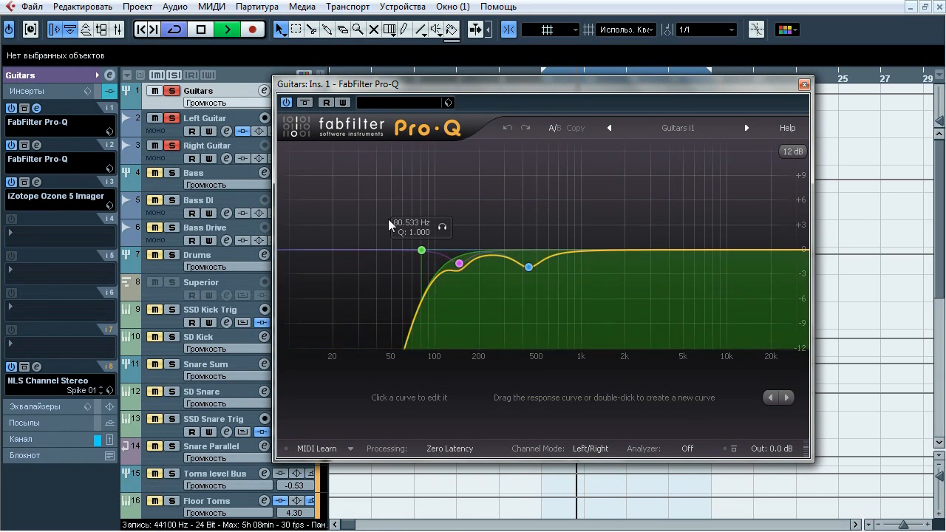
{"action": "left_click", "coordinate": [444, 227]}
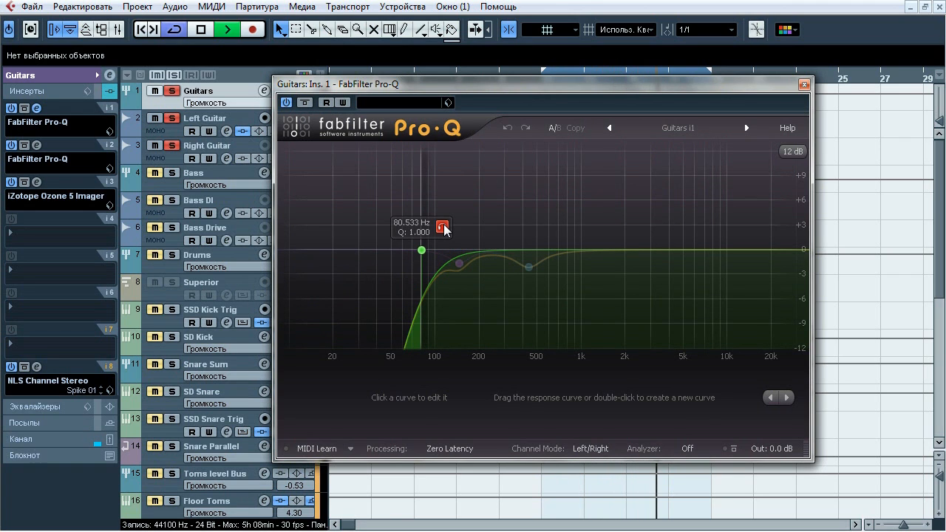
{"action": "left_click", "coordinate": [479, 286]}
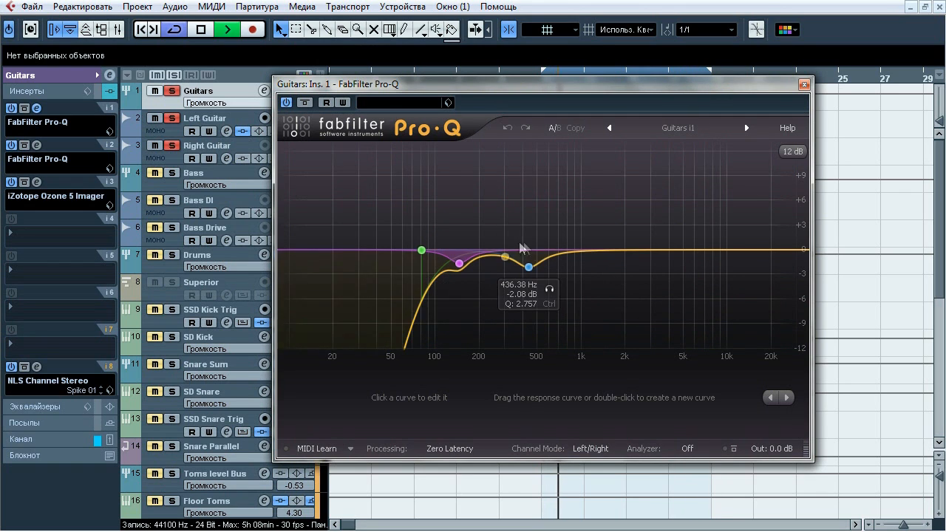
{"action": "left_click", "coordinate": [549, 288]}
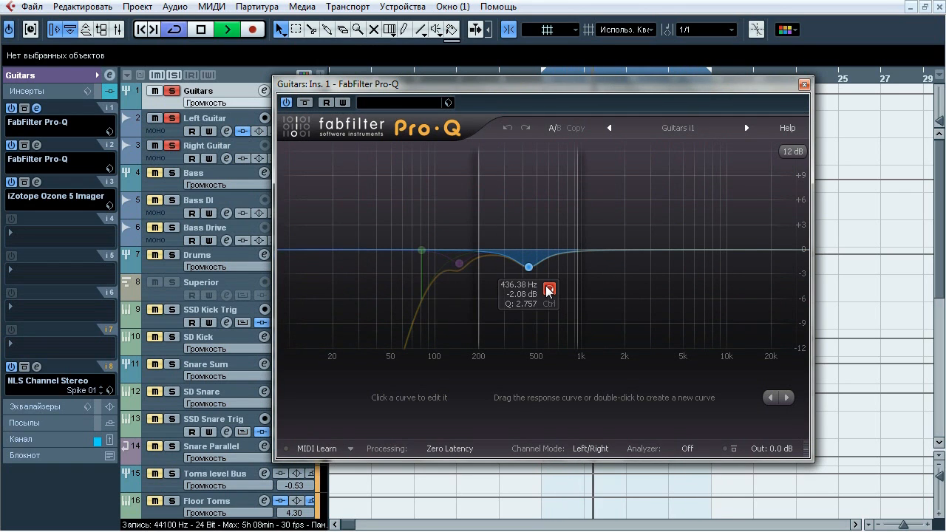
{"action": "left_click", "coordinate": [548, 289]}
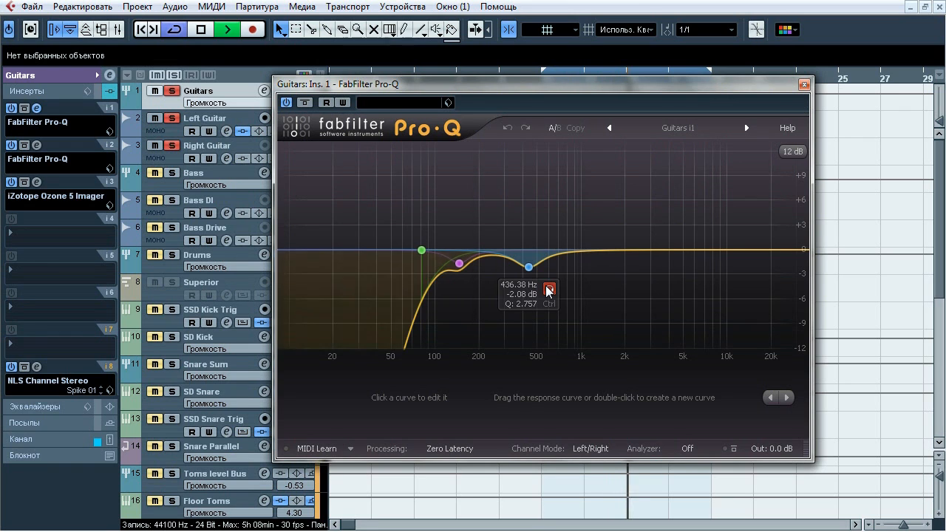
Compare the Guitars group with and without its first FabFilter Pro-Q insert, leaving it active, stop playback and close the equalizer
{"action": "left_click", "coordinate": [303, 104]}
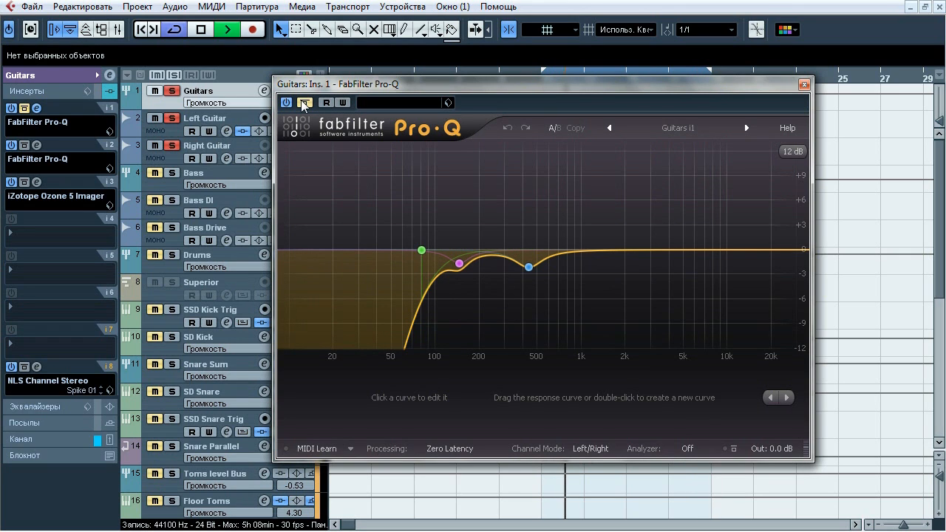
{"action": "left_click", "coordinate": [303, 104]}
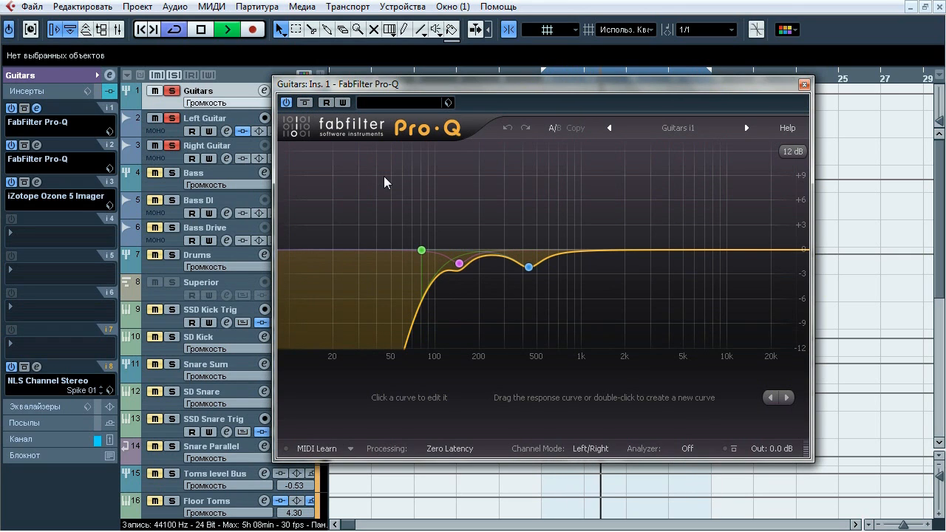
{"action": "key", "text": "space"}
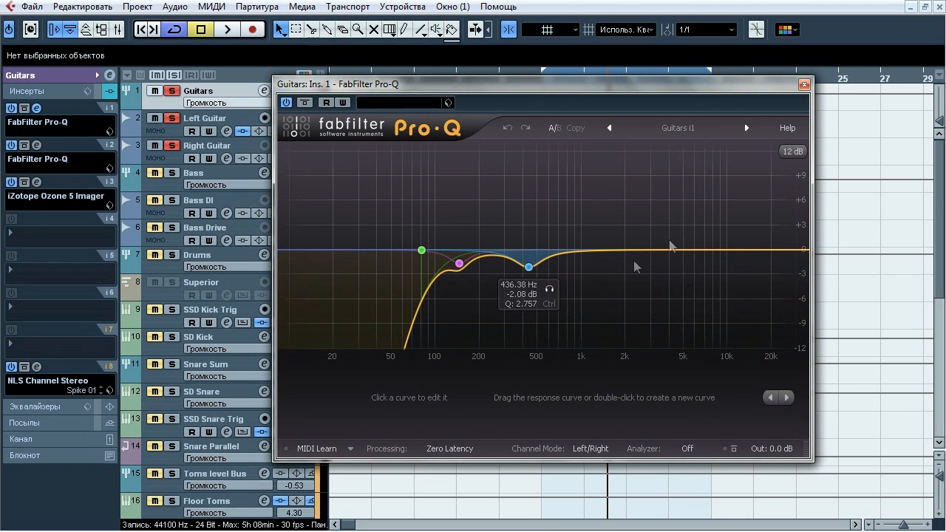
{"action": "left_click", "coordinate": [803, 84]}
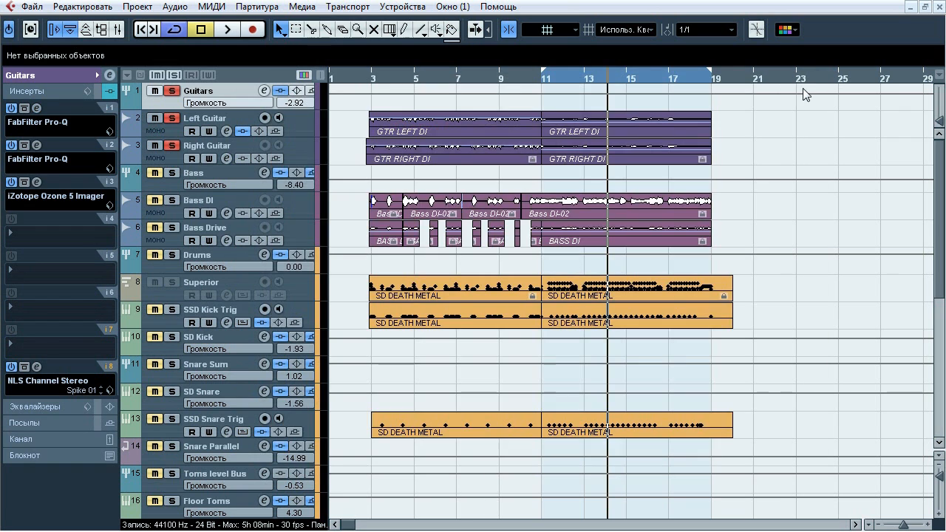
Open the second FabFilter Pro-Q insert on the Guitars group and compare the sound with and without it during playback, leaving it active
{"action": "left_click", "coordinate": [38, 144]}
{"action": "key", "text": "space"}
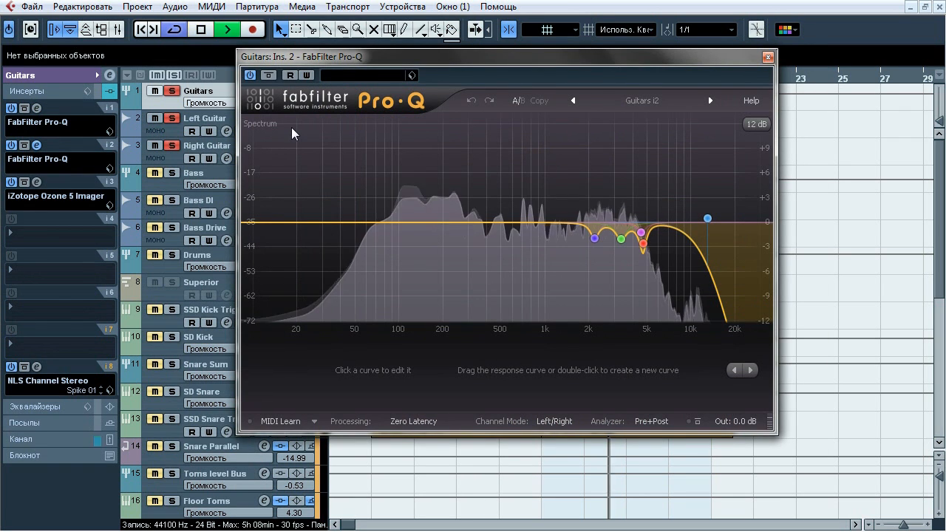
{"action": "left_click", "coordinate": [273, 73]}
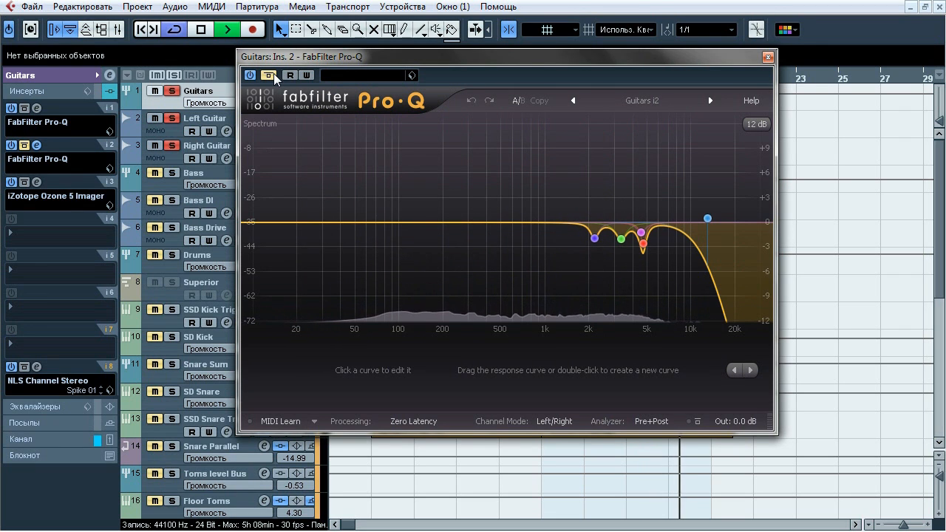
{"action": "left_click", "coordinate": [273, 73]}
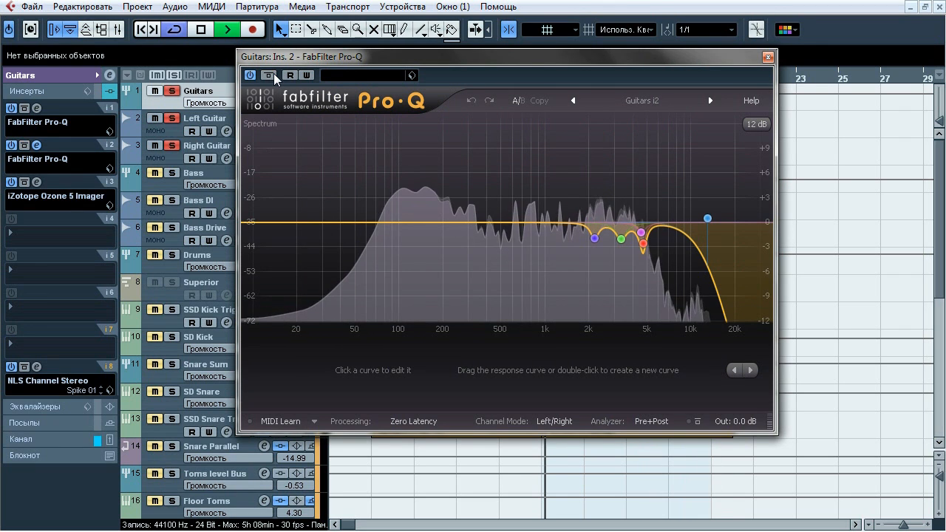
{"action": "left_click", "coordinate": [273, 73]}
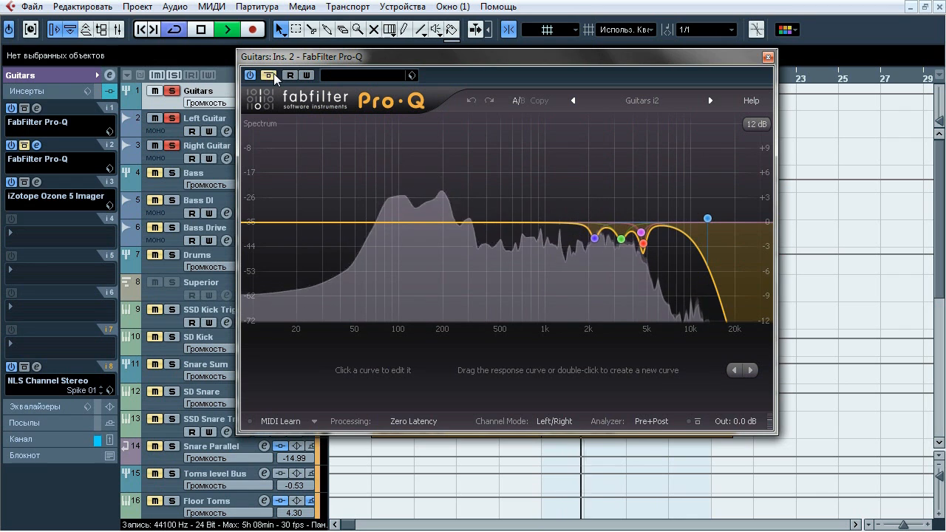
{"action": "left_click", "coordinate": [269, 74]}
Audition the second Pro-Q's 2179.3 Hz, 3315.4 Hz, near-5 kHz and 12963 Hz bands in isolation, stop playback and close the equalizer
{"action": "left_click", "coordinate": [611, 264]}
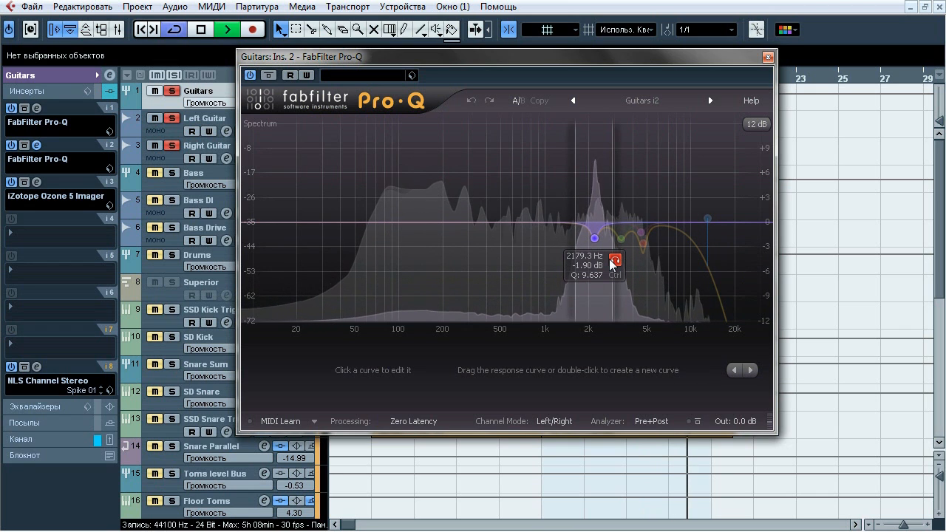
{"action": "left_click", "coordinate": [641, 263]}
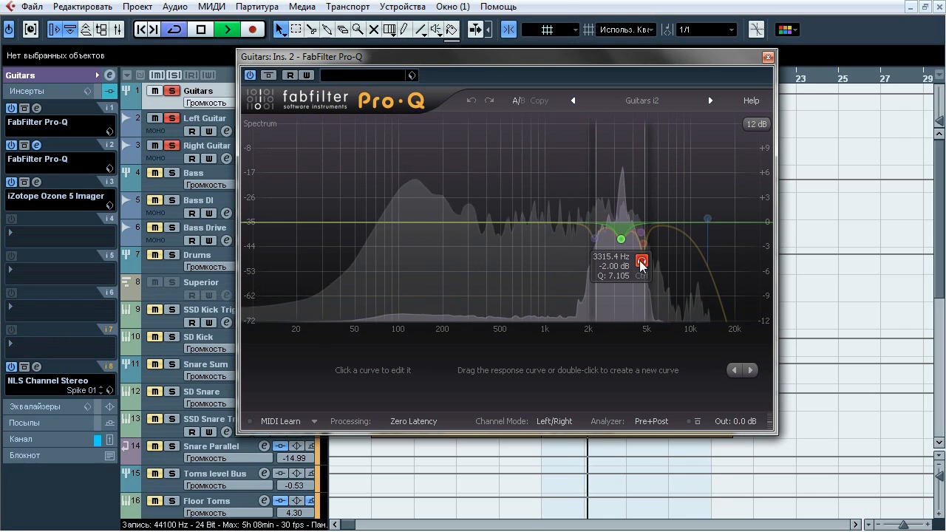
{"action": "left_click", "coordinate": [669, 269]}
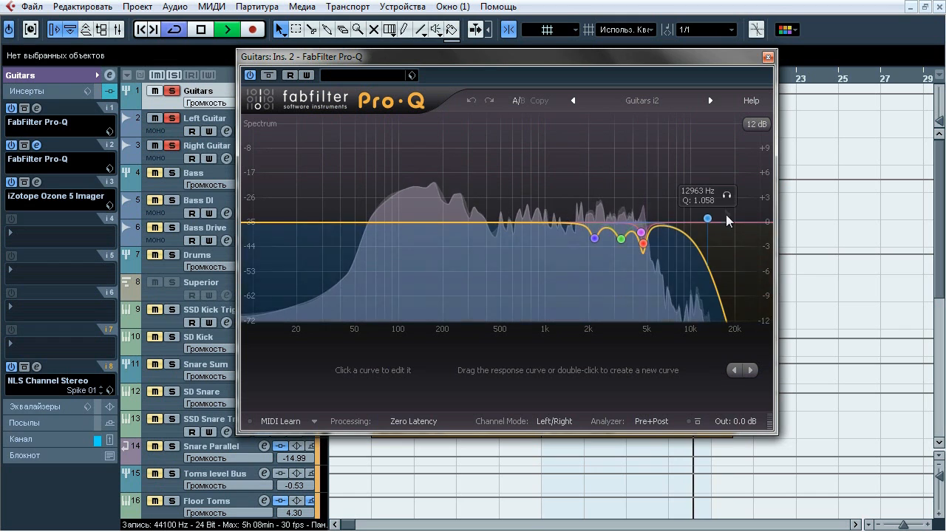
{"action": "left_click", "coordinate": [726, 196]}
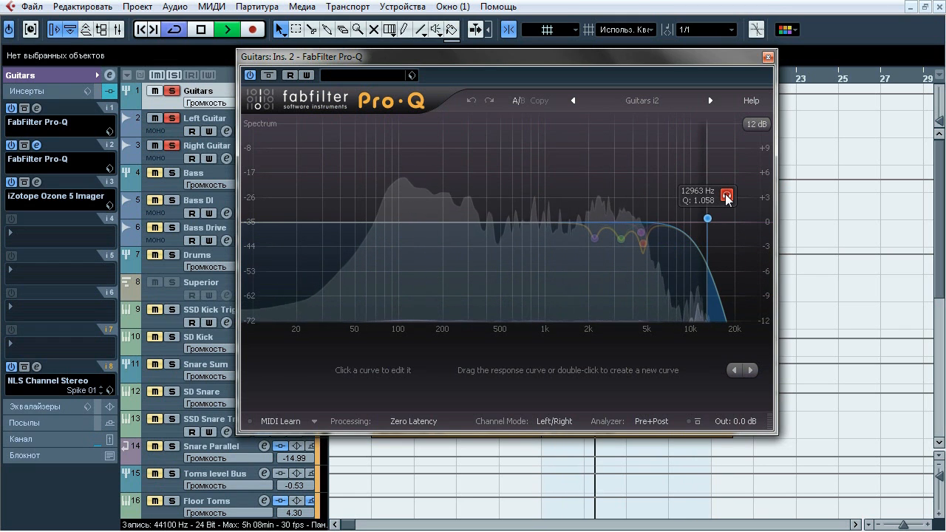
{"action": "key", "text": "space"}
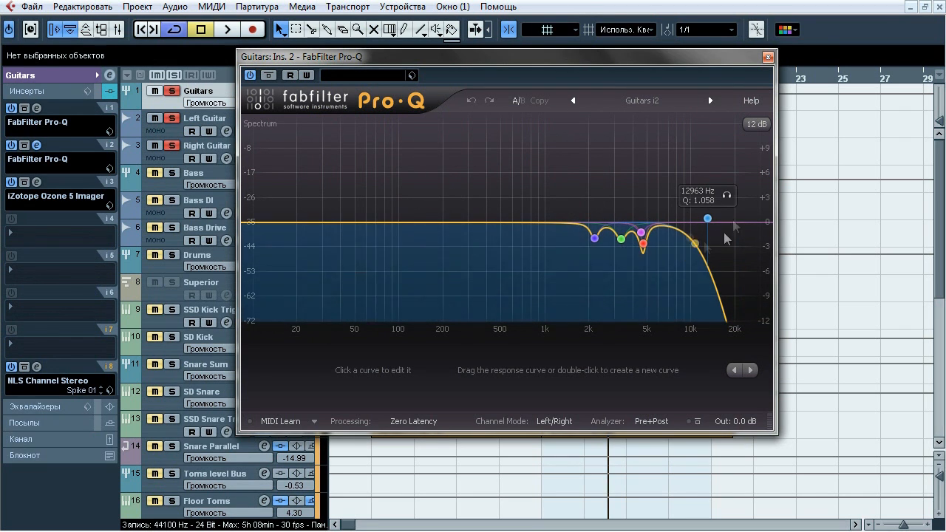
{"action": "left_click", "coordinate": [767, 56]}
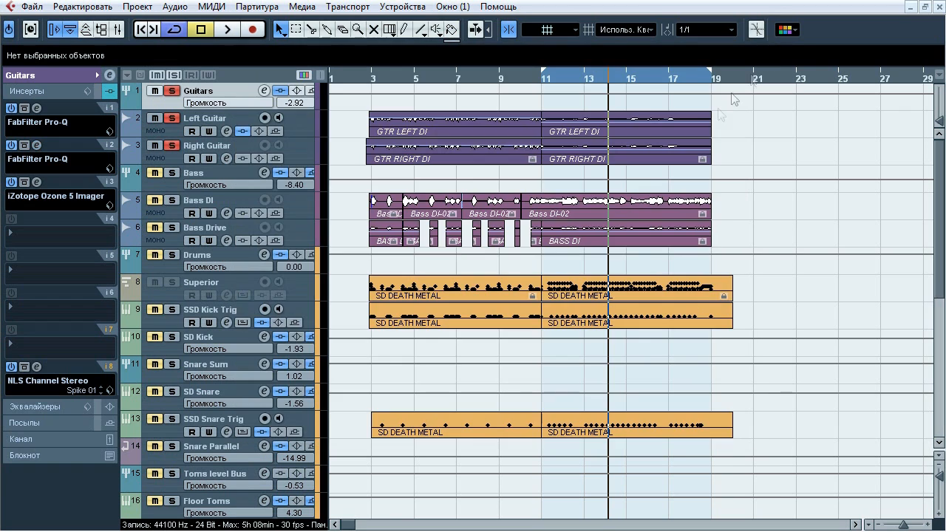
Compare the Guitars group with and without its iZotope Ozone 5 Imager insert during playback, leaving the effect active and closing it
{"action": "left_click", "coordinate": [37, 182]}
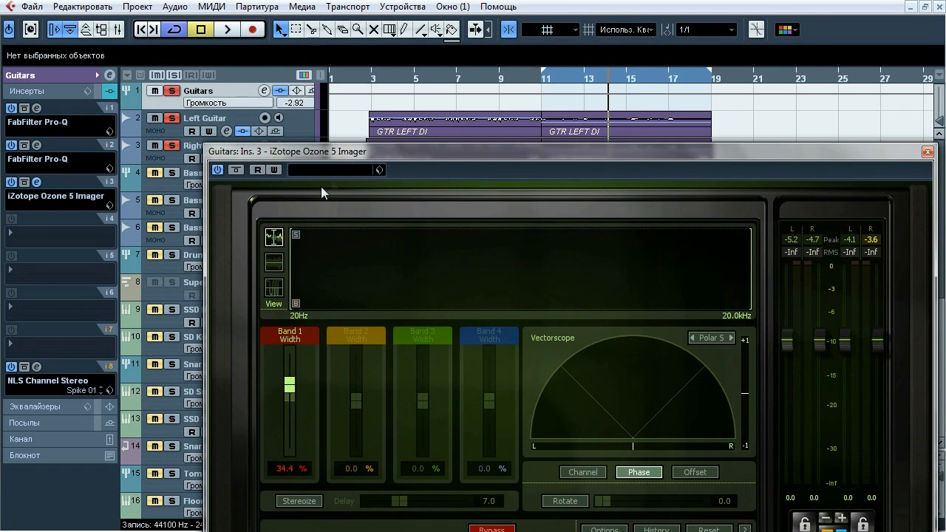
{"action": "left_click_drag", "start_coordinate": [342, 153], "coordinate": [266, 28]}
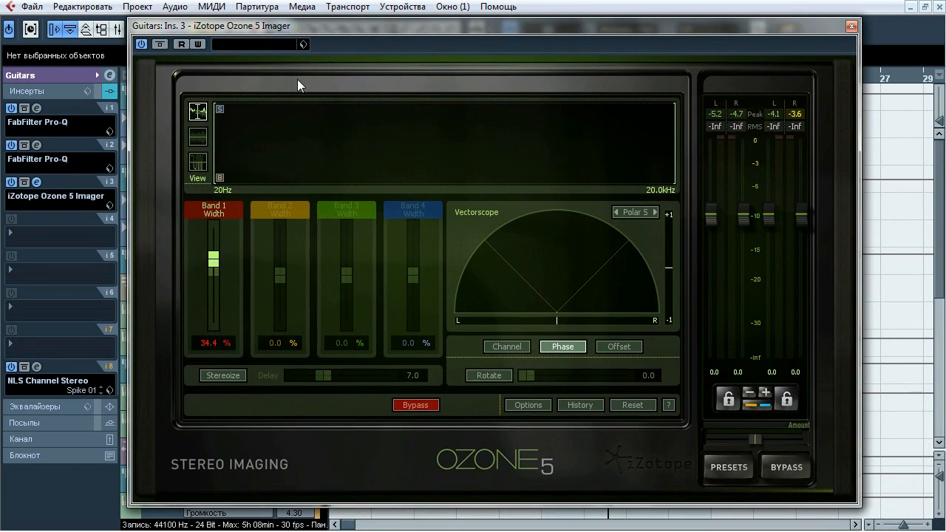
{"action": "key", "text": "space"}
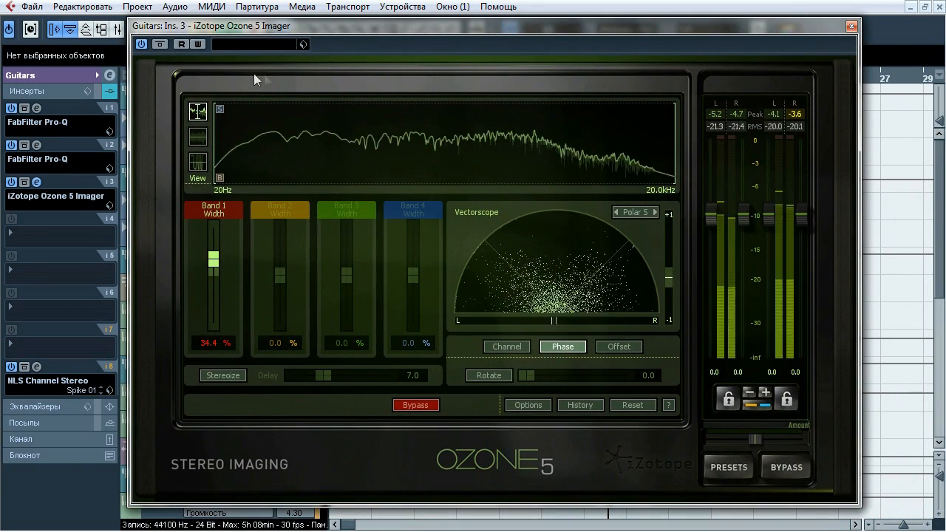
{"action": "left_click", "coordinate": [160, 44]}
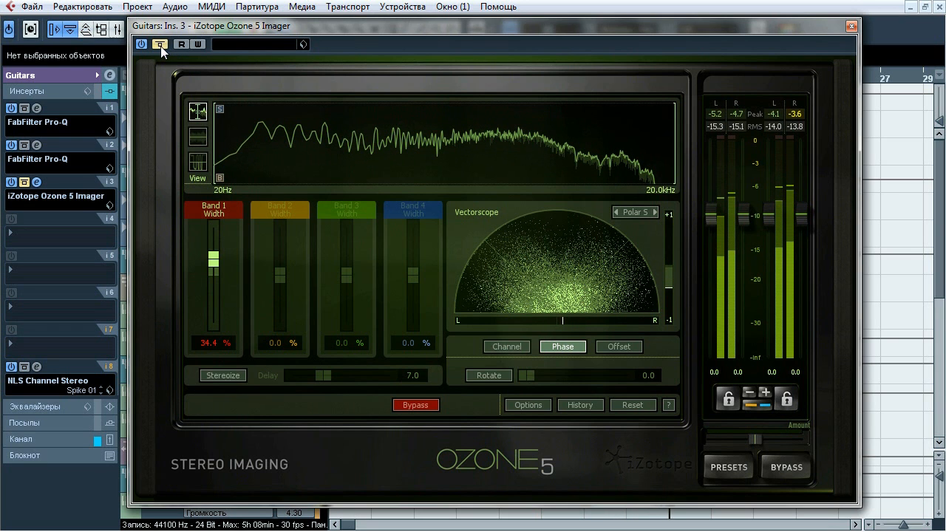
{"action": "key", "text": "space"}
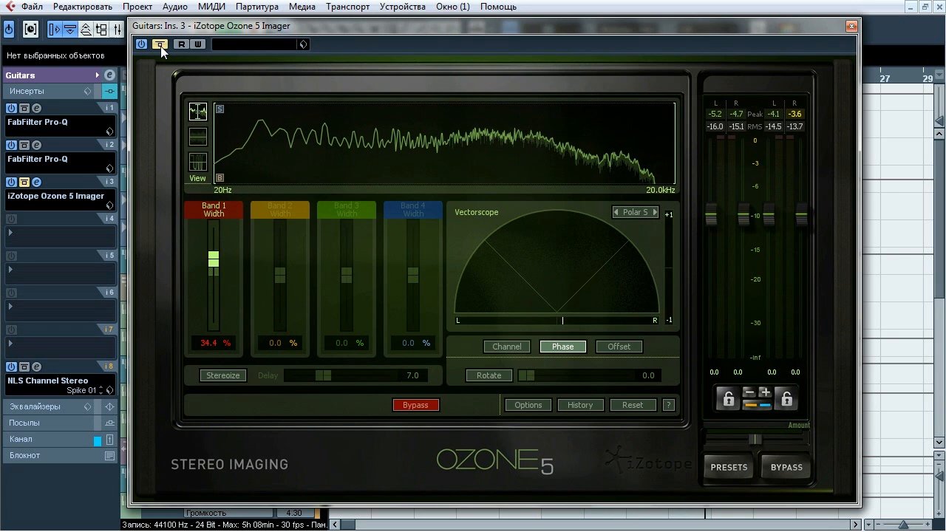
{"action": "left_click", "coordinate": [160, 45]}
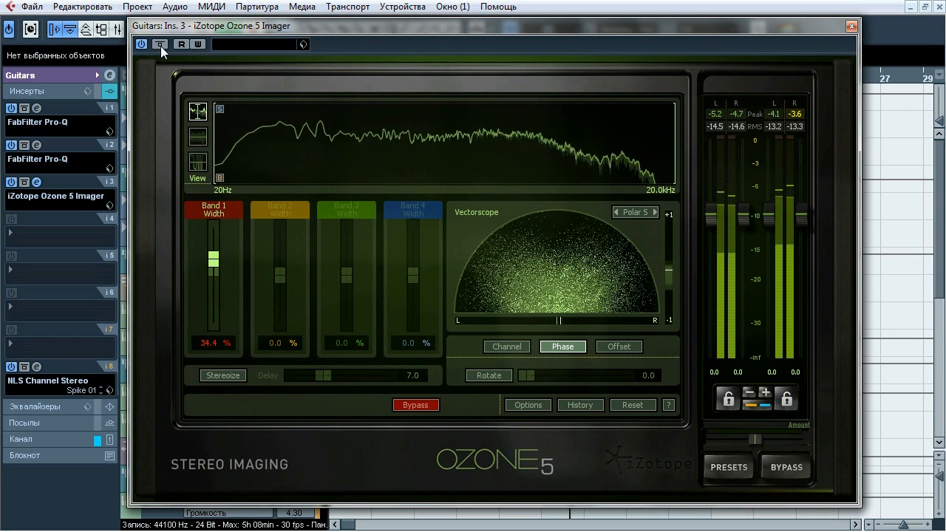
{"action": "left_click", "coordinate": [161, 45]}
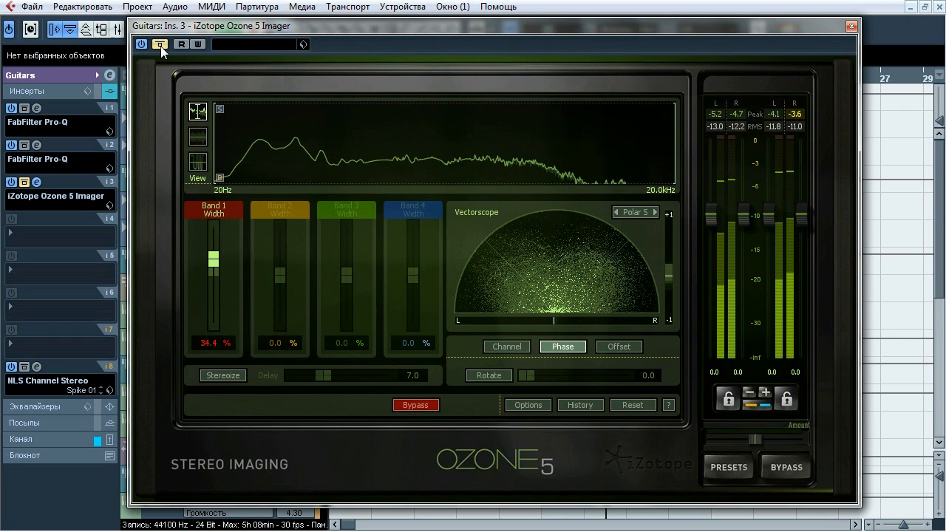
{"action": "left_click", "coordinate": [160, 45]}
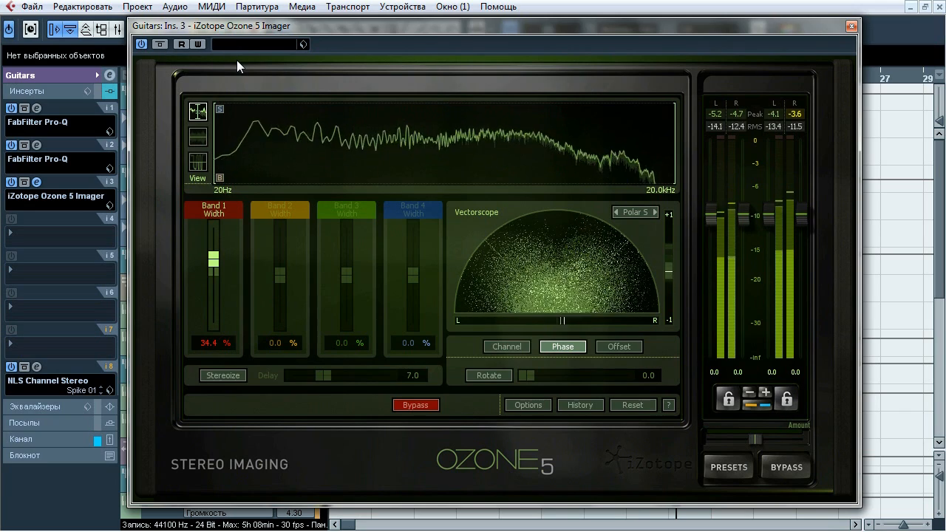
{"action": "key", "text": "space"}
{"action": "left_click", "coordinate": [851, 26]}
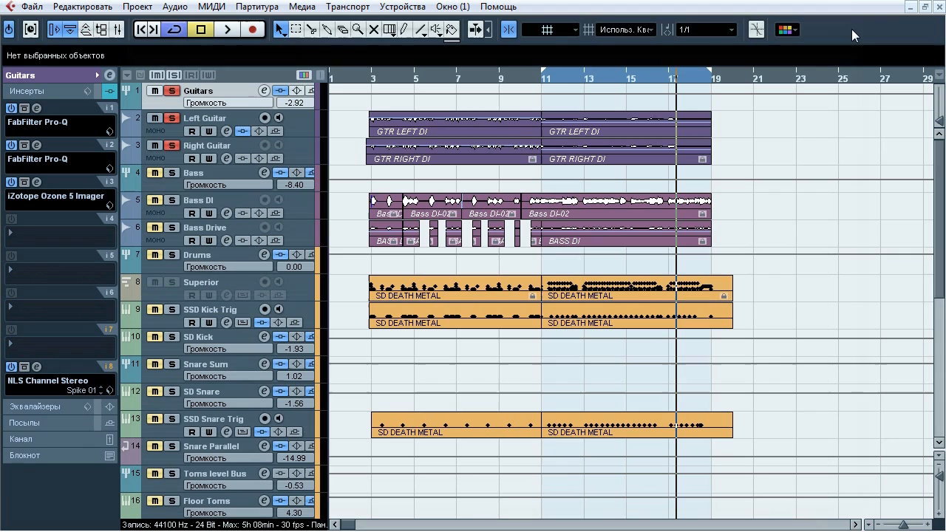
Open the NLS Channel Stereo insert on the Guitars group, compare the sound with and without it during playback, and stop with the effect active
{"action": "left_click", "coordinate": [37, 367]}
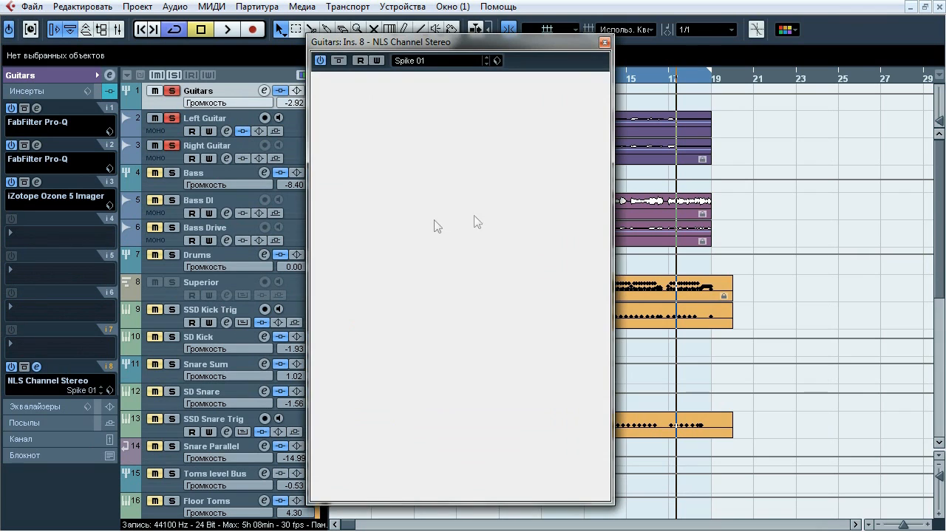
{"action": "key", "text": "space"}
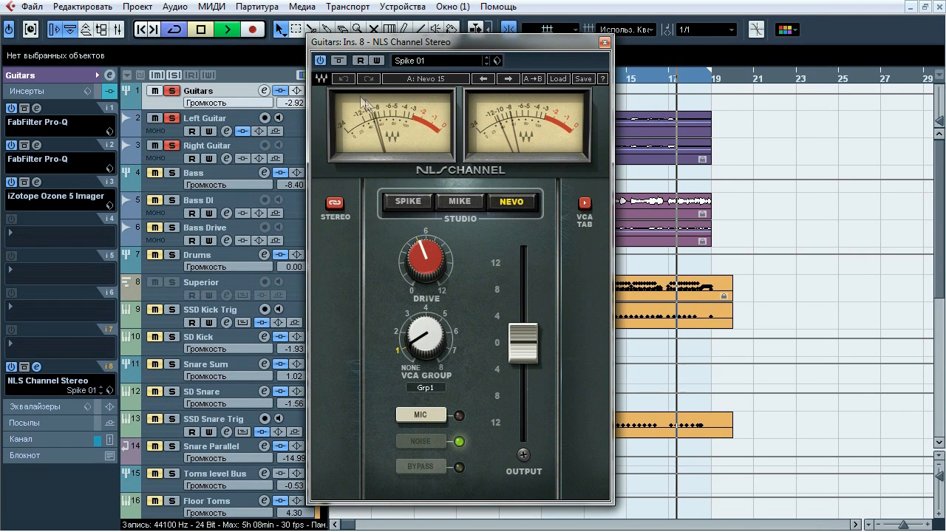
{"action": "left_click", "coordinate": [337, 61]}
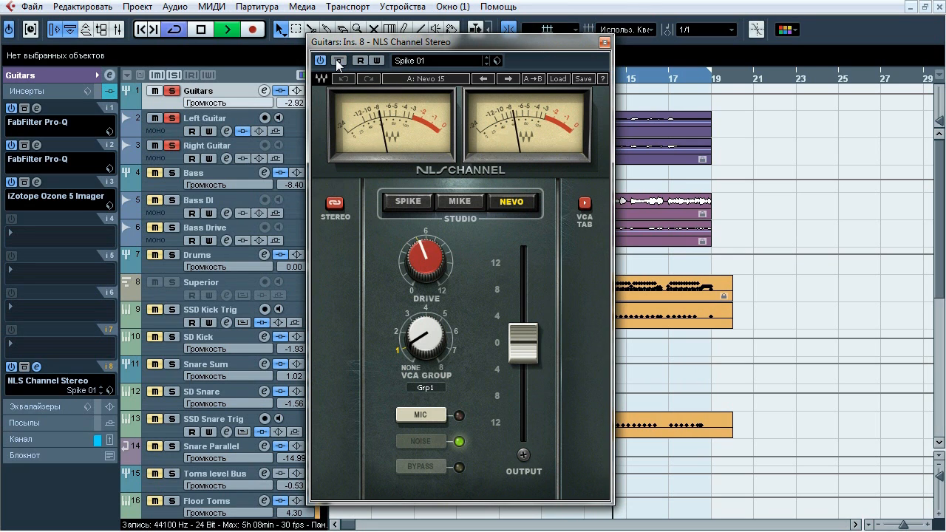
{"action": "left_click", "coordinate": [337, 62]}
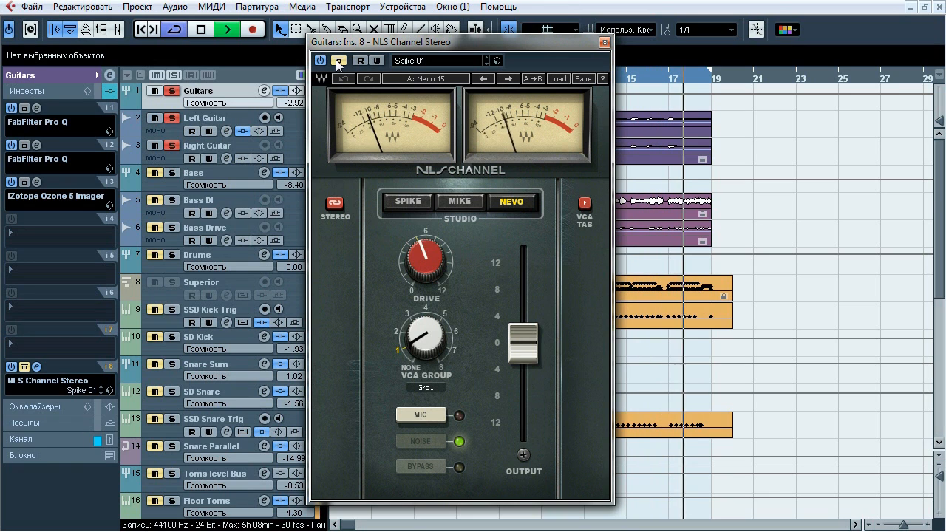
{"action": "key", "text": "space"}
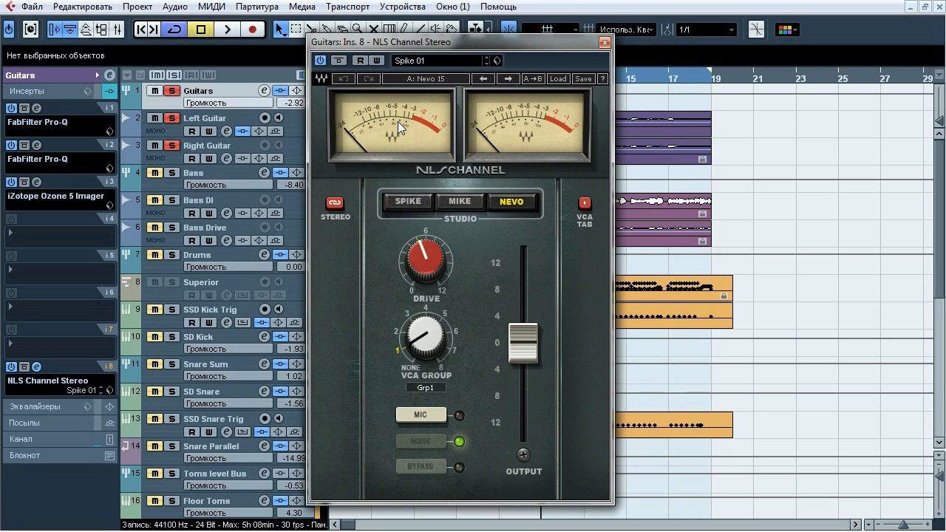
Close the NLS Channel, unsolo the Guitars group, and play the full mix with the loop range moved to bars 3–11
{"action": "left_click", "coordinate": [604, 45]}
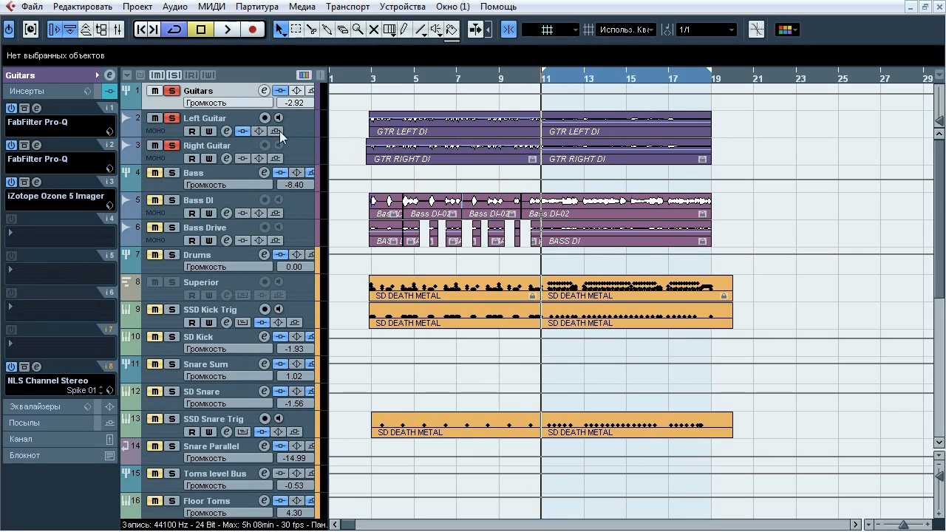
{"action": "left_click", "coordinate": [178, 92]}
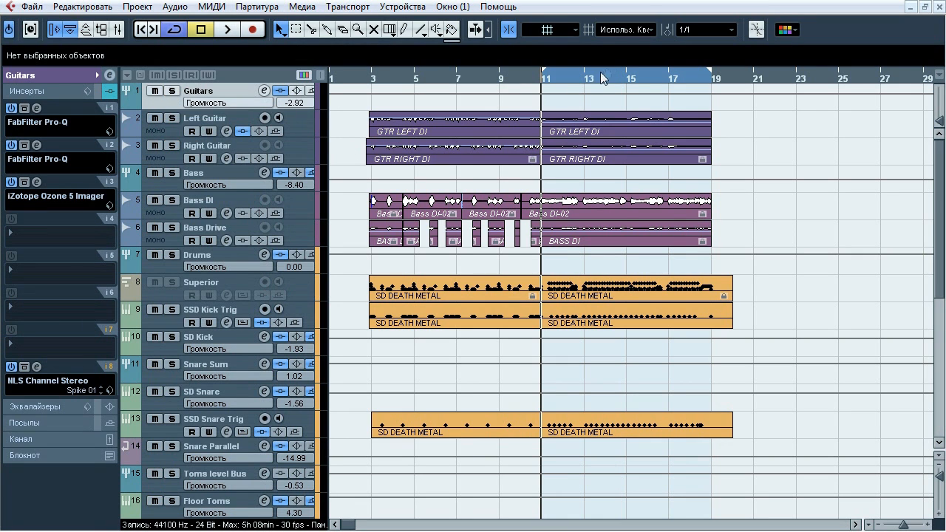
{"action": "left_click_drag", "start_coordinate": [611, 71], "coordinate": [438, 70]}
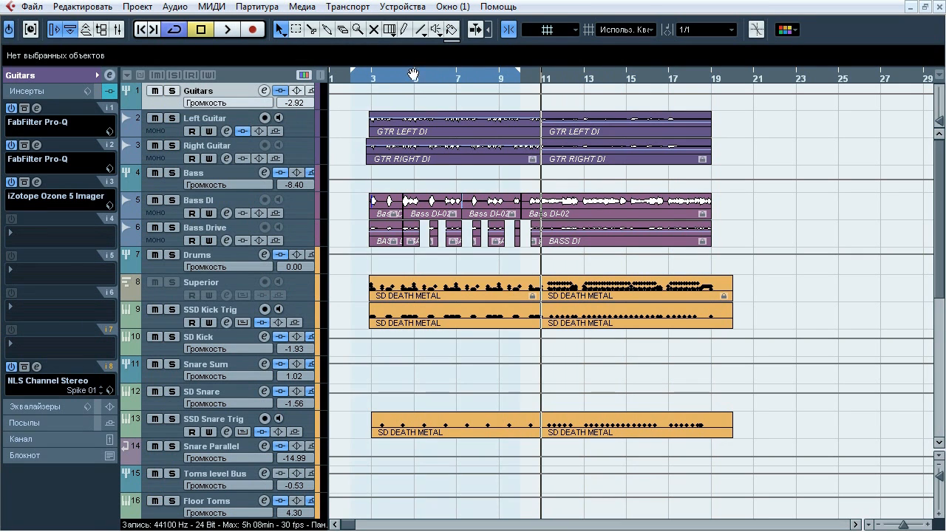
{"action": "left_click", "coordinate": [373, 83]}
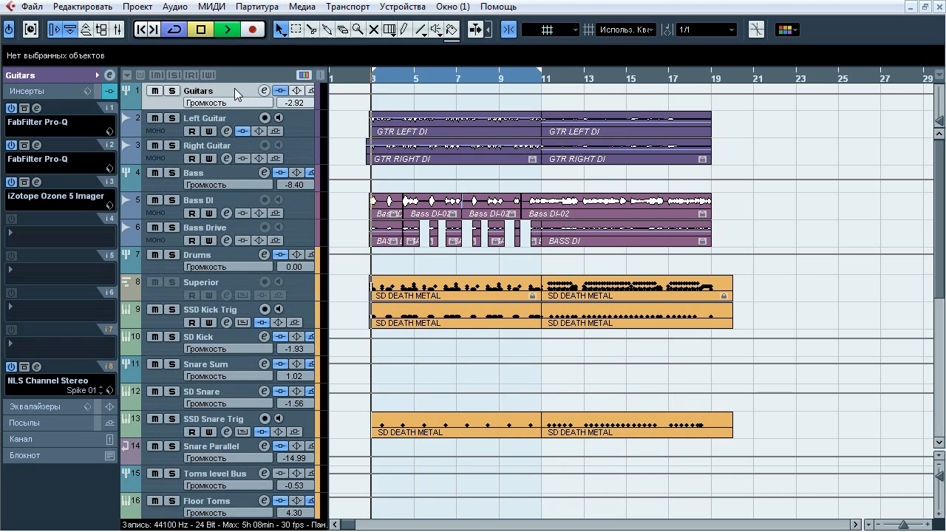
{"action": "key", "text": "space"}
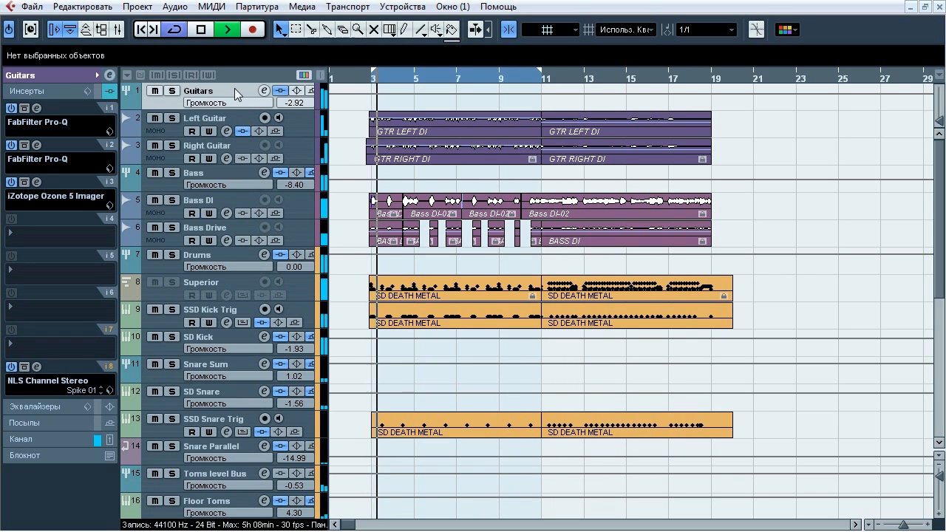
Compare the full mix with and without the Guitars group's inserts during playback, leaving them active
{"action": "left_click", "coordinate": [99, 94]}
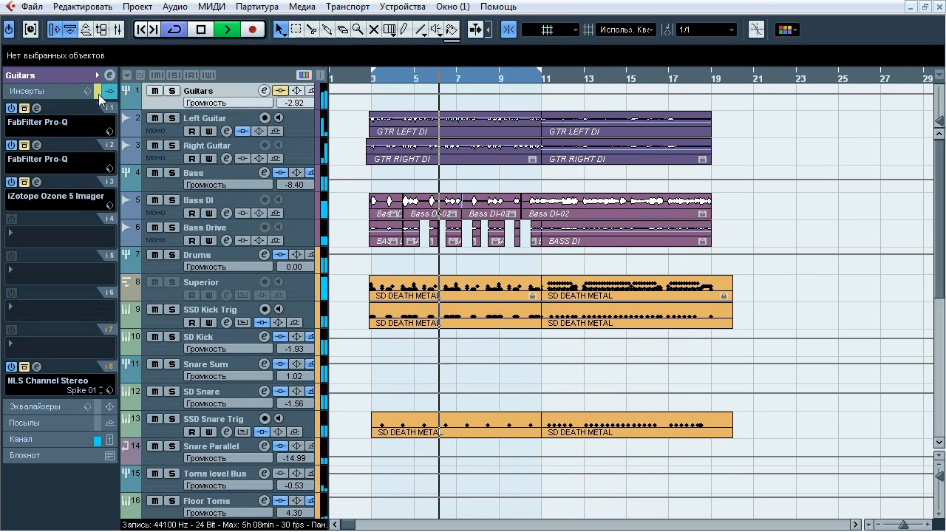
{"action": "left_click", "coordinate": [98, 93]}
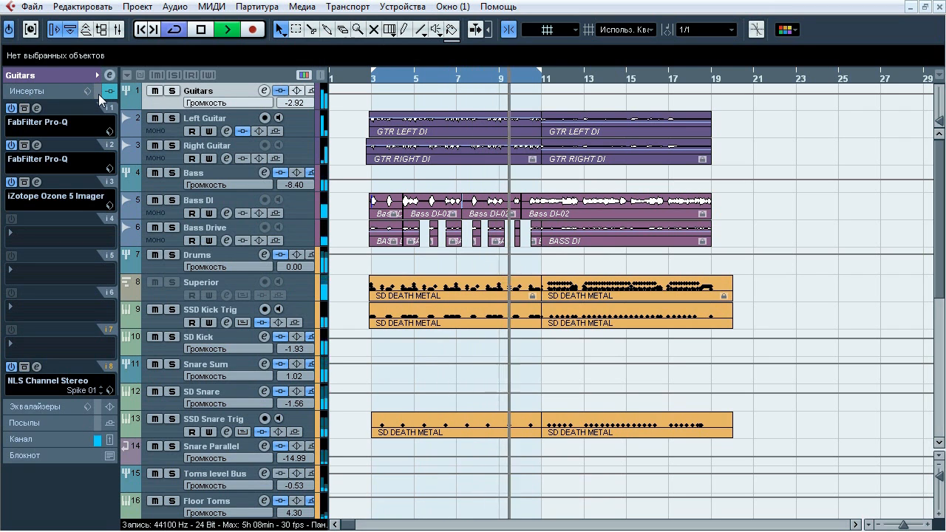
{"action": "left_click", "coordinate": [98, 94]}
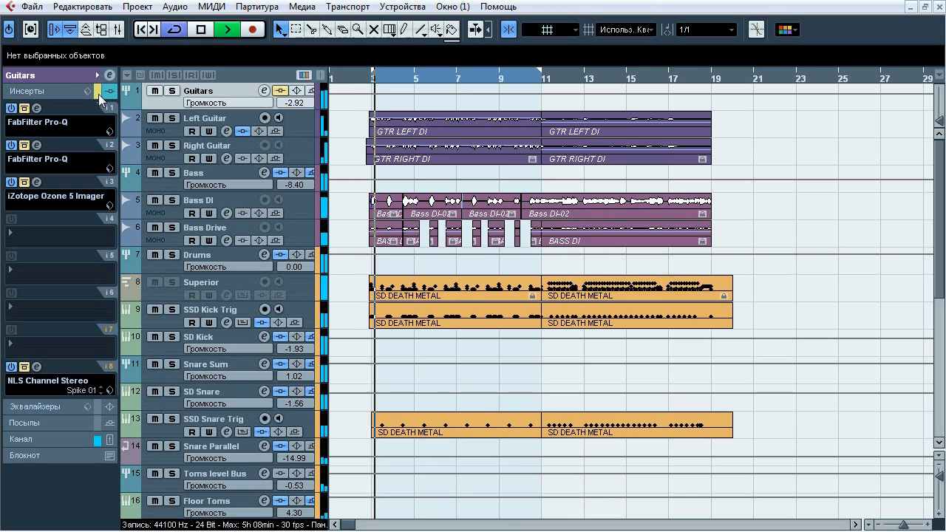
{"action": "left_click", "coordinate": [98, 94]}
Solo the Guitars group during playback, compare it with and without its inserts, and unsolo it with the inserts active
{"action": "key", "text": "s"}
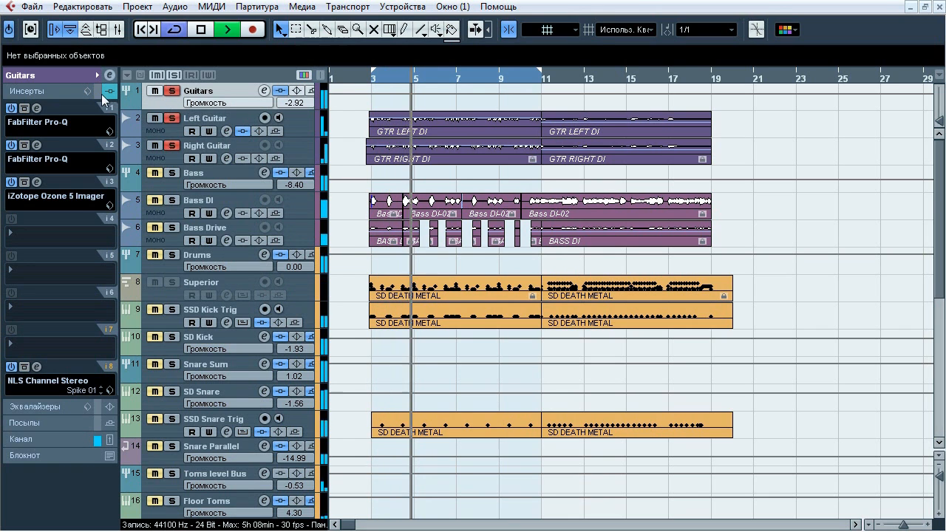
{"action": "left_click", "coordinate": [98, 94]}
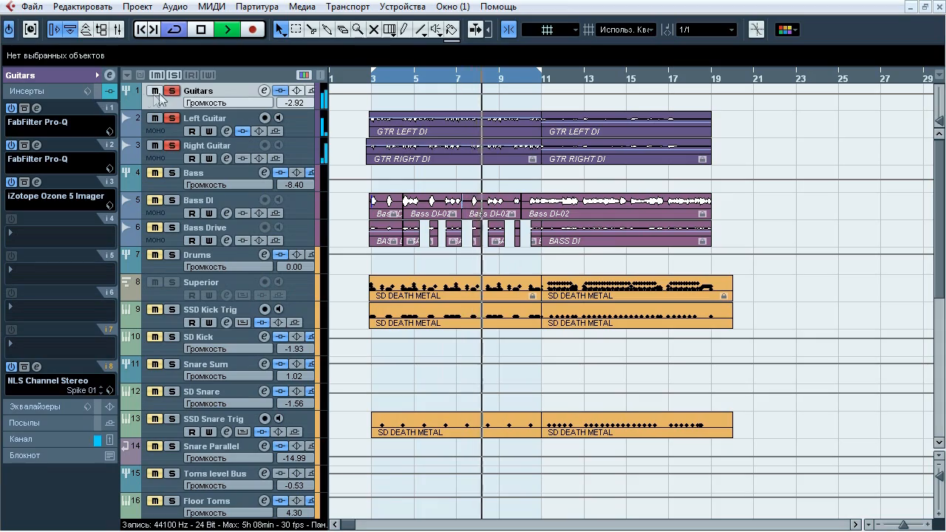
{"action": "key", "text": "s"}
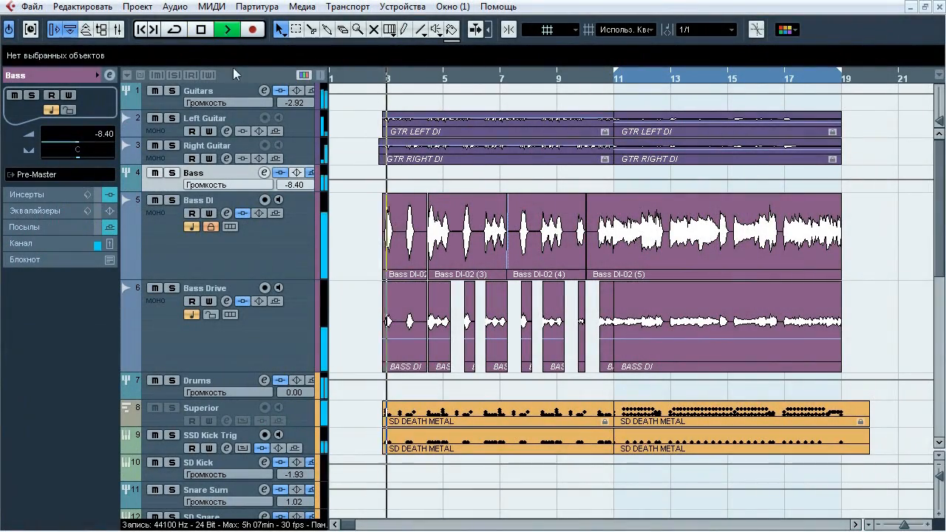
Audition the Bass group soloed, compare the mix with it muted and unmuted, and stop playback with it unmuted
{"action": "left_click", "coordinate": [172, 172]}
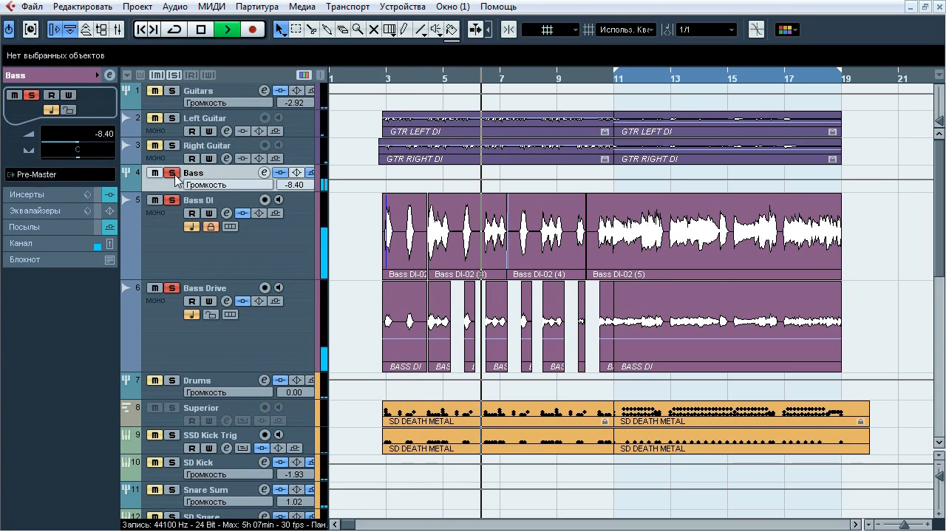
{"action": "left_click", "coordinate": [172, 172]}
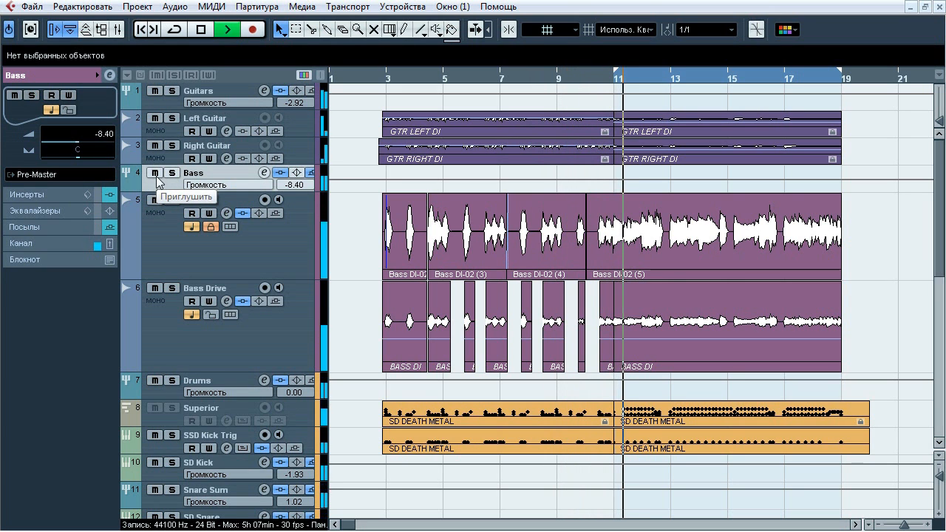
{"action": "left_click", "coordinate": [155, 172]}
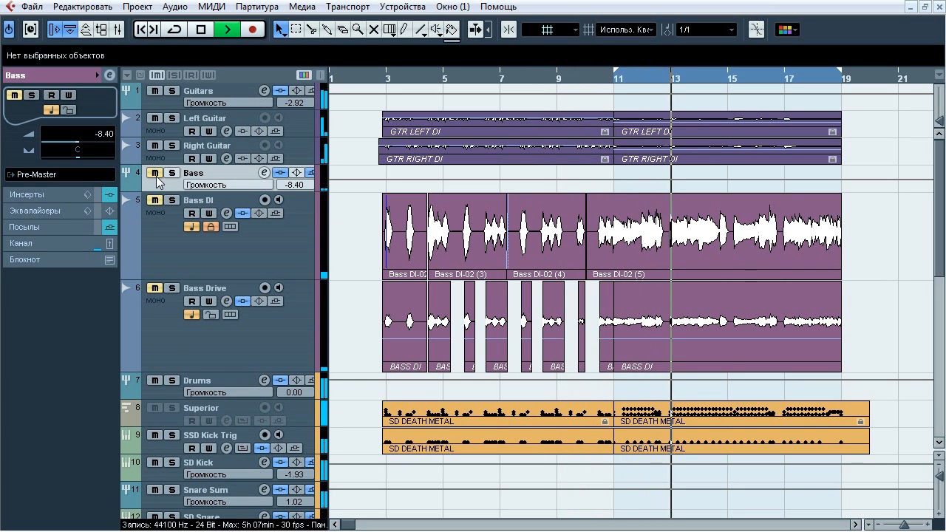
{"action": "left_click", "coordinate": [156, 176]}
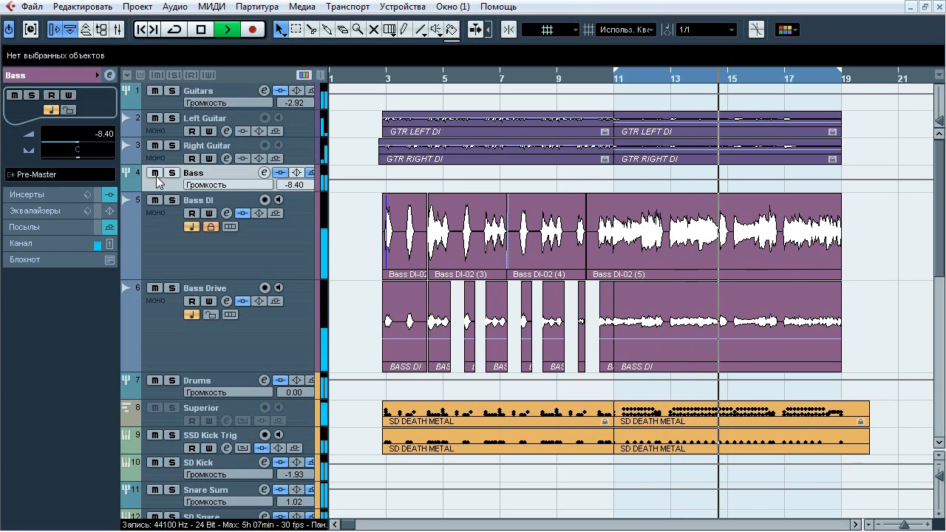
{"action": "left_click", "coordinate": [156, 174]}
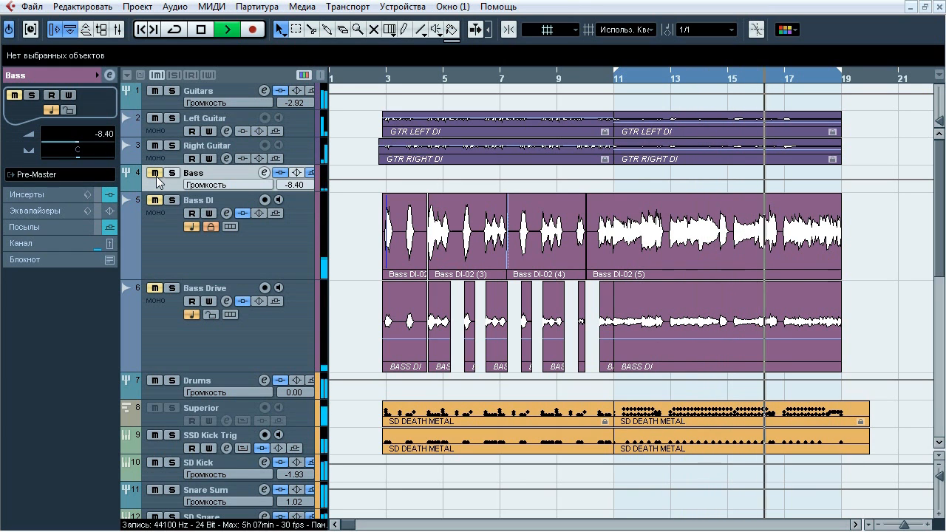
{"action": "left_click", "coordinate": [156, 175]}
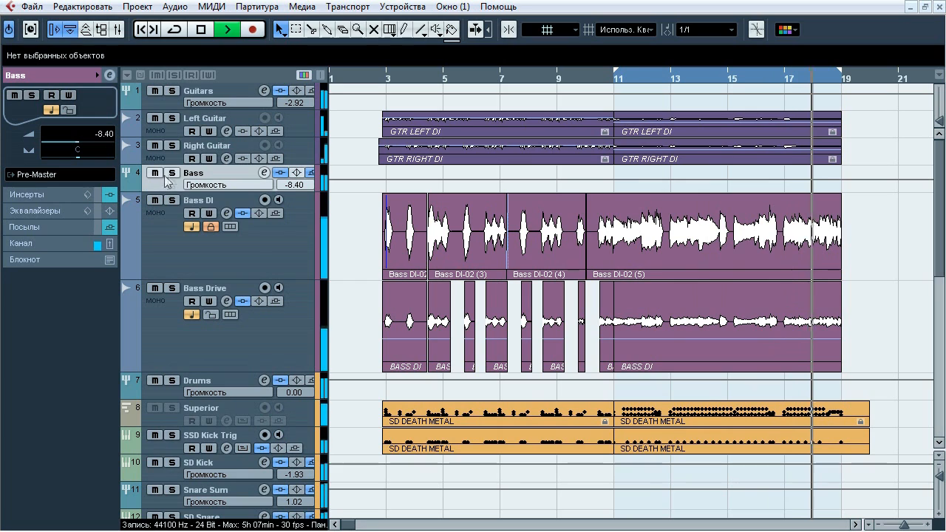
{"action": "left_click", "coordinate": [200, 30]}
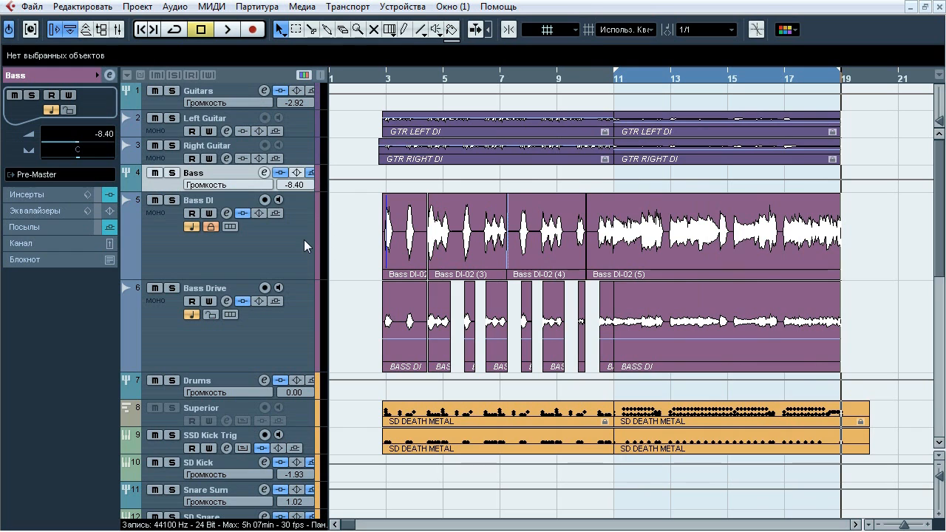
Inspect the output routing of the Bass DI and Bass Drive tracks, and display the Bass group's insert chain
{"action": "left_click", "coordinate": [303, 240]}
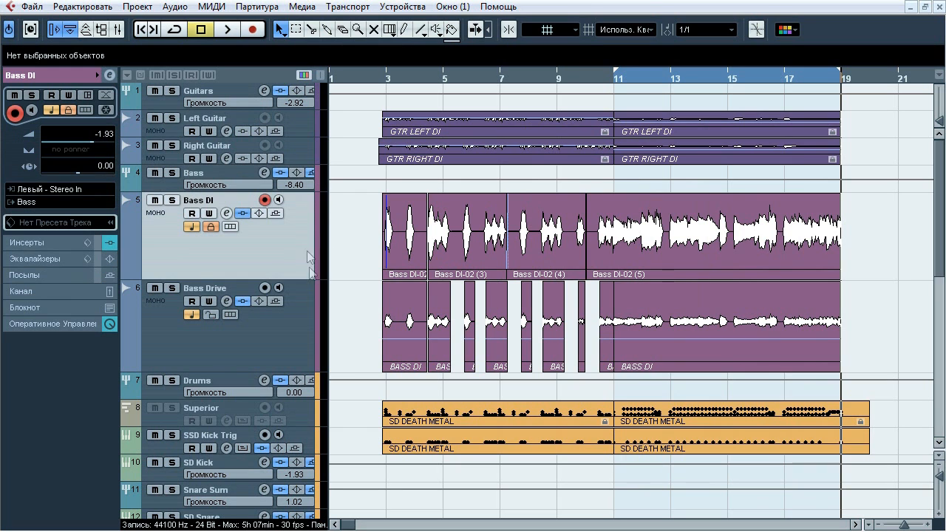
{"action": "left_click", "coordinate": [309, 320], "text": "shift"}
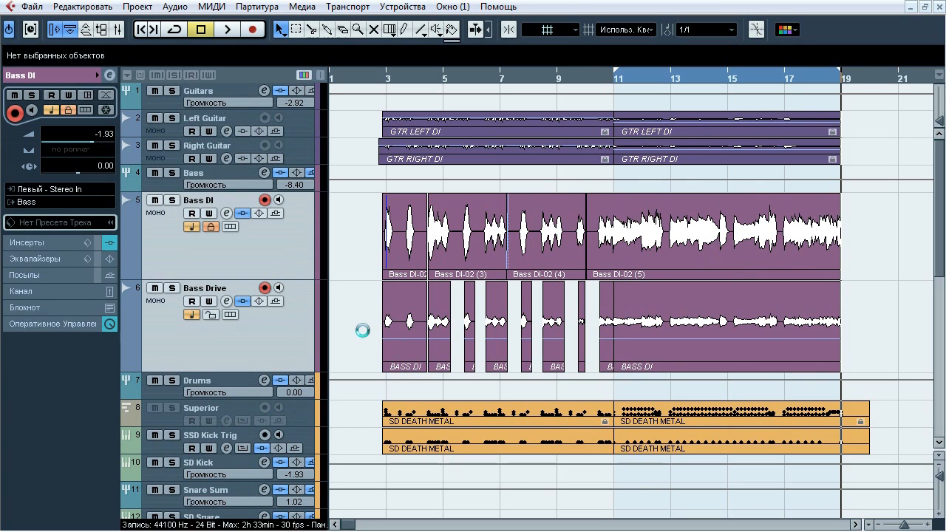
{"action": "left_click", "coordinate": [291, 256]}
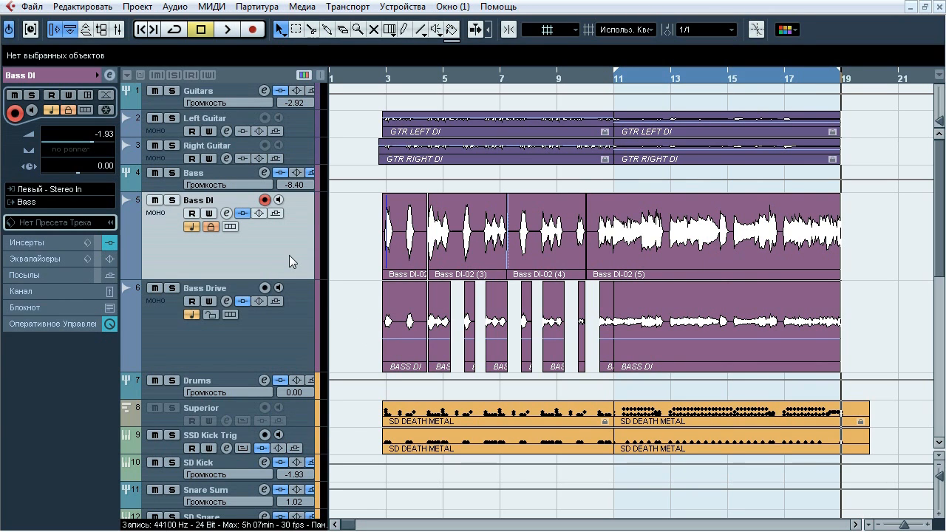
{"action": "left_click", "coordinate": [286, 328]}
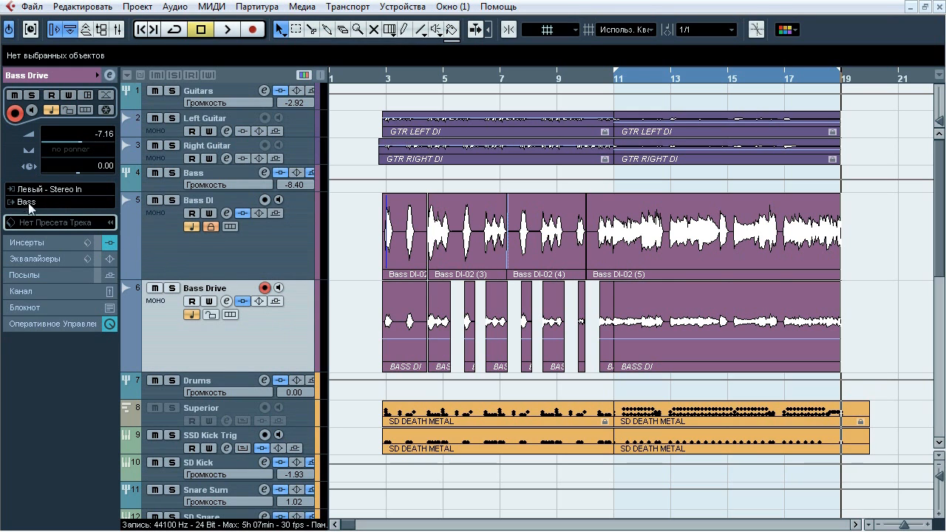
{"action": "left_click", "coordinate": [192, 176]}
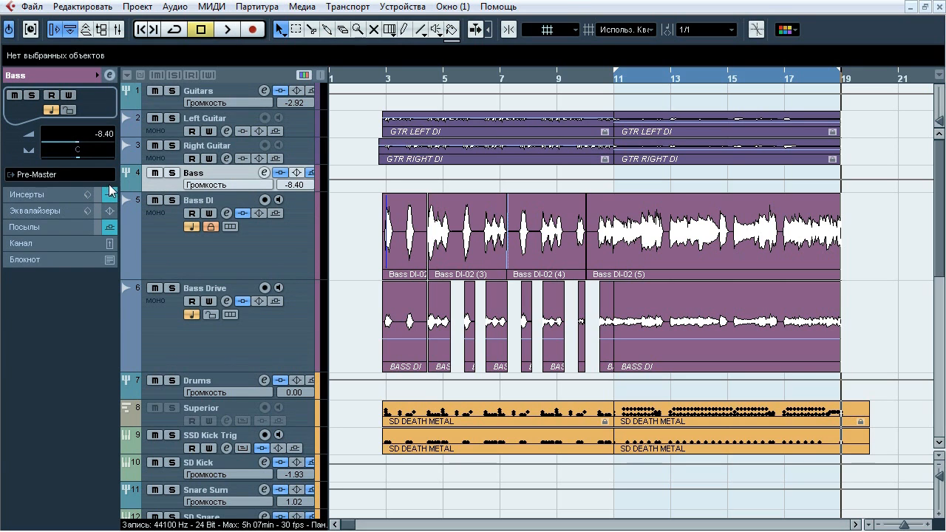
{"action": "left_click", "coordinate": [53, 197]}
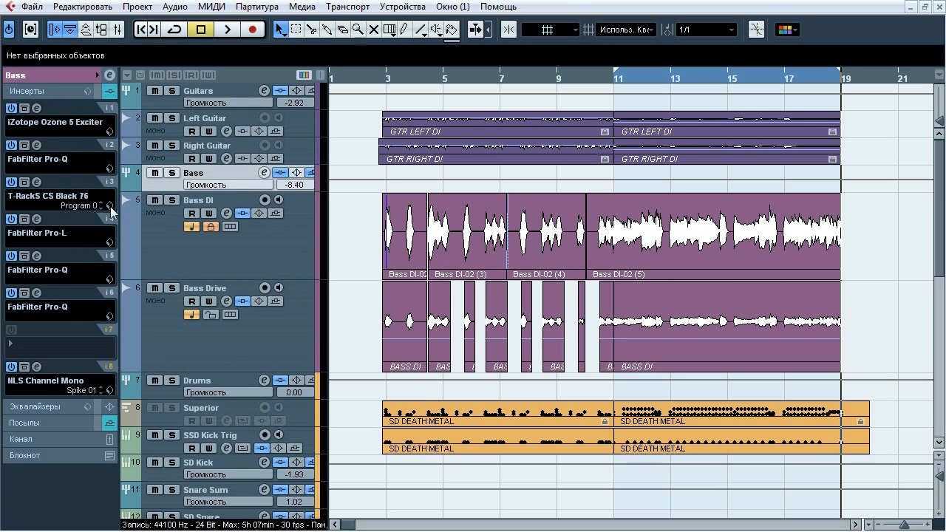
Solo the Bass DI track and play it from bar 11
{"action": "left_click", "coordinate": [253, 232]}
{"action": "left_click", "coordinate": [602, 81]}
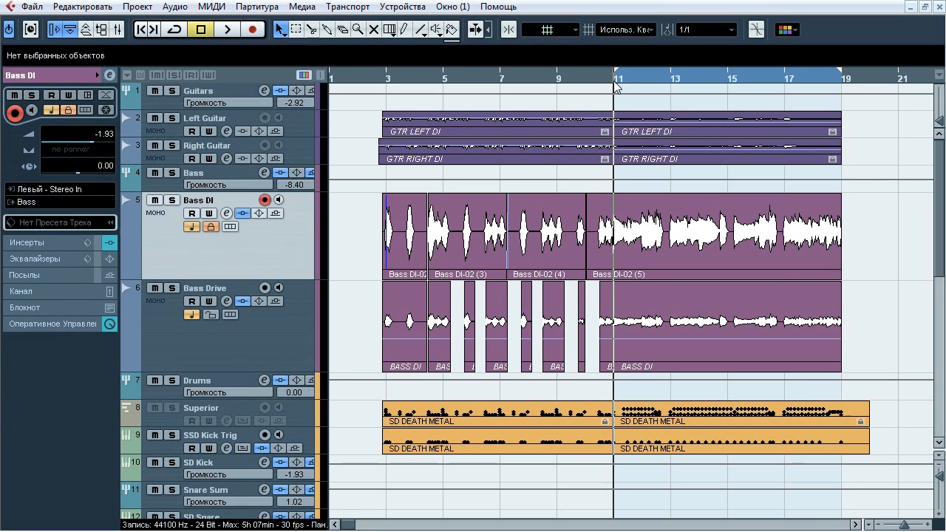
{"action": "left_click", "coordinate": [171, 199]}
{"action": "key", "text": "space"}
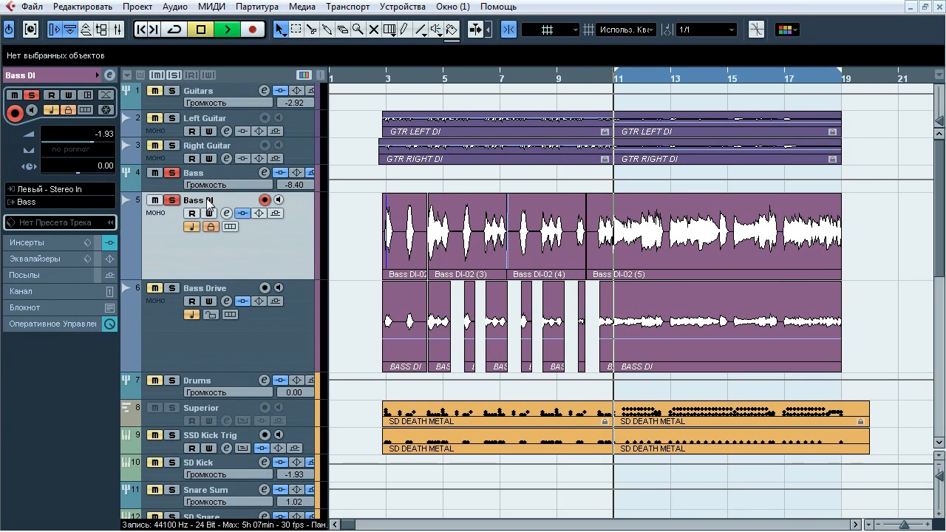
Display the Bass DI insert chain, compare the sound with and without it, and stop playback with the inserts active
{"action": "left_click", "coordinate": [50, 243]}
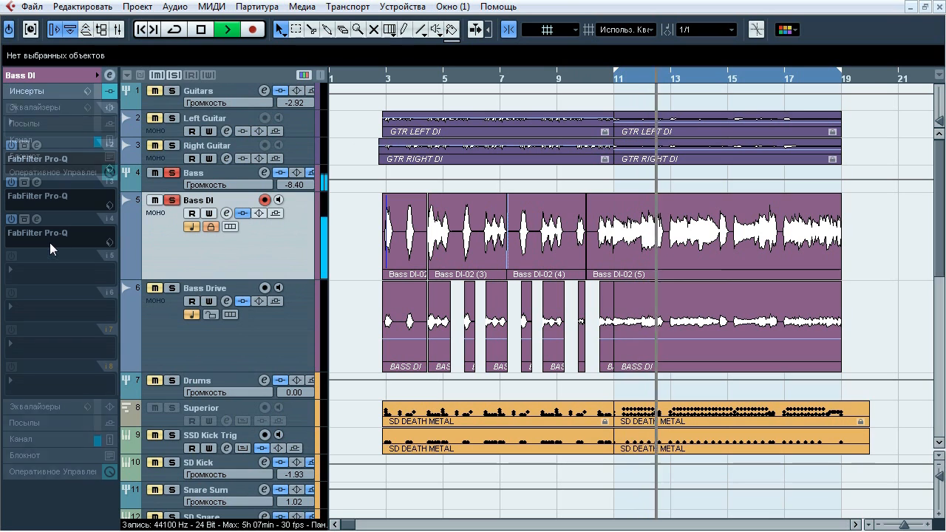
{"action": "left_click", "coordinate": [243, 214]}
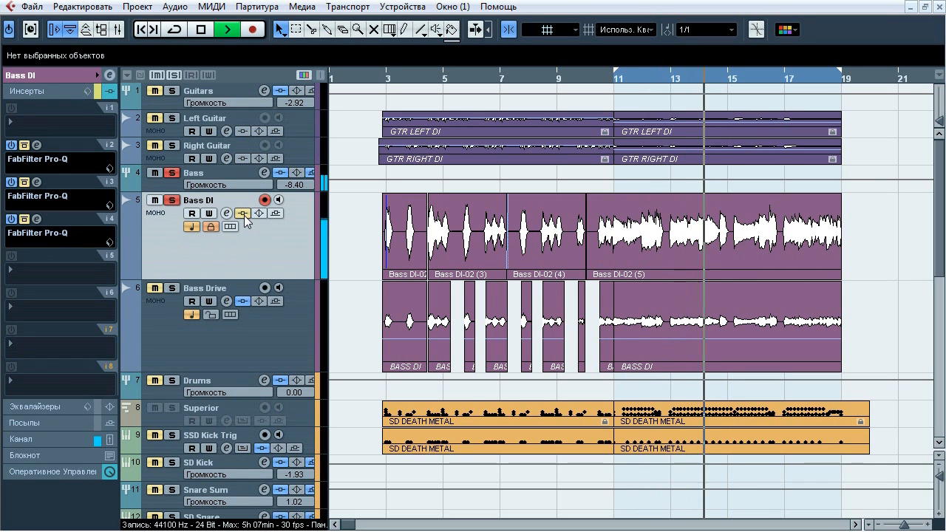
{"action": "left_click", "coordinate": [243, 213]}
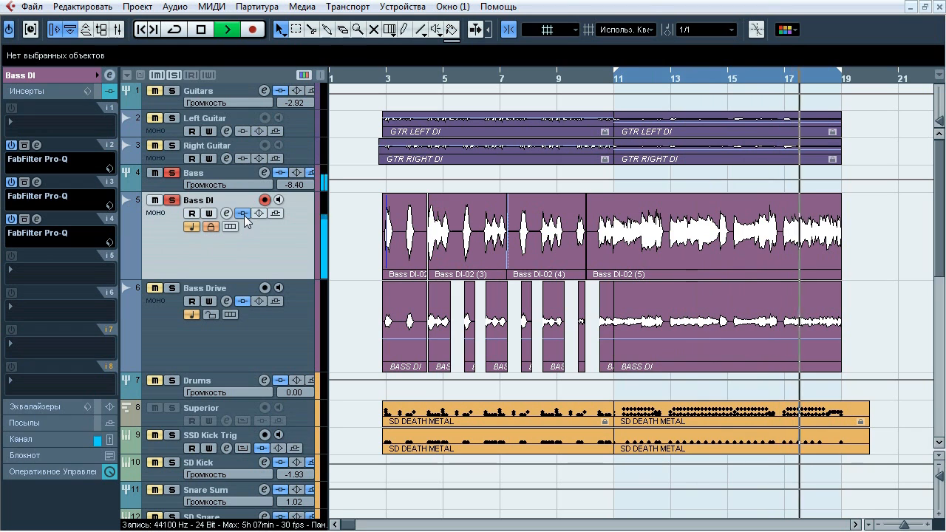
{"action": "left_click", "coordinate": [204, 32]}
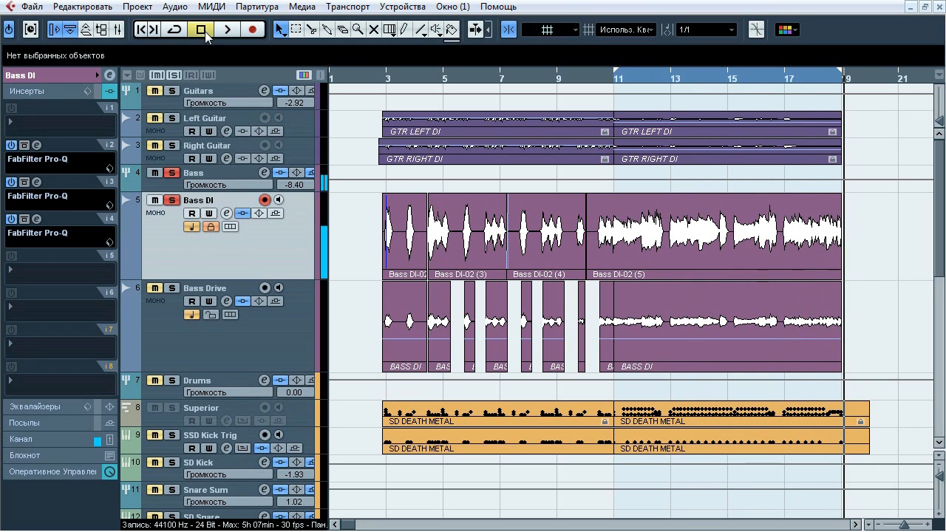
Open the FabFilter Pro-Q in insert slot 2 of Bass DI and start looped playback from bar 17
{"action": "left_click", "coordinate": [36, 145]}
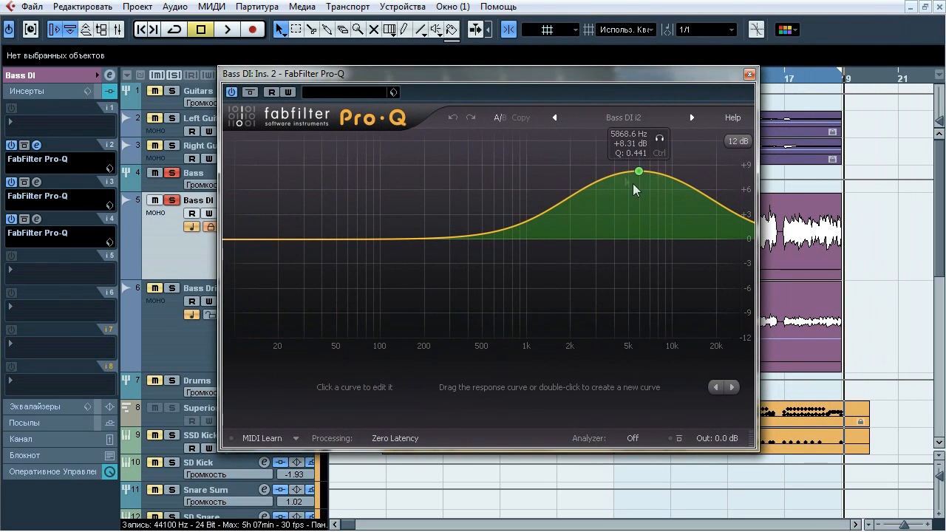
{"action": "key", "text": "space"}
{"action": "key", "text": "space"}
{"action": "left_click", "coordinate": [783, 78]}
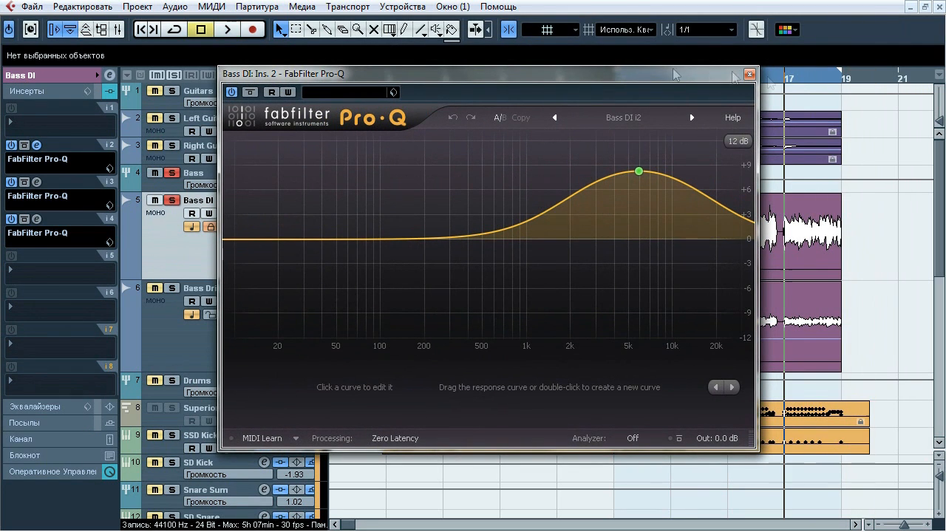
{"action": "left_click", "coordinate": [176, 30]}
{"action": "key", "text": "space"}
Compare Bass DI with and without this Pro-Q, audition its 5868.6 Hz band in isolation, then close the equalizer and stop playback
{"action": "left_click", "coordinate": [254, 97]}
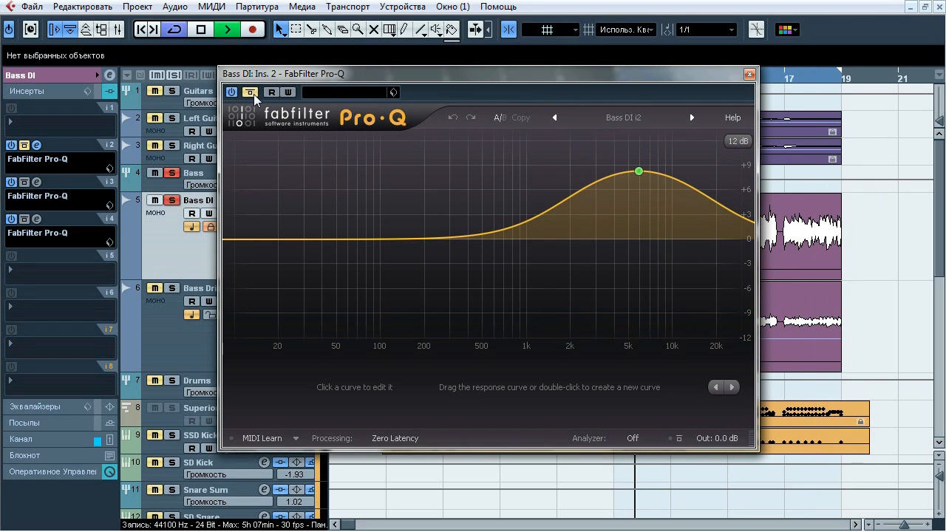
{"action": "mouse_move", "coordinate": [639, 170]}
{"action": "left_click", "coordinate": [659, 141]}
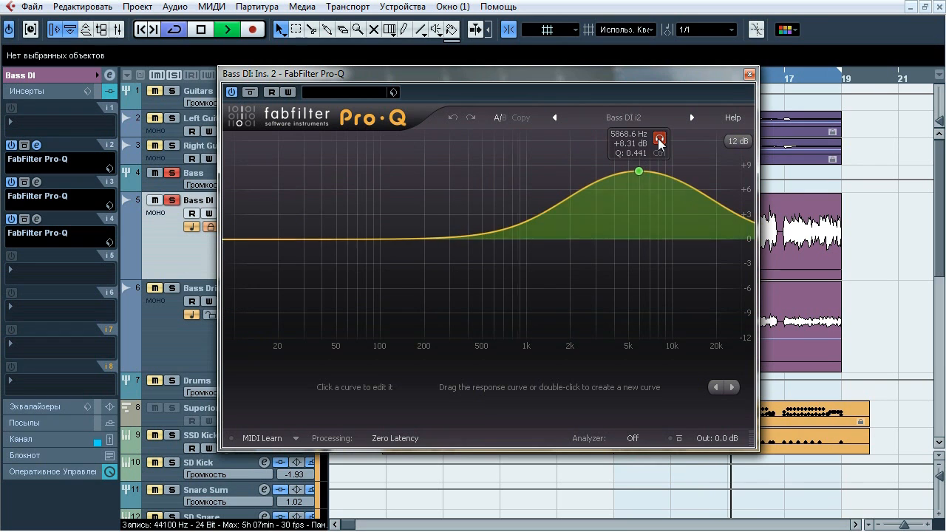
{"action": "left_click", "coordinate": [750, 75]}
{"action": "key", "text": "space"}
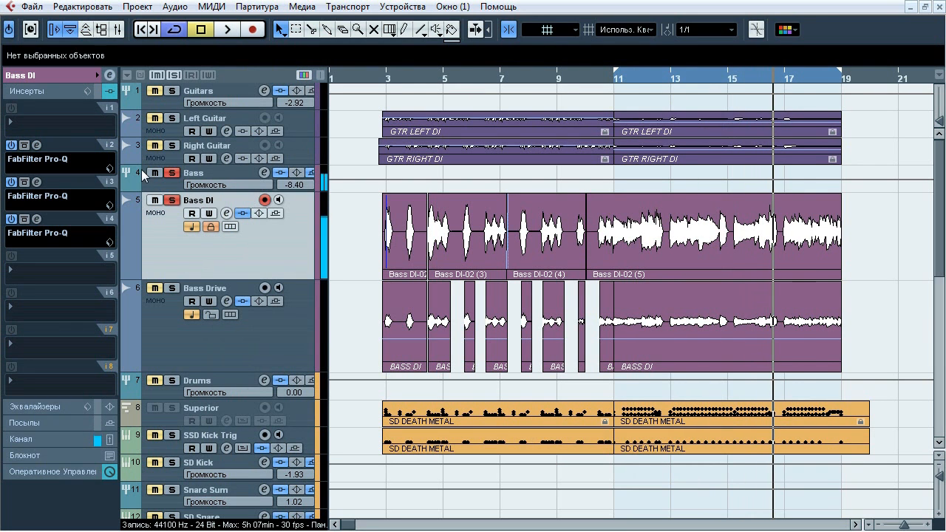
Open the FabFilter Pro-Q in insert slot 3 of Bass DI, start playback, and compare the sound with and without it
{"action": "left_click", "coordinate": [37, 182]}
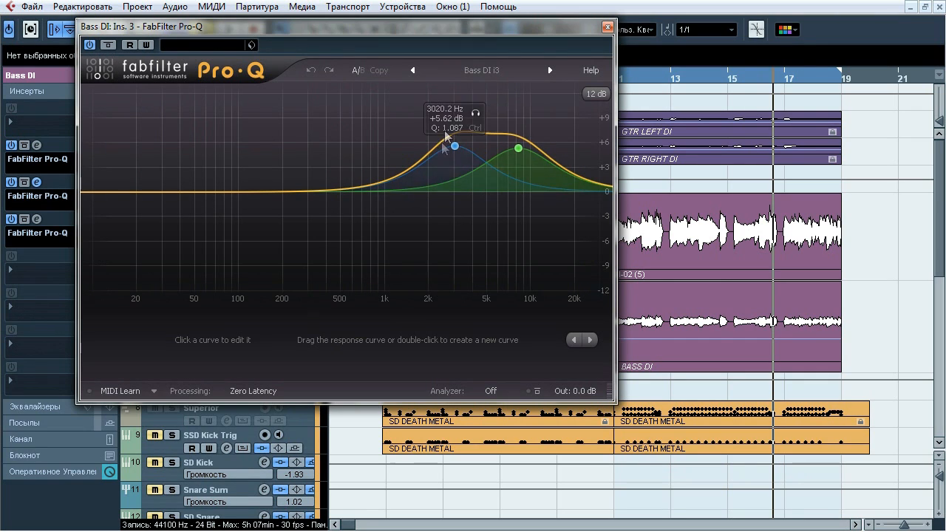
{"action": "key", "text": "space"}
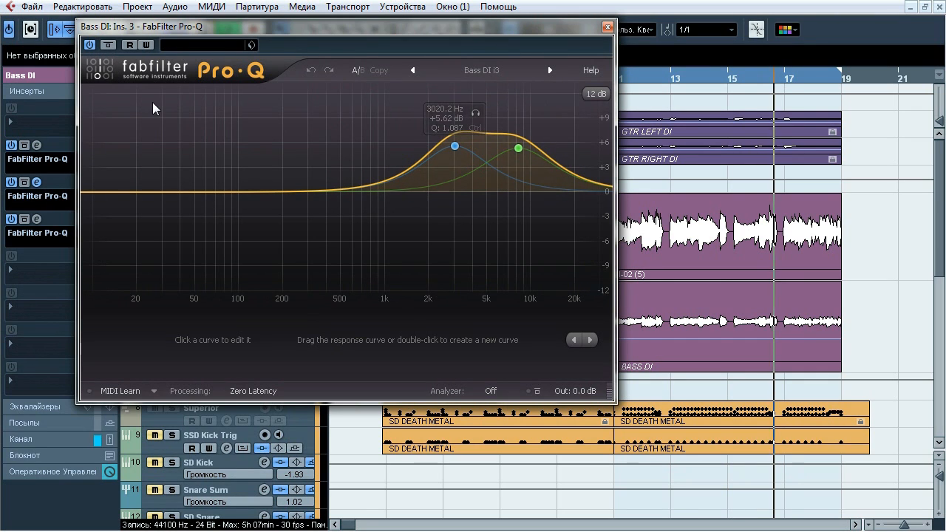
{"action": "left_click", "coordinate": [108, 45]}
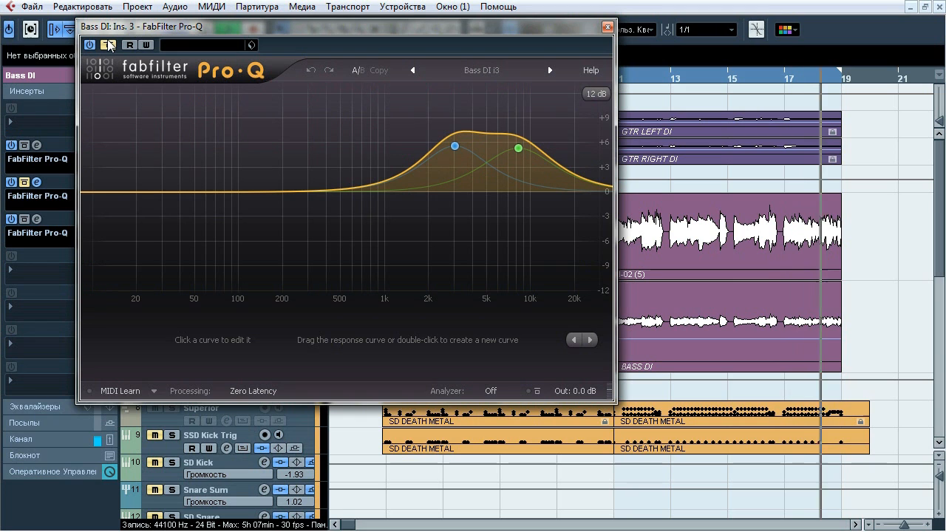
{"action": "left_click", "coordinate": [108, 46]}
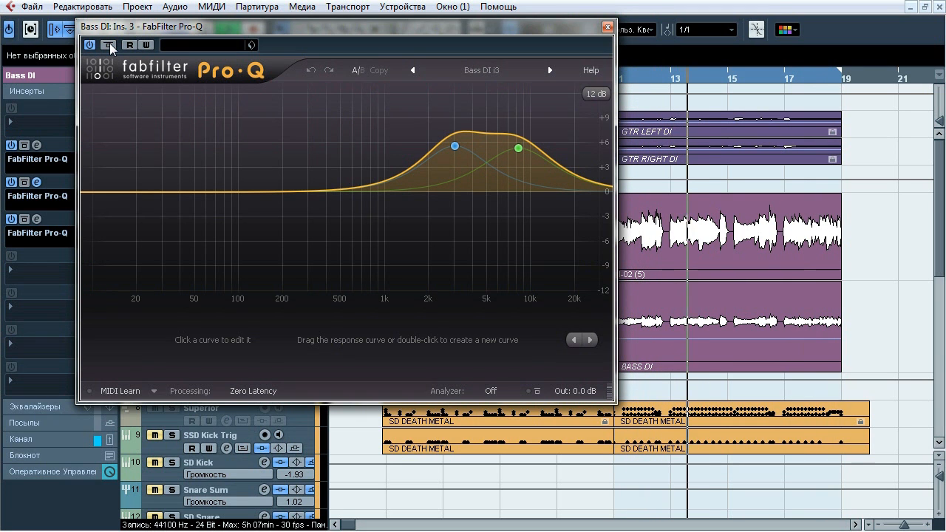
{"action": "left_click", "coordinate": [109, 46]}
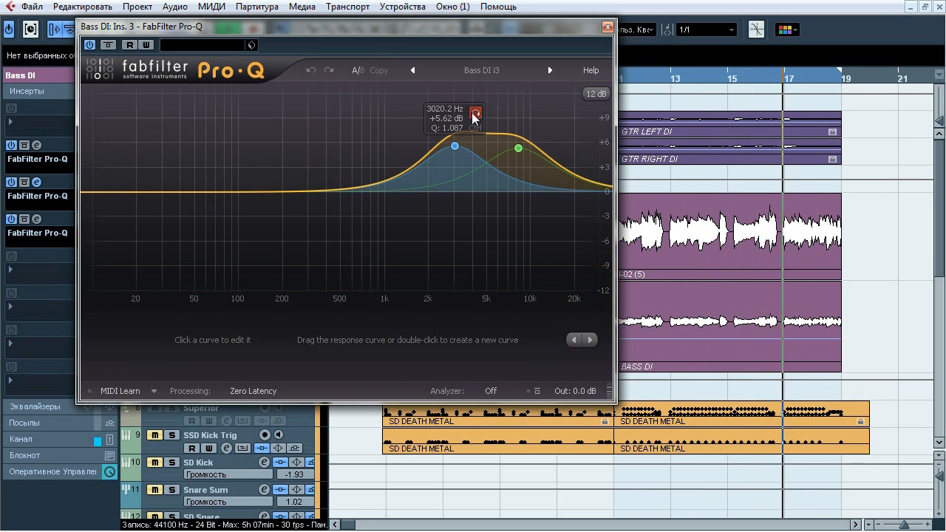
Audition this Pro-Q's 3020.2 Hz and 8228.4 Hz bands in isolation, then close the equalizer and stop playback
{"action": "left_click", "coordinate": [474, 114]}
{"action": "mouse_move", "coordinate": [521, 144]}
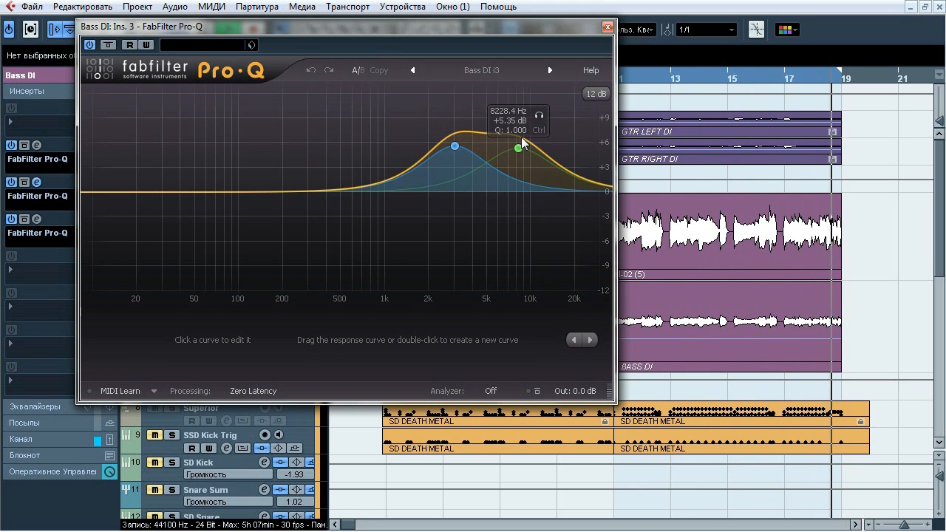
{"action": "left_click", "coordinate": [537, 116]}
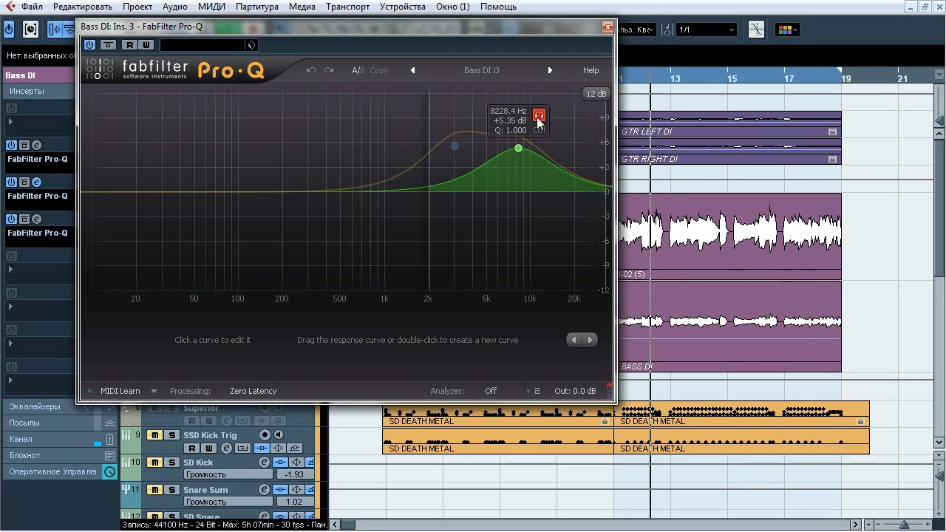
{"action": "left_click", "coordinate": [607, 29]}
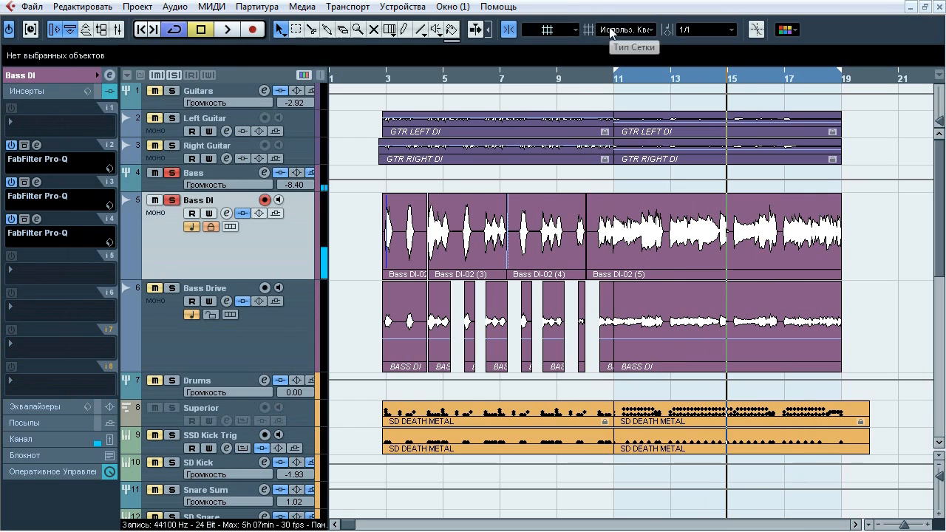
Open the FabFilter Pro-Q in insert slot 4 of Bass DI and audition its 577.21 Hz band in isolation during playback
{"action": "left_click", "coordinate": [37, 219]}
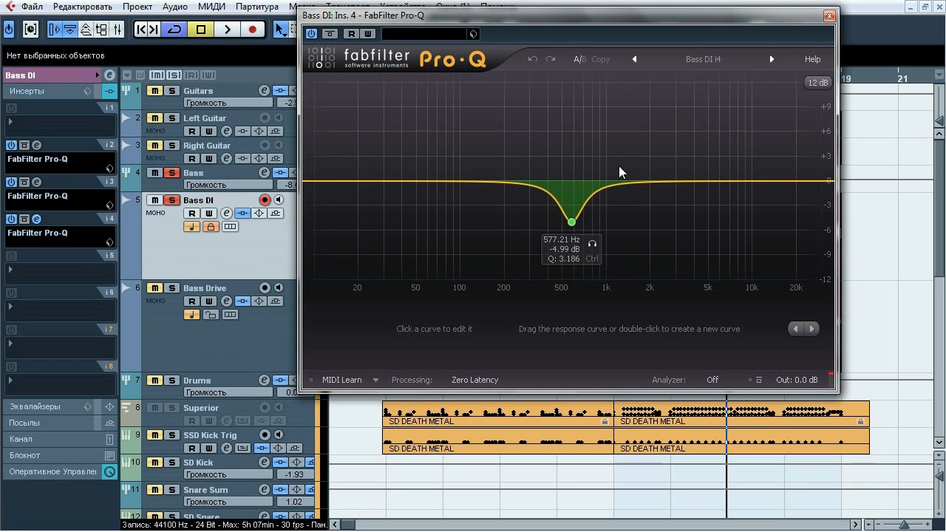
{"action": "key", "text": "space"}
{"action": "left_click", "coordinate": [596, 244]}
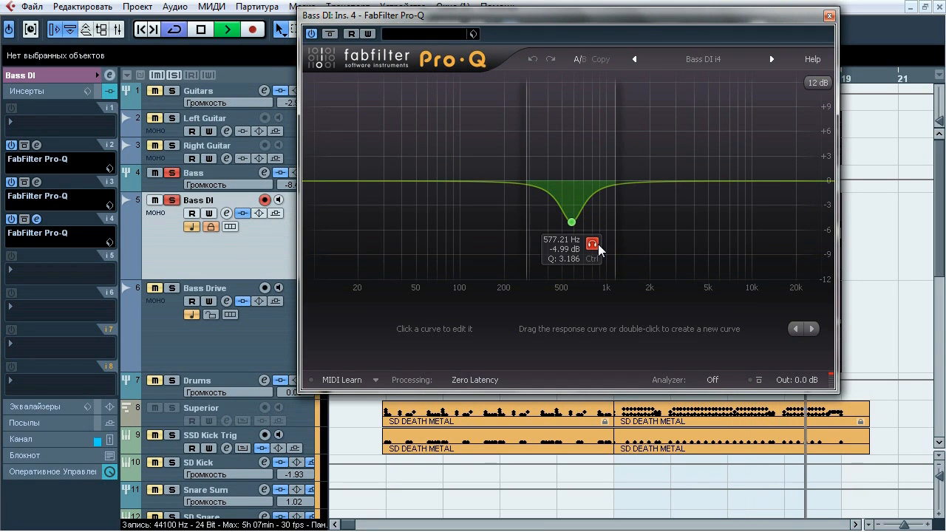
{"action": "left_click", "coordinate": [597, 244]}
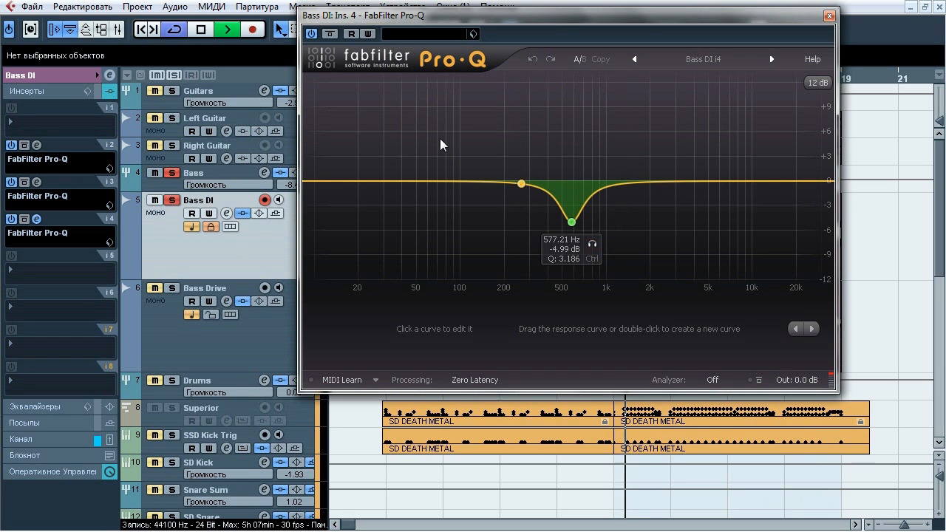
Compare Bass DI with and without the slot 4 Pro-Q, then stop playback and close the equalizer
{"action": "left_click", "coordinate": [329, 34]}
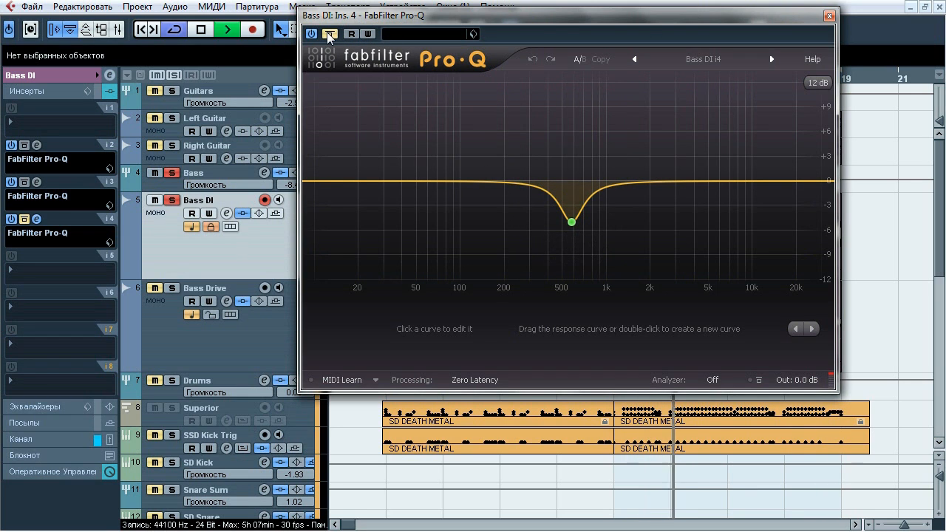
{"action": "left_click", "coordinate": [329, 34]}
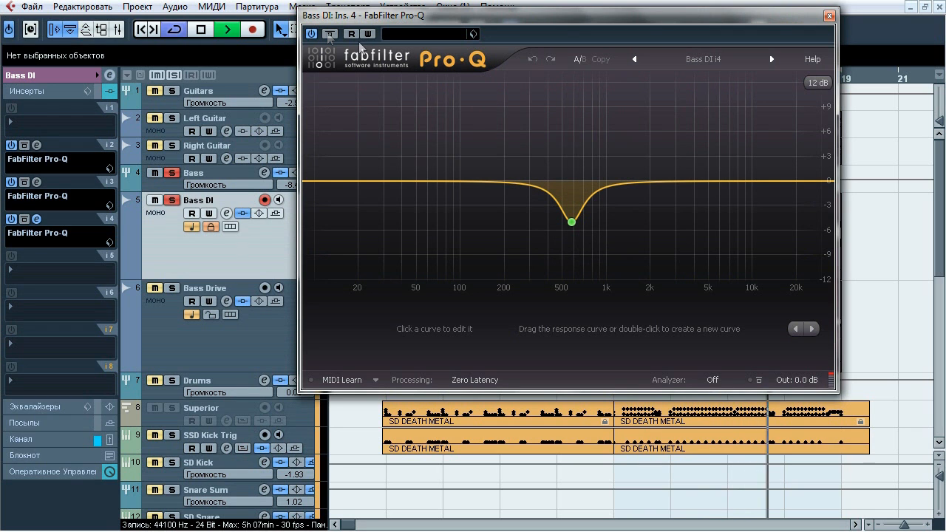
{"action": "key", "text": "space"}
{"action": "left_click", "coordinate": [829, 16]}
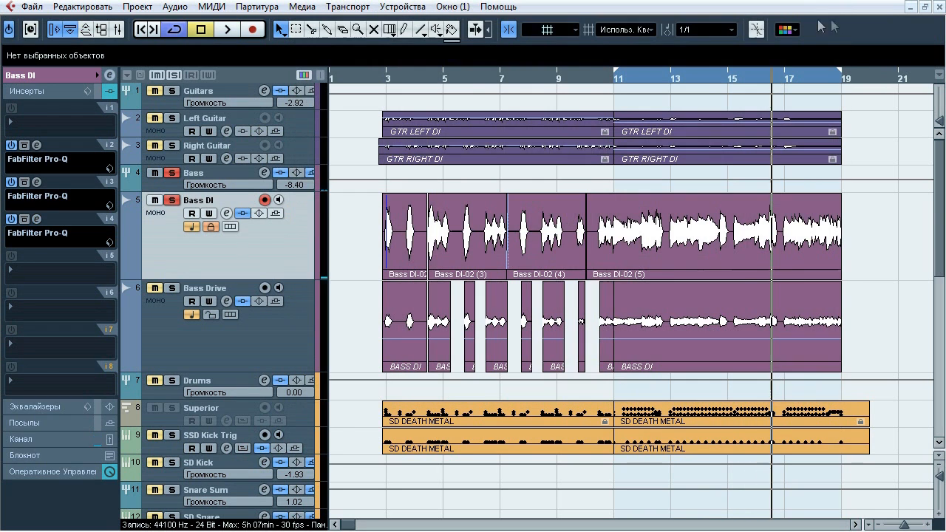
Switch the solo from Bass DI to Bass Drive, start playback, and display the Bass Drive insert chain
{"action": "left_click", "coordinate": [181, 206]}
{"action": "left_click", "coordinate": [171, 288]}
{"action": "key", "text": "space"}
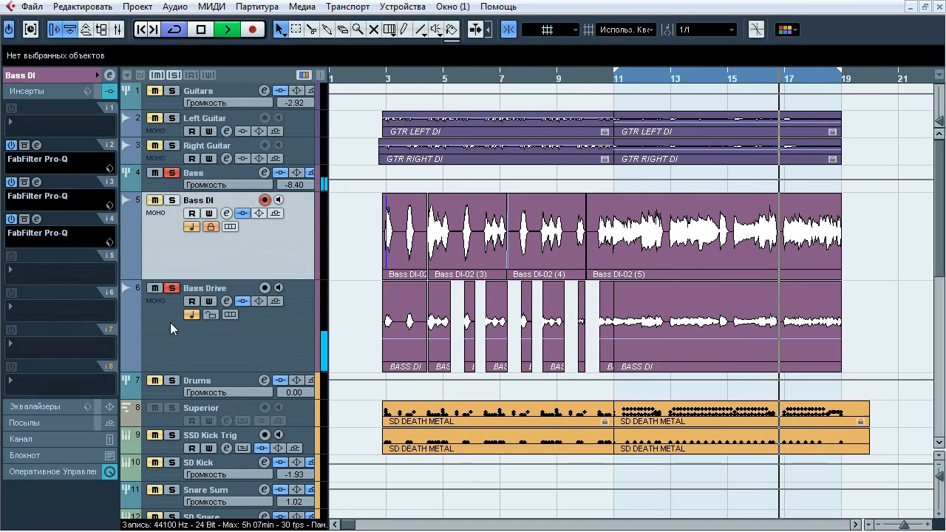
{"action": "left_click", "coordinate": [170, 322]}
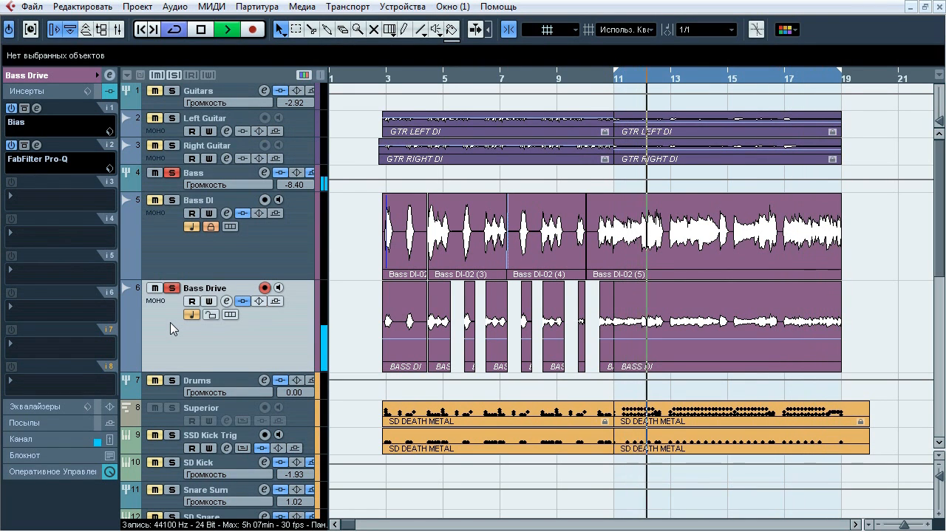
Compare Bass Drive with and without its insert chain, then stop playback with the inserts active
{"action": "left_click", "coordinate": [243, 300]}
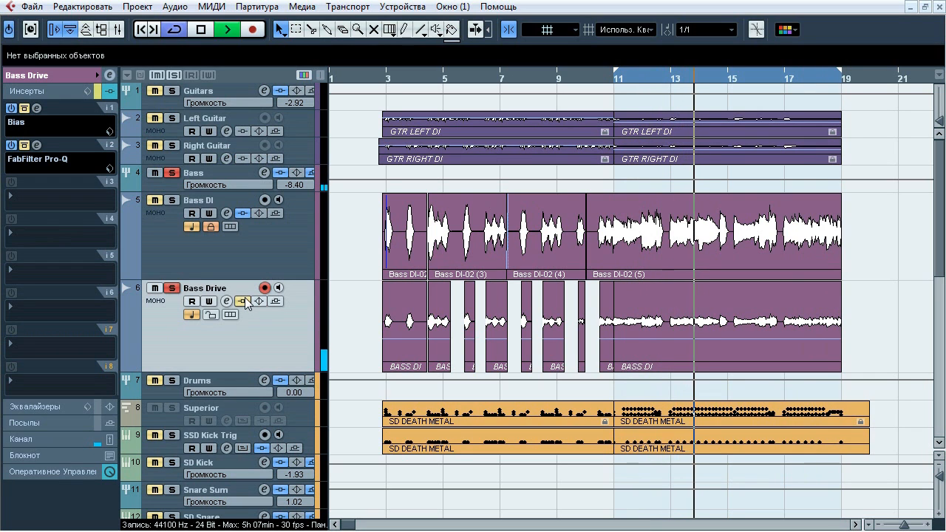
{"action": "left_click", "coordinate": [243, 300]}
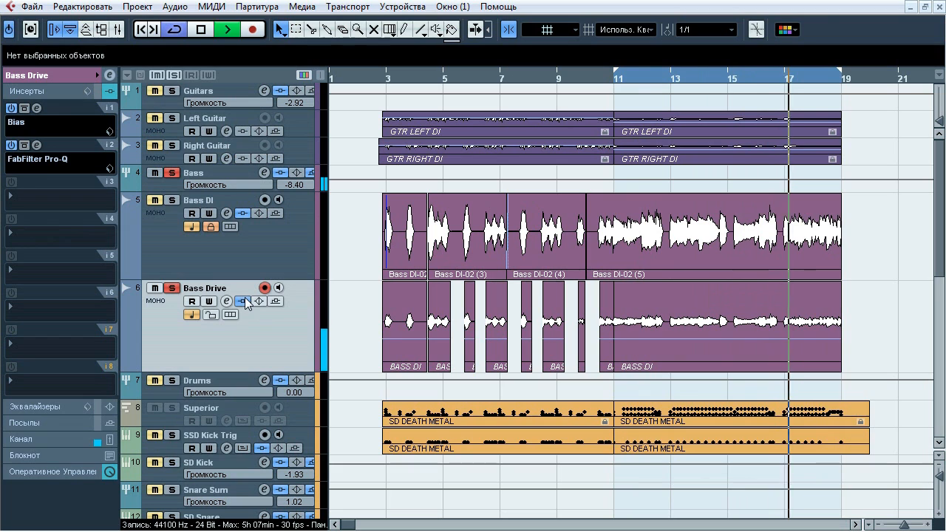
{"action": "key", "text": "space"}
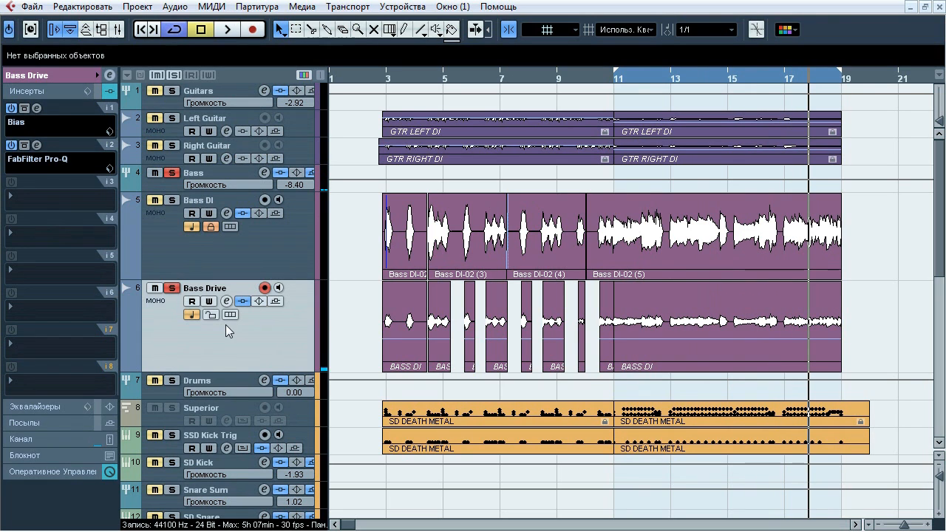
Open Bias in insert slot 1 of Bass Drive, inspect its preamp, tone stack, power amp, transformer and cab settings, then close it
{"action": "left_click", "coordinate": [38, 109]}
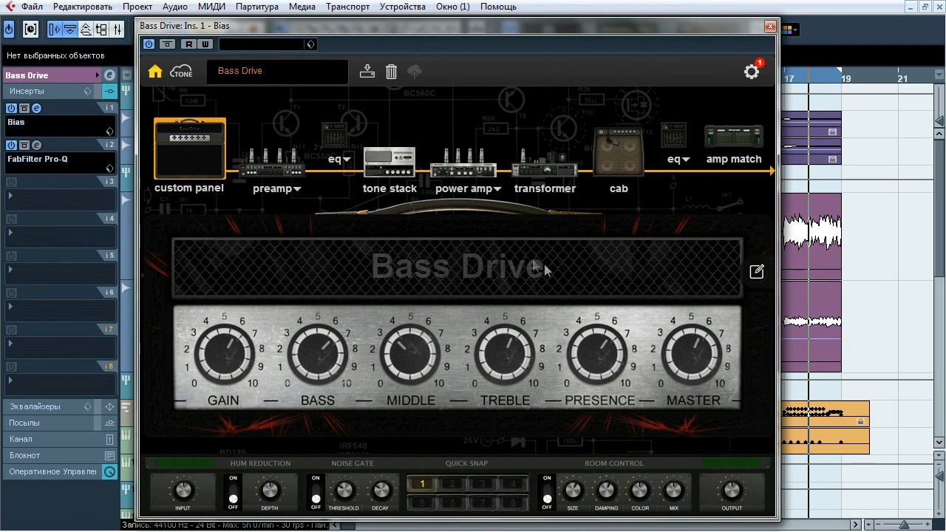
{"action": "left_click", "coordinate": [285, 169]}
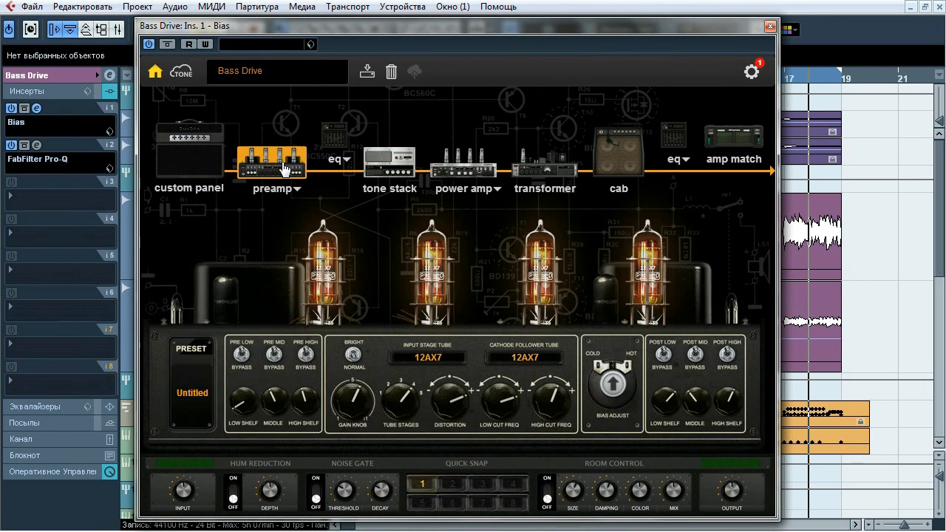
{"action": "left_click", "coordinate": [391, 170]}
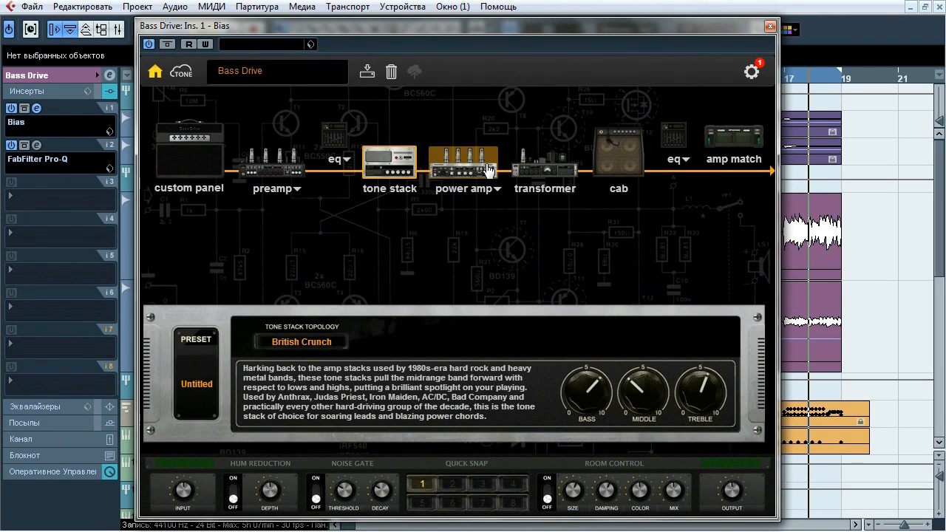
{"action": "left_click", "coordinate": [489, 169]}
{"action": "left_click", "coordinate": [536, 171]}
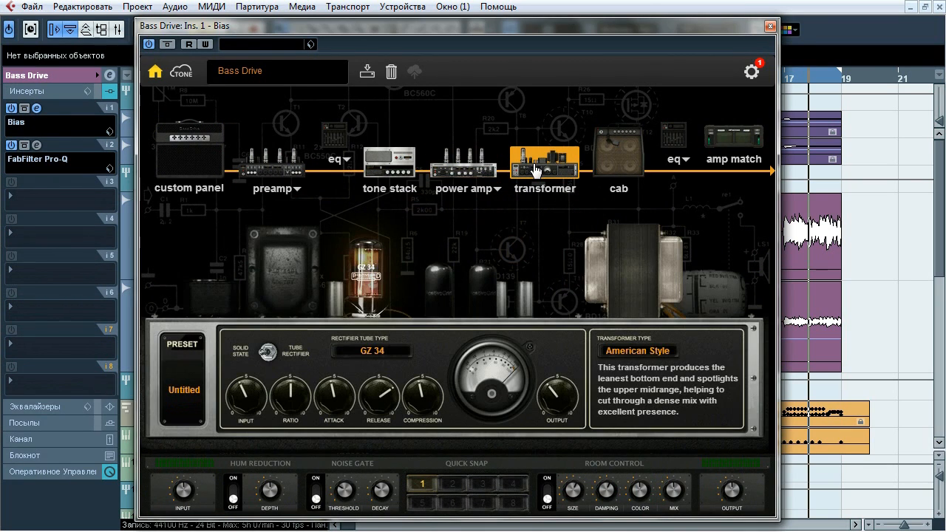
{"action": "left_click", "coordinate": [614, 166]}
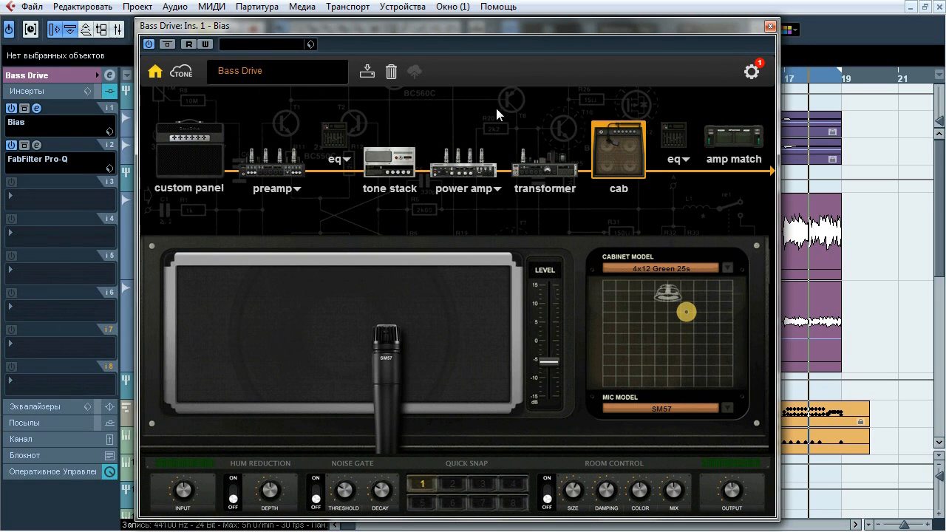
{"action": "left_click", "coordinate": [769, 27]}
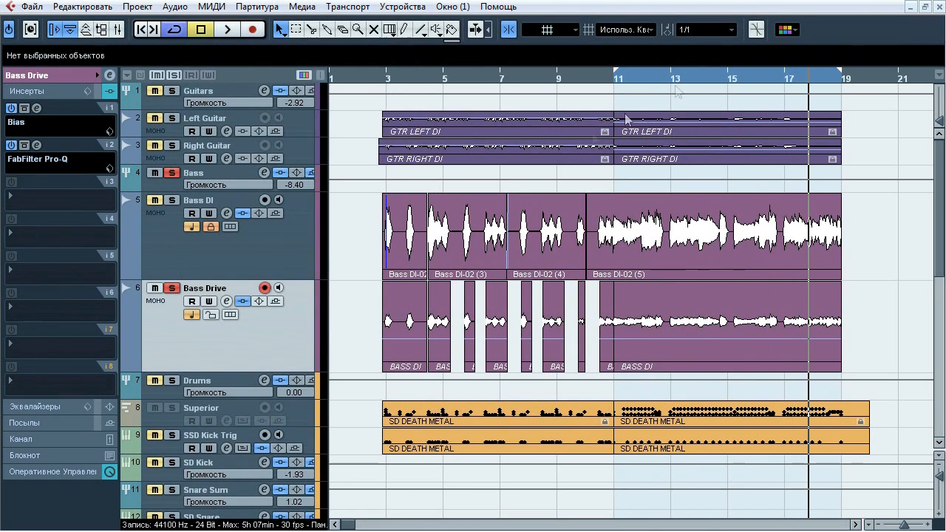
Open the FabFilter Pro-Q in insert slot 2 of Bass Drive and compare the sound with and without it during playback
{"action": "left_click", "coordinate": [35, 146]}
{"action": "left_click_drag", "start_coordinate": [472, 13], "coordinate": [311, 77]}
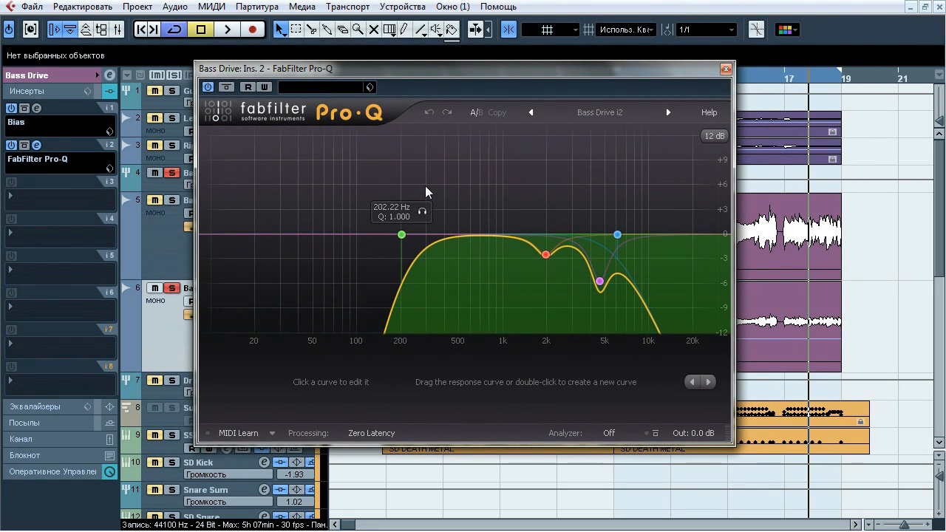
{"action": "key", "text": "space"}
{"action": "left_click", "coordinate": [228, 86]}
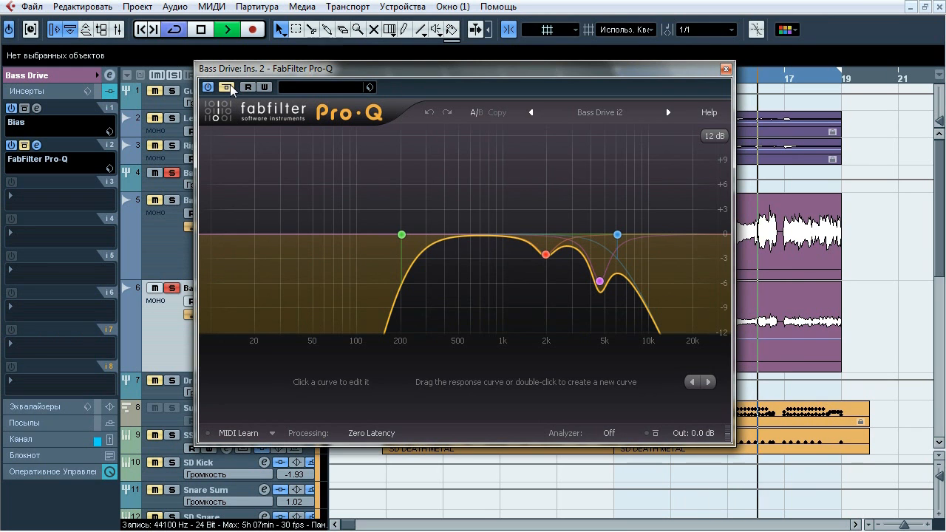
{"action": "left_click", "coordinate": [228, 86]}
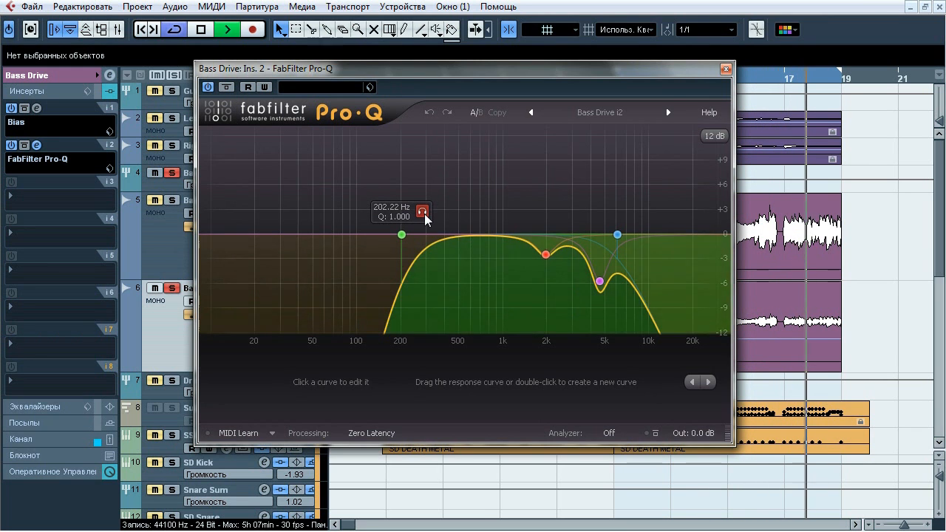
Audition this Pro-Q's 202.22 Hz, 6077.5 Hz, 4594.6 Hz and 1962.3 Hz bands in isolation, then stop playback and close the equalizer
{"action": "left_click", "coordinate": [422, 211]}
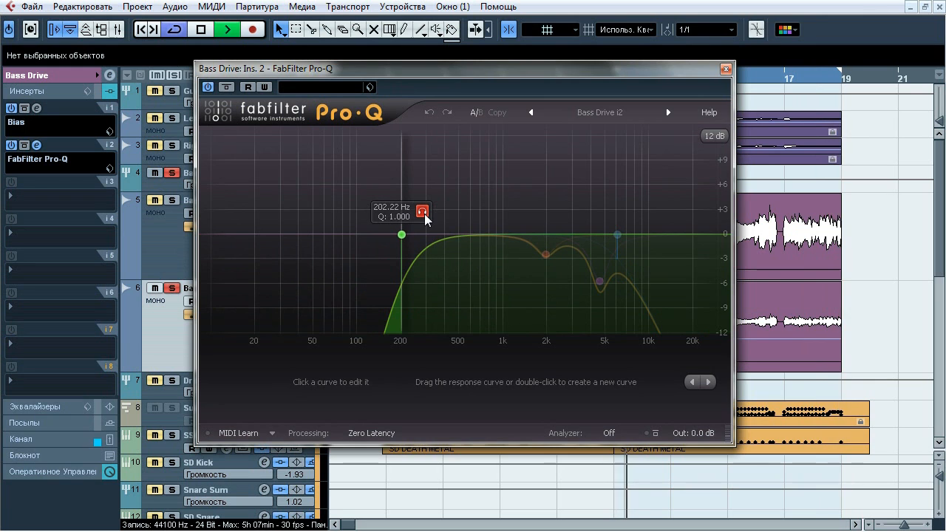
{"action": "left_click", "coordinate": [638, 213]}
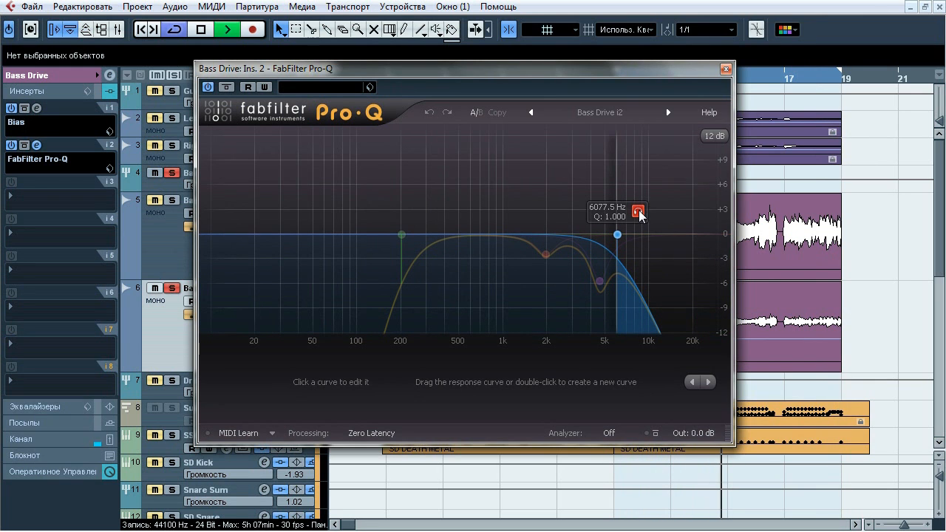
{"action": "left_click", "coordinate": [618, 309]}
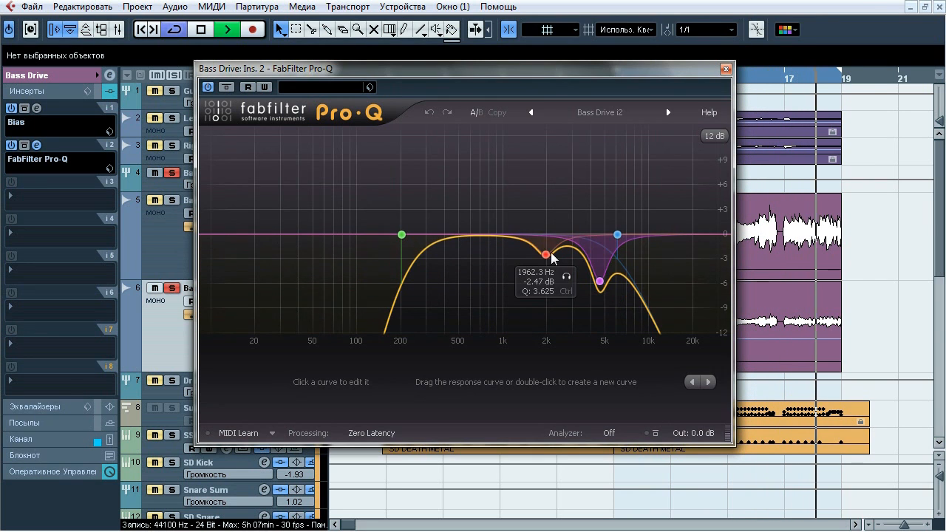
{"action": "left_click", "coordinate": [566, 277]}
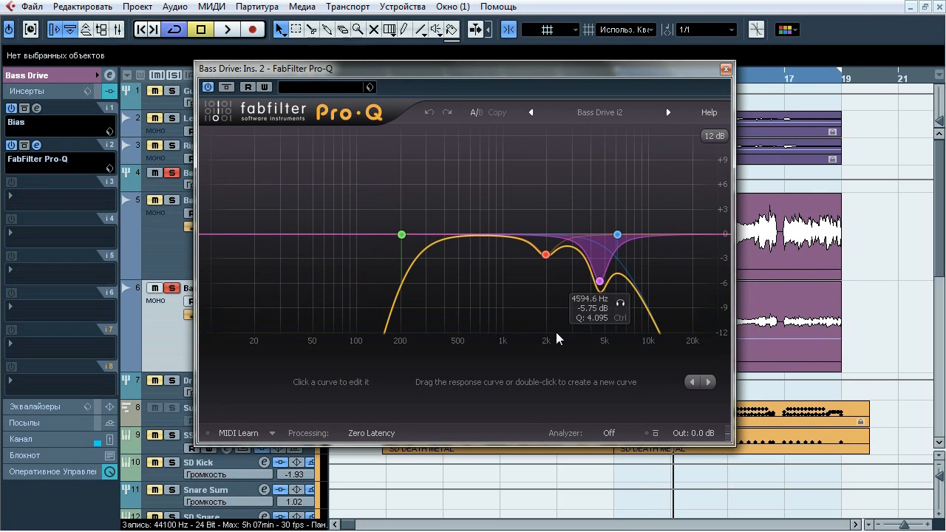
{"action": "left_click", "coordinate": [725, 69]}
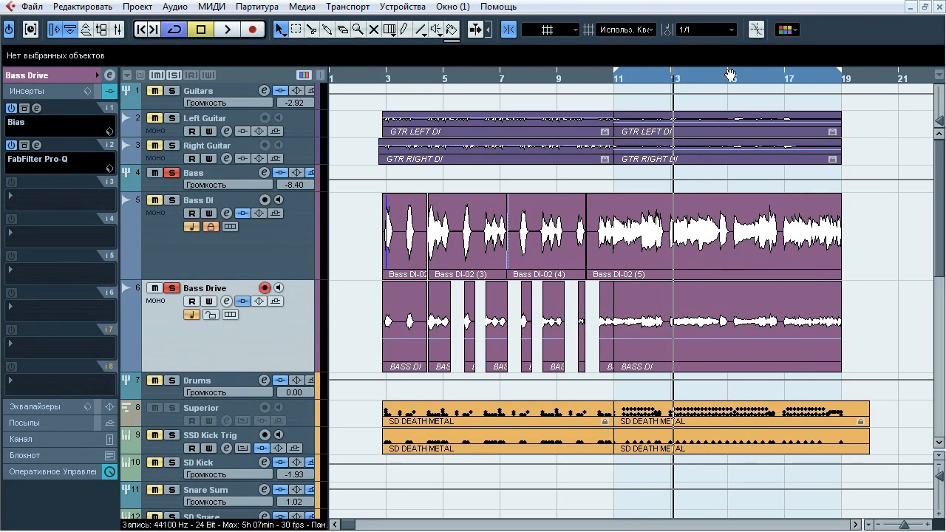
Turn off the solo on Bass Drive and select the Bass group to display its insert chain
{"action": "left_click", "coordinate": [164, 288]}
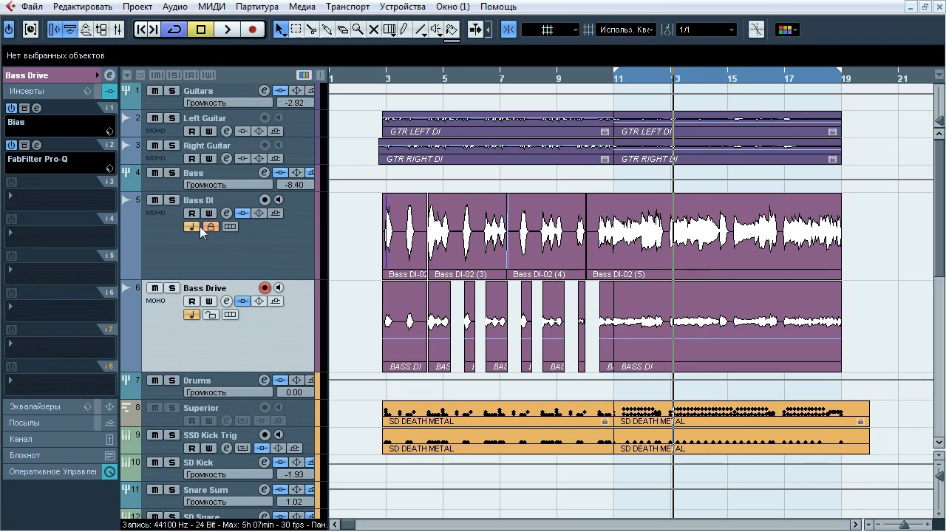
{"action": "left_click", "coordinate": [220, 174]}
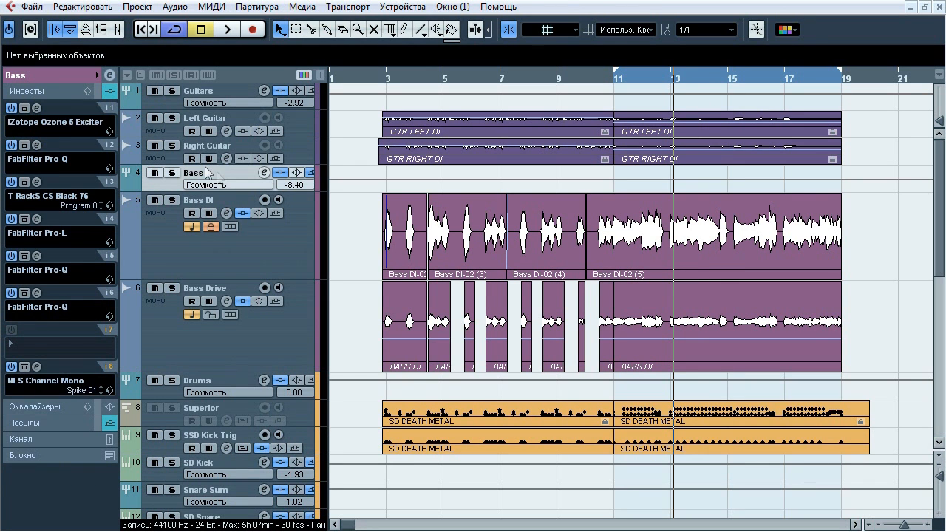
Open the iZotope Ozone 5 Exciter in insert slot 1 of the Bass group and compare the sound with and without it during playback
{"action": "left_click", "coordinate": [40, 108]}
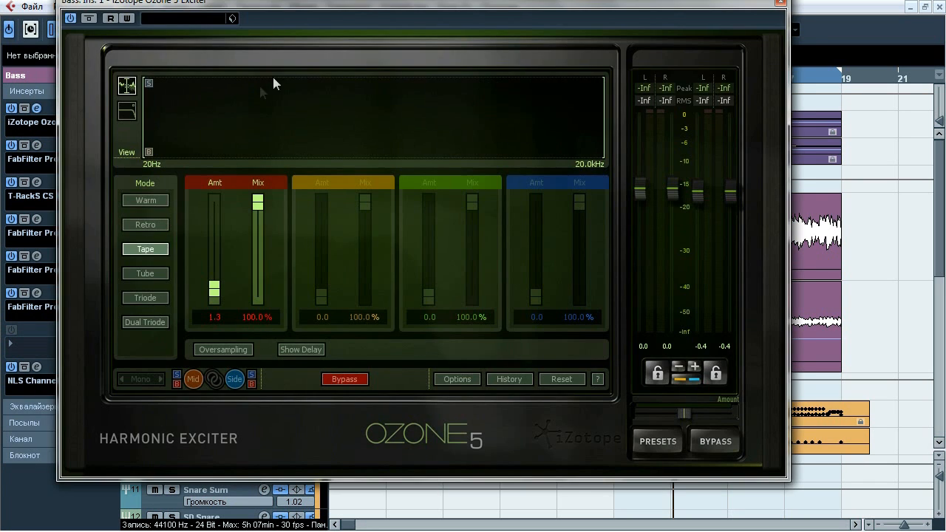
{"action": "left_click_drag", "start_coordinate": [350, 8], "coordinate": [364, 40]}
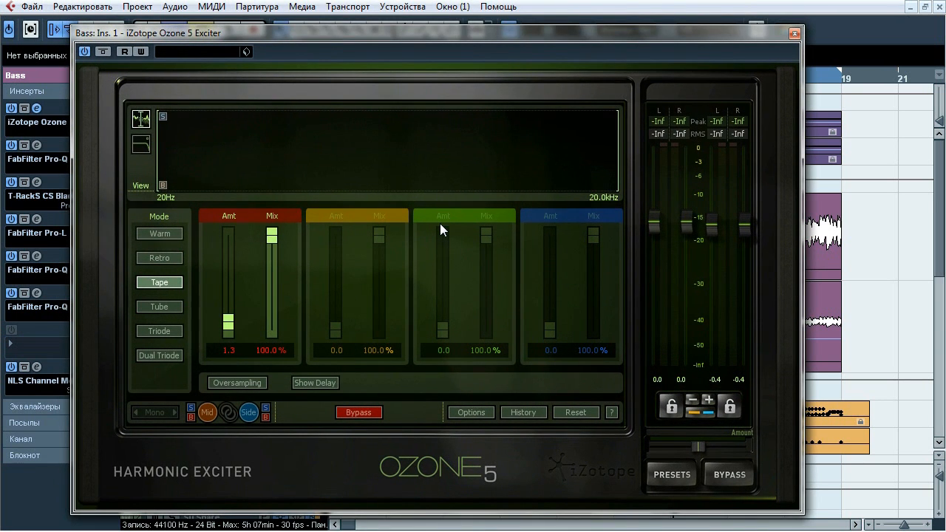
{"action": "key", "text": "space"}
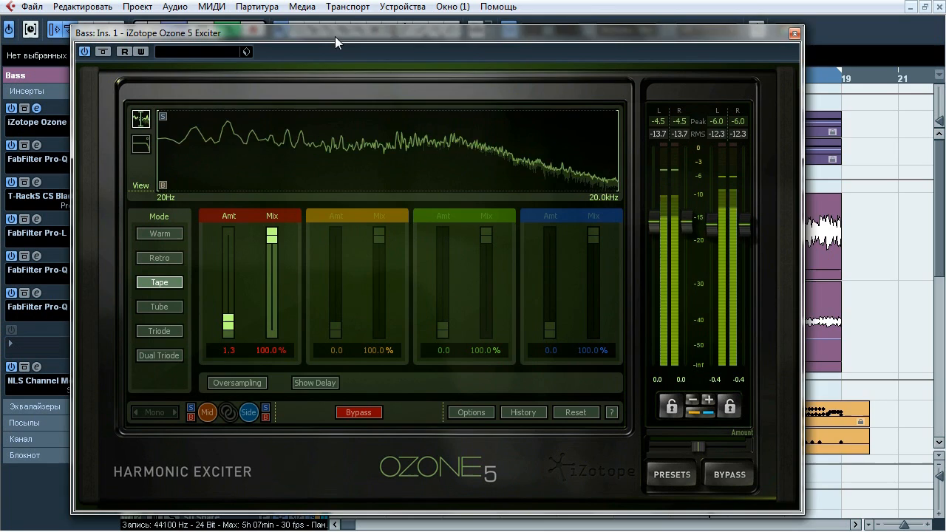
{"action": "left_click_drag", "start_coordinate": [335, 37], "coordinate": [451, 26]}
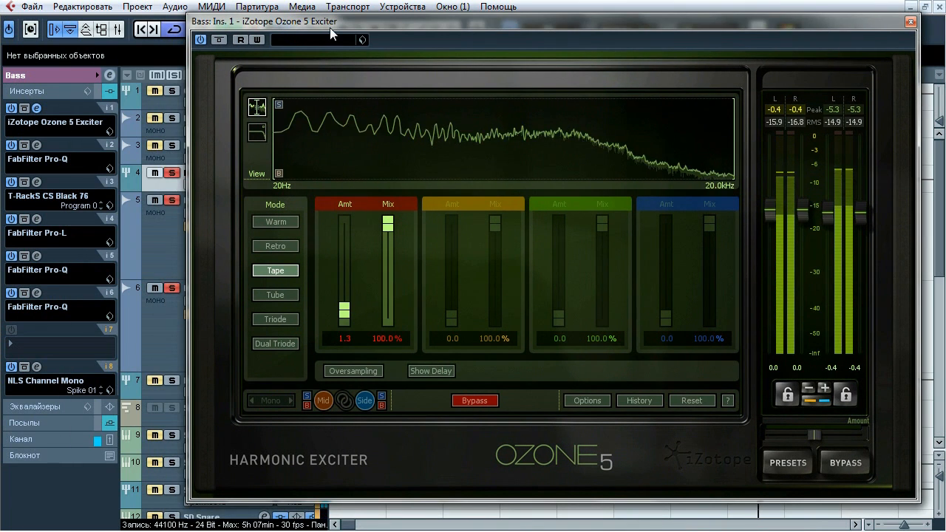
{"action": "left_click_drag", "start_coordinate": [330, 28], "coordinate": [263, 26]}
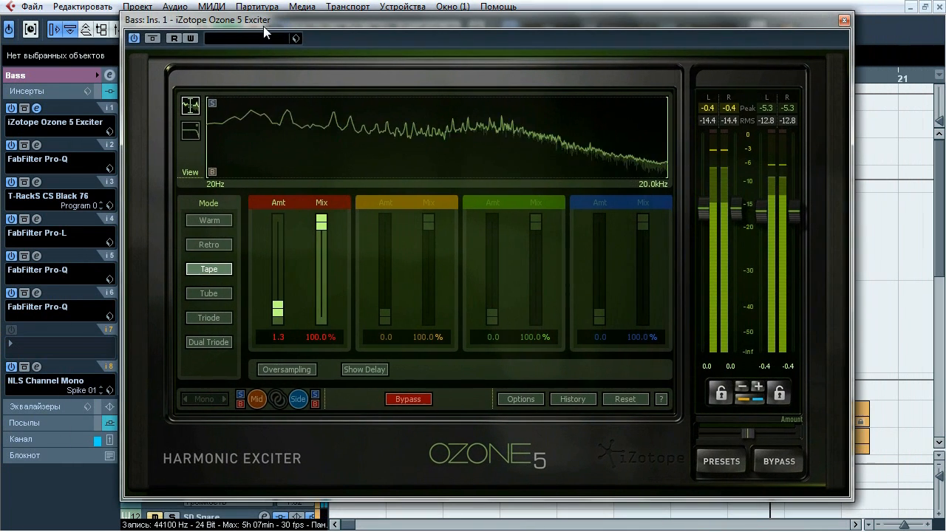
{"action": "left_click", "coordinate": [154, 40]}
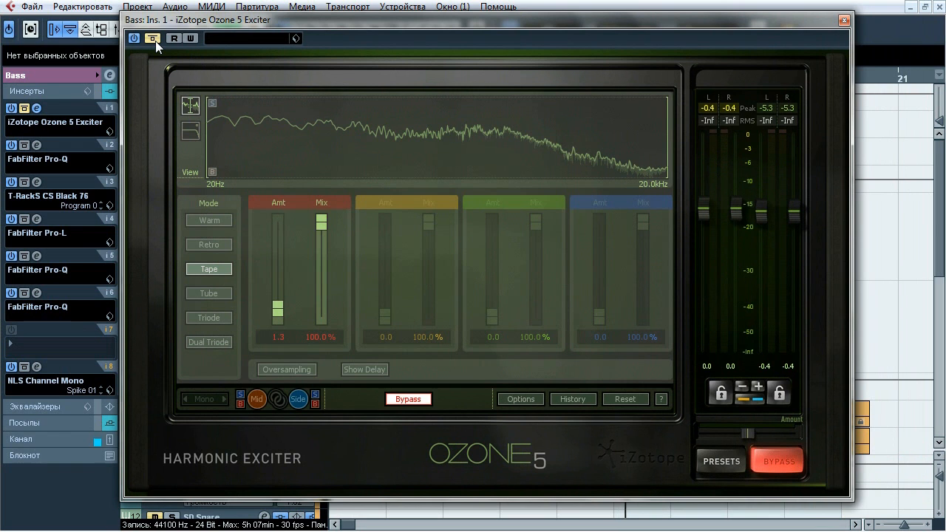
{"action": "left_click", "coordinate": [154, 39]}
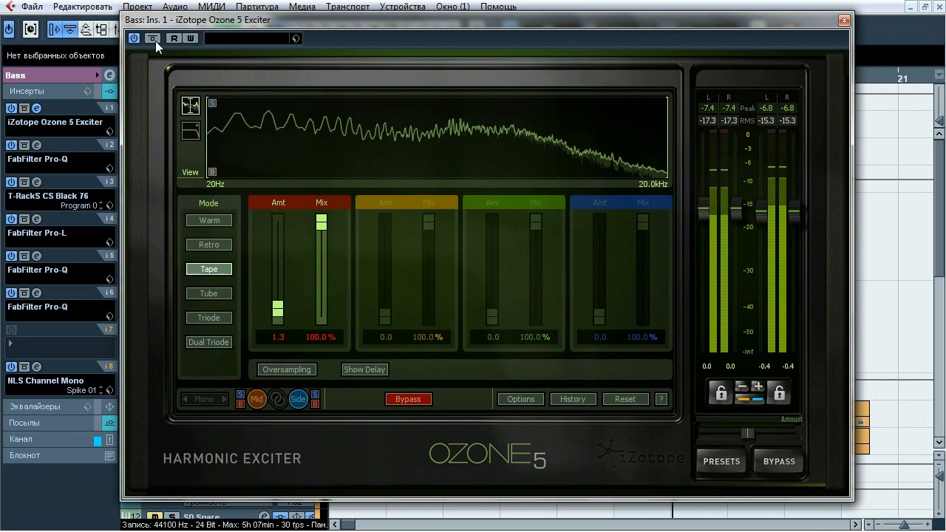
{"action": "left_click", "coordinate": [154, 39]}
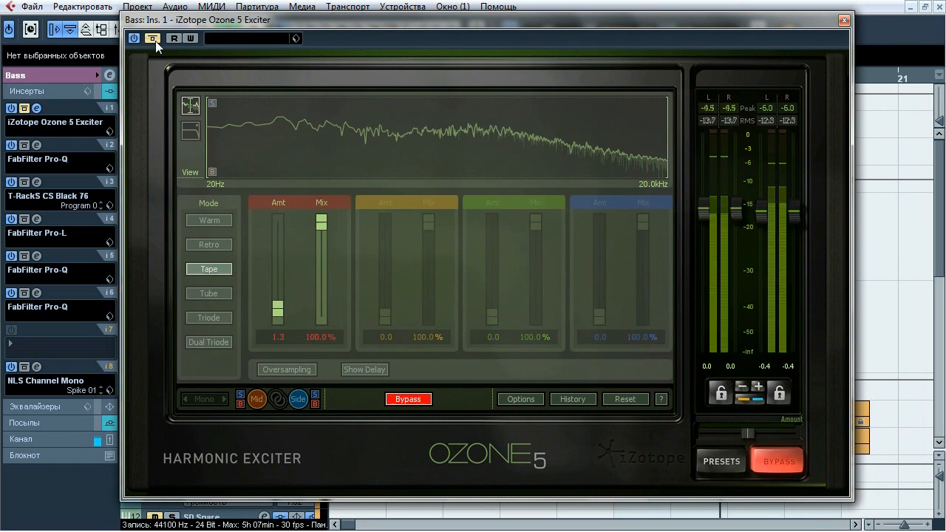
{"action": "left_click", "coordinate": [155, 40]}
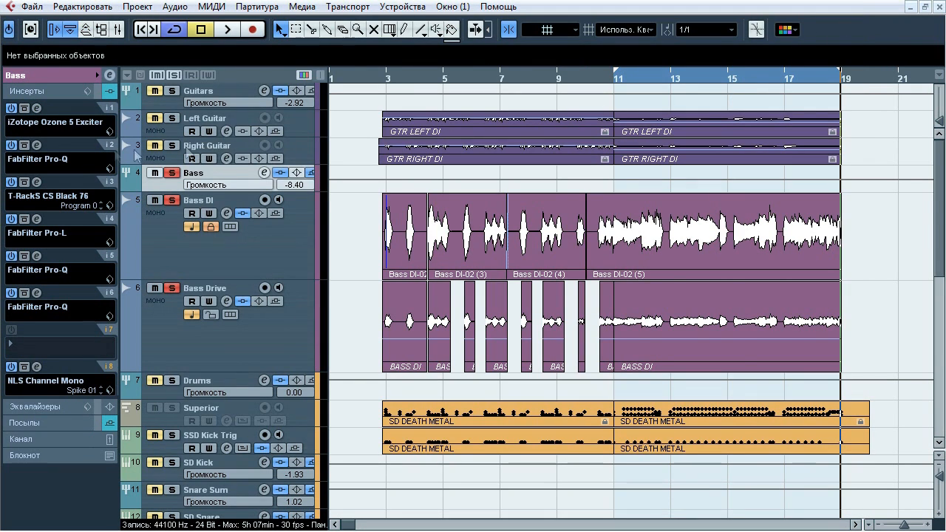
Open the FabFilter Pro-Q in insert slot 2 of the Bass group, compare the sound with and without it during playback, then close it
{"action": "left_click", "coordinate": [37, 145]}
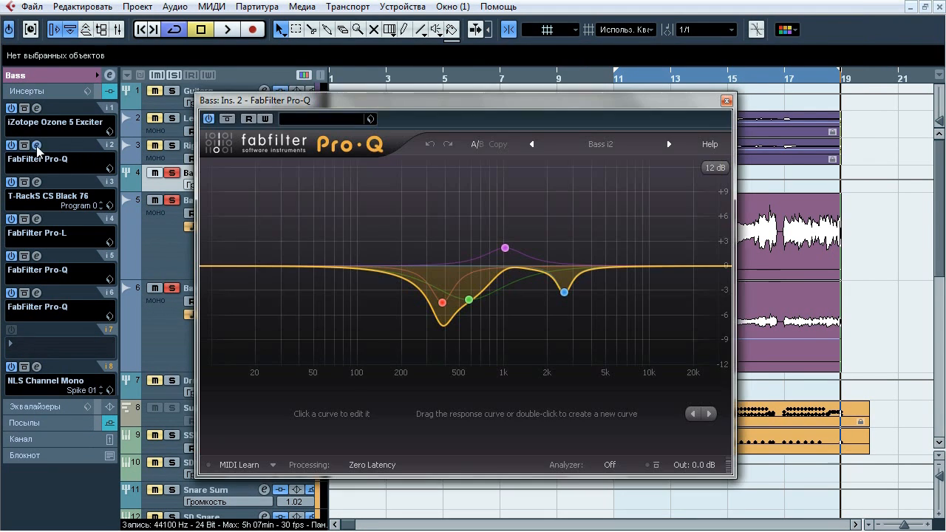
{"action": "left_click_drag", "start_coordinate": [296, 108], "coordinate": [300, 116]}
{"action": "key", "text": "space"}
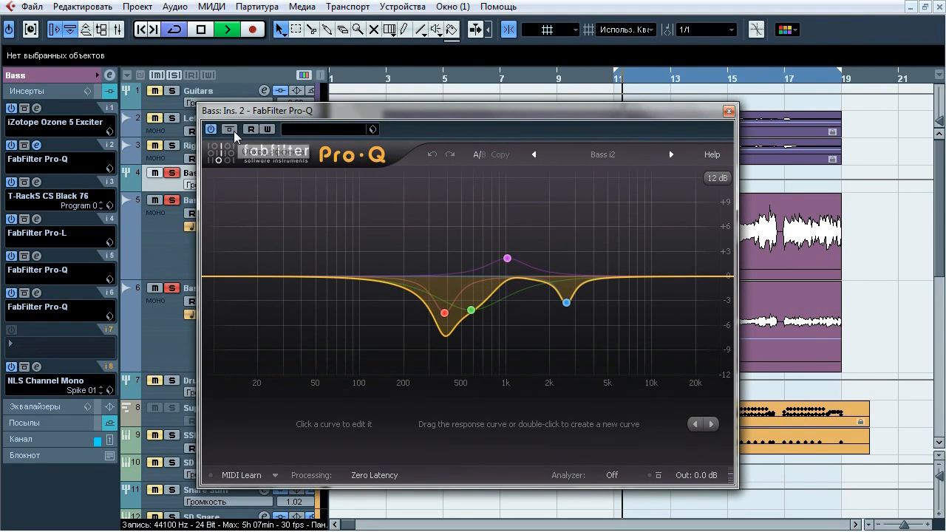
{"action": "left_click", "coordinate": [229, 129]}
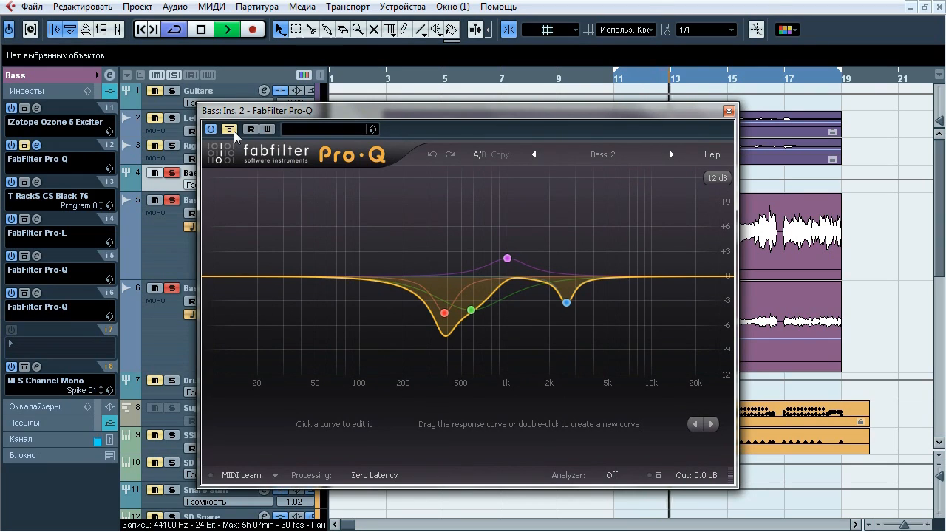
{"action": "left_click", "coordinate": [229, 129]}
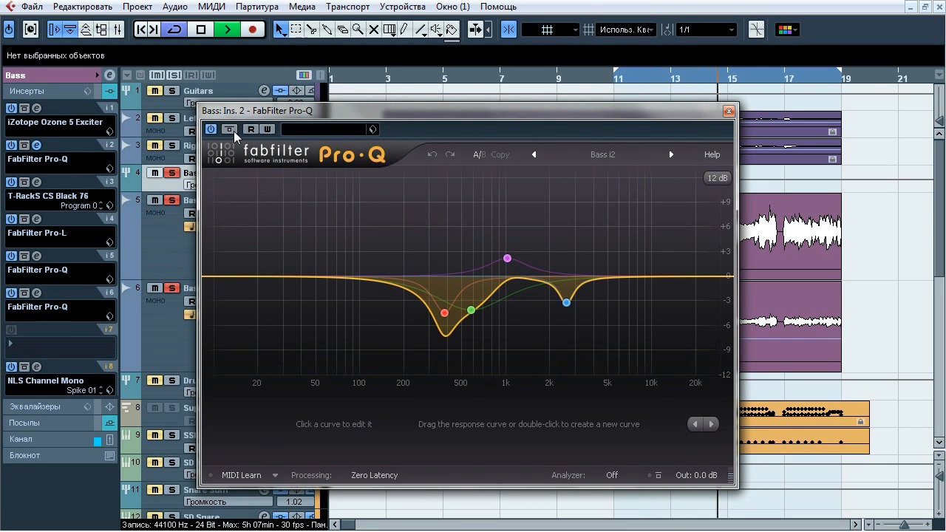
{"action": "left_click", "coordinate": [231, 131]}
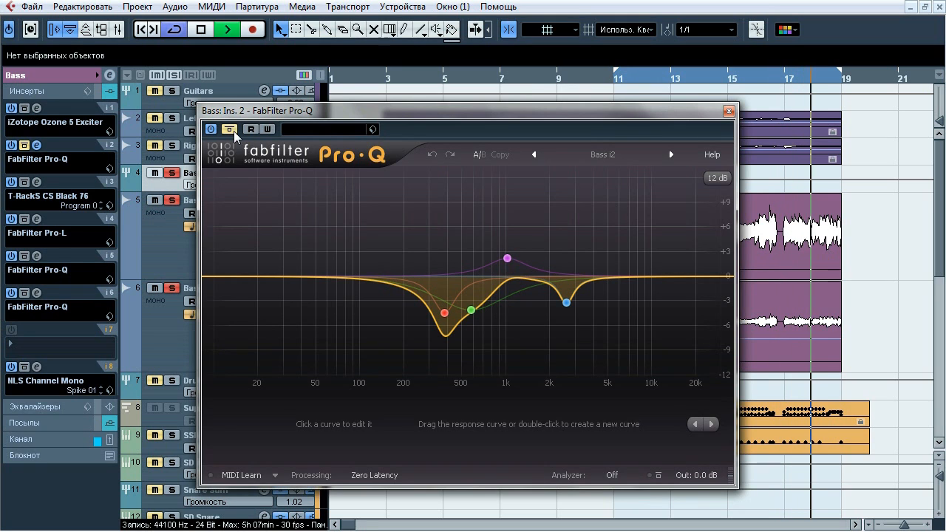
{"action": "left_click", "coordinate": [229, 129]}
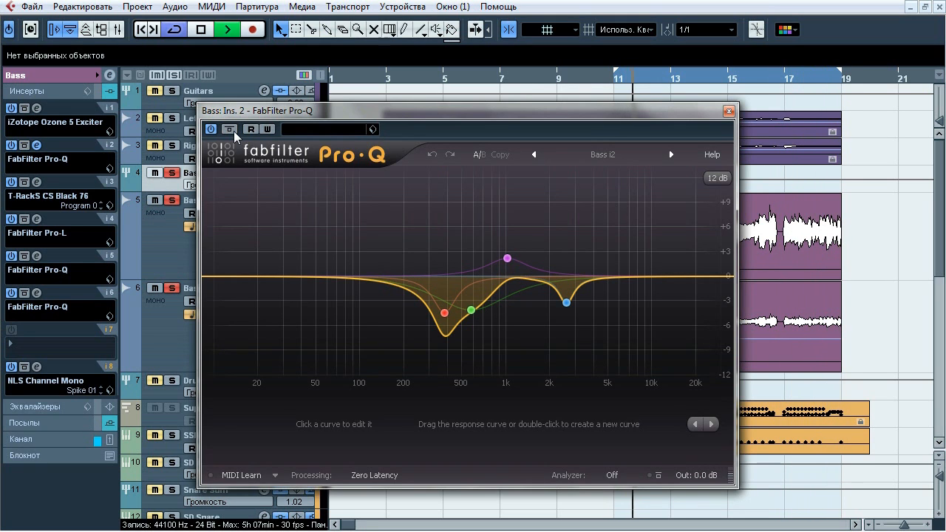
{"action": "key", "text": "space"}
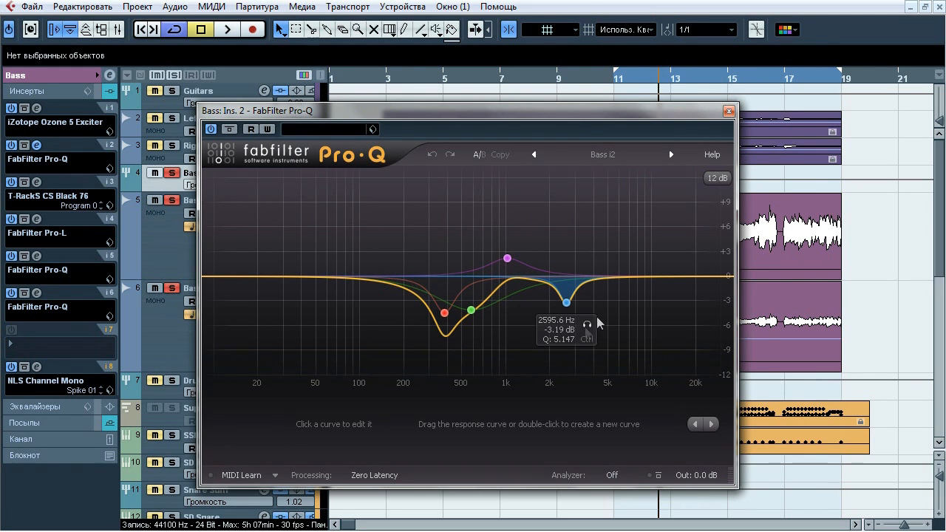
{"action": "left_click", "coordinate": [728, 112]}
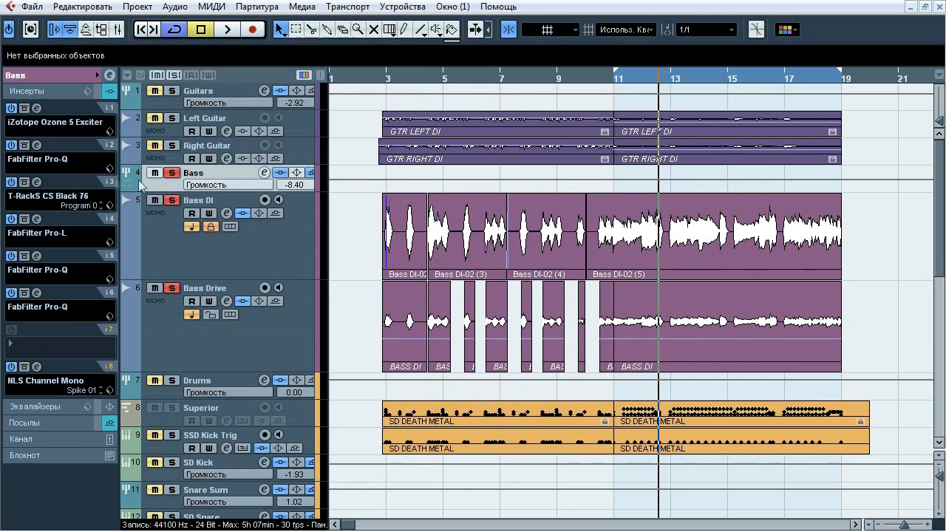
Open the T-RackS CS Black 76 in insert slot 3 of the Bass group, compare playback with and without it, then close it
{"action": "left_click", "coordinate": [38, 181]}
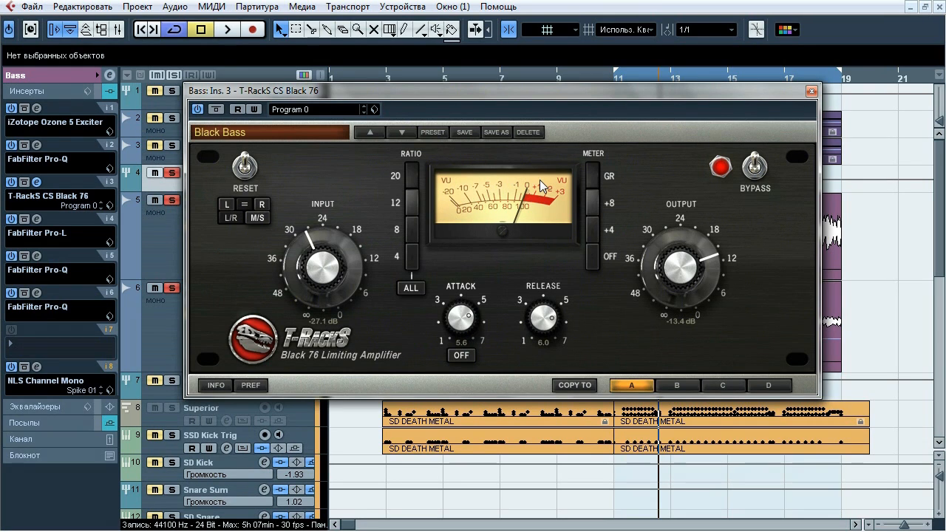
{"action": "key", "text": "space"}
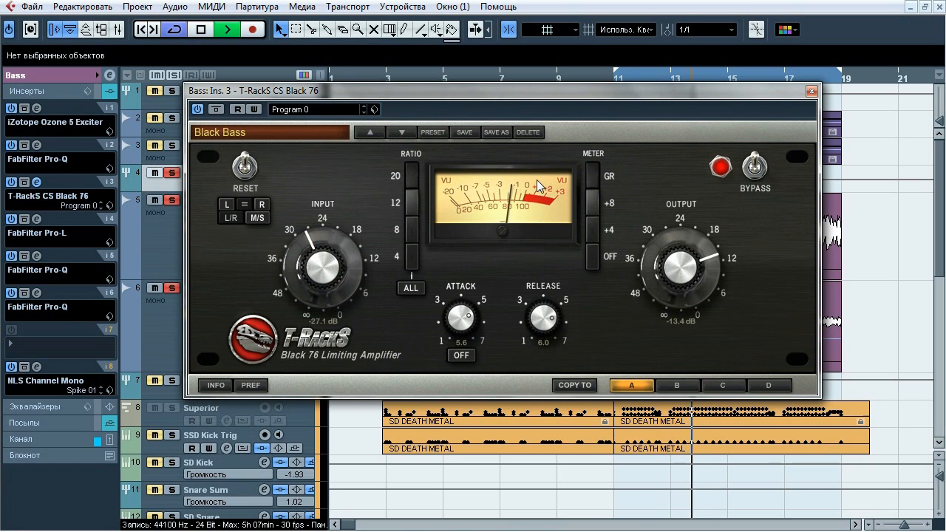
{"action": "left_click", "coordinate": [215, 110]}
{"action": "left_click", "coordinate": [216, 109]}
{"action": "left_click", "coordinate": [216, 109]}
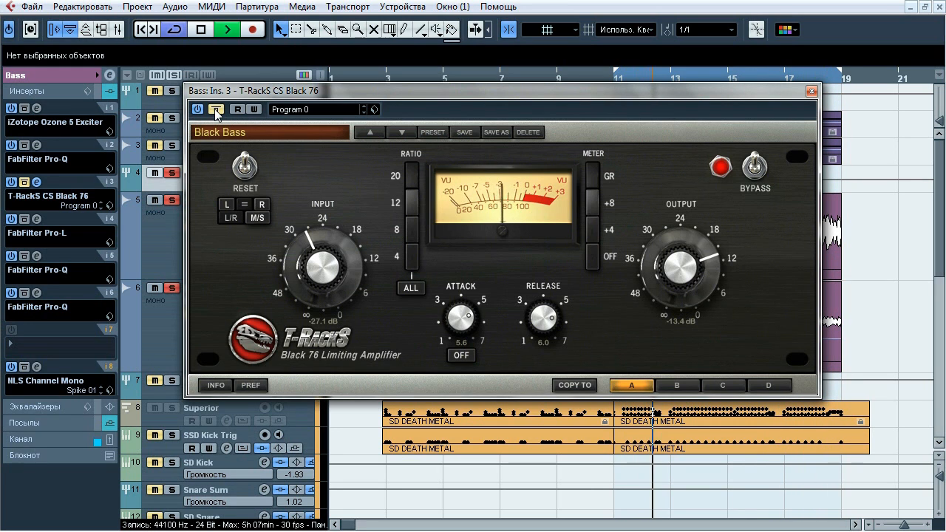
{"action": "left_click", "coordinate": [216, 110]}
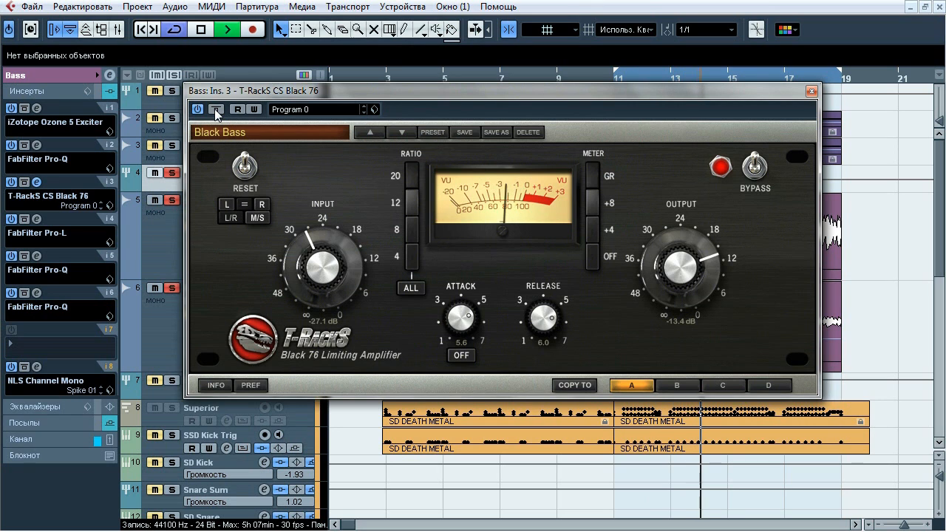
{"action": "left_click", "coordinate": [215, 109]}
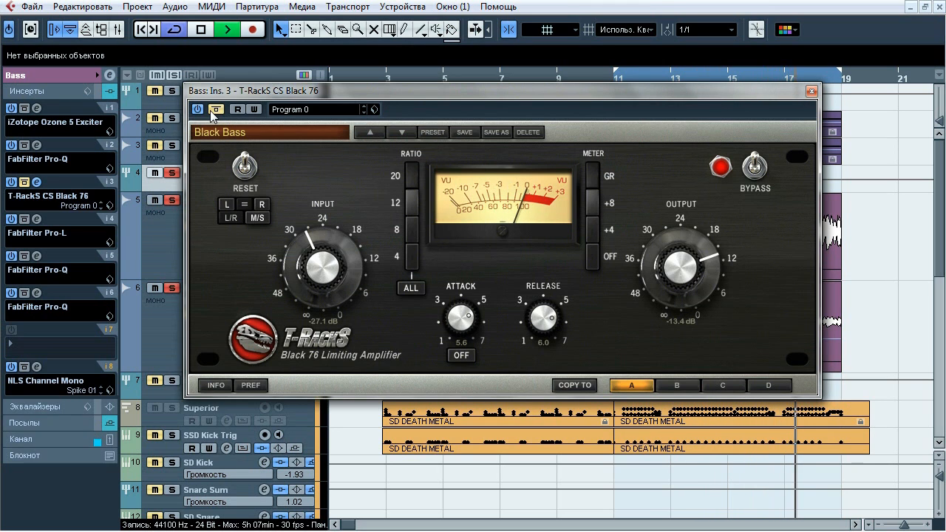
{"action": "left_click", "coordinate": [216, 109]}
{"action": "key", "text": "space"}
{"action": "left_click", "coordinate": [811, 91]}
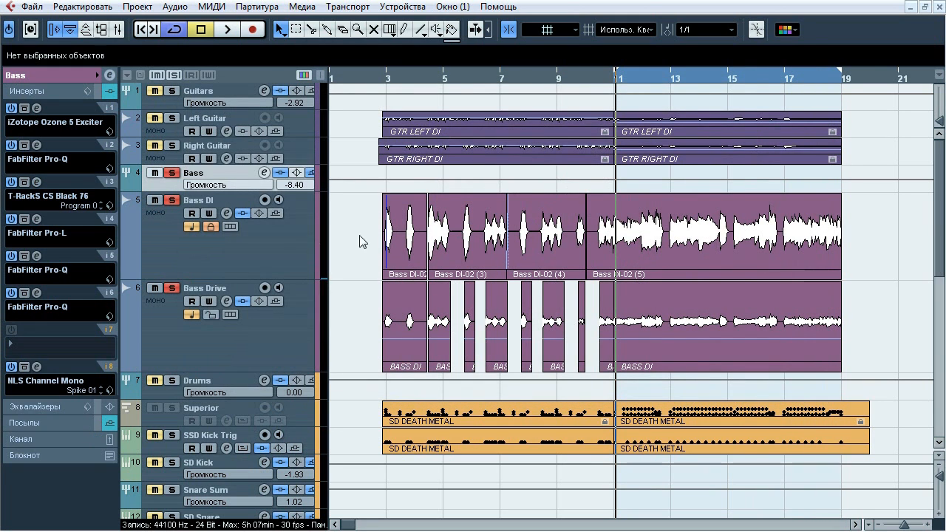
Open the FabFilter Pro-L in insert slot 4 of the Bass group and display the group's channel fader beside it
{"action": "left_click", "coordinate": [37, 220]}
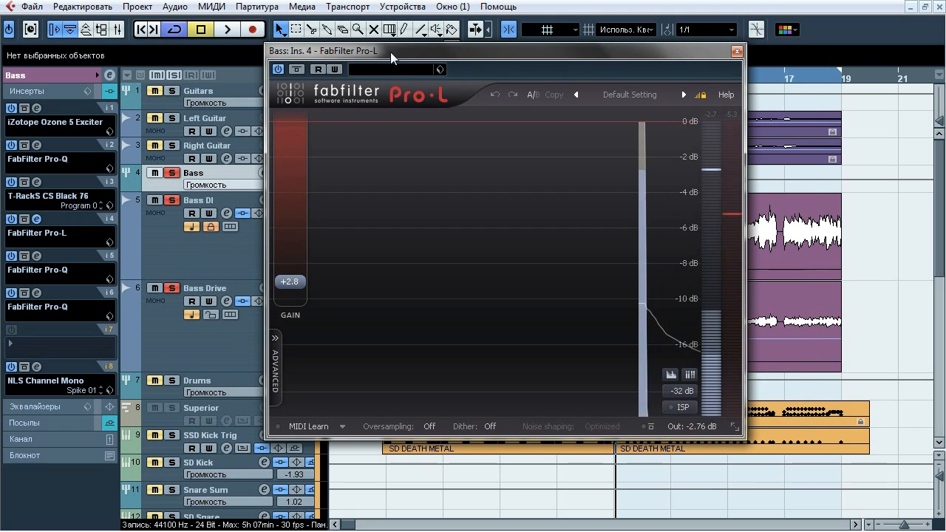
{"action": "left_click_drag", "start_coordinate": [390, 51], "coordinate": [476, 79]}
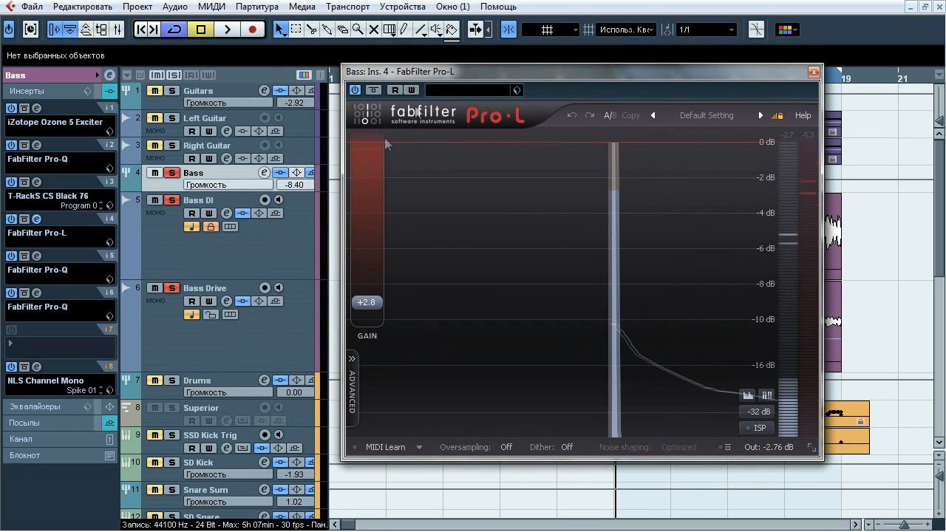
{"action": "left_click", "coordinate": [53, 439]}
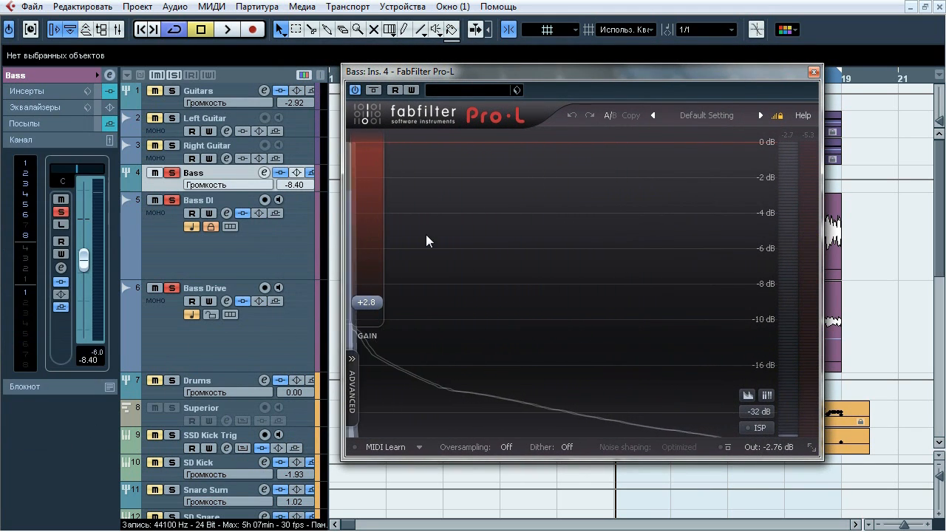
Compare the bass level and sound with and without the Pro-L limiter during playback, then stop playback and close the limiter
{"action": "key", "text": "space"}
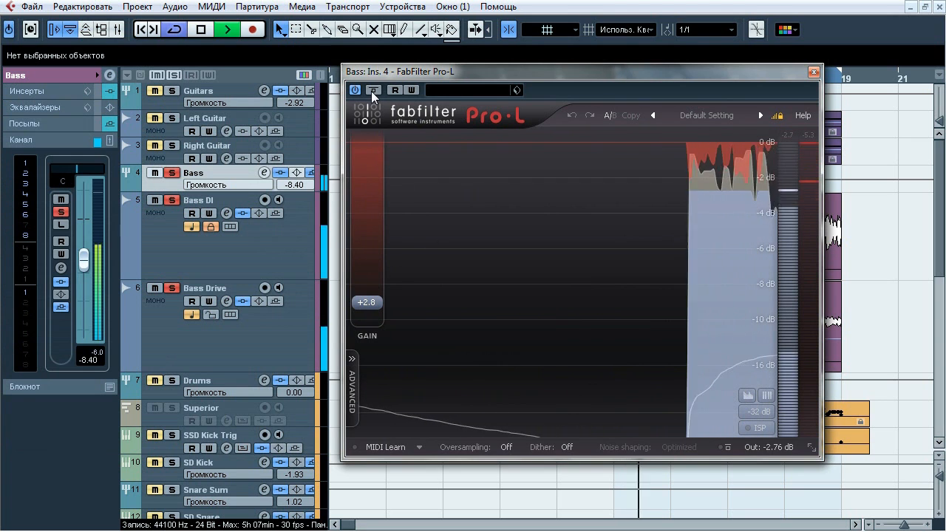
{"action": "left_click", "coordinate": [373, 90]}
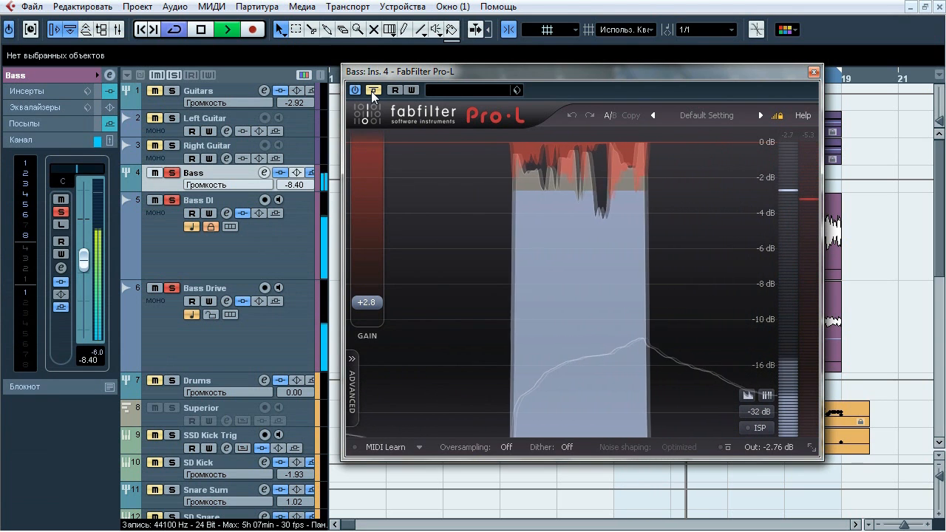
{"action": "left_click", "coordinate": [374, 89]}
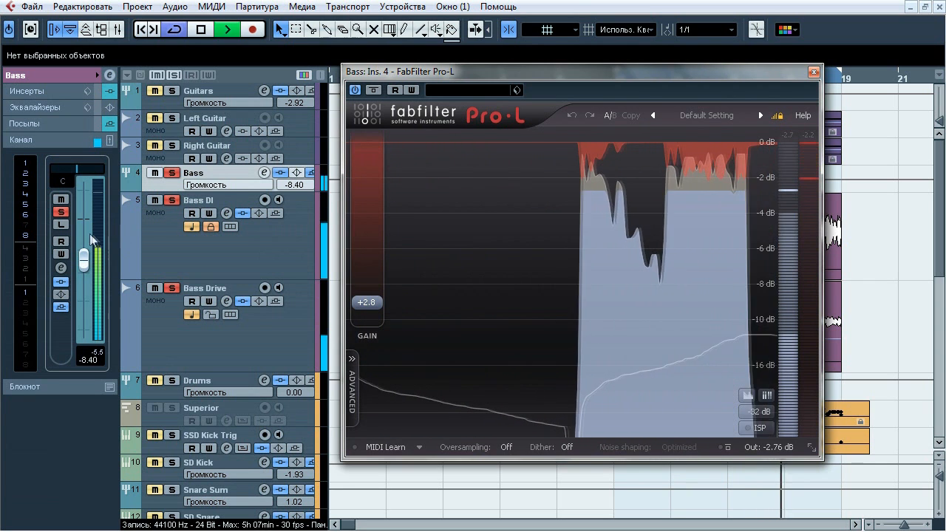
{"action": "left_click", "coordinate": [375, 90]}
{"action": "left_click", "coordinate": [373, 89]}
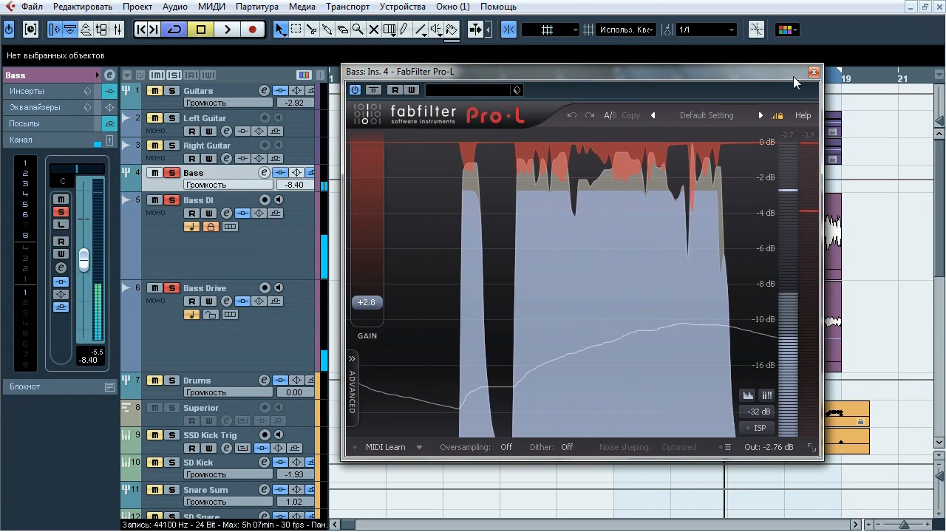
{"action": "key", "text": "space"}
{"action": "left_click", "coordinate": [812, 73]}
Open the FabFilter Pro-Q in insert slot 5 of the Bass group and repeatedly compare playback with and without it
{"action": "left_click", "coordinate": [55, 92]}
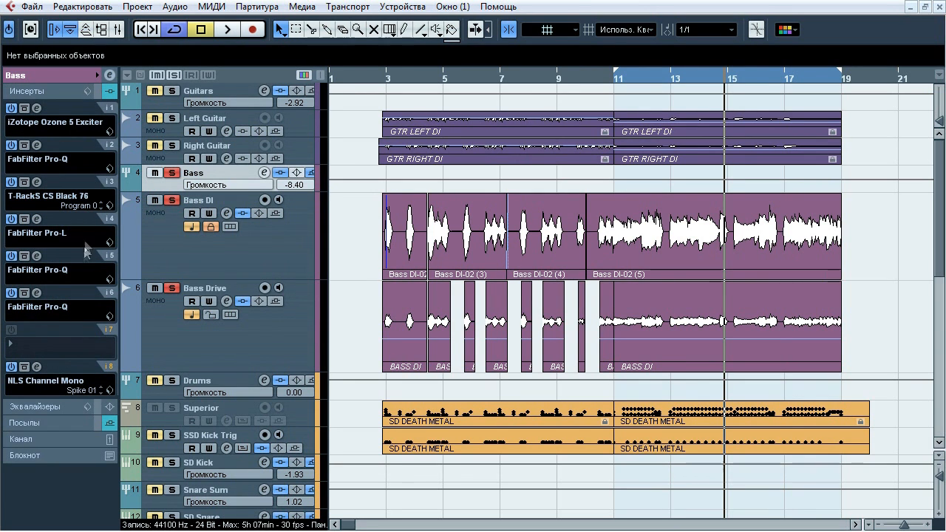
{"action": "left_click", "coordinate": [37, 256]}
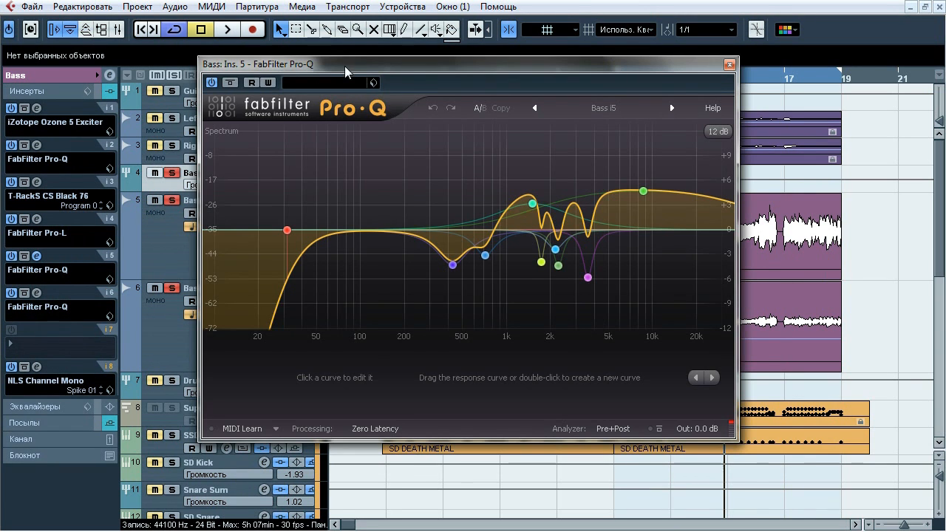
{"action": "left_click_drag", "start_coordinate": [345, 71], "coordinate": [361, 98]}
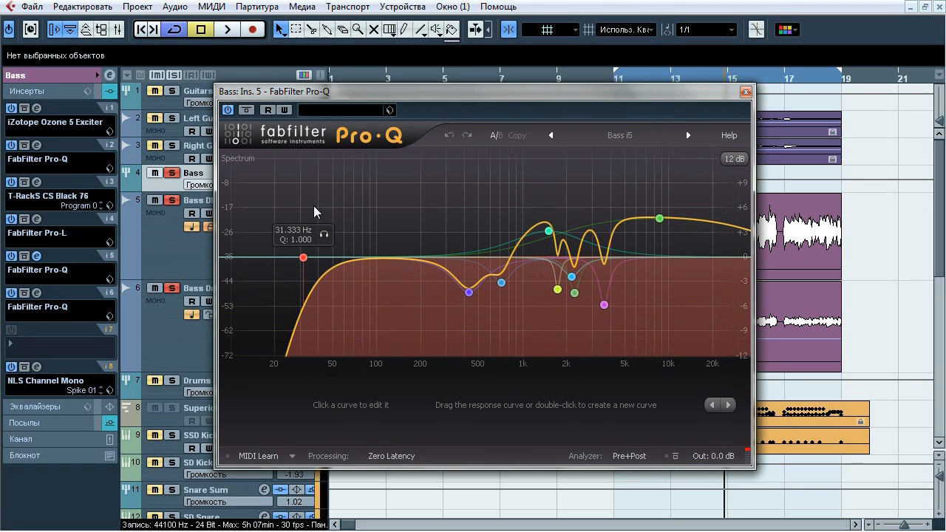
{"action": "key", "text": "space"}
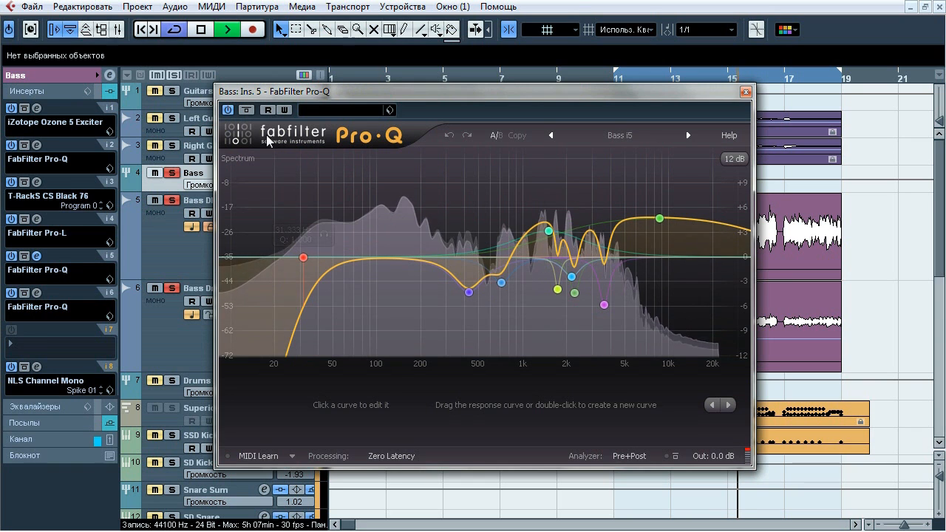
{"action": "left_click", "coordinate": [247, 110]}
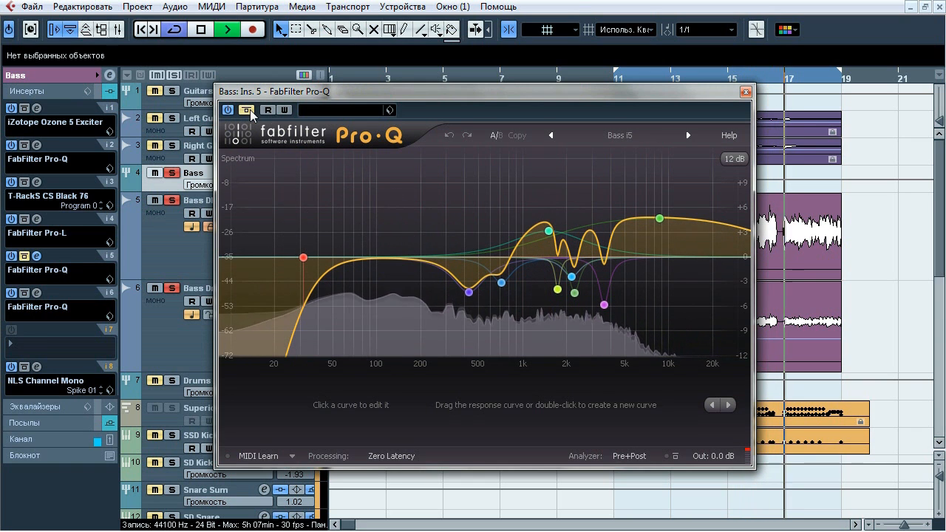
{"action": "left_click", "coordinate": [247, 110]}
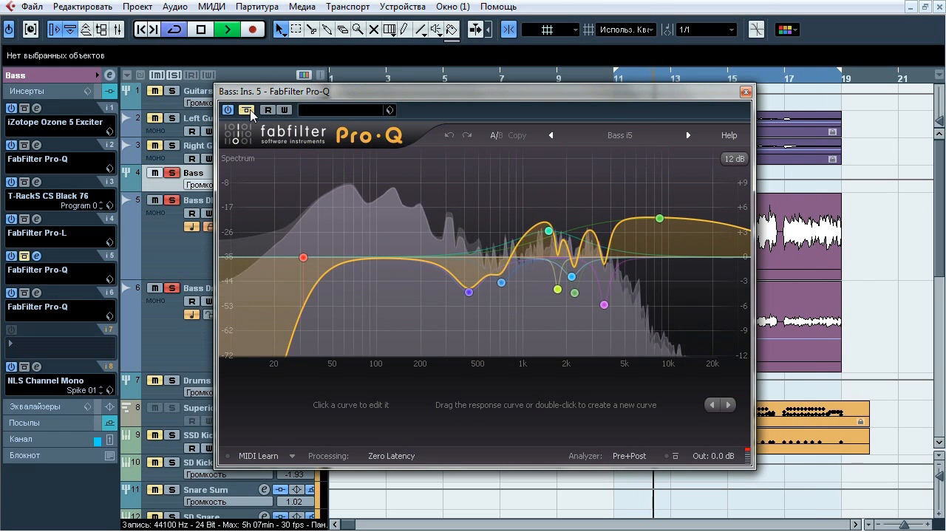
{"action": "left_click", "coordinate": [249, 112]}
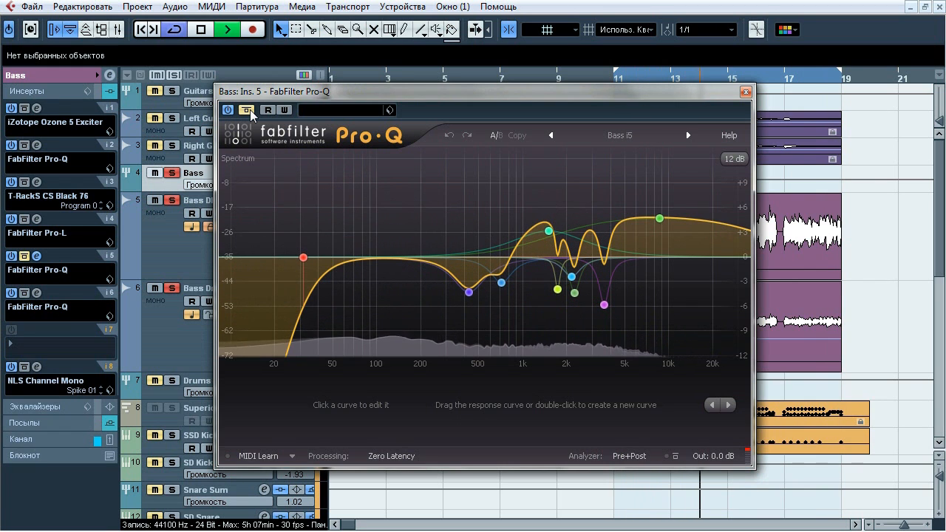
{"action": "left_click", "coordinate": [247, 111]}
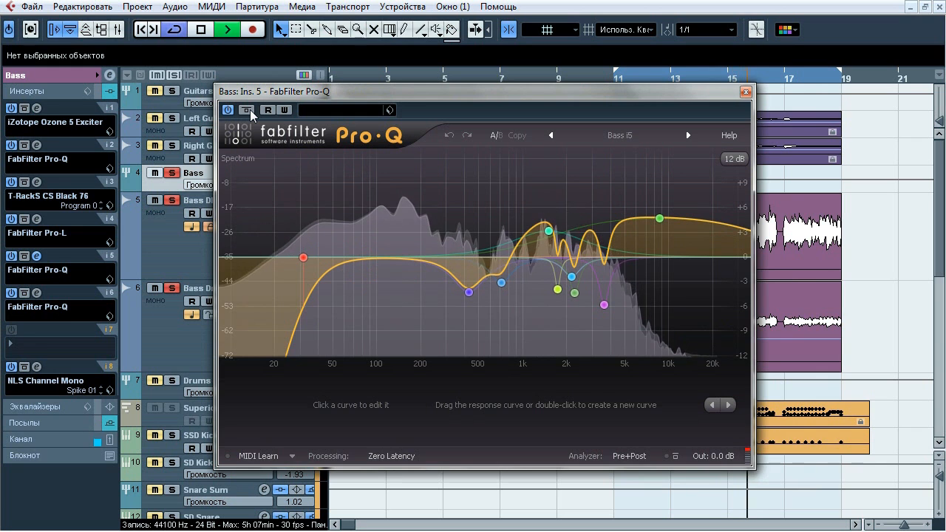
{"action": "left_click", "coordinate": [248, 111]}
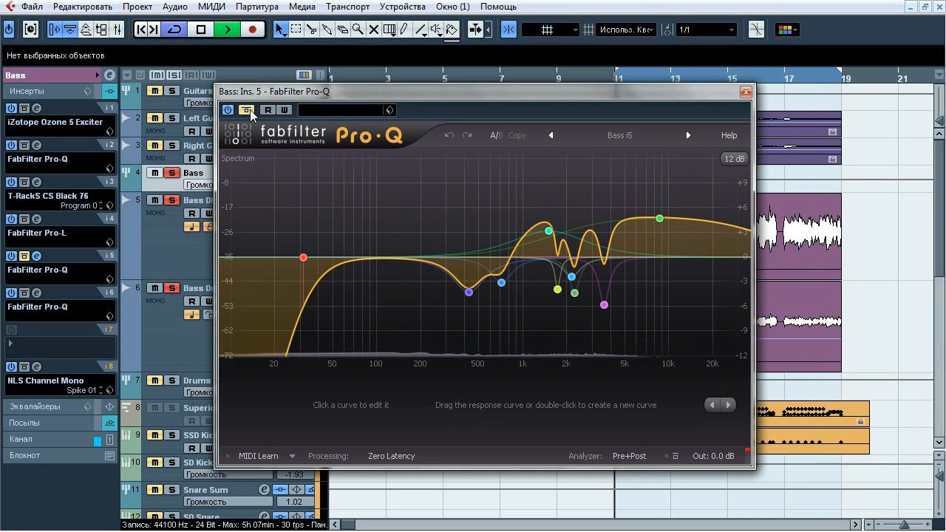
{"action": "left_click", "coordinate": [247, 111]}
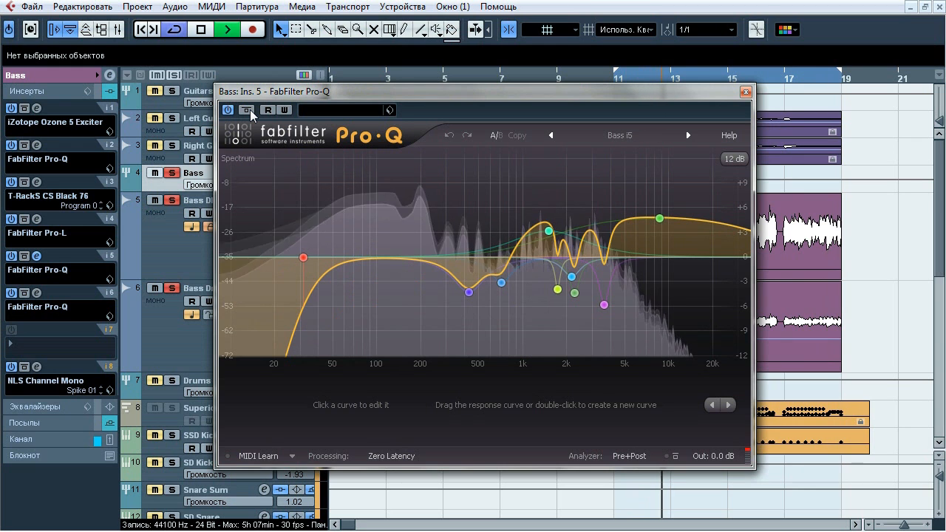
{"action": "left_click", "coordinate": [248, 111]}
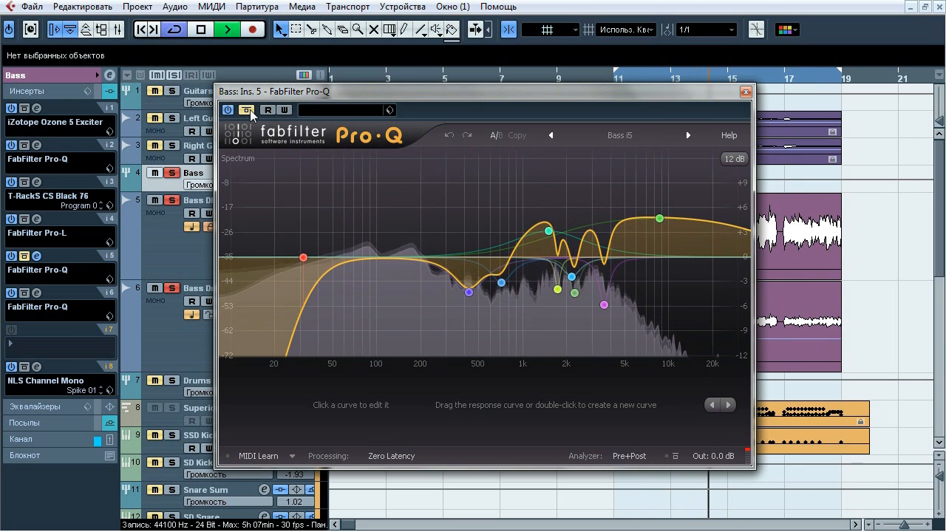
{"action": "left_click", "coordinate": [250, 111]}
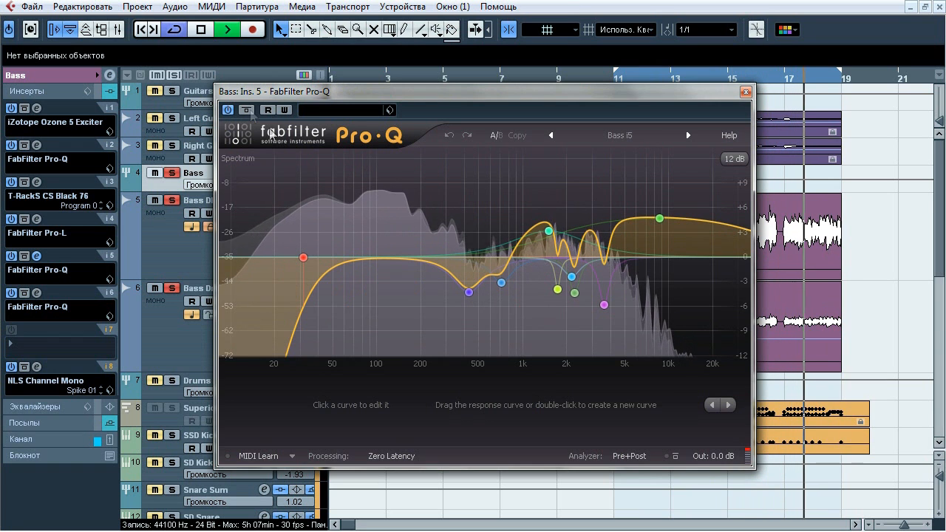
Audition in isolation the Pro-Q's low-cut band near 31 Hz and the bands near 426 Hz, 712 Hz and 1501 Hz
{"action": "mouse_move", "coordinate": [303, 257]}
{"action": "left_click", "coordinate": [323, 236]}
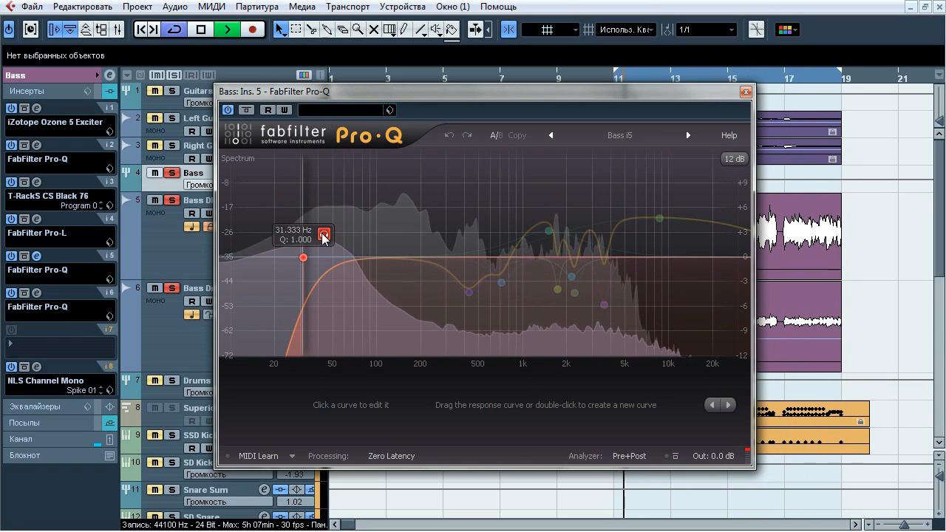
{"action": "left_click", "coordinate": [489, 316]}
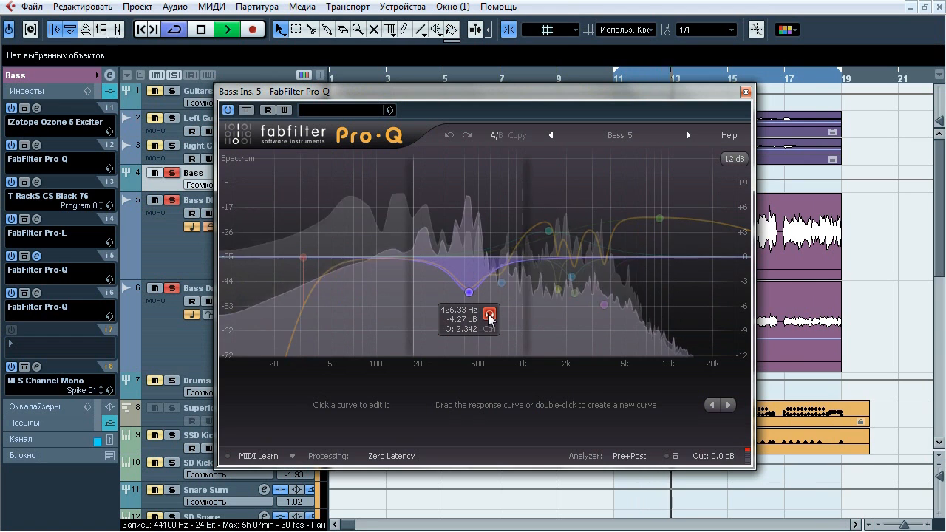
{"action": "left_click_drag", "start_coordinate": [489, 317], "coordinate": [520, 308]}
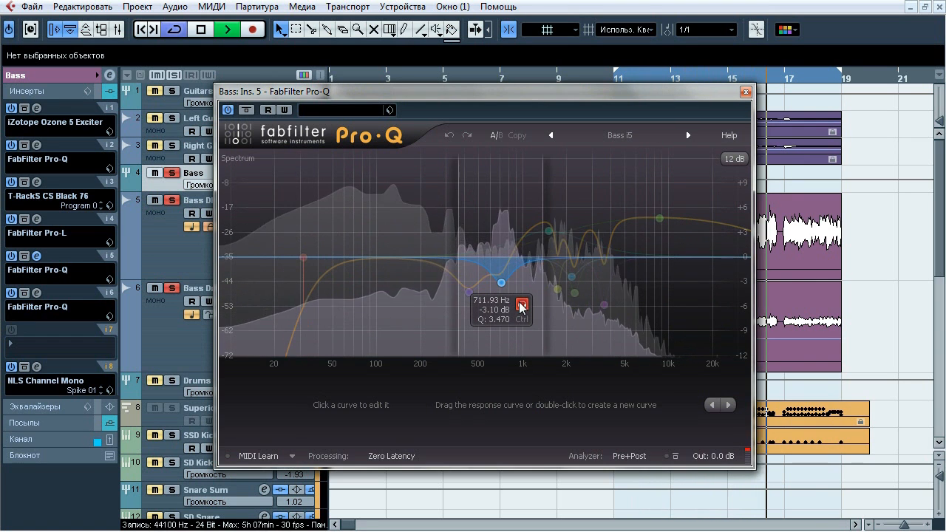
{"action": "left_click_drag", "start_coordinate": [521, 308], "coordinate": [570, 203]}
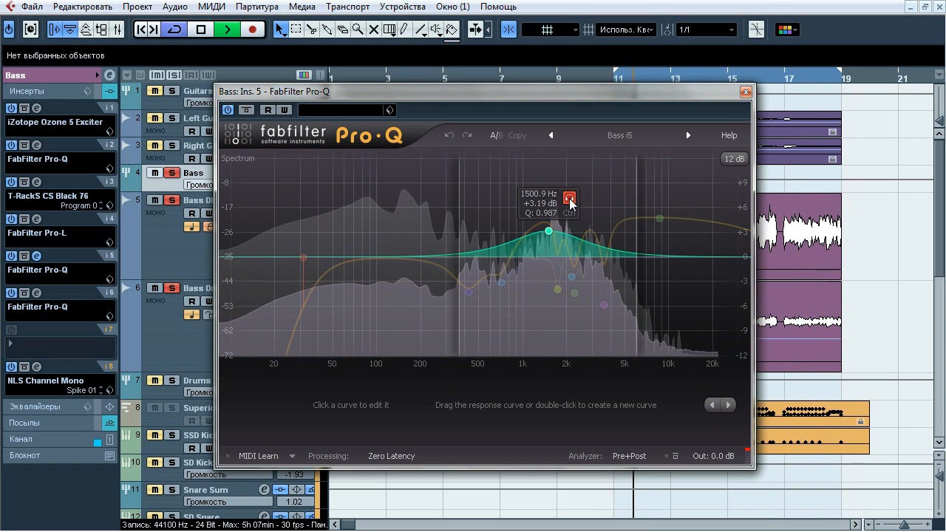
Audition in isolation the bands near 1726, 2257, 3597 and 8621 Hz, then stop playback and close the Pro-Q
{"action": "left_click_drag", "start_coordinate": [570, 202], "coordinate": [580, 312]}
{"action": "scroll", "coordinate": [582, 310], "scroll_direction": "up", "scroll_amount": 5}
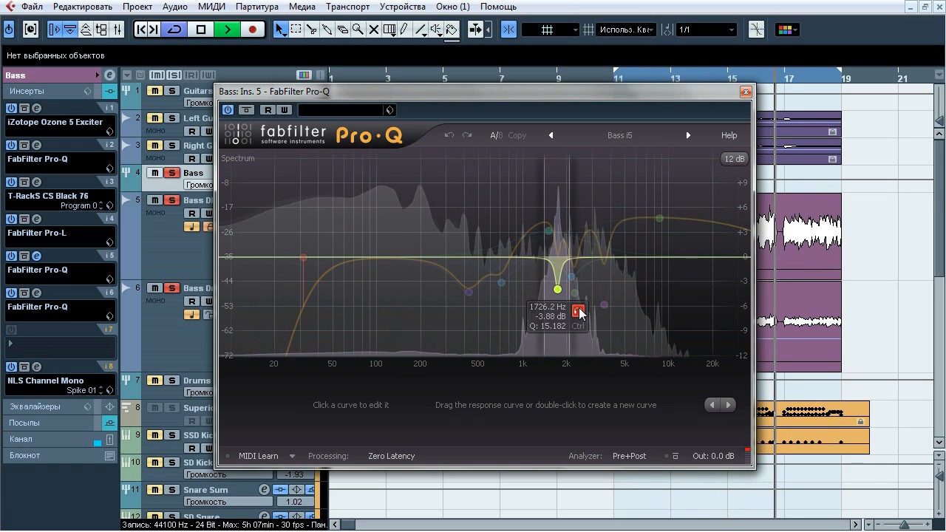
{"action": "left_click_drag", "start_coordinate": [580, 311], "coordinate": [596, 317]}
{"action": "scroll", "coordinate": [596, 316], "scroll_direction": "down", "scroll_amount": 3}
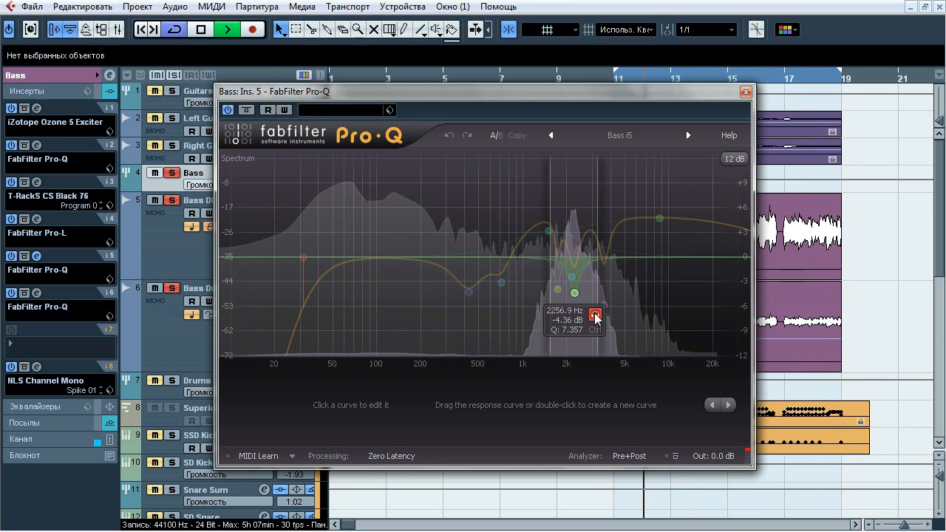
{"action": "left_click_drag", "start_coordinate": [596, 316], "coordinate": [627, 334]}
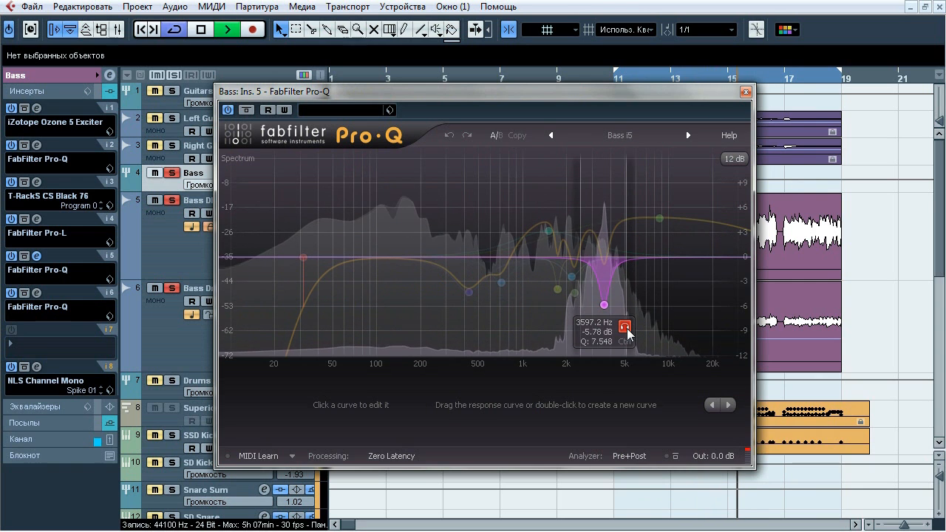
{"action": "left_click", "coordinate": [659, 218]}
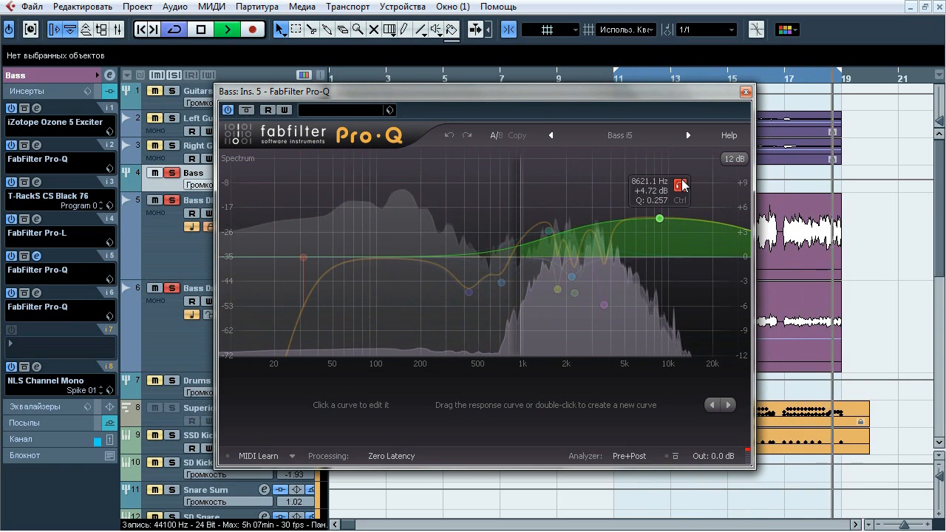
{"action": "key", "text": "space"}
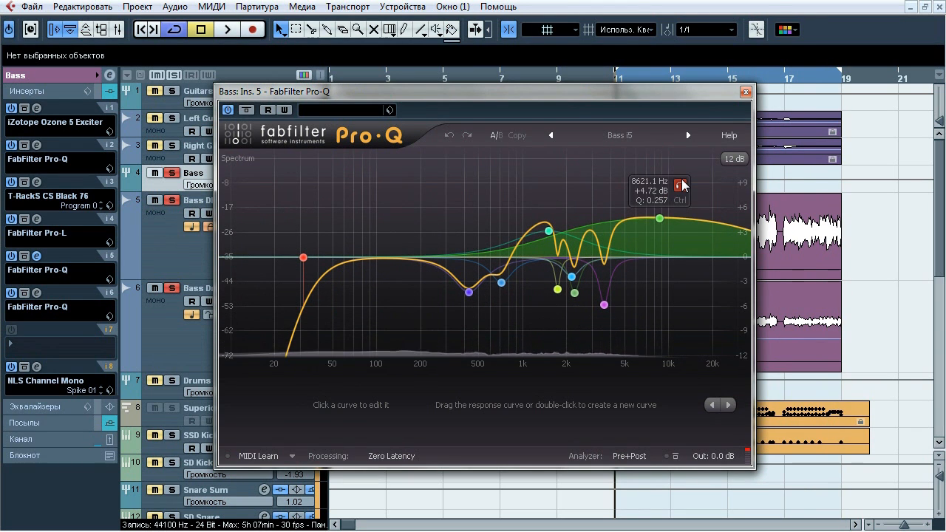
{"action": "left_click", "coordinate": [745, 92]}
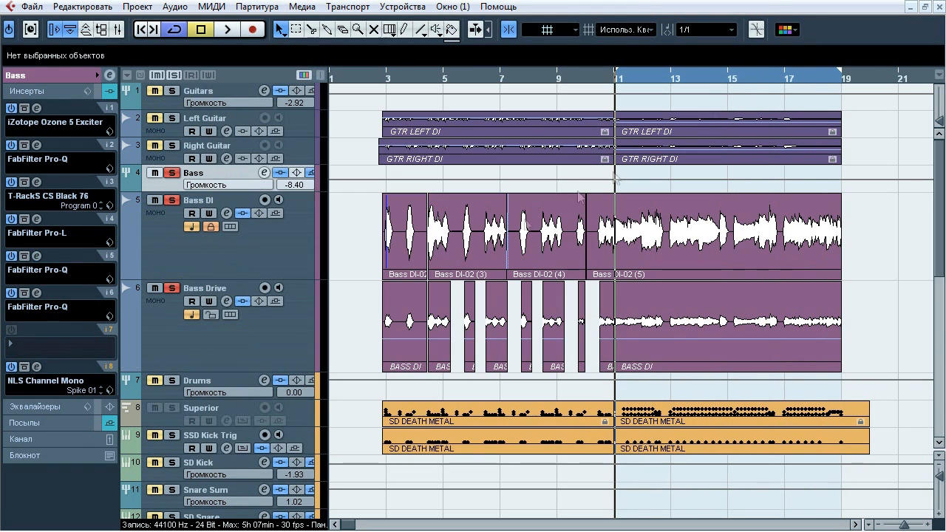
Open the Pro-Q in insert slot 6, audition its 1609.7 Hz cut alone, compare playback with and without the plugin, then close it
{"action": "left_click", "coordinate": [36, 294]}
{"action": "left_click_drag", "start_coordinate": [464, 42], "coordinate": [290, 93]}
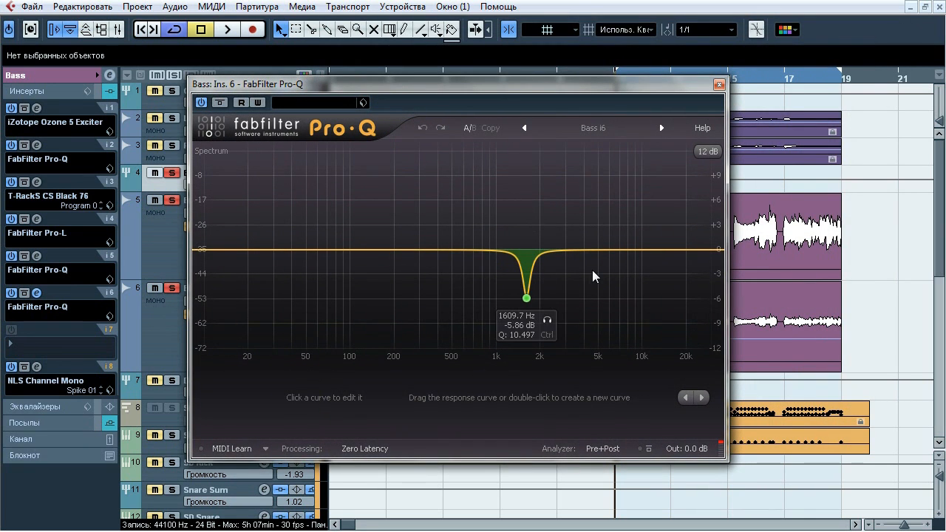
{"action": "key", "text": "space"}
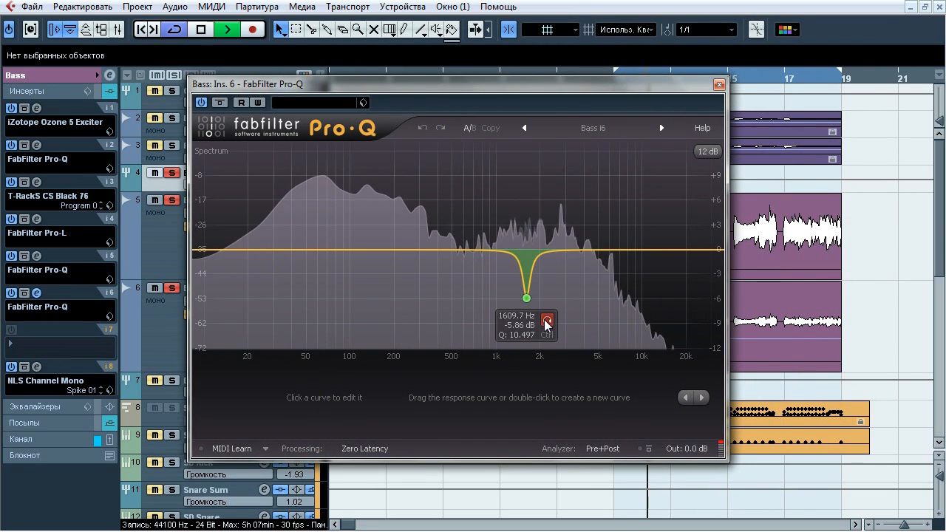
{"action": "left_click", "coordinate": [546, 323]}
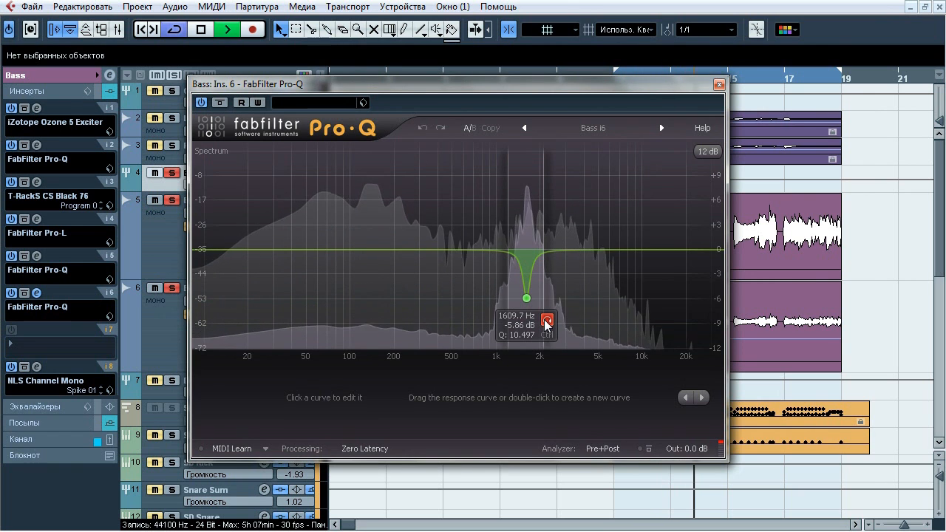
{"action": "left_click", "coordinate": [546, 323]}
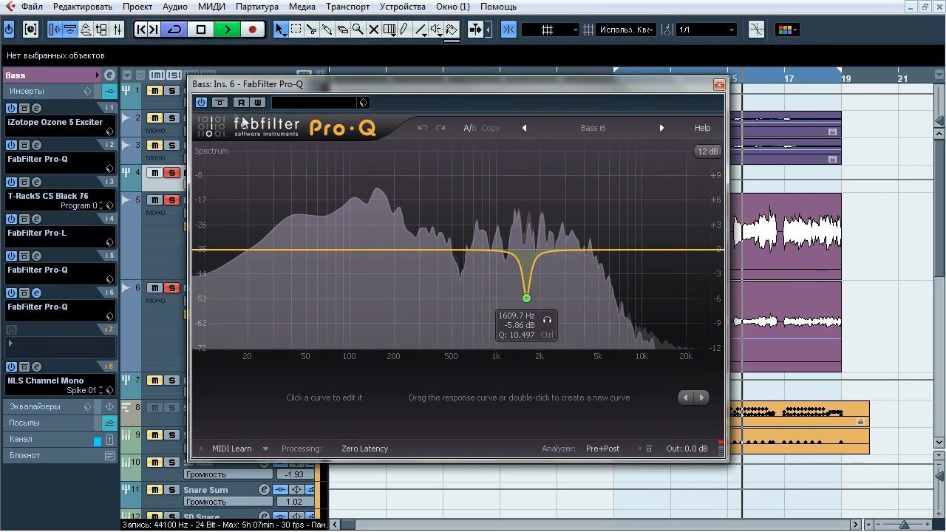
{"action": "left_click", "coordinate": [214, 104]}
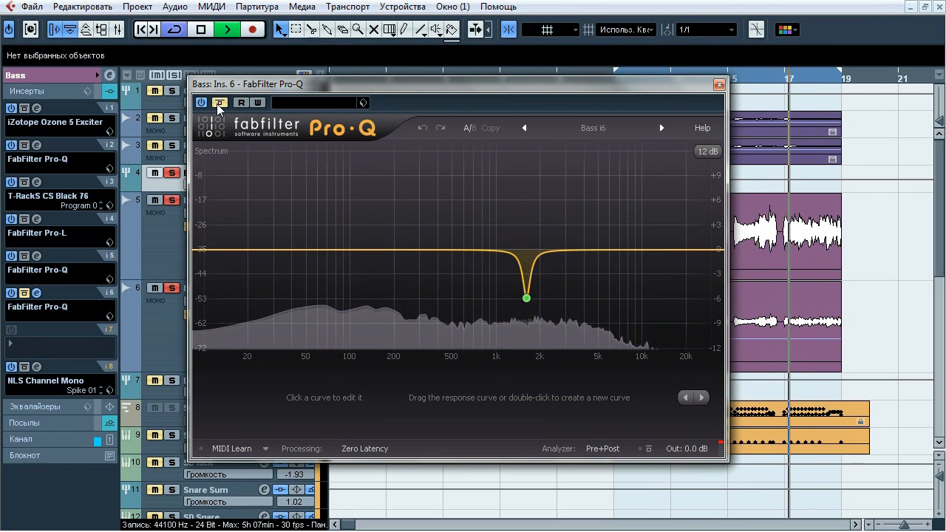
{"action": "left_click", "coordinate": [216, 103]}
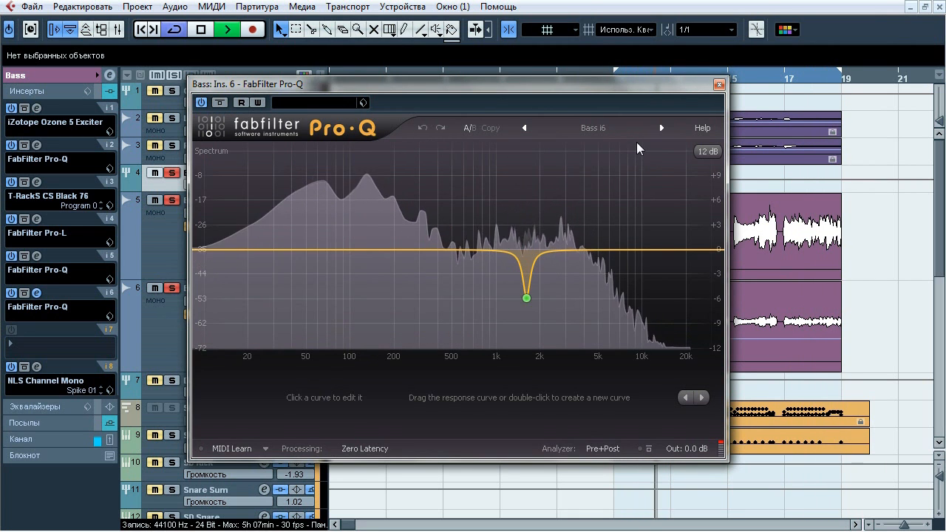
{"action": "key", "text": "space"}
{"action": "left_click", "coordinate": [719, 84]}
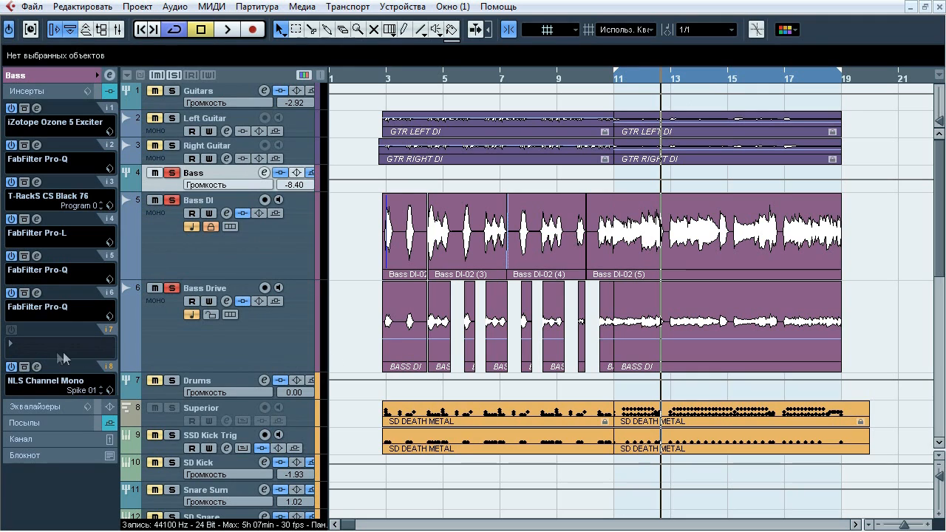
Open the NLS Channel Mono in insert slot 8 of the Bass group, examine it during playback, then stop and close it
{"action": "left_click", "coordinate": [37, 366]}
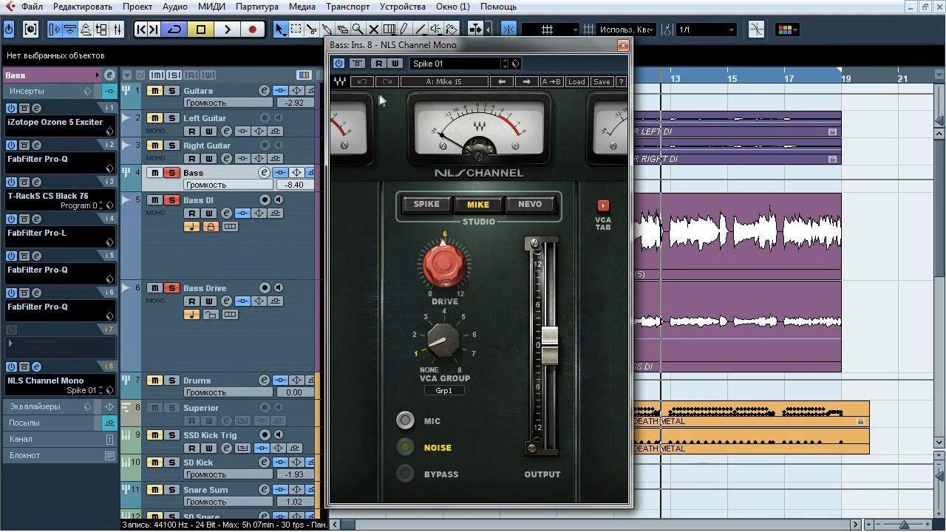
{"action": "key", "text": "space"}
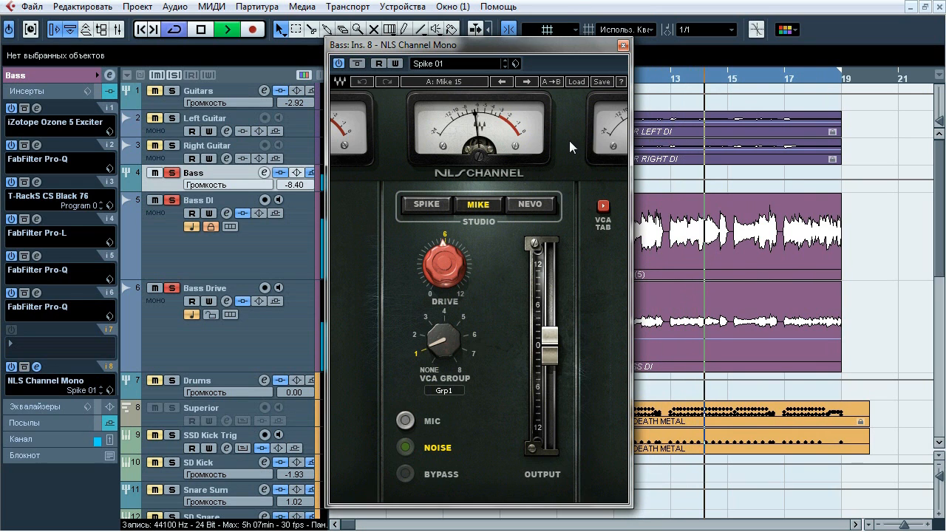
{"action": "key", "text": "space"}
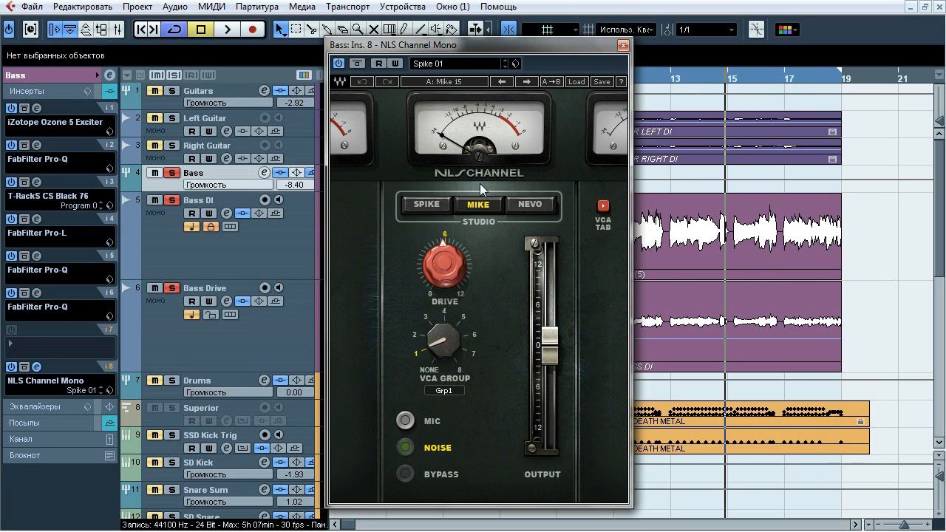
{"action": "left_click", "coordinate": [623, 45]}
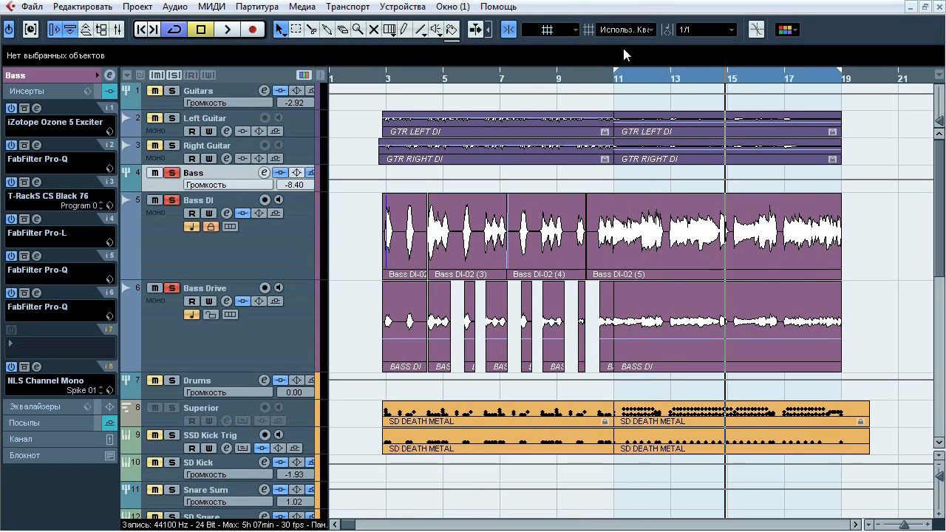
Play the soloed Bass group and compare its sound with the whole insert chain active and bypassed
{"action": "left_click", "coordinate": [64, 94]}
{"action": "left_click", "coordinate": [64, 94]}
{"action": "key", "text": "space"}
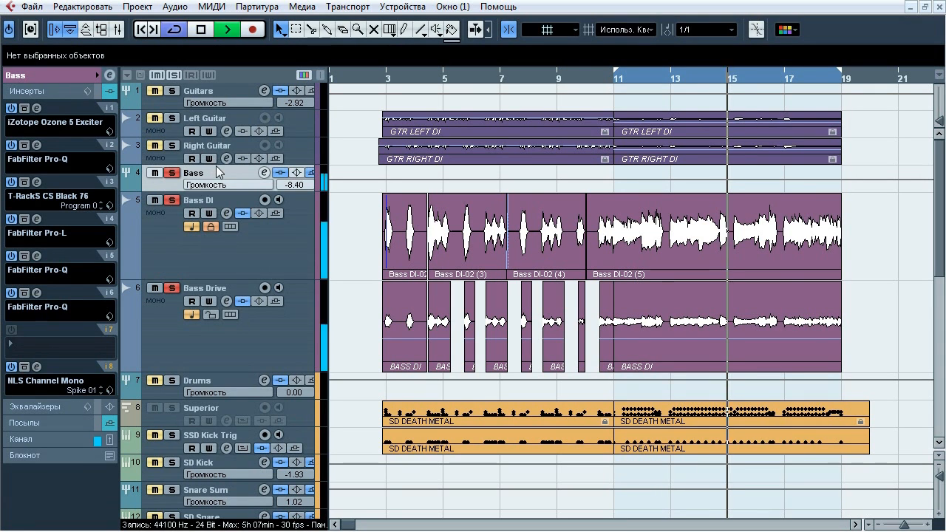
{"action": "left_click", "coordinate": [98, 91]}
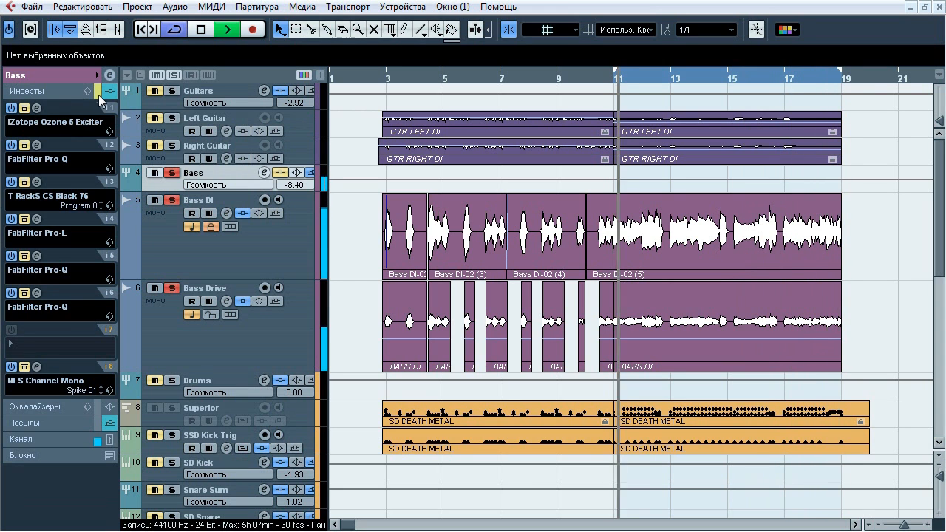
{"action": "left_click", "coordinate": [98, 94]}
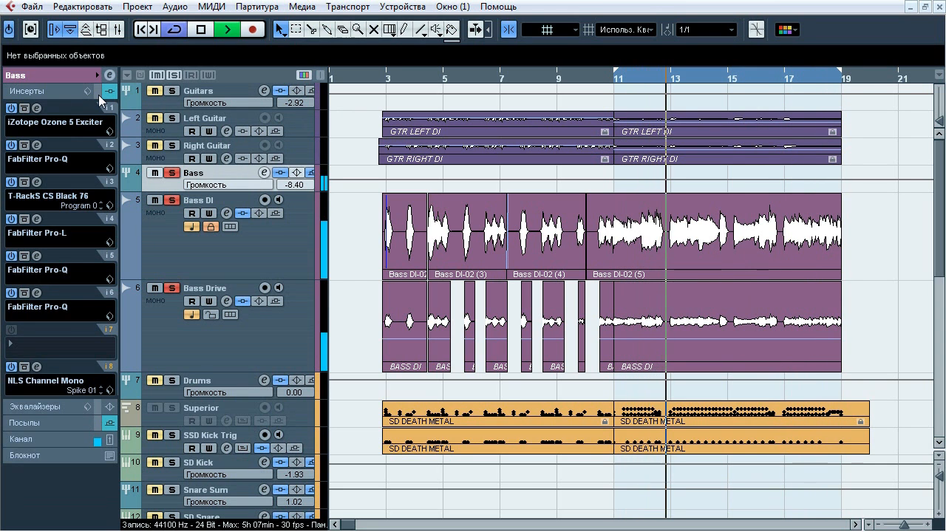
{"action": "left_click", "coordinate": [98, 95]}
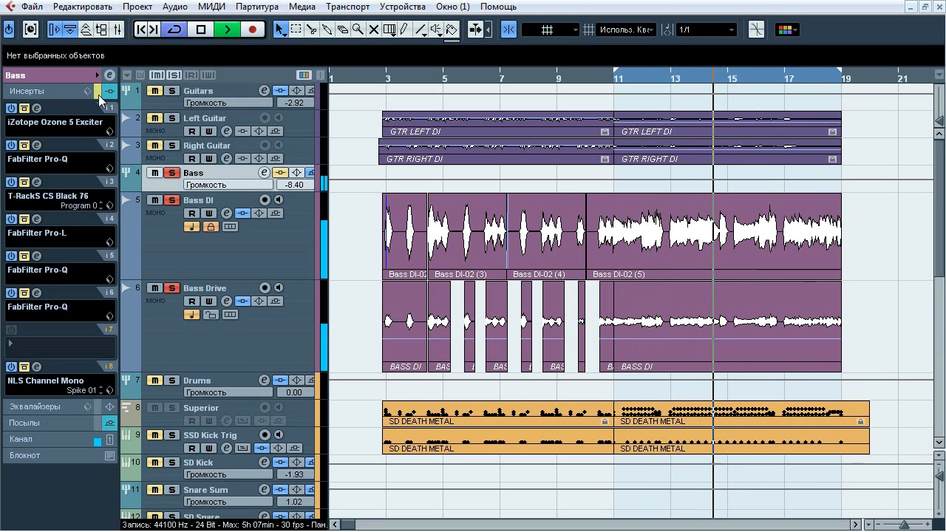
Clear all solos and compare the Bass group's bypassed and active insert chain against the drums
{"action": "left_click", "coordinate": [174, 75]}
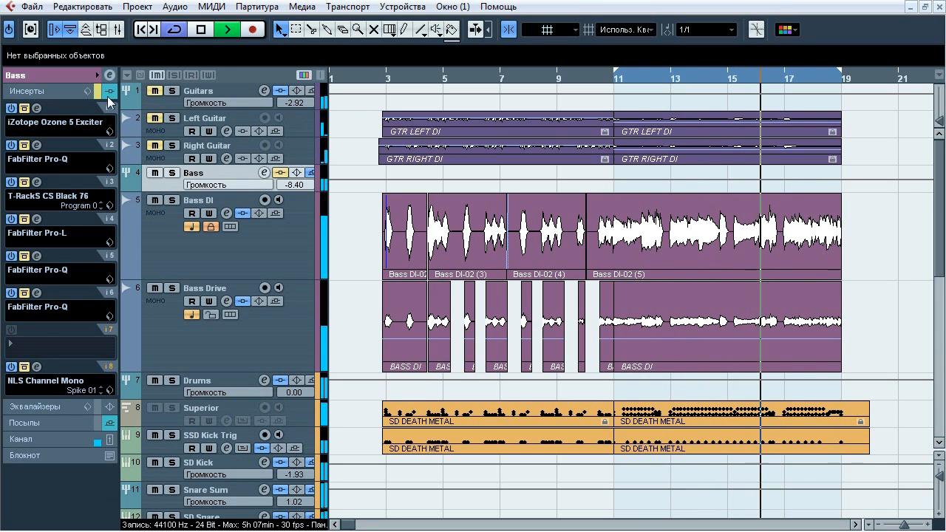
{"action": "left_click", "coordinate": [101, 95]}
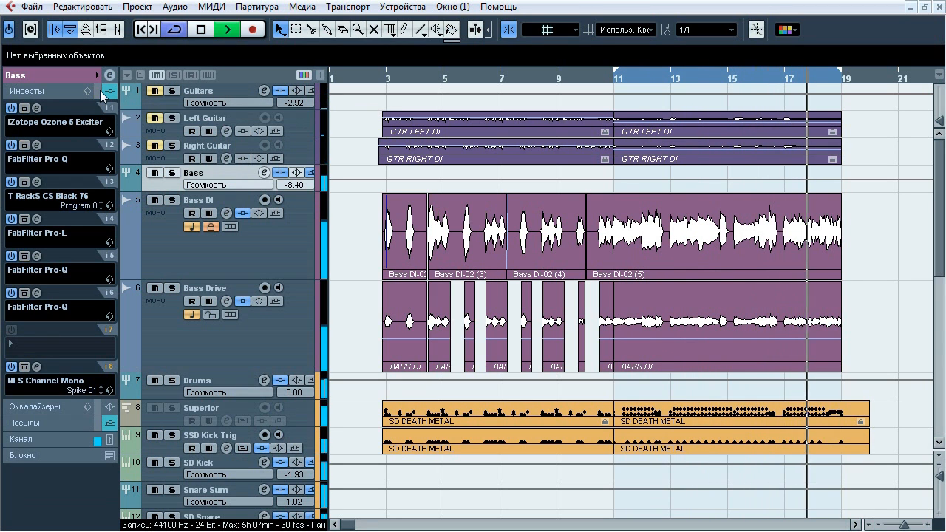
{"action": "left_click", "coordinate": [101, 94]}
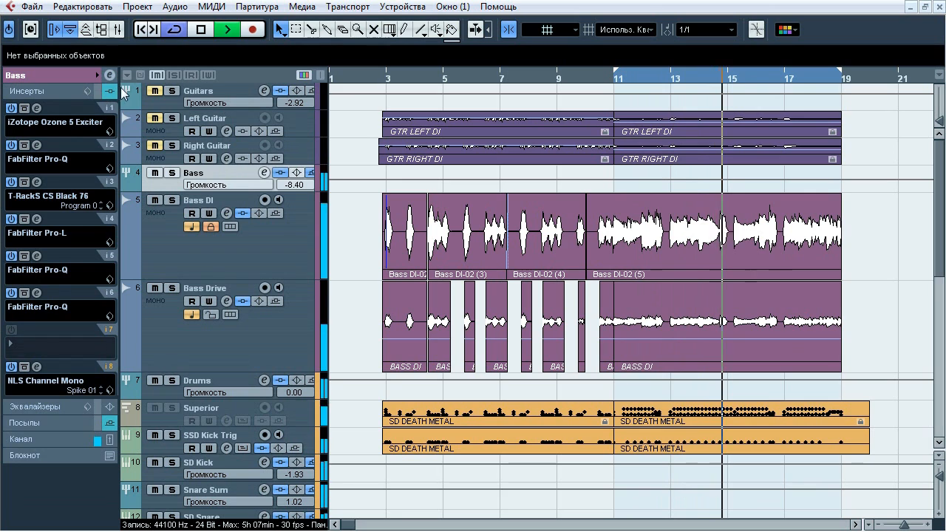
Unmute the Guitars group, stop playback, and inspect the Bass group's output routing and sends
{"action": "left_click", "coordinate": [154, 90]}
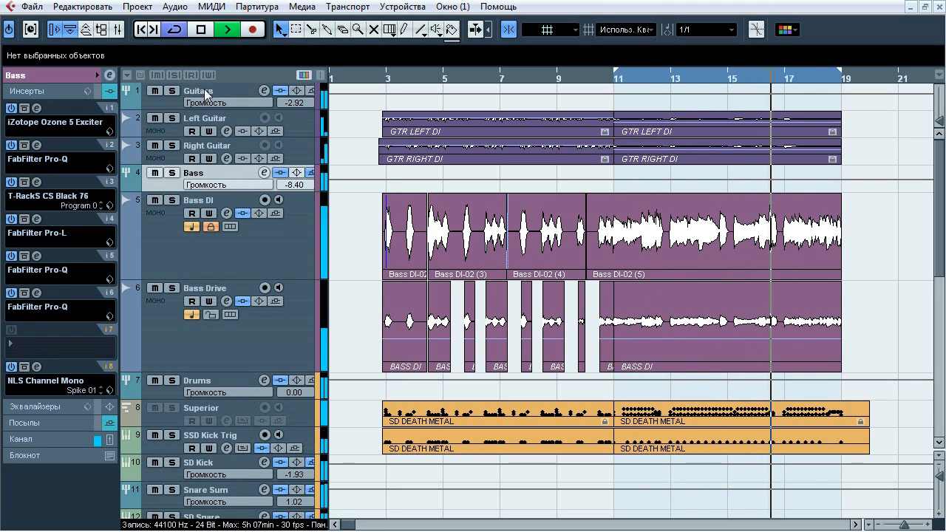
{"action": "key", "text": "space"}
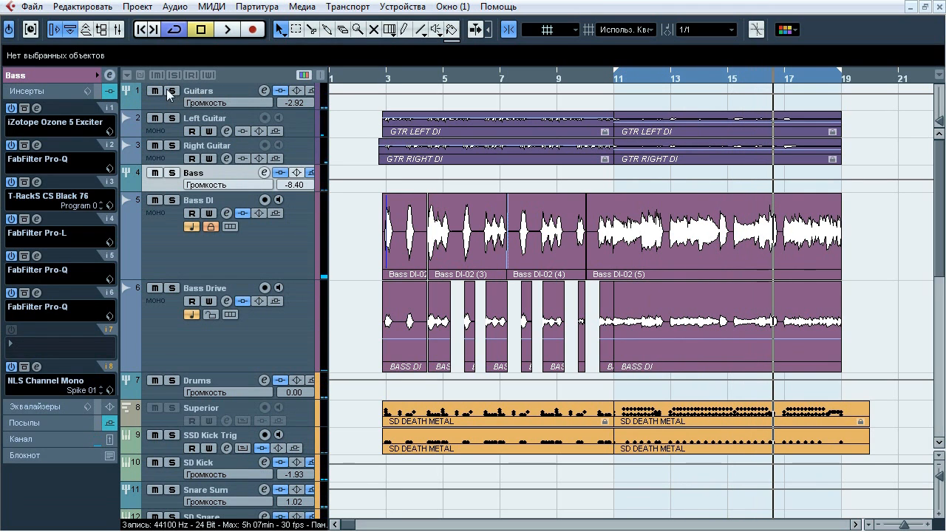
{"action": "left_click", "coordinate": [72, 80]}
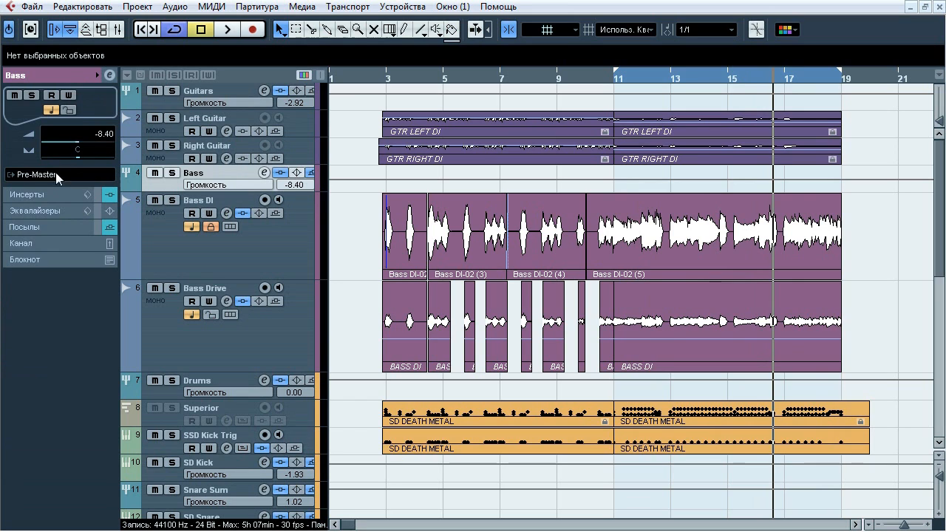
{"action": "left_click", "coordinate": [56, 229]}
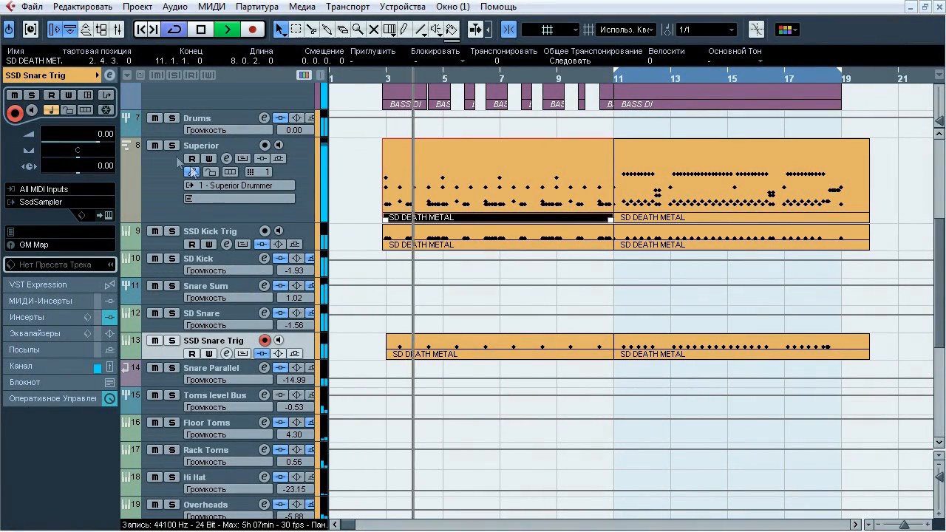
Audition the Drums group in solo during playback, return to the full mix and stop playback
{"action": "left_click", "coordinate": [171, 118]}
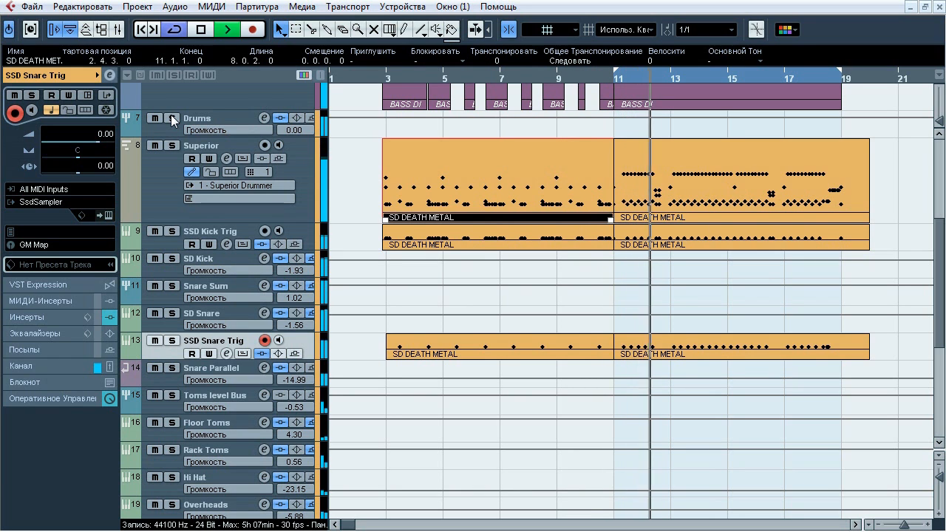
{"action": "left_click", "coordinate": [171, 118]}
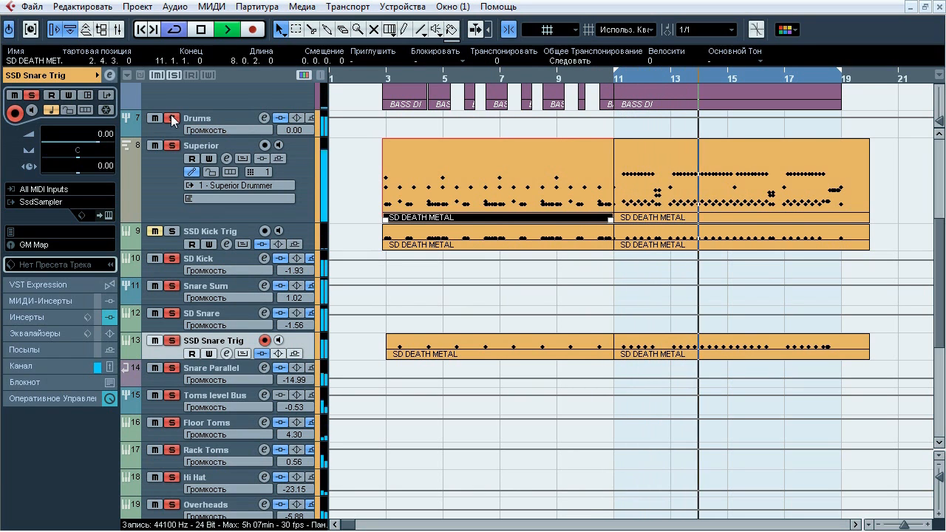
{"action": "left_click", "coordinate": [172, 118]}
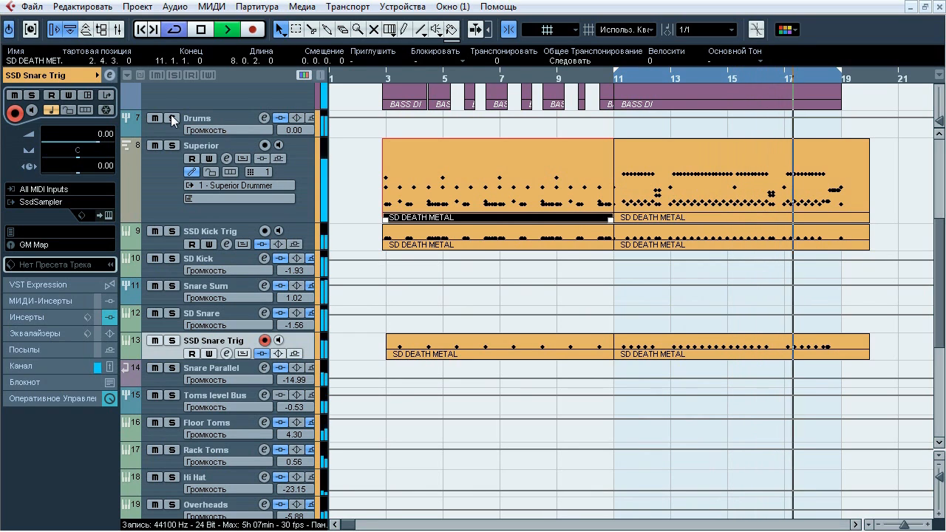
{"action": "key", "text": "space"}
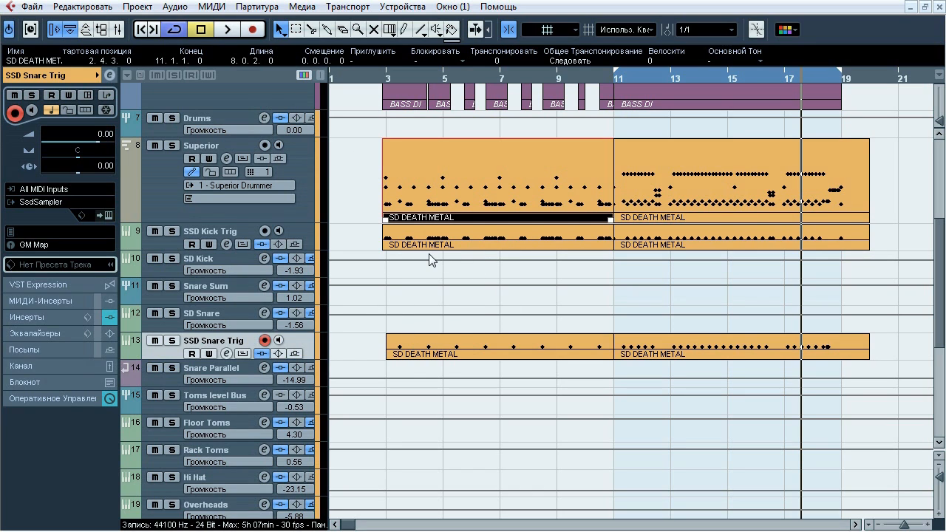
Open the Superior Drummer instrument from the Superior track and inspect the kit's kick drum and hi-hats
{"action": "left_click", "coordinate": [160, 186]}
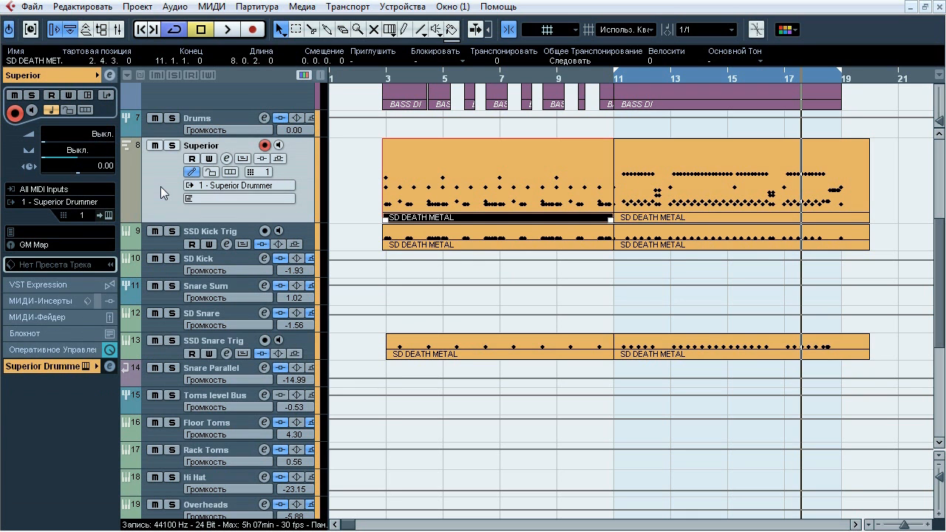
{"action": "left_click", "coordinate": [108, 216]}
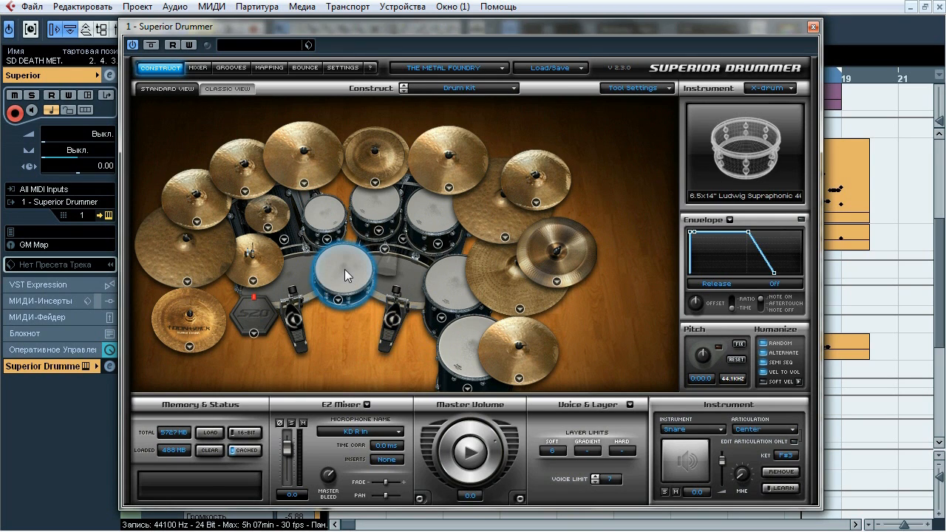
{"action": "left_click", "coordinate": [305, 284]}
{"action": "left_click", "coordinate": [260, 272]}
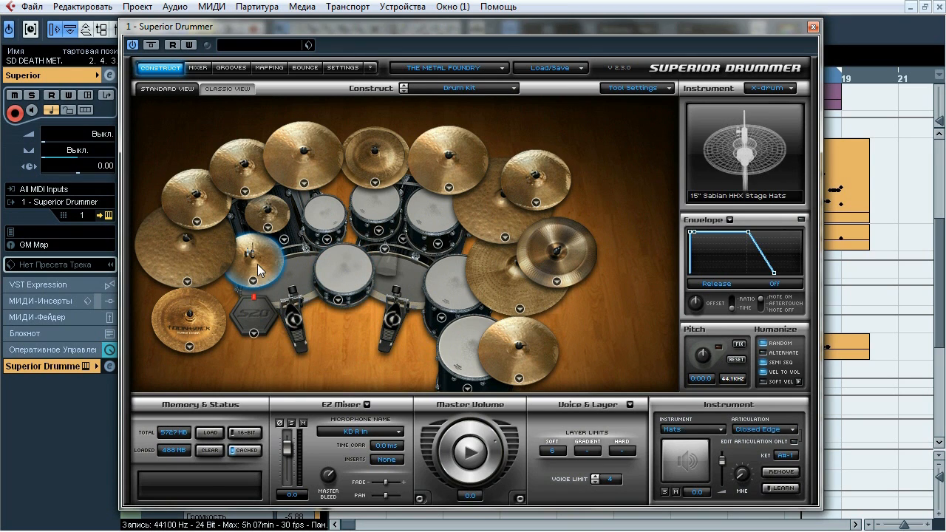
Go through the kit's cymbals one by one, from the piece beside the hi-hats around to the one beside the floor toms
{"action": "left_click", "coordinate": [183, 325]}
{"action": "left_click", "coordinate": [189, 259]}
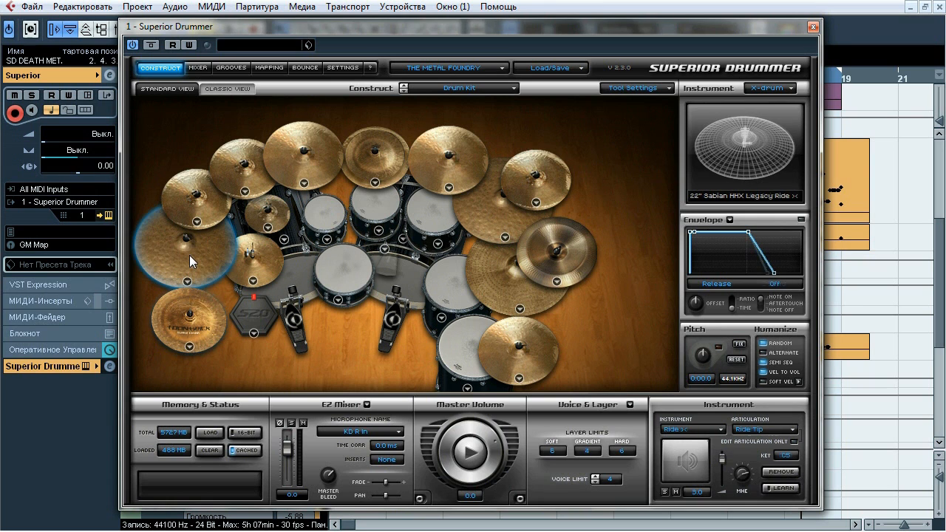
{"action": "left_click", "coordinate": [211, 204]}
{"action": "left_click", "coordinate": [265, 214]}
{"action": "left_click", "coordinate": [251, 177]}
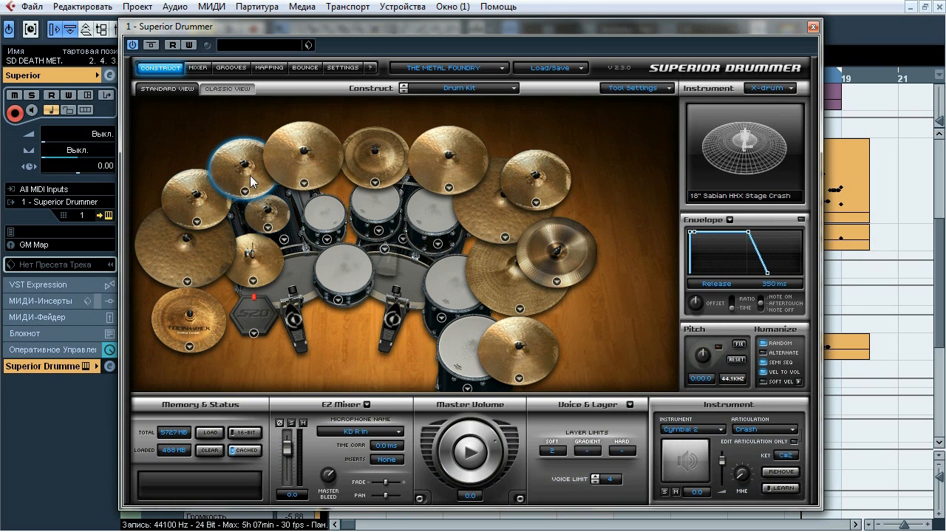
{"action": "left_click", "coordinate": [311, 158]}
{"action": "left_click", "coordinate": [386, 158]}
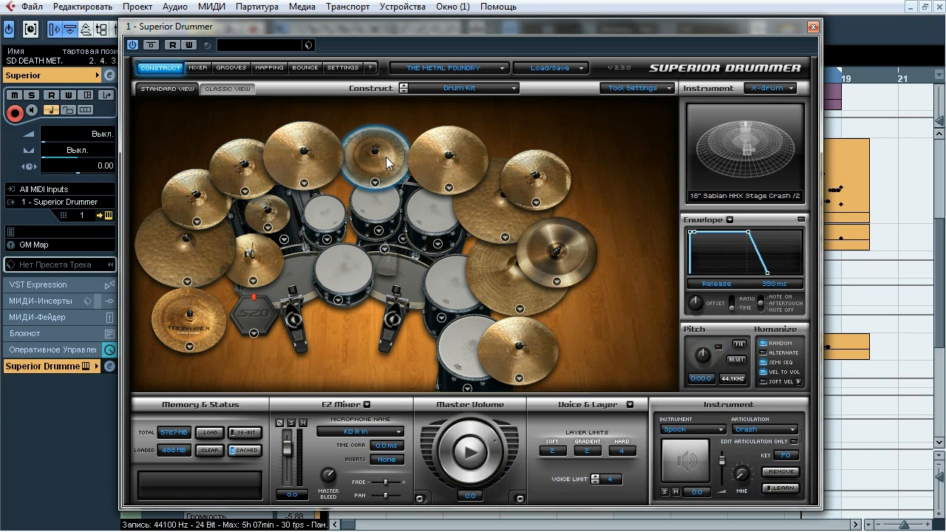
{"action": "left_click", "coordinate": [450, 167]}
{"action": "left_click", "coordinate": [533, 179]}
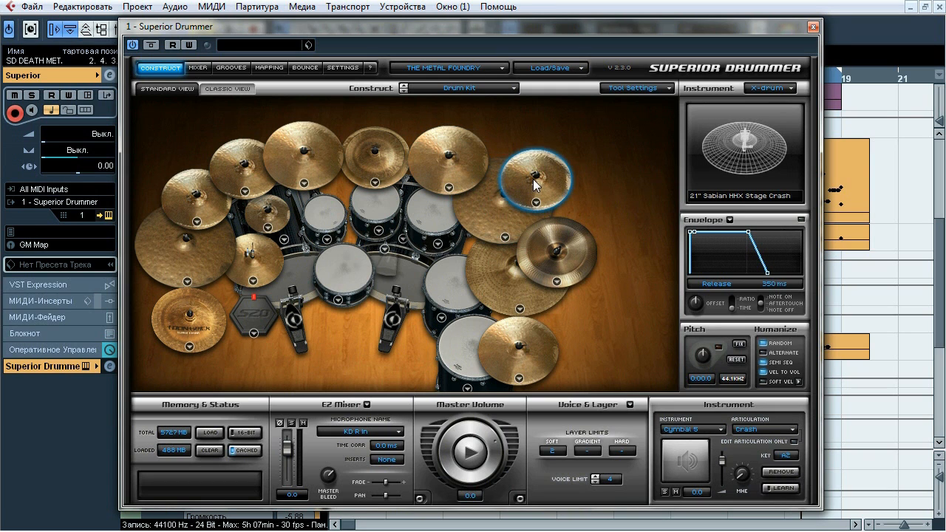
{"action": "left_click", "coordinate": [557, 258]}
{"action": "left_click", "coordinate": [504, 274]}
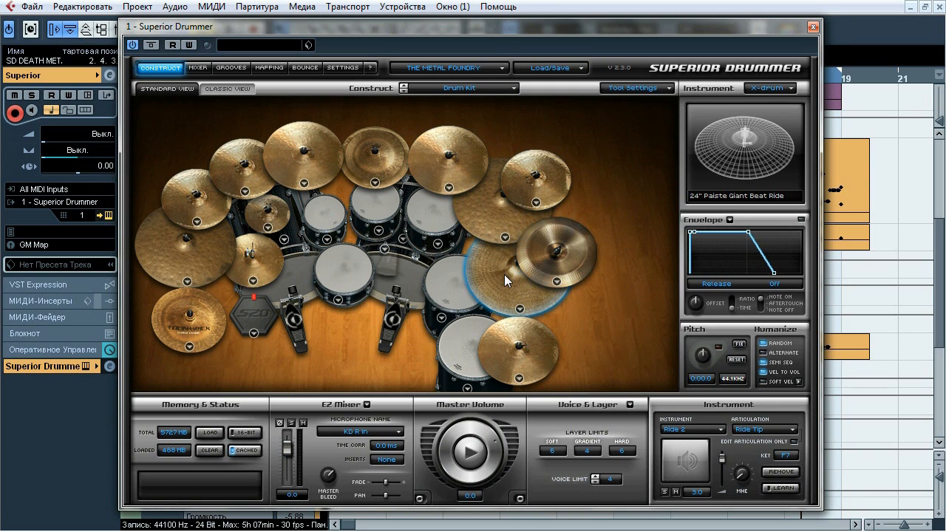
{"action": "left_click", "coordinate": [513, 338]}
Inspect the kit's floor toms and rack toms one after another
{"action": "left_click", "coordinate": [462, 336]}
{"action": "left_click", "coordinate": [449, 289]}
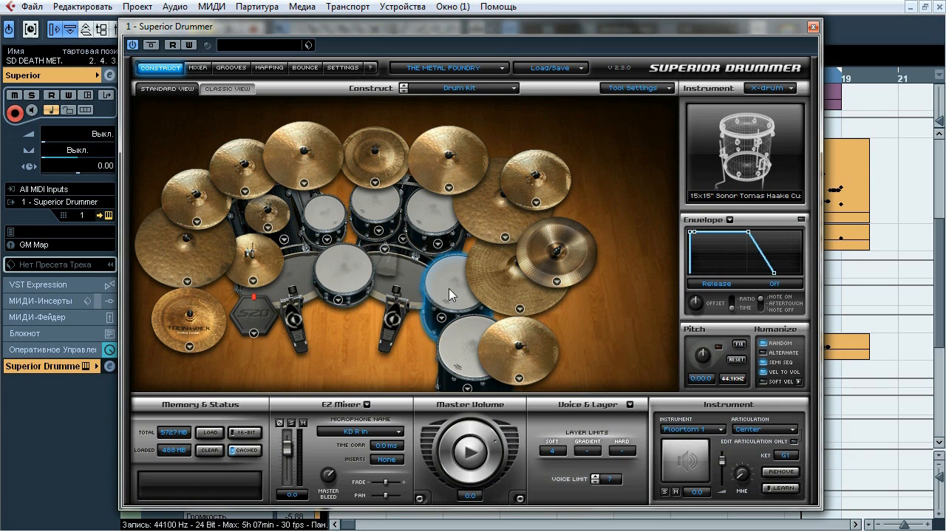
{"action": "left_click", "coordinate": [432, 224]}
{"action": "left_click", "coordinate": [379, 210]}
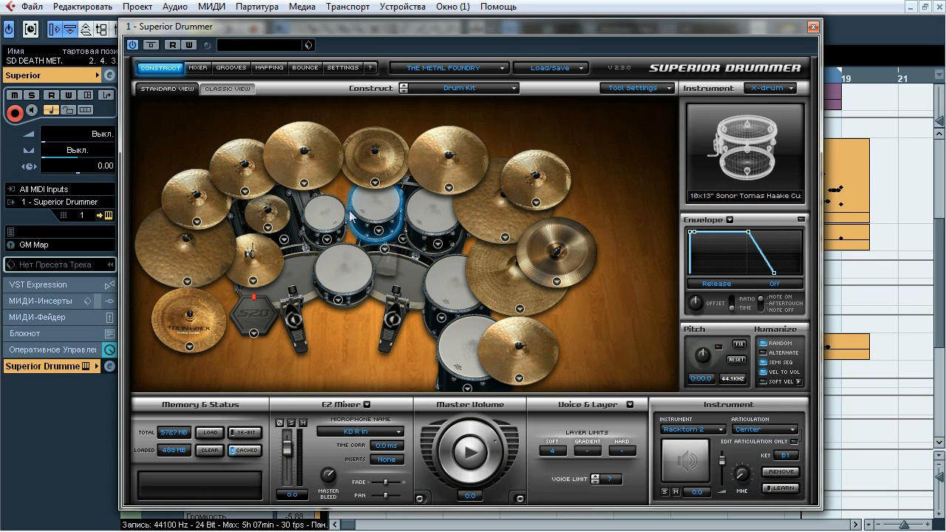
{"action": "left_click", "coordinate": [325, 216]}
Show Superior Drummer's mixer and compare the output assignments of its microphone channels with the drum tracks in the project
{"action": "left_click", "coordinate": [195, 68]}
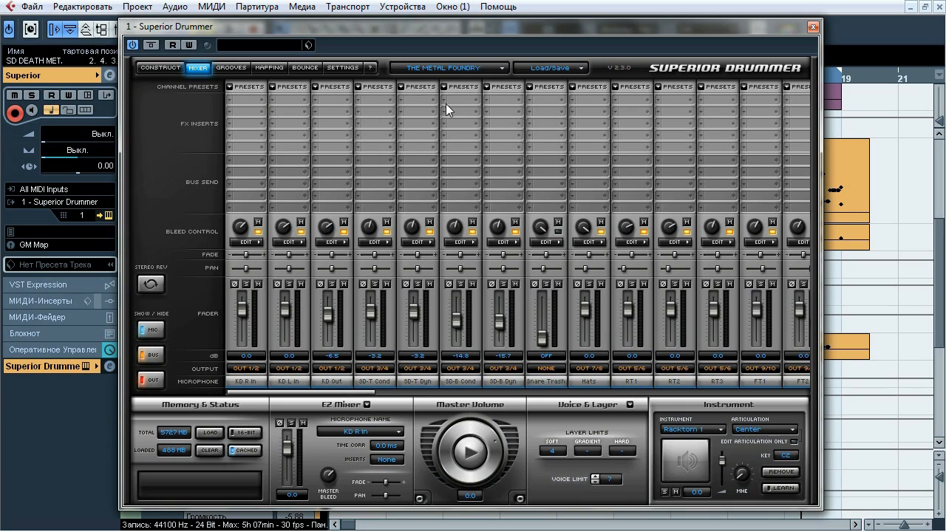
{"action": "left_click_drag", "start_coordinate": [427, 29], "coordinate": [606, 25]}
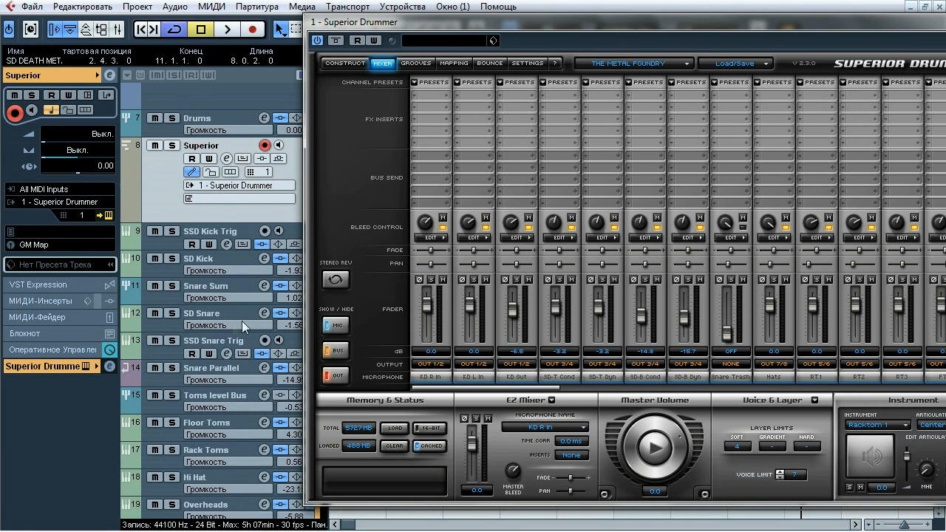
{"action": "left_click_drag", "start_coordinate": [547, 389], "coordinate": [591, 393]}
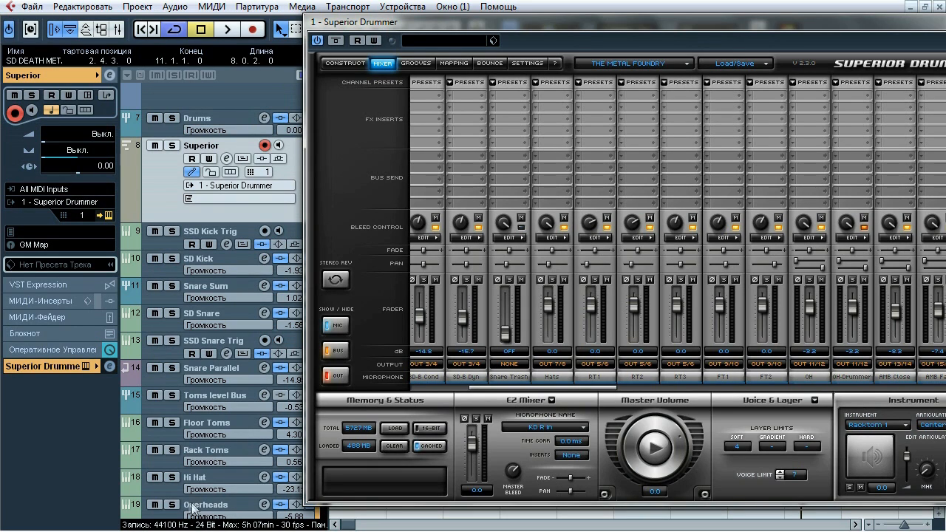
{"action": "left_click_drag", "start_coordinate": [729, 28], "coordinate": [589, 20]}
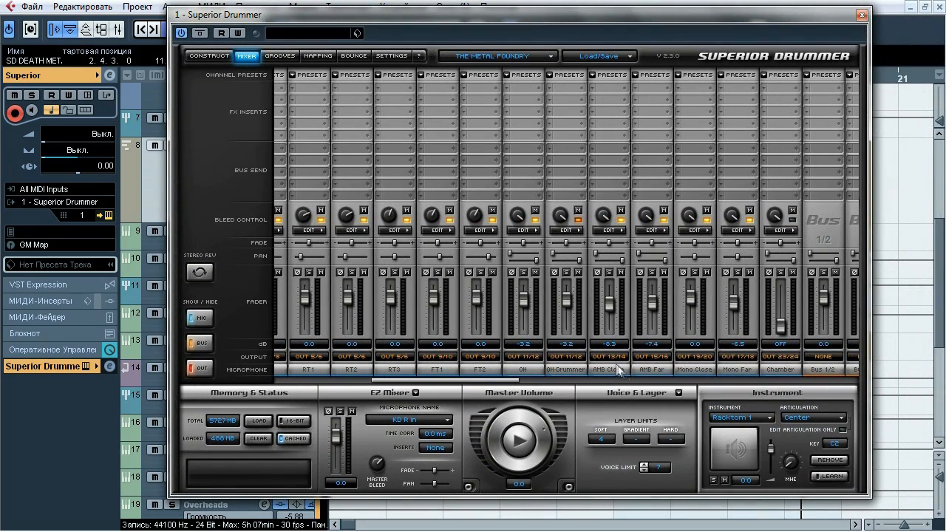
Compare the outputs of the overhead and ambience microphone channels with the project's Overheads and Amb tracks
{"action": "left_click_drag", "start_coordinate": [938, 280], "coordinate": [940, 326]}
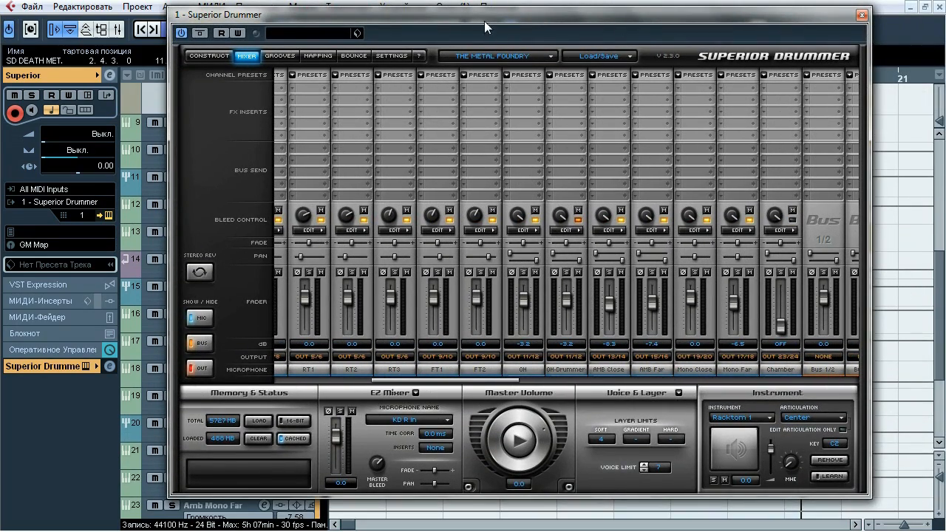
{"action": "left_click_drag", "start_coordinate": [484, 21], "coordinate": [615, 26]}
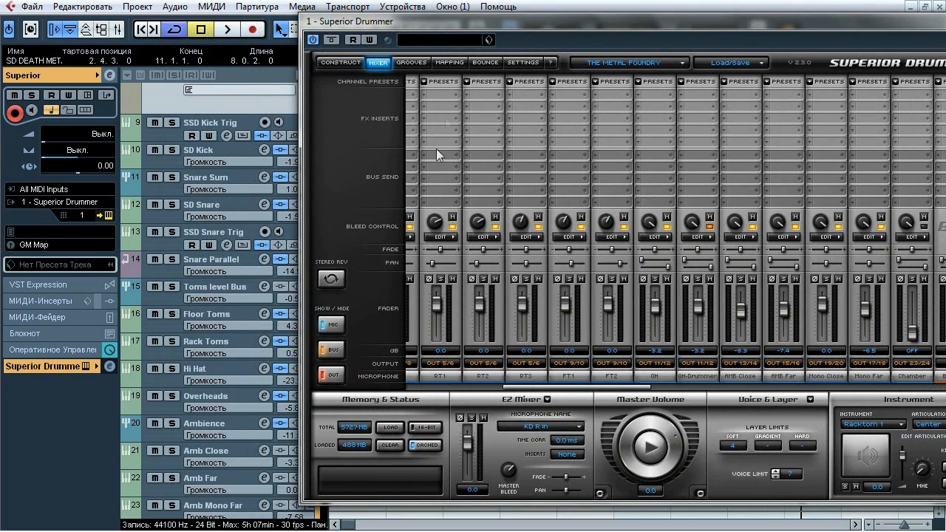
{"action": "left_click_drag", "start_coordinate": [468, 26], "coordinate": [328, 20]}
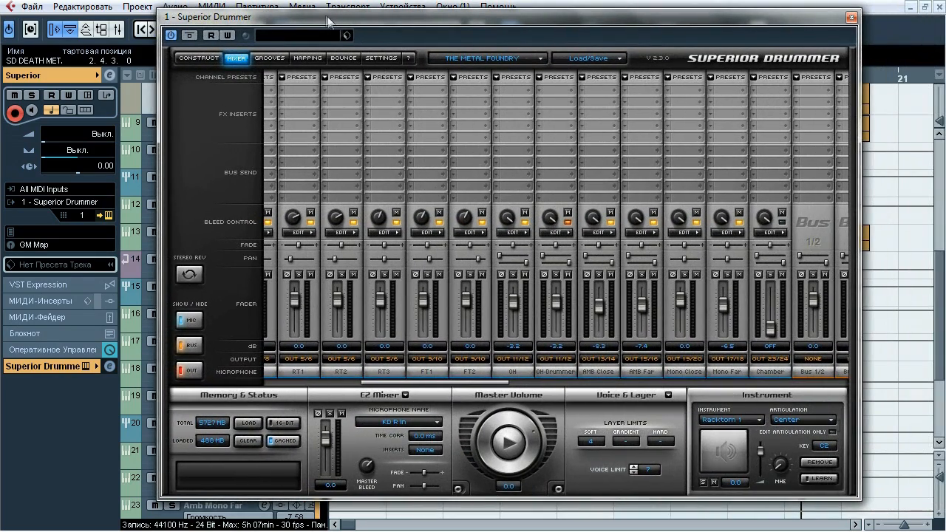
Examine the individual bleed settings of the OH-Drummer, AMB Far and Mono Close channels, then close Superior Drummer
{"action": "left_click", "coordinate": [566, 233]}
{"action": "left_click", "coordinate": [754, 233]}
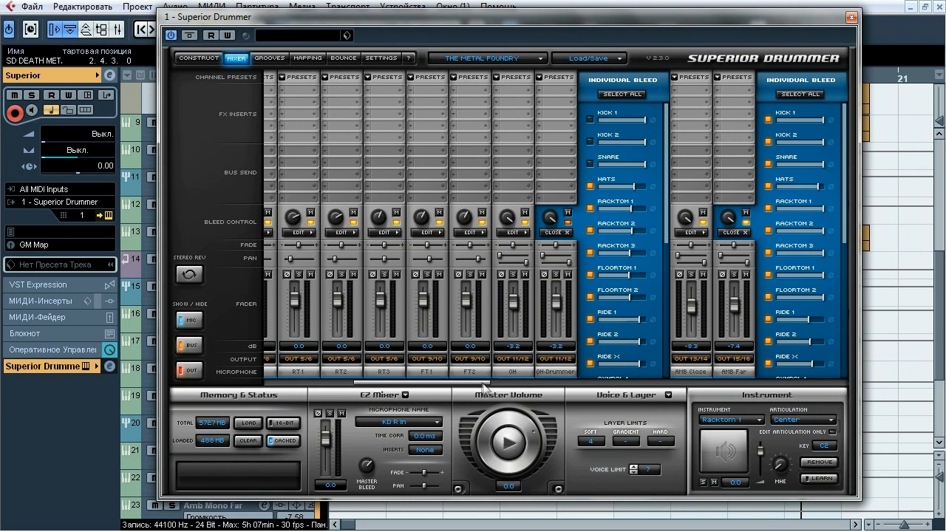
{"action": "left_click_drag", "start_coordinate": [487, 384], "coordinate": [551, 379]}
{"action": "left_click", "coordinate": [660, 231]}
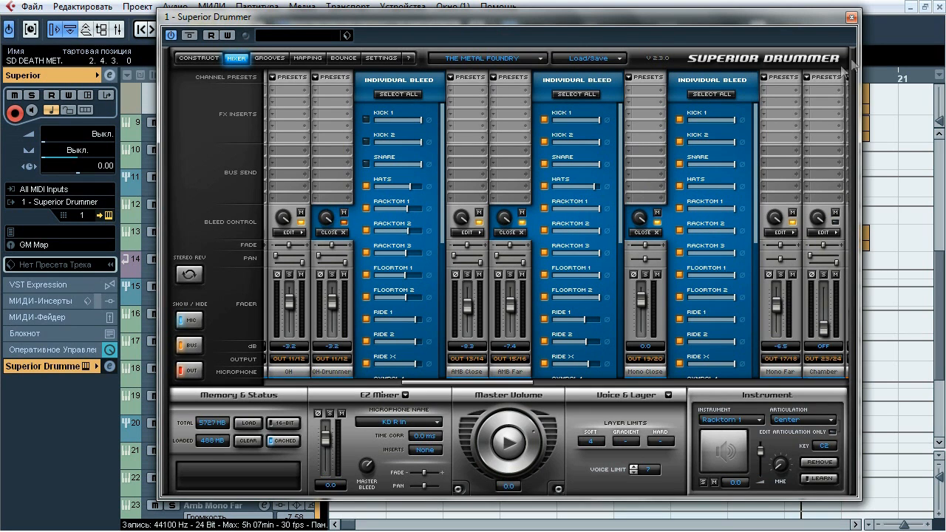
{"action": "left_click", "coordinate": [852, 16]}
{"action": "scroll", "coordinate": [937, 316], "scroll_direction": "up", "scroll_amount": 2}
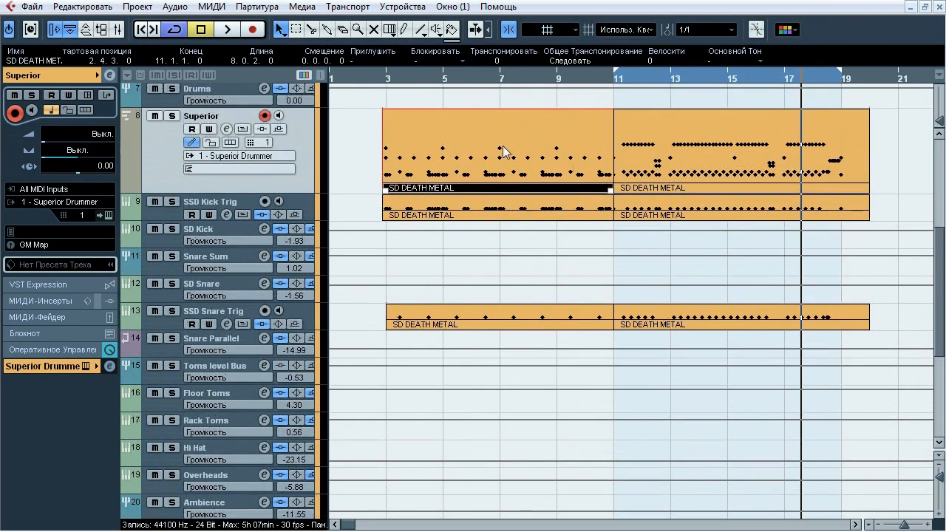
Open the first SD DEATH METAL part on the Superior track for editing, look over its notes and close the editor
{"action": "double_click", "coordinate": [501, 152]}
{"action": "mouse_move", "coordinate": [938, 151]}
{"action": "left_mouse_down"}
{"action": "mouse_move", "coordinate": [939, 279]}
{"action": "mouse_move", "coordinate": [935, 140]}
{"action": "left_mouse_up"}
{"action": "left_click", "coordinate": [939, 8]}
Inspect the SSD Kick Trig track's kick sample, mixer channels and envelope in SsdSampler, then close the sampler
{"action": "left_click", "coordinate": [239, 207]}
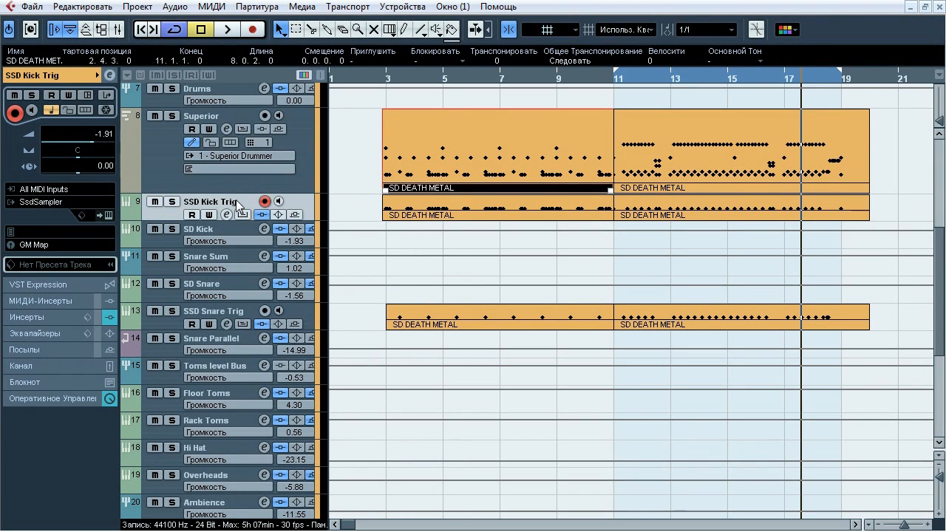
{"action": "left_click", "coordinate": [108, 215]}
{"action": "left_click", "coordinate": [474, 413]}
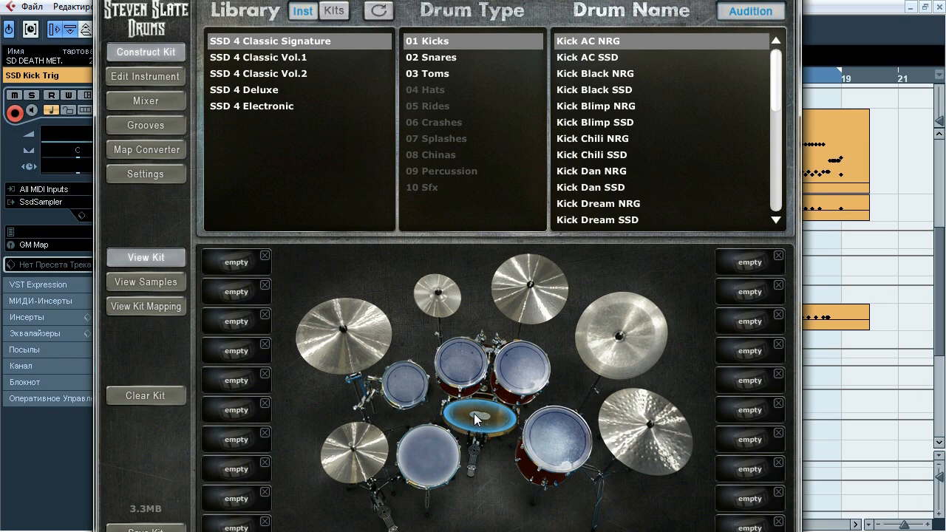
{"action": "left_click", "coordinate": [164, 102]}
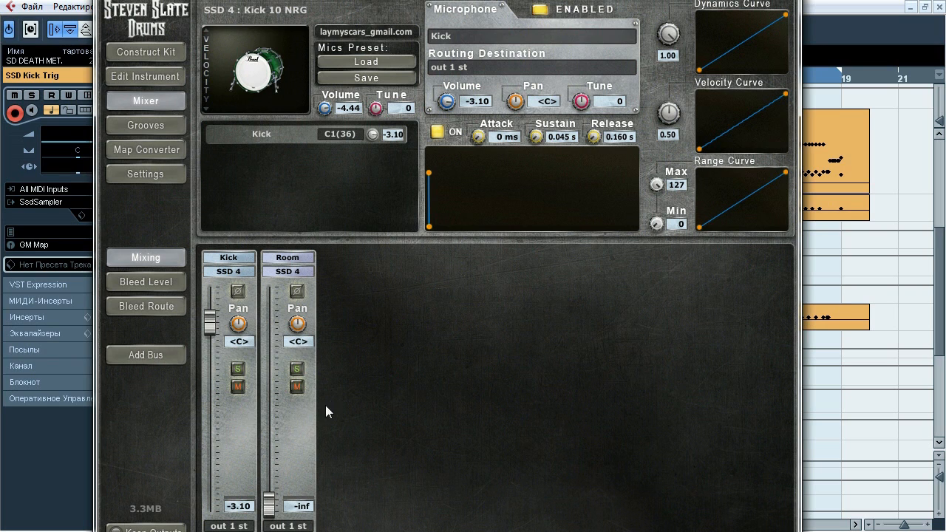
{"action": "left_click", "coordinate": [227, 441]}
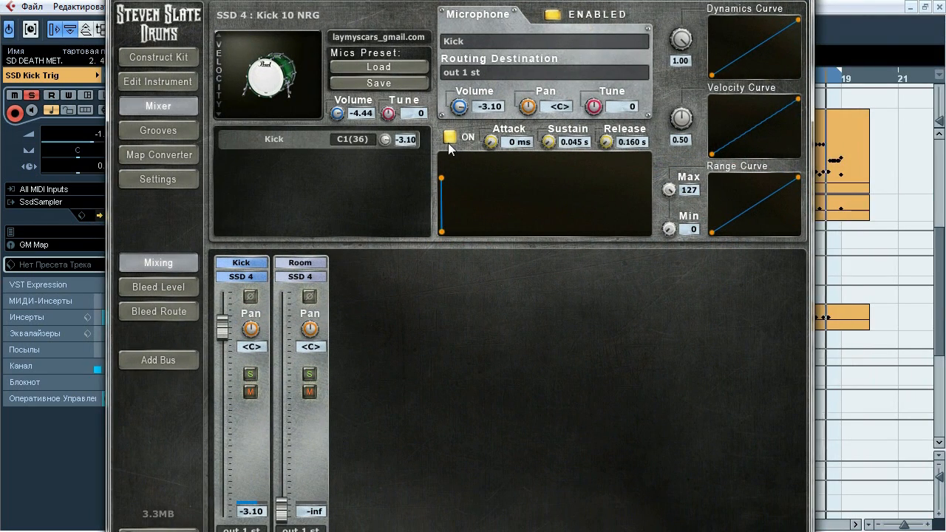
{"action": "left_click", "coordinate": [448, 138]}
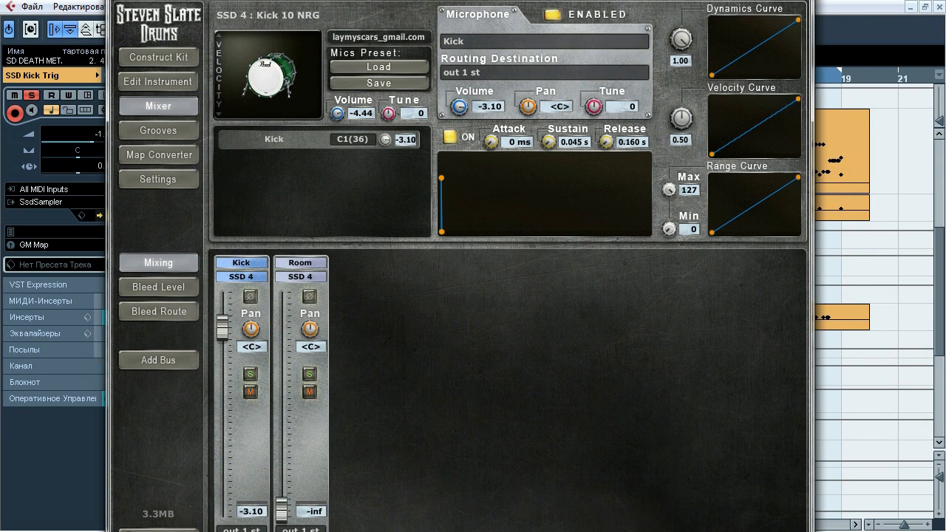
{"action": "left_click", "coordinate": [799, 1]}
Inspect the SSD Snare Trig track's snare and its top, bottom, overhead and room channels in SsdSampler's mixer, then close it
{"action": "left_click", "coordinate": [216, 316]}
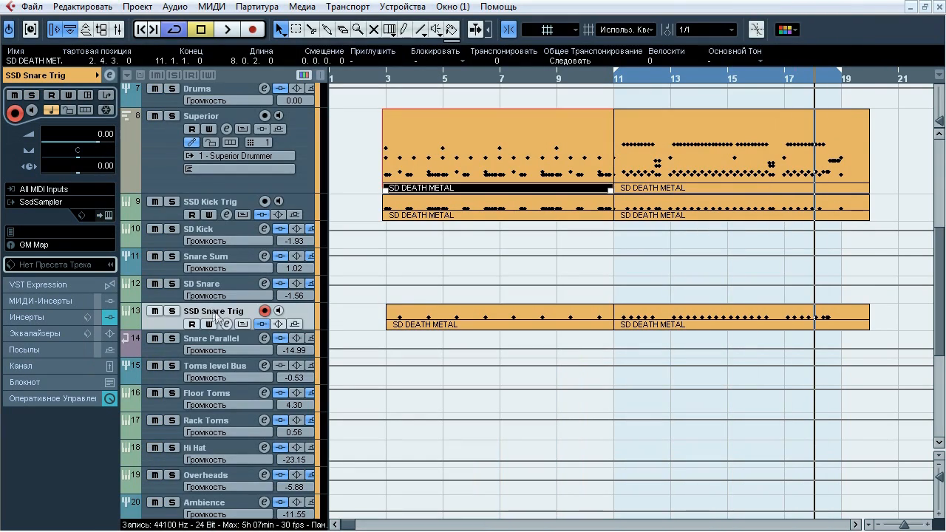
{"action": "left_click", "coordinate": [108, 215]}
{"action": "left_click", "coordinate": [474, 448]}
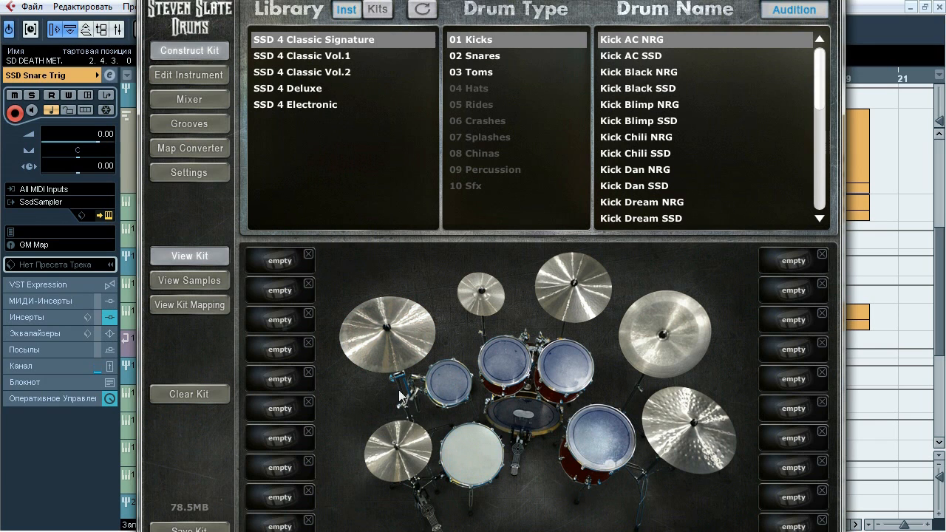
{"action": "left_click", "coordinate": [204, 98]}
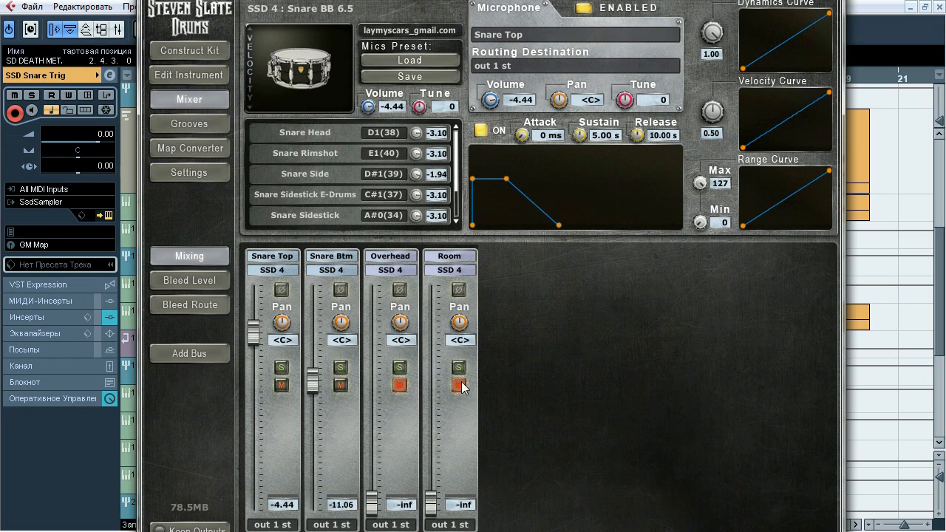
{"action": "left_click_drag", "start_coordinate": [413, 0], "coordinate": [400, 4]}
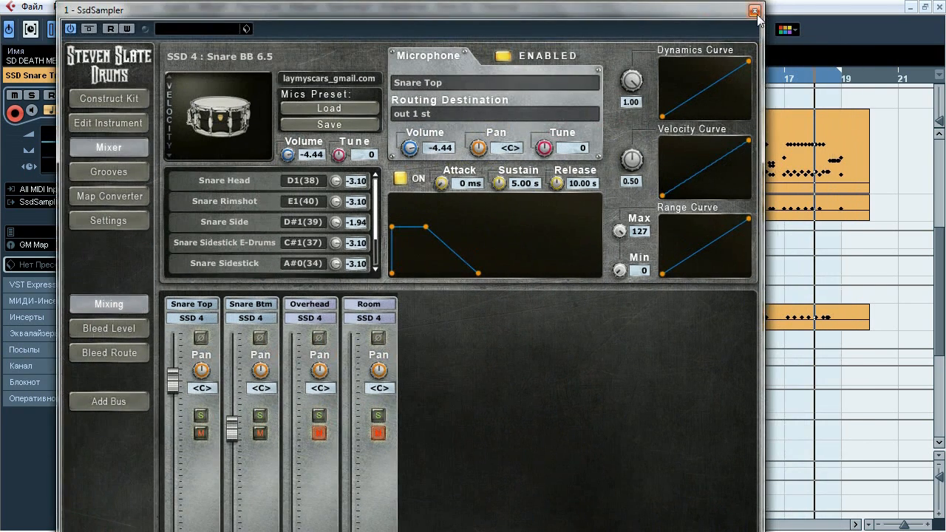
{"action": "left_click", "coordinate": [755, 9]}
Compare the SD Kick track's output with the SSD Kick Trig channel's output and inserts, then close the channel settings
{"action": "scroll", "coordinate": [872, 291], "scroll_direction": "up", "scroll_amount": 1}
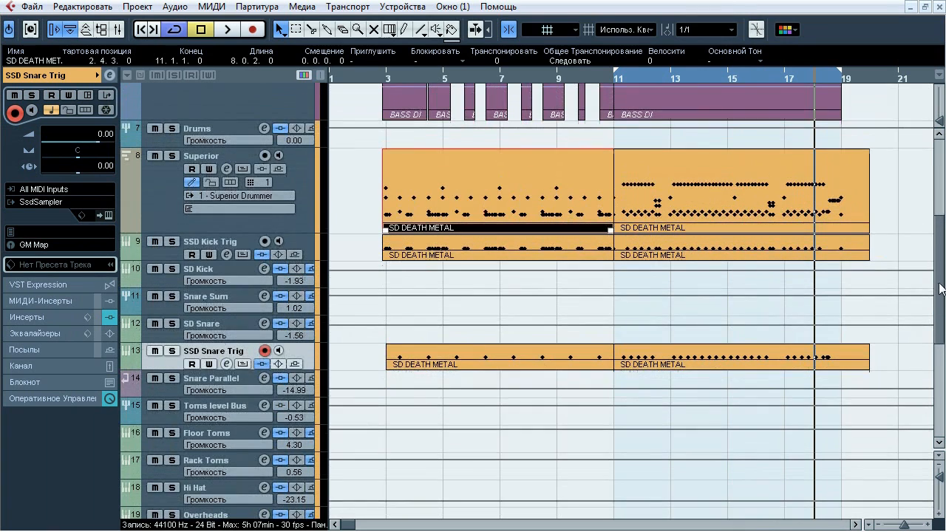
{"action": "left_click", "coordinate": [208, 275]}
{"action": "left_click", "coordinate": [69, 88]}
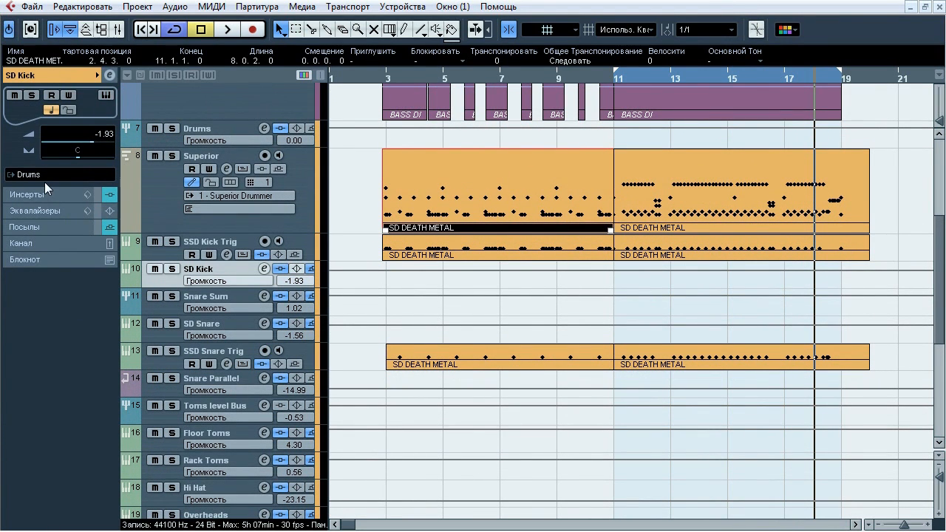
{"action": "left_click", "coordinate": [205, 244]}
{"action": "left_click", "coordinate": [110, 75]}
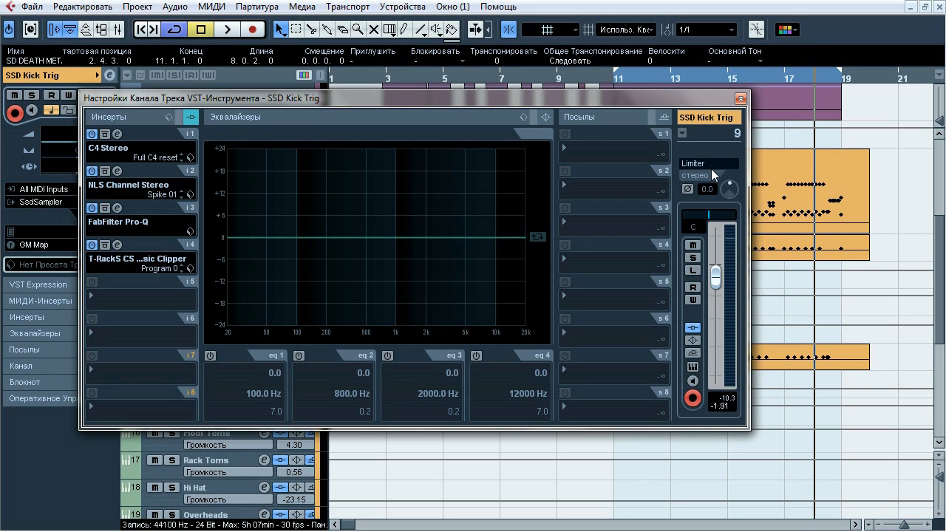
{"action": "left_click", "coordinate": [740, 98]}
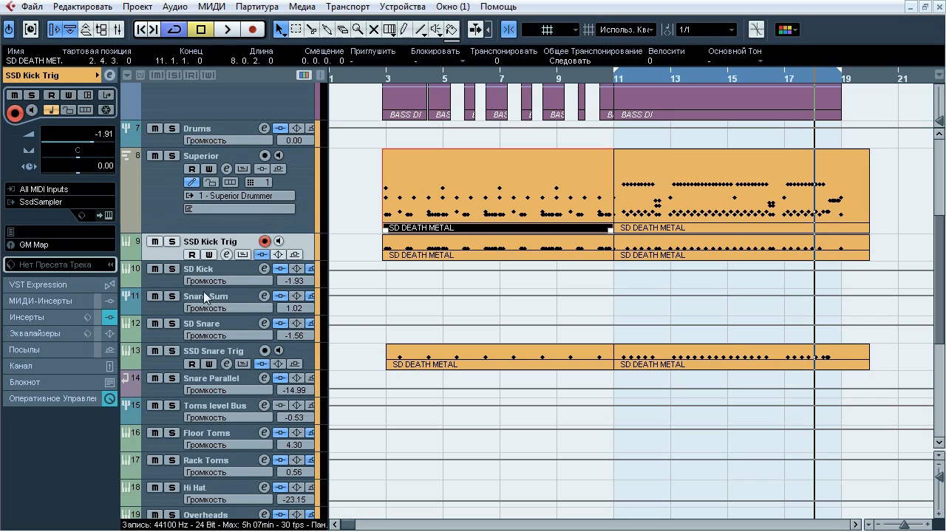
Check the output routing of the Snare Sum, Rack Toms, Floor Toms, Hi Hat and Overheads tracks
{"action": "left_click", "coordinate": [234, 299]}
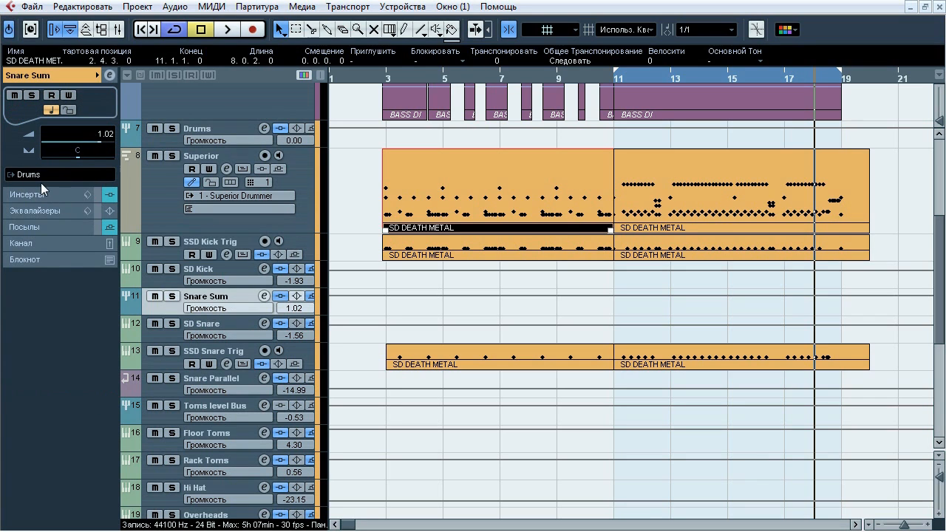
{"action": "left_click", "coordinate": [215, 460]}
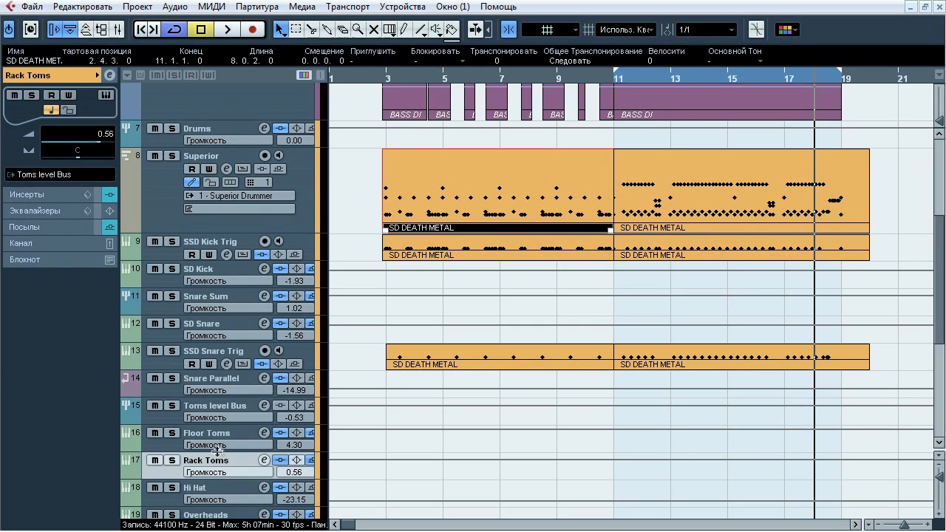
{"action": "left_click", "coordinate": [219, 438]}
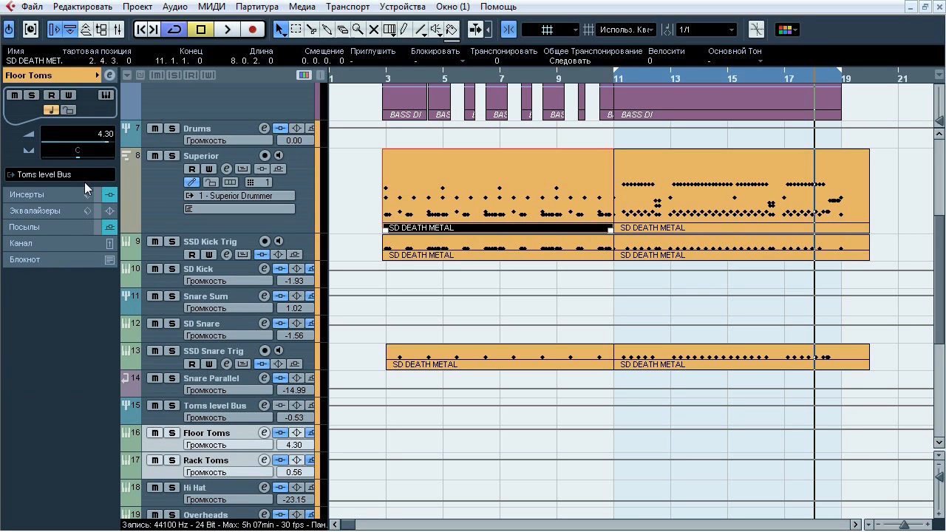
{"action": "scroll", "coordinate": [940, 268], "scroll_direction": "down", "scroll_amount": 4}
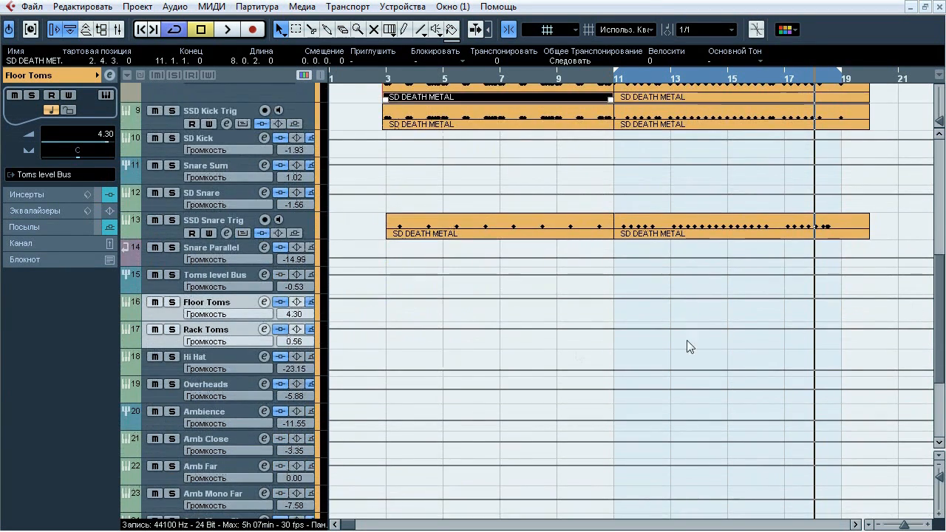
{"action": "left_click", "coordinate": [238, 374]}
{"action": "left_click", "coordinate": [238, 384], "text": "shift"}
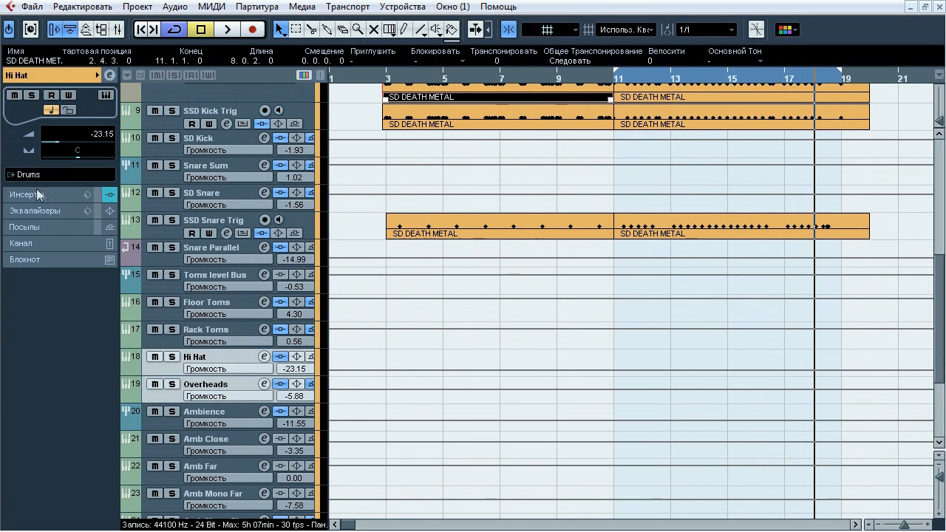
Check where the four Amb microphone tracks and the Drums group are routed
{"action": "scroll", "coordinate": [936, 308], "scroll_direction": "down", "scroll_amount": 3}
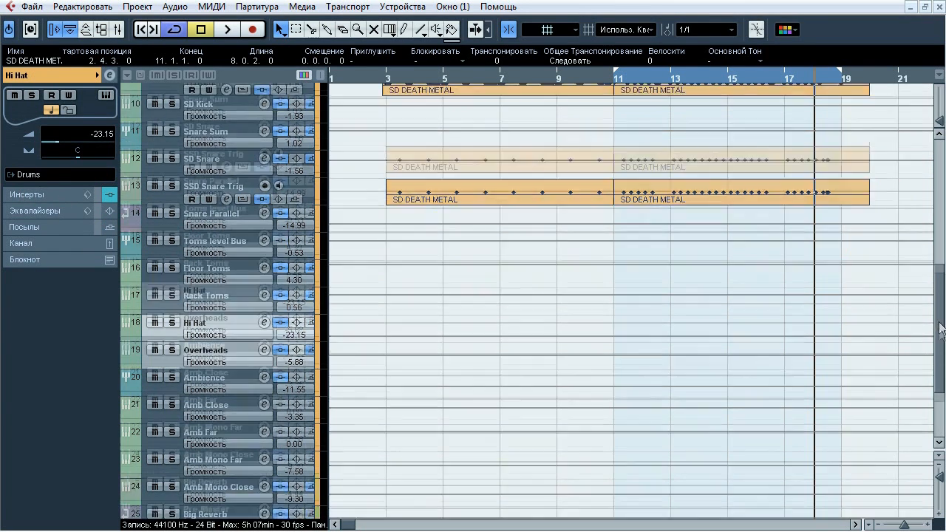
{"action": "left_click", "coordinate": [229, 344]}
{"action": "left_click", "coordinate": [235, 421], "text": "shift"}
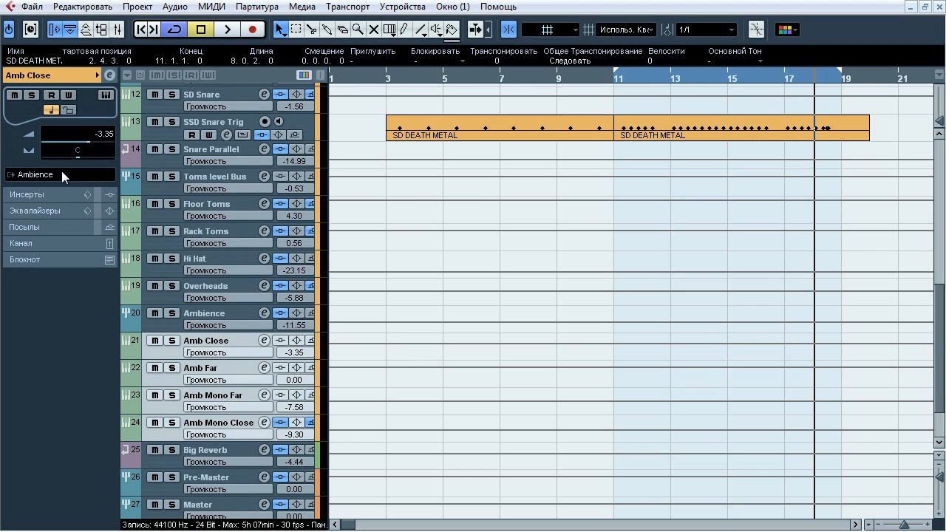
{"action": "scroll", "coordinate": [942, 383], "scroll_direction": "up", "scroll_amount": 5}
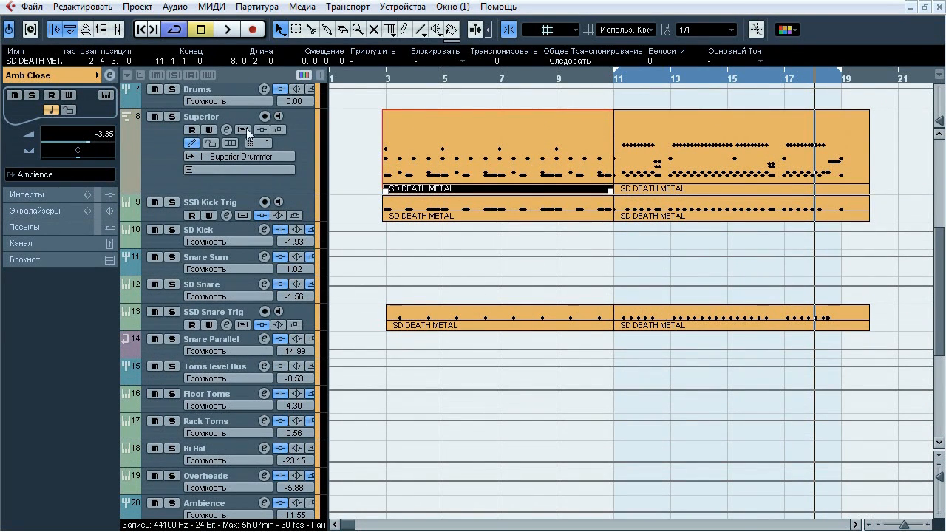
{"action": "left_click", "coordinate": [226, 87]}
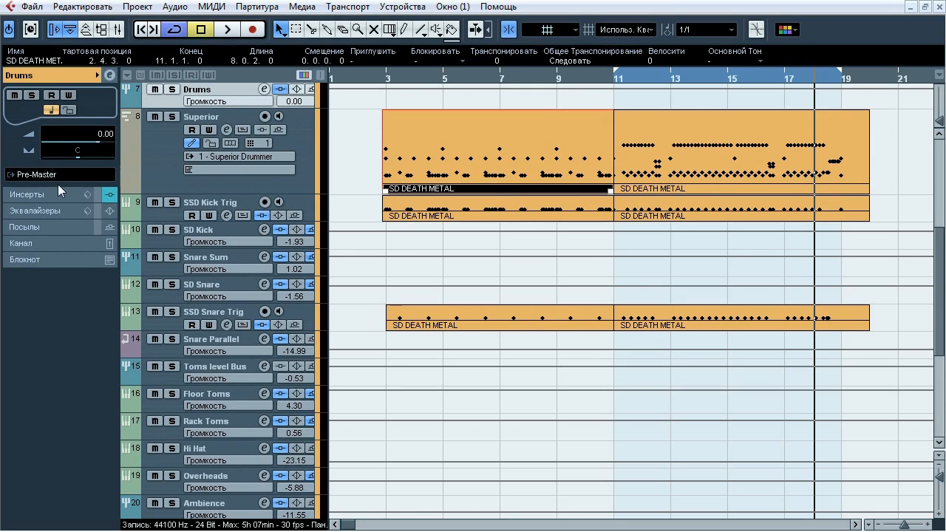
Solo the SD Kick track, audition it from bar 11 and show its insert chain, then stop playback
{"action": "left_click", "coordinate": [615, 81]}
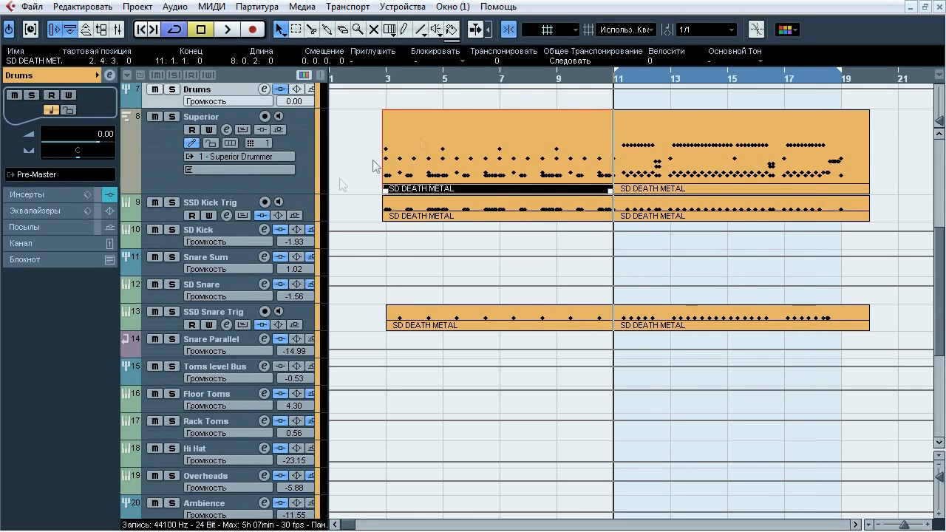
{"action": "left_click", "coordinate": [220, 231]}
{"action": "left_click", "coordinate": [175, 231]}
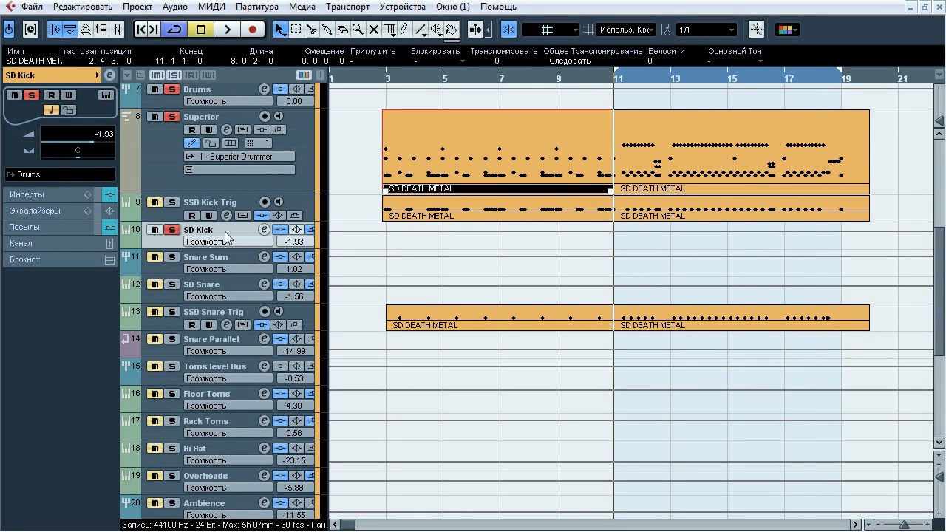
{"action": "key", "text": "space"}
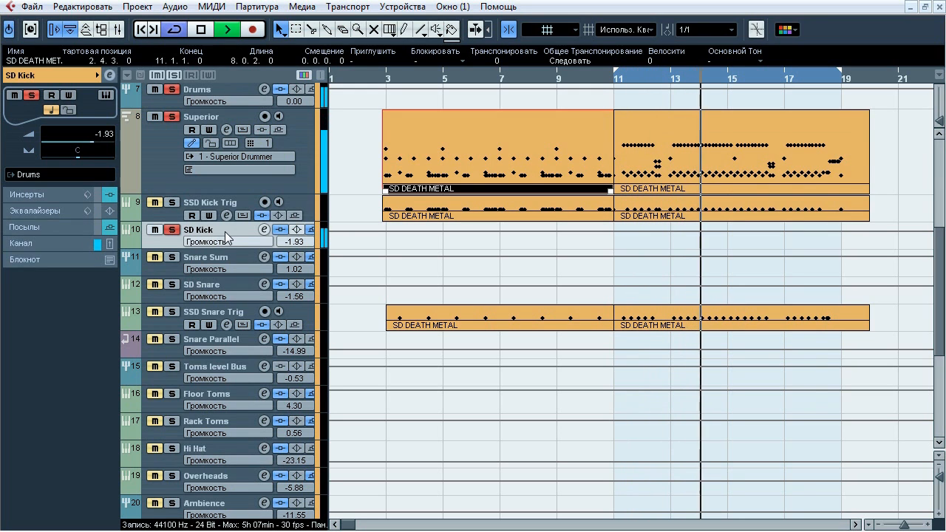
{"action": "left_click", "coordinate": [59, 197]}
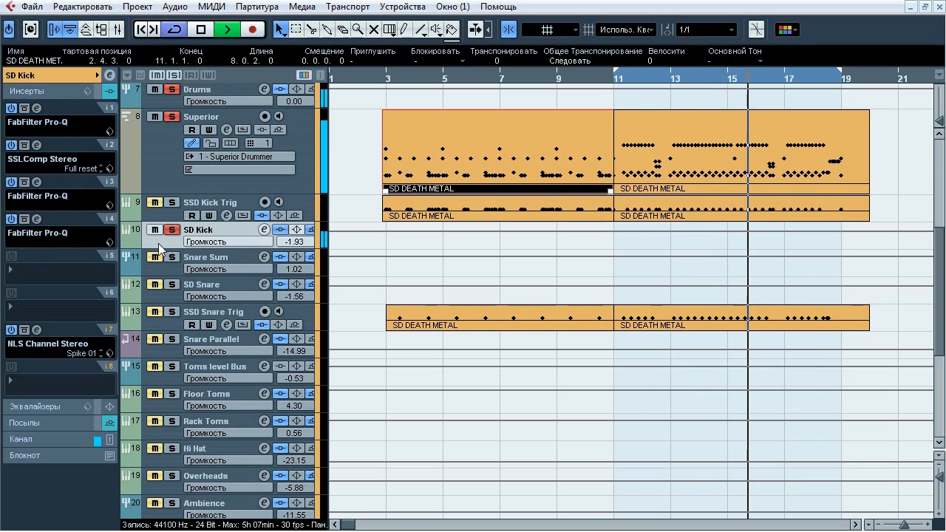
{"action": "key", "text": "space"}
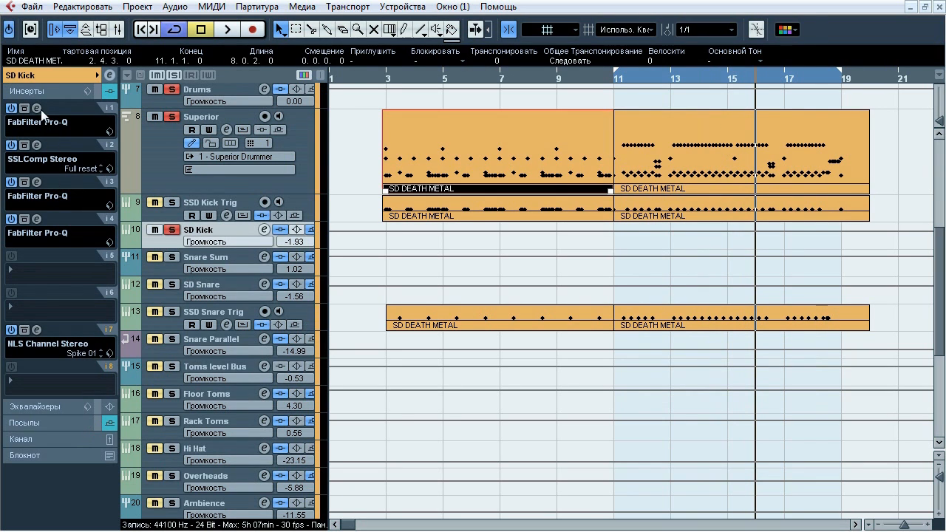
Inspect the FabFilter Pro-Q curves in SD Kick's inserts 1, 3 and 4, then close all three editors
{"action": "left_click", "coordinate": [39, 109]}
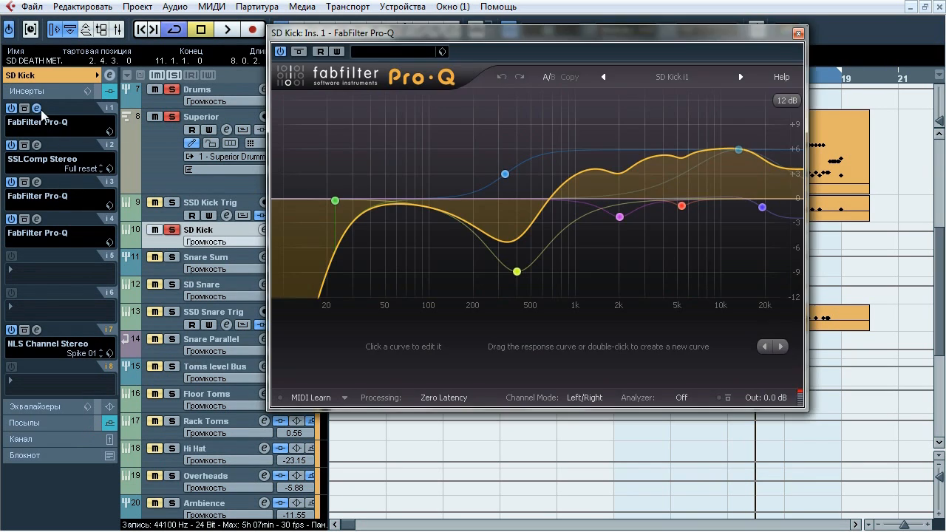
{"action": "left_click", "coordinate": [37, 182]}
{"action": "left_click", "coordinate": [37, 219]}
{"action": "left_click_drag", "start_coordinate": [405, 78], "coordinate": [328, 108]}
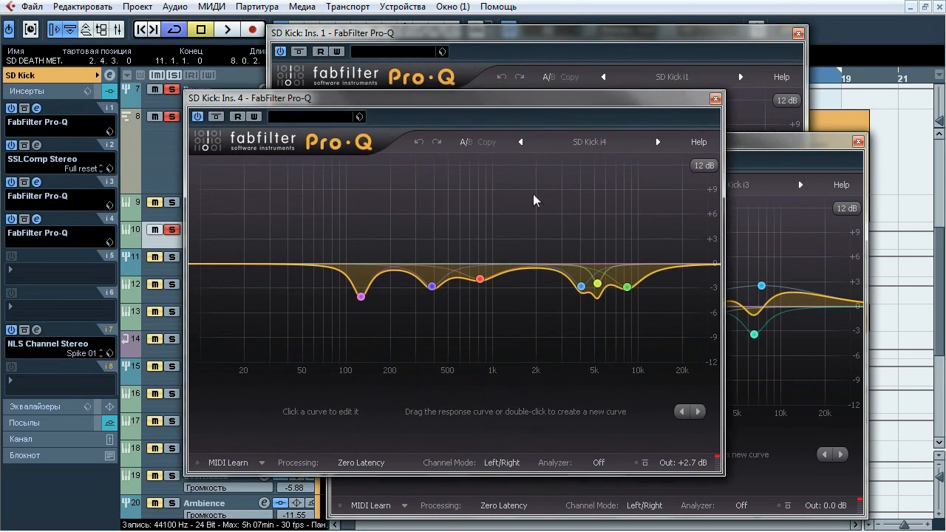
{"action": "left_click", "coordinate": [714, 99]}
{"action": "left_click", "coordinate": [856, 142]}
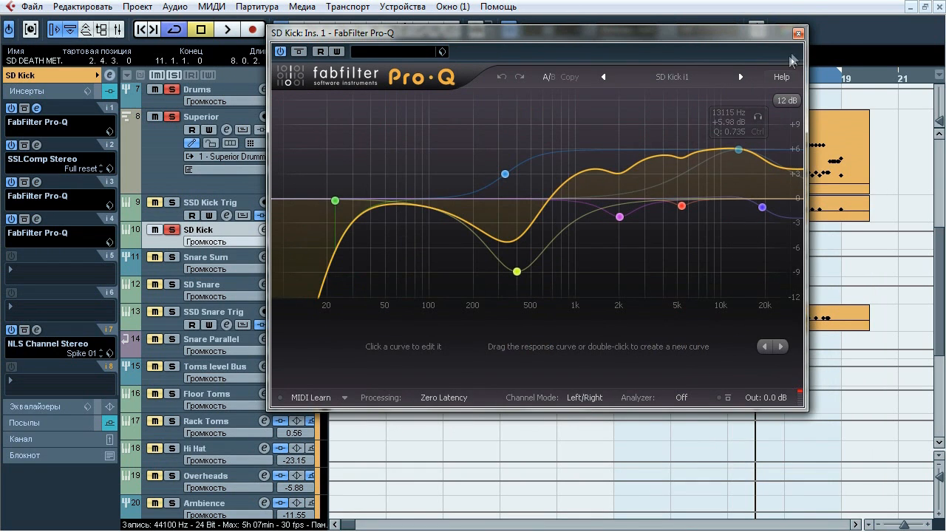
{"action": "left_click", "coordinate": [797, 34]}
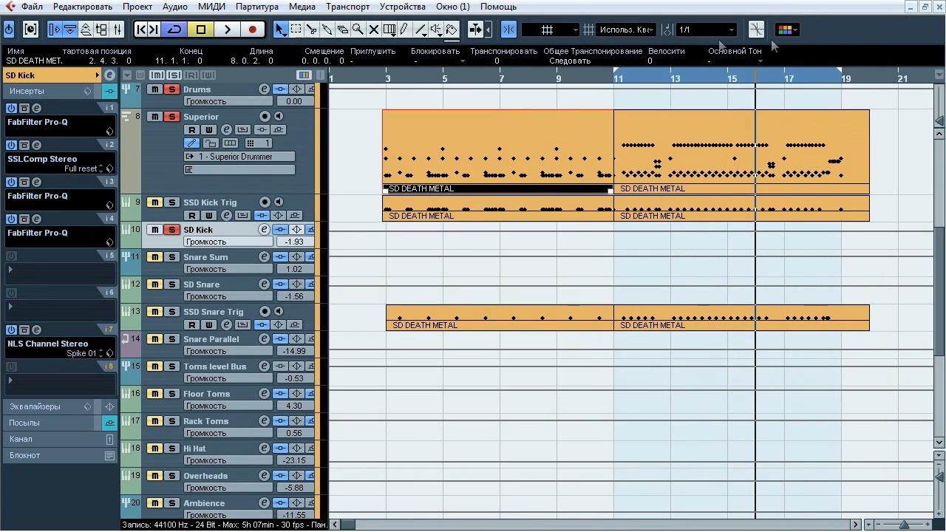
Compare the soloed SD Kick with and without the insert 1 Pro-Q during playback, then close its editor
{"action": "left_click", "coordinate": [36, 108]}
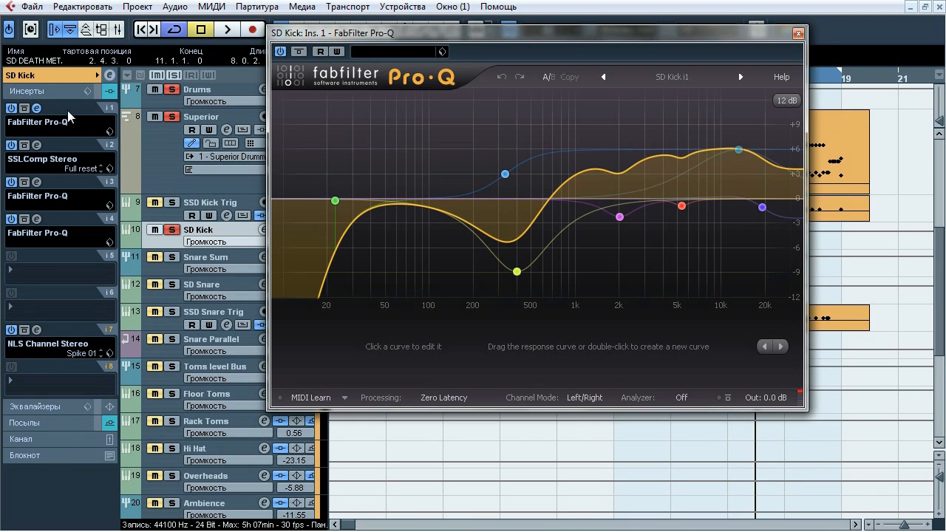
{"action": "key", "text": "space"}
{"action": "left_click", "coordinate": [300, 51]}
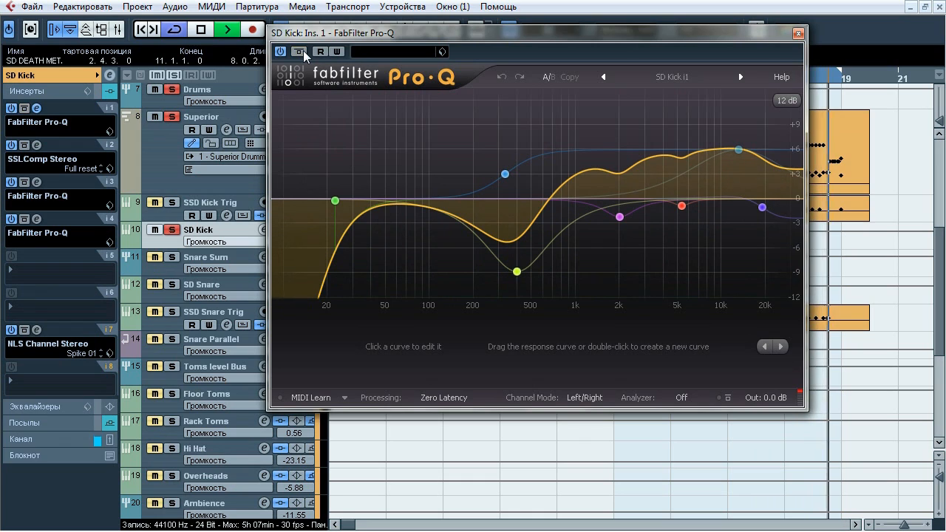
{"action": "left_click", "coordinate": [303, 51]}
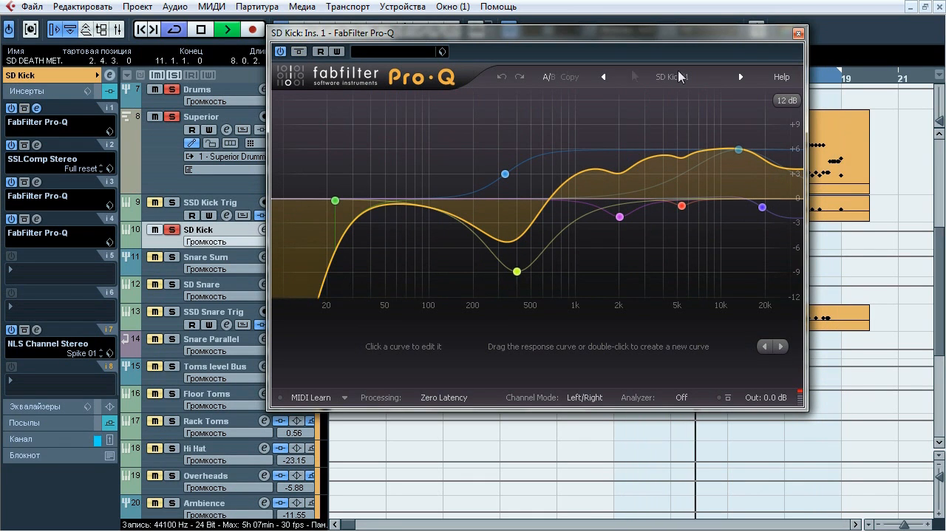
{"action": "left_click", "coordinate": [797, 33]}
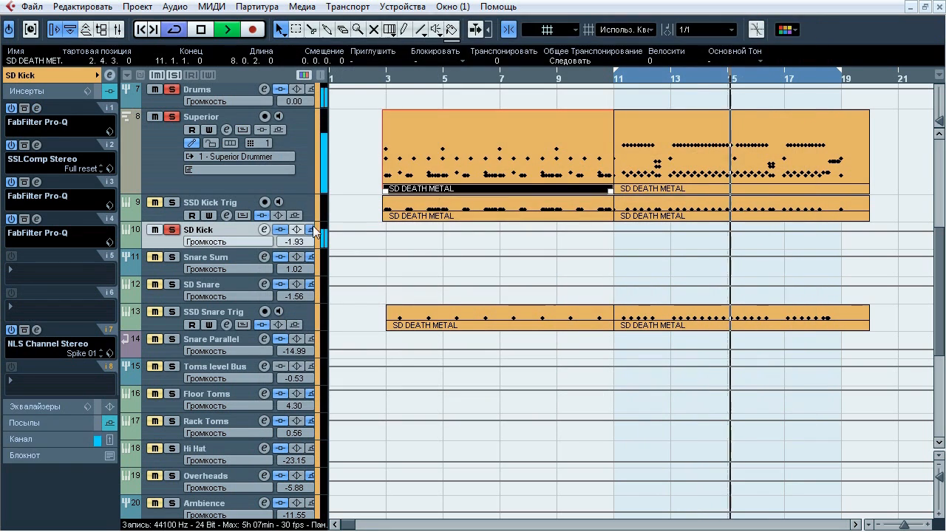
Compare SD Kick with the insert 3 Pro-Q bypassed and active during playback, then close its editor
{"action": "left_click", "coordinate": [36, 182]}
{"action": "left_click_drag", "start_coordinate": [379, 145], "coordinate": [308, 119]}
{"action": "left_click", "coordinate": [288, 134]}
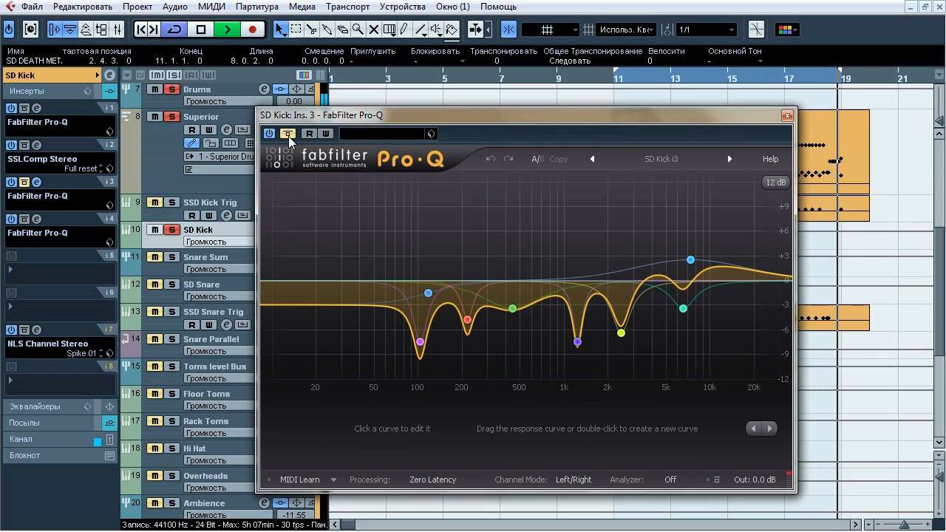
{"action": "left_click", "coordinate": [288, 134]}
{"action": "left_click", "coordinate": [289, 135]}
{"action": "left_click", "coordinate": [288, 136]}
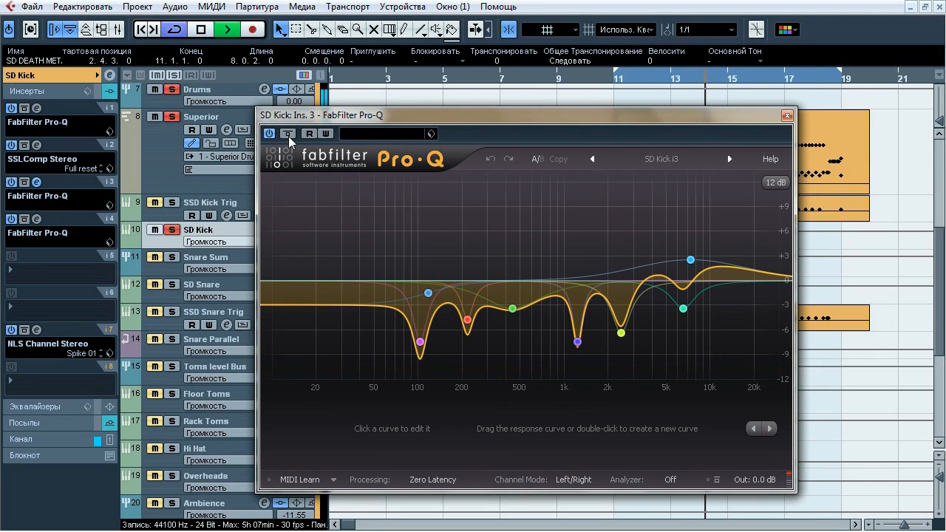
{"action": "left_click", "coordinate": [787, 117]}
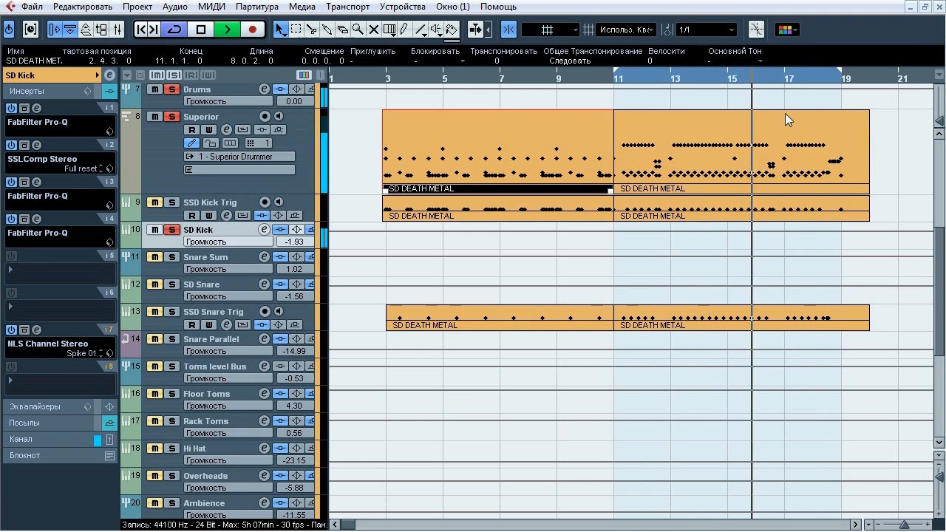
Compare SD Kick with the insert 4 Pro-Q bypassed and active, then close its editor and stop playback
{"action": "left_click", "coordinate": [37, 219]}
{"action": "left_click", "coordinate": [216, 117]}
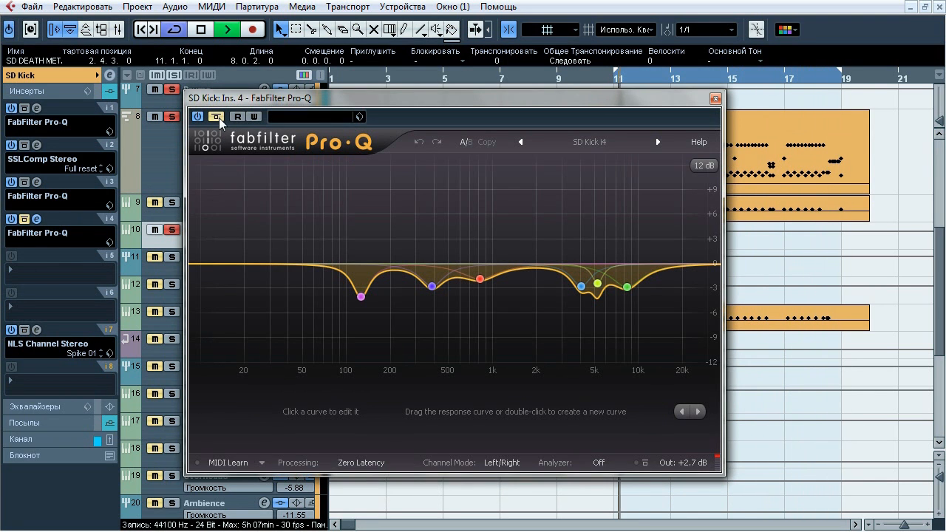
{"action": "left_click", "coordinate": [217, 117]}
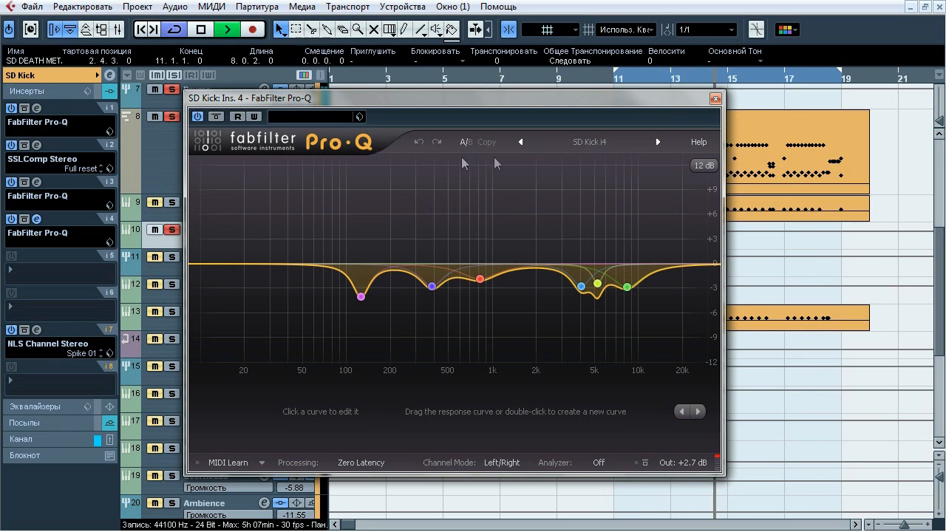
{"action": "left_click", "coordinate": [715, 99]}
{"action": "key", "text": "space"}
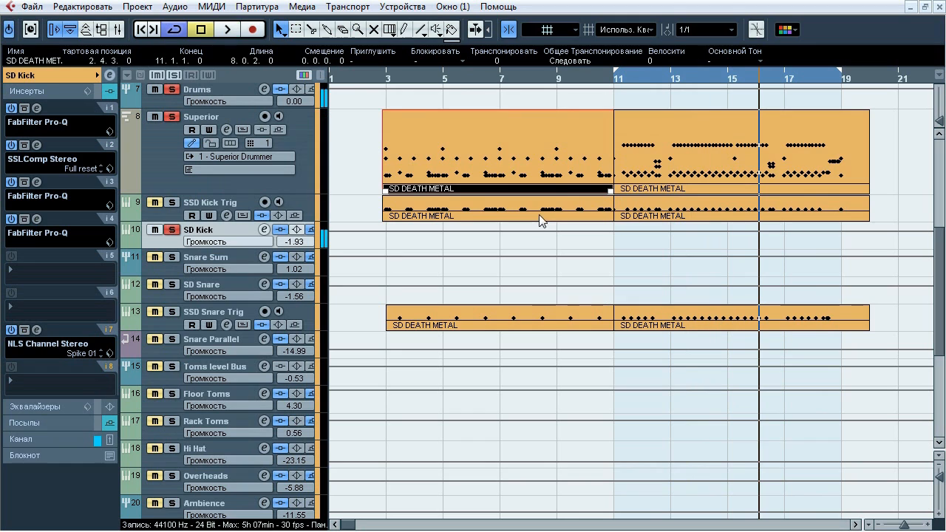
Reopen SD Kick's insert 4 Pro-Q to examine its output gain, then close it
{"action": "left_click", "coordinate": [37, 219]}
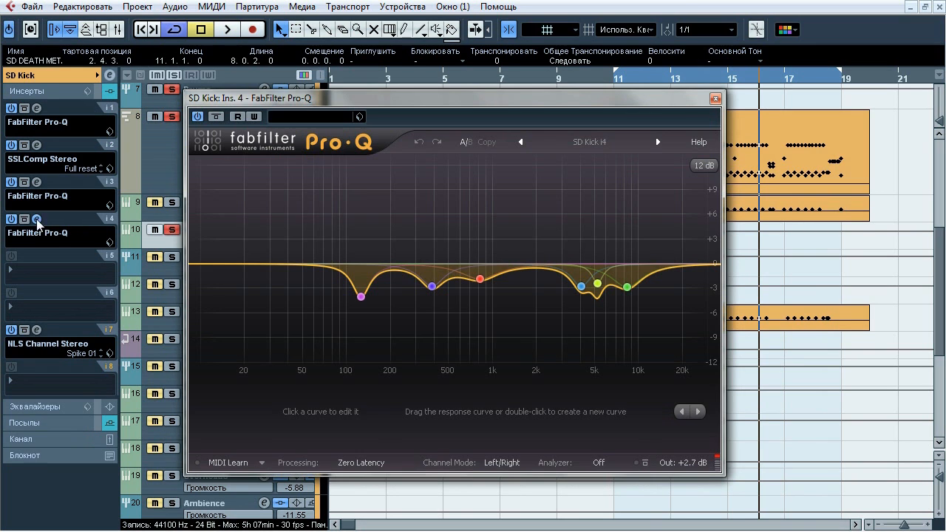
{"action": "left_click_drag", "start_coordinate": [681, 462], "coordinate": [695, 463]}
{"action": "left_click", "coordinate": [714, 99]}
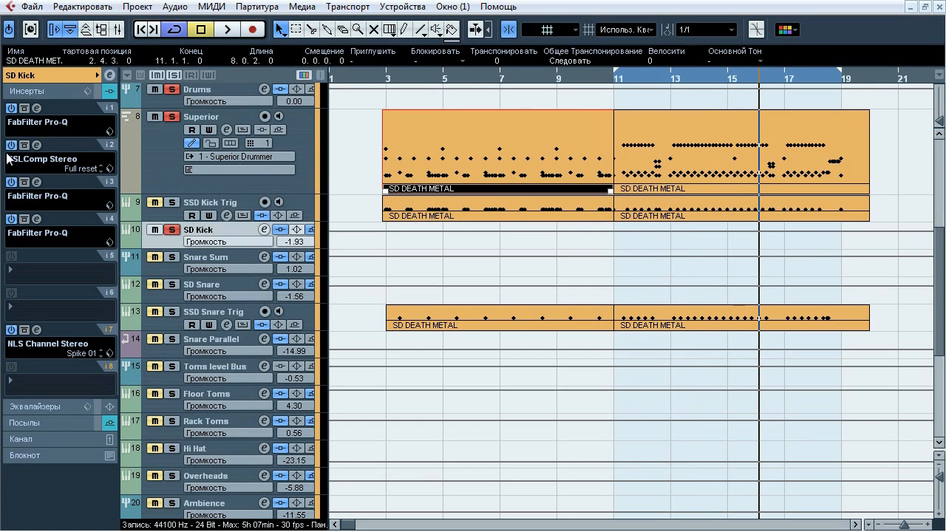
Inspect SD Kick's SSLComp Stereo insert and compare the kick with it bypassed and active, then stop playback and close it
{"action": "left_click", "coordinate": [37, 146]}
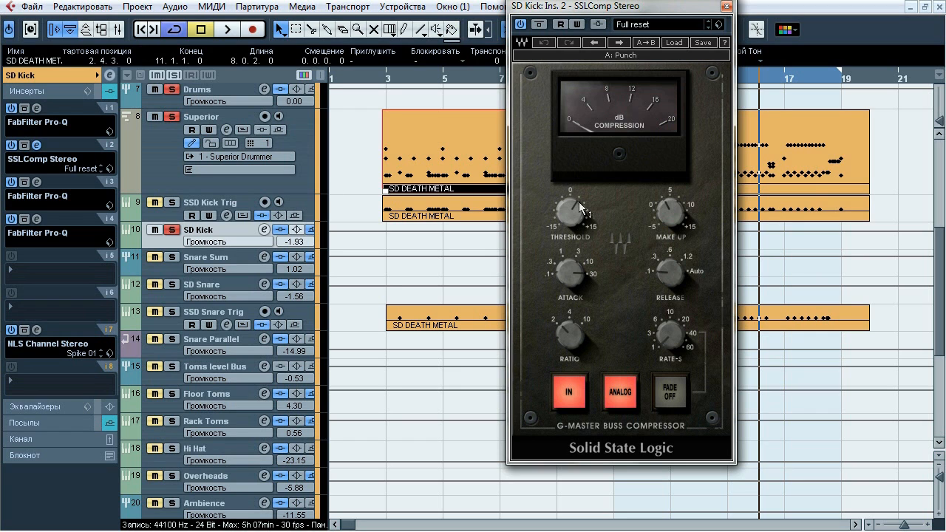
{"action": "left_click_drag", "start_coordinate": [613, 9], "coordinate": [577, 42]}
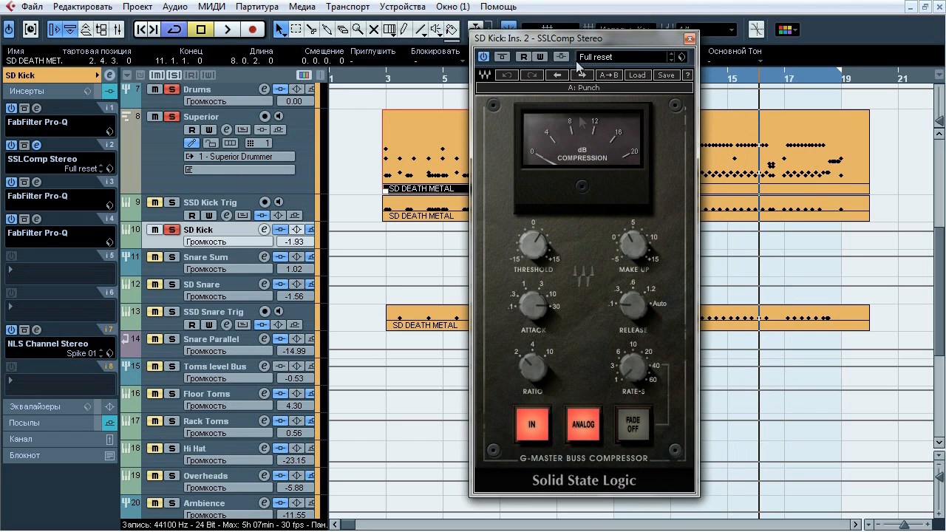
{"action": "key", "text": "space"}
{"action": "left_click", "coordinate": [503, 57]}
{"action": "left_click", "coordinate": [504, 57]}
{"action": "left_click", "coordinate": [504, 57]}
{"action": "left_click", "coordinate": [504, 57]}
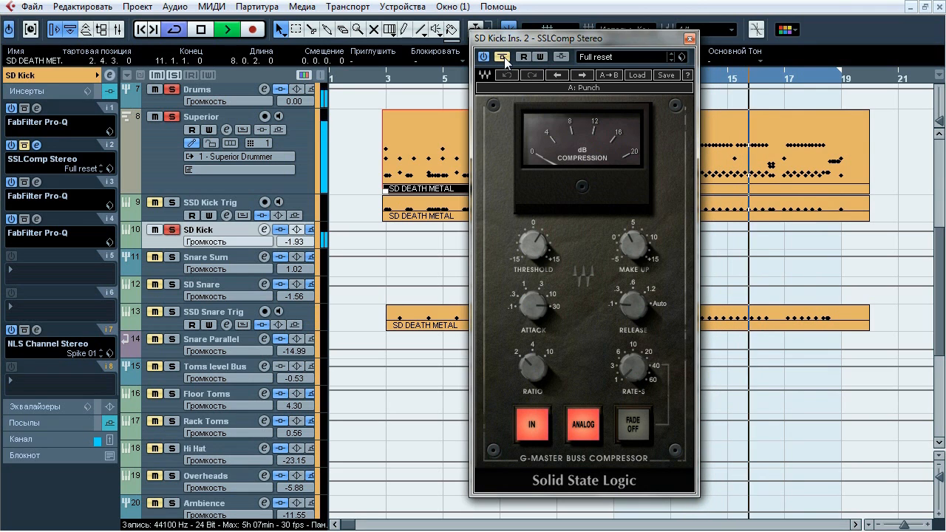
{"action": "key", "text": "space"}
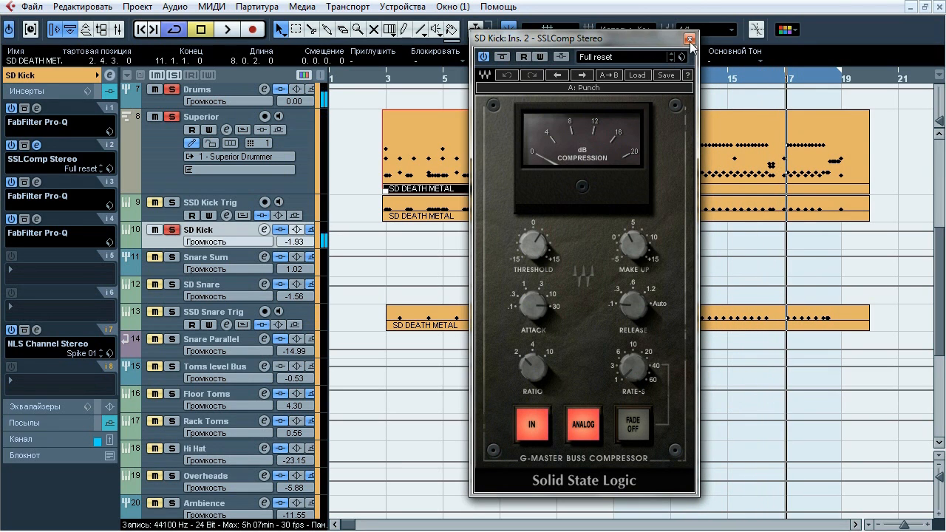
{"action": "left_click", "coordinate": [690, 39]}
Open SD Kick's insert 7 NLS Channel Stereo and compare the kick with it bypassed and active, then stop playback
{"action": "left_click", "coordinate": [37, 329]}
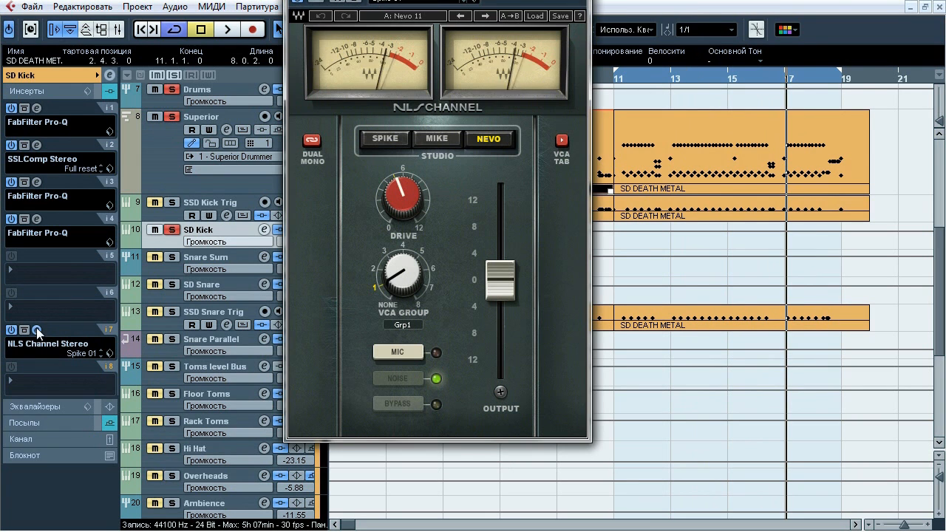
{"action": "key", "text": "space"}
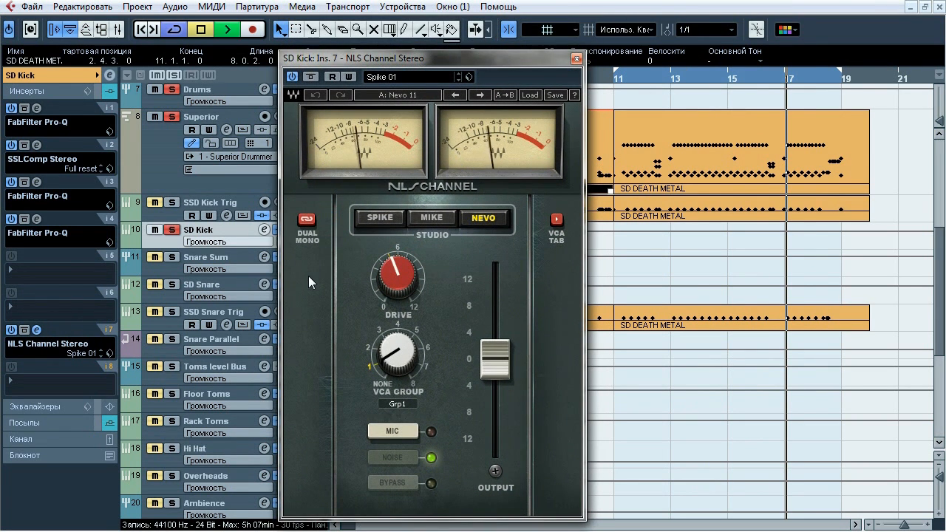
{"action": "left_click", "coordinate": [313, 76]}
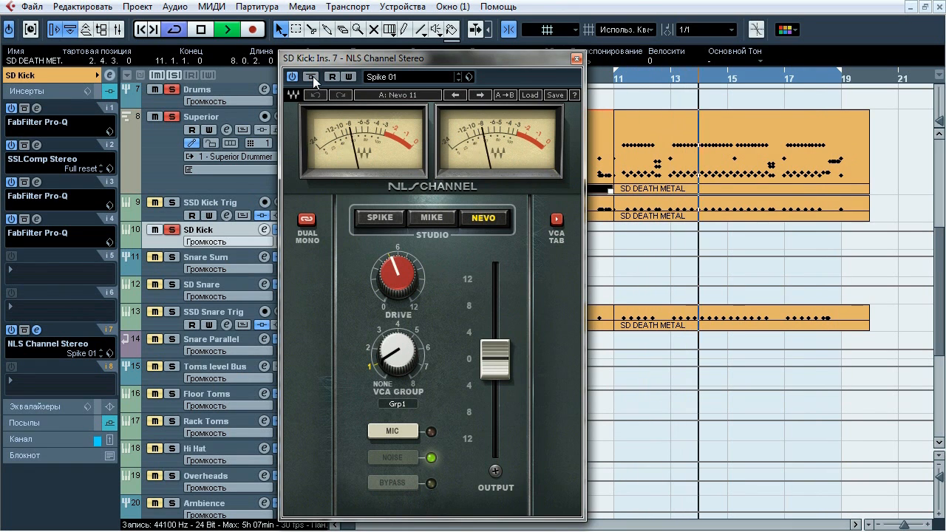
{"action": "left_click", "coordinate": [314, 78]}
{"action": "key", "text": "space"}
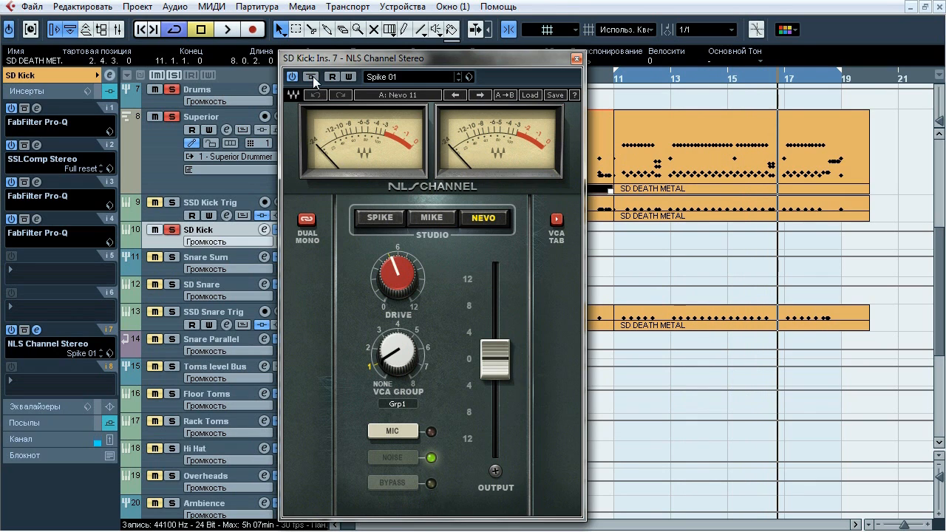
Compare the SD Kick NLS Channel's Stereo and Dual Mono modes against the channel meter, leave it in Dual Mono, then stop playback and close it
{"action": "left_click", "coordinate": [316, 218]}
{"action": "key", "text": "space"}
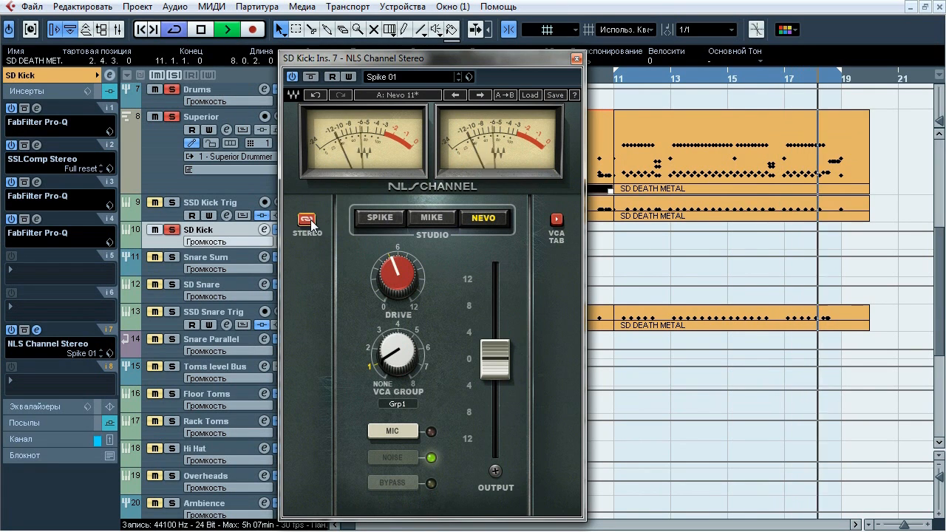
{"action": "left_click", "coordinate": [306, 220]}
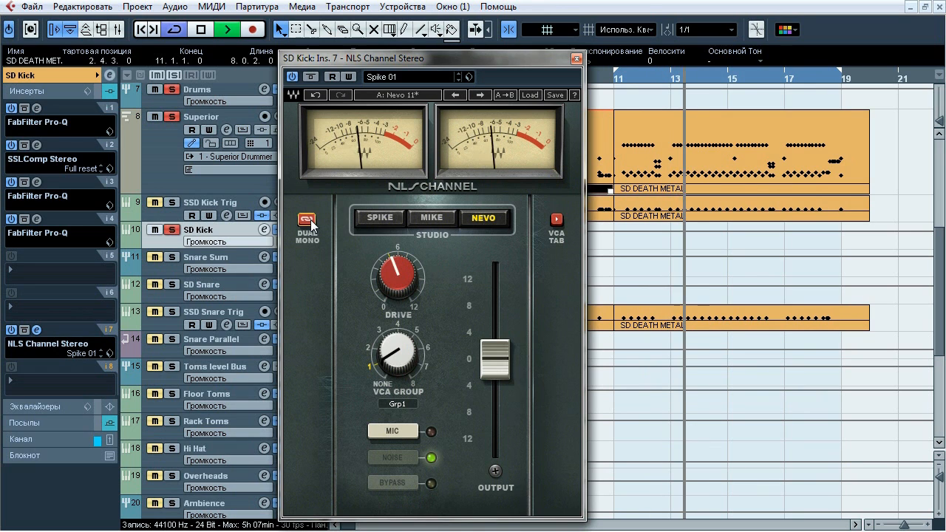
{"action": "left_click", "coordinate": [307, 221]}
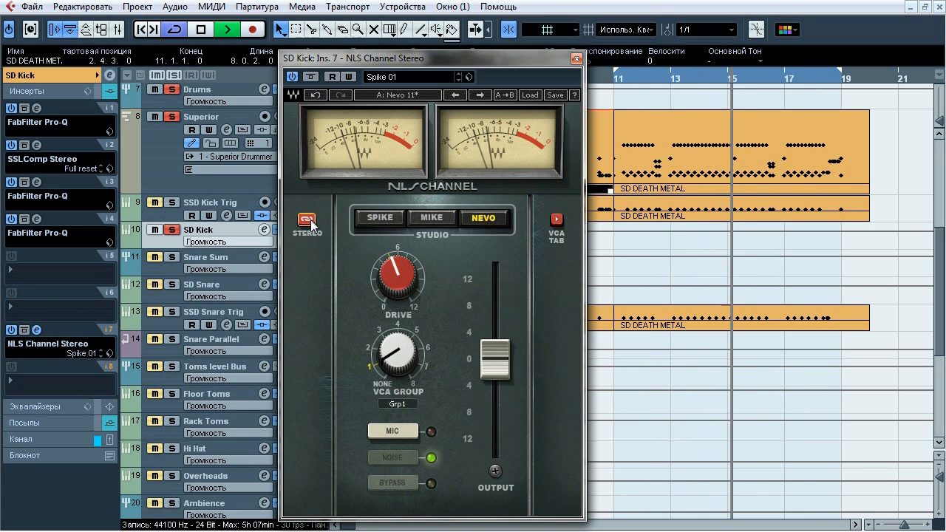
{"action": "left_click", "coordinate": [21, 439]}
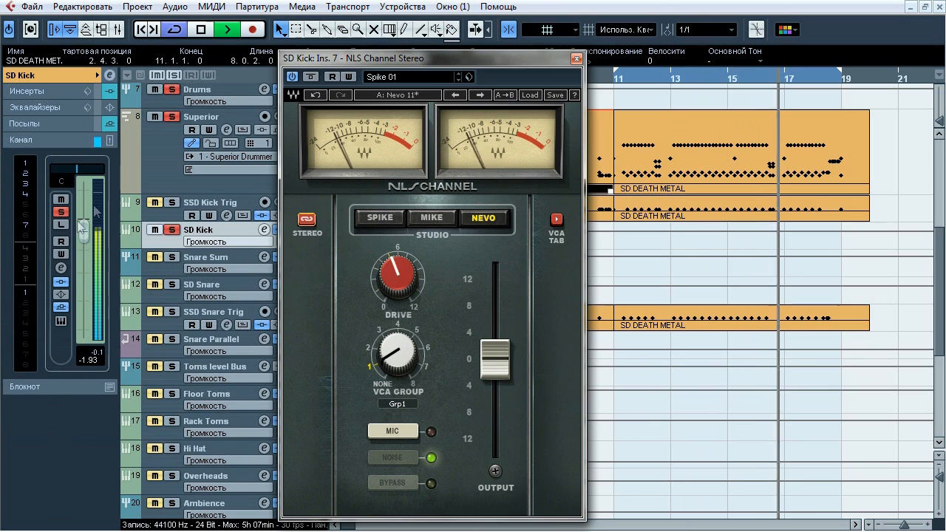
{"action": "left_click", "coordinate": [306, 220]}
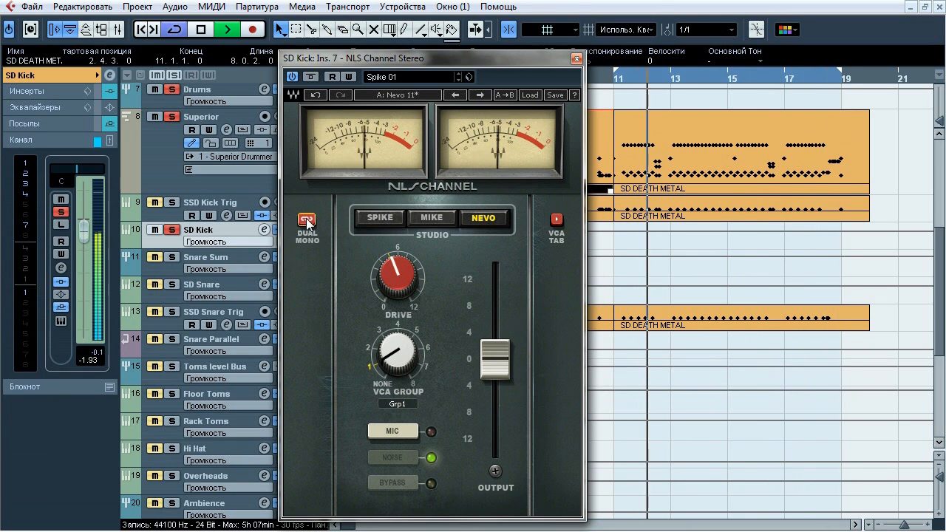
{"action": "key", "text": "space"}
{"action": "left_click", "coordinate": [576, 58]}
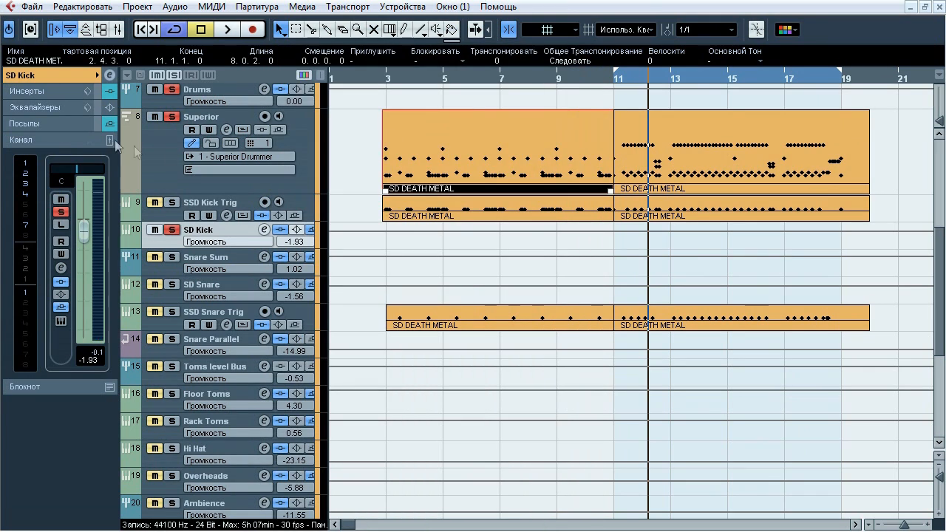
Examine SD Kick's sends, then switch the solo to SSD Kick Trig and audition that track
{"action": "left_click", "coordinate": [45, 125]}
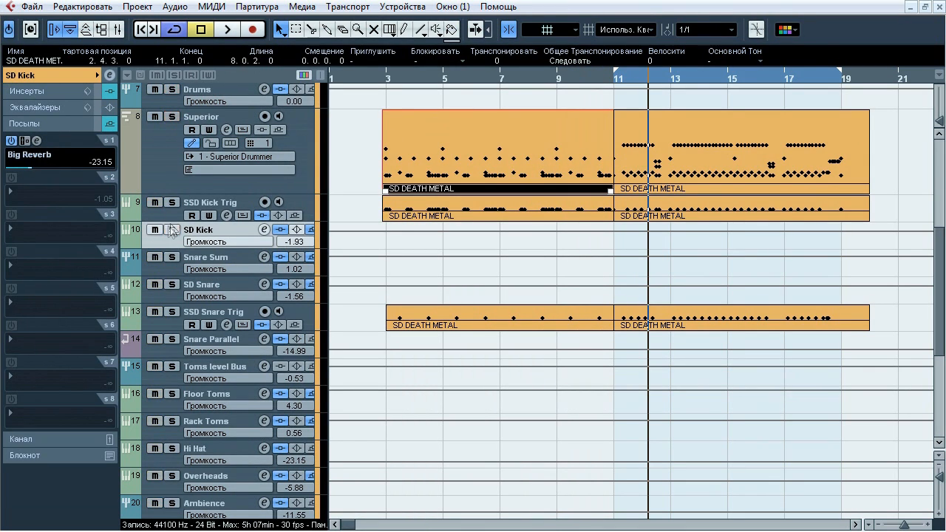
{"action": "left_click", "coordinate": [195, 208]}
{"action": "key", "text": "space"}
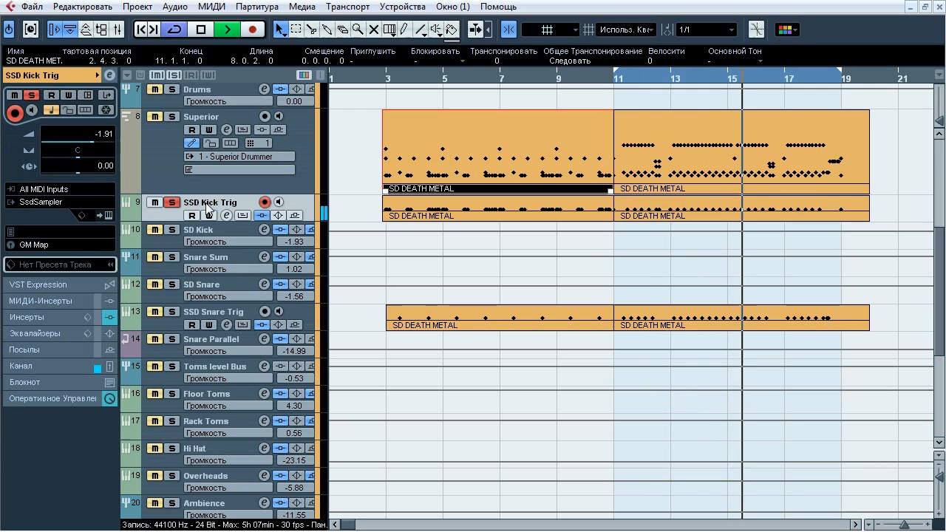
{"action": "key", "text": "space"}
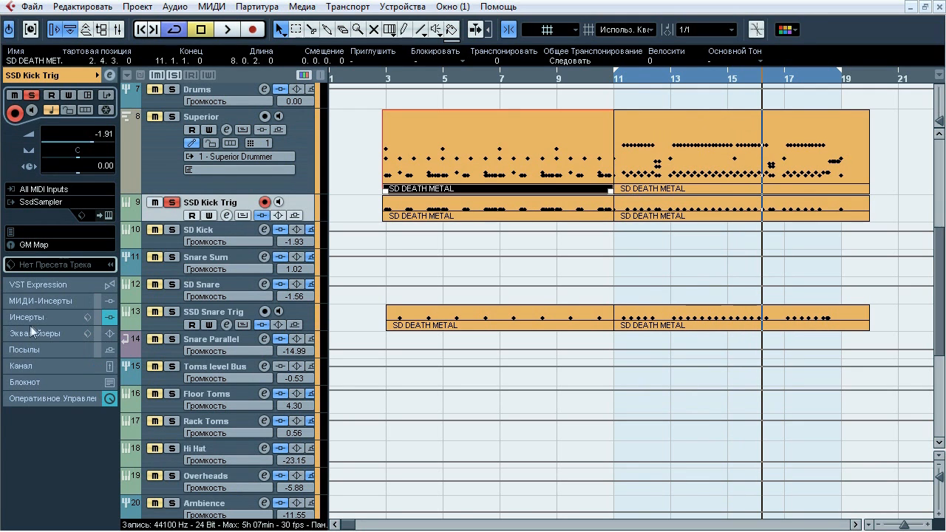
Open SSD Kick Trig's insert 1 C4 Stereo and start playback with inserts 2 to 4 bypassed
{"action": "left_click", "coordinate": [32, 319]}
{"action": "left_click", "coordinate": [36, 141]}
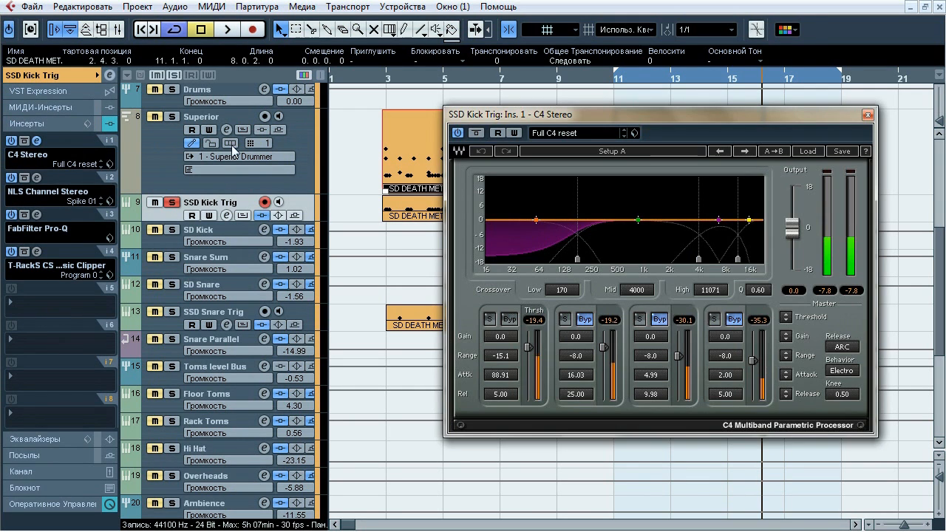
{"action": "left_click_drag", "start_coordinate": [481, 117], "coordinate": [326, 105]}
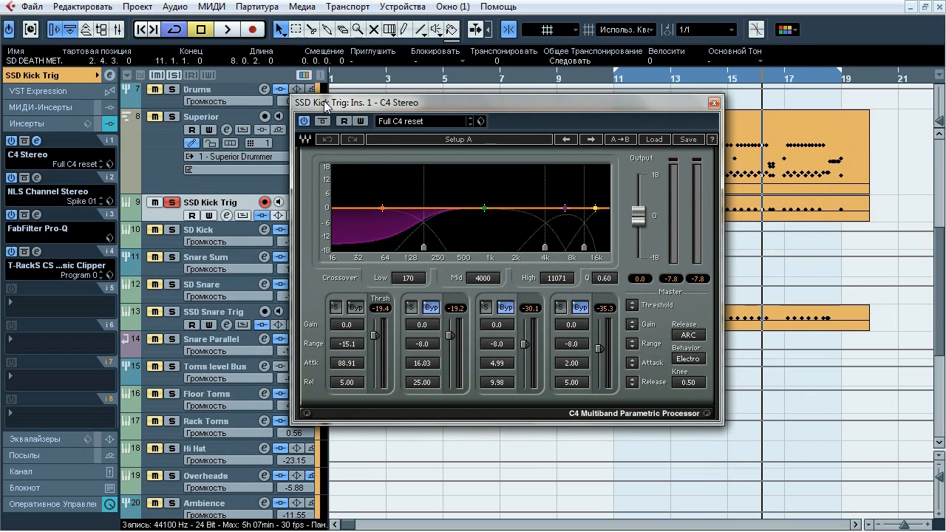
{"action": "key", "text": "space"}
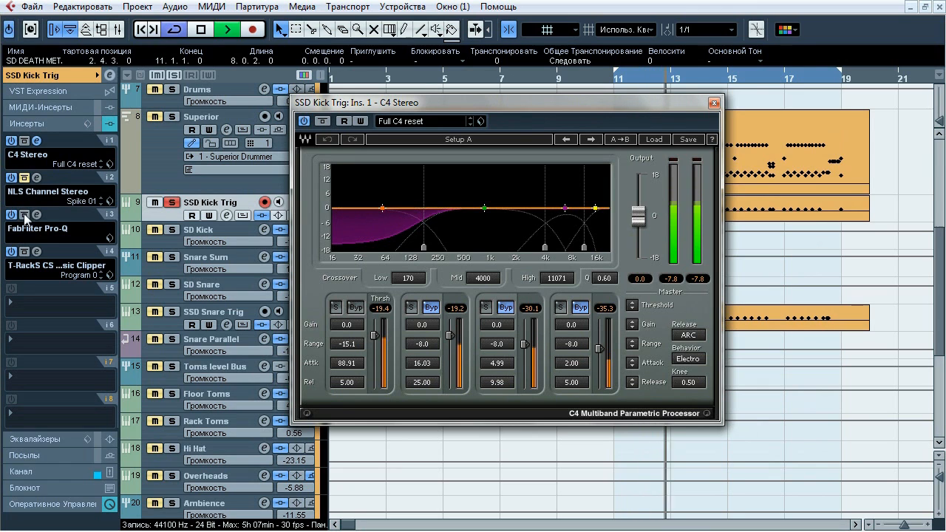
Compare SSD Kick Trig with the C4 Stereo bypassed and active, then stop playback and close its editor with the plug-in active
{"action": "left_click", "coordinate": [323, 122]}
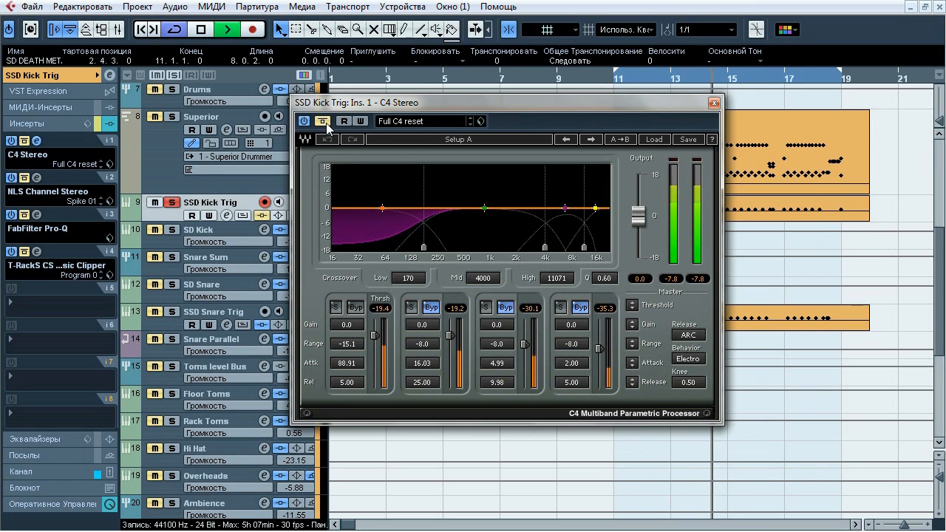
{"action": "left_click", "coordinate": [326, 127]}
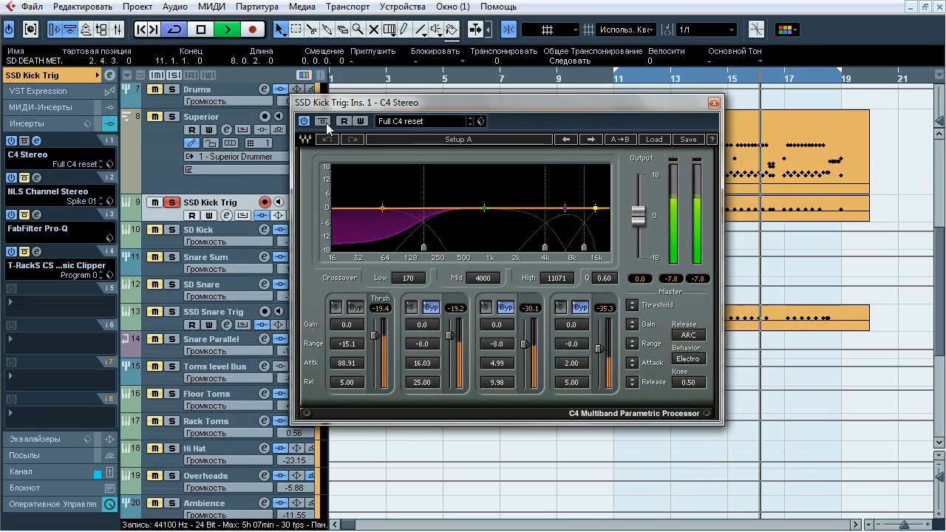
{"action": "left_click", "coordinate": [325, 127]}
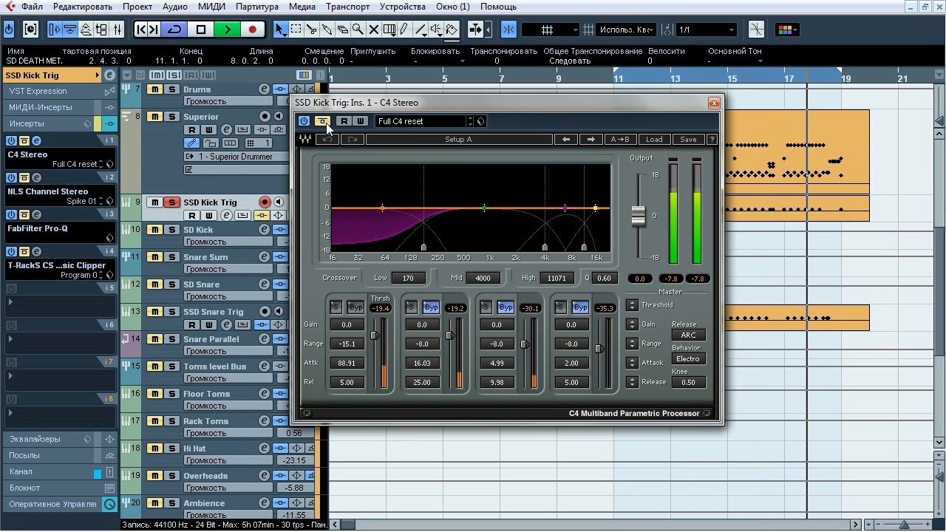
{"action": "key", "text": "space"}
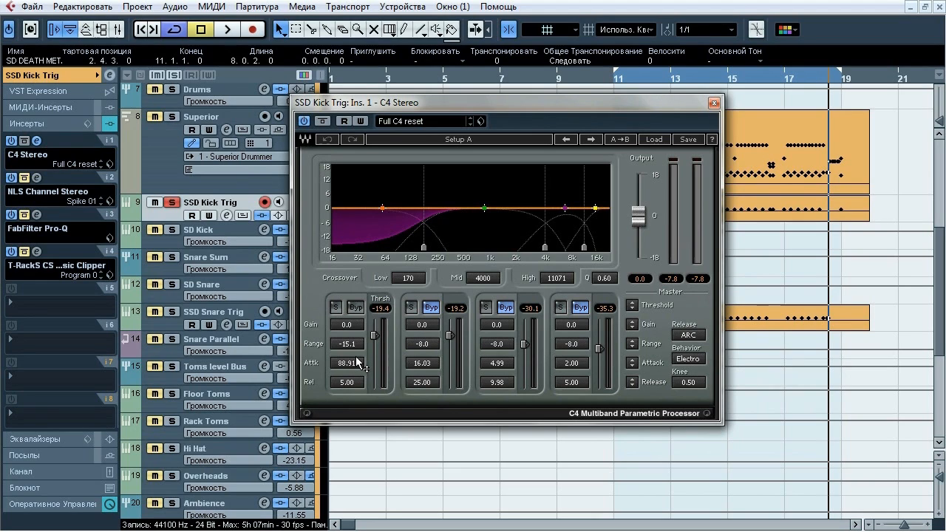
{"action": "left_click", "coordinate": [714, 104]}
Open SSD Kick Trig's insert 2 NLS Channel Stereo and compare the bypassed and active sound during playback, leaving it active
{"action": "left_click", "coordinate": [36, 178]}
{"action": "left_click_drag", "start_coordinate": [307, 218], "coordinate": [306, 110]}
{"action": "left_click_drag", "start_coordinate": [304, 112], "coordinate": [350, 62]}
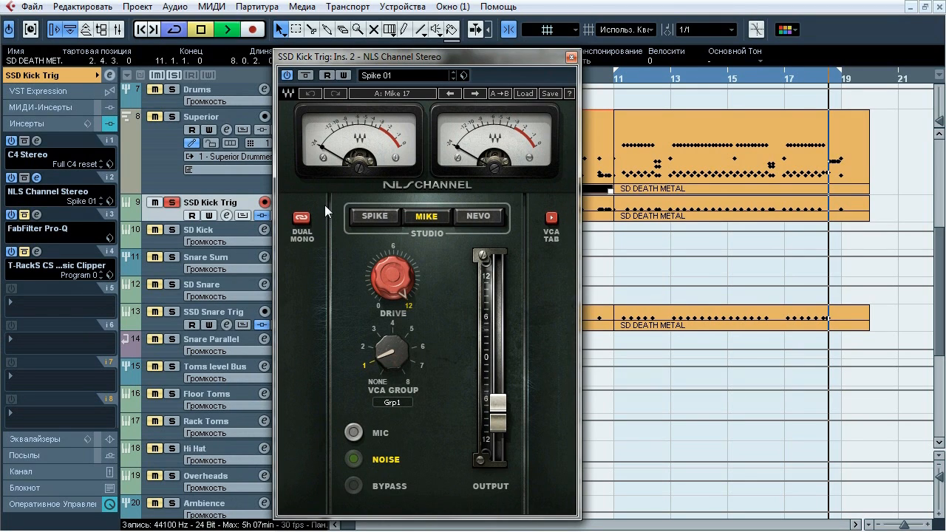
{"action": "left_click", "coordinate": [305, 77]}
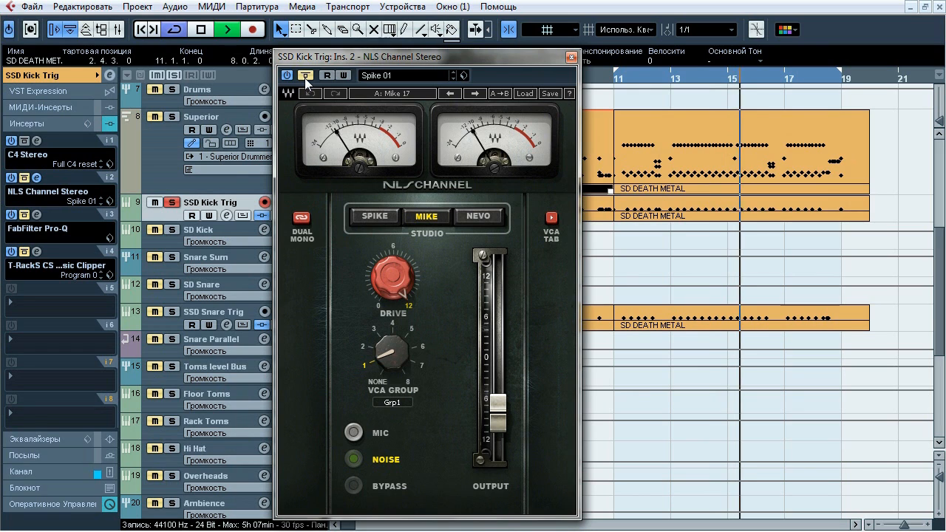
{"action": "left_click", "coordinate": [305, 76]}
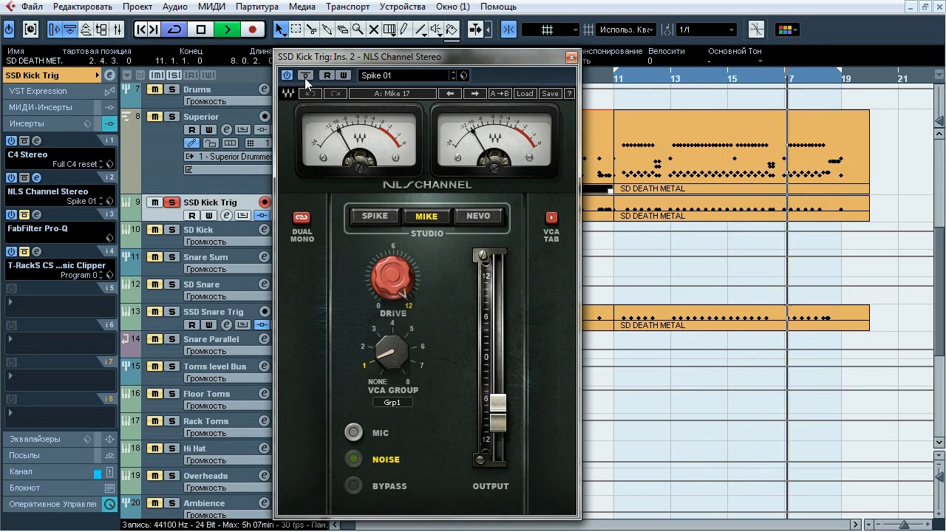
Compare Stereo and Dual Mono modes in SSD Kick Trig's NLS Channel against the channel meter, leave Dual Mono on, then stop playback and close it
{"action": "left_click", "coordinate": [302, 219]}
{"action": "left_click", "coordinate": [302, 219]}
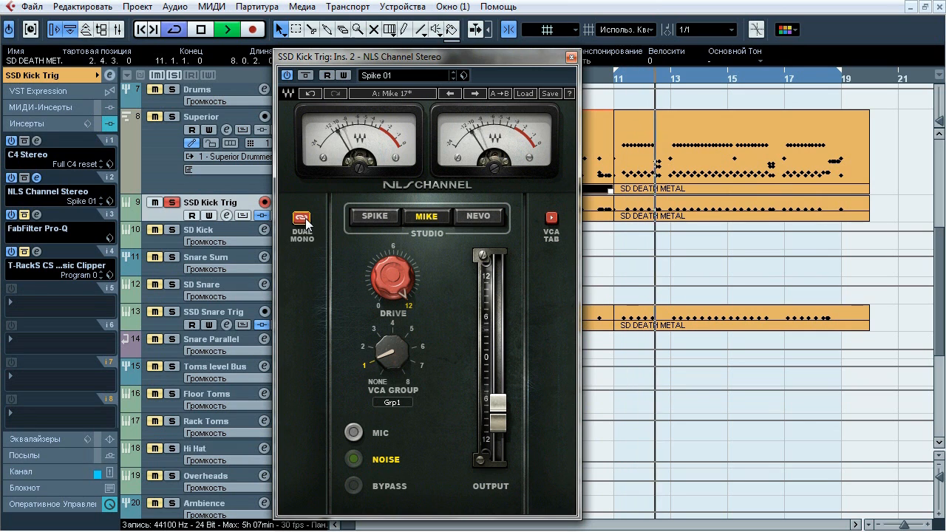
{"action": "left_click", "coordinate": [302, 219]}
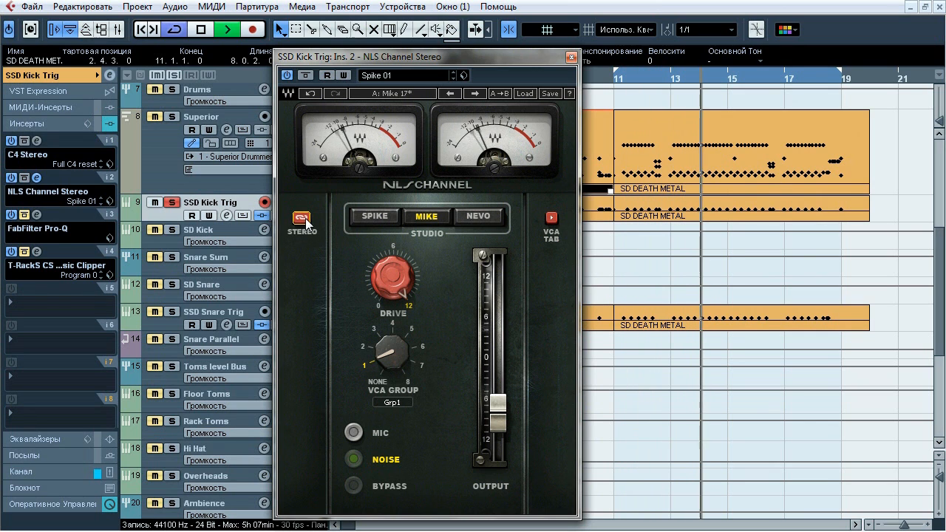
{"action": "left_click", "coordinate": [303, 219]}
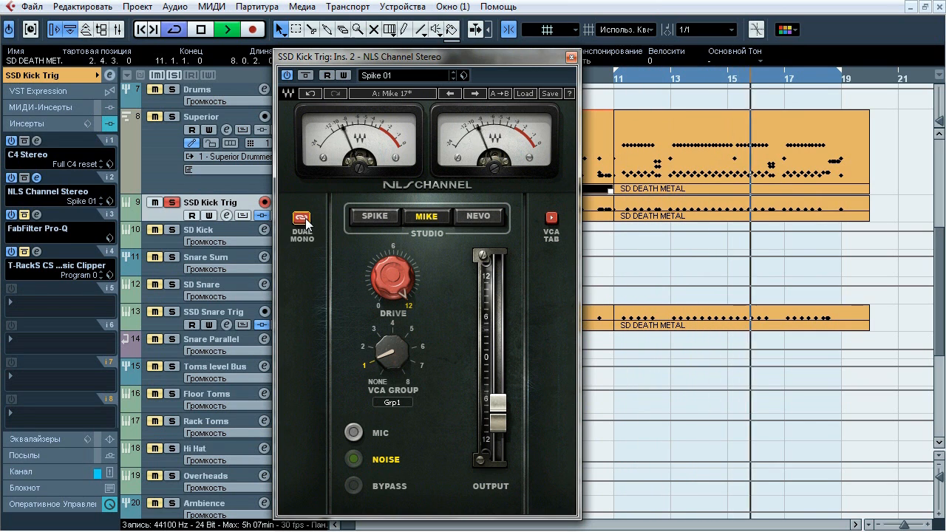
{"action": "left_click", "coordinate": [60, 470]}
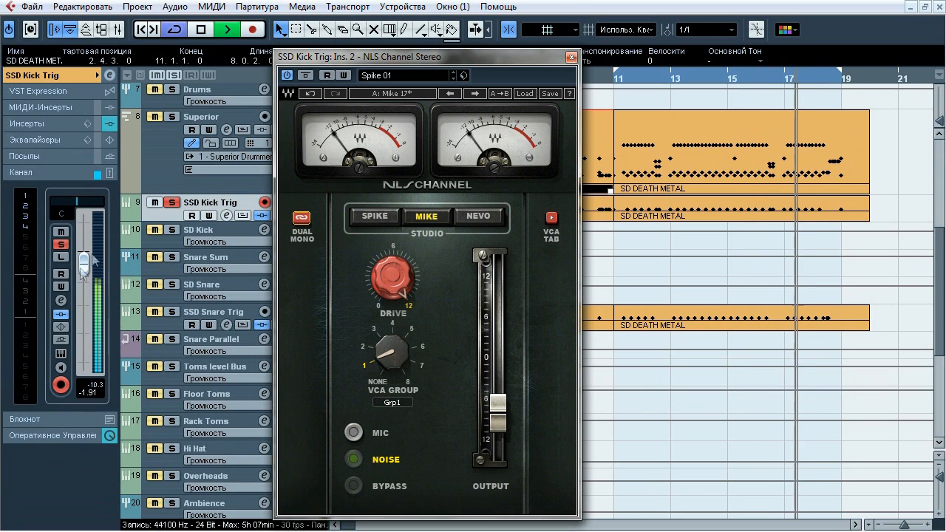
{"action": "left_click", "coordinate": [303, 218]}
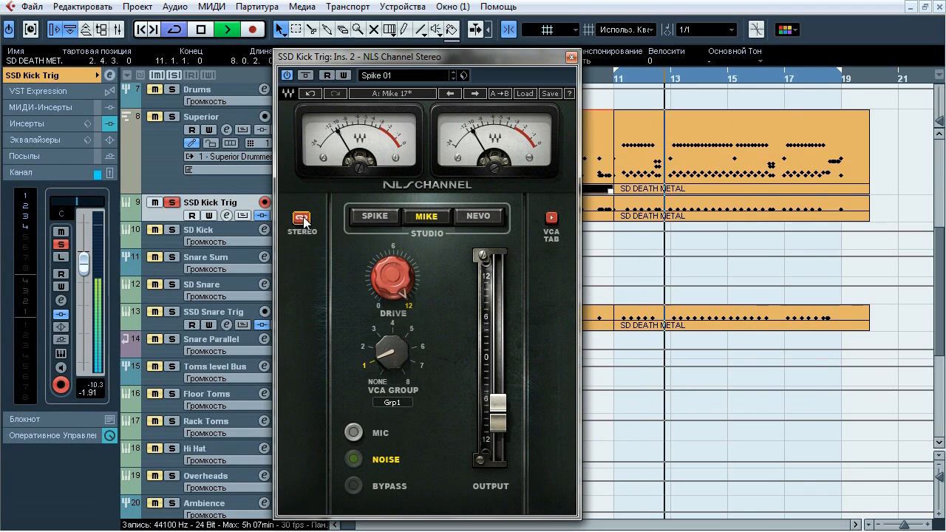
{"action": "left_click", "coordinate": [303, 219]}
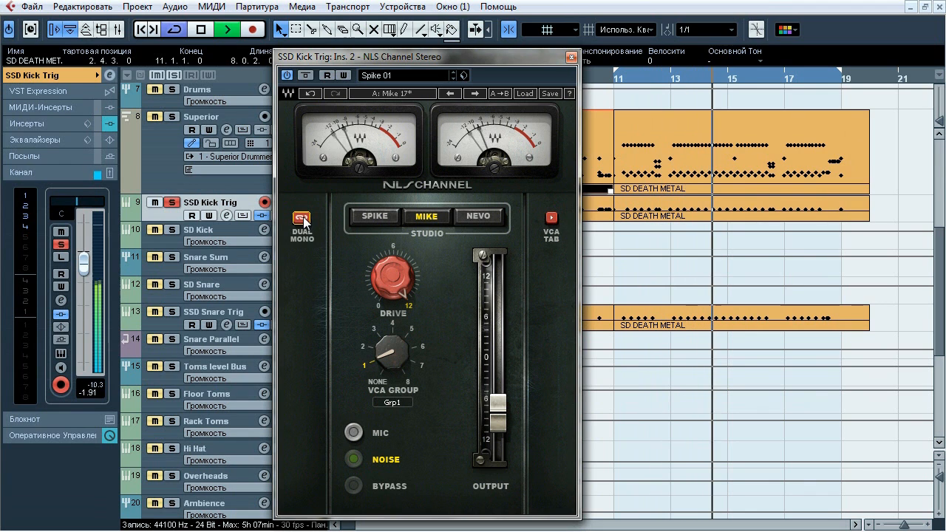
{"action": "key", "text": "space"}
{"action": "left_click", "coordinate": [570, 57]}
Activate SSD Kick Trig's insert 3 FabFilter Pro-Q and examine its EQ curve in the editor during playback
{"action": "left_click", "coordinate": [44, 122]}
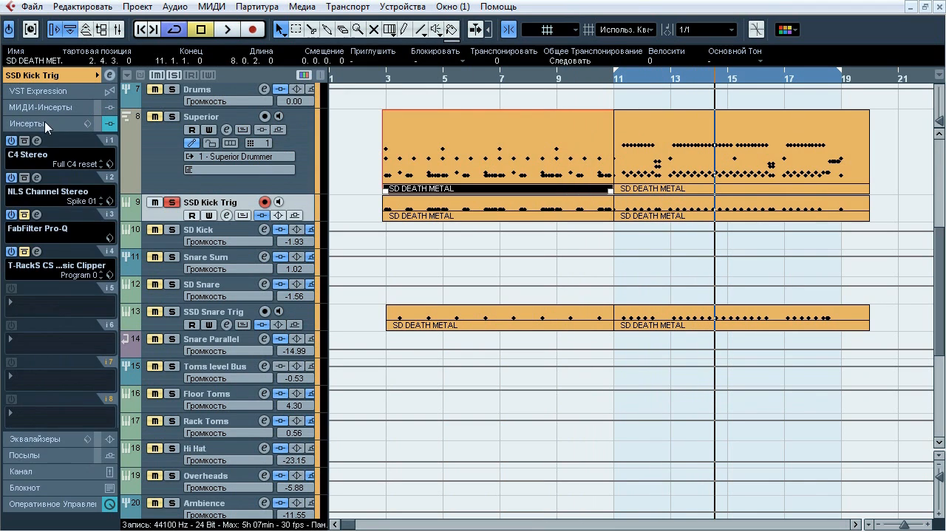
{"action": "left_click", "coordinate": [38, 214]}
{"action": "left_click", "coordinate": [25, 215]}
{"action": "left_click_drag", "start_coordinate": [450, 3], "coordinate": [293, 30]}
{"action": "mouse_move", "coordinate": [598, 253]}
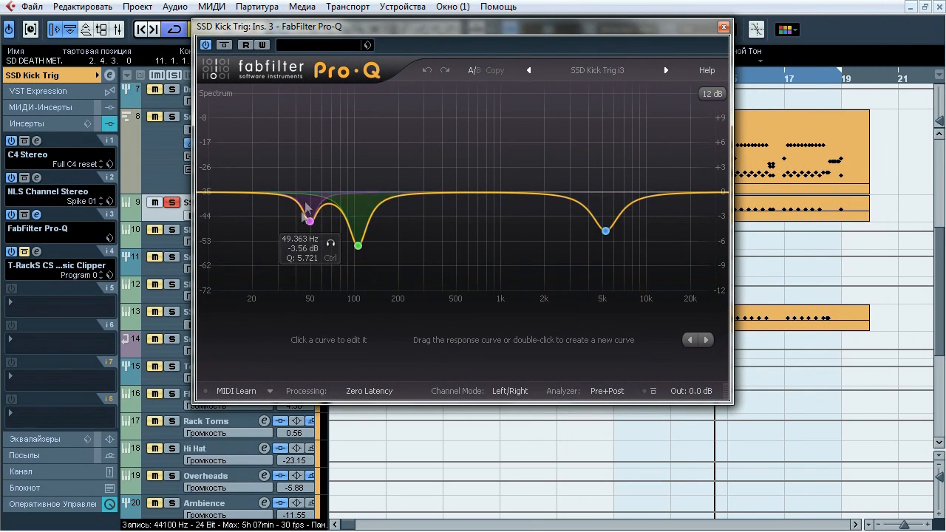
{"action": "key", "text": "space"}
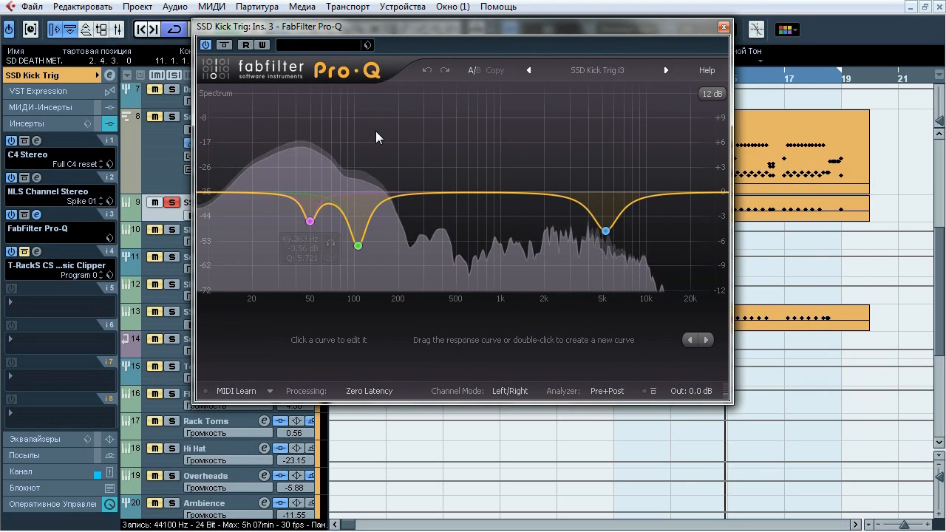
Audition the Pro-Q cut bands at about 49 Hz, 105 Hz and 5223 Hz one by one in isolation
{"action": "left_click", "coordinate": [329, 244]}
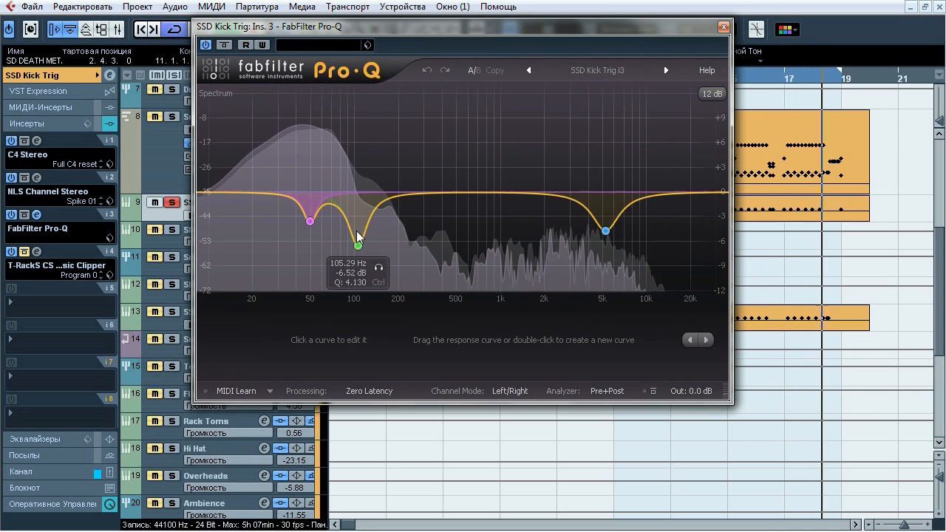
{"action": "left_click", "coordinate": [380, 269]}
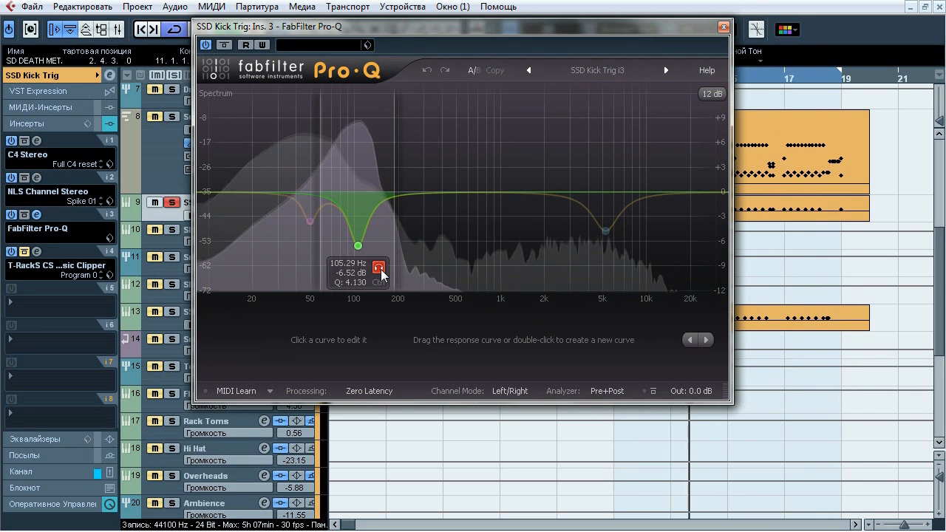
{"action": "left_click", "coordinate": [630, 255]}
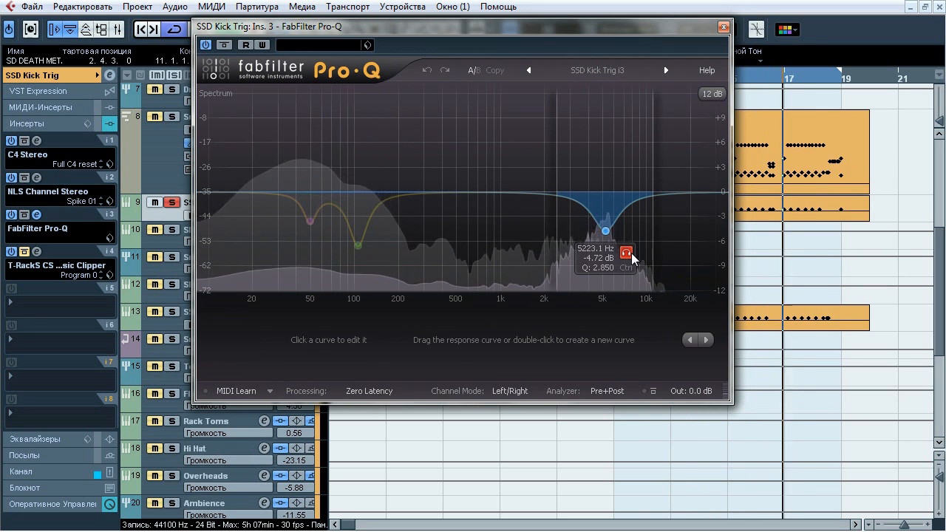
End the Pro-Q band audition, compare the whole EQ bypassed and active, leave it active, then stop playback and close it
{"action": "left_click", "coordinate": [630, 255]}
{"action": "left_click", "coordinate": [224, 45]}
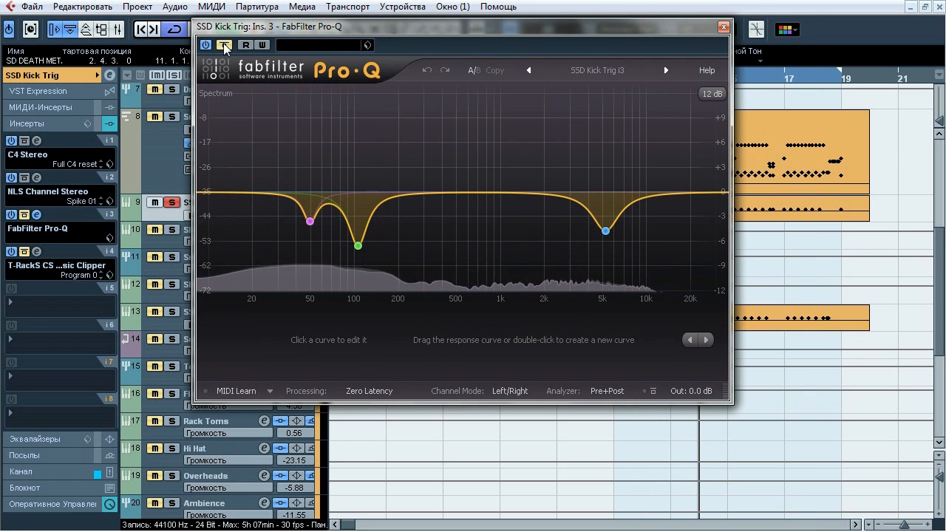
{"action": "left_click", "coordinate": [223, 45]}
{"action": "key", "text": "space"}
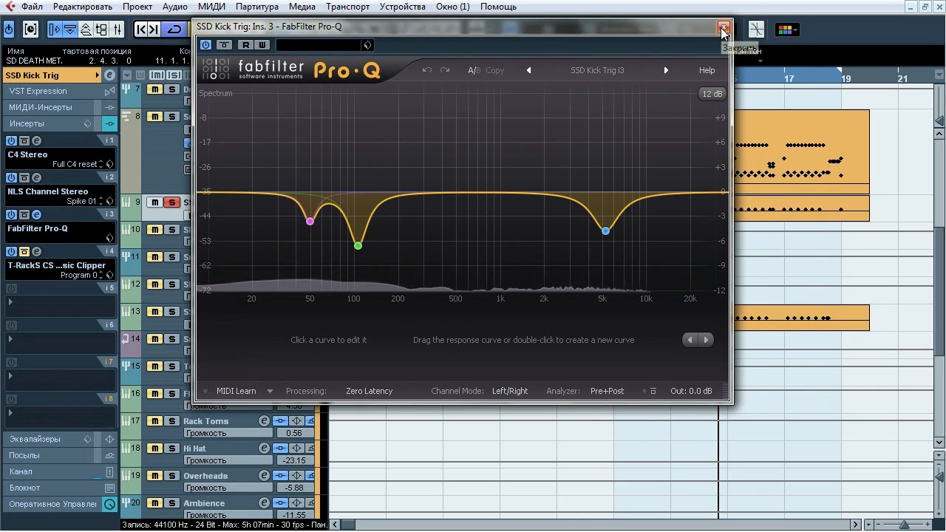
{"action": "left_click", "coordinate": [723, 27]}
Open SSD Kick Trig's insert 4 T-RackS CS Classic Clipper, activate it and compare the bypassed and active sound during playback
{"action": "left_click", "coordinate": [43, 252]}
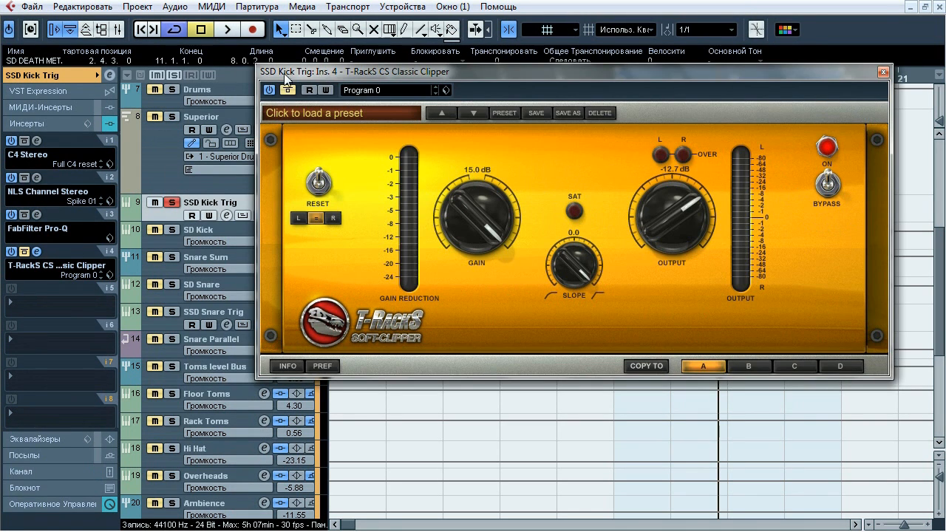
{"action": "left_click_drag", "start_coordinate": [328, 73], "coordinate": [274, 87]}
{"action": "key", "text": "space"}
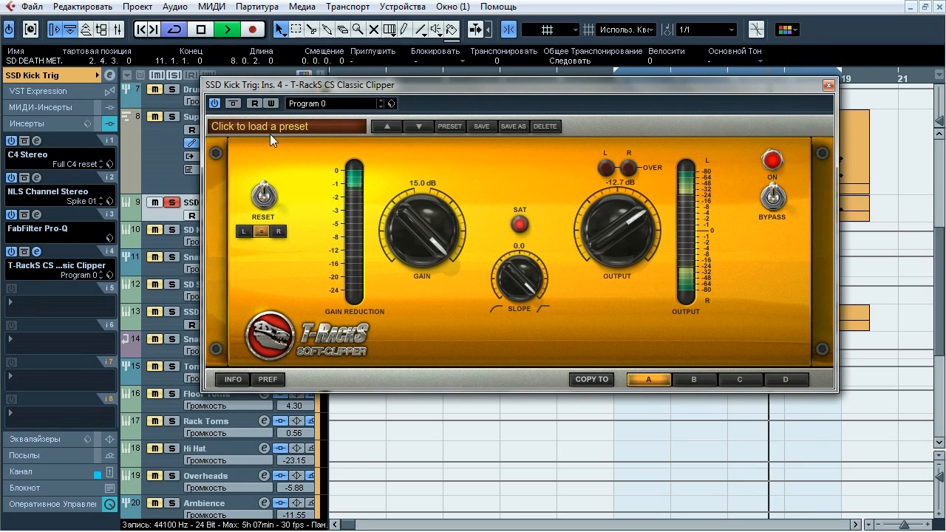
{"action": "left_click", "coordinate": [233, 104]}
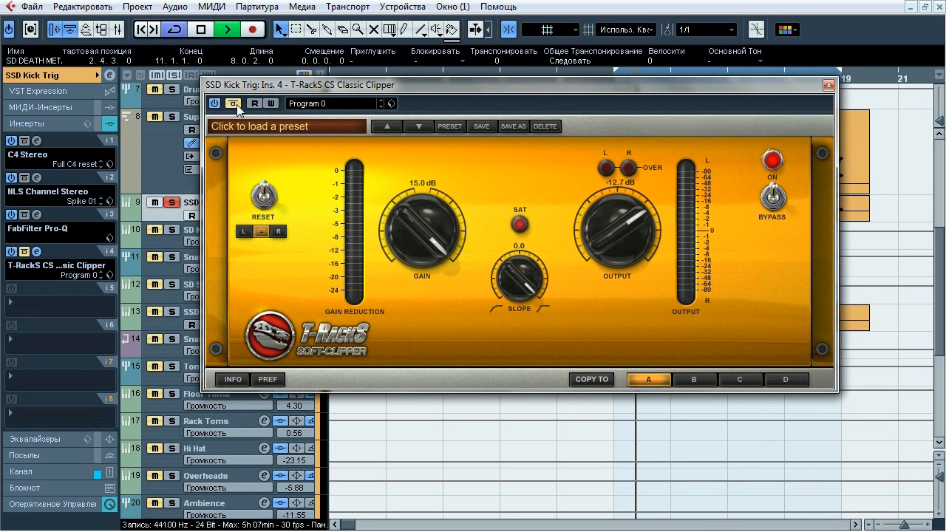
{"action": "left_click", "coordinate": [233, 103]}
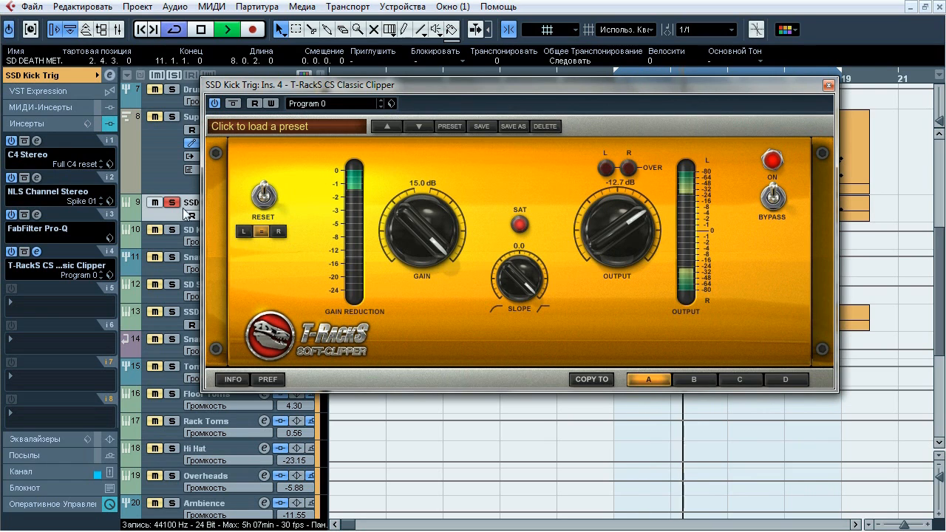
{"action": "left_click", "coordinate": [66, 473]}
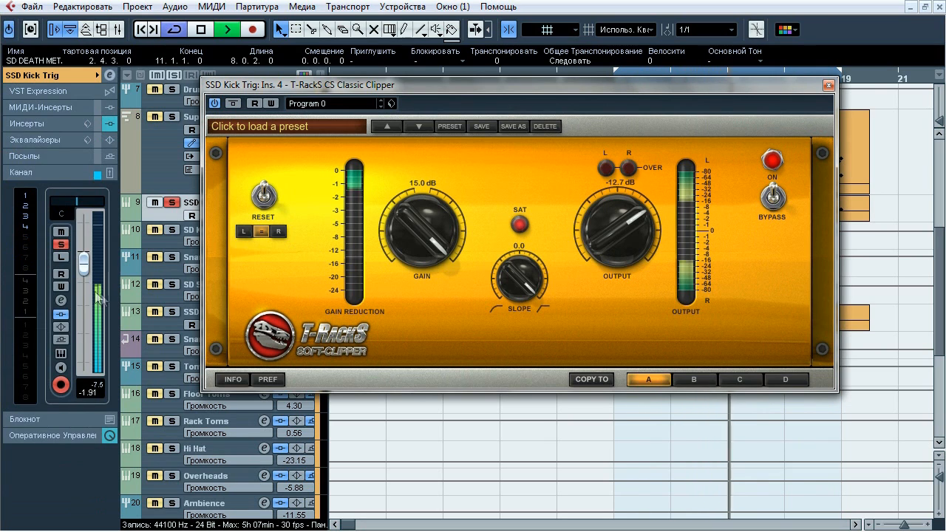
{"action": "left_click", "coordinate": [233, 104]}
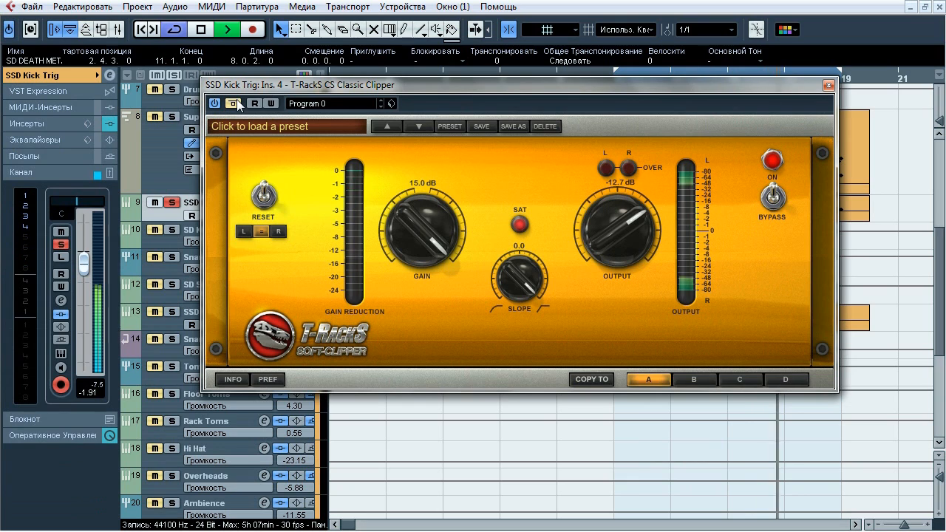
{"action": "left_click", "coordinate": [236, 101]}
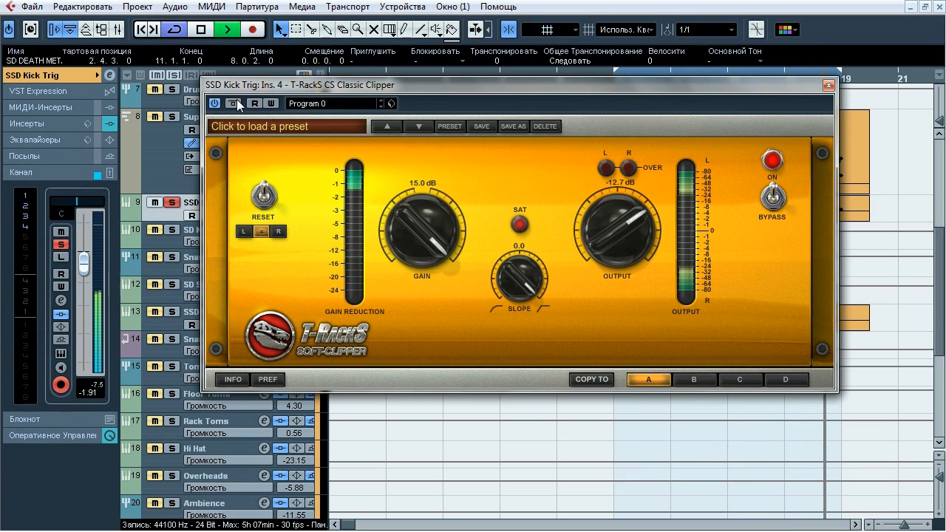
{"action": "left_click", "coordinate": [235, 102]}
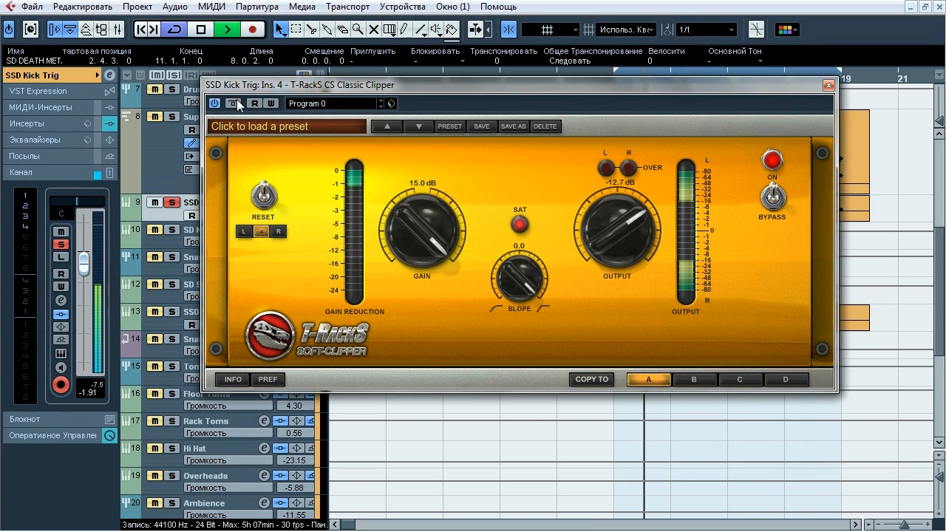
{"action": "key", "text": "space"}
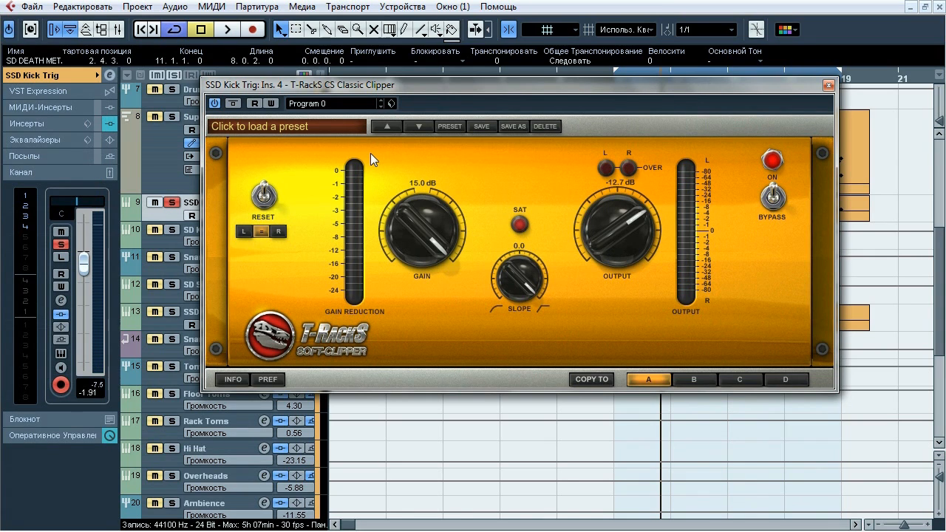
{"action": "left_click", "coordinate": [828, 87]}
Unsolo SSD Kick Trig, then select and solo the SD Snare track
{"action": "left_click", "coordinate": [176, 203]}
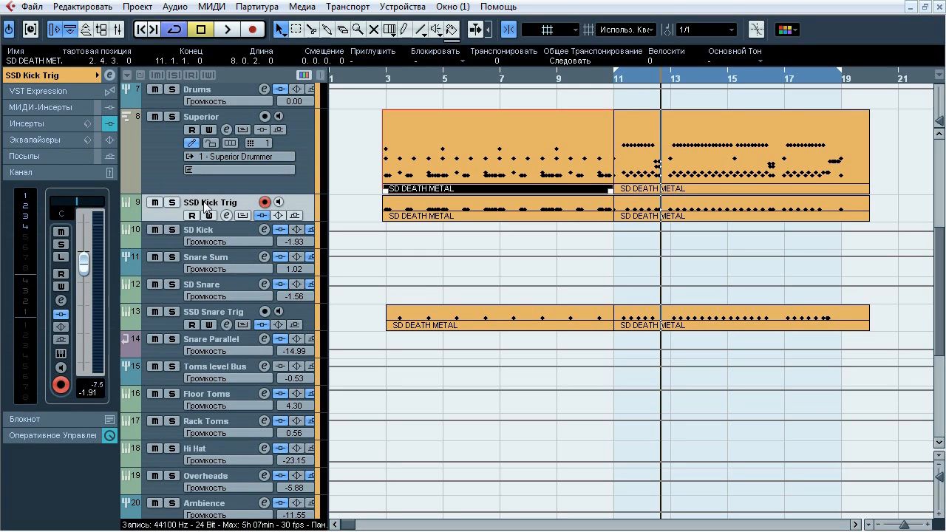
{"action": "left_click", "coordinate": [201, 284]}
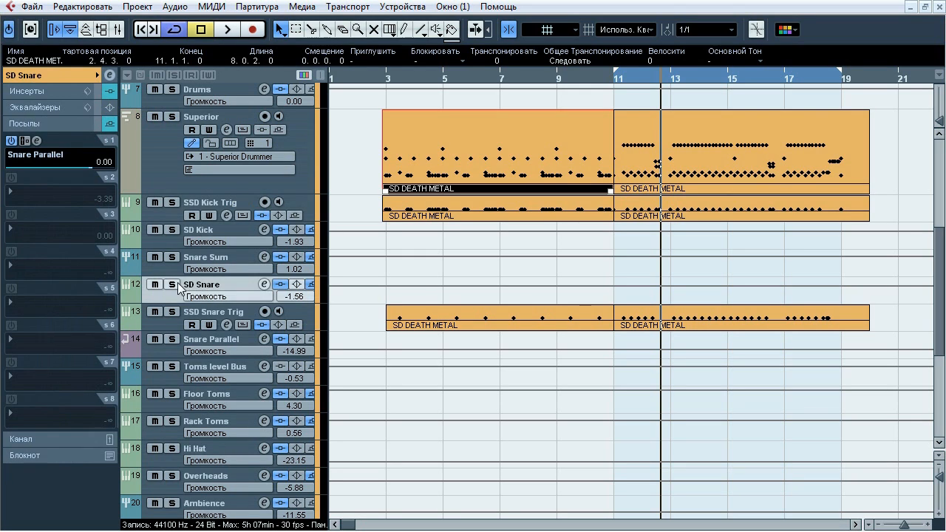
{"action": "left_click", "coordinate": [173, 285]}
{"action": "left_click_drag", "start_coordinate": [938, 278], "coordinate": [938, 335]}
{"action": "left_click", "coordinate": [173, 449]}
{"action": "left_click_drag", "start_coordinate": [937, 379], "coordinate": [936, 325]}
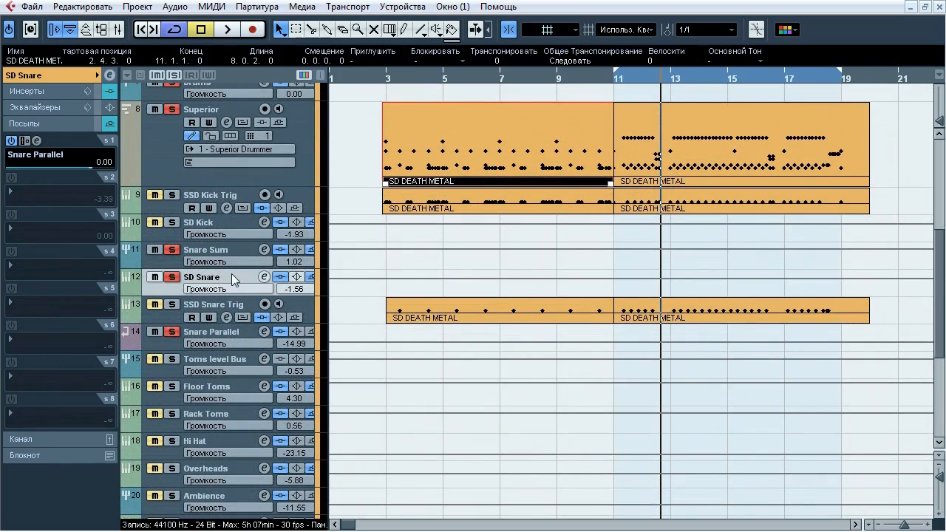
Play SD Snare with its inserts bypassed and active, show its insert list with all inserts active, then stop playback
{"action": "key", "text": "space"}
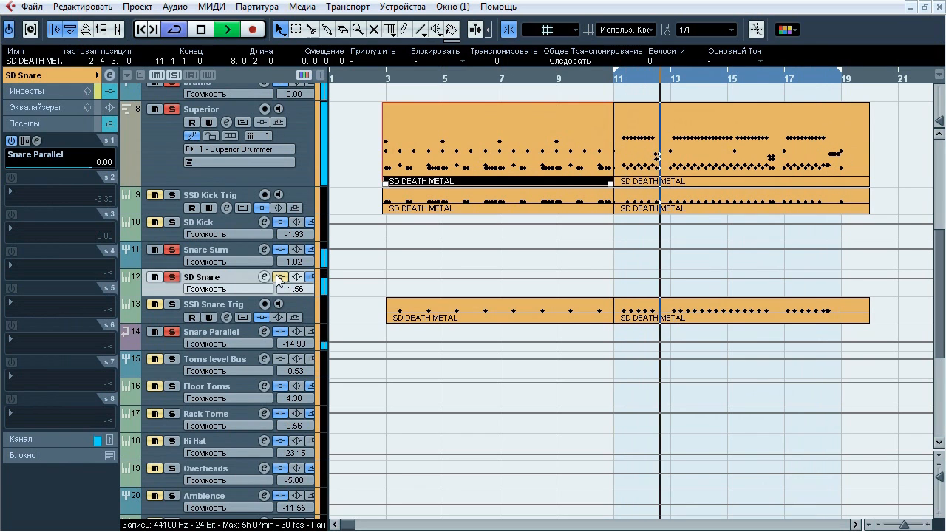
{"action": "left_click", "coordinate": [52, 93]}
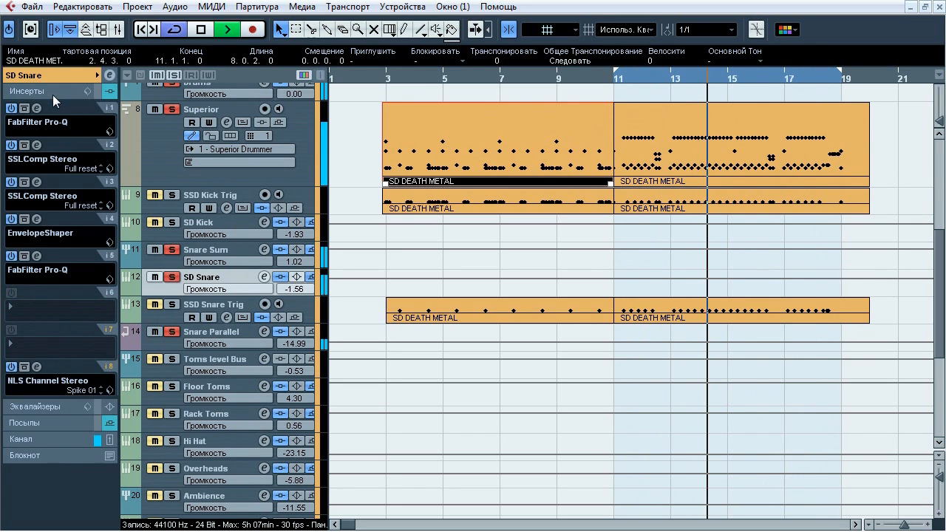
{"action": "key", "text": "space"}
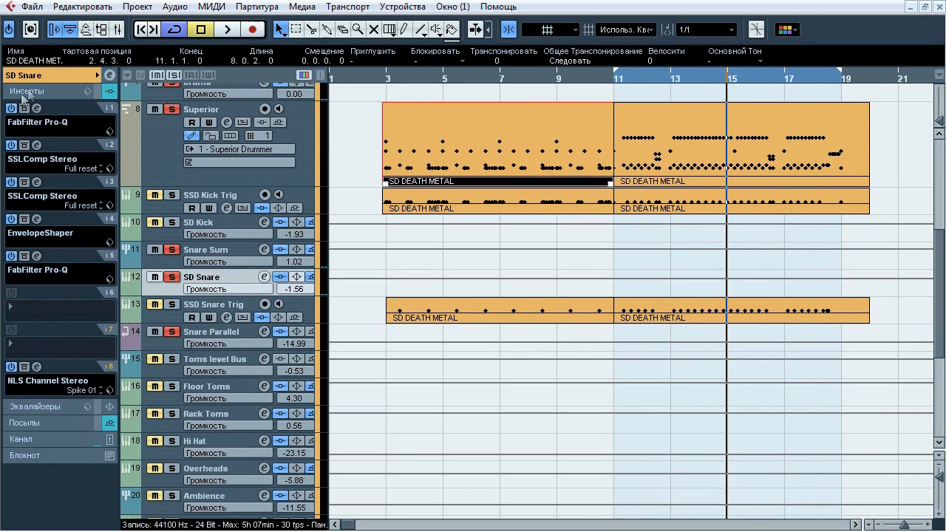
Open SD Snare's insert 1 FabFilter Pro-Q and compare the bypassed and active sound during playback, leaving it active
{"action": "left_click", "coordinate": [36, 108]}
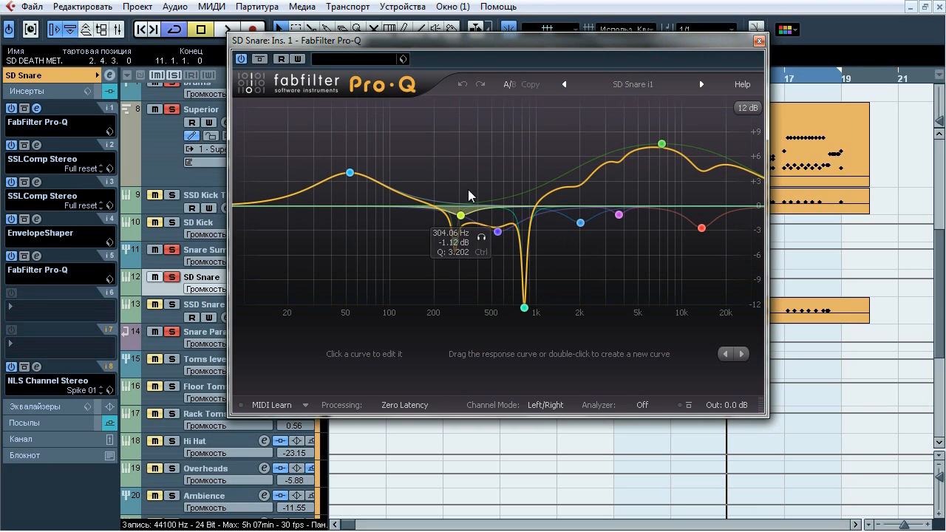
{"action": "key", "text": "space"}
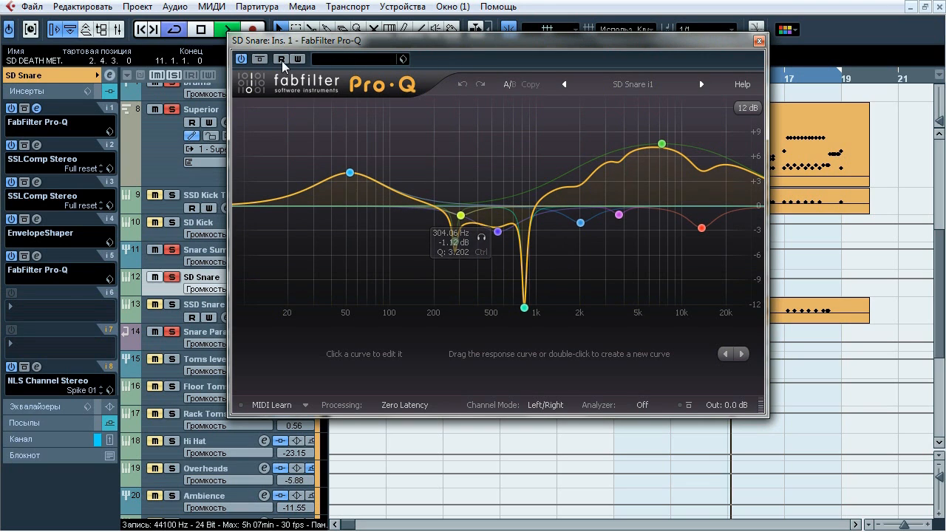
{"action": "left_click", "coordinate": [255, 60]}
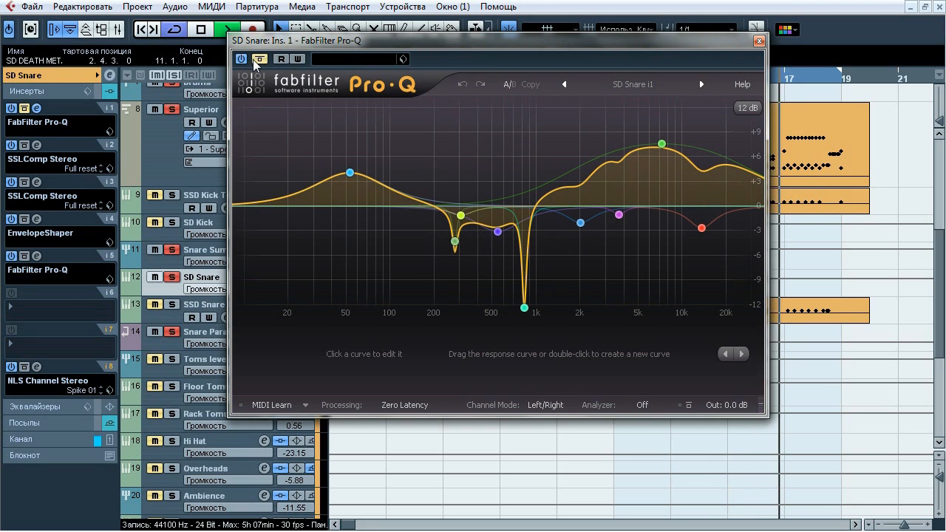
{"action": "left_click", "coordinate": [258, 59]}
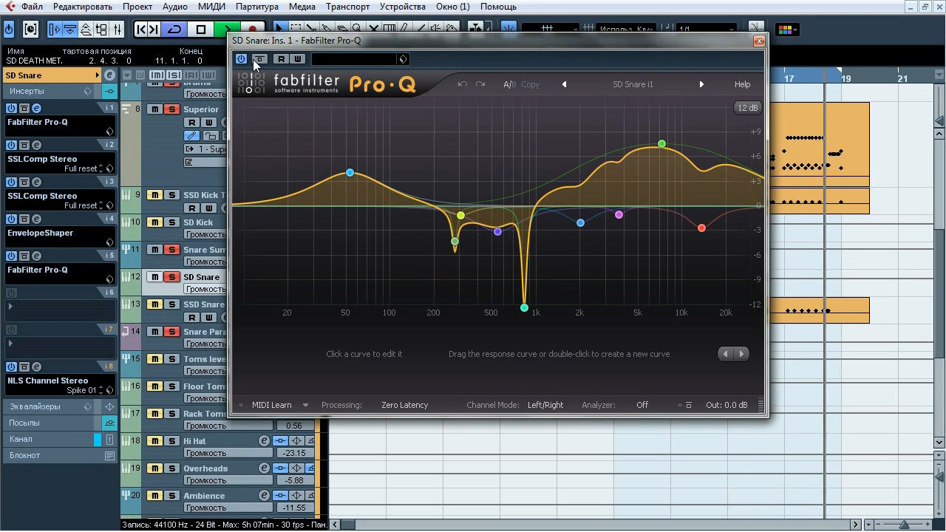
{"action": "left_click", "coordinate": [255, 60]}
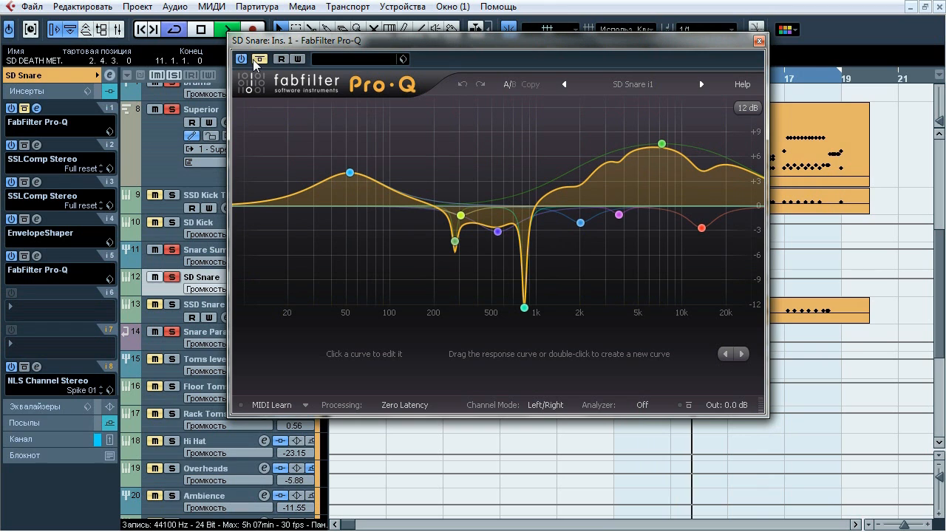
Audition the Pro-Q boosts at about 53 Hz and 7238 Hz and the narrow cuts at about 828 Hz and 277 Hz in isolation
{"action": "mouse_move", "coordinate": [350, 172]}
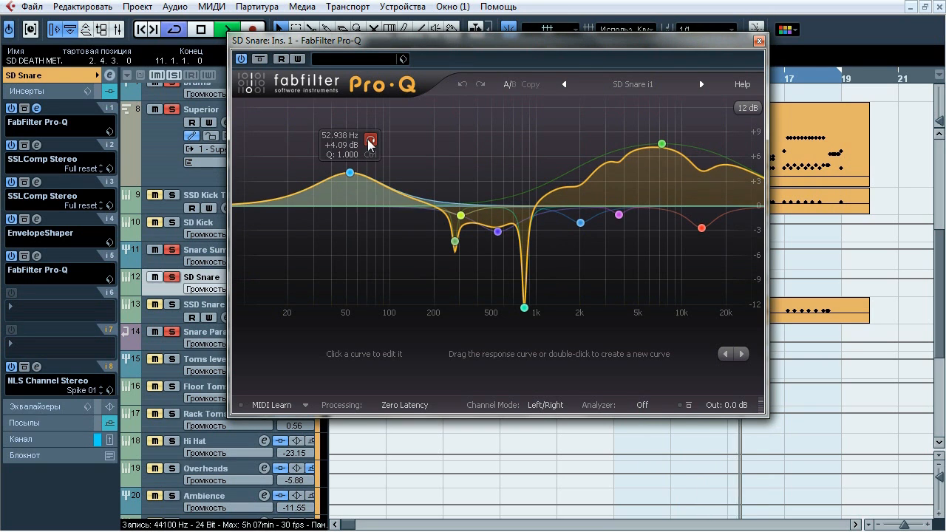
{"action": "left_click", "coordinate": [370, 141]}
{"action": "mouse_move", "coordinate": [662, 144]}
{"action": "left_click", "coordinate": [683, 111]}
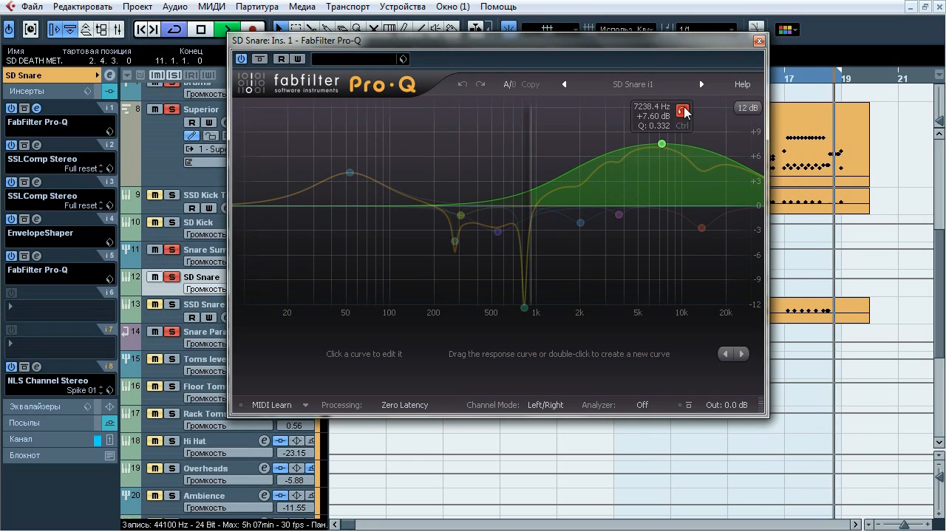
{"action": "left_click", "coordinate": [545, 275]}
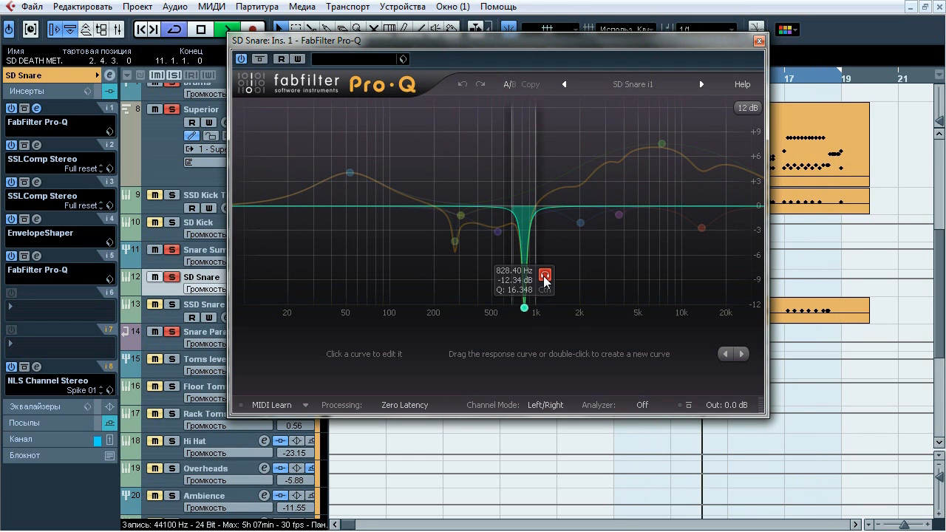
{"action": "mouse_move", "coordinate": [455, 241]}
{"action": "left_click", "coordinate": [475, 263]}
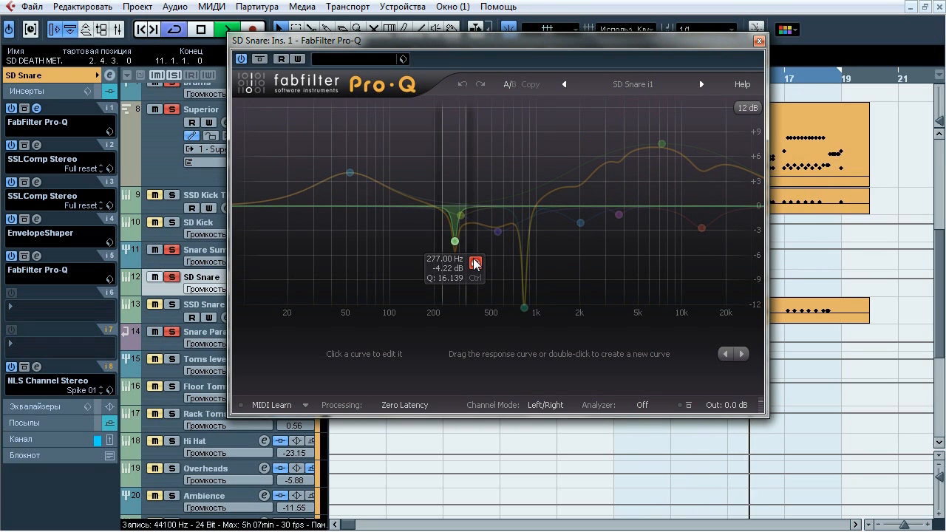
Audition the Pro-Q cuts at about 545 Hz, 13582 Hz, 3682 Hz and 2009 Hz in isolation, then stop playback and close the EQ
{"action": "mouse_move", "coordinate": [497, 231]}
{"action": "left_click", "coordinate": [519, 256]}
{"action": "left_click", "coordinate": [519, 256]}
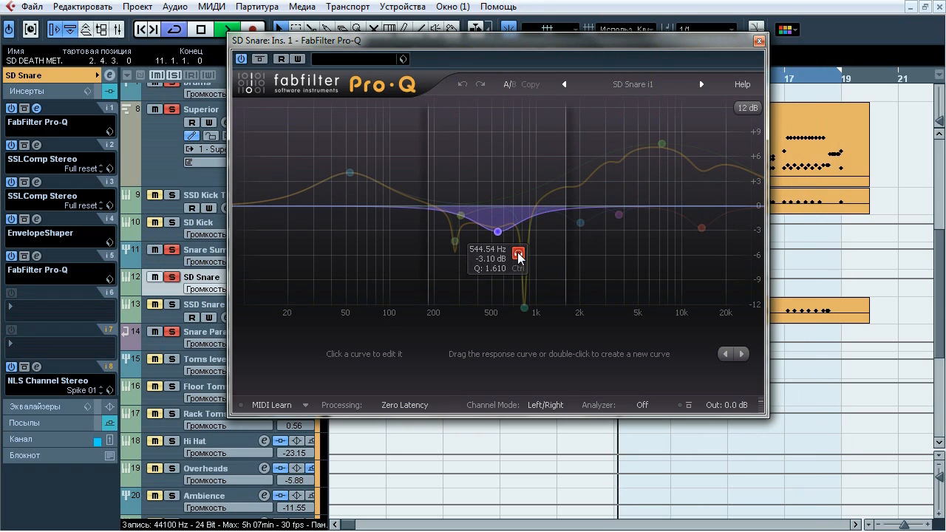
{"action": "mouse_move", "coordinate": [700, 229]}
{"action": "left_click", "coordinate": [720, 253]}
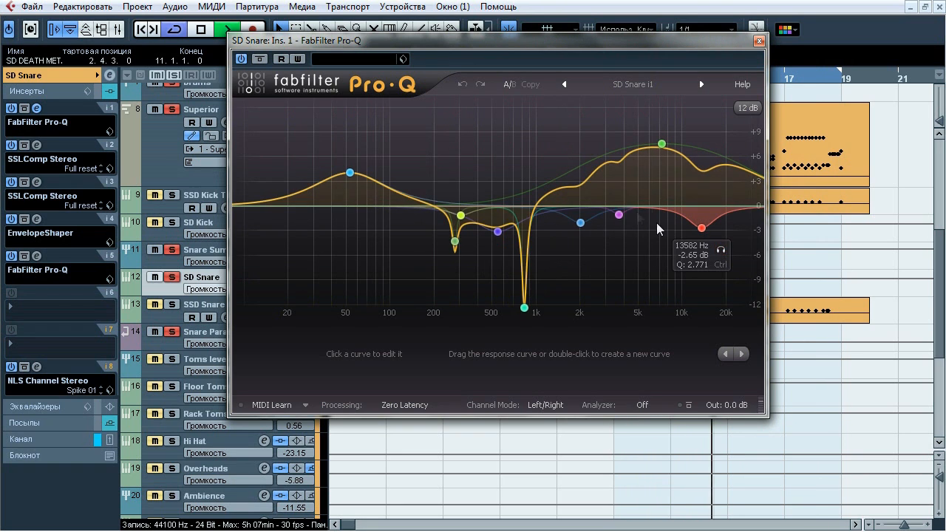
{"action": "mouse_move", "coordinate": [619, 214]}
{"action": "left_click", "coordinate": [640, 238]}
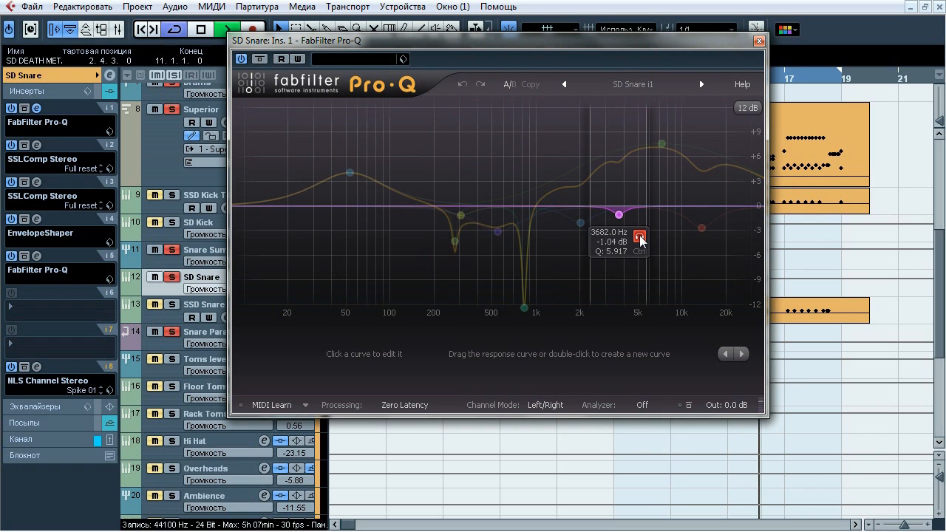
{"action": "mouse_move", "coordinate": [580, 222]}
{"action": "left_click", "coordinate": [599, 244]}
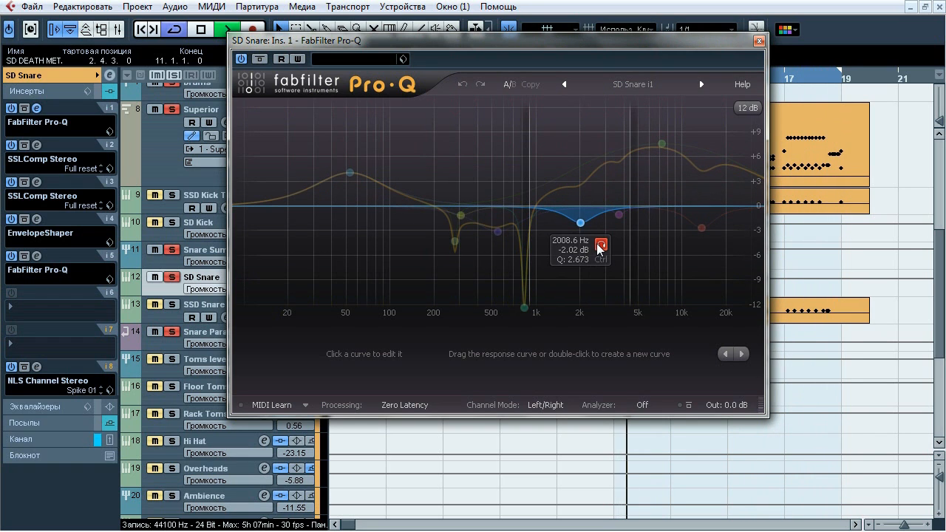
{"action": "key", "text": "space"}
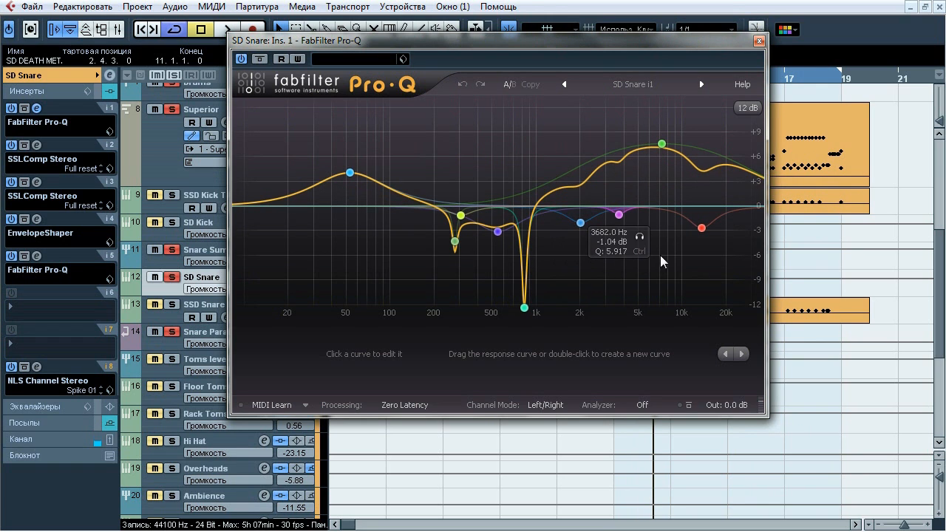
{"action": "left_click", "coordinate": [759, 40]}
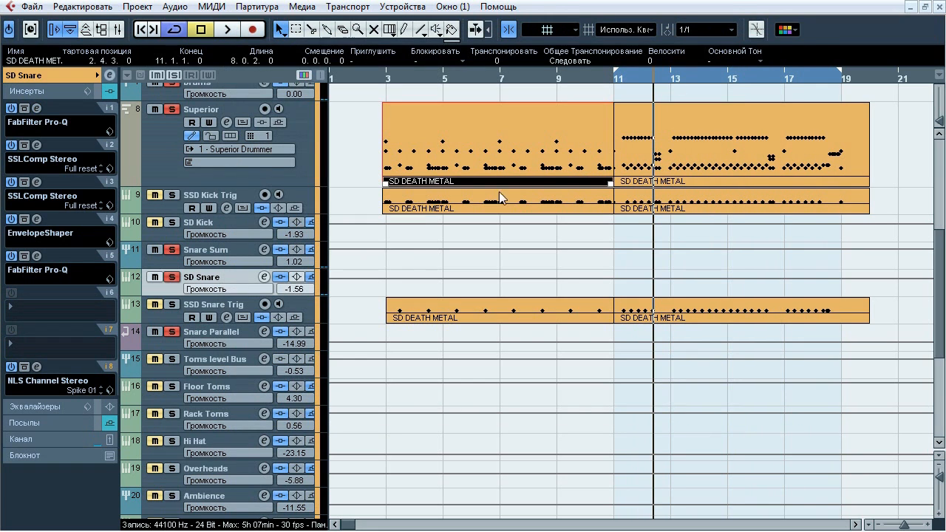
Open SD Snare's insert 2 and insert 3 SSLComp Stereo side by side, examine their compression during playback, then close both
{"action": "left_click", "coordinate": [37, 145]}
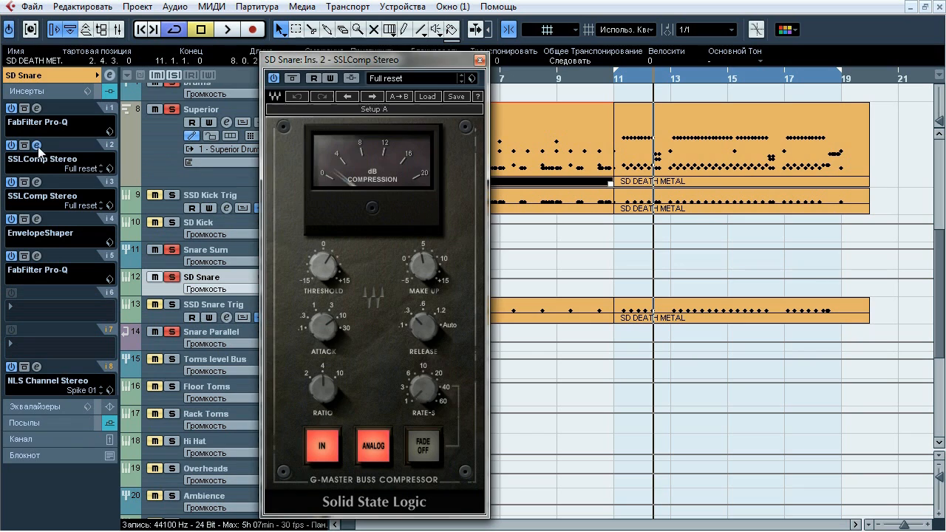
{"action": "left_click", "coordinate": [37, 183]}
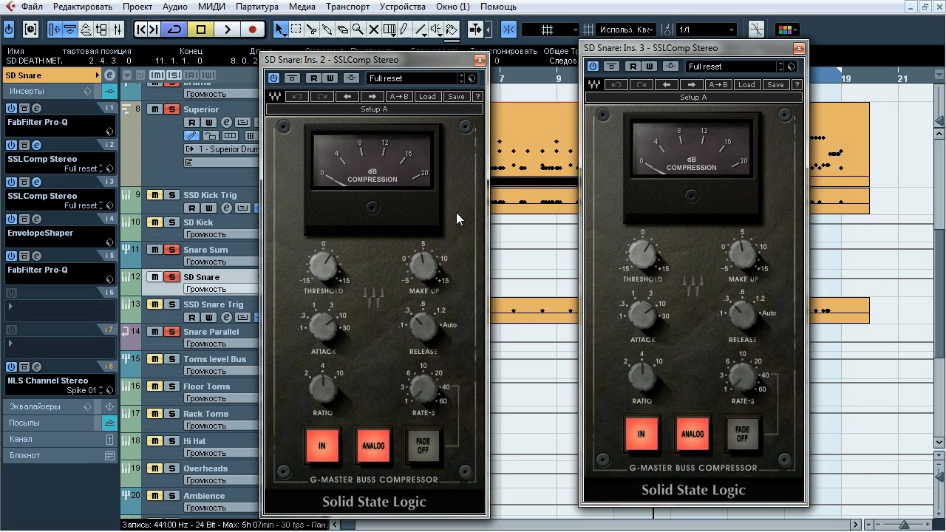
{"action": "key", "text": "space"}
{"action": "left_click", "coordinate": [479, 60]}
{"action": "left_click", "coordinate": [798, 49]}
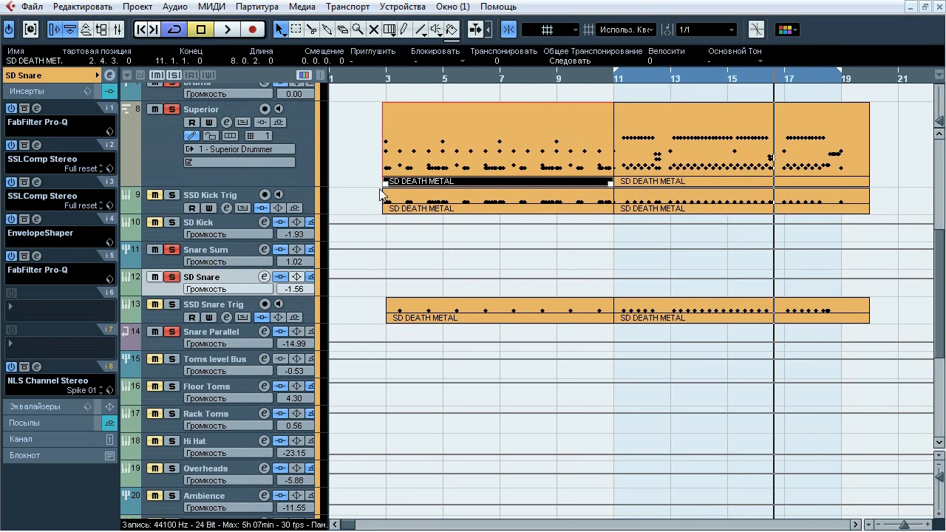
Open SD Snare's insert 4 EnvelopeShaper, compare the bypassed and active sound during playback, then leave it active, stop playback and close it
{"action": "left_click", "coordinate": [37, 219]}
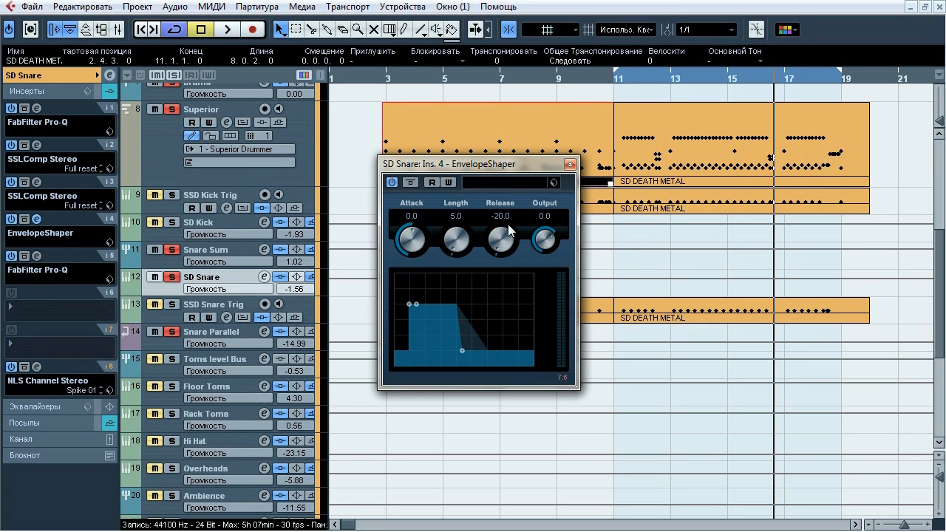
{"action": "left_click", "coordinate": [409, 185]}
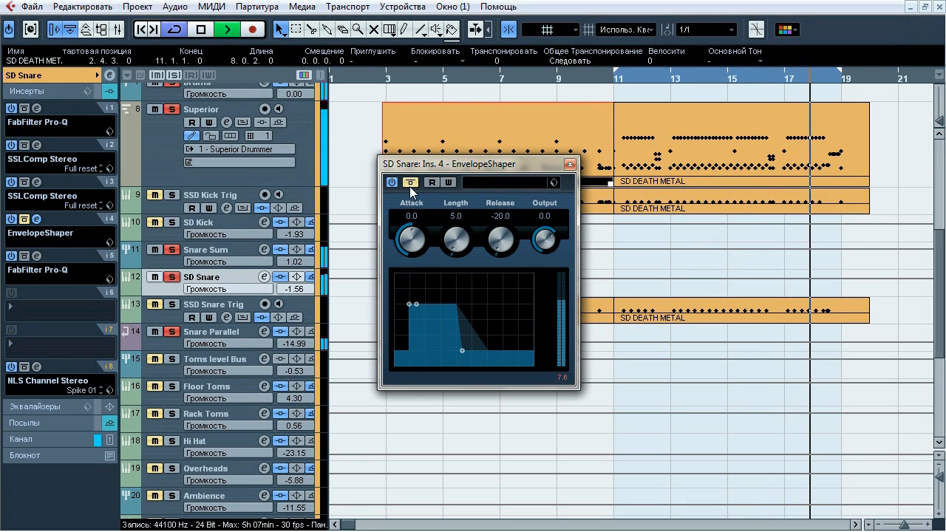
{"action": "left_click", "coordinate": [409, 185]}
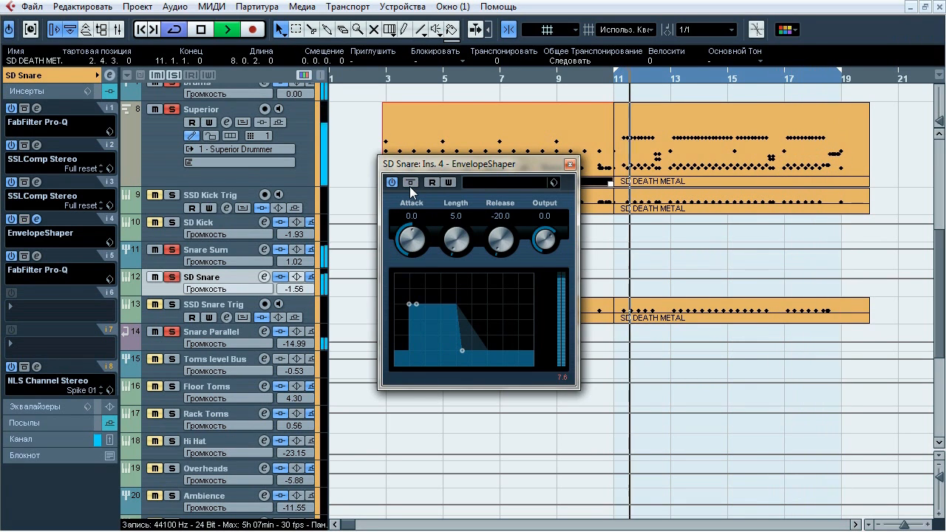
{"action": "left_click", "coordinate": [409, 185]}
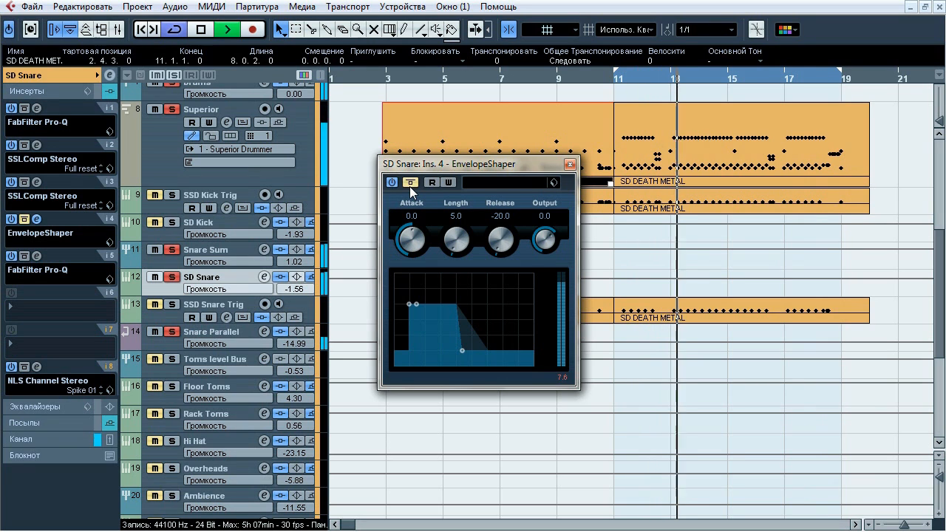
{"action": "left_click", "coordinate": [410, 185]}
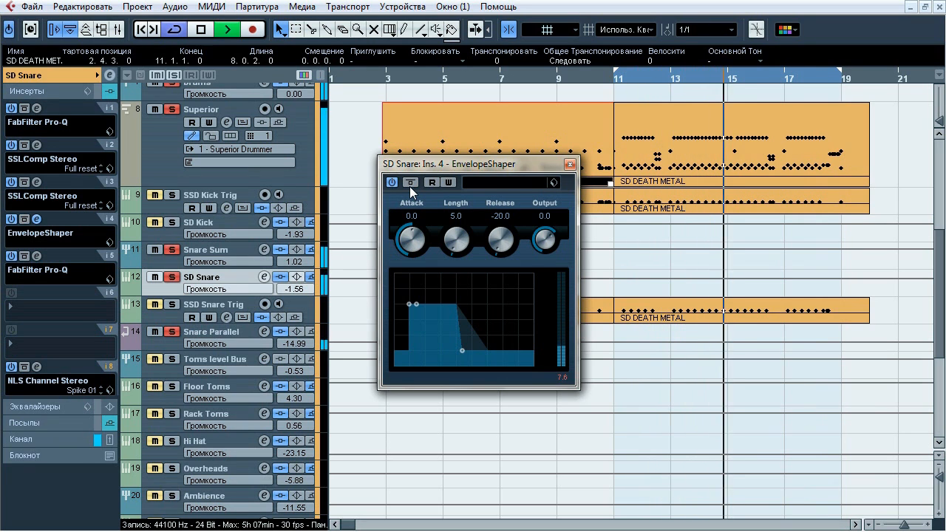
{"action": "left_click", "coordinate": [409, 184]}
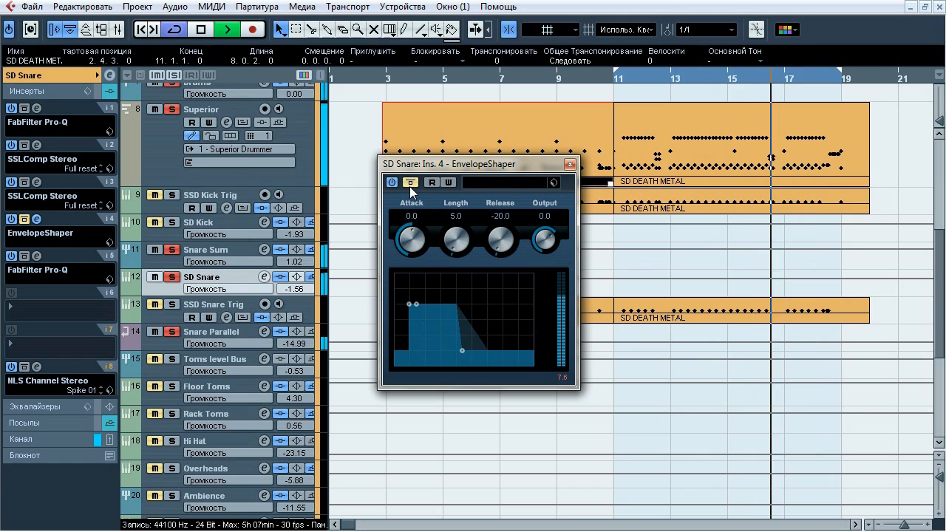
{"action": "left_click", "coordinate": [410, 184]}
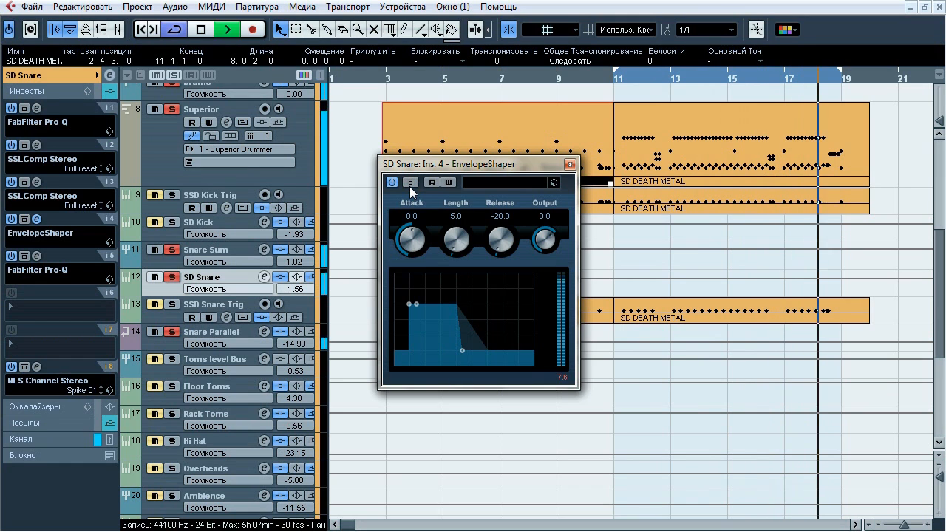
{"action": "key", "text": "space"}
{"action": "left_click", "coordinate": [569, 164]}
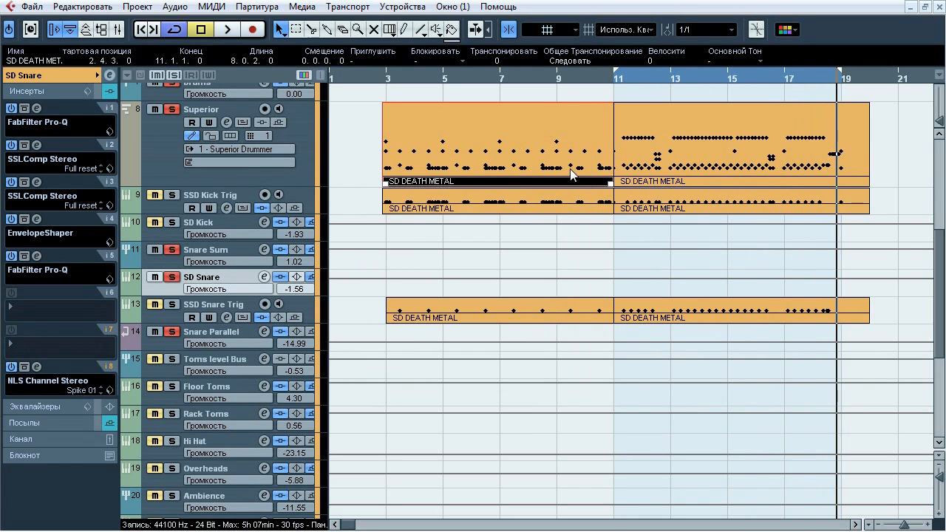
Open SD Snare's insert 5 FabFilter Pro-Q and compare the bypassed and active sound during playback, leaving it active
{"action": "left_click", "coordinate": [36, 256]}
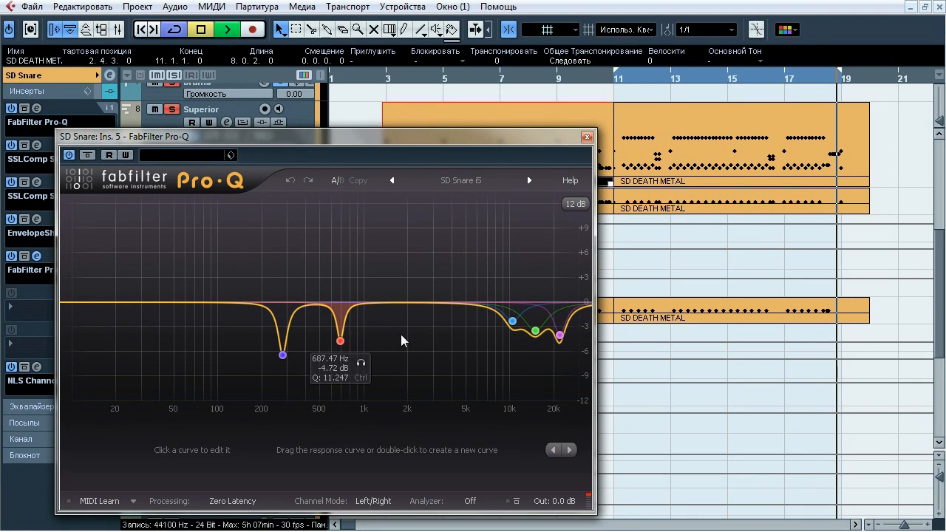
{"action": "left_click", "coordinate": [88, 153]}
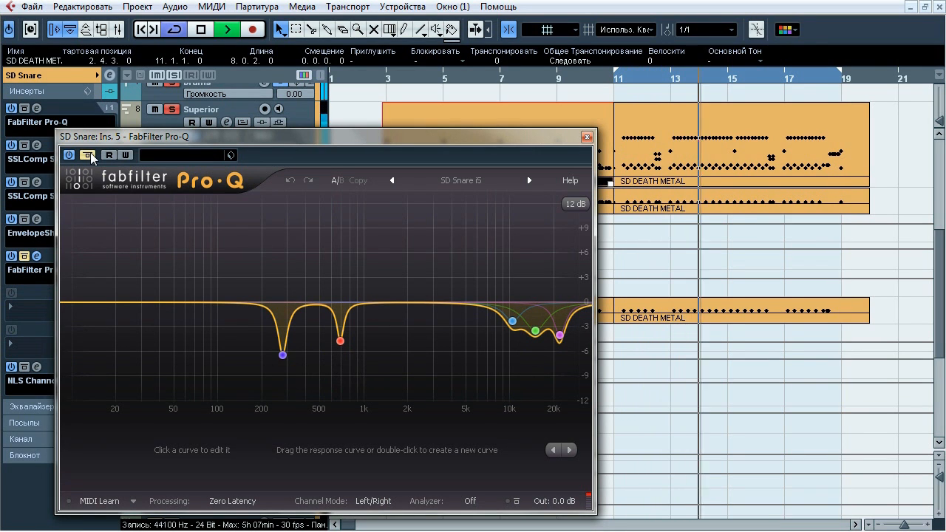
{"action": "left_click", "coordinate": [90, 152]}
{"action": "left_click", "coordinate": [90, 153]}
{"action": "left_click", "coordinate": [90, 152]}
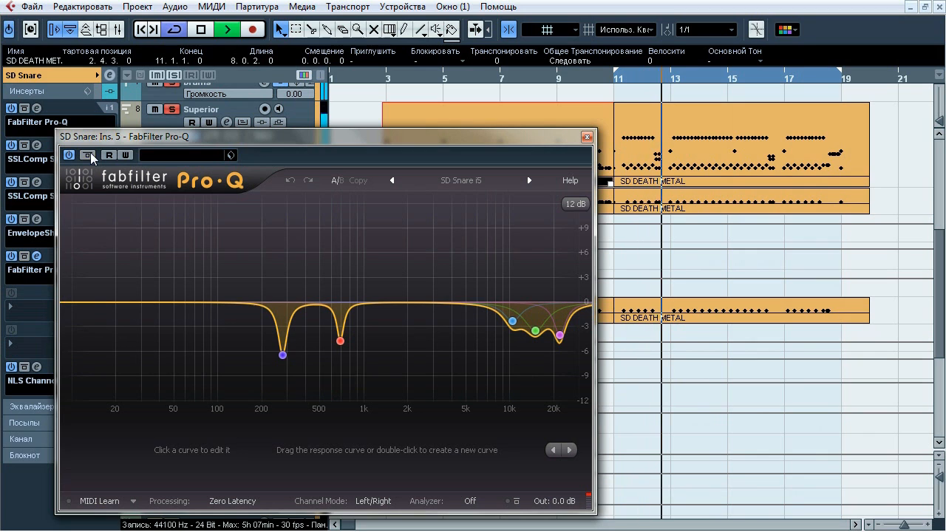
Select the three high-frequency Pro-Q cuts together and compare the sound with those bands bypassed and active
{"action": "left_click_drag", "start_coordinate": [442, 263], "coordinate": [580, 391]}
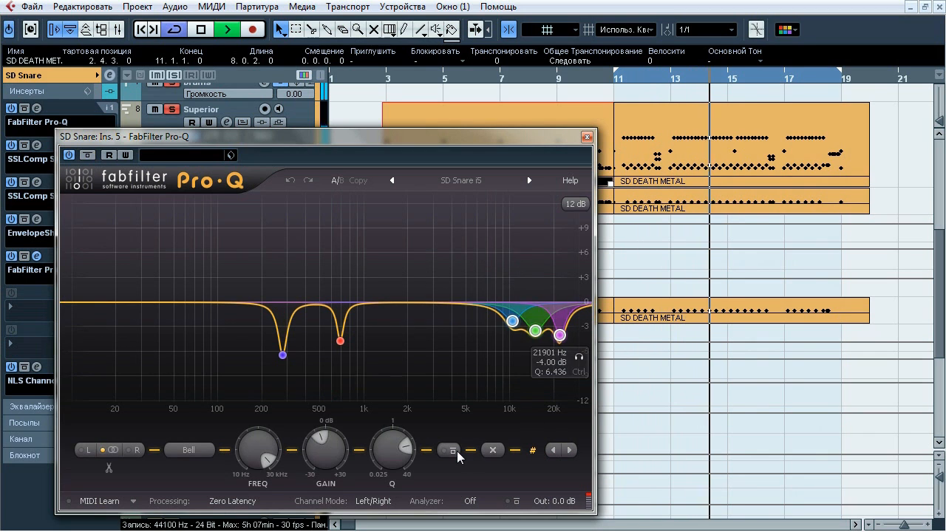
{"action": "left_click", "coordinate": [457, 451]}
{"action": "left_click", "coordinate": [457, 451]}
{"action": "left_click", "coordinate": [457, 452]}
{"action": "left_click", "coordinate": [458, 451]}
Compare the Pro-Q cuts at about 277 Hz and 687 Hz bypassed and active, then stop playback and close the EQ
{"action": "left_click_drag", "start_coordinate": [418, 258], "coordinate": [242, 384]}
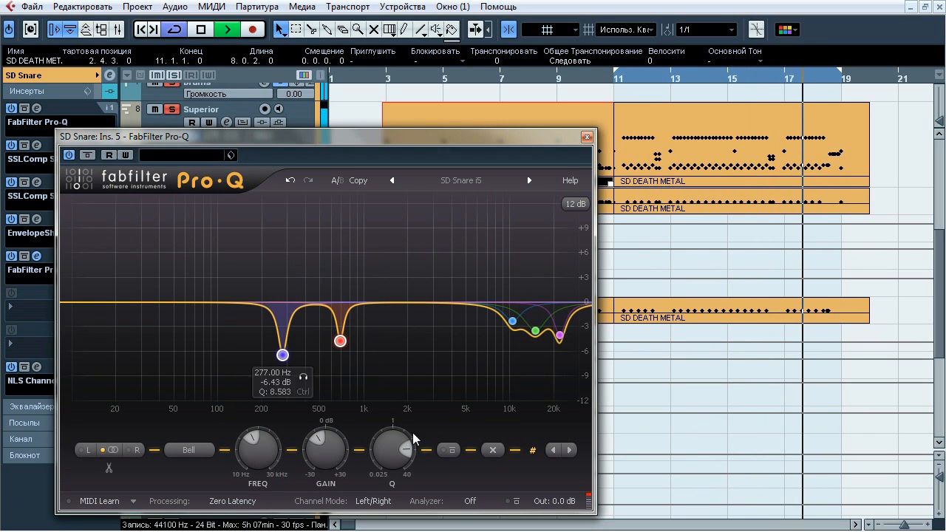
{"action": "left_click", "coordinate": [452, 452]}
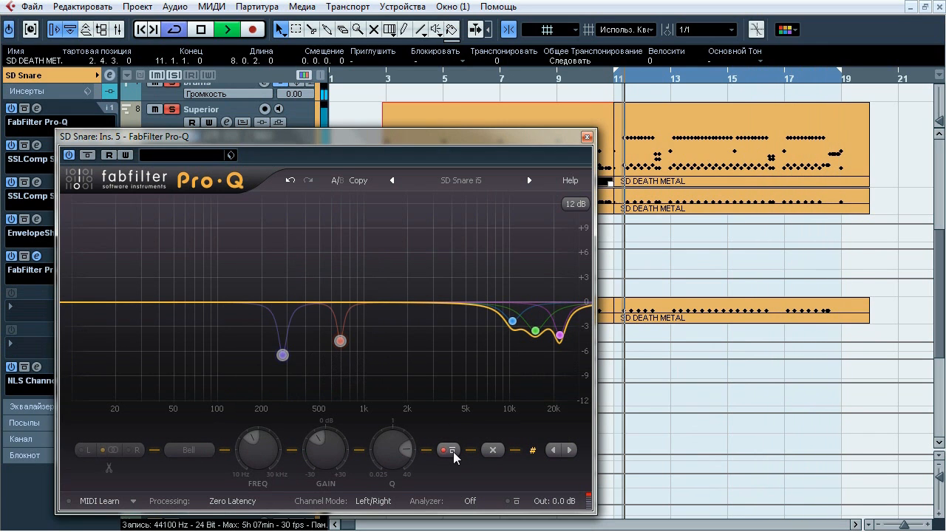
{"action": "left_click", "coordinate": [451, 452]}
{"action": "key", "text": "space"}
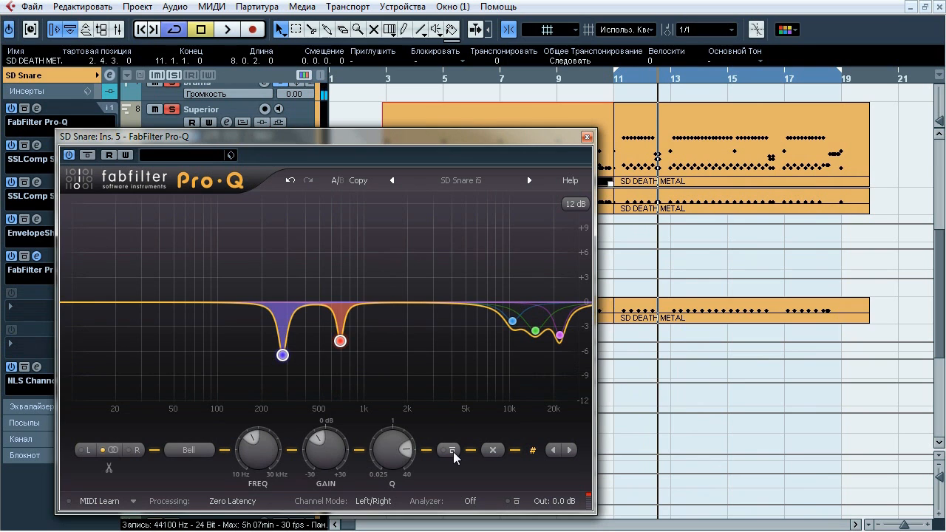
{"action": "left_click", "coordinate": [36, 256]}
Open SD Snare's insert 8 NLS Channel Stereo, compare it bypassed and active during playback, then leave it active, stop playback and close it
{"action": "left_click", "coordinate": [36, 367]}
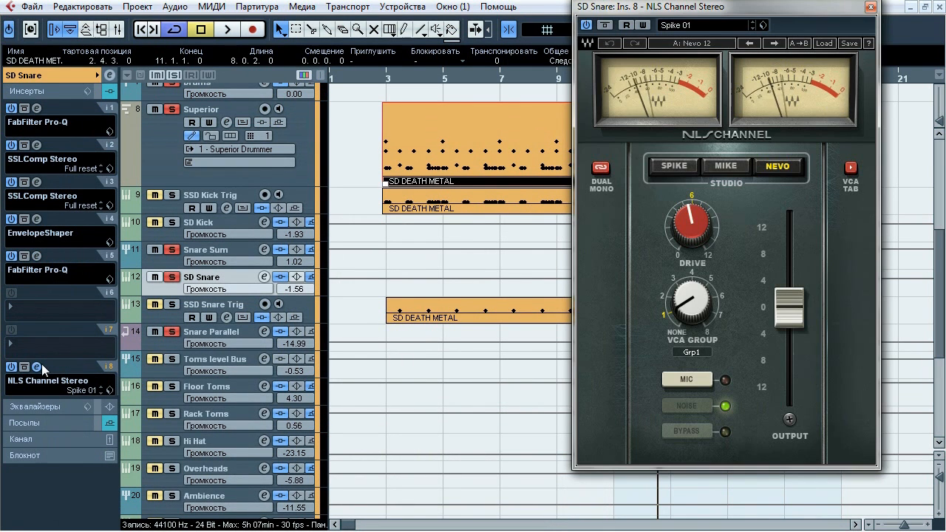
{"action": "left_click_drag", "start_coordinate": [622, 6], "coordinate": [438, 44]}
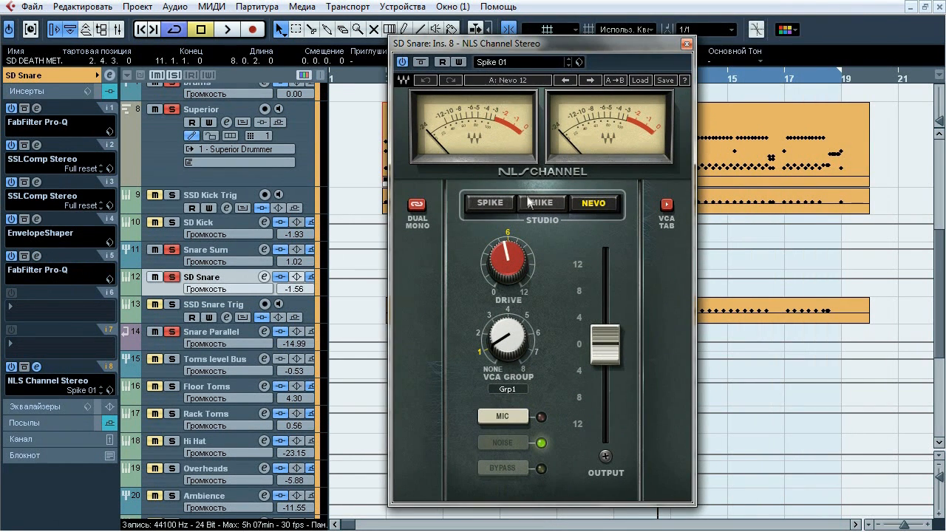
{"action": "key", "text": "space"}
{"action": "left_click", "coordinate": [421, 62]}
{"action": "left_click", "coordinate": [421, 62]}
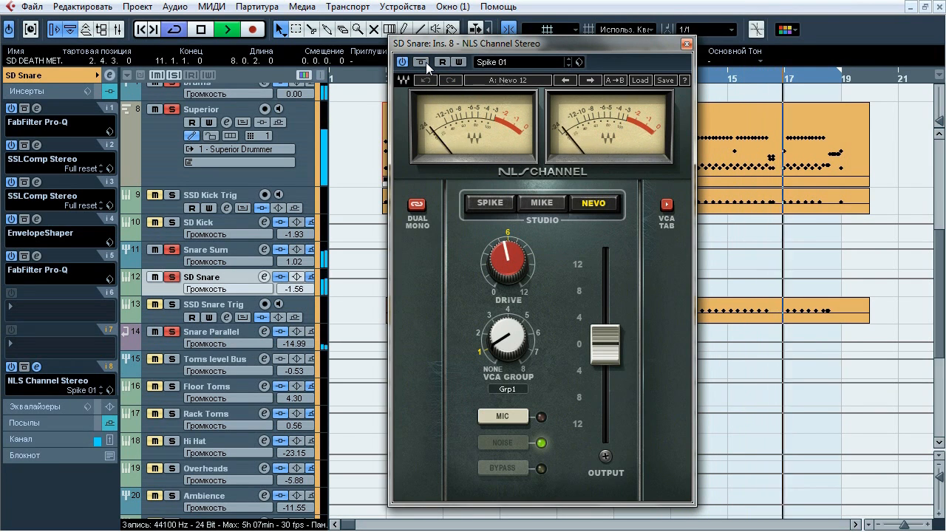
{"action": "left_click", "coordinate": [426, 62]}
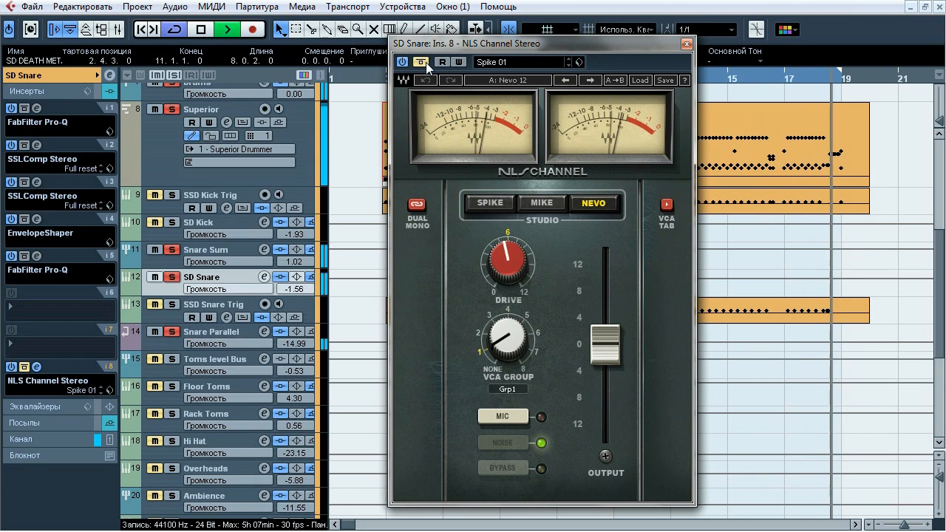
{"action": "left_click", "coordinate": [426, 62]}
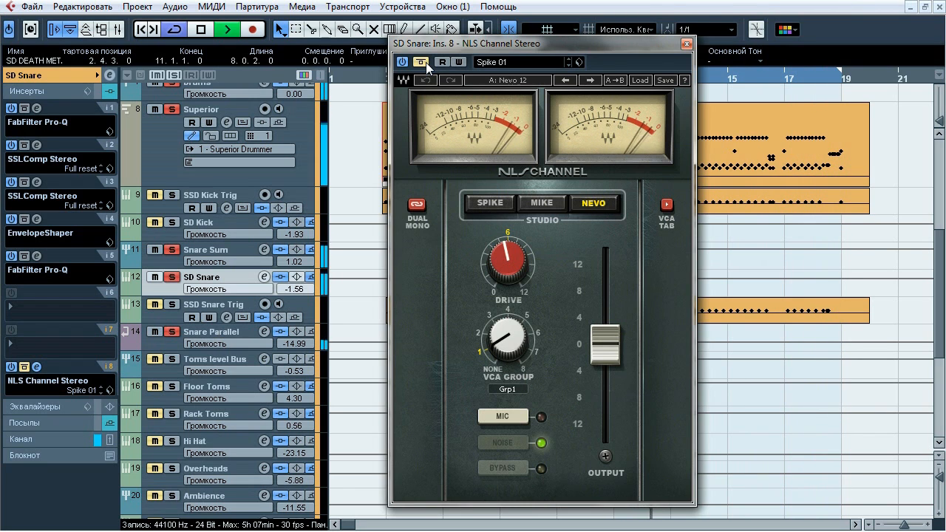
{"action": "left_click", "coordinate": [421, 62]}
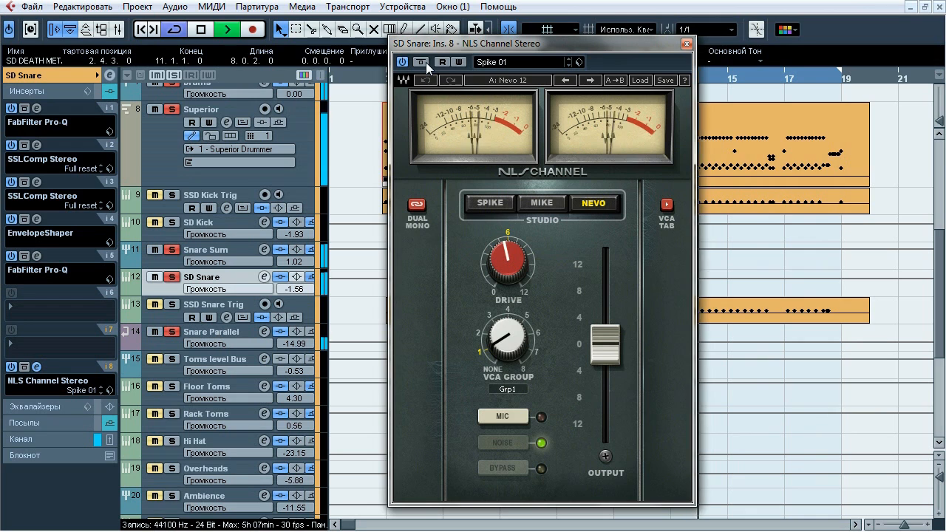
{"action": "left_click", "coordinate": [420, 62]}
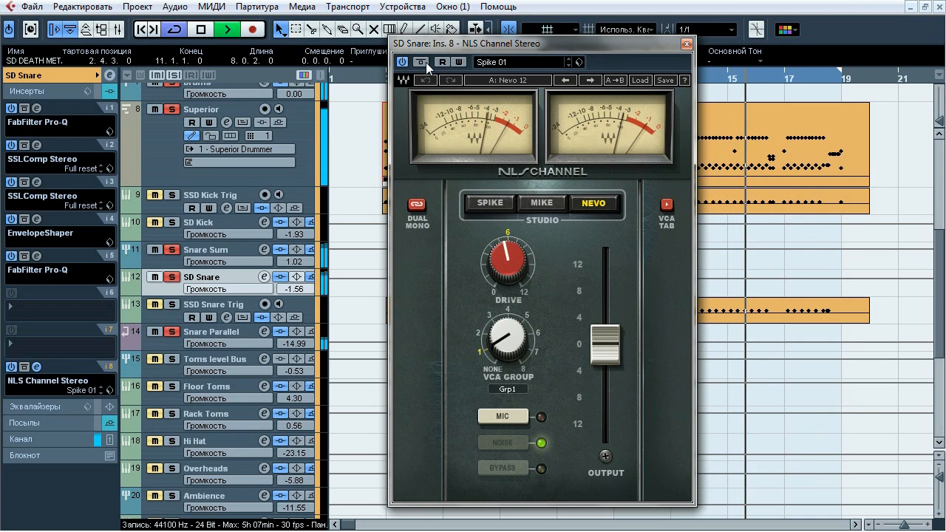
{"action": "key", "text": "space"}
{"action": "left_click", "coordinate": [686, 42]}
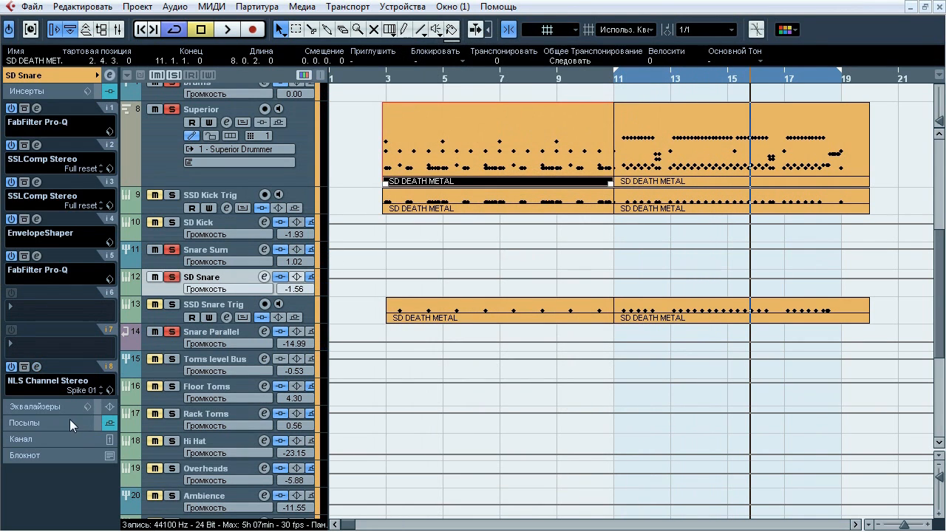
Show SD Snare's sends, route the Snare Parallel channel's output directly to Stereo Out, and set the playback position to bar 11
{"action": "left_click", "coordinate": [74, 421]}
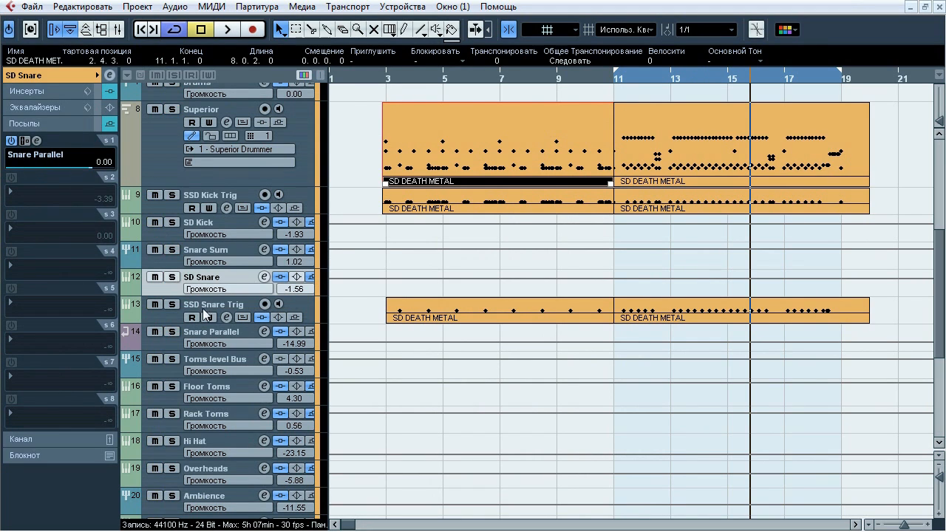
{"action": "left_click", "coordinate": [171, 332]}
{"action": "scroll", "coordinate": [178, 433], "scroll_direction": "down", "scroll_amount": 5}
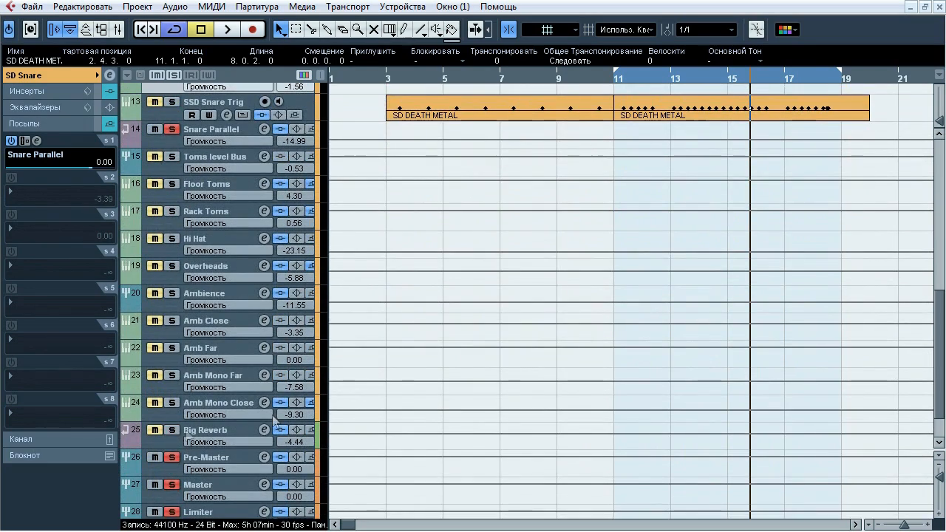
{"action": "left_click_drag", "start_coordinate": [939, 387], "coordinate": [939, 346]}
{"action": "left_click", "coordinate": [222, 263]}
{"action": "left_click", "coordinate": [68, 75]}
{"action": "left_click", "coordinate": [56, 175]}
{"action": "left_click", "coordinate": [65, 211]}
{"action": "left_click", "coordinate": [618, 77]}
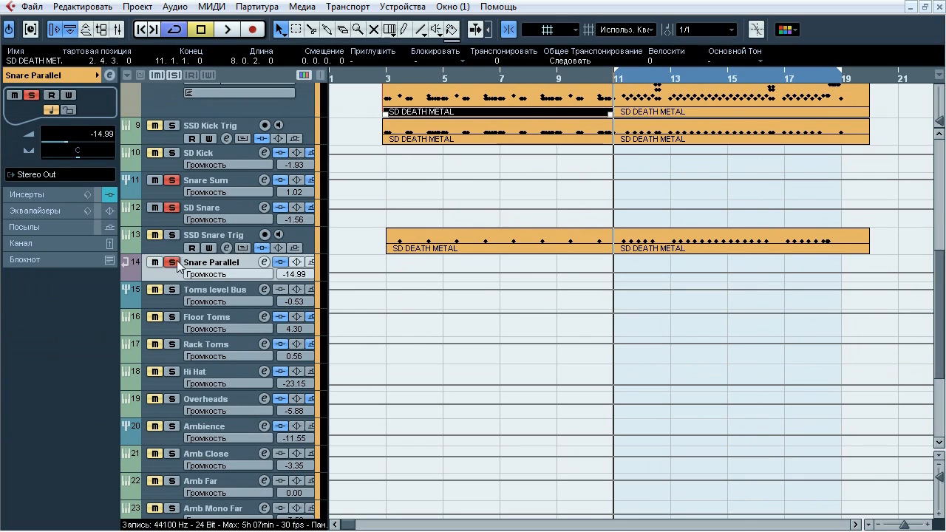
Play Snare Parallel through Stereo Out, comparing its inserts bypassed and active, and stop playback with the inserts active
{"action": "key", "text": "space"}
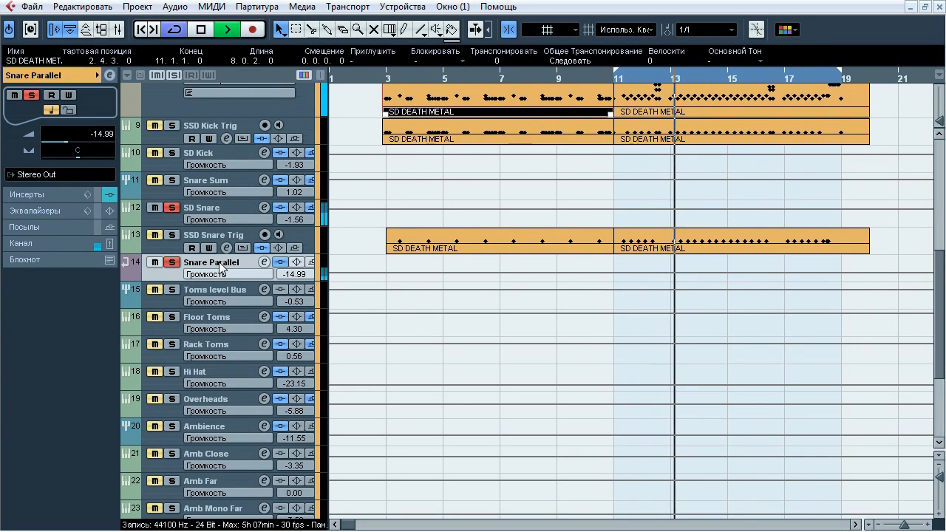
{"action": "left_click", "coordinate": [280, 263]}
{"action": "left_click", "coordinate": [285, 264]}
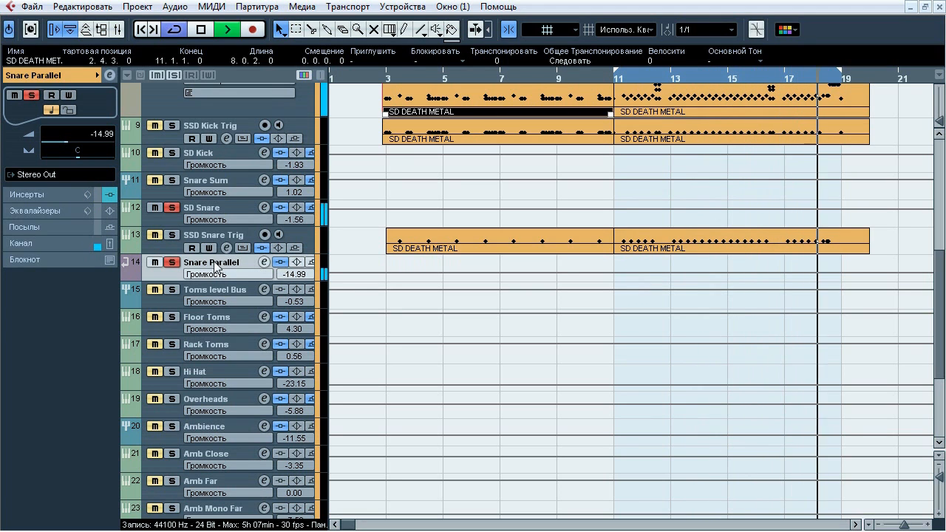
{"action": "key", "text": "space"}
Route the Snare Parallel channel's output to Snare Sum and solo the Snare Sum group again
{"action": "left_click", "coordinate": [71, 176]}
{"action": "mouse_move", "coordinate": [74, 268]}
{"action": "left_click", "coordinate": [184, 316]}
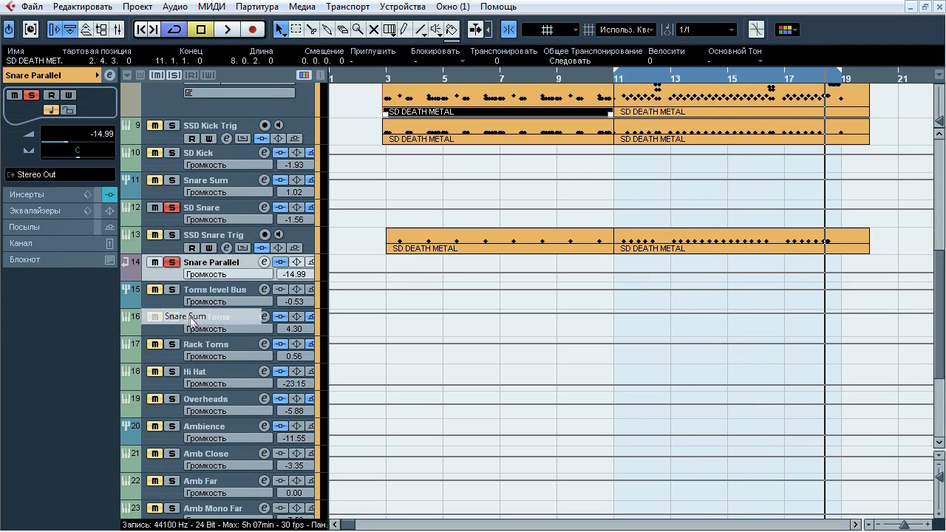
{"action": "left_click", "coordinate": [174, 181]}
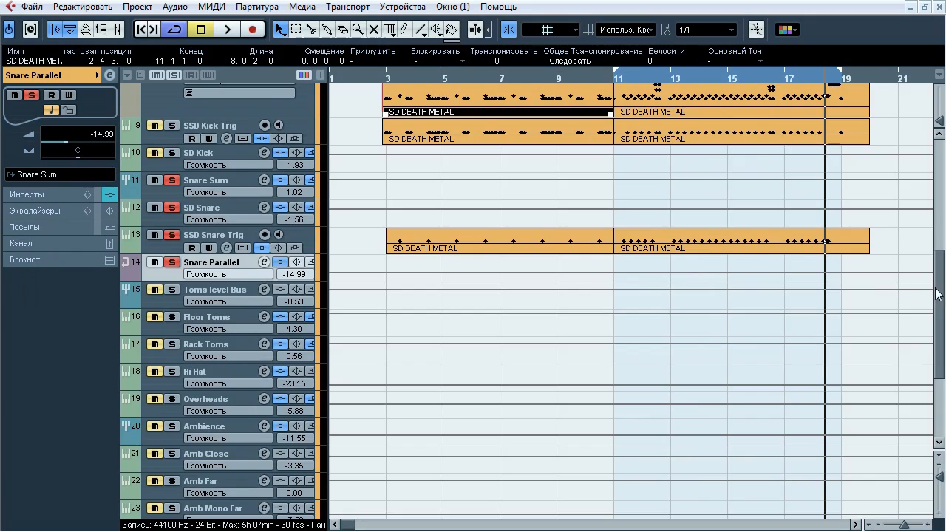
Compare the snare with and without Snare Parallel by toggling that channel's solo during playback, leaving it soloed
{"action": "scroll", "coordinate": [461, 372], "scroll_direction": "down", "scroll_amount": 5}
{"action": "scroll", "coordinate": [736, 332], "scroll_direction": "up", "scroll_amount": 5}
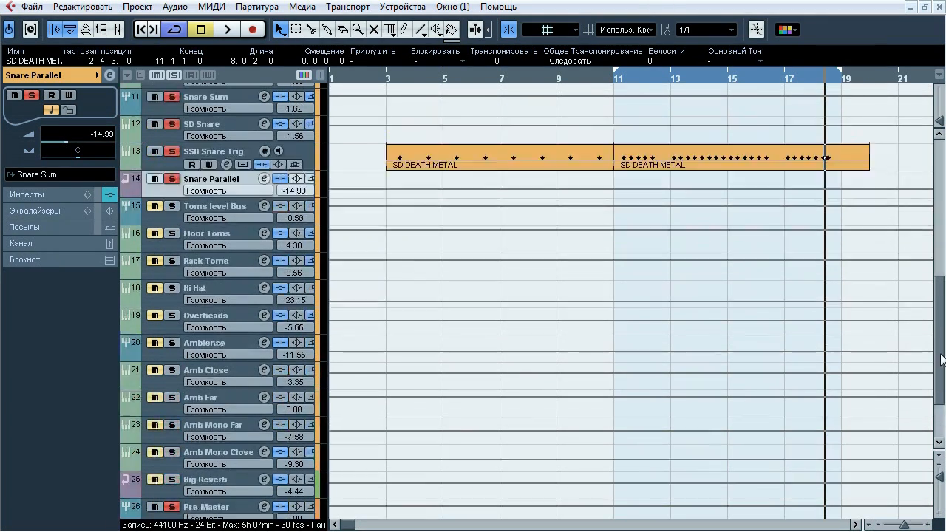
{"action": "key", "text": "space"}
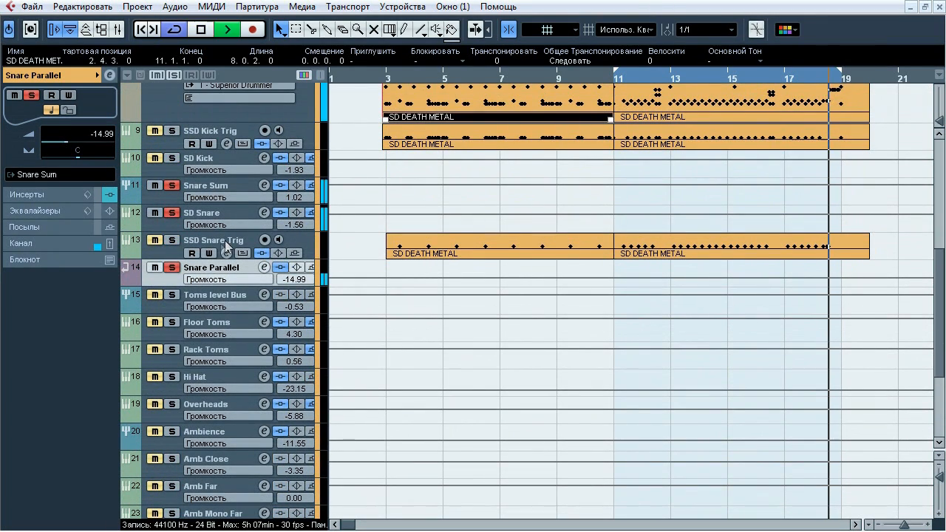
{"action": "left_click", "coordinate": [172, 267]}
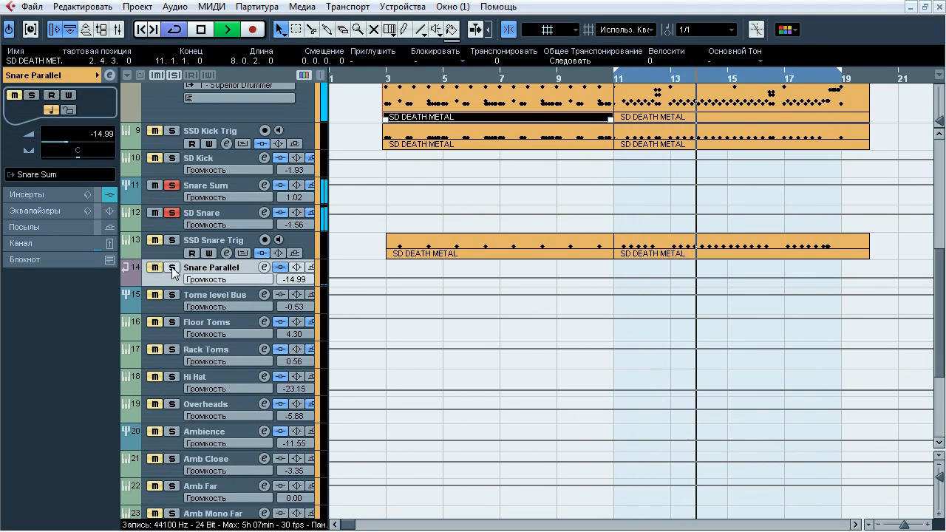
{"action": "left_click", "coordinate": [171, 267]}
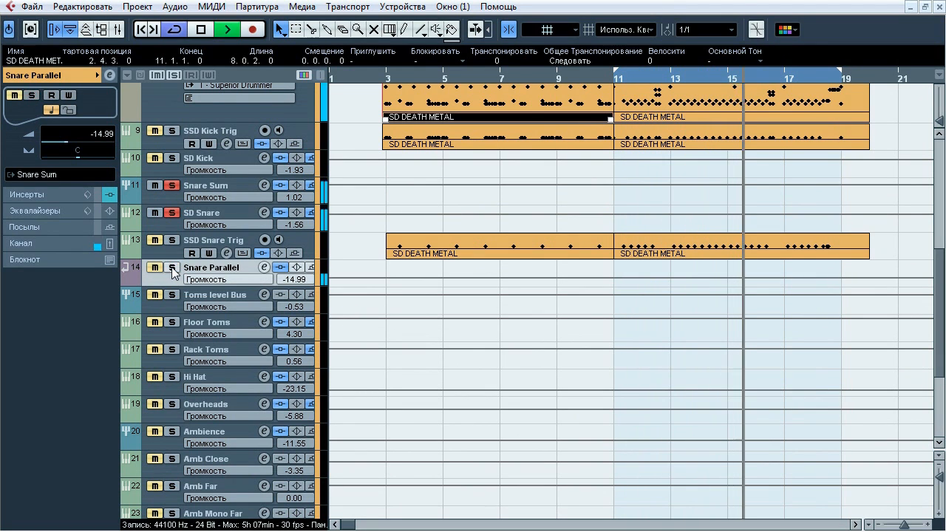
{"action": "left_click", "coordinate": [171, 267]}
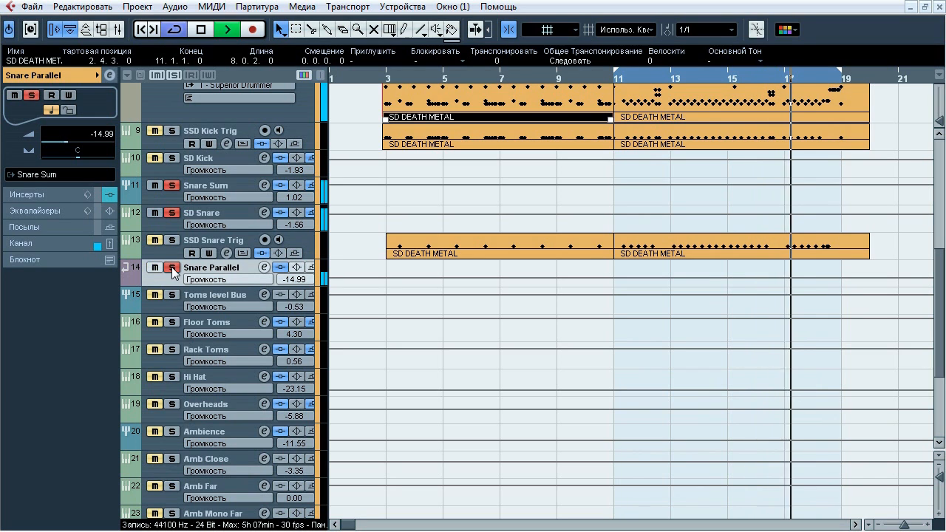
Compare the snare with Snare Parallel's solo off and on once more, stop playback and clear all solos
{"action": "left_click", "coordinate": [171, 267]}
{"action": "left_click", "coordinate": [171, 267]}
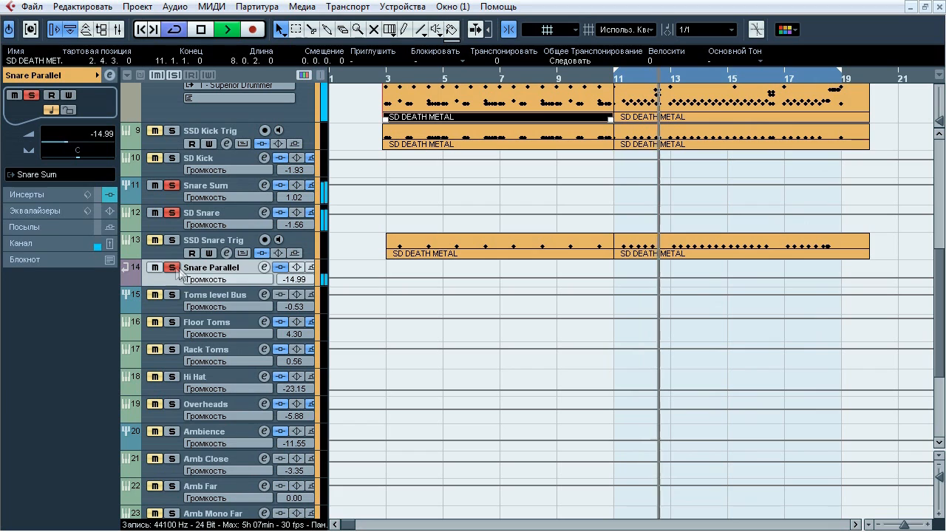
{"action": "key", "text": "space"}
{"action": "left_click", "coordinate": [174, 75]}
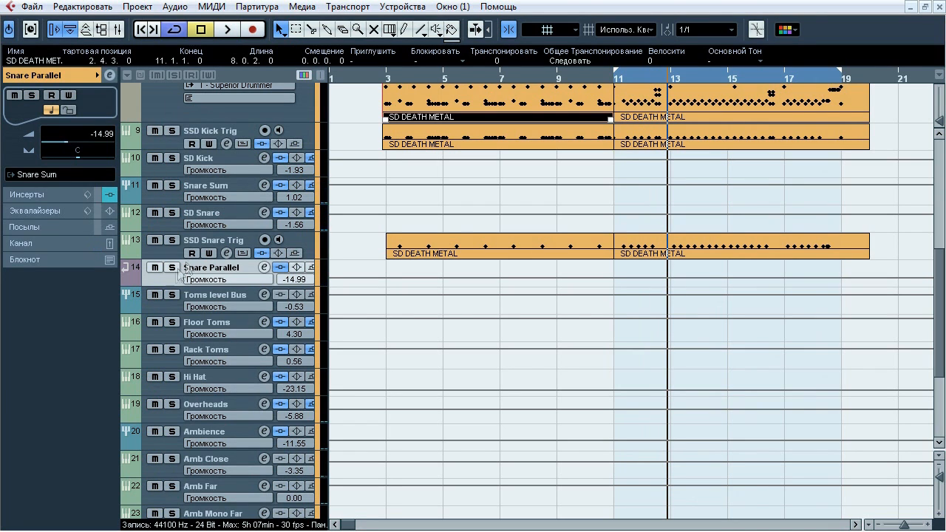
Show the CLA-76 Stereo compressor on the Snare Parallel channel's first insert slot
{"action": "left_click", "coordinate": [44, 194]}
{"action": "left_click", "coordinate": [37, 108]}
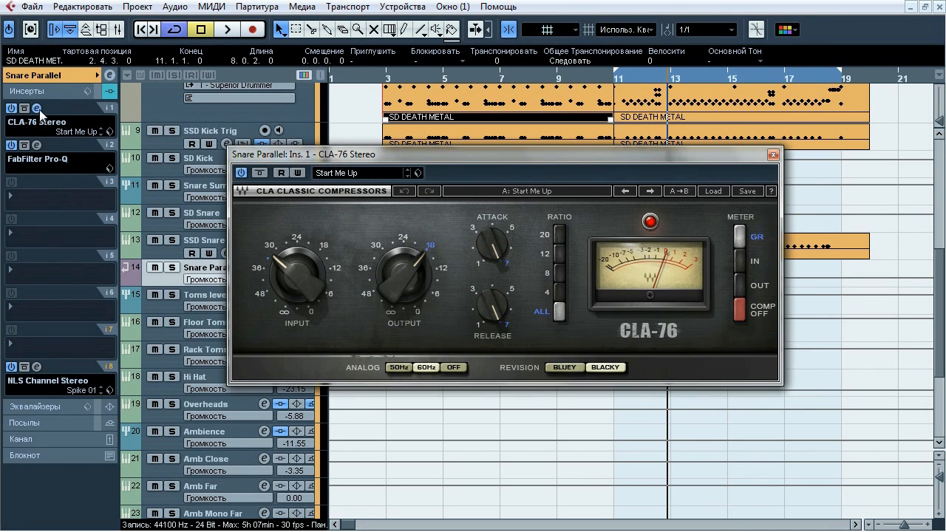
{"action": "left_click_drag", "start_coordinate": [367, 158], "coordinate": [342, 146]}
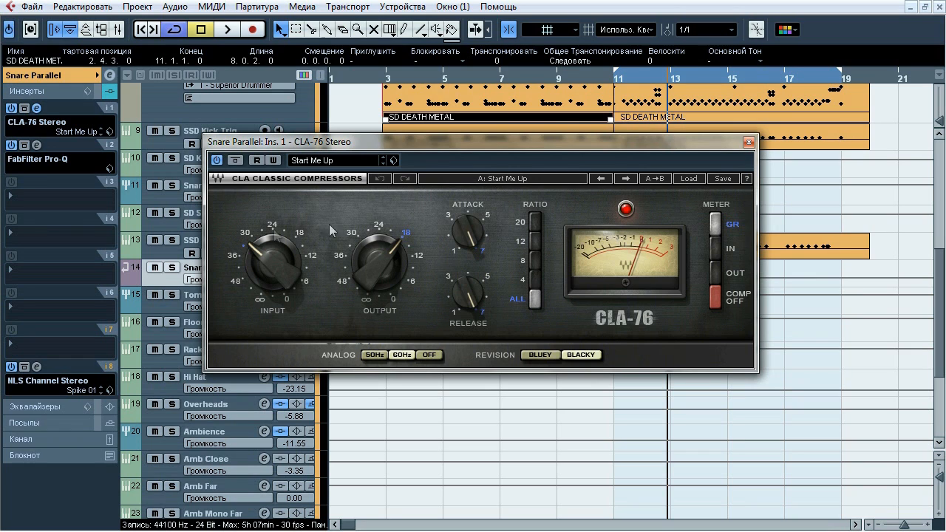
Solo the Snare Parallel channel and route its output directly to Stereo Out
{"action": "left_click", "coordinate": [172, 267]}
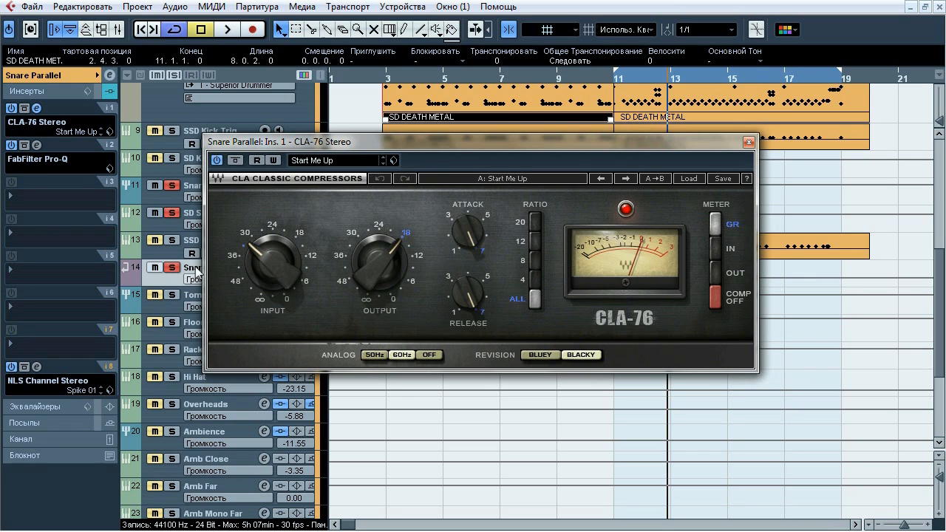
{"action": "left_click", "coordinate": [68, 74]}
{"action": "left_click", "coordinate": [63, 174]}
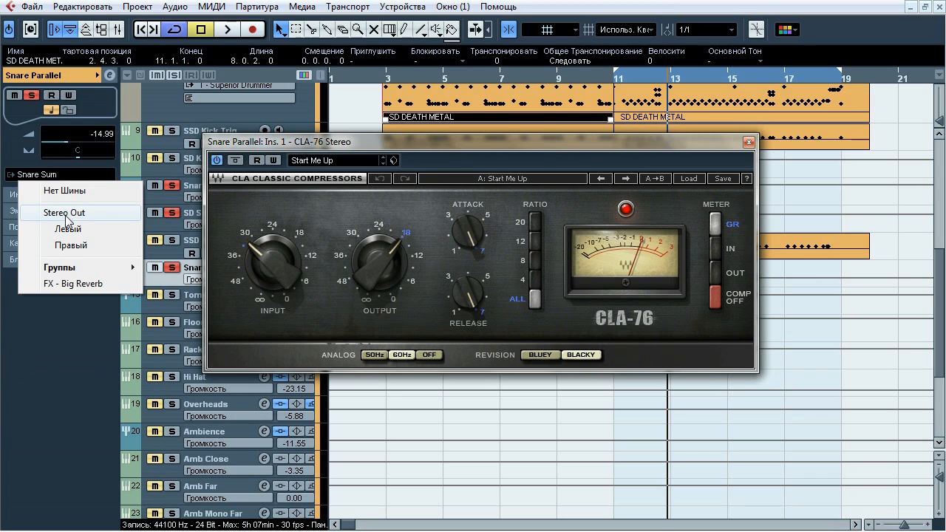
{"action": "left_click", "coordinate": [85, 214]}
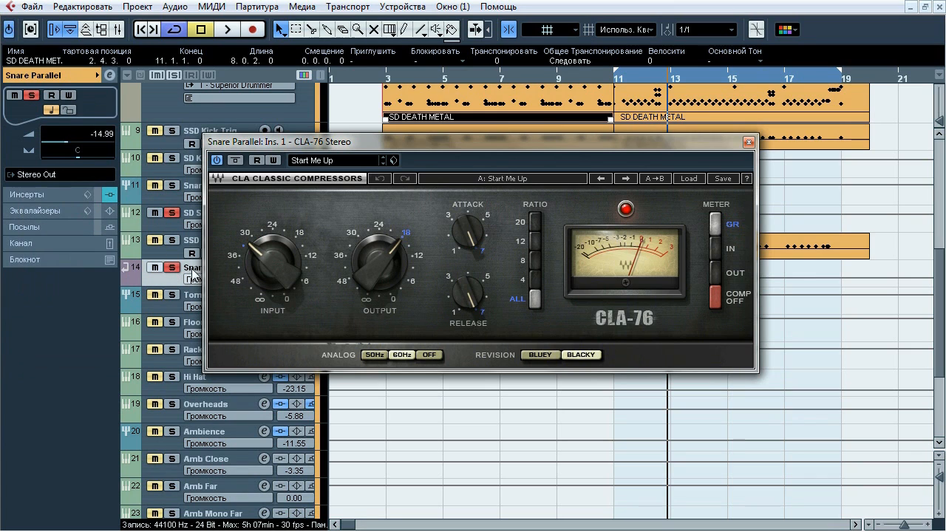
Play Snare Parallel with CLA-76 bypassed and active, stop with it active, and close the compressor
{"action": "left_click", "coordinate": [235, 161]}
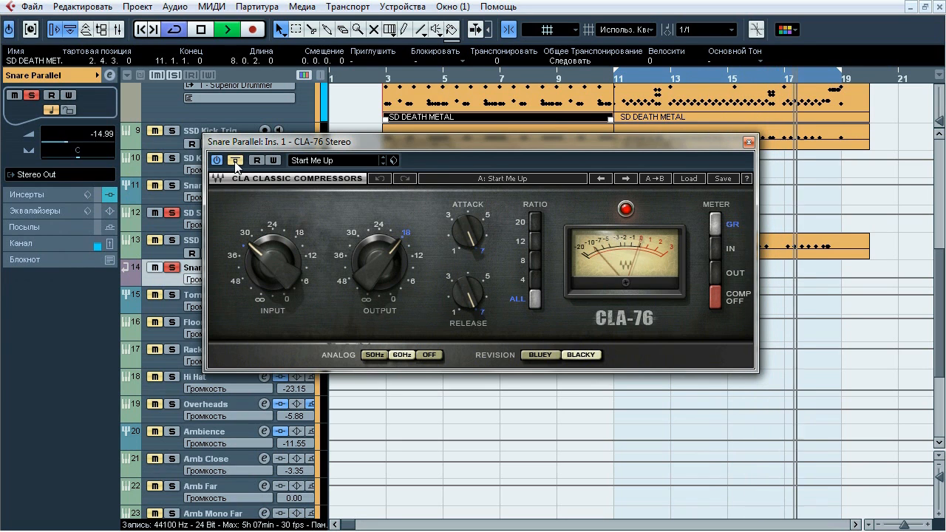
{"action": "key", "text": "space"}
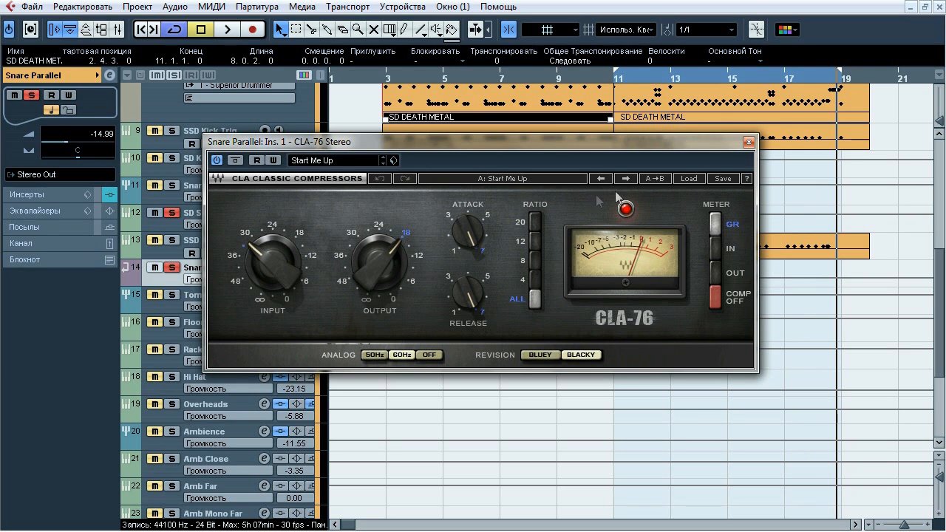
{"action": "left_click", "coordinate": [749, 140]}
Examine Snare Parallel's FabFilter Pro-Q during playback, comparing it bypassed and active and auditioning its high-cut and low-mid notch bands
{"action": "left_click", "coordinate": [50, 195]}
{"action": "left_click", "coordinate": [39, 145]}
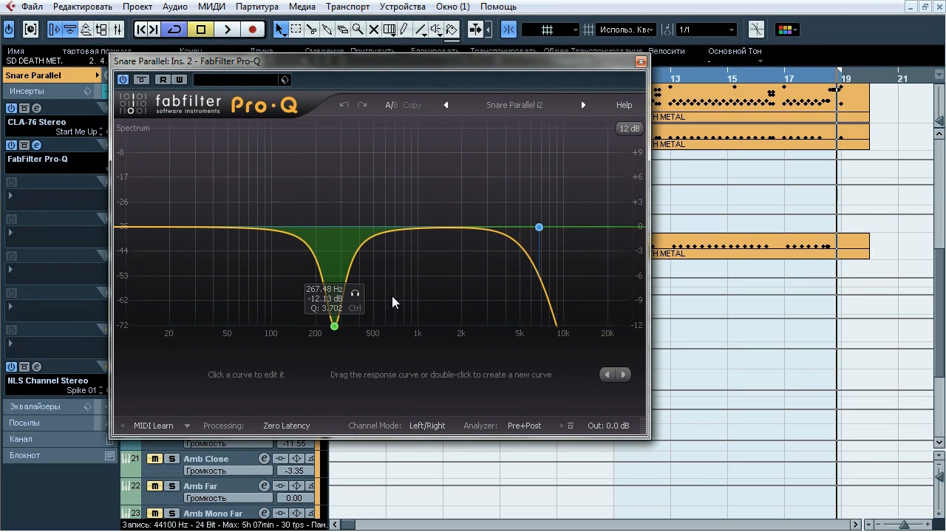
{"action": "key", "text": "space"}
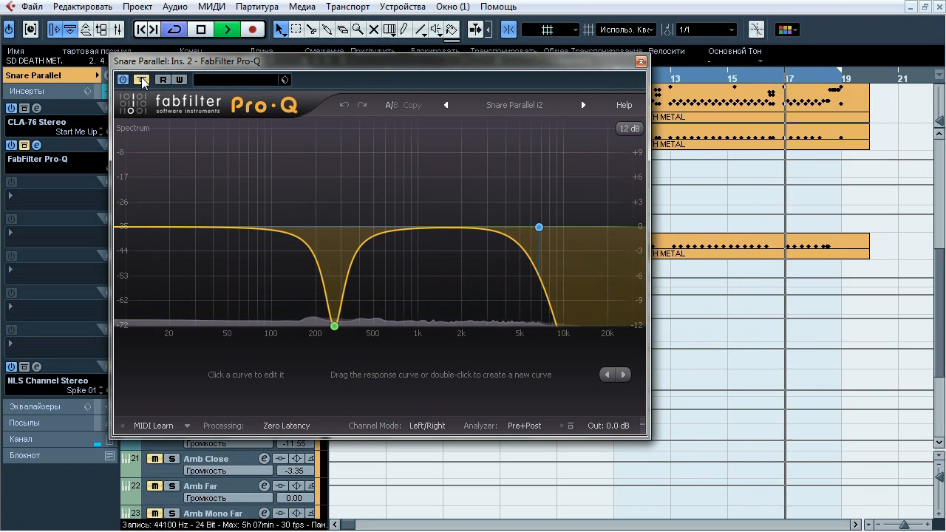
{"action": "left_click", "coordinate": [561, 206]}
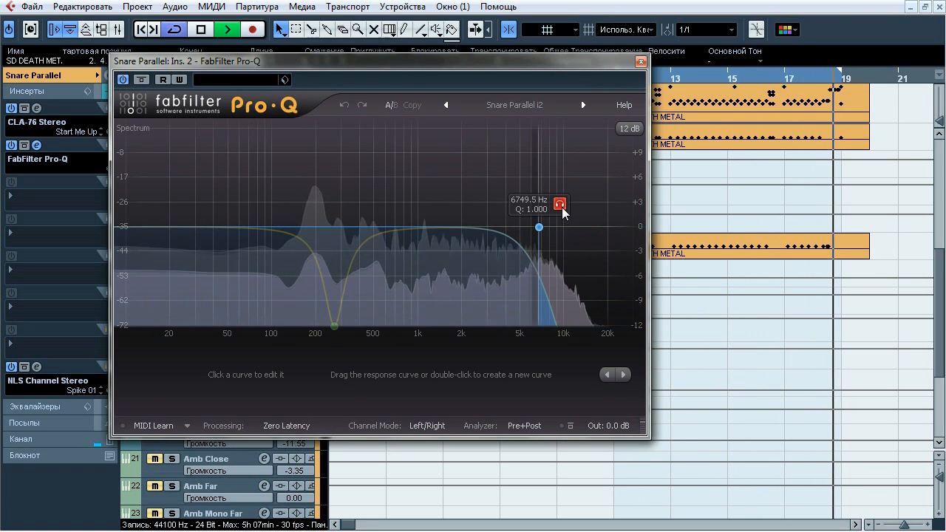
{"action": "left_click", "coordinate": [563, 211]}
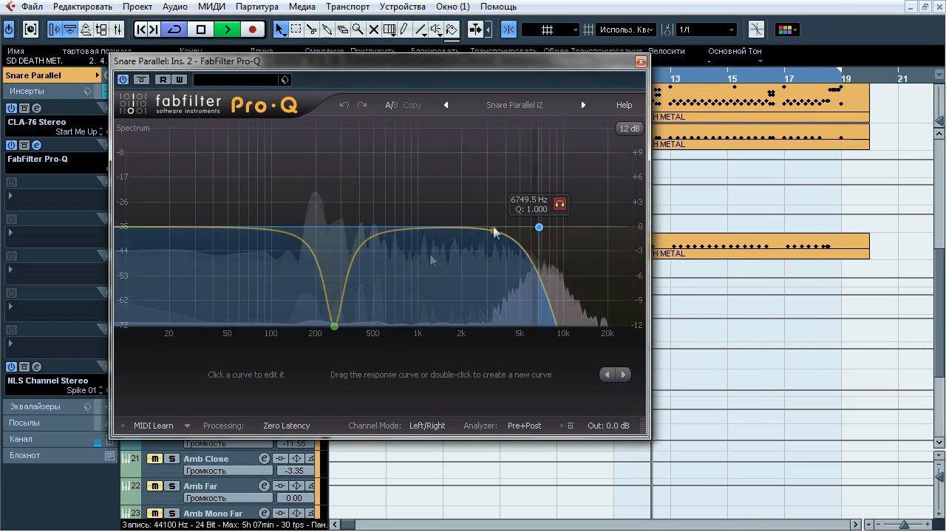
{"action": "left_click", "coordinate": [355, 294]}
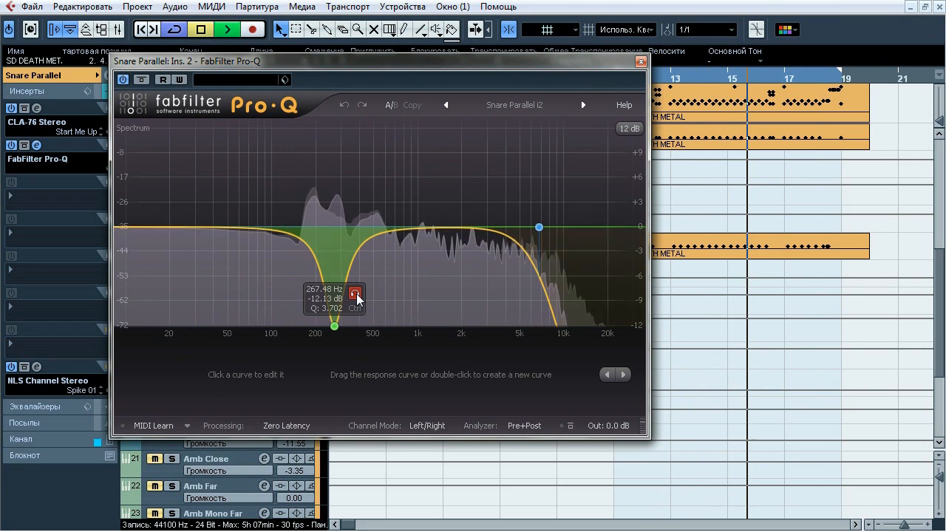
{"action": "key", "text": "space"}
{"action": "left_click", "coordinate": [640, 62]}
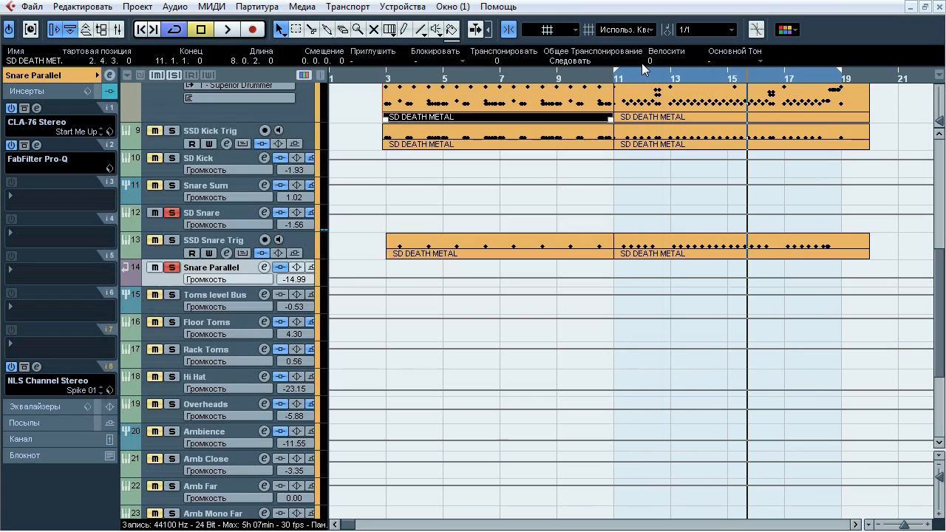
Compare Snare Parallel's NLS Channel Stereo insert bypassed and active during playback, and close it
{"action": "left_click", "coordinate": [36, 367]}
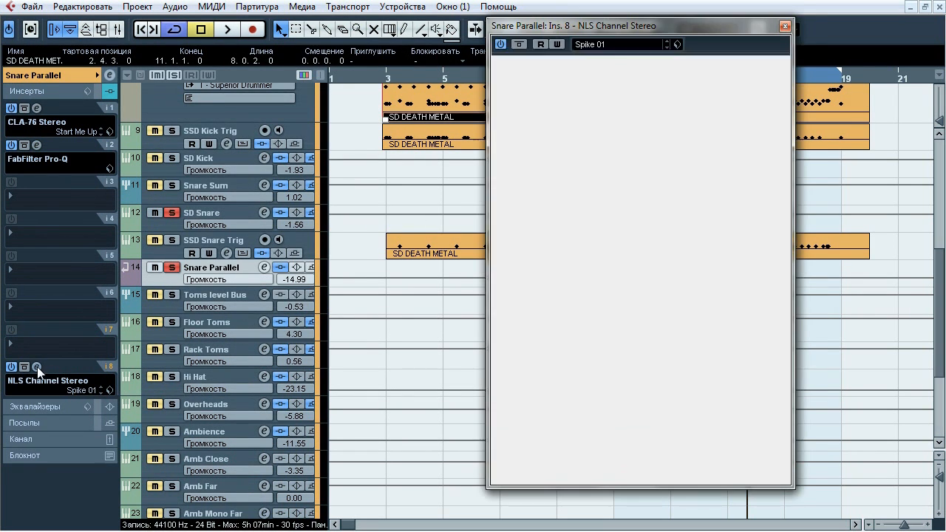
{"action": "key", "text": "space"}
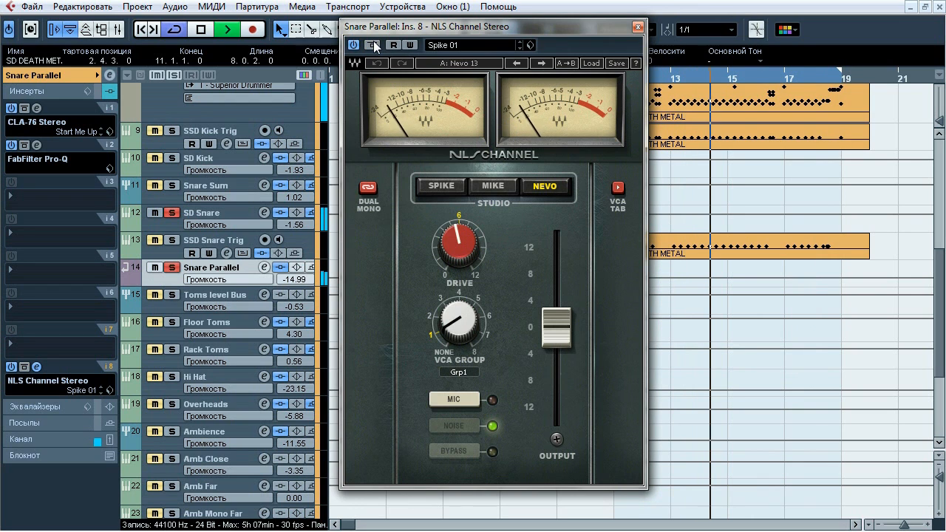
{"action": "key", "text": "space"}
{"action": "left_click", "coordinate": [638, 28]}
Route the Snare Parallel channel's output back to the Snare Sum group
{"action": "left_click", "coordinate": [76, 79]}
{"action": "left_click", "coordinate": [59, 174]}
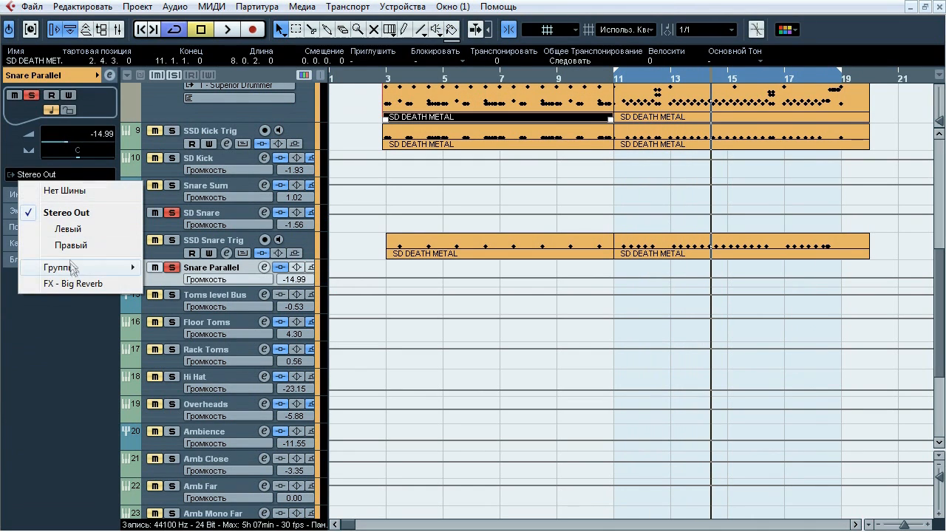
{"action": "mouse_move", "coordinate": [74, 267]}
{"action": "left_click", "coordinate": [196, 316]}
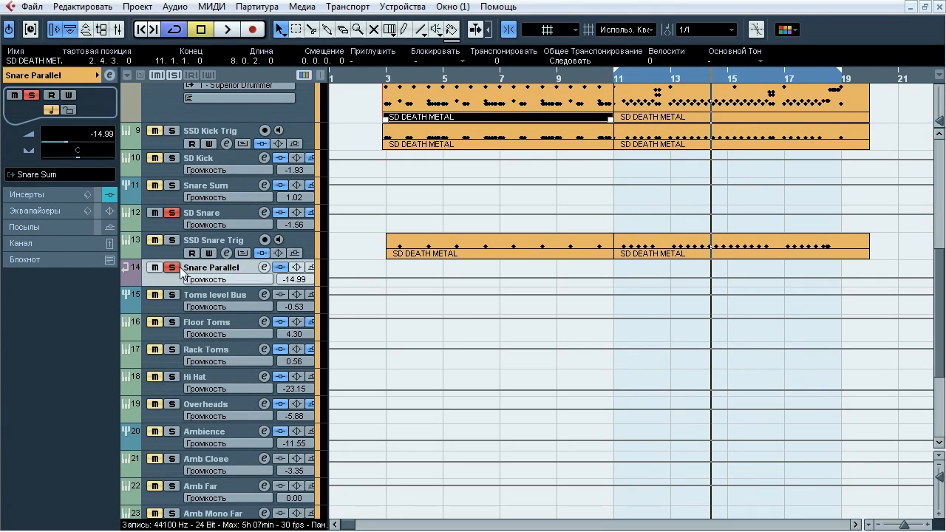
Solo the SSD Snare Trig track in place of Snare Parallel and play it back
{"action": "scroll", "coordinate": [828, 310], "scroll_direction": "down", "scroll_amount": 3}
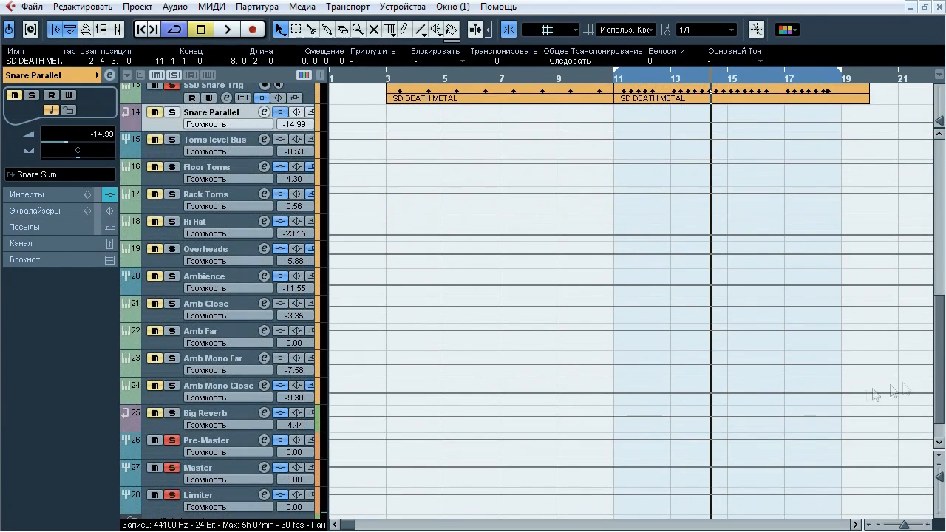
{"action": "left_click_drag", "start_coordinate": [938, 379], "coordinate": [940, 305]}
{"action": "left_click", "coordinate": [239, 336]}
{"action": "key", "text": "space"}
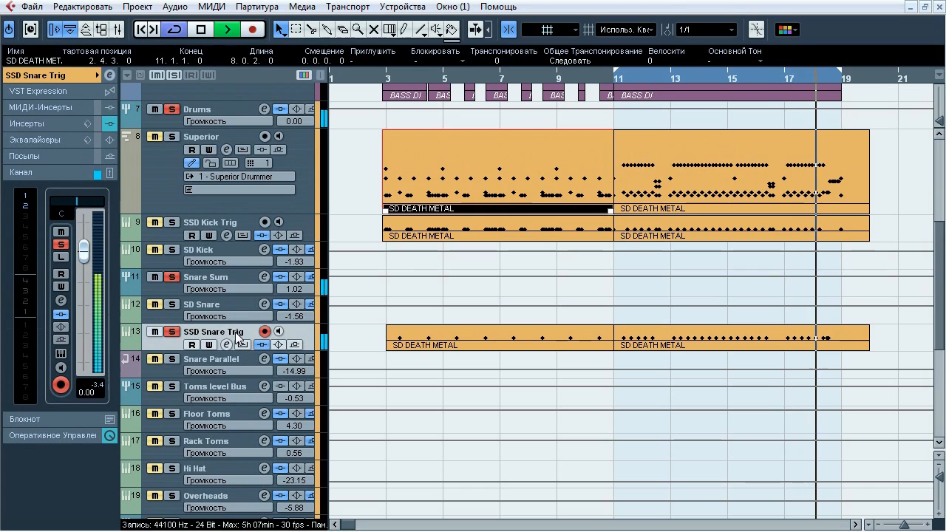
{"action": "key", "text": "space"}
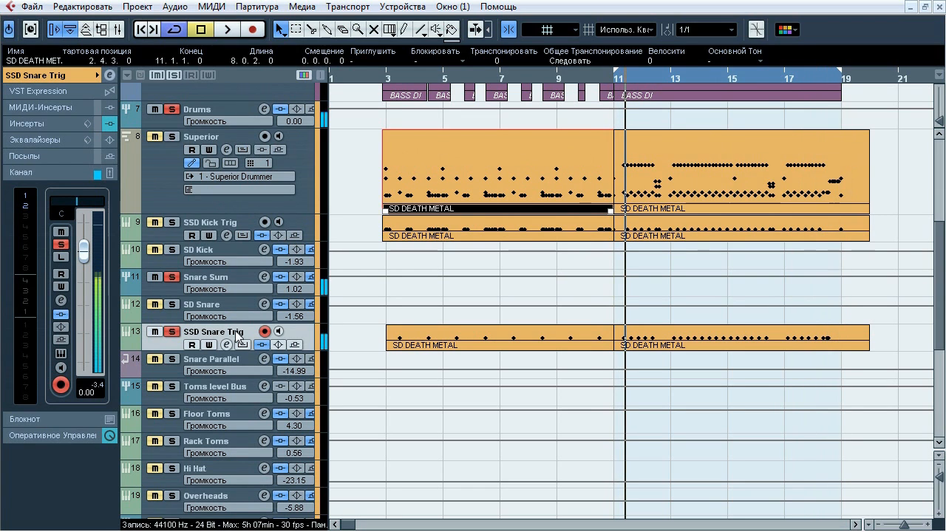
Compare SSD Snare Trig's SSLComp Stereo insert bypassed and active during playback, leave it active and close it
{"action": "left_click", "coordinate": [34, 123]}
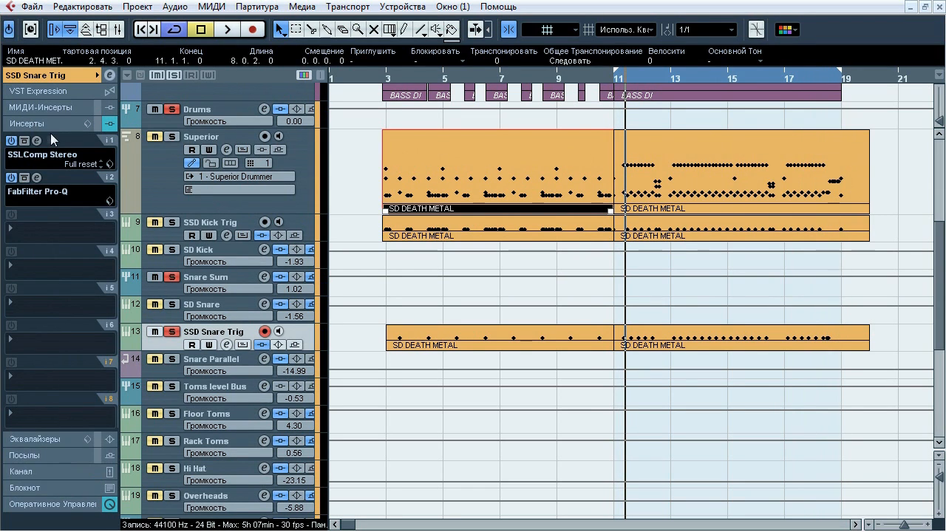
{"action": "left_click", "coordinate": [36, 141]}
{"action": "left_click_drag", "start_coordinate": [640, 25], "coordinate": [421, 85]}
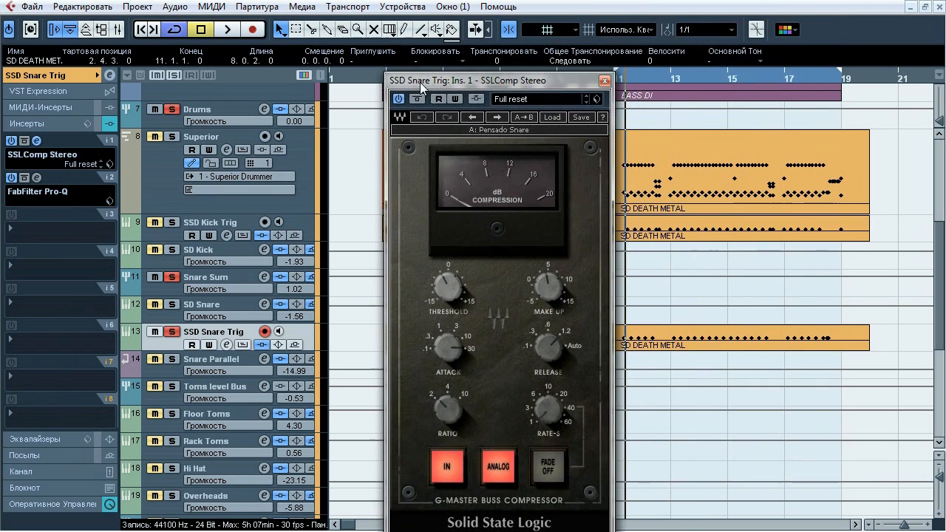
{"action": "key", "text": "space"}
{"action": "left_click", "coordinate": [417, 101]}
{"action": "left_click", "coordinate": [416, 100]}
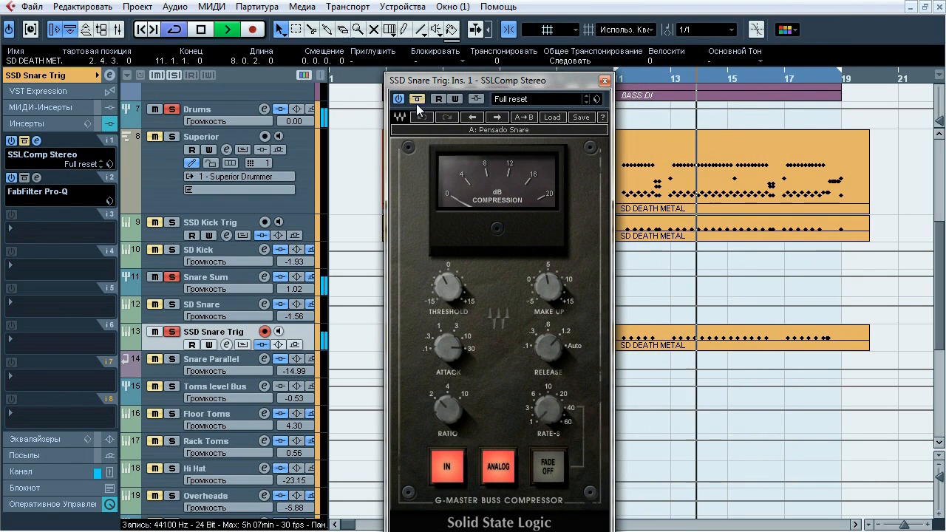
{"action": "left_click", "coordinate": [416, 101]}
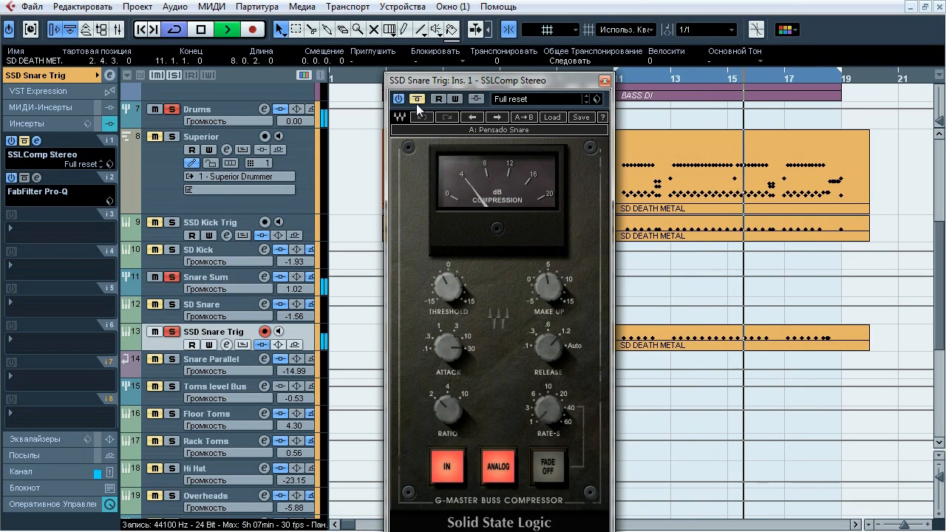
{"action": "left_click", "coordinate": [416, 101]}
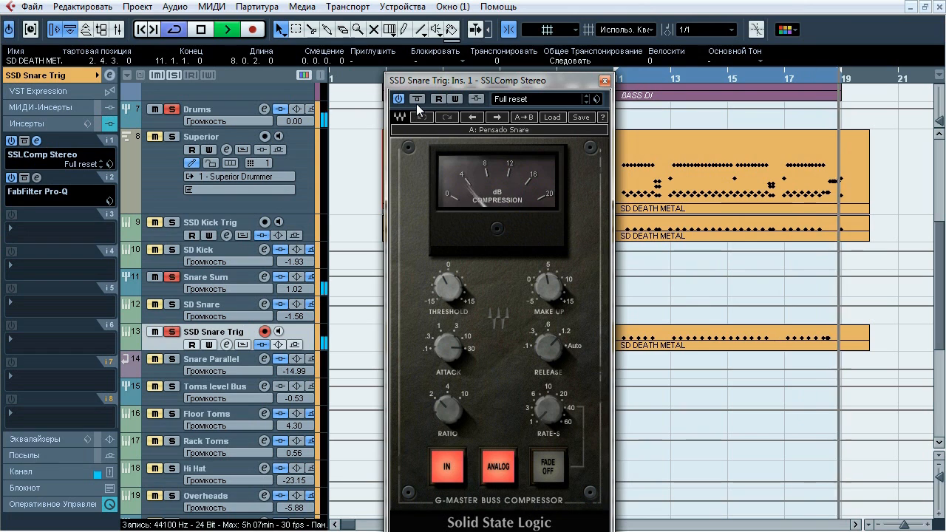
{"action": "key", "text": "space"}
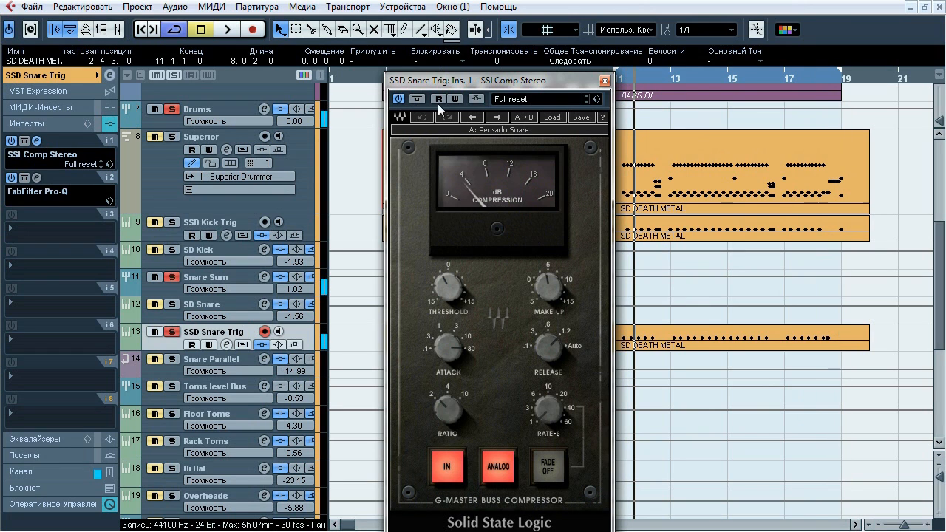
{"action": "left_click", "coordinate": [604, 81]}
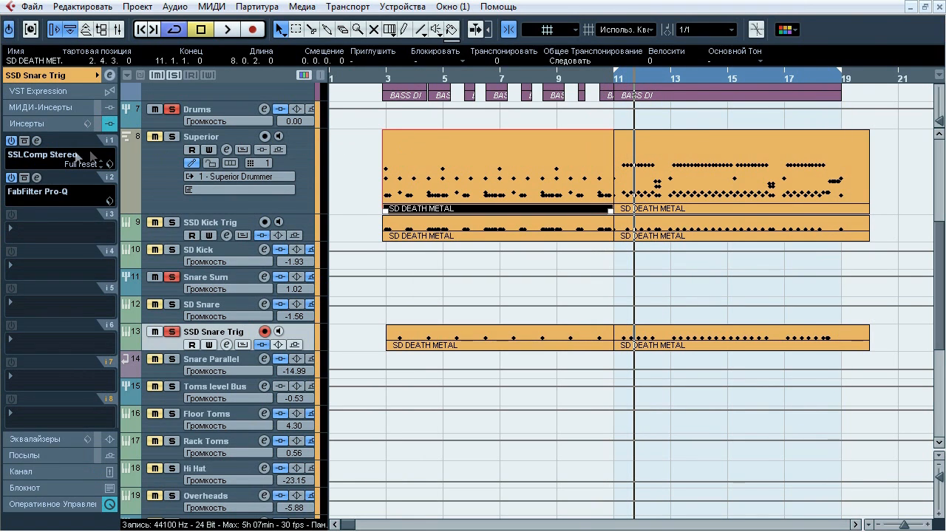
Examine SSD Snare Trig's FabFilter Pro-Q during playback, comparing it bypassed and active and auditioning its high-cut band
{"action": "left_click", "coordinate": [37, 177]}
{"action": "left_click_drag", "start_coordinate": [445, 21], "coordinate": [346, 55]}
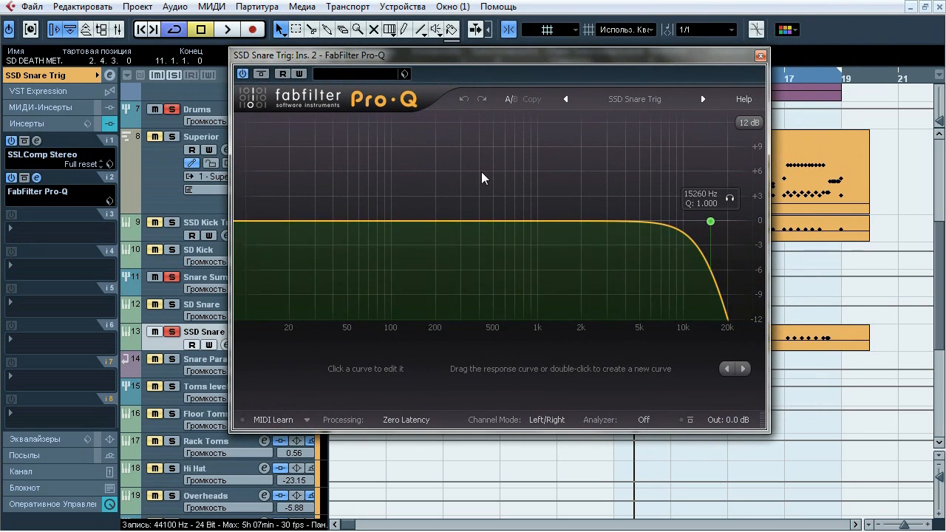
{"action": "key", "text": "space"}
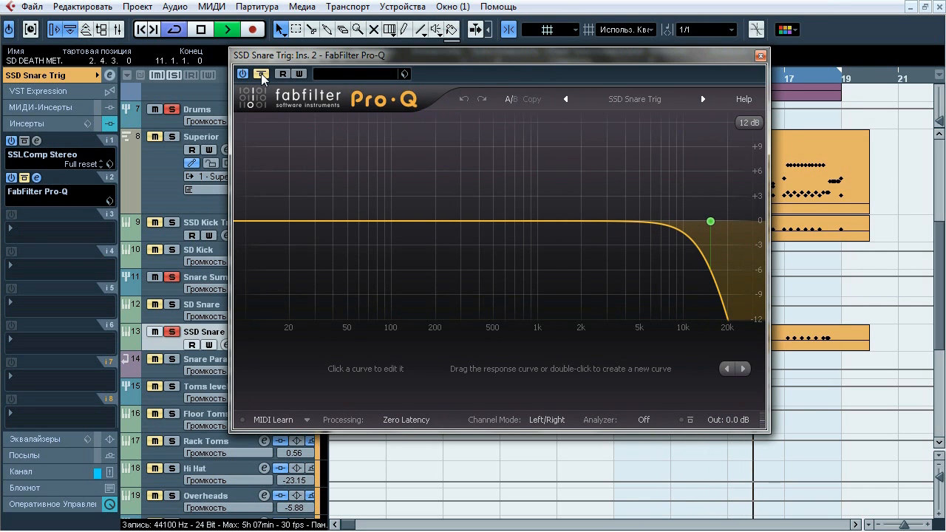
{"action": "mouse_move", "coordinate": [726, 202]}
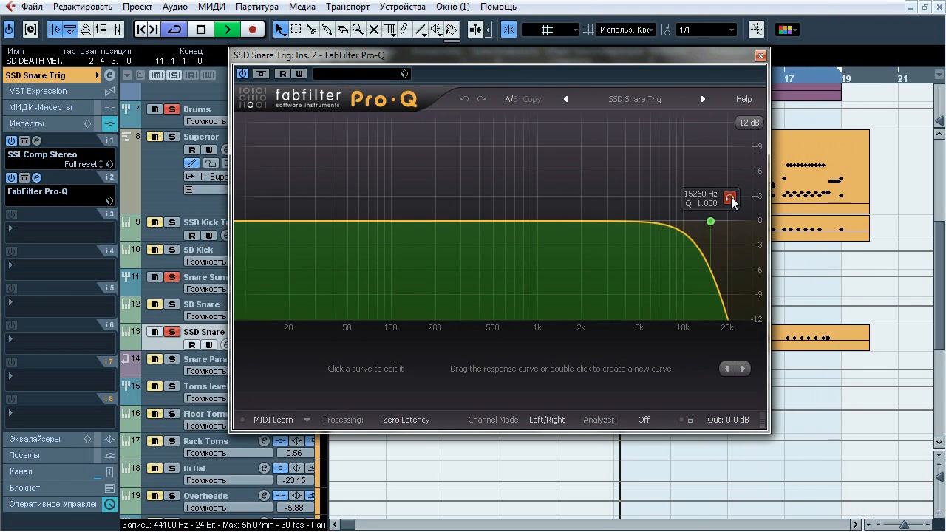
{"action": "key", "text": "space"}
{"action": "left_click", "coordinate": [761, 56]}
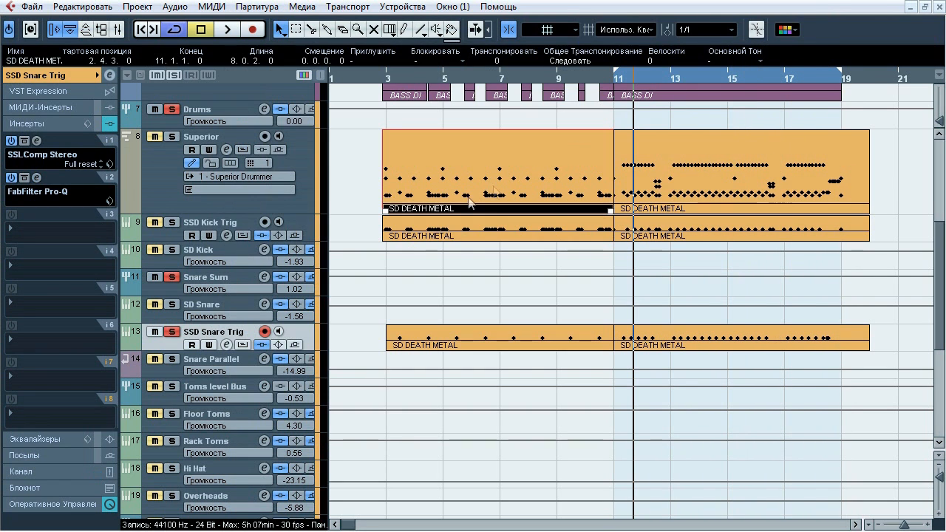
Clear all solos and select the SD Snare, SSD Snare Trig and Snare Parallel tracks together
{"action": "left_click", "coordinate": [175, 76]}
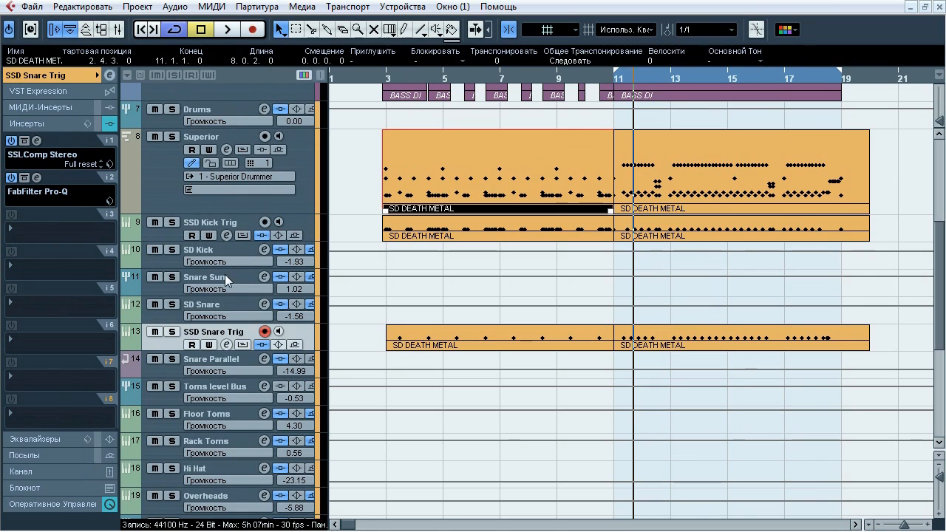
{"action": "left_click_drag", "start_coordinate": [226, 307], "coordinate": [227, 362]}
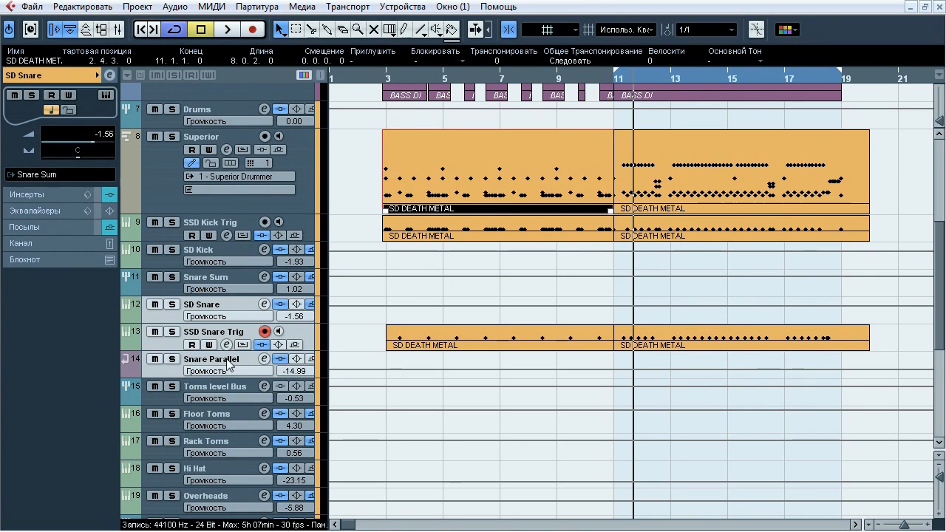
Open Snare Sum's FabFilter Pro-Q insert, solo the track and compare the EQ bypassed and active during playback
{"action": "left_click", "coordinate": [220, 281]}
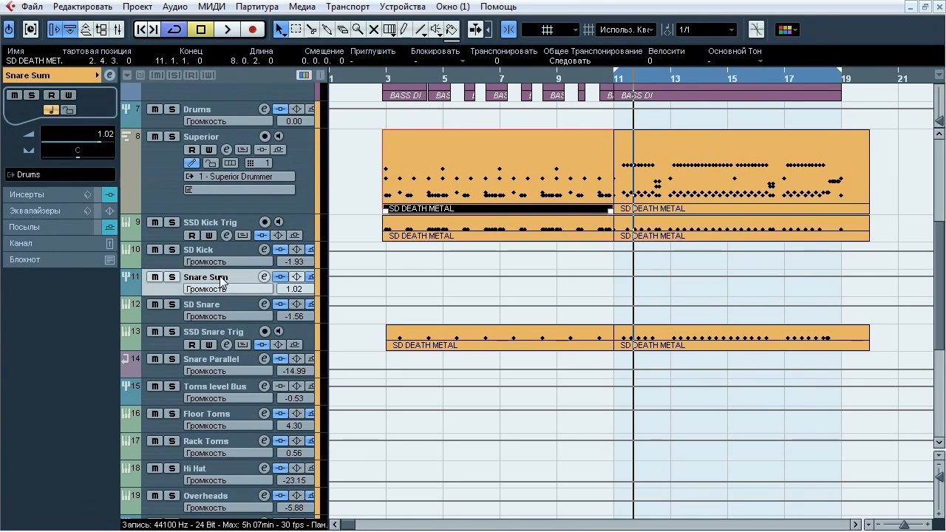
{"action": "left_click", "coordinate": [54, 195]}
{"action": "left_click", "coordinate": [37, 108]}
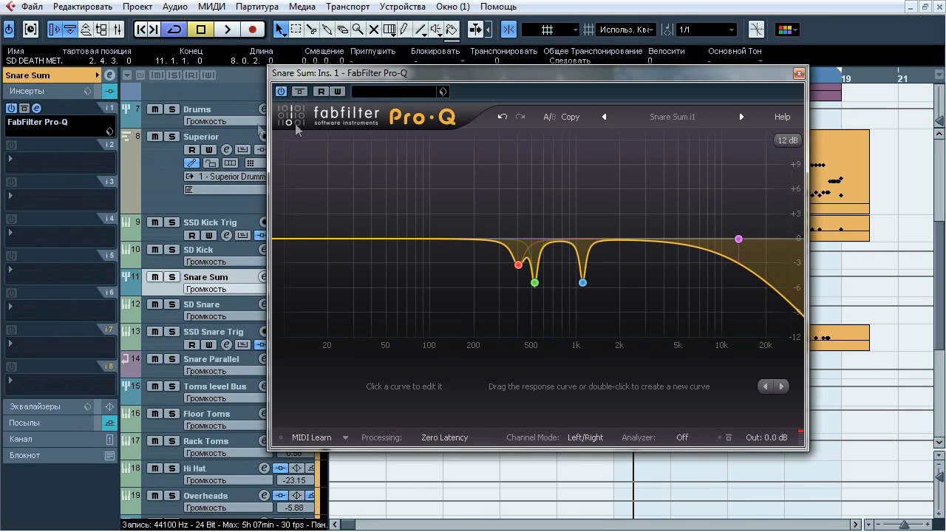
{"action": "left_click_drag", "start_coordinate": [384, 81], "coordinate": [341, 89]}
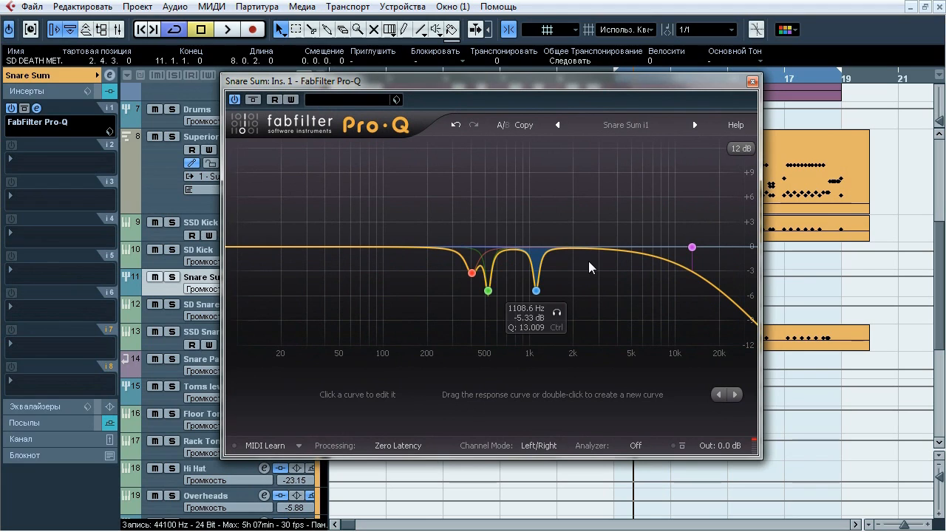
{"action": "key", "text": "space"}
{"action": "left_click", "coordinate": [171, 277]}
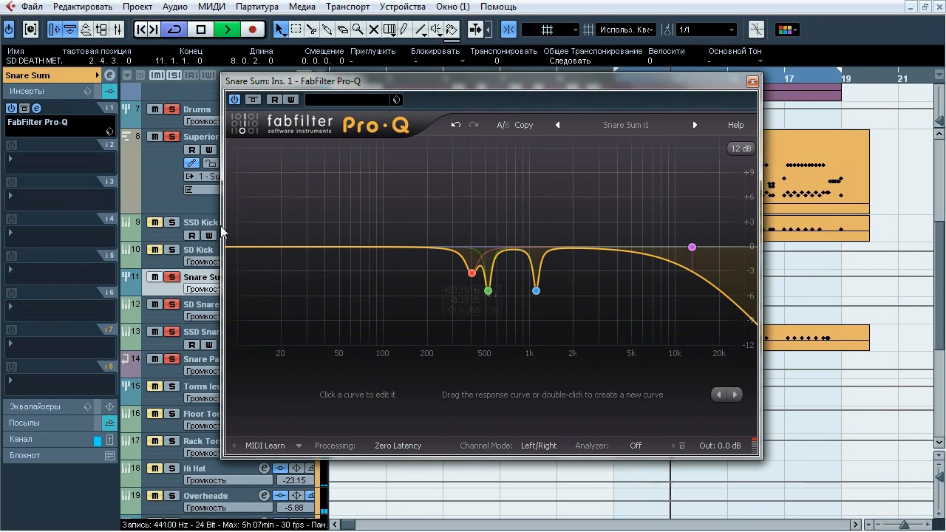
{"action": "left_click", "coordinate": [253, 101]}
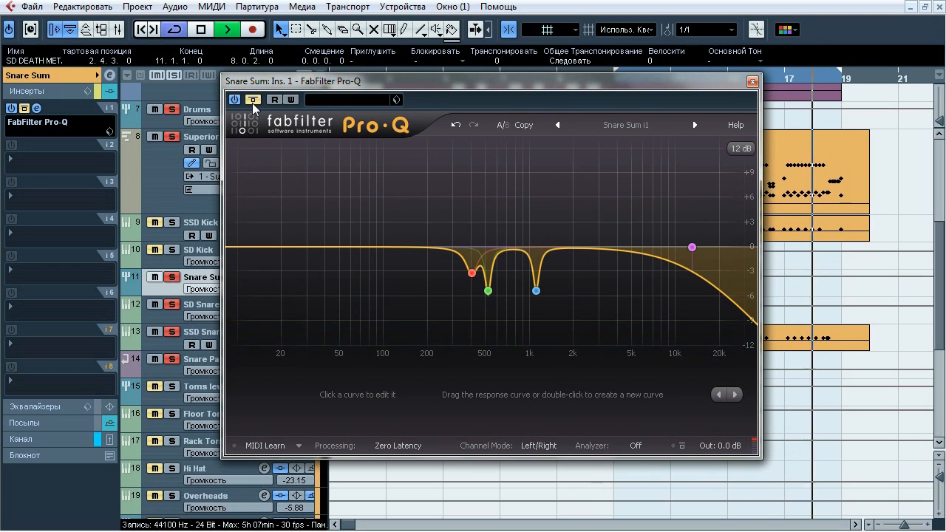
{"action": "left_click", "coordinate": [252, 101]}
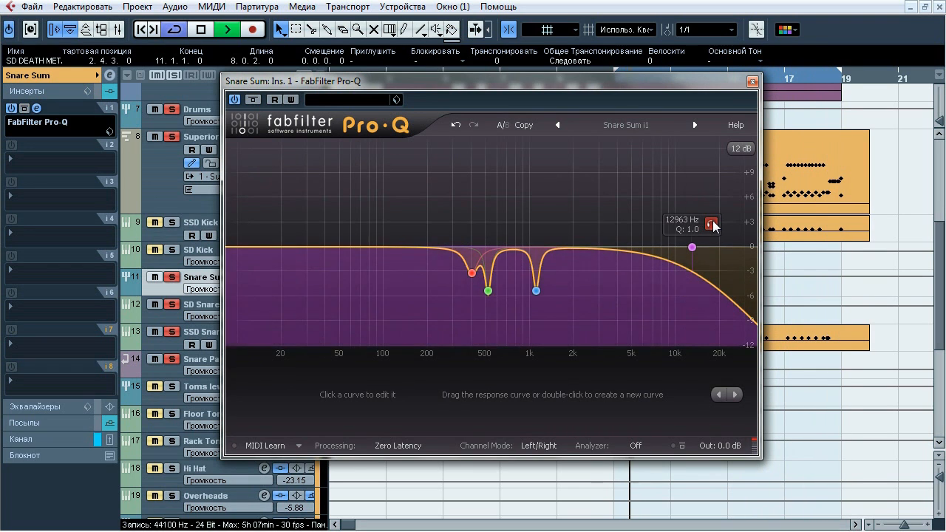
Audition Snare Sum's Pro-Q high-cut band and its 1108.6, 519.74 and 402.19 Hz cuts, then stop playback and close the EQ
{"action": "left_click", "coordinate": [711, 224]}
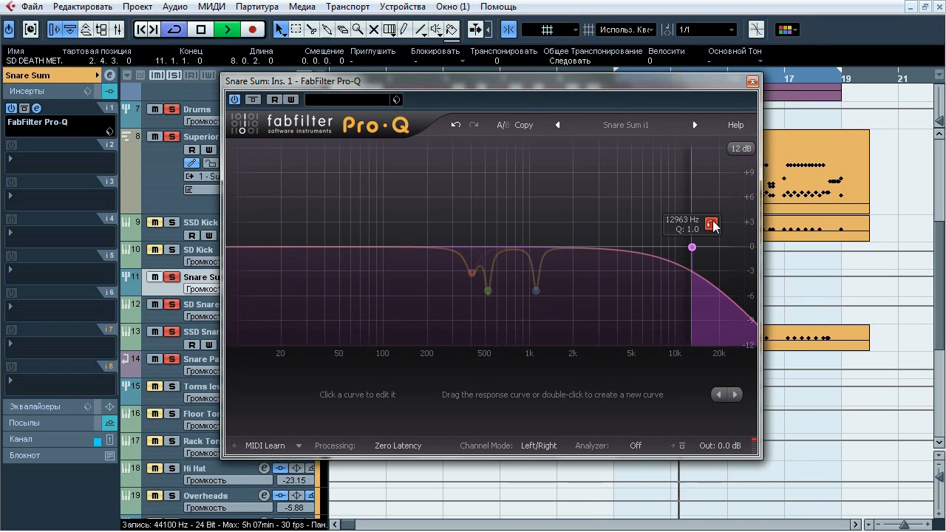
{"action": "left_click", "coordinate": [558, 313]}
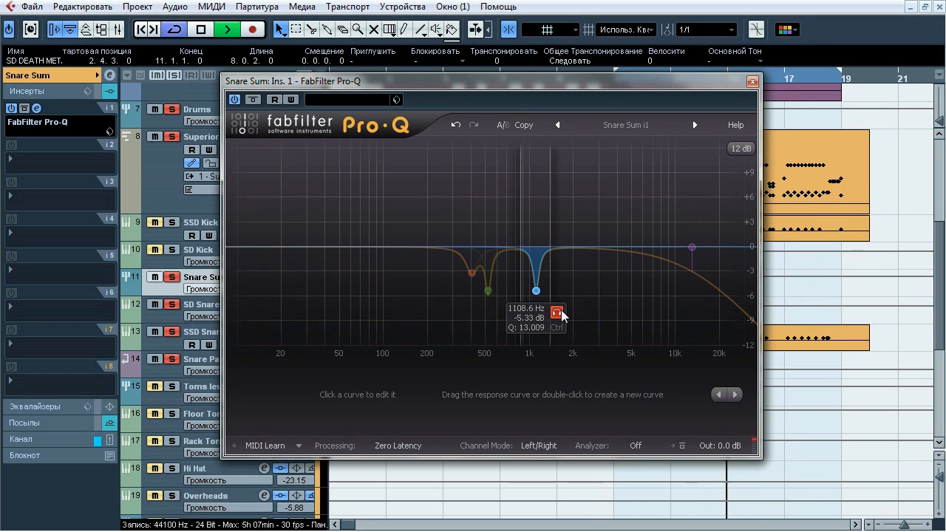
{"action": "left_click", "coordinate": [508, 313]}
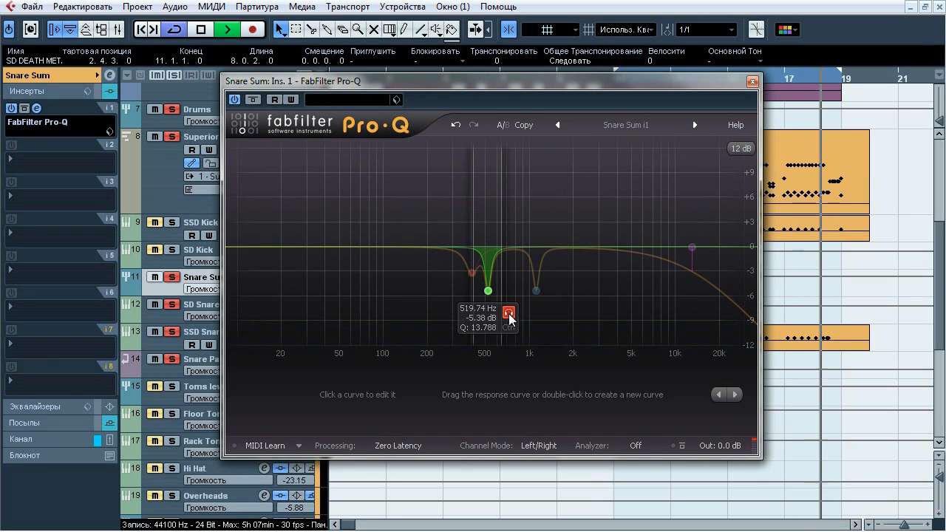
{"action": "left_click", "coordinate": [490, 296]}
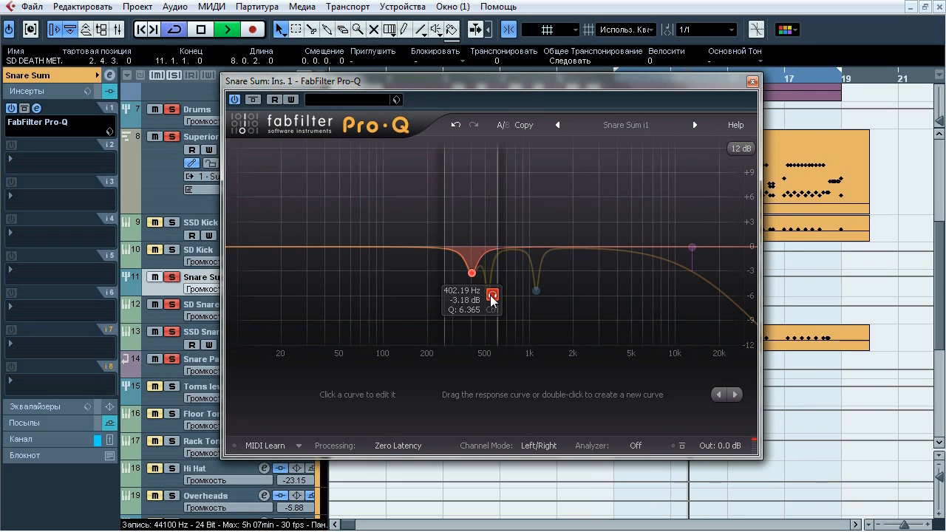
{"action": "key", "text": "space"}
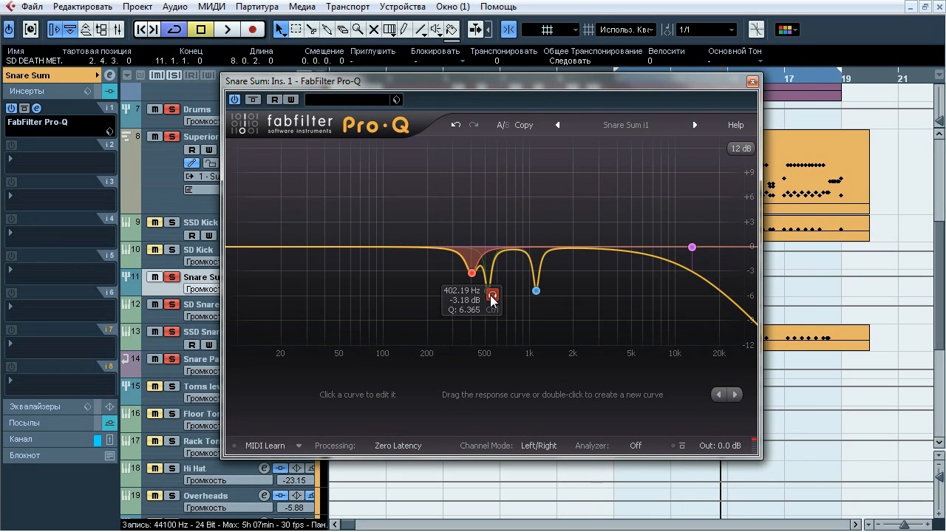
{"action": "left_click", "coordinate": [752, 81]}
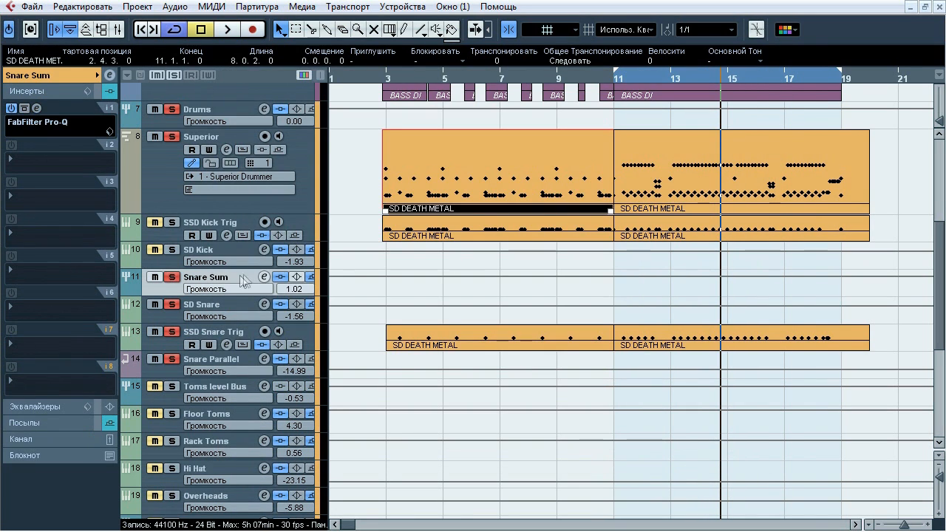
Show Snare Sum's sends to examine its Big Reverb send, and clear the track's solo
{"action": "left_click", "coordinate": [46, 76]}
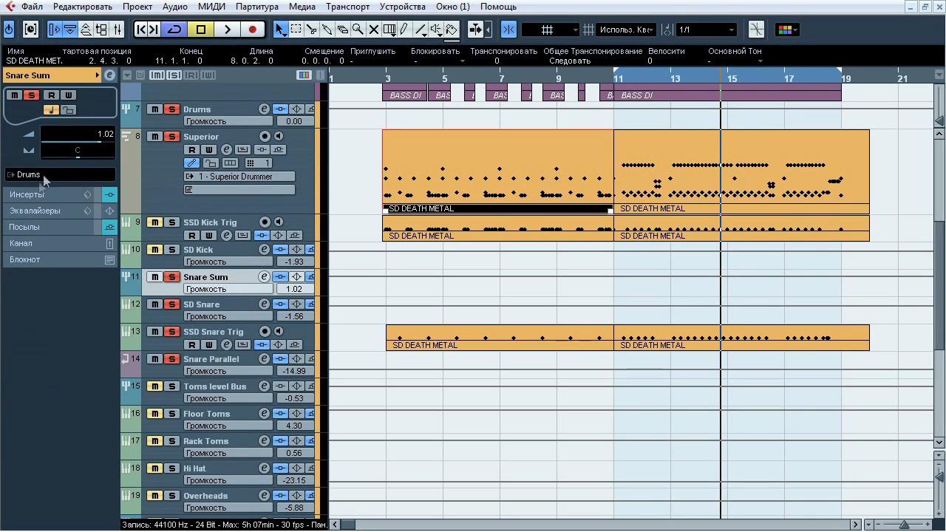
{"action": "left_click", "coordinate": [43, 228]}
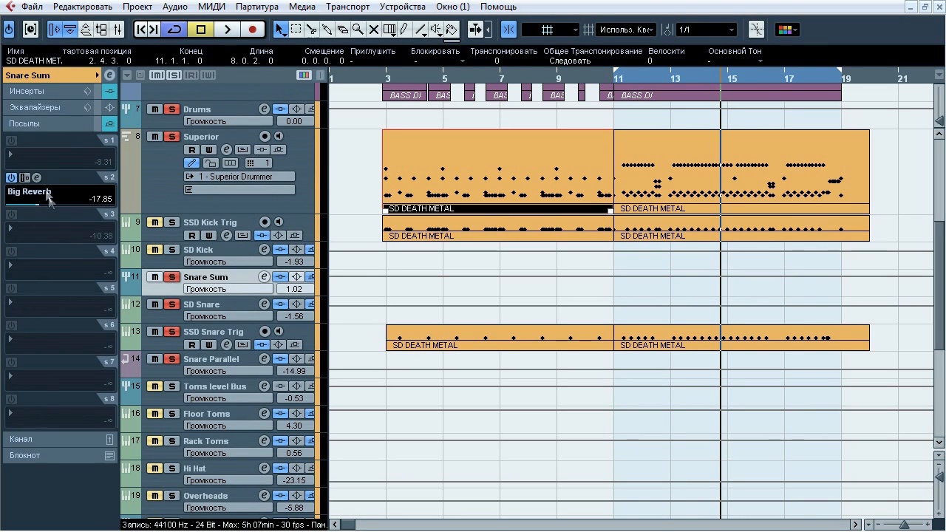
{"action": "left_click", "coordinate": [173, 278]}
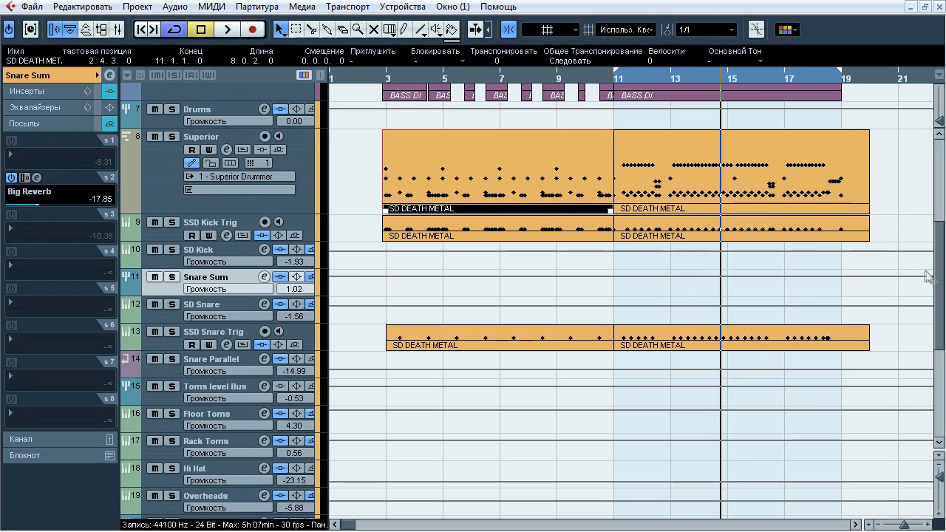
Solo Toms level Bus, set the grid to 1/8 and loop playback over the tom fill in bar 16
{"action": "left_click", "coordinate": [171, 387]}
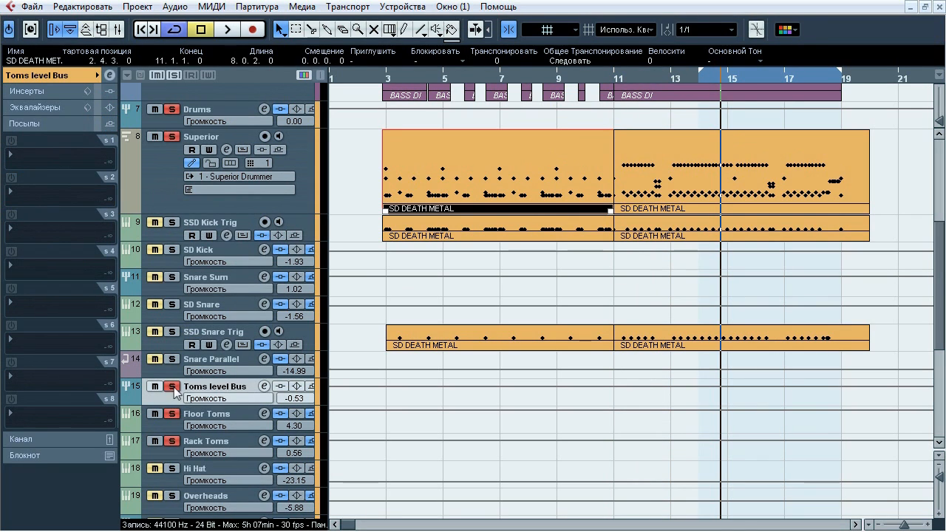
{"action": "key", "text": "space"}
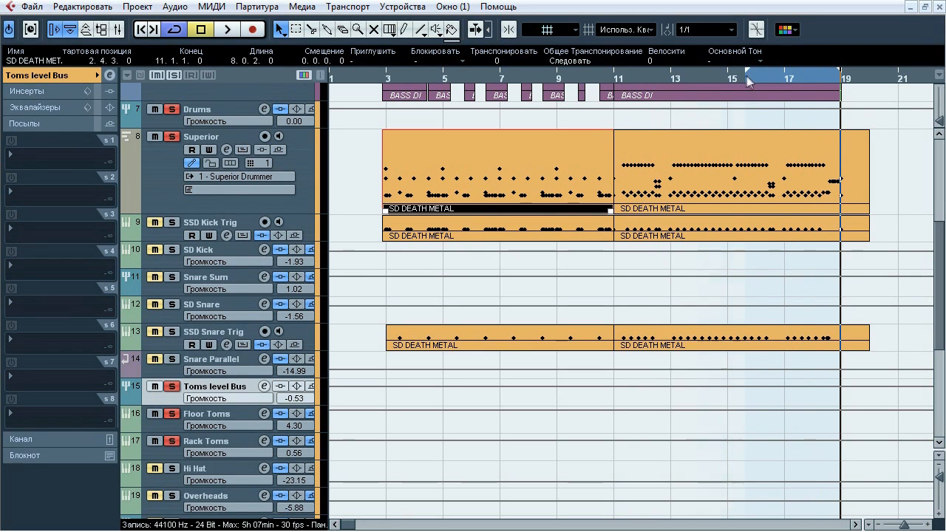
{"action": "left_click", "coordinate": [709, 30]}
{"action": "left_click", "coordinate": [710, 76]}
{"action": "key", "text": "j"}
{"action": "left_click", "coordinate": [777, 79]}
{"action": "key", "text": "h"}
{"action": "key", "text": "h"}
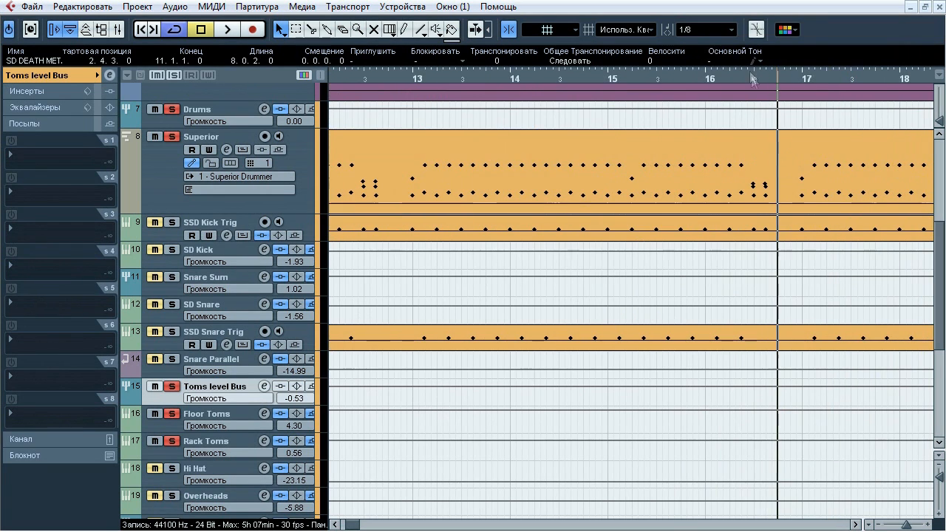
{"action": "left_click_drag", "start_coordinate": [802, 65], "coordinate": [790, 68]}
{"action": "key", "text": "KP_1"}
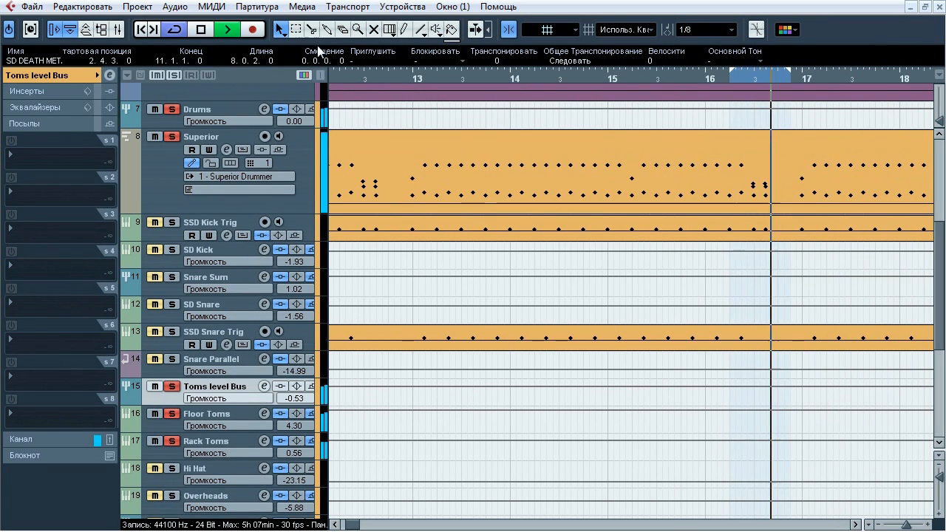
{"action": "key", "text": "space"}
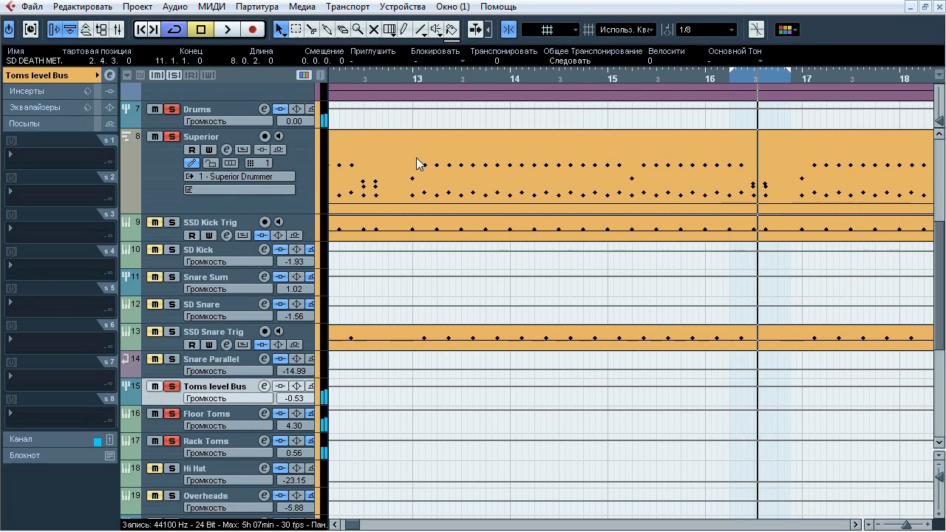
Solo only Floor Toms within the tom bus and compare its whole insert chain bypassed and active during playback
{"action": "left_click", "coordinate": [184, 418]}
{"action": "key", "text": "space"}
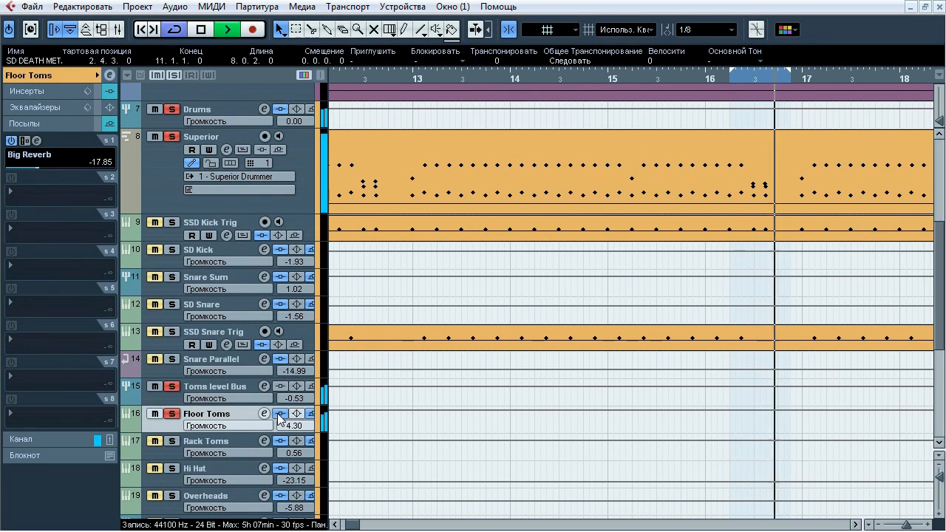
{"action": "left_click", "coordinate": [279, 414]}
{"action": "left_click", "coordinate": [279, 414]}
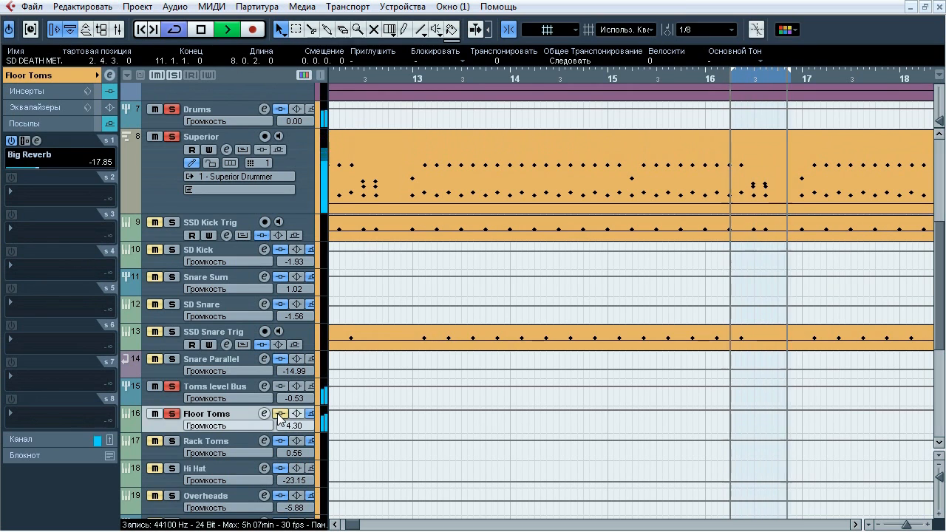
{"action": "key", "text": "space"}
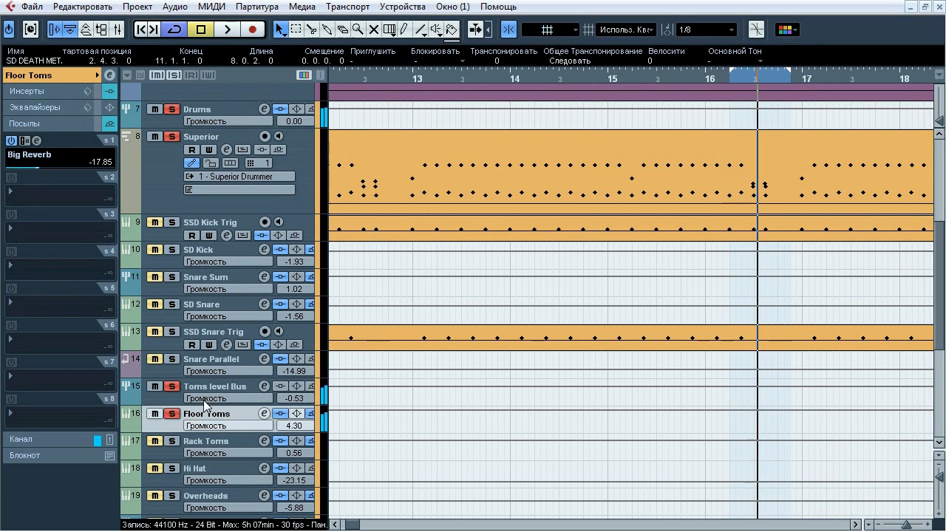
Compare Floor Toms' FabFilter Pro-Q insert bypassed and active during playback, audition its high-cut band and close it
{"action": "left_click", "coordinate": [51, 92]}
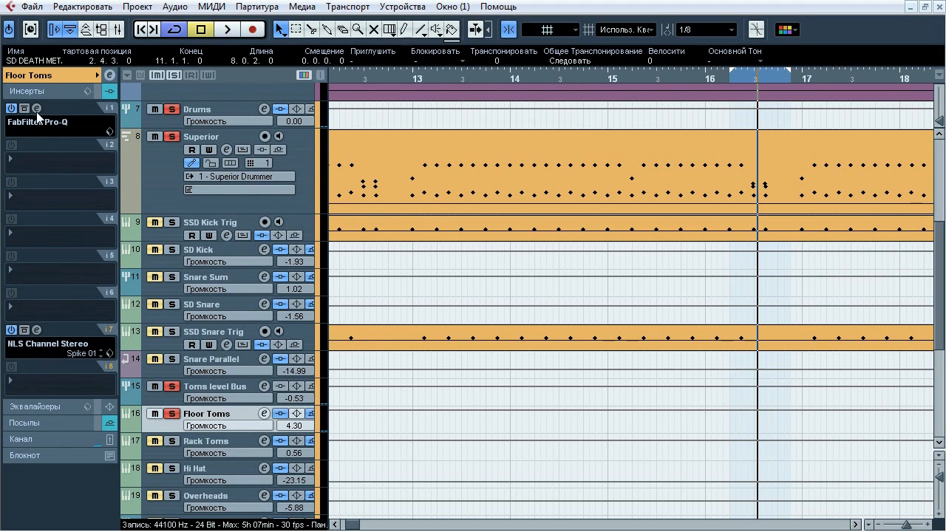
{"action": "left_click", "coordinate": [37, 109]}
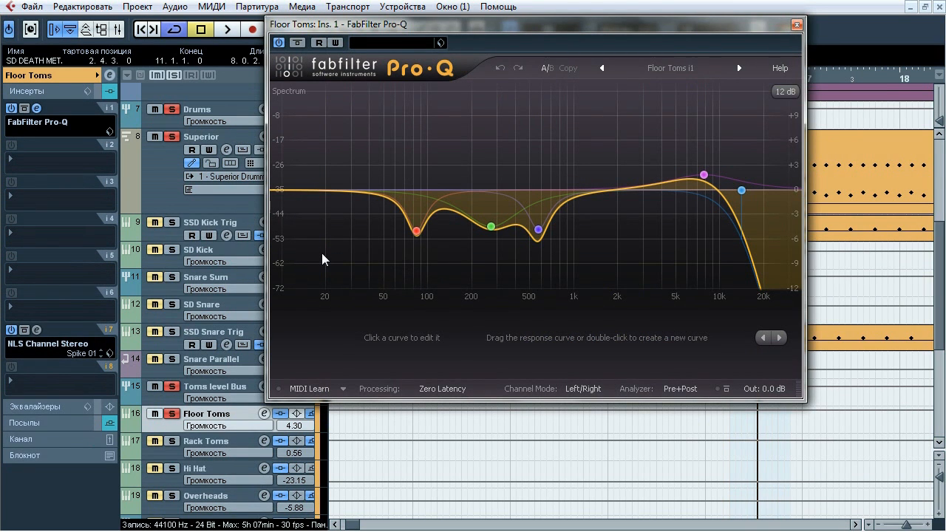
{"action": "key", "text": "space"}
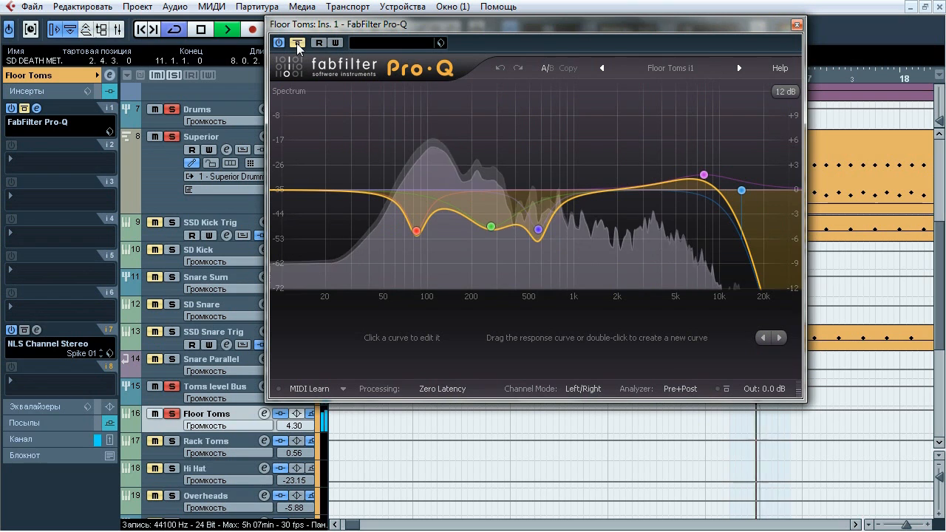
{"action": "left_click", "coordinate": [297, 45]}
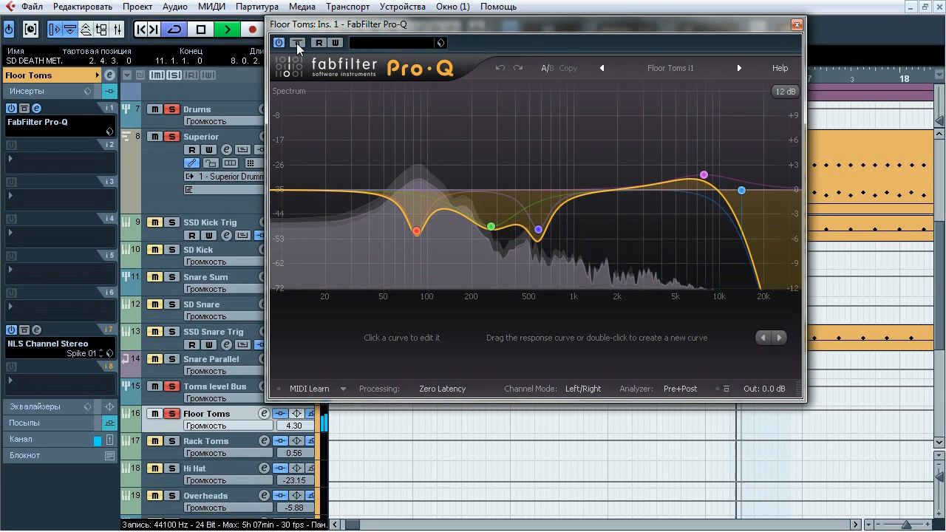
{"action": "left_click", "coordinate": [298, 44]}
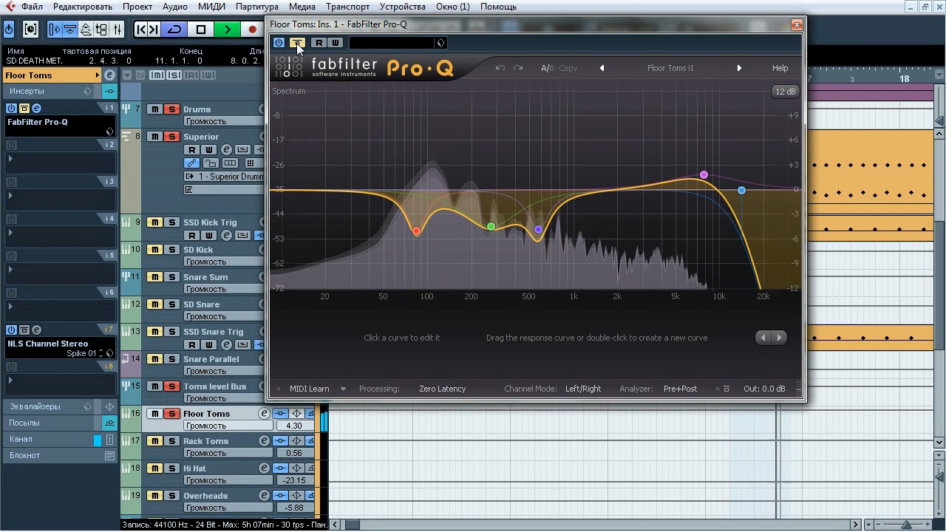
{"action": "left_click", "coordinate": [298, 43]}
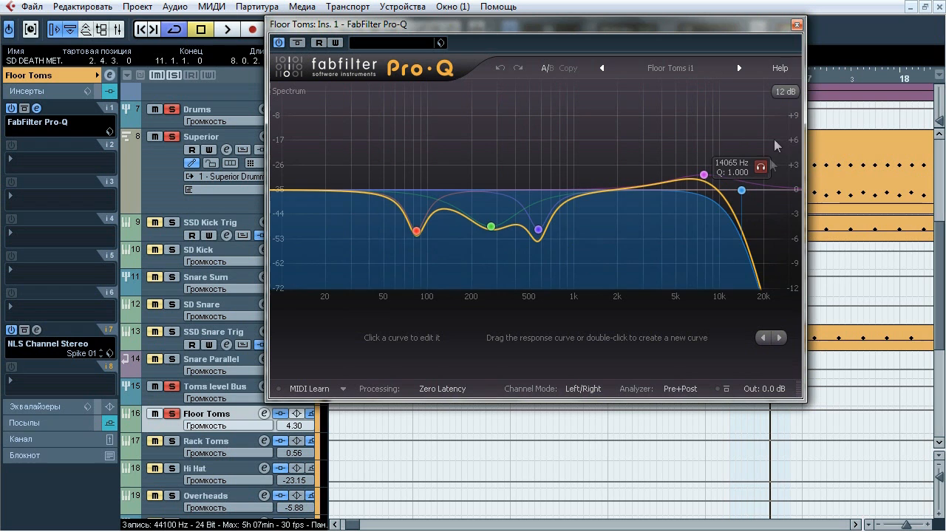
{"action": "left_click", "coordinate": [796, 24]}
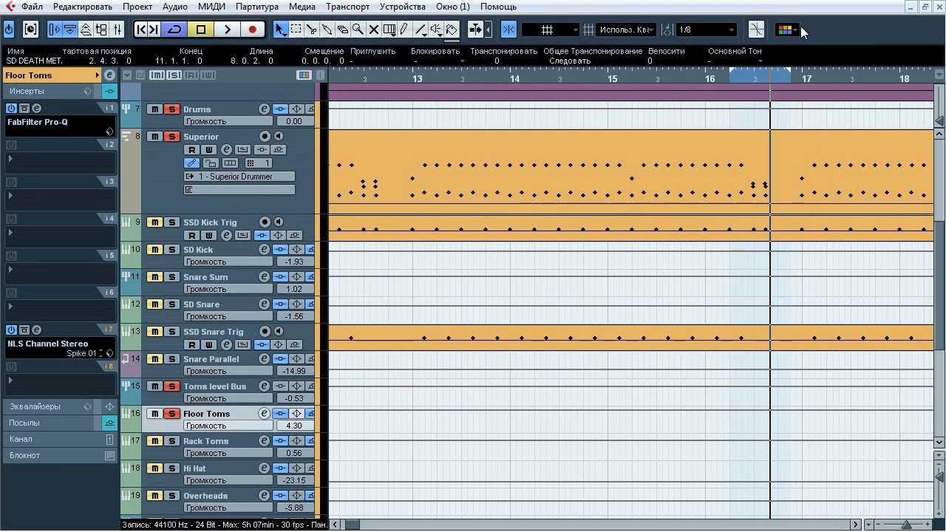
Compare Floor Toms' NLS Channel Stereo insert bypassed and active during playback, leave it active and close it
{"action": "left_click", "coordinate": [74, 343]}
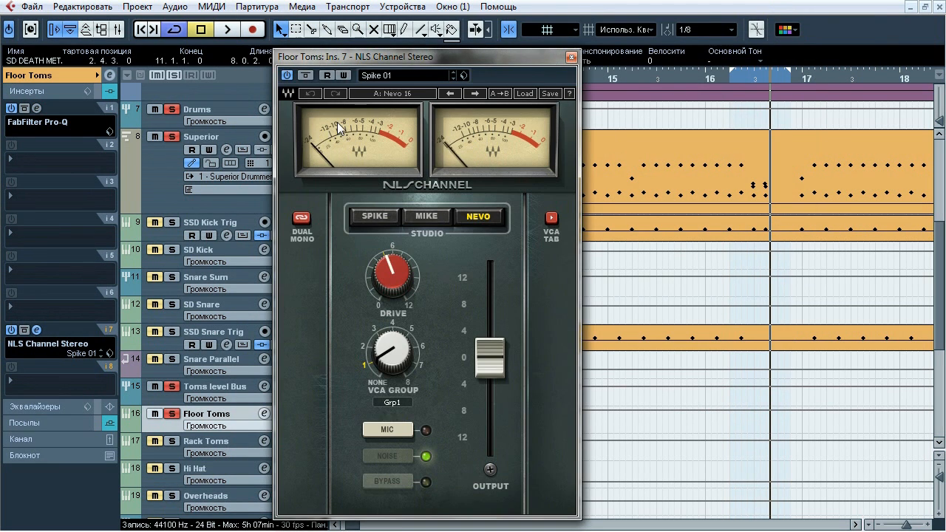
{"action": "key", "text": "space"}
{"action": "left_click", "coordinate": [312, 74]}
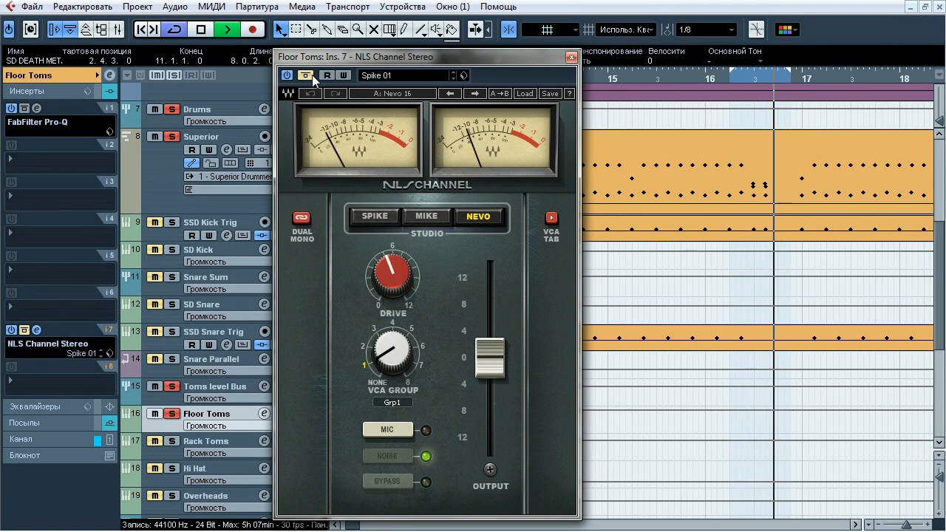
{"action": "left_click", "coordinate": [311, 75]}
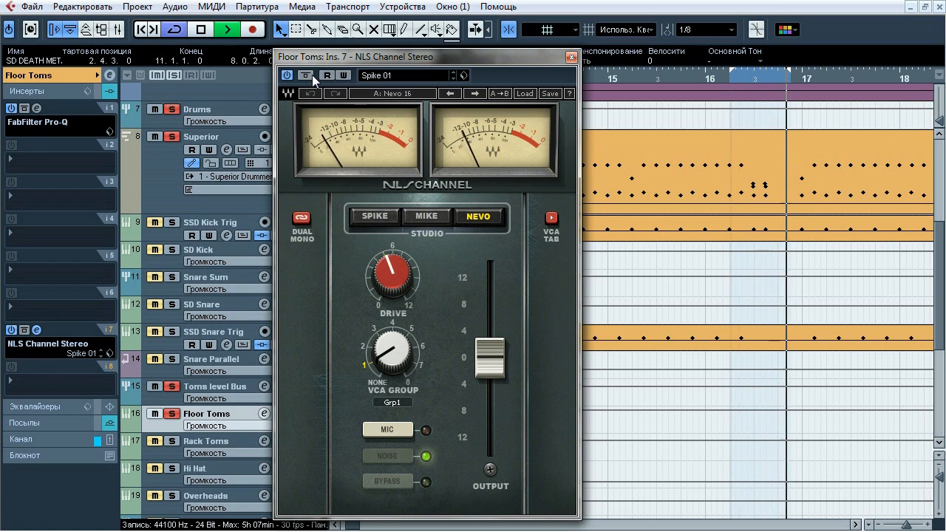
{"action": "key", "text": "space"}
{"action": "left_click", "coordinate": [571, 57]}
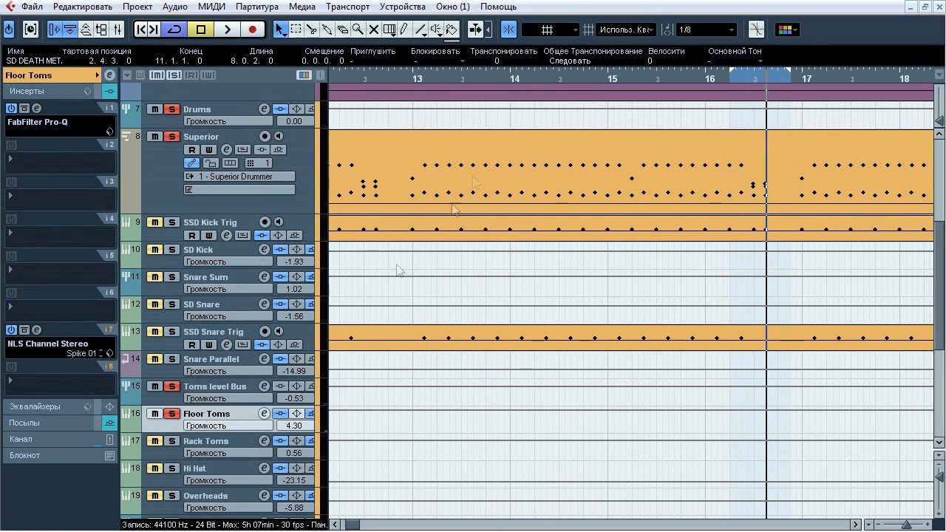
Solo only Rack Toms within the tom bus and compare its FabFilter Pro-Q insert bypassed and active during playback
{"action": "left_click", "coordinate": [186, 443]}
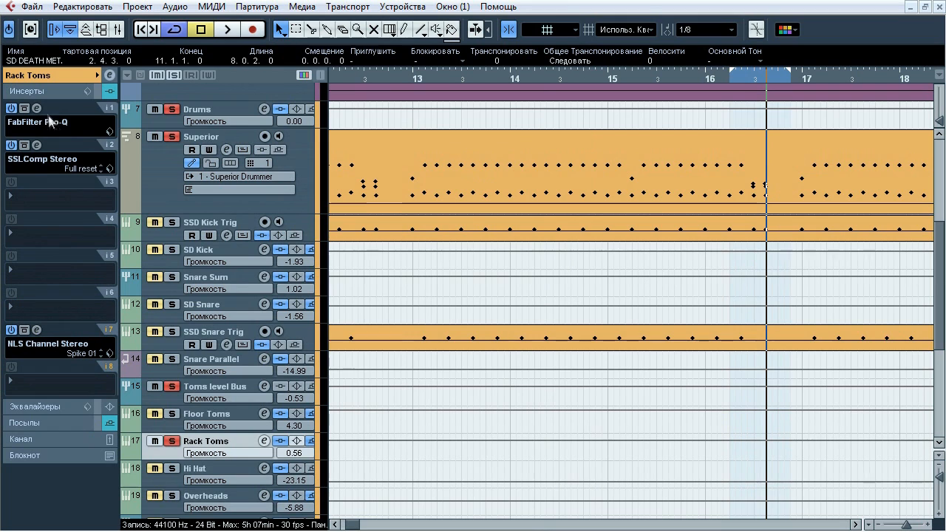
{"action": "key", "text": "space"}
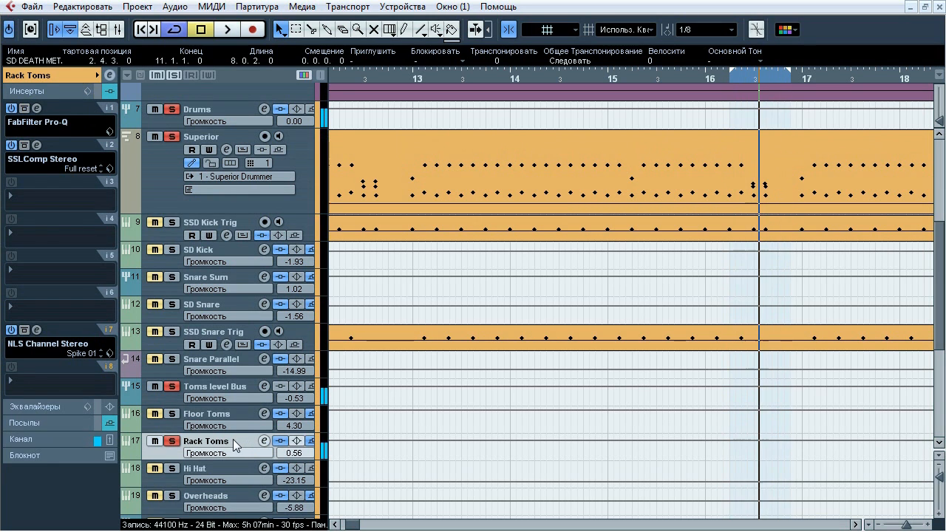
{"action": "left_click", "coordinate": [37, 108]}
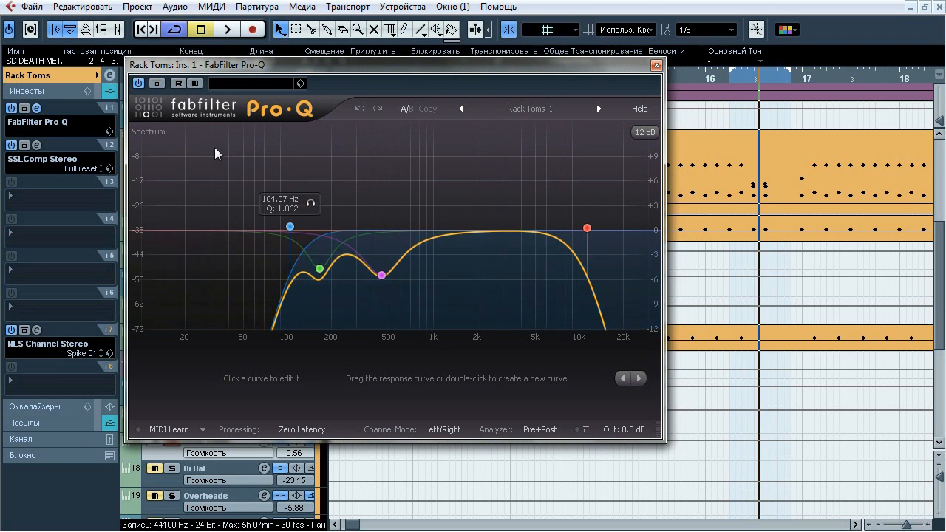
{"action": "key", "text": "space"}
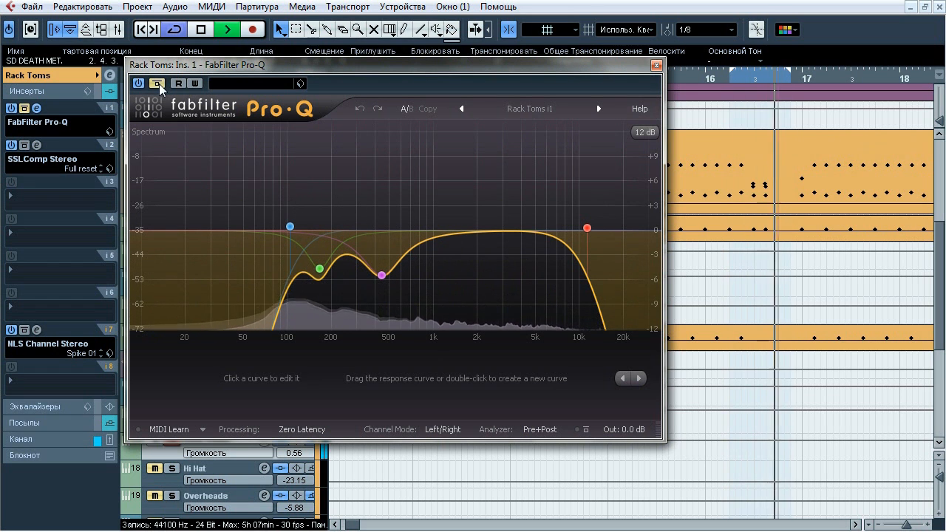
Audition the low-cut, both bell cuts and the high-cut band of Rack Toms' Pro-Q in turn, stop playback and close it
{"action": "left_click", "coordinate": [309, 206]}
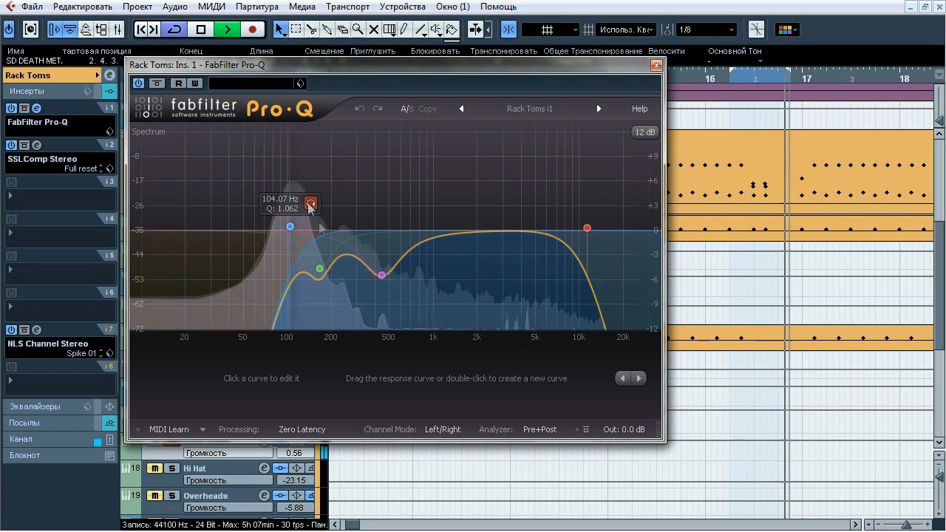
{"action": "mouse_move", "coordinate": [320, 269]}
{"action": "left_click", "coordinate": [343, 296]}
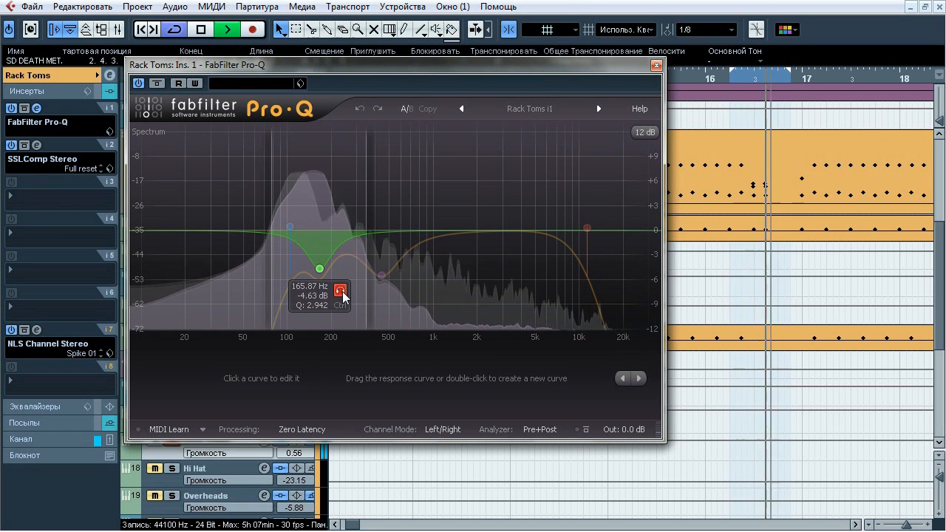
{"action": "mouse_move", "coordinate": [381, 275]}
{"action": "left_click", "coordinate": [402, 296]}
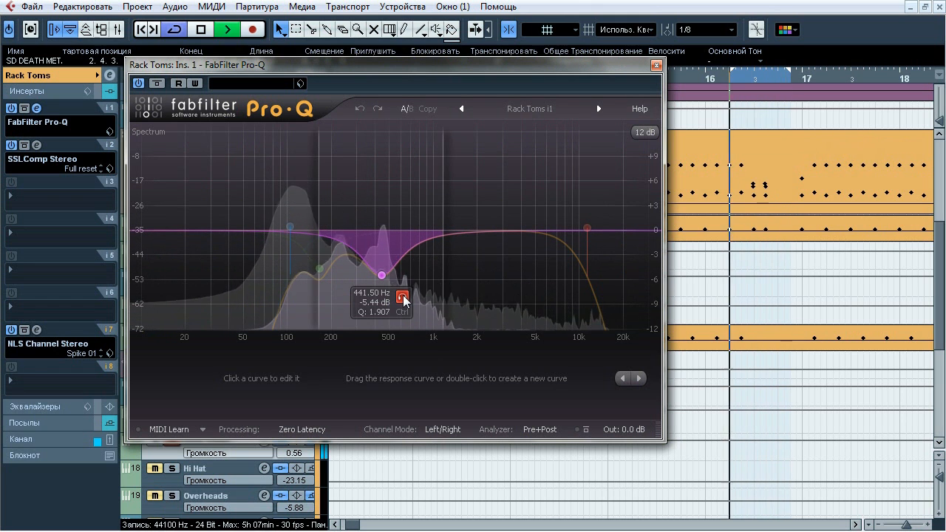
{"action": "mouse_move", "coordinate": [587, 227]}
{"action": "left_click", "coordinate": [607, 205]}
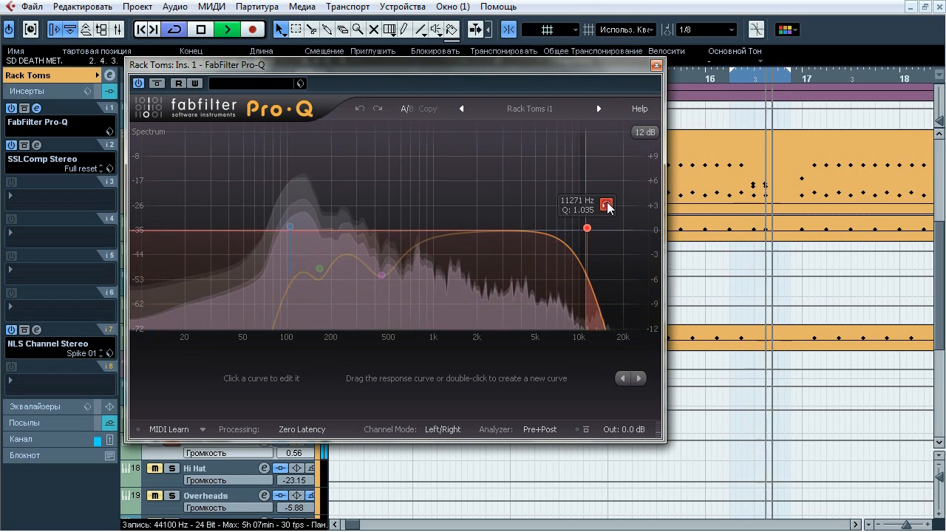
{"action": "key", "text": "space"}
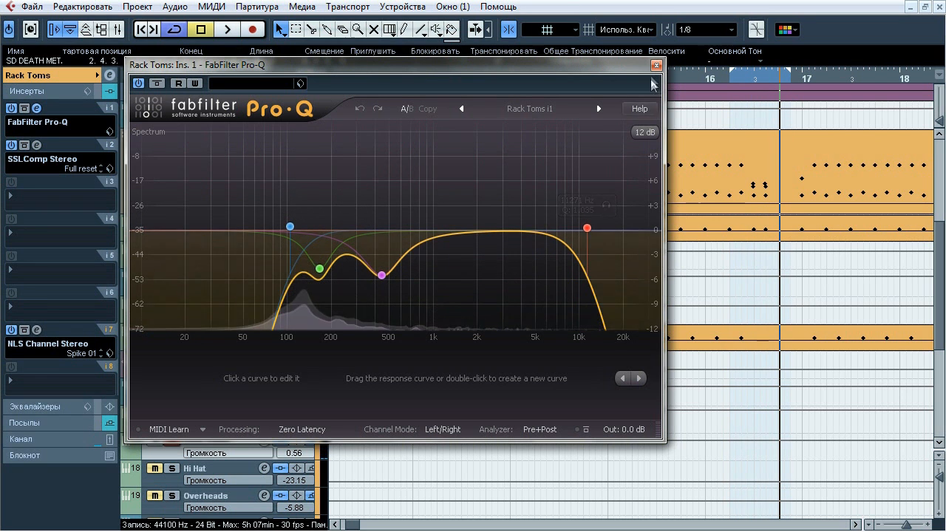
{"action": "left_click", "coordinate": [656, 65]}
Compare Rack Toms' SSLComp Stereo insert bypassed and active during playback, leave it active and close it
{"action": "left_click", "coordinate": [36, 144]}
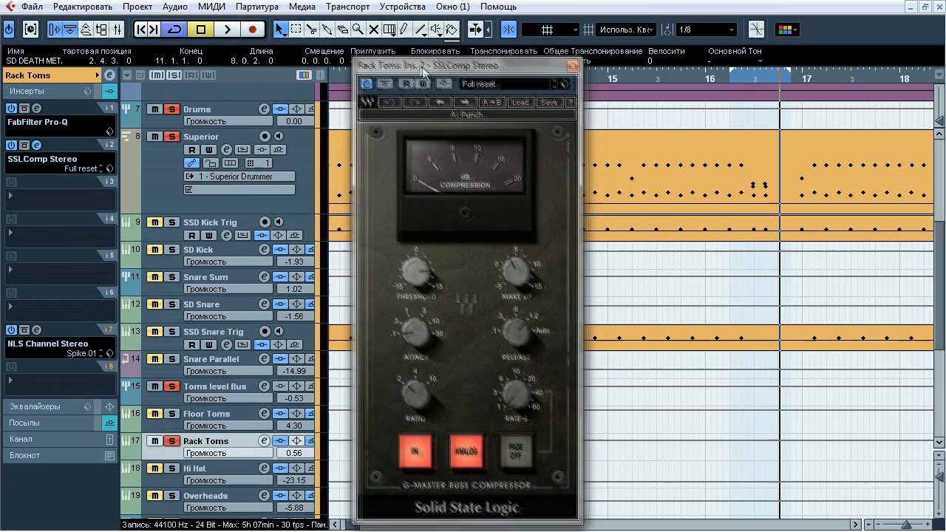
{"action": "key", "text": "space"}
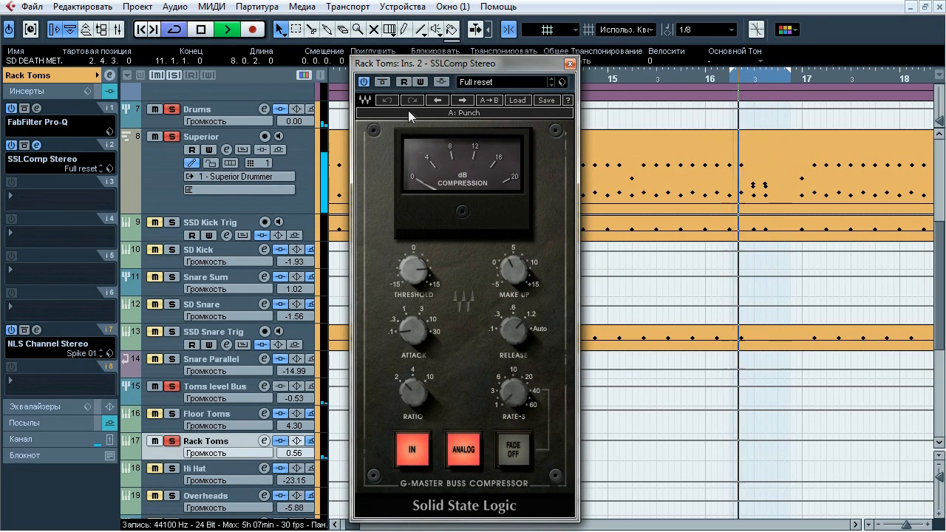
{"action": "left_click", "coordinate": [382, 82]}
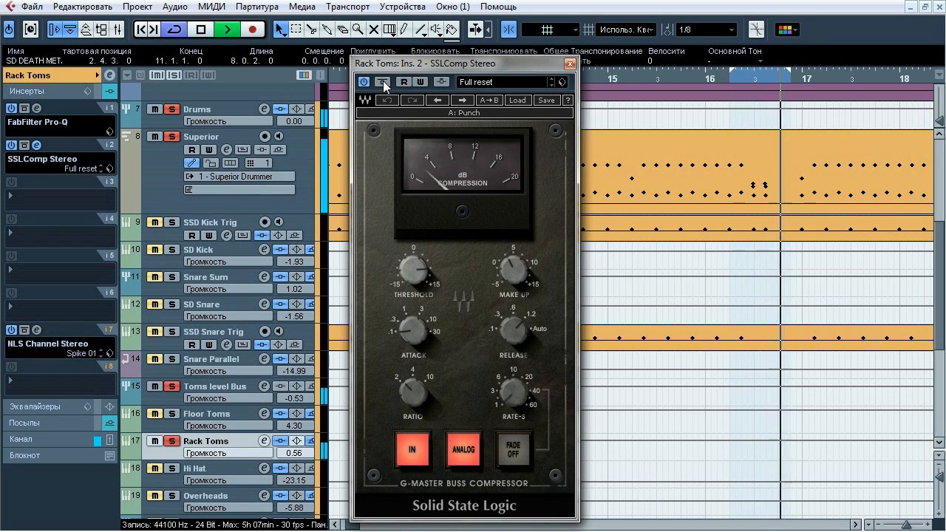
{"action": "key", "text": "space"}
{"action": "left_click", "coordinate": [569, 64]}
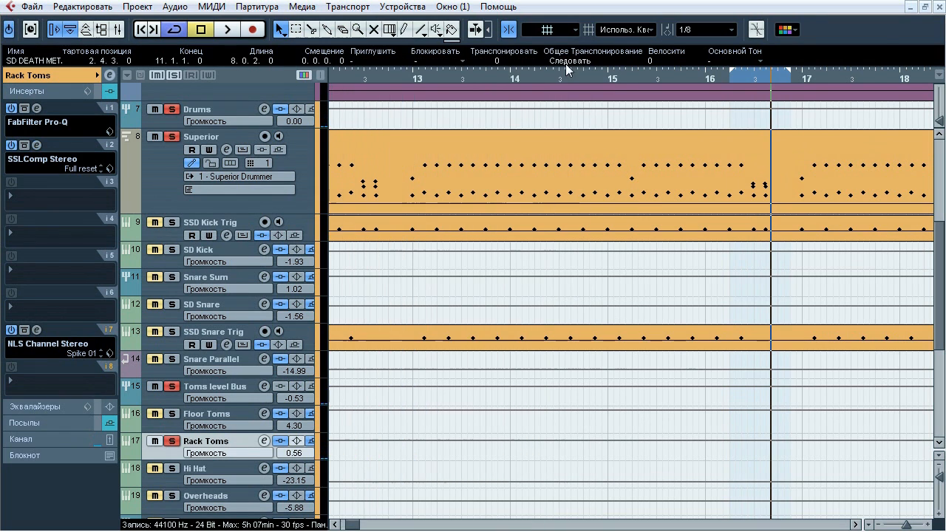
Compare Rack Toms' NLS Channel Stereo insert bypassed and active during playback, leave it active and close it
{"action": "left_click", "coordinate": [37, 330]}
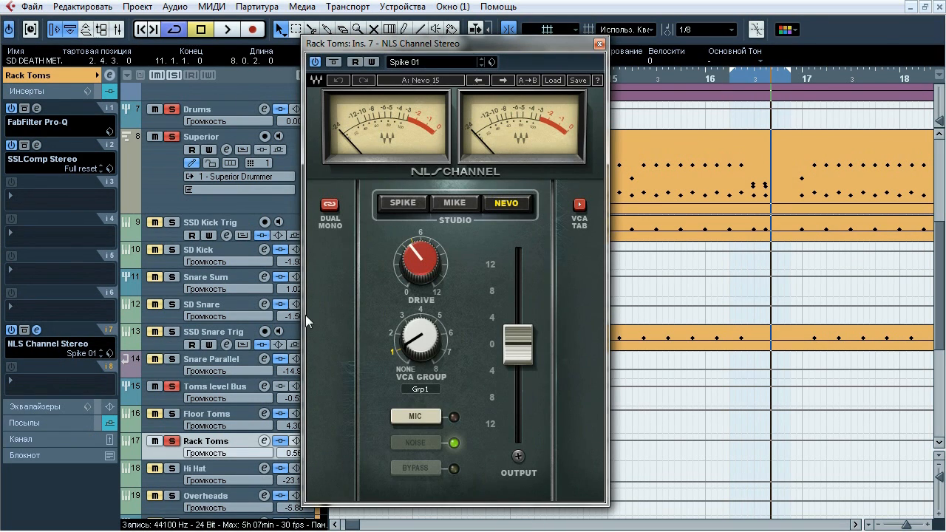
{"action": "key", "text": "space"}
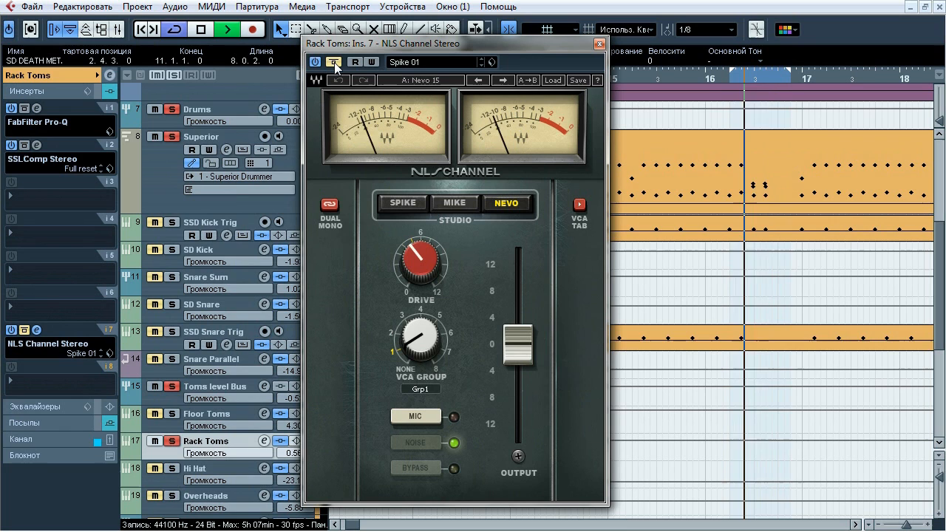
{"action": "left_click", "coordinate": [334, 62]}
{"action": "left_click", "coordinate": [333, 62]}
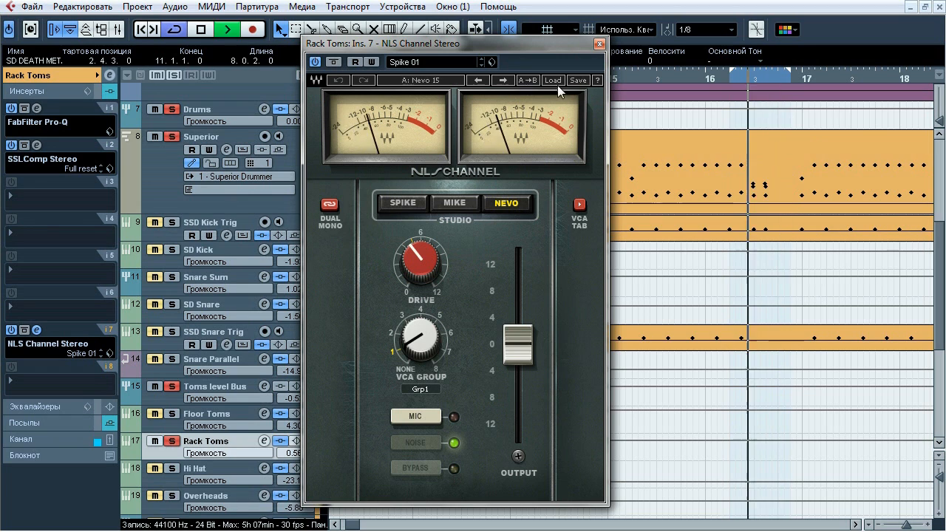
{"action": "key", "text": "space"}
{"action": "left_click", "coordinate": [599, 45]}
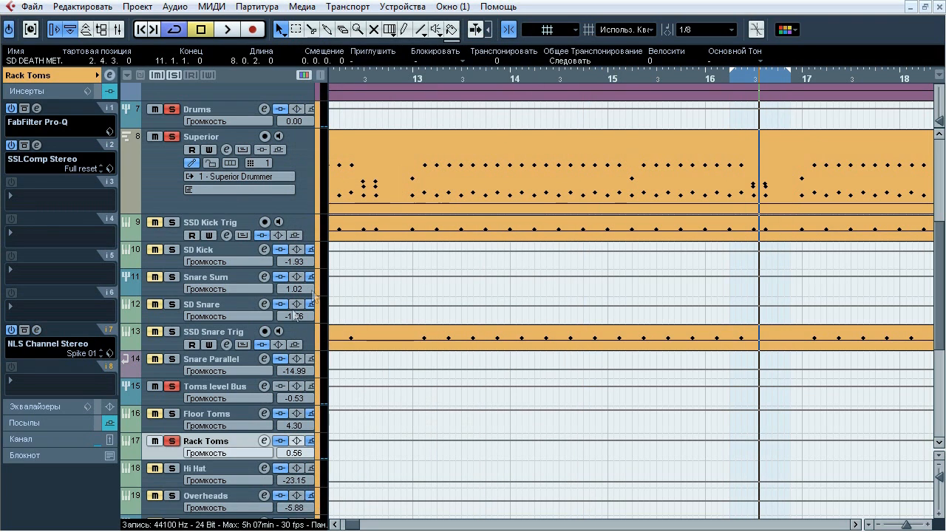
Examine the Big Reverb send levels on Rack Toms and Floor Toms
{"action": "left_click", "coordinate": [73, 424]}
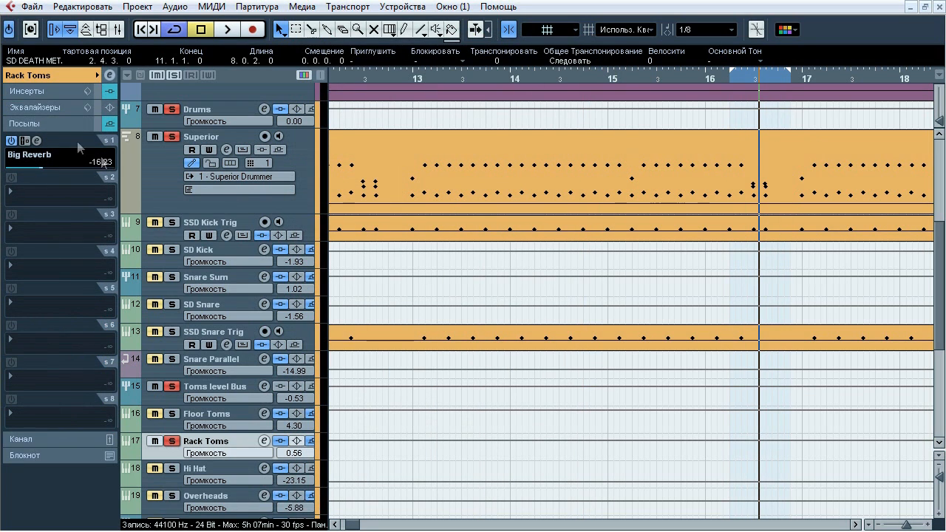
{"action": "left_click", "coordinate": [226, 418]}
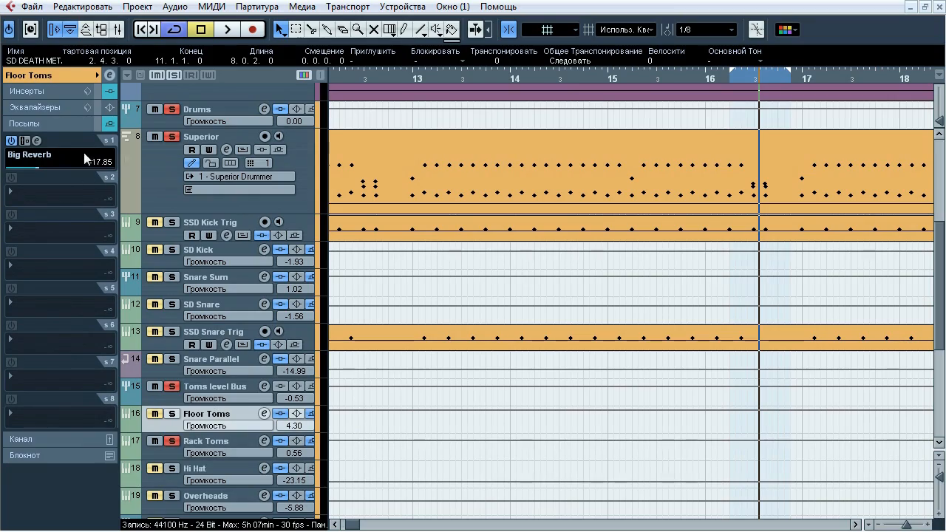
Solo only Hi Hat instead of the toms and loop playback over the passage in bars 11 and 12
{"action": "scroll", "coordinate": [909, 339], "scroll_direction": "down", "scroll_amount": 3}
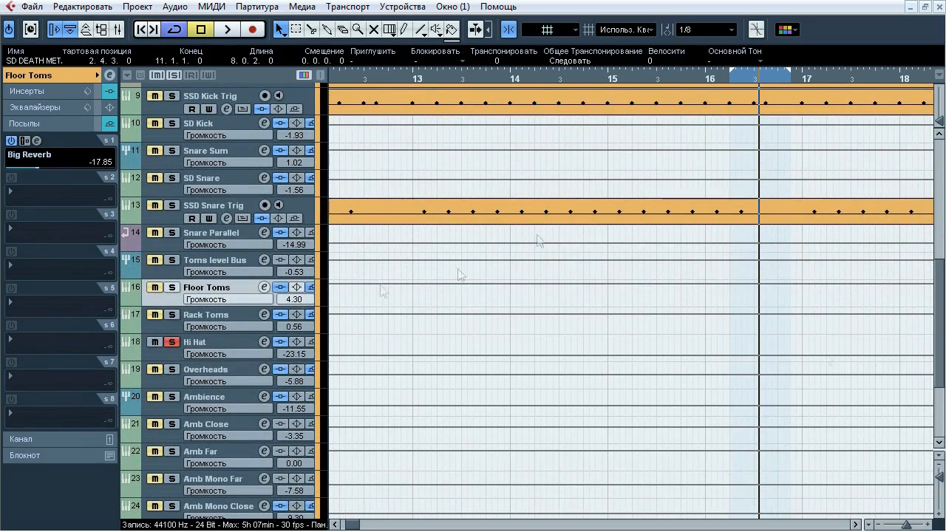
{"action": "left_click_drag", "start_coordinate": [906, 524], "coordinate": [902, 521]}
{"action": "left_click_drag", "start_coordinate": [938, 352], "coordinate": [937, 332]}
{"action": "mouse_move", "coordinate": [489, 79]}
{"action": "left_mouse_down"}
{"action": "mouse_move", "coordinate": [484, 104]}
{"action": "mouse_move", "coordinate": [568, 68]}
{"action": "left_mouse_up"}
{"action": "left_click", "coordinate": [491, 80]}
{"action": "key", "text": "space"}
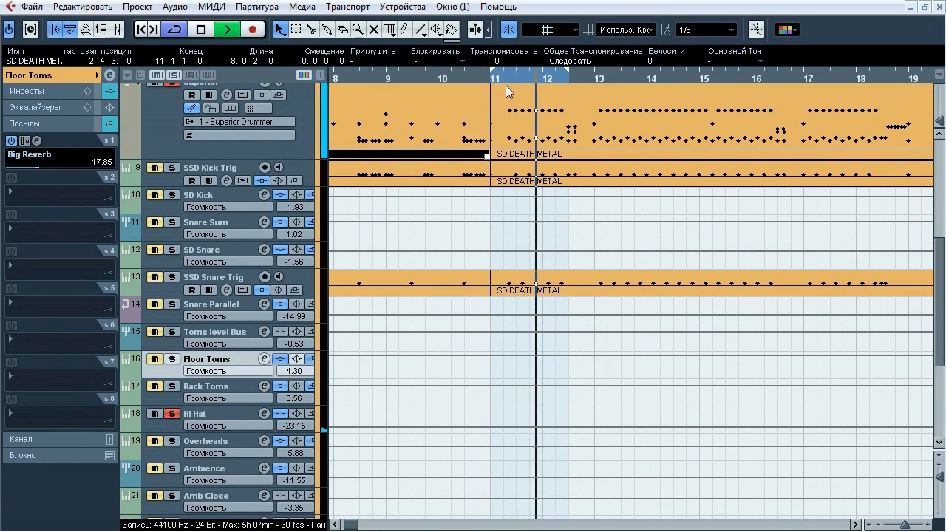
{"action": "key", "text": "space"}
{"action": "left_click", "coordinate": [504, 76]}
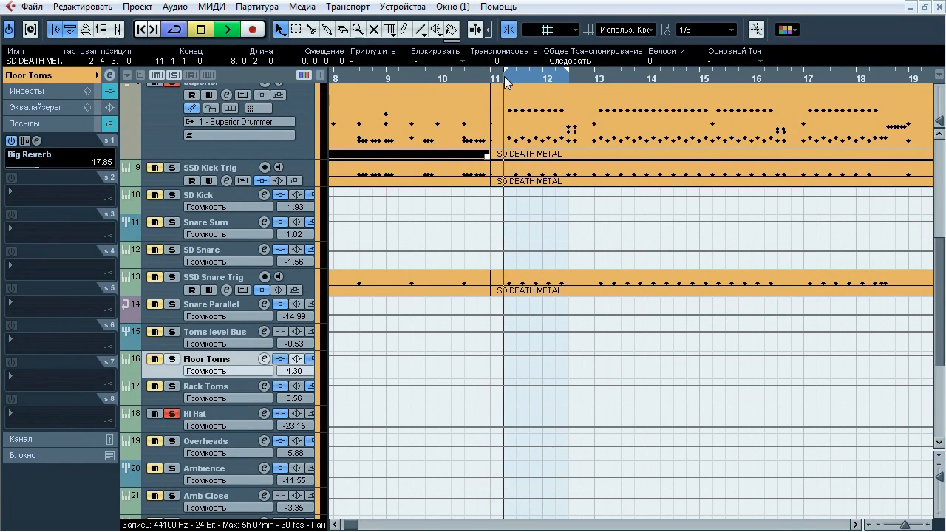
{"action": "key", "text": "space"}
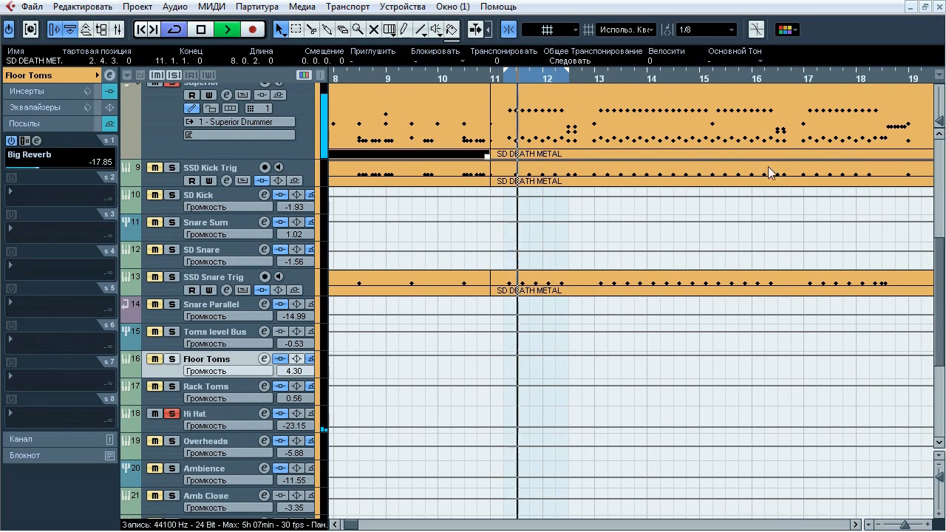
{"action": "key", "text": "space"}
Open Hi Hat's FabFilter Pro-Q insert and audition its low-cut band during playback
{"action": "left_click", "coordinate": [244, 414]}
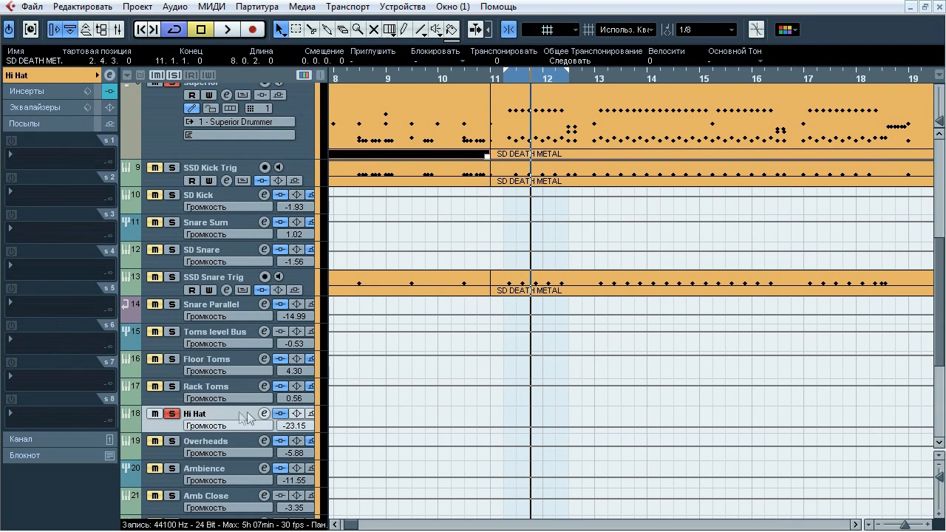
{"action": "left_click", "coordinate": [47, 94]}
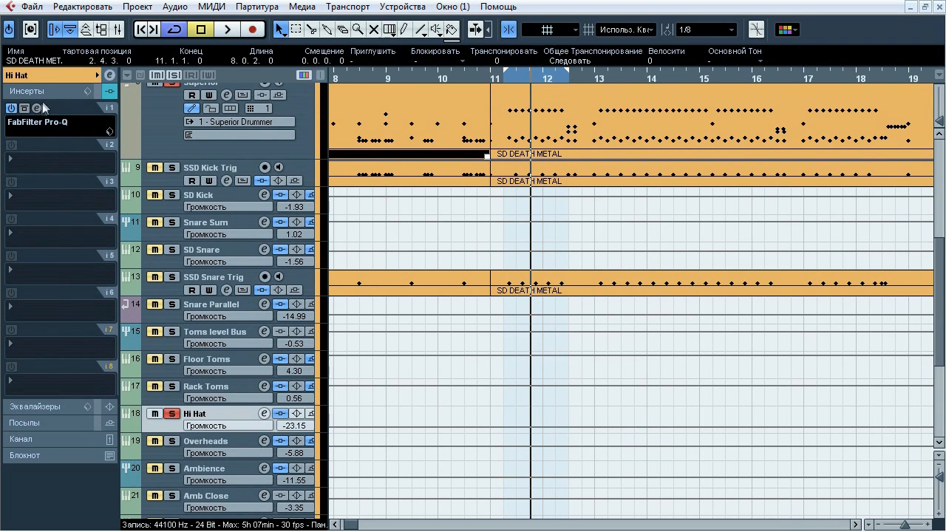
{"action": "left_click", "coordinate": [37, 109]}
{"action": "left_click_drag", "start_coordinate": [548, 31], "coordinate": [424, 53]}
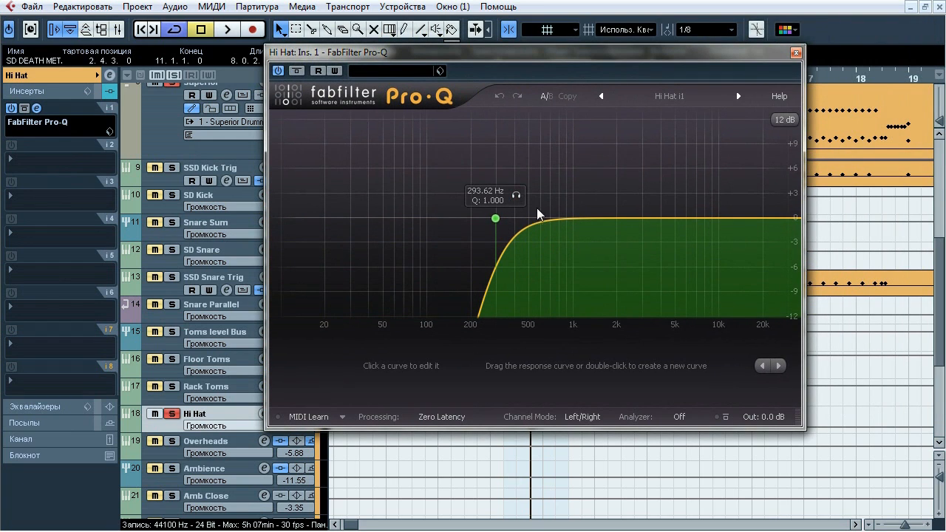
{"action": "key", "text": "space"}
{"action": "left_click", "coordinate": [516, 195]}
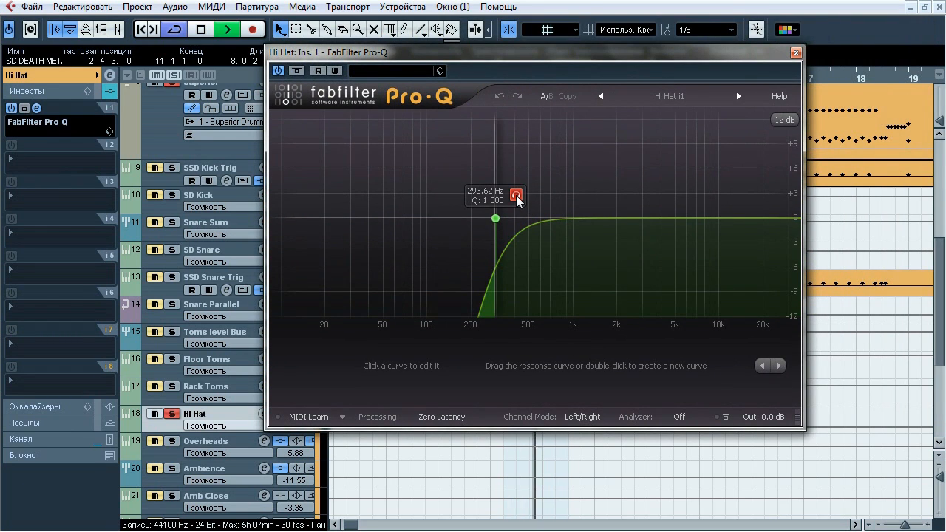
{"action": "left_click", "coordinate": [515, 195]}
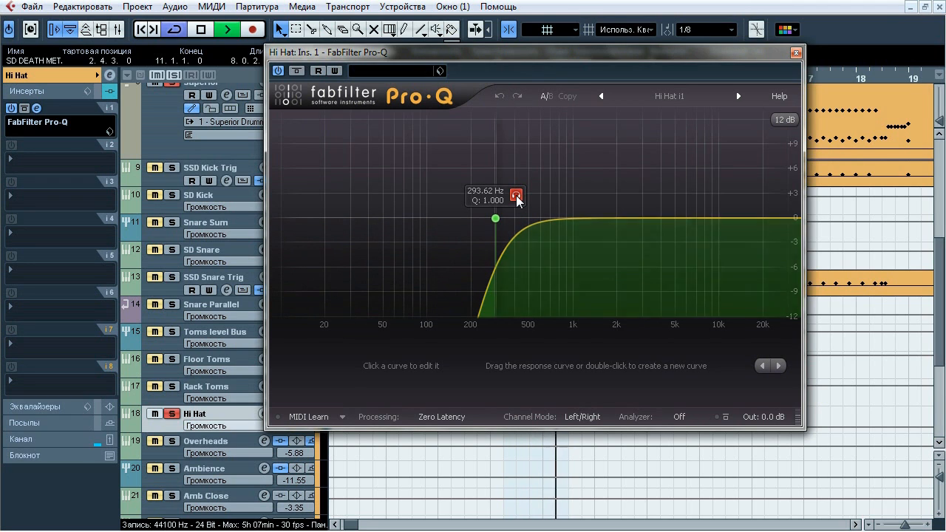
Compare Hi Hat's Pro-Q bypassed and active during playback, leave it active, stop playback and close it
{"action": "left_click", "coordinate": [297, 73]}
{"action": "left_click", "coordinate": [296, 73]}
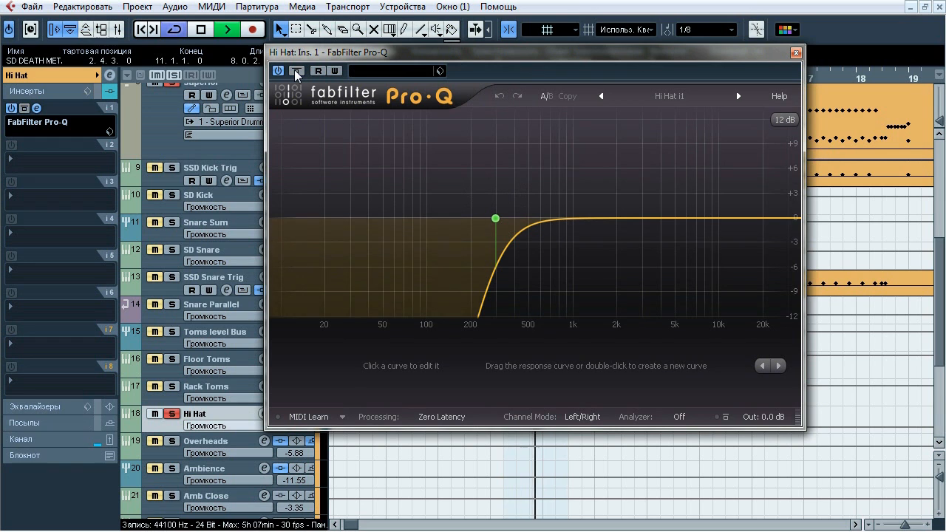
{"action": "key", "text": "space"}
{"action": "left_click", "coordinate": [795, 53]}
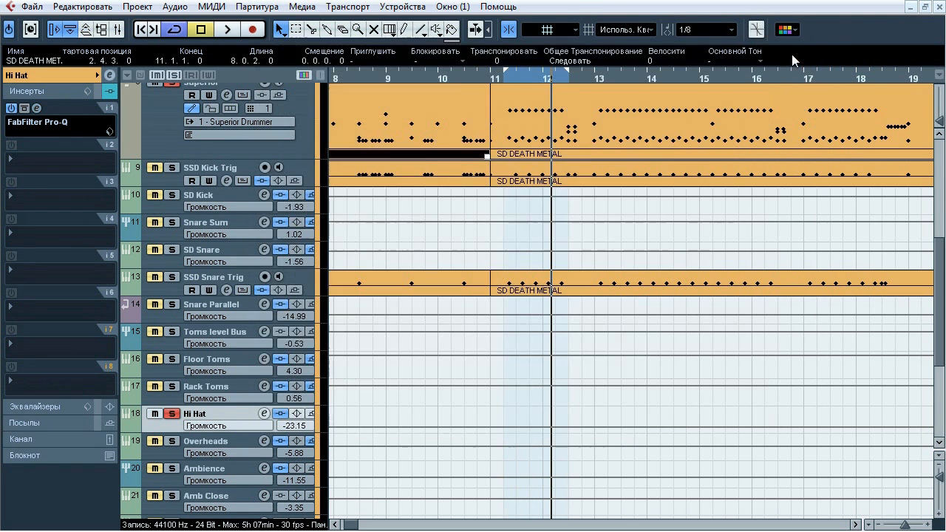
Solo only Overheads instead of Hi Hat and loop playback from bar 3 to bar 5
{"action": "left_click", "coordinate": [172, 413]}
{"action": "left_click", "coordinate": [171, 440]}
{"action": "scroll", "coordinate": [421, 83], "scroll_direction": "left", "scroll_amount": 5}
{"action": "left_click", "coordinate": [426, 78]}
{"action": "key", "text": "space"}
{"action": "key", "text": "space"}
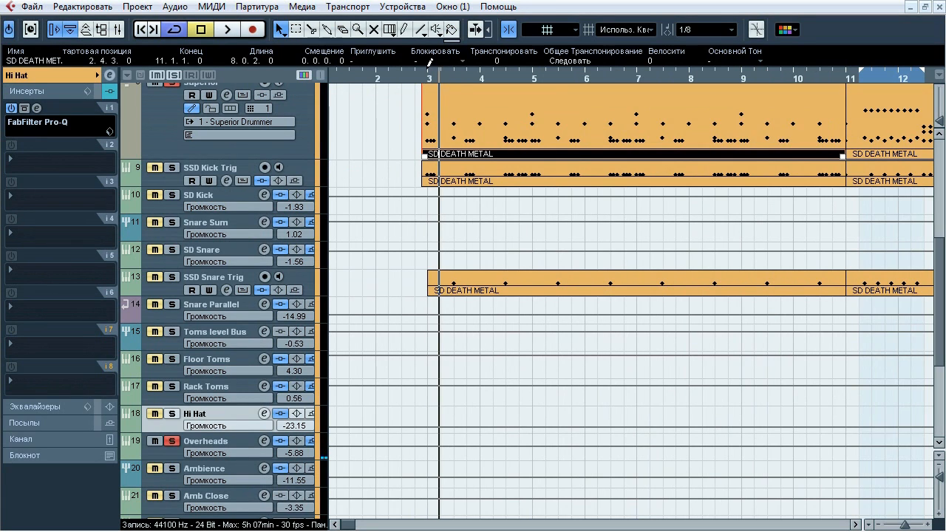
{"action": "left_click_drag", "start_coordinate": [439, 65], "coordinate": [515, 65]}
{"action": "key", "text": "space"}
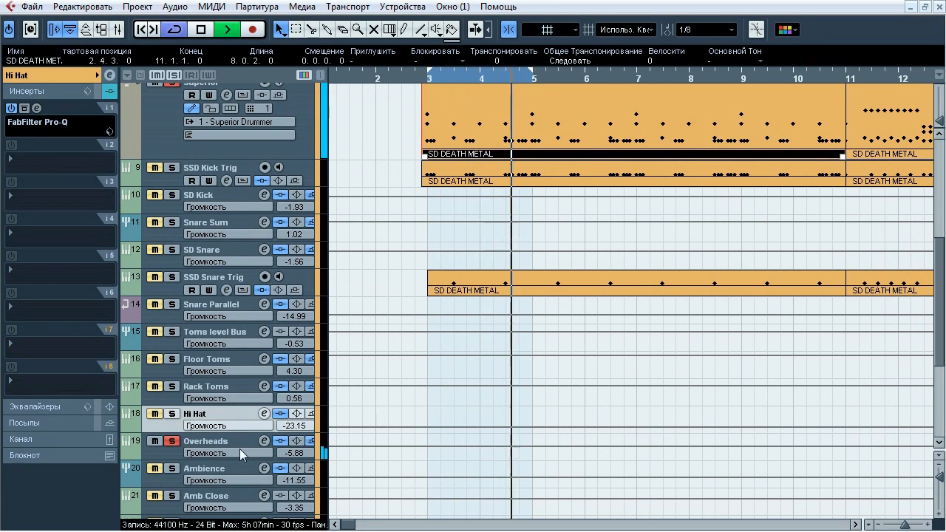
Compare Overheads' whole insert chain bypassed and active during playback
{"action": "left_click", "coordinate": [275, 443]}
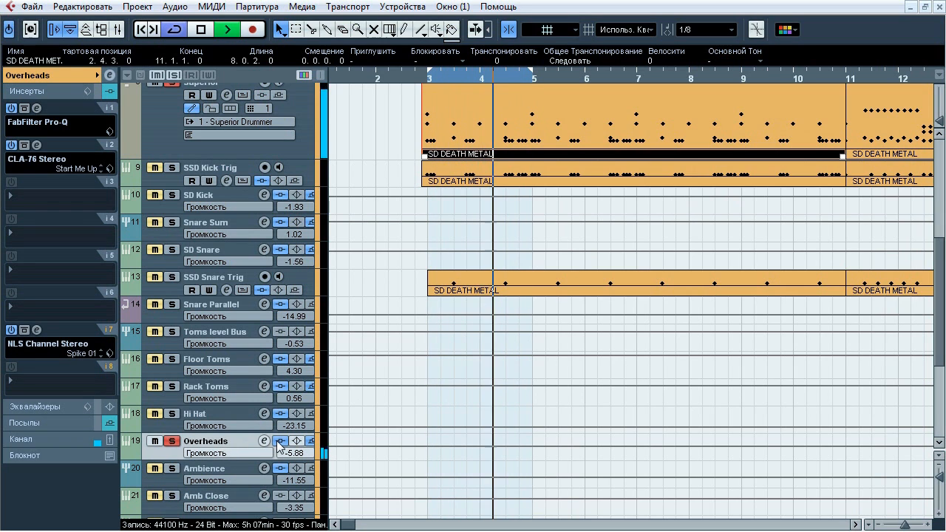
{"action": "left_click", "coordinate": [280, 441]}
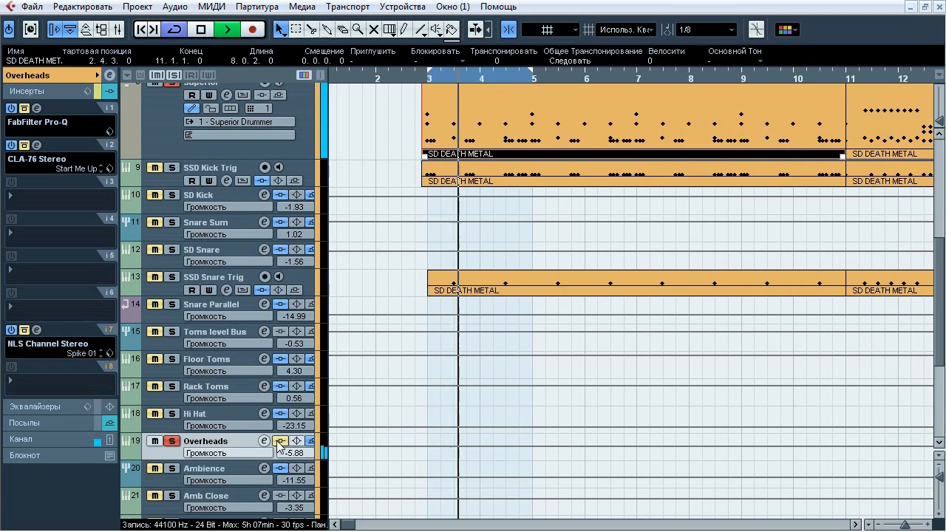
{"action": "left_click", "coordinate": [280, 444]}
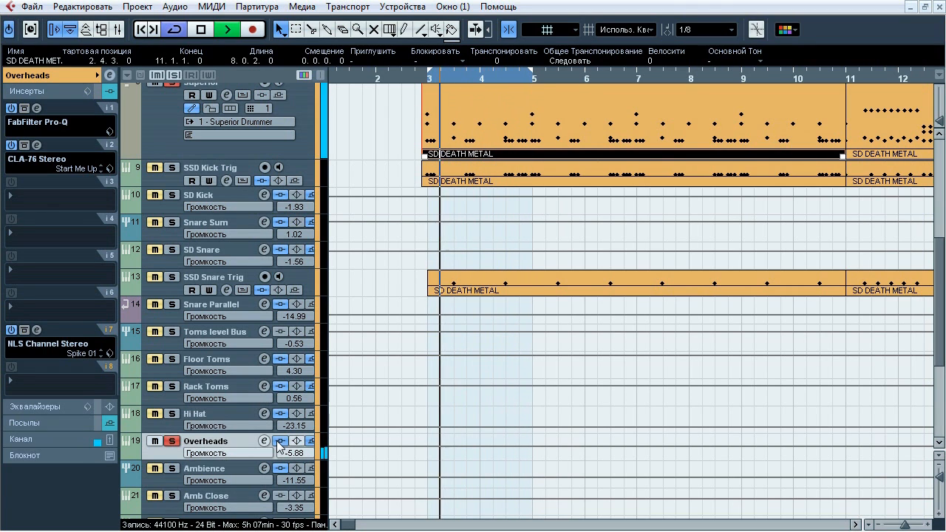
Stop playback, open Overheads' FabFilter Pro-Q insert and compare it bypassed and active while playing
{"action": "key", "text": "space"}
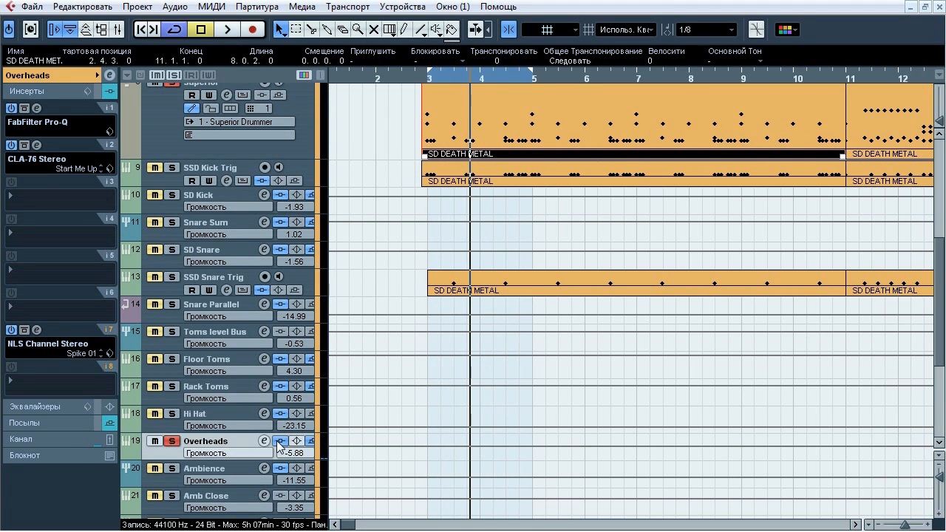
{"action": "left_click", "coordinate": [37, 109]}
{"action": "left_click_drag", "start_coordinate": [446, 14], "coordinate": [336, 110]}
{"action": "key", "text": "space"}
{"action": "left_click", "coordinate": [249, 120]}
{"action": "left_click", "coordinate": [249, 121]}
{"action": "left_click", "coordinate": [249, 121]}
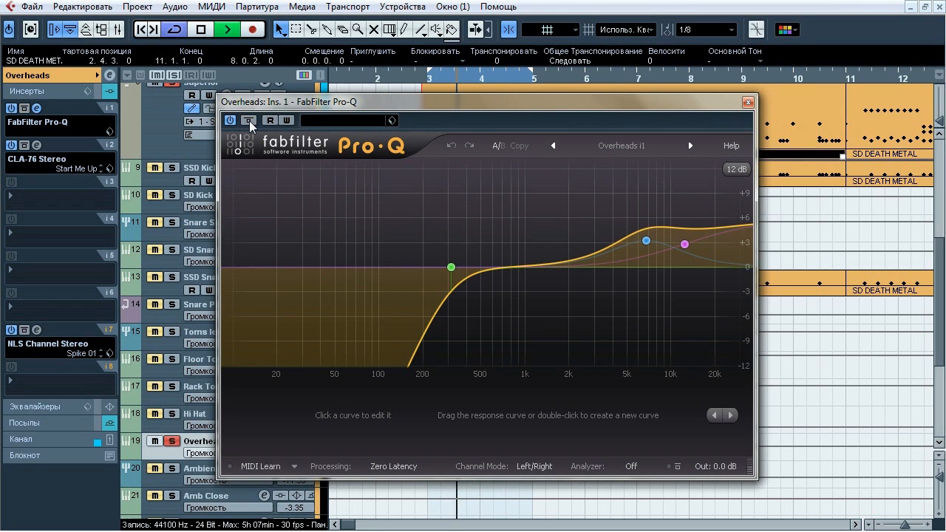
Audition the two high-frequency boosts and the low cut in Overheads' Pro-Q, stop playback and close the plug-in
{"action": "mouse_move", "coordinate": [672, 269]}
{"action": "left_click", "coordinate": [666, 209]}
{"action": "left_click", "coordinate": [704, 212]}
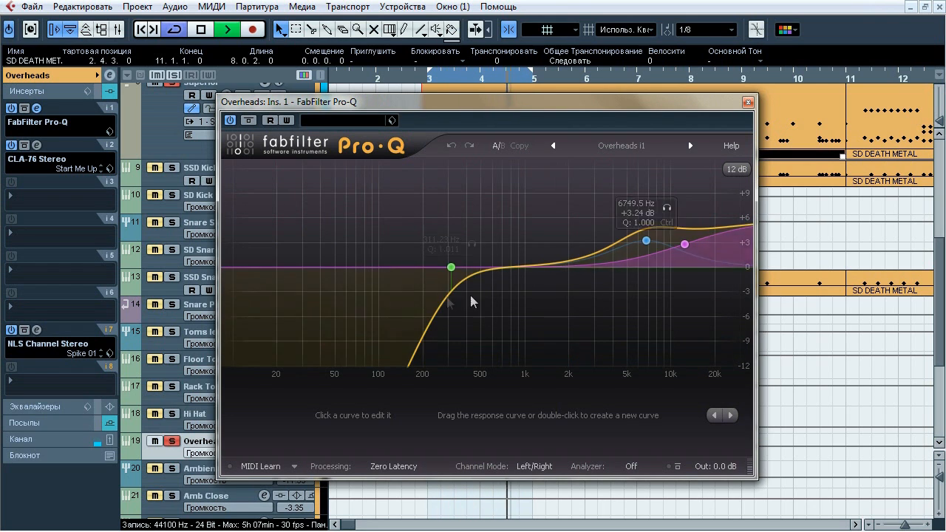
{"action": "mouse_move", "coordinate": [451, 267]}
{"action": "left_click", "coordinate": [471, 245]}
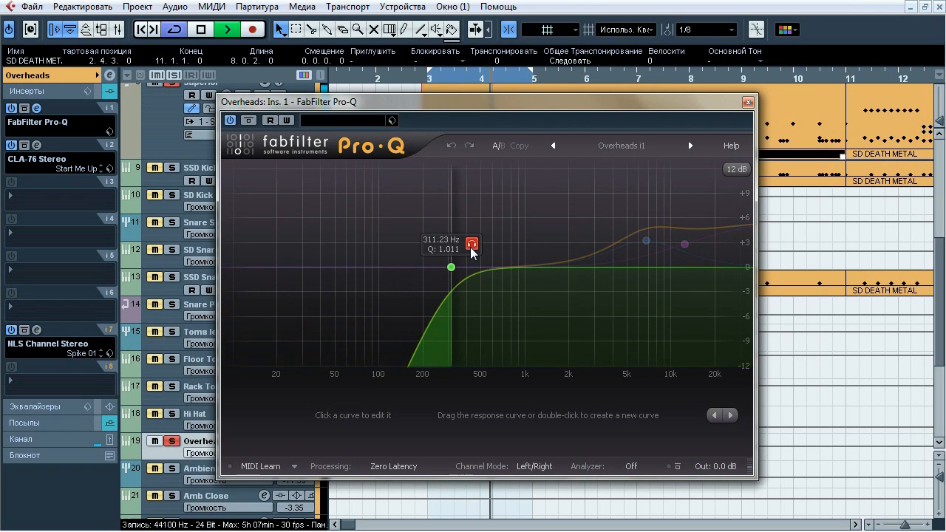
{"action": "key", "text": "space"}
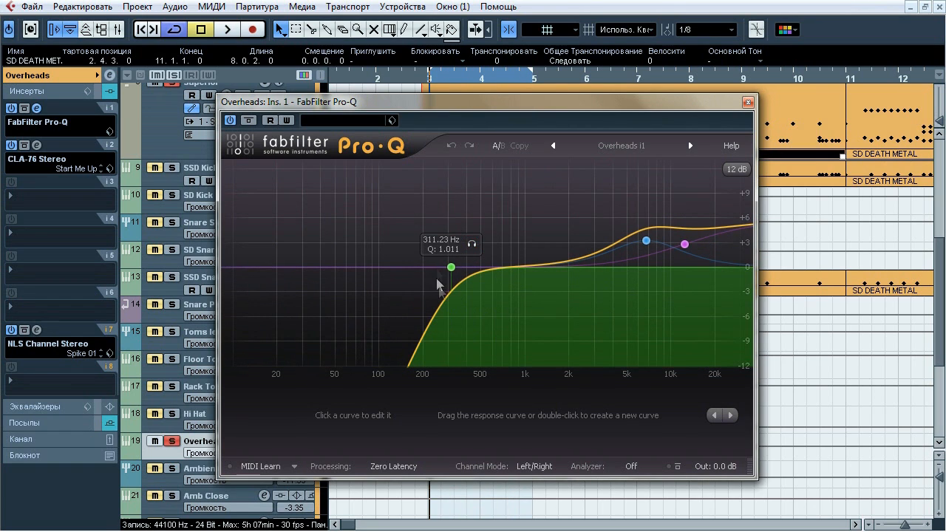
{"action": "mouse_move", "coordinate": [644, 225]}
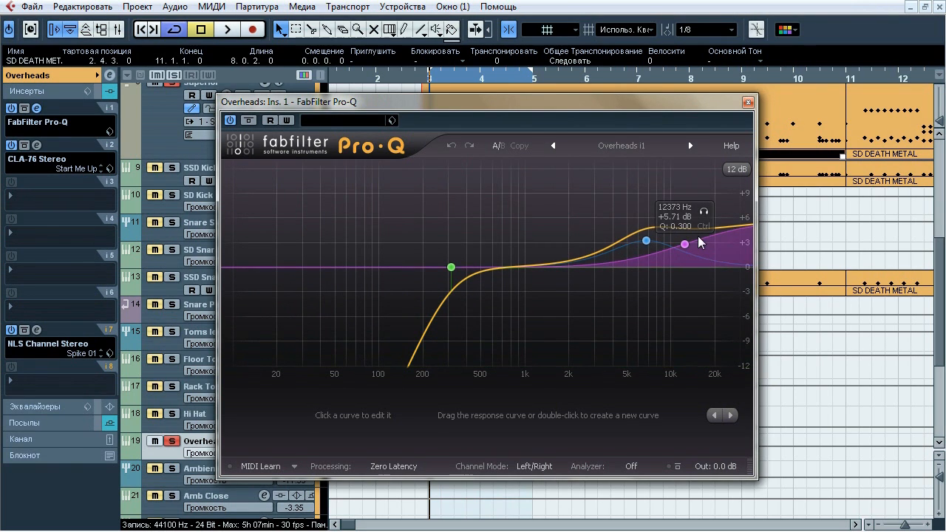
{"action": "left_click", "coordinate": [747, 103]}
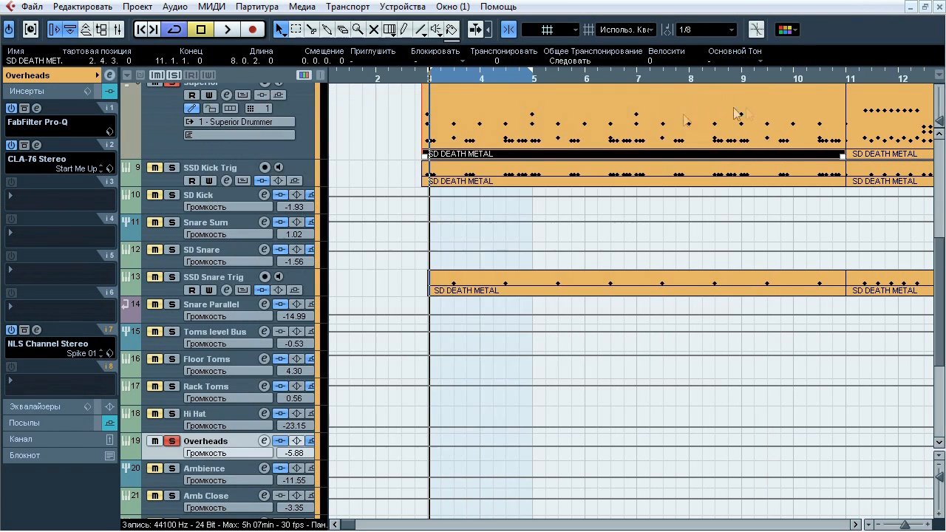
Open Overheads' CLA-76 Stereo insert, compare it bypassed and active during playback, leave it active, stop playback and close it
{"action": "left_click", "coordinate": [37, 146]}
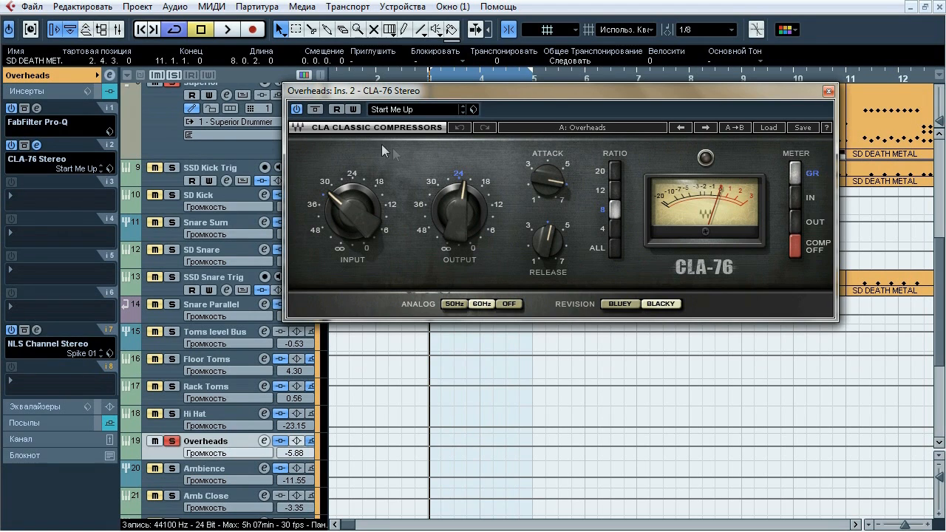
{"action": "left_click", "coordinate": [316, 113]}
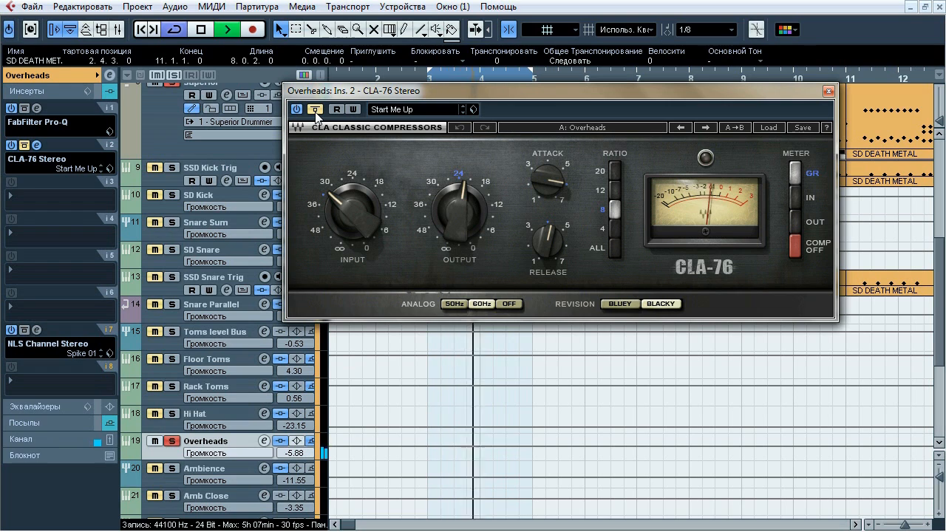
{"action": "left_click", "coordinate": [316, 111]}
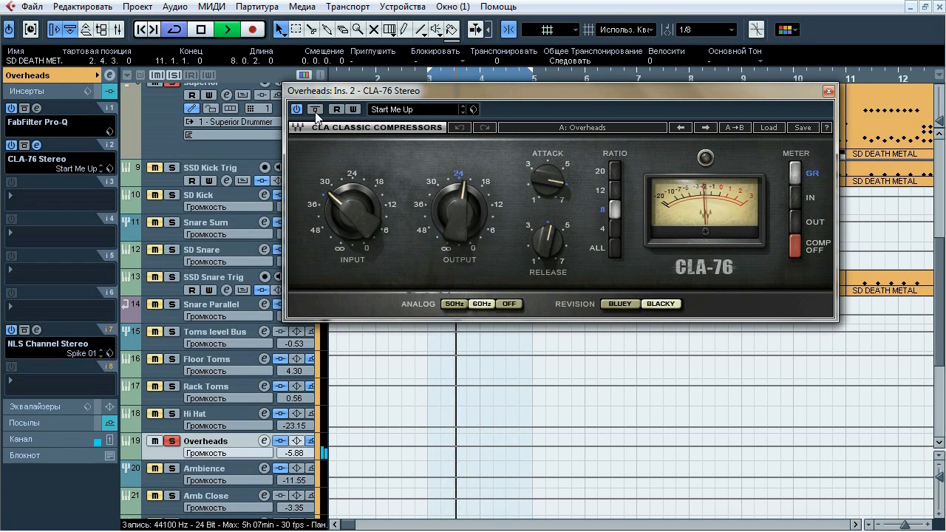
{"action": "left_click", "coordinate": [316, 112]}
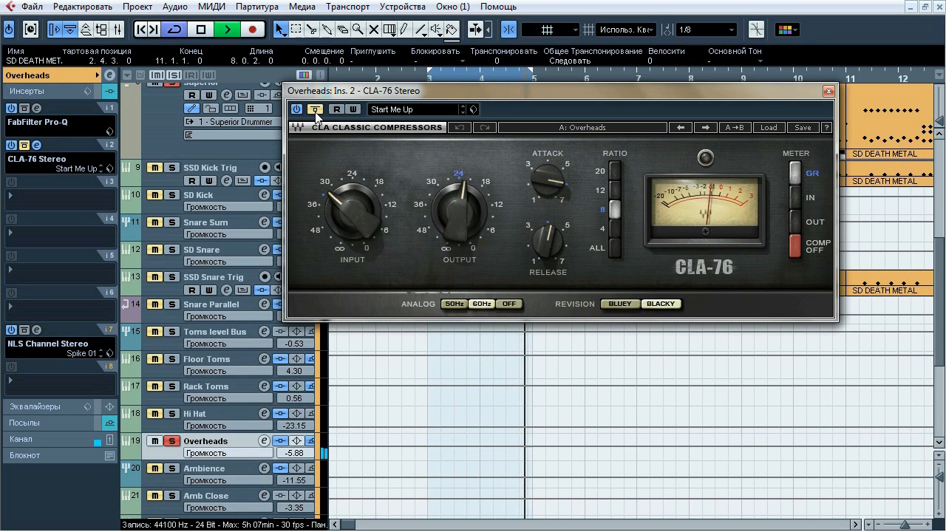
{"action": "left_click", "coordinate": [316, 111]}
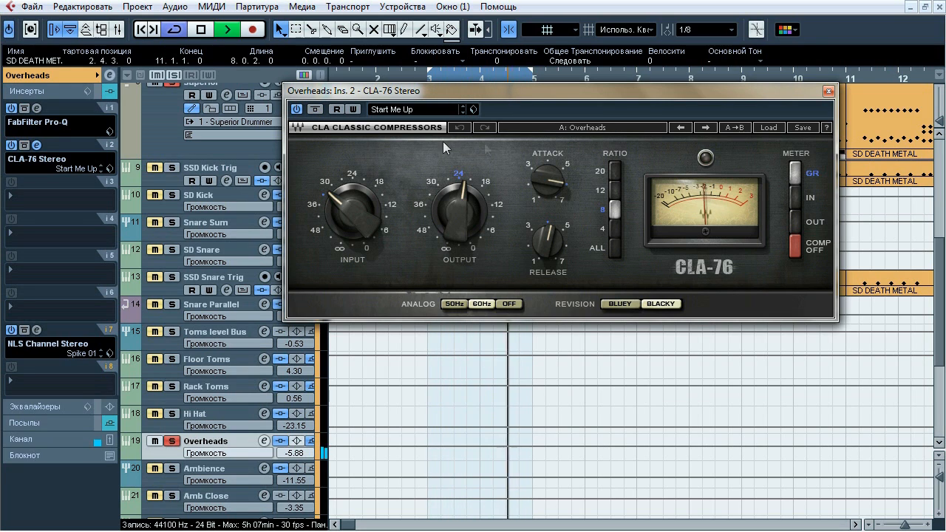
{"action": "key", "text": "space"}
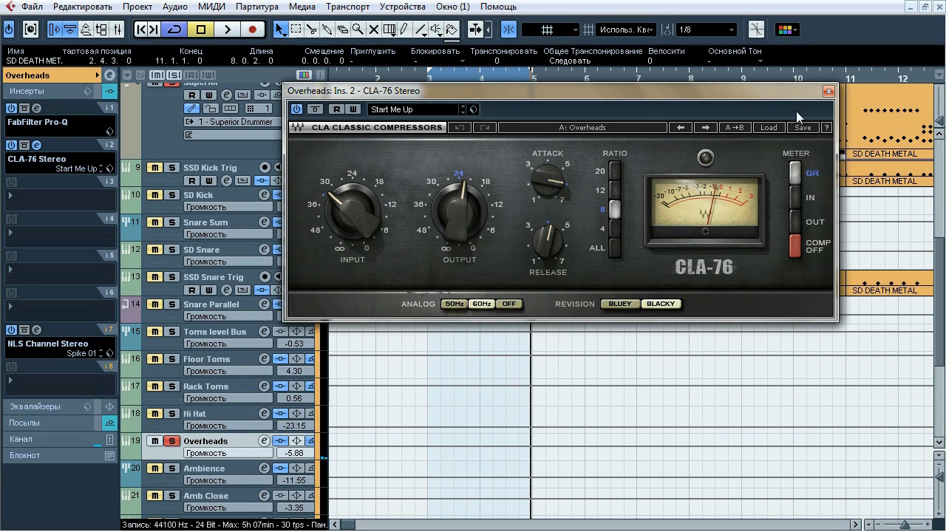
{"action": "left_click", "coordinate": [828, 93]}
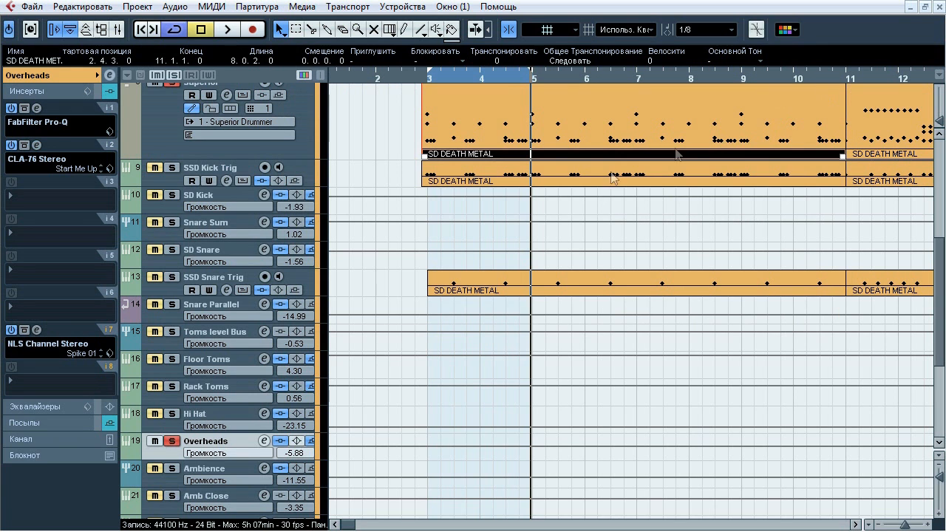
Open Overheads' NLS Channel Stereo insert, compare it bypassed and active during playback, leave it active, stop playback and close it
{"action": "left_click", "coordinate": [37, 330]}
{"action": "left_click_drag", "start_coordinate": [487, 10], "coordinate": [441, 43]}
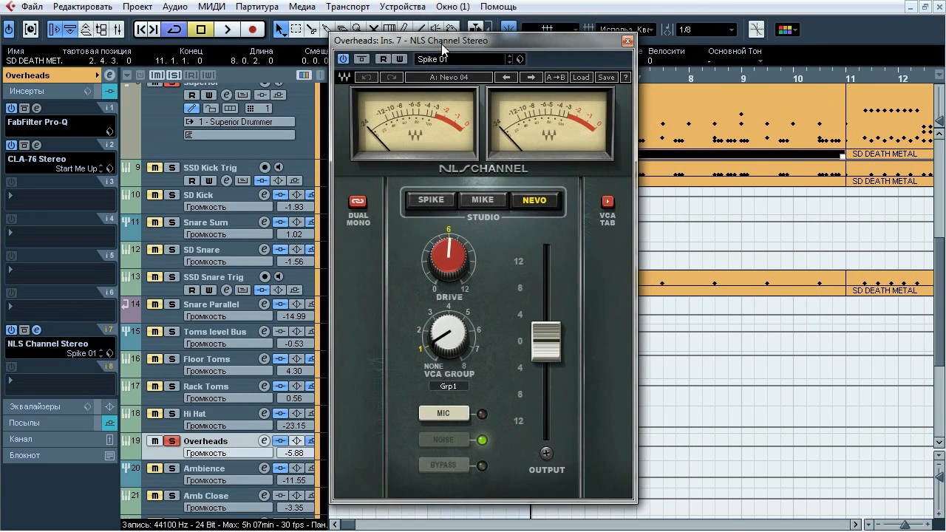
{"action": "key", "text": "space"}
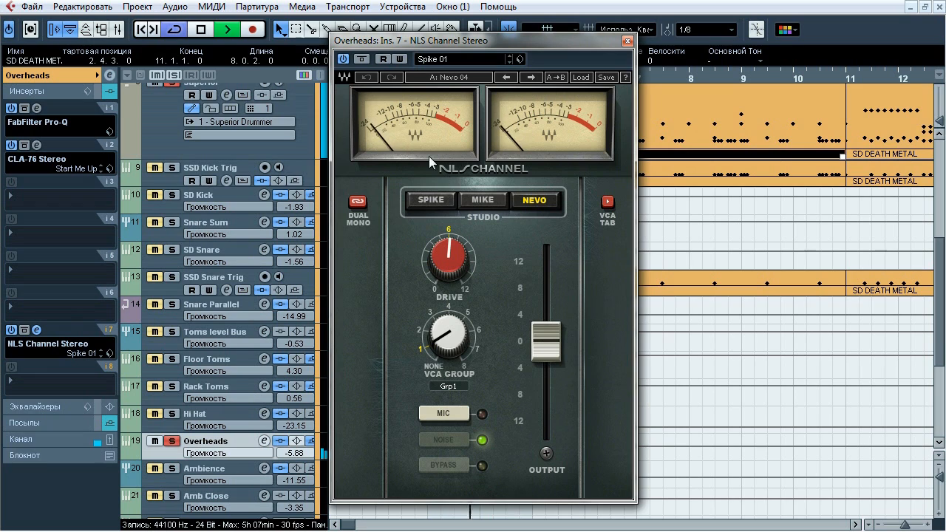
{"action": "left_click", "coordinate": [360, 59]}
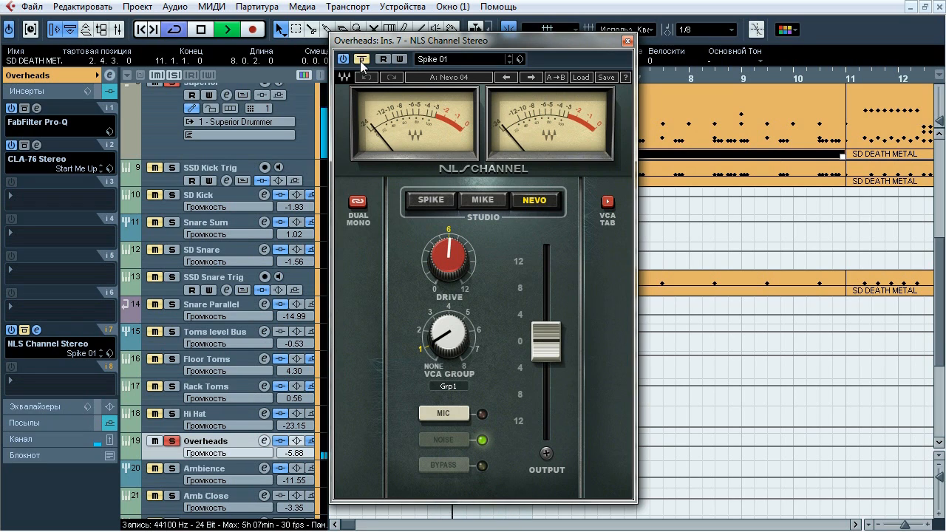
{"action": "left_click", "coordinate": [361, 59]}
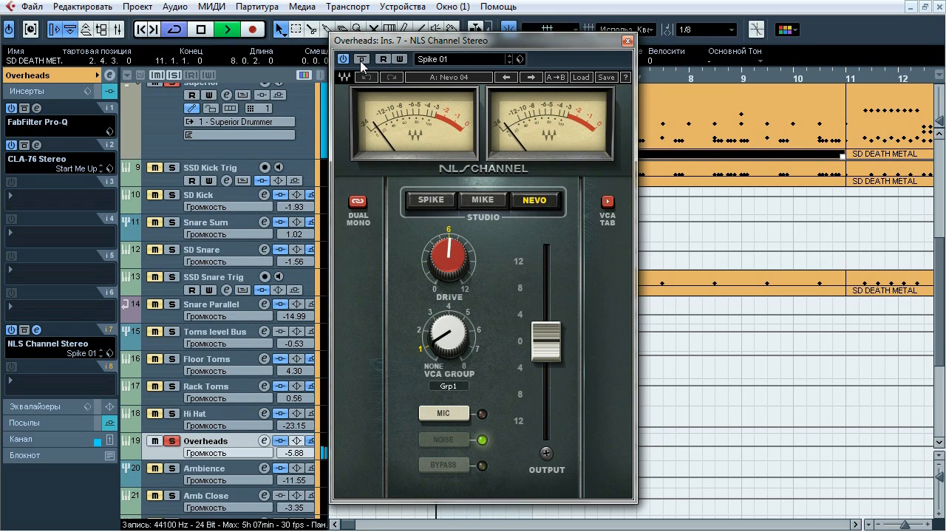
{"action": "left_click", "coordinate": [361, 60]}
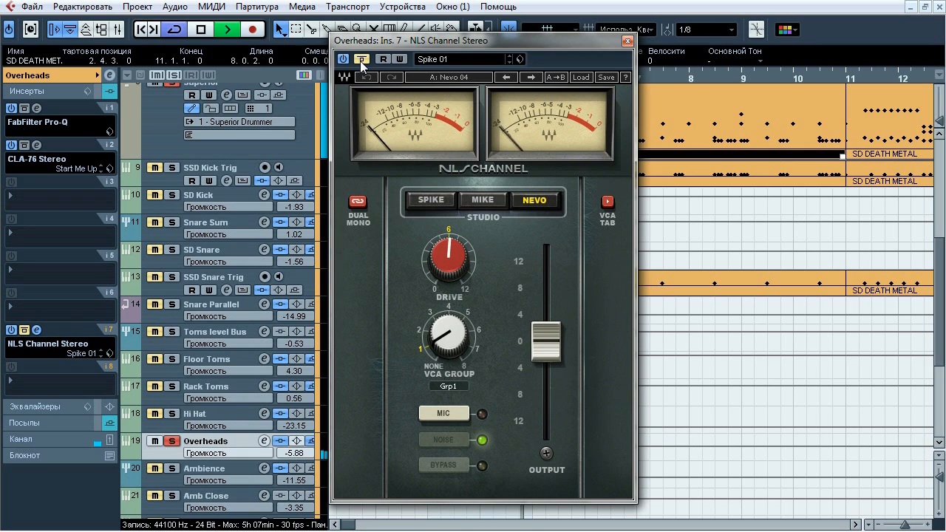
{"action": "left_click", "coordinate": [360, 59]}
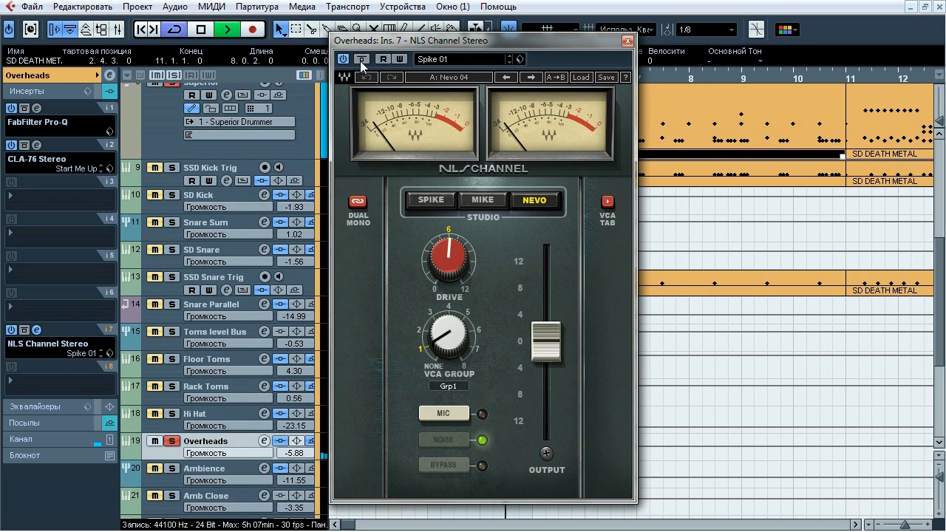
{"action": "key", "text": "space"}
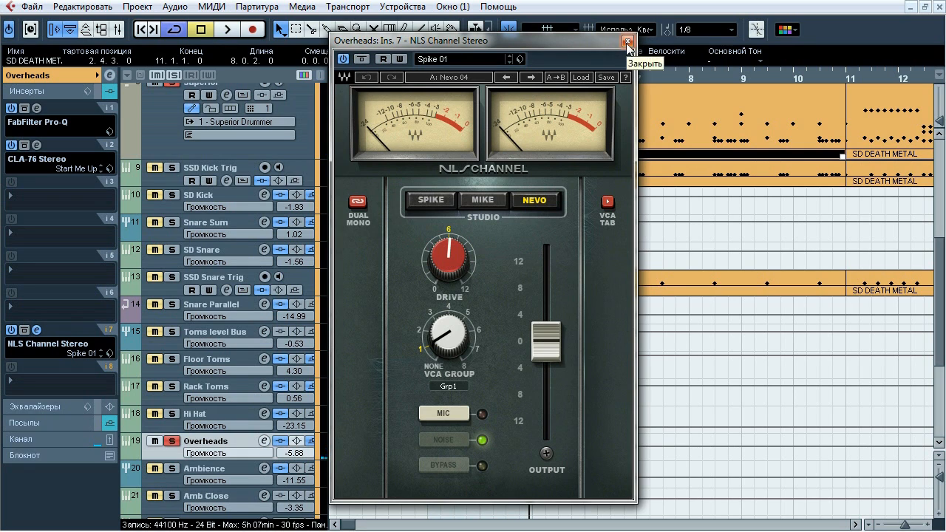
{"action": "left_click", "coordinate": [627, 42]}
Extend the loop from bar 3 to about bar 16 and solo the Ambience group instead of Overheads for a listen
{"action": "scroll", "coordinate": [944, 338], "scroll_direction": "down", "scroll_amount": 3}
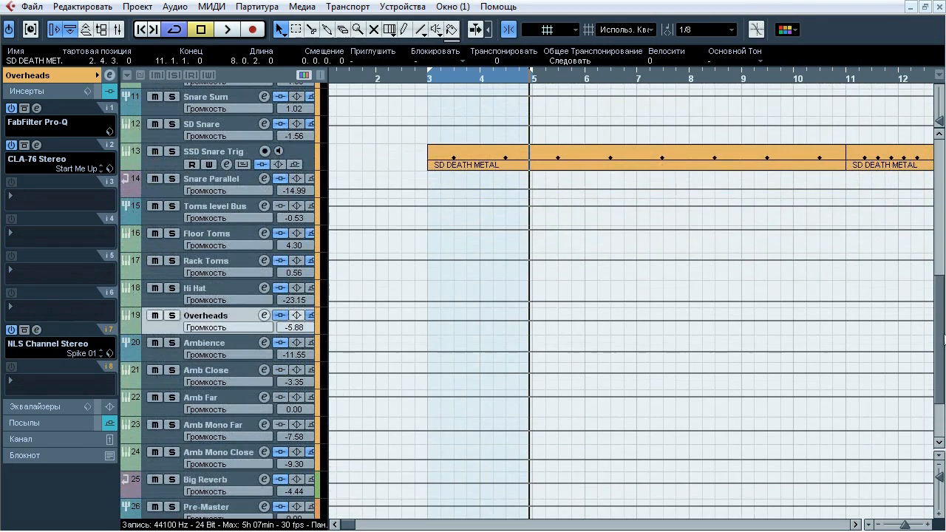
{"action": "left_click_drag", "start_coordinate": [905, 524], "coordinate": [899, 524]}
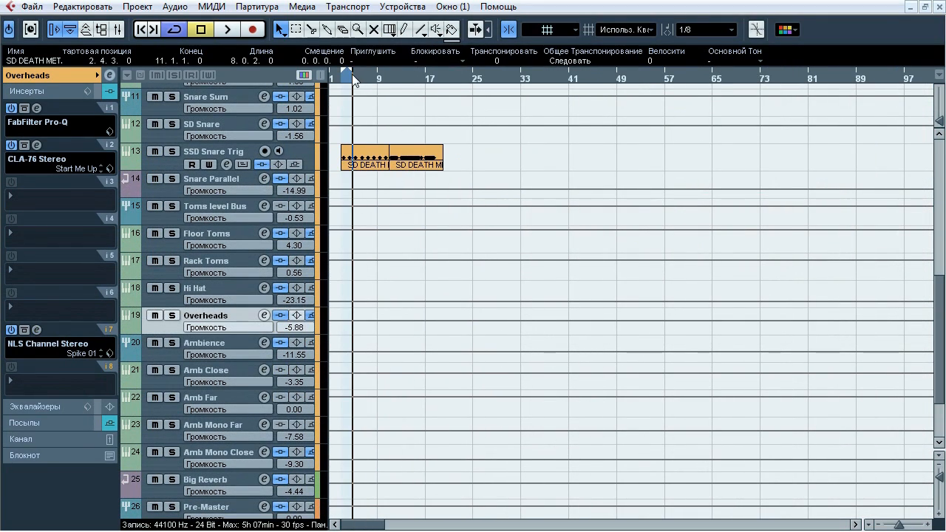
{"action": "left_click_drag", "start_coordinate": [353, 80], "coordinate": [418, 82]}
{"action": "left_click", "coordinate": [211, 347]}
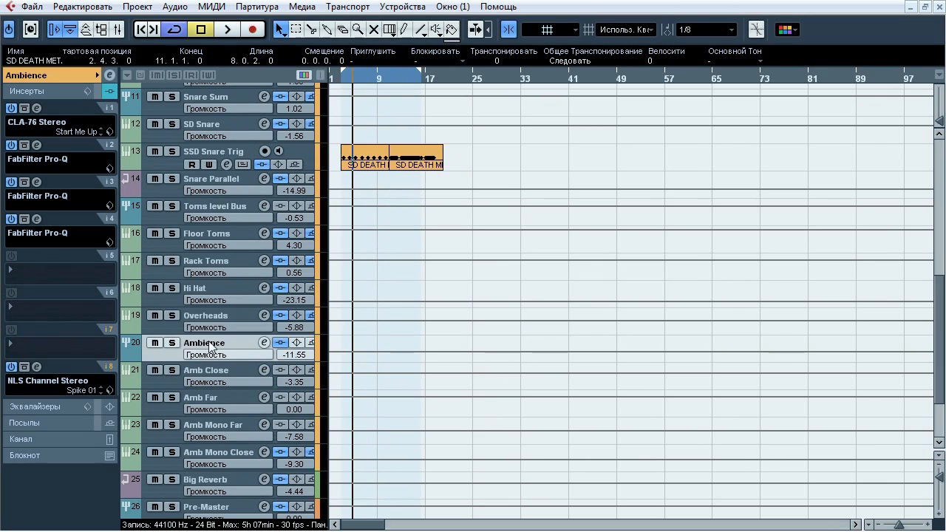
{"action": "left_click", "coordinate": [172, 342]}
{"action": "key", "text": "space"}
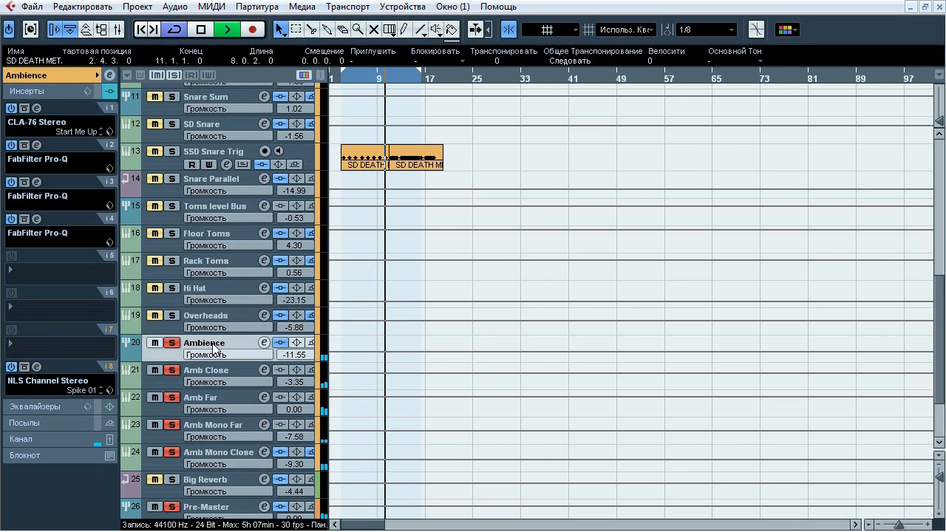
{"action": "key", "text": "space"}
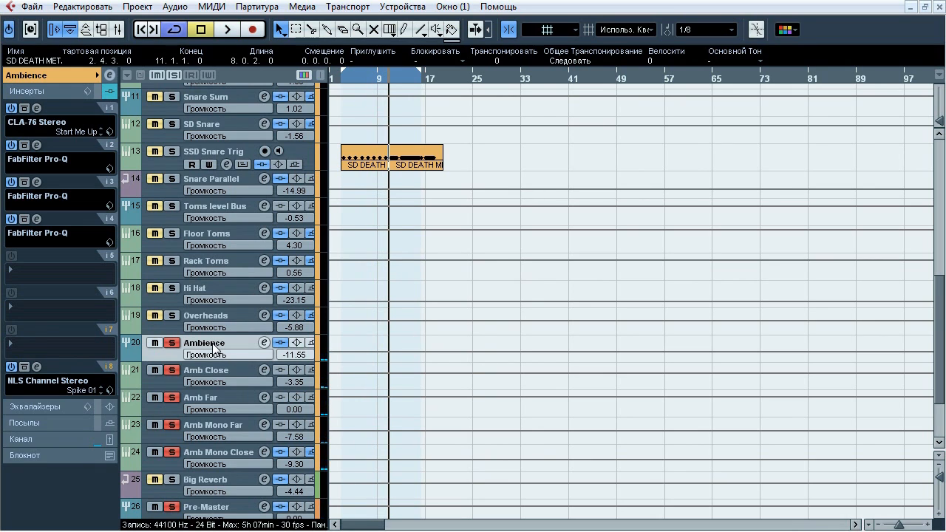
Check the inserts of Amb Close, Amb Far and Amb Mono Far, and listen to Amb Mono Close soloed alone
{"action": "left_click", "coordinate": [221, 373]}
{"action": "left_click", "coordinate": [222, 400]}
{"action": "left_click", "coordinate": [222, 427]}
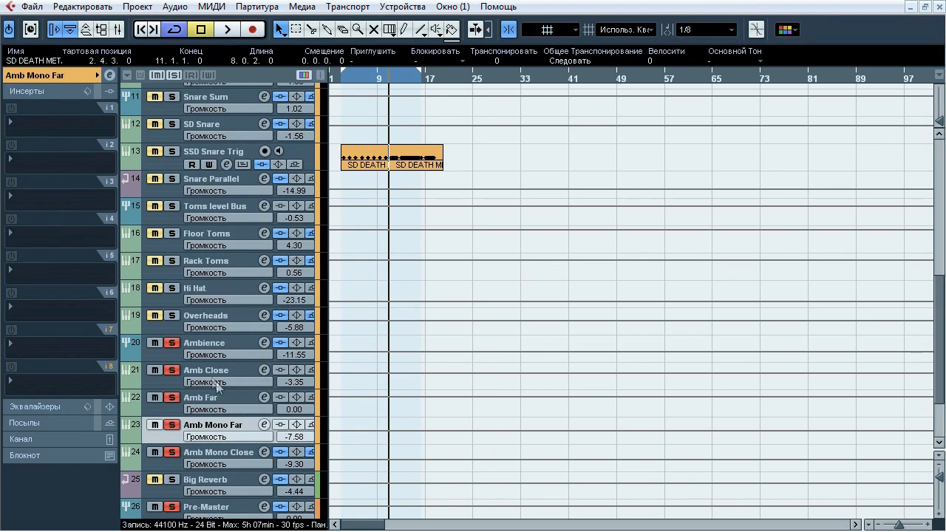
{"action": "left_click", "coordinate": [219, 454]}
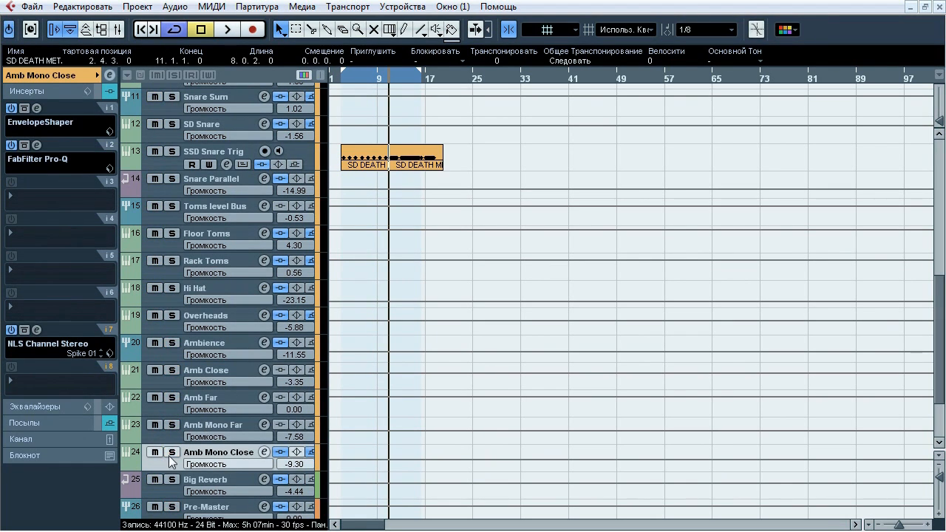
{"action": "key", "text": "space"}
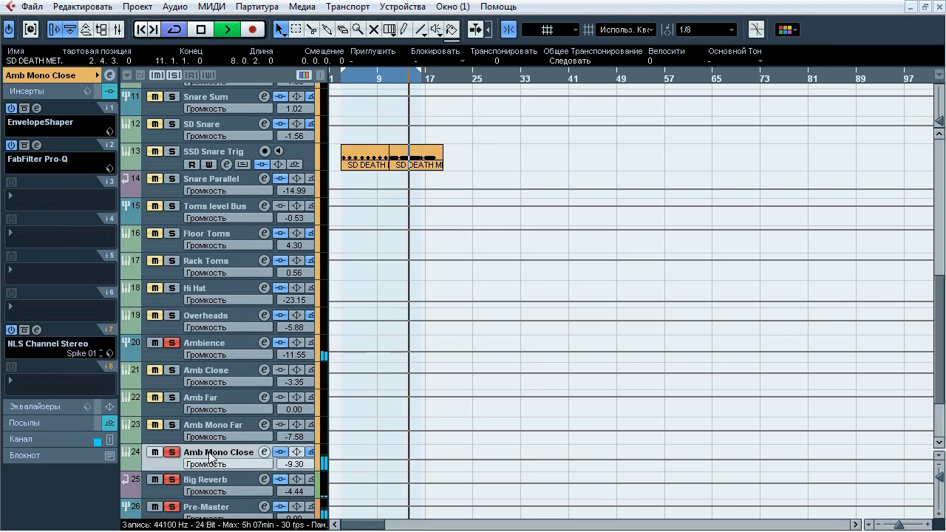
{"action": "key", "text": "space"}
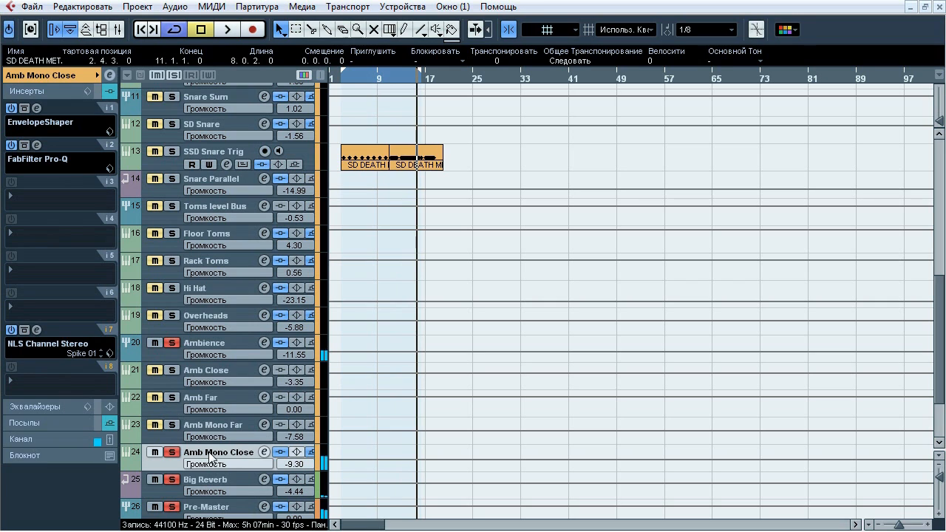
Solo the whole Ambience group, compare it with and without Amb Mono Close during playback, and stop with that track included
{"action": "left_click", "coordinate": [175, 342]}
{"action": "left_click", "coordinate": [174, 342]}
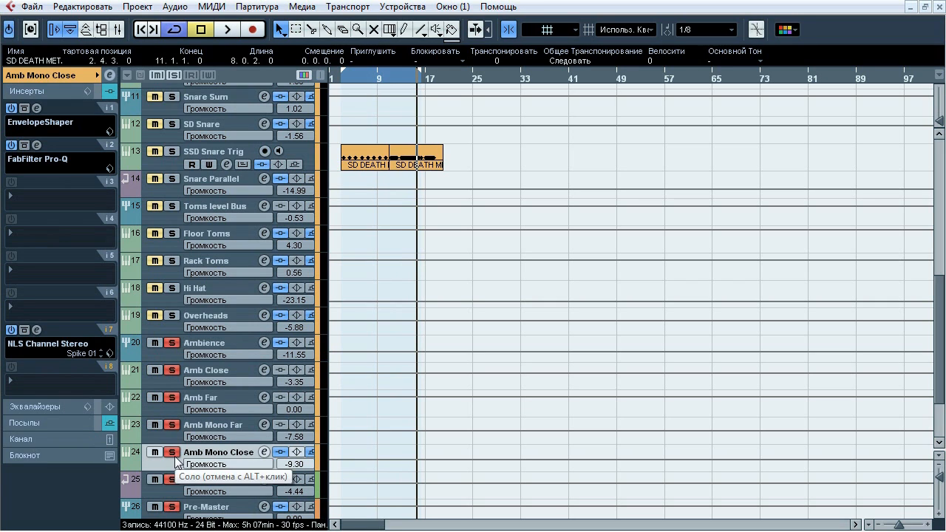
{"action": "key", "text": "space"}
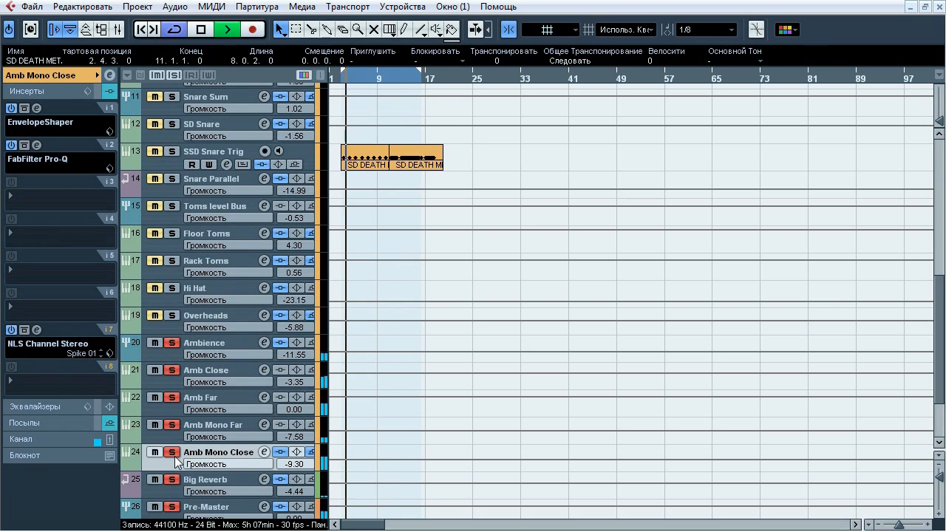
{"action": "left_click", "coordinate": [174, 454]}
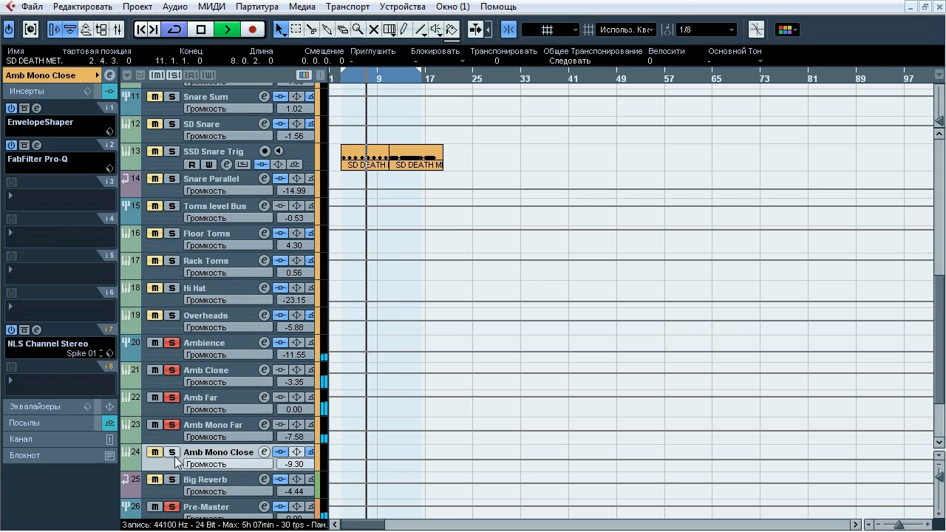
{"action": "left_click", "coordinate": [175, 458]}
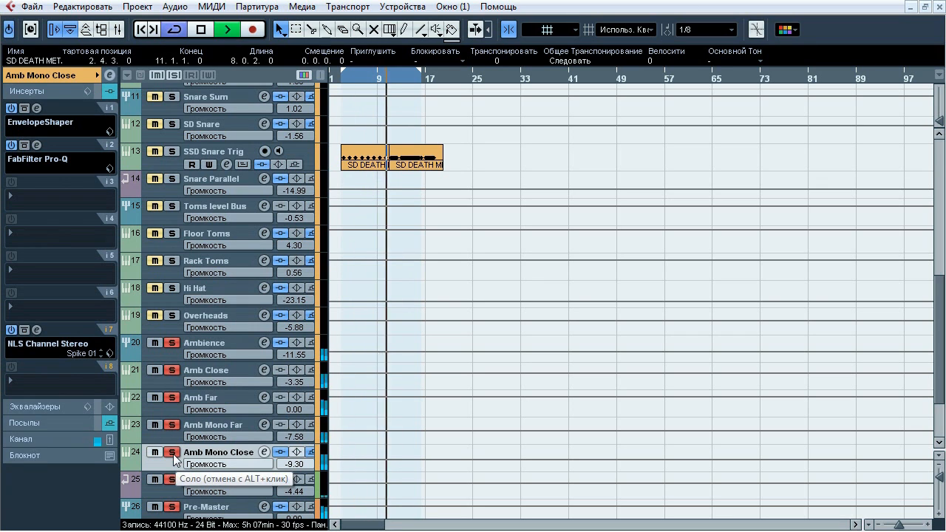
{"action": "left_click", "coordinate": [173, 454]}
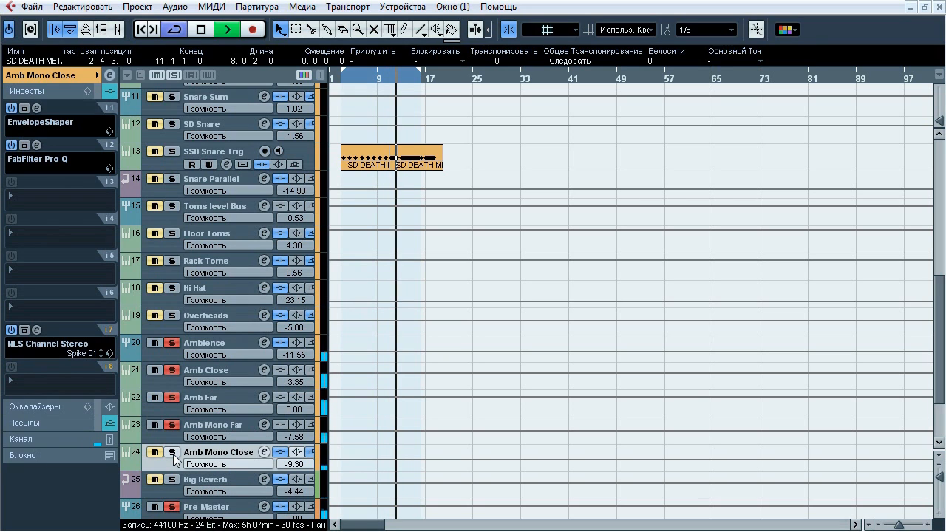
{"action": "left_click", "coordinate": [174, 458]}
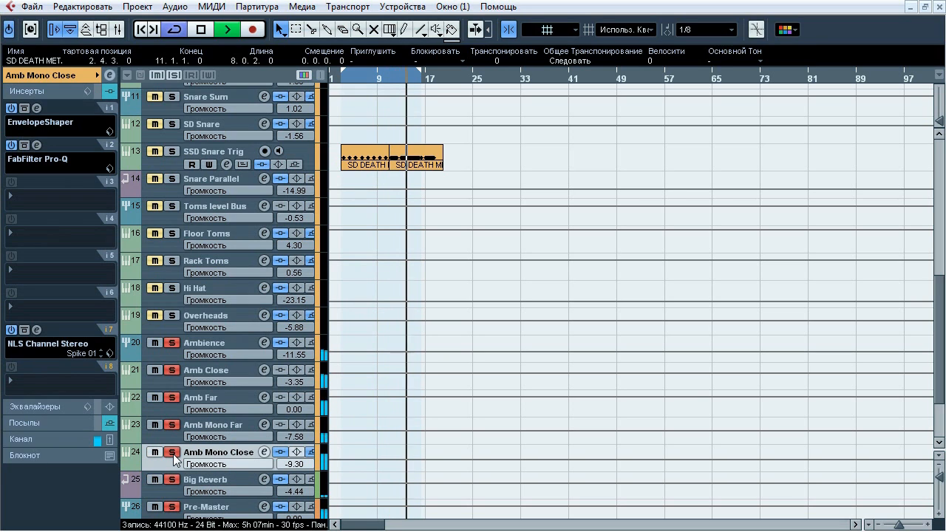
{"action": "key", "text": "space"}
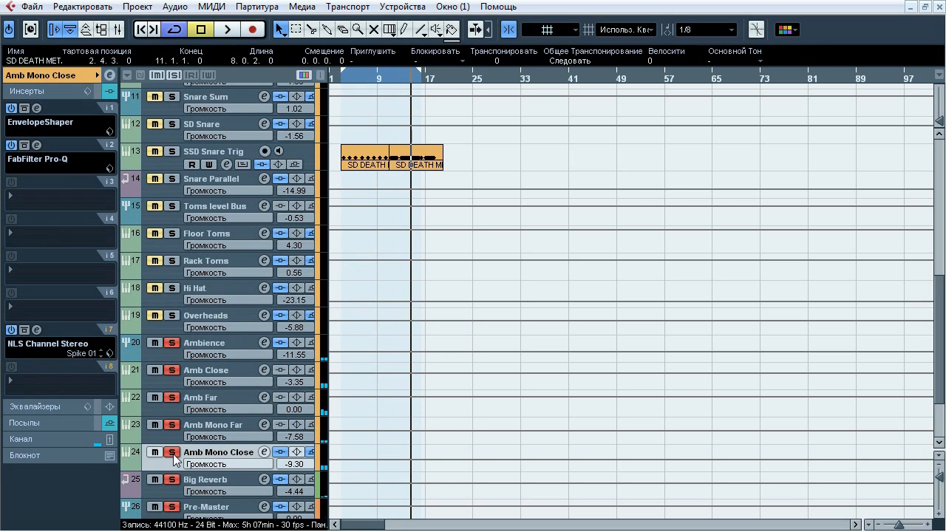
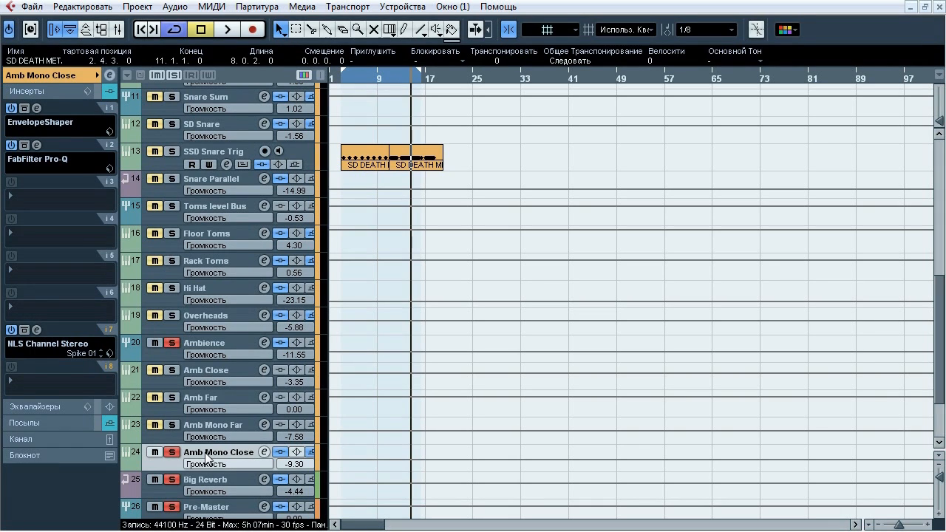
Open Amb Mono Close's EnvelopeShaper insert, compare it bypassed and active during playback, leave it active, stop playback and close it
{"action": "left_click", "coordinate": [37, 109]}
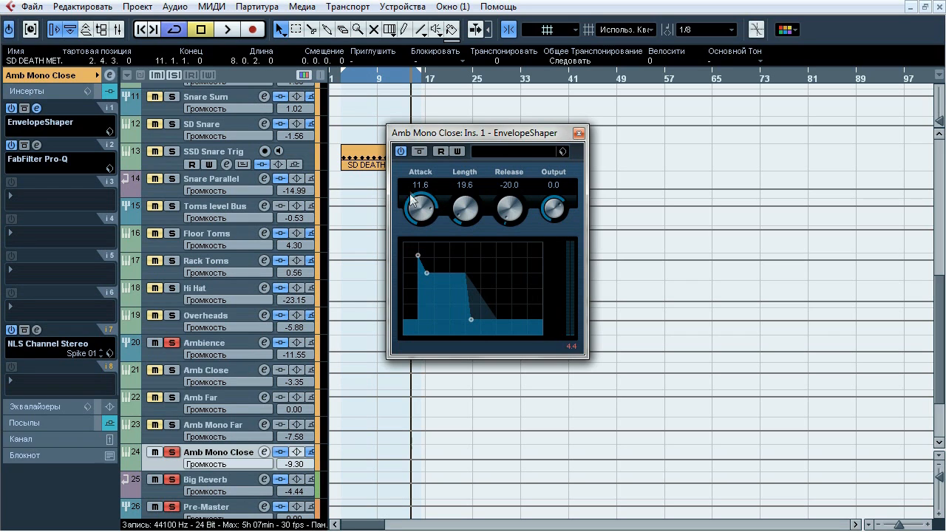
{"action": "key", "text": "space"}
{"action": "left_click", "coordinate": [419, 151]}
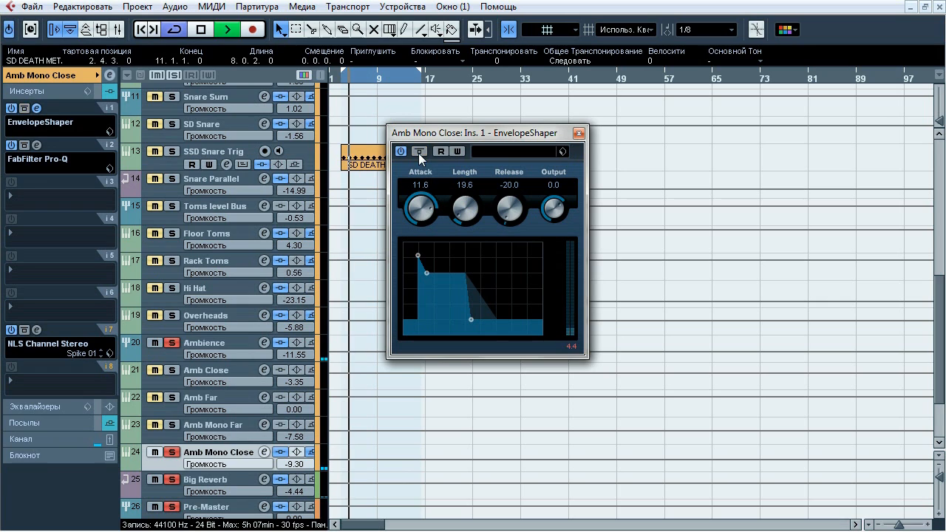
{"action": "left_click", "coordinate": [418, 152]}
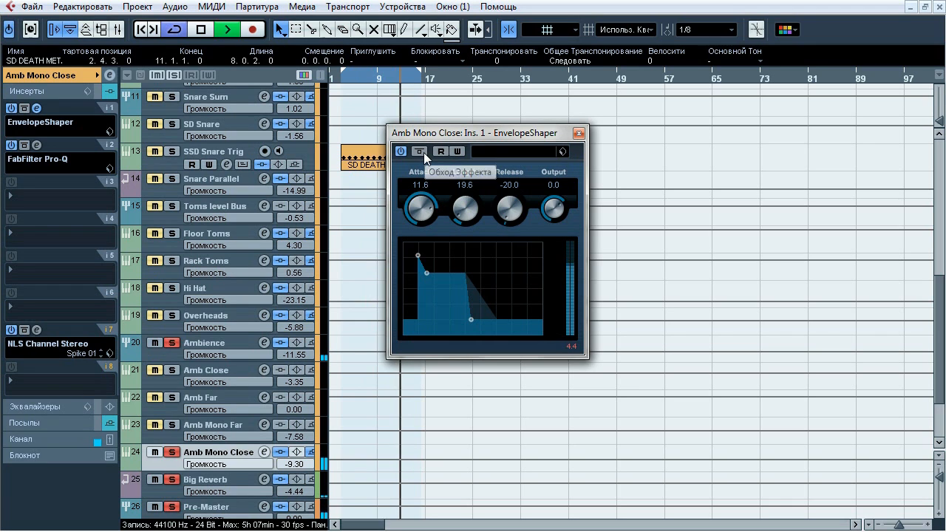
{"action": "left_click", "coordinate": [423, 152]}
{"action": "left_click", "coordinate": [423, 152]}
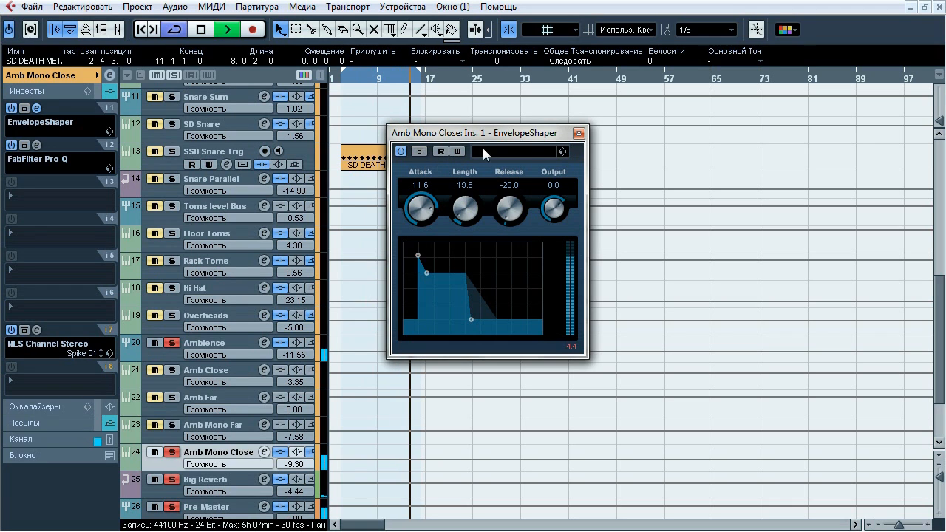
{"action": "key", "text": "space"}
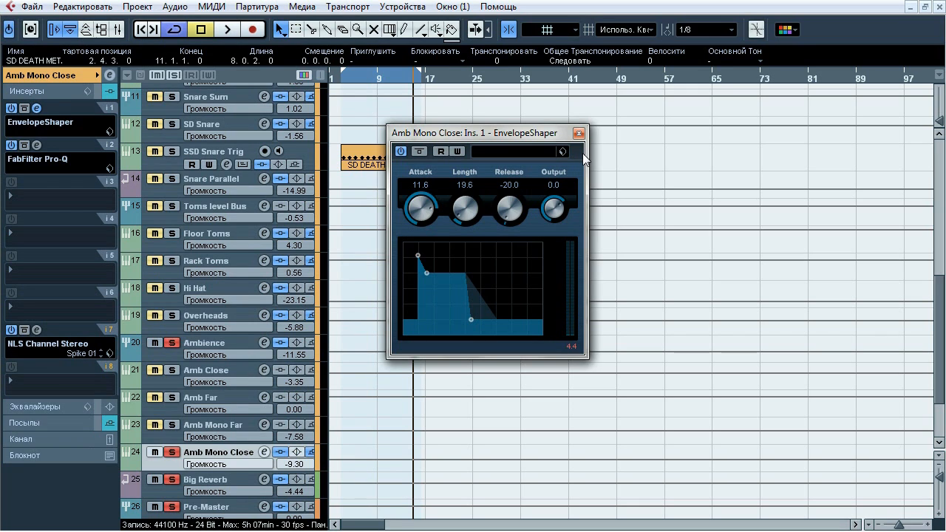
{"action": "left_click", "coordinate": [579, 133]}
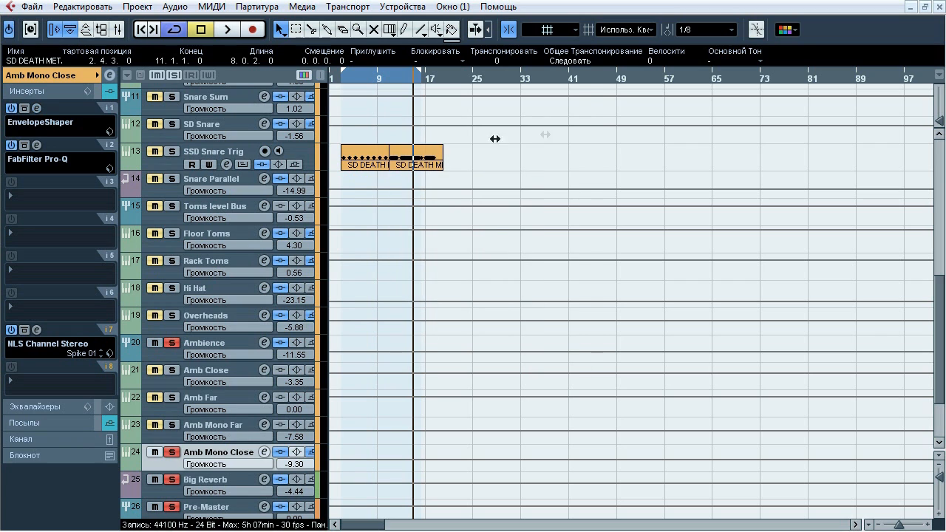
Open Amb Mono Close's FabFilter Pro-Q insert, compare the EQ bypassed and active during playback, leave it active, stop playback and close it
{"action": "left_click", "coordinate": [35, 145]}
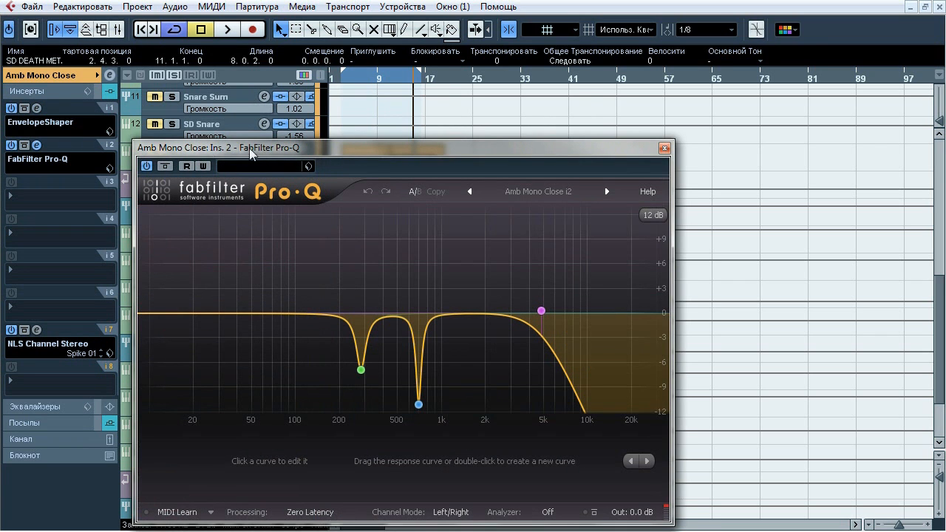
{"action": "left_click_drag", "start_coordinate": [251, 153], "coordinate": [255, 104]}
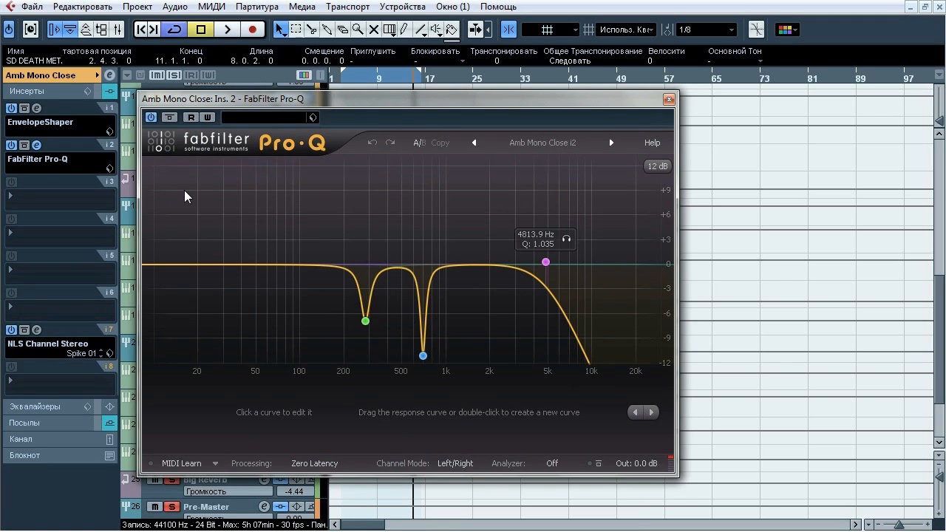
{"action": "key", "text": "space"}
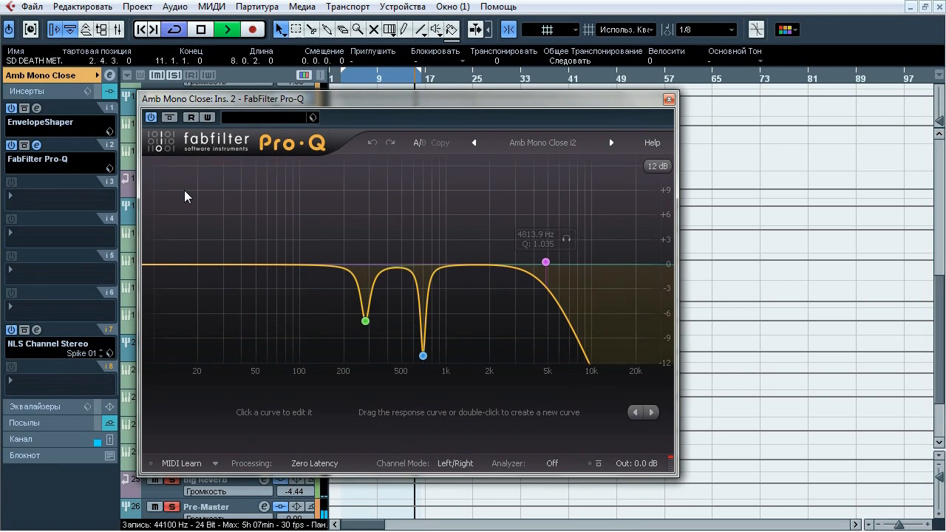
{"action": "left_click", "coordinate": [169, 118]}
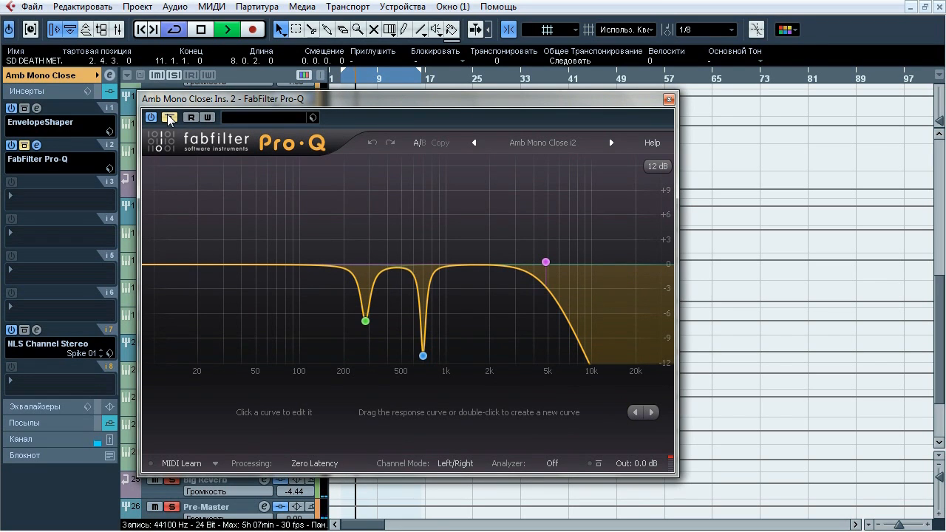
{"action": "left_click", "coordinate": [168, 119]}
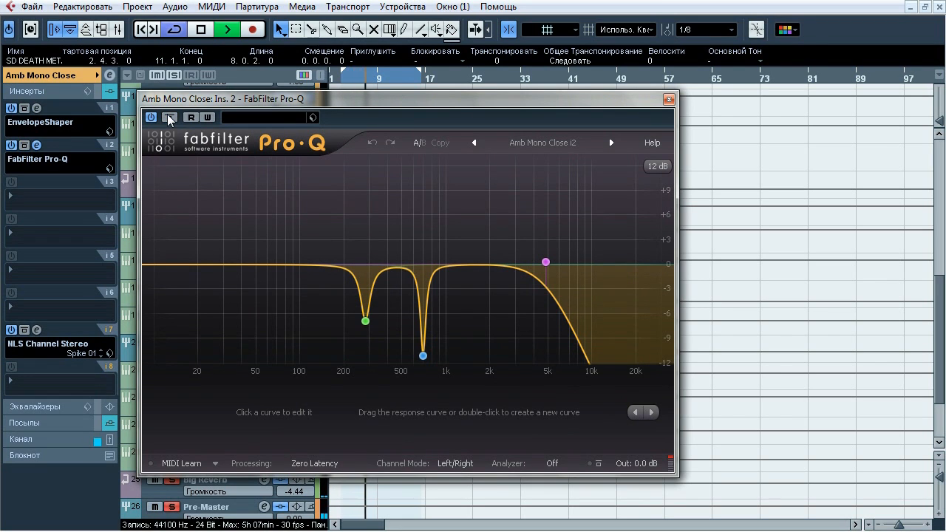
{"action": "left_click", "coordinate": [168, 118]}
{"action": "left_click", "coordinate": [168, 118]}
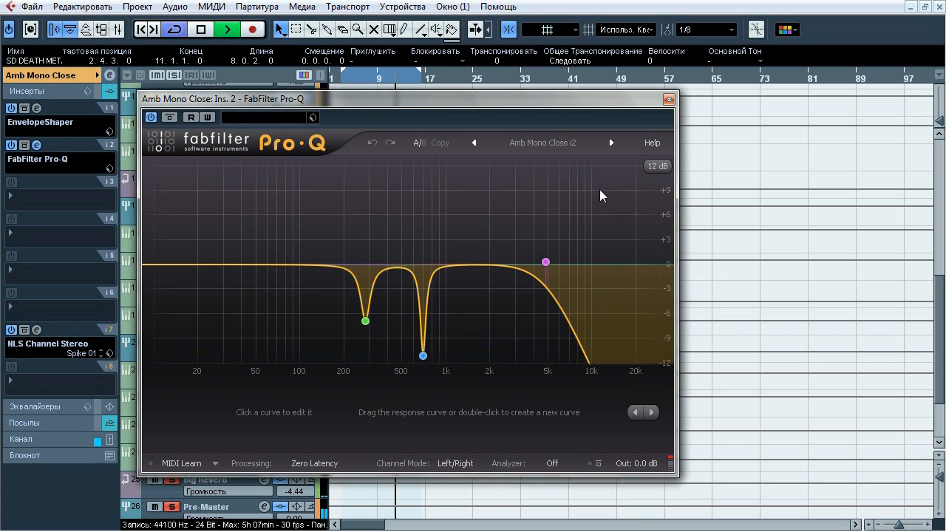
{"action": "key", "text": "space"}
{"action": "left_click", "coordinate": [668, 99]}
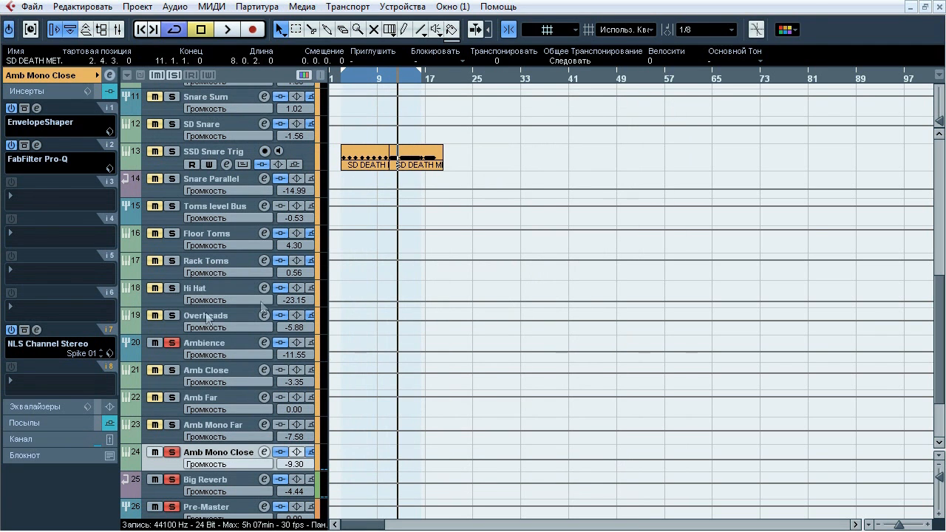
Open Amb Mono Close's NLS Channel Stereo insert, compare it bypassed and active during playback, leave it active, stop playback and close it
{"action": "left_click", "coordinate": [37, 330]}
{"action": "key", "text": "space"}
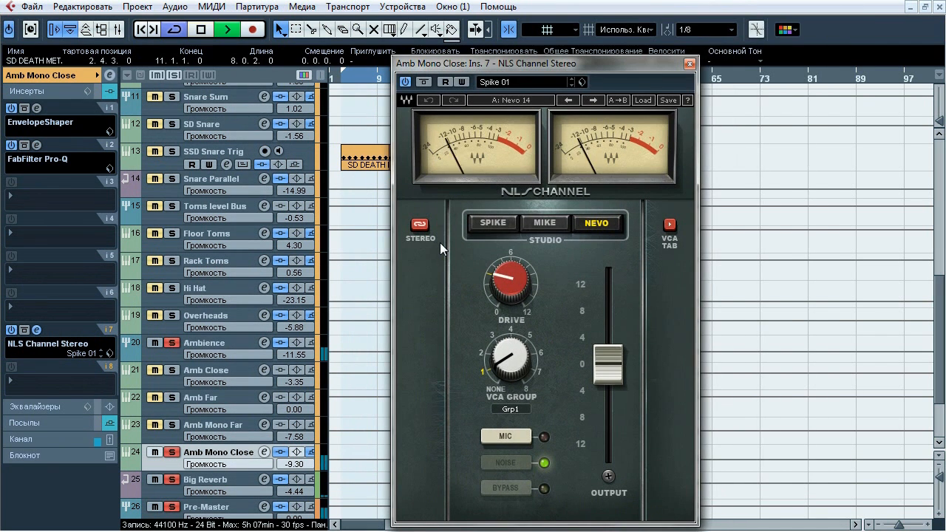
{"action": "left_click", "coordinate": [423, 82]}
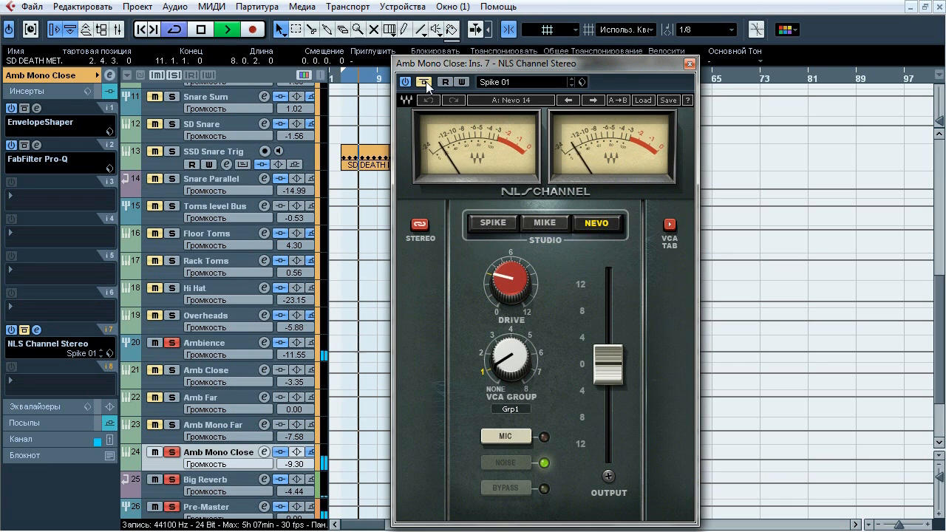
{"action": "left_click", "coordinate": [426, 81]}
{"action": "key", "text": "space"}
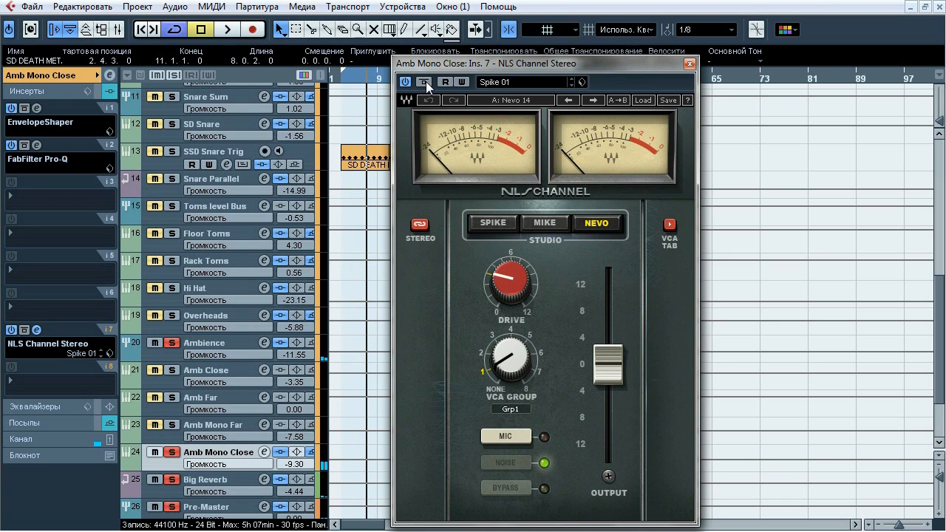
{"action": "left_click", "coordinate": [689, 63]}
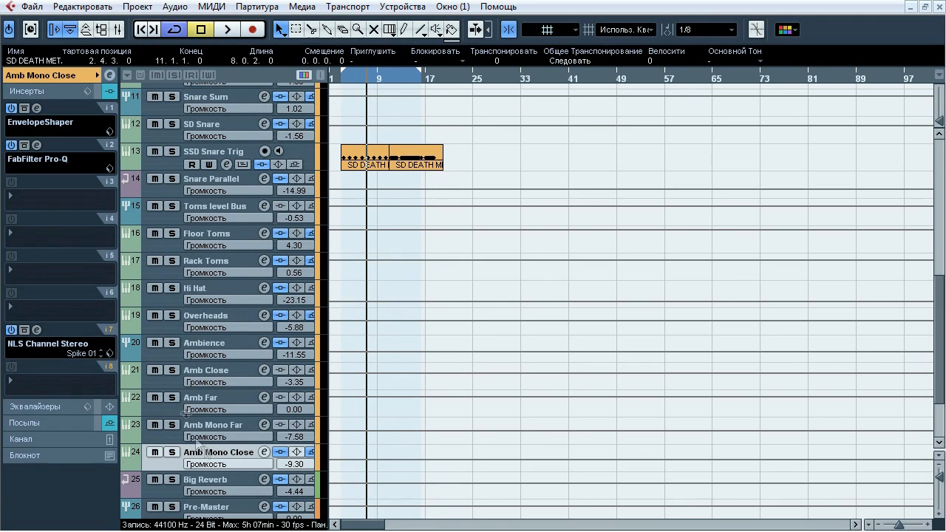
Solo the Ambience group and compare its CLA-76 Stereo insert bypassed and active during playback, leaving it active and closed with playback stopped
{"action": "left_click", "coordinate": [216, 339]}
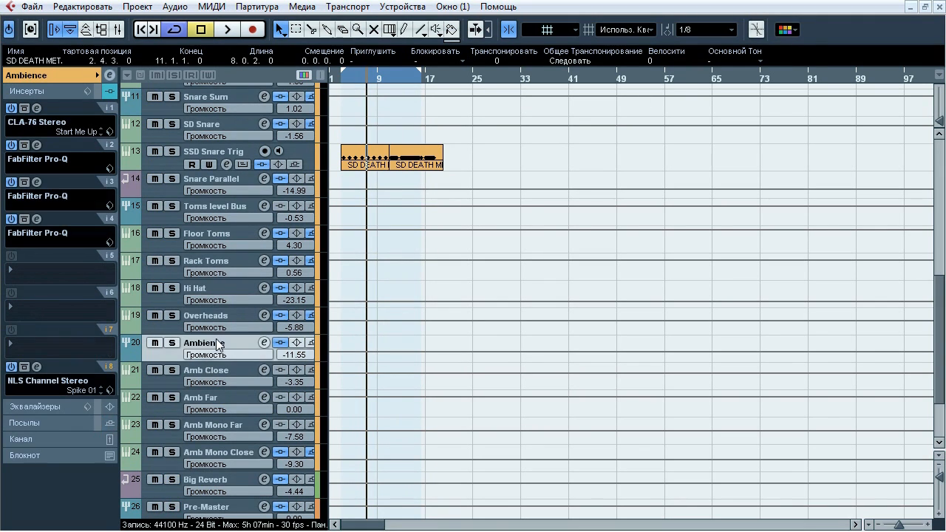
{"action": "left_click", "coordinate": [172, 342]}
{"action": "left_click", "coordinate": [37, 107]}
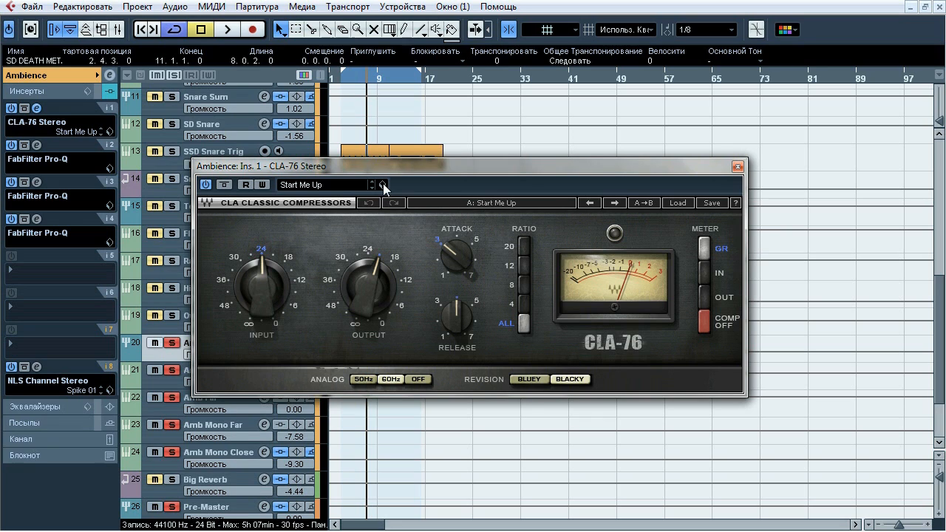
{"action": "key", "text": "space"}
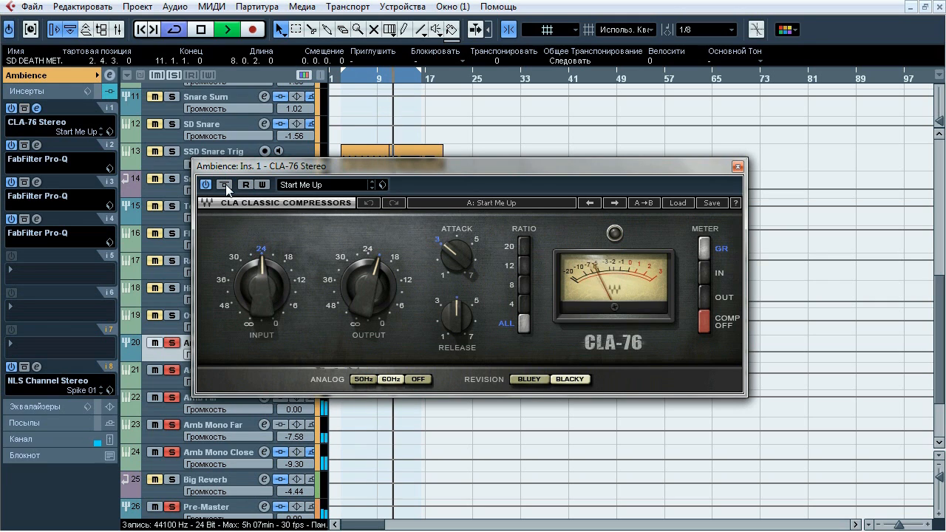
{"action": "left_click", "coordinate": [224, 185]}
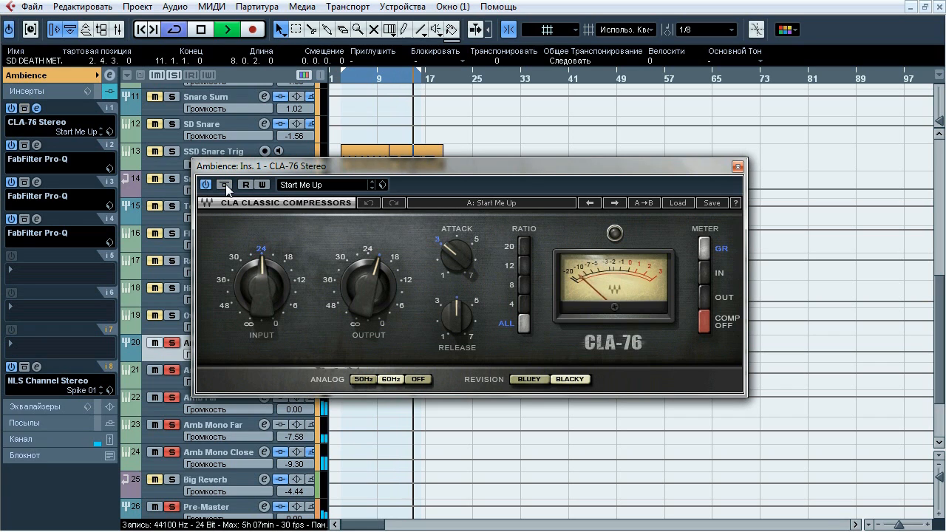
{"action": "left_click", "coordinate": [227, 185]}
{"action": "left_click", "coordinate": [224, 185]}
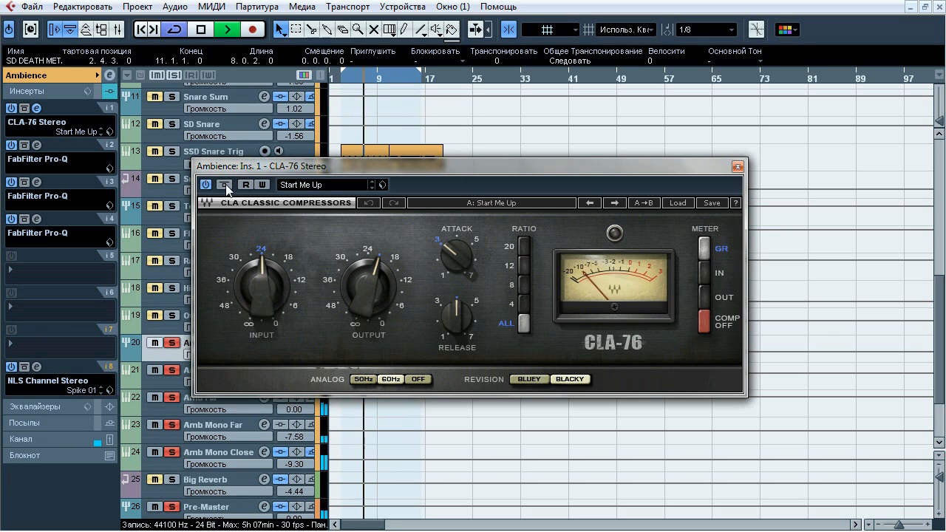
{"action": "key", "text": "space"}
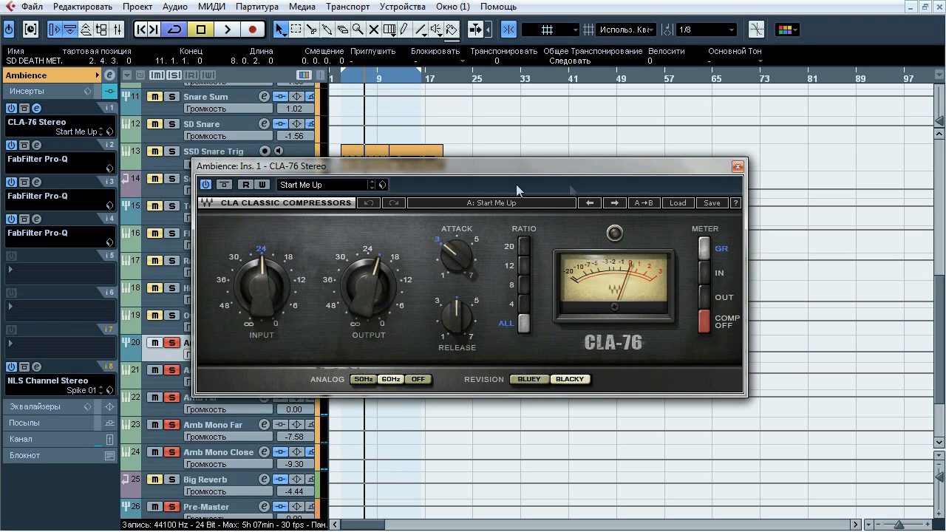
{"action": "left_click", "coordinate": [737, 167]}
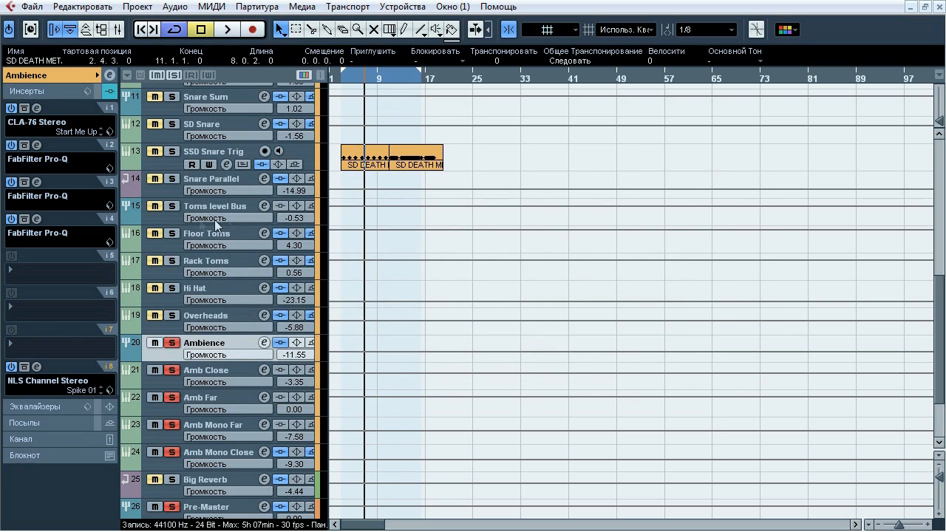
Open the Ambience group's three FabFilter Pro-Q inserts to view their EQ curves, and close all three
{"action": "left_click", "coordinate": [37, 183]}
{"action": "left_click", "coordinate": [37, 146]}
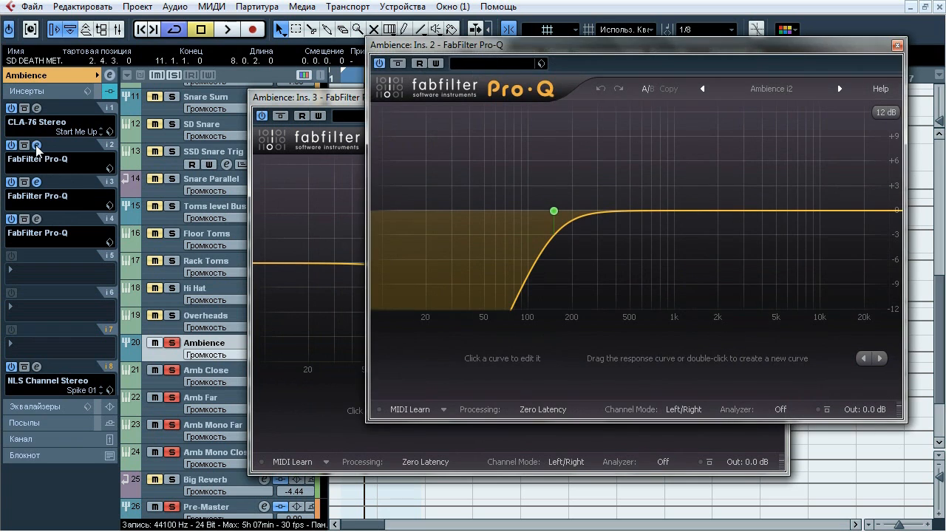
{"action": "left_click", "coordinate": [37, 219]}
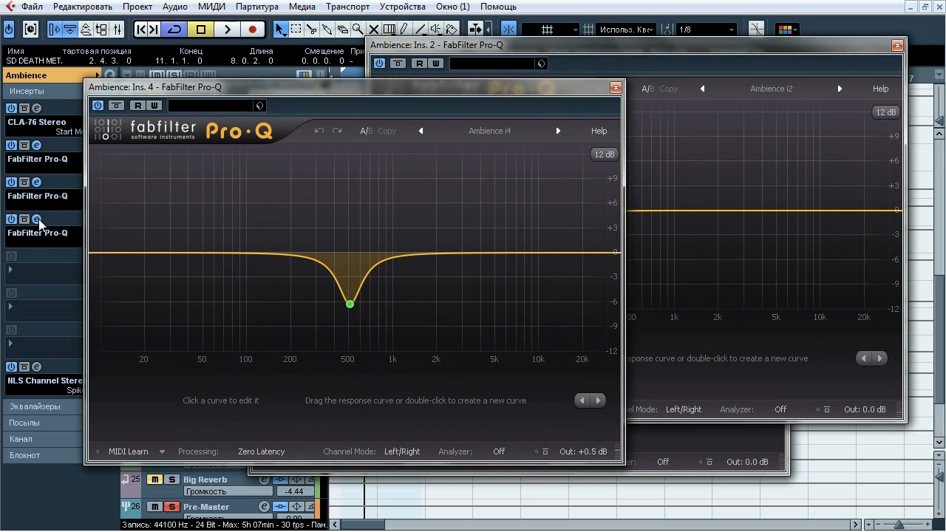
{"action": "left_click", "coordinate": [614, 87]}
{"action": "left_click", "coordinate": [897, 45]}
{"action": "left_click", "coordinate": [780, 101]}
Open Ambience's insert 2 Pro-Q, compare its low-cut bypassed and active during playback, leave it active, stop playback and close it
{"action": "left_click", "coordinate": [36, 147]}
{"action": "left_click_drag", "start_coordinate": [486, 48], "coordinate": [412, 73]}
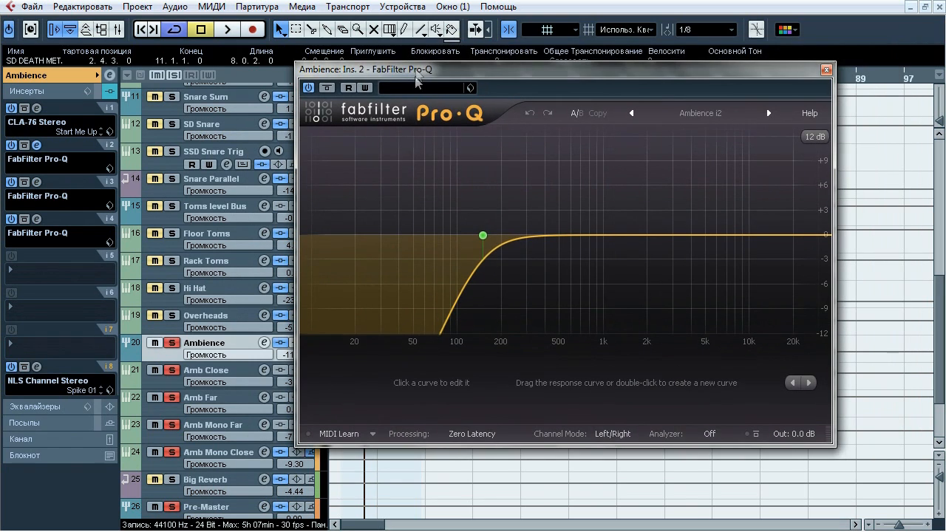
{"action": "key", "text": "space"}
{"action": "left_click", "coordinate": [327, 88]}
{"action": "left_click", "coordinate": [328, 88]}
{"action": "left_click", "coordinate": [327, 88]}
{"action": "left_click", "coordinate": [327, 88]}
{"action": "left_click", "coordinate": [327, 88]}
{"action": "left_click", "coordinate": [327, 88]}
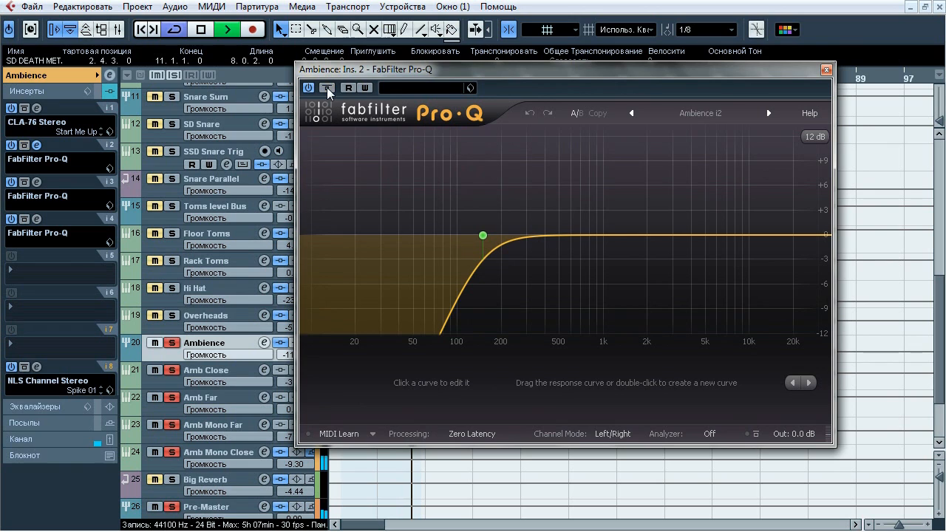
{"action": "key", "text": "space"}
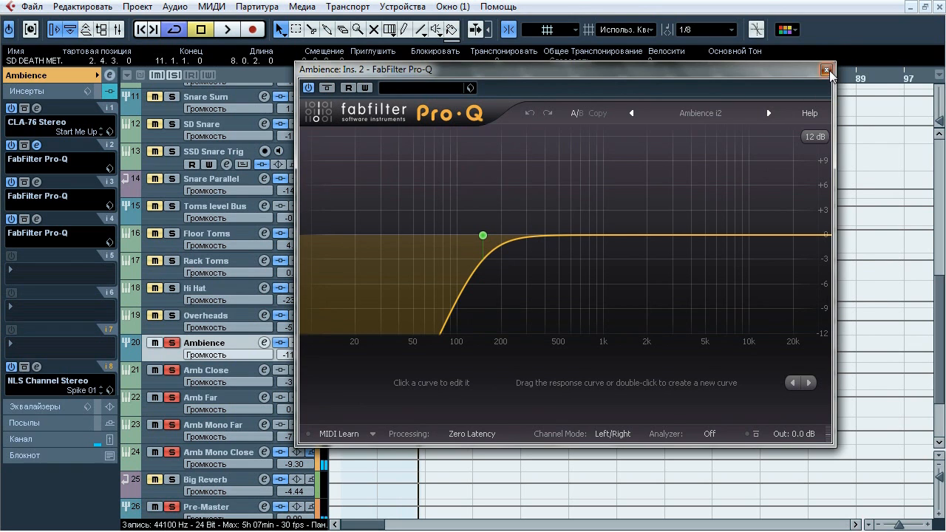
{"action": "left_click", "coordinate": [826, 70]}
Open Ambience's insert 3 Pro-Q, compare it bypassed and active during playback, leave it active, close it and stop playback
{"action": "left_click", "coordinate": [37, 182]}
{"action": "key", "text": "space"}
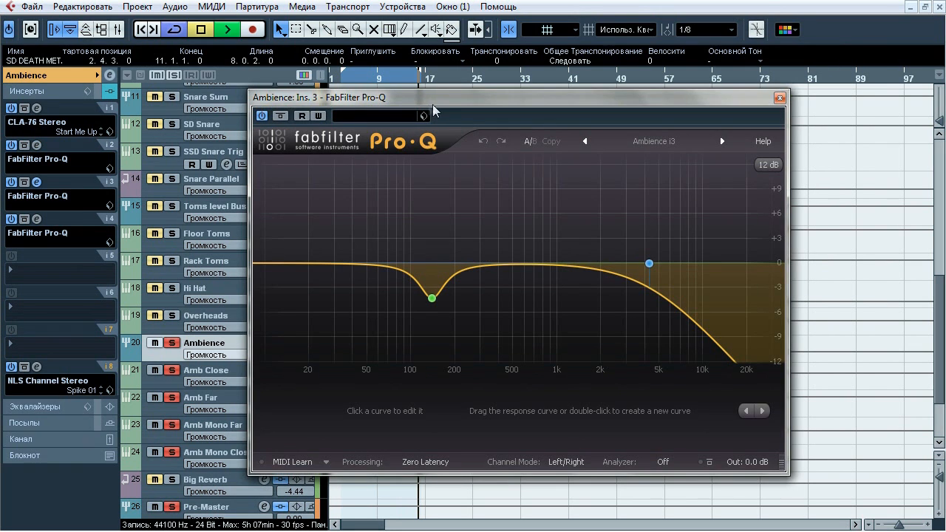
{"action": "left_click", "coordinate": [278, 118]}
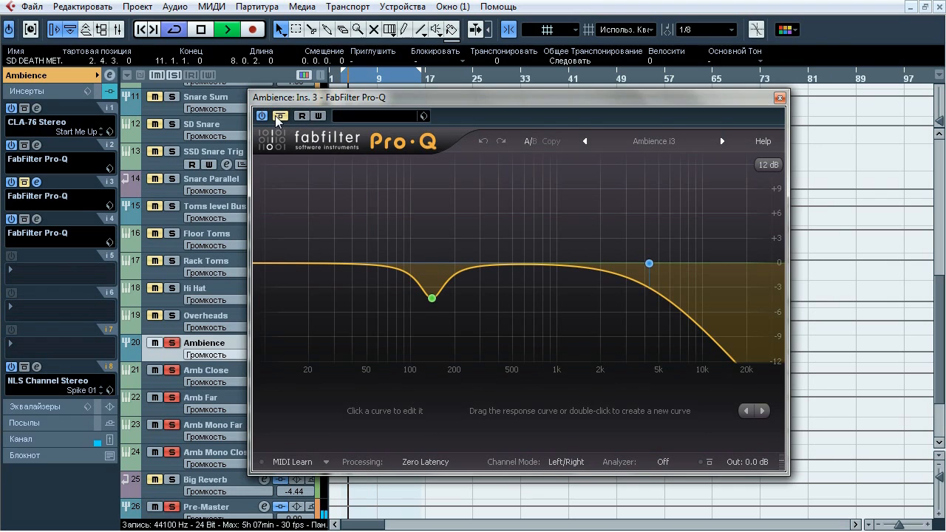
{"action": "left_click", "coordinate": [278, 118]}
{"action": "left_click", "coordinate": [278, 119]}
{"action": "left_click", "coordinate": [278, 118]}
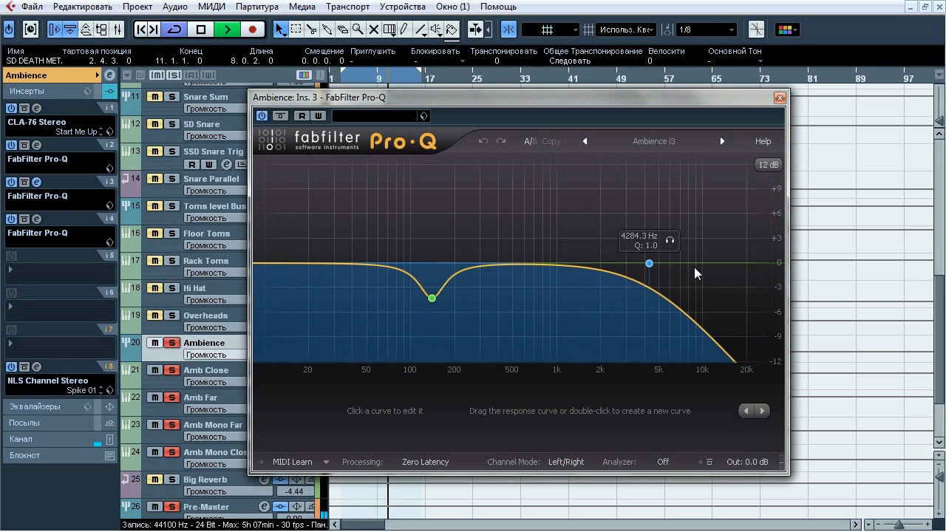
{"action": "left_click", "coordinate": [778, 99]}
{"action": "key", "text": "space"}
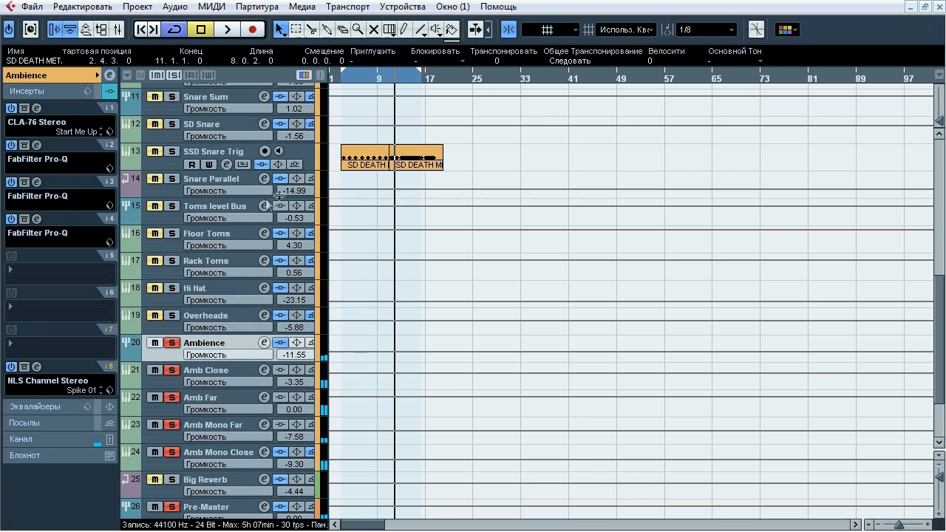
Open Ambience's insert 4 Pro-Q, compare it bypassed and active during playback, audition its cut band, stop playback with it active and close it
{"action": "left_click", "coordinate": [36, 219]}
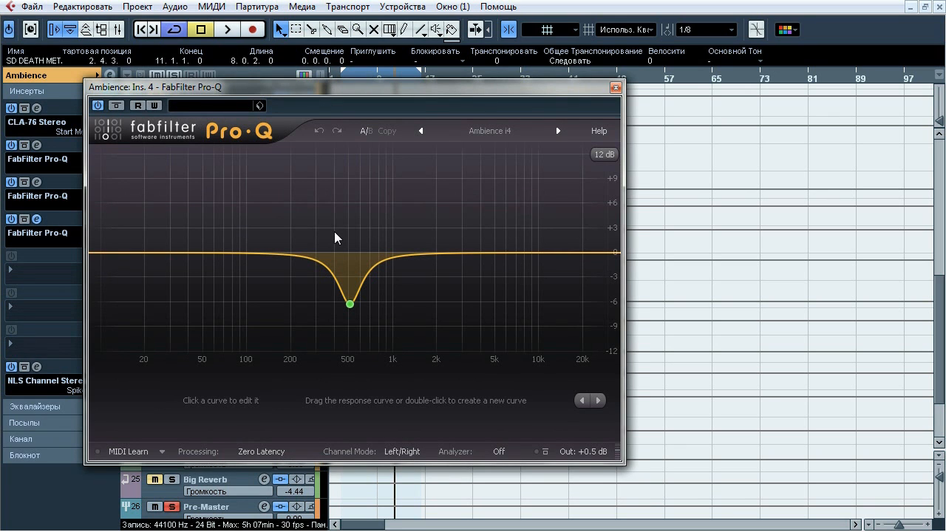
{"action": "key", "text": "space"}
{"action": "left_click", "coordinate": [117, 107]}
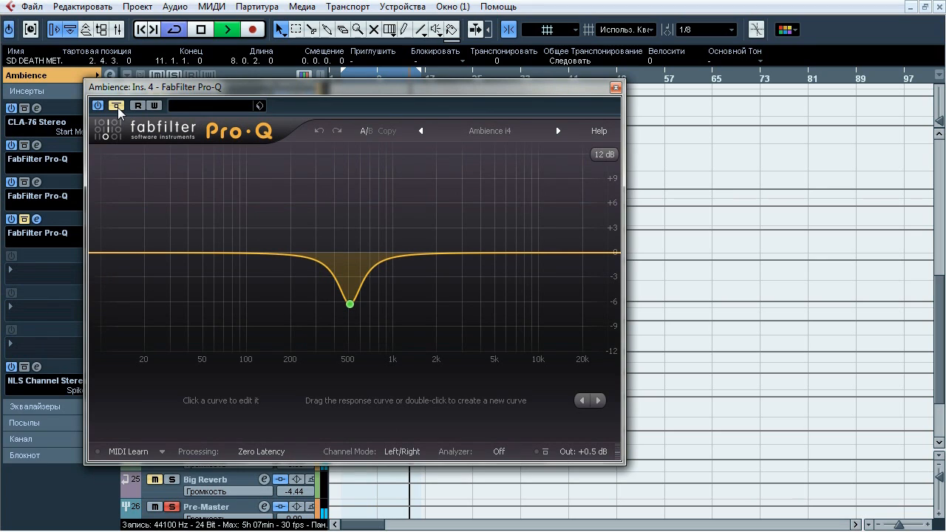
{"action": "left_click", "coordinate": [118, 109]}
{"action": "left_click", "coordinate": [370, 327]}
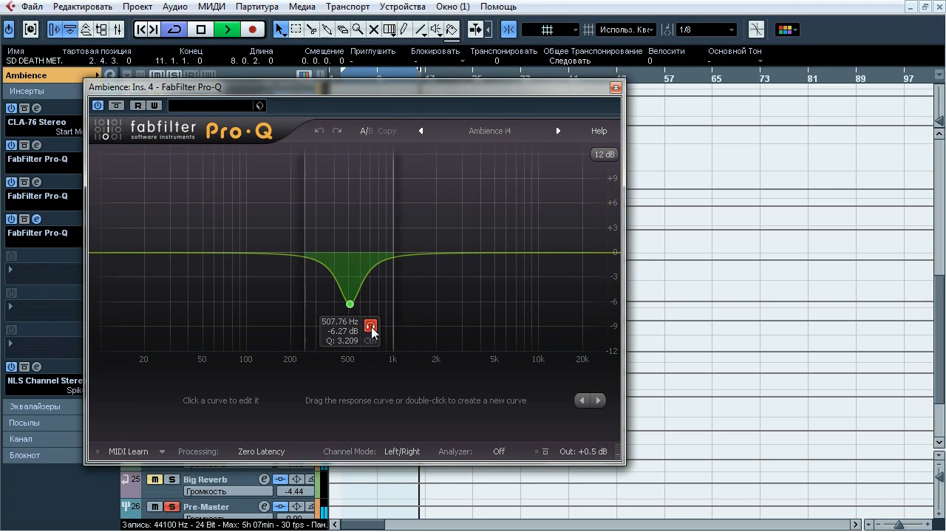
{"action": "left_click", "coordinate": [116, 107]}
{"action": "left_click", "coordinate": [117, 109]}
{"action": "key", "text": "space"}
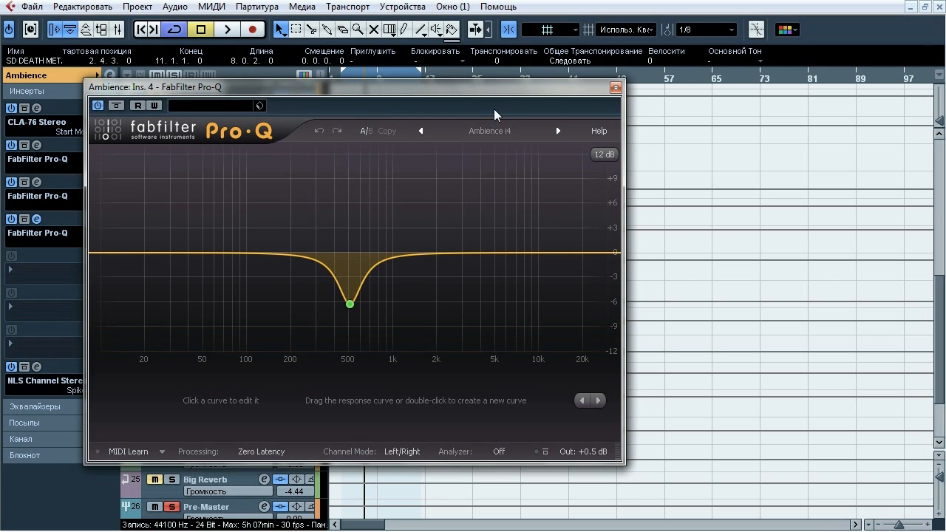
{"action": "left_click", "coordinate": [614, 87]}
Open Ambience's NLS Channel Stereo insert, compare it bypassed and active during playback, leave it active, stop playback and close it
{"action": "left_click", "coordinate": [37, 366]}
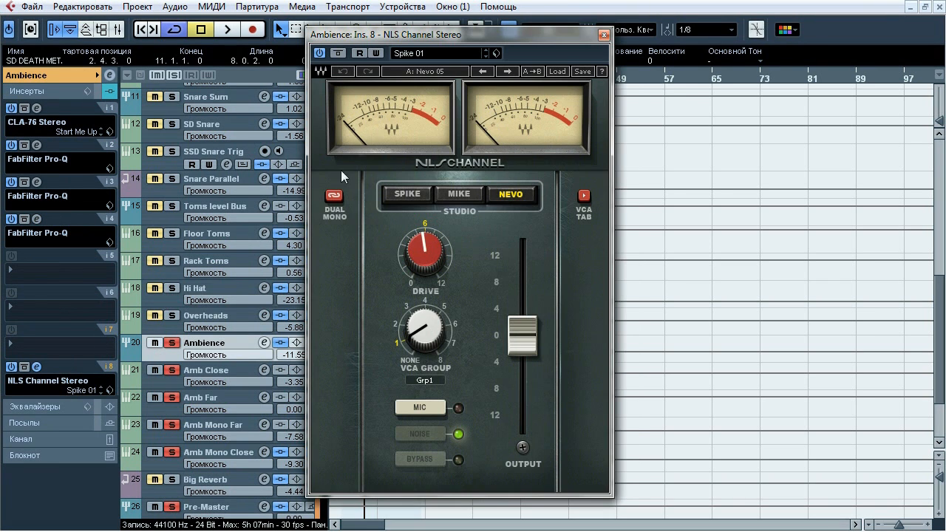
{"action": "key", "text": "space"}
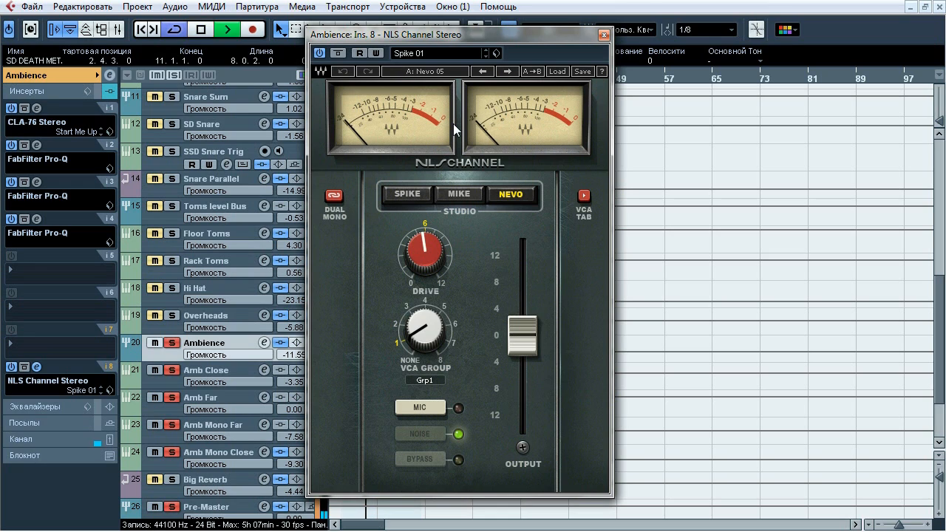
{"action": "left_click", "coordinate": [337, 53]}
{"action": "left_click", "coordinate": [337, 53]}
{"action": "key", "text": "space"}
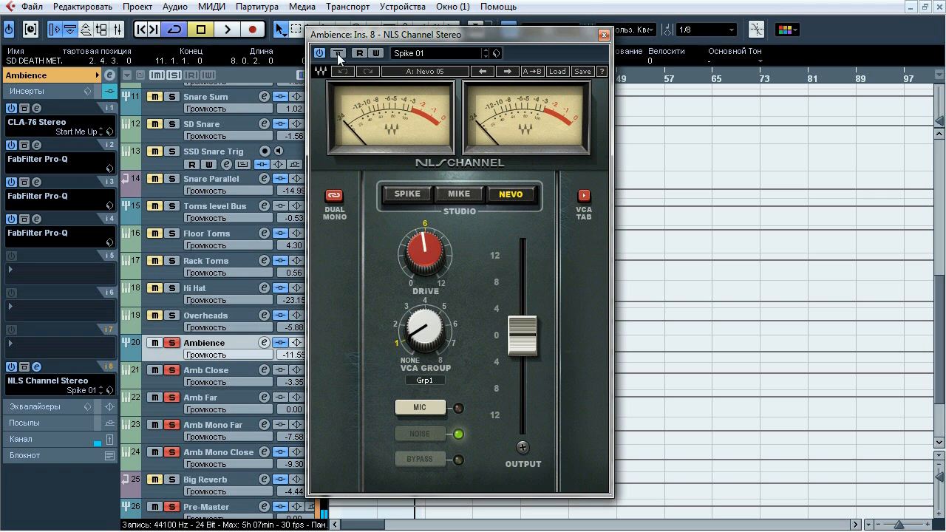
{"action": "left_click", "coordinate": [602, 35]}
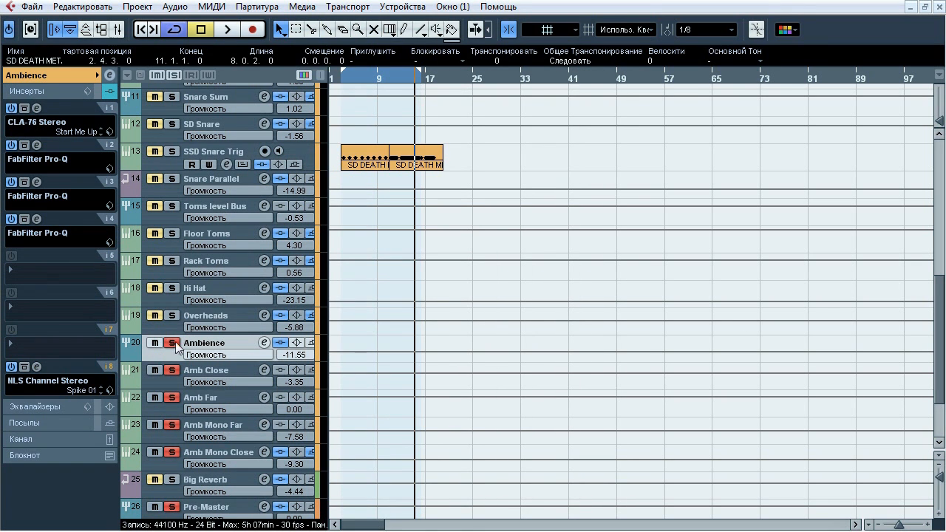
Solo the Drums group instead of Ambience and open its CLA-76 Stereo insert with playback running
{"action": "scroll", "coordinate": [925, 317], "scroll_direction": "up", "scroll_amount": 4}
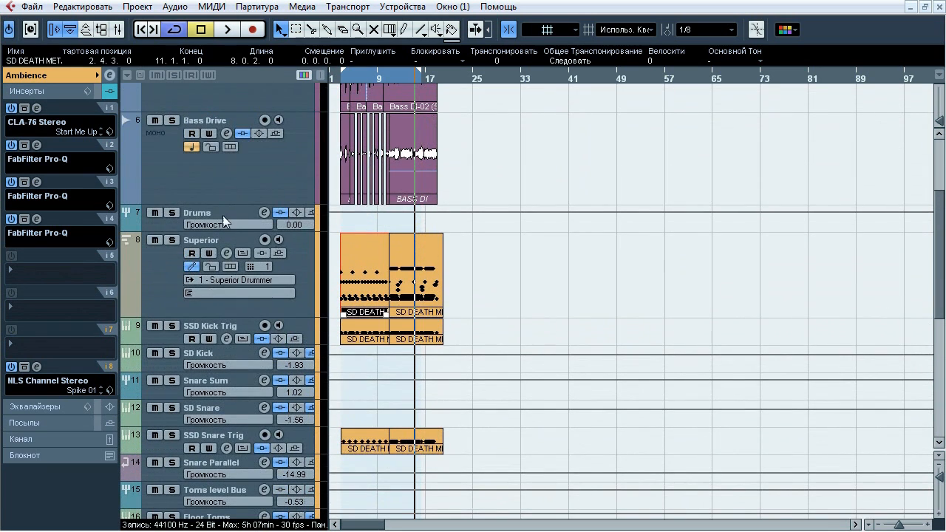
{"action": "left_click", "coordinate": [221, 219]}
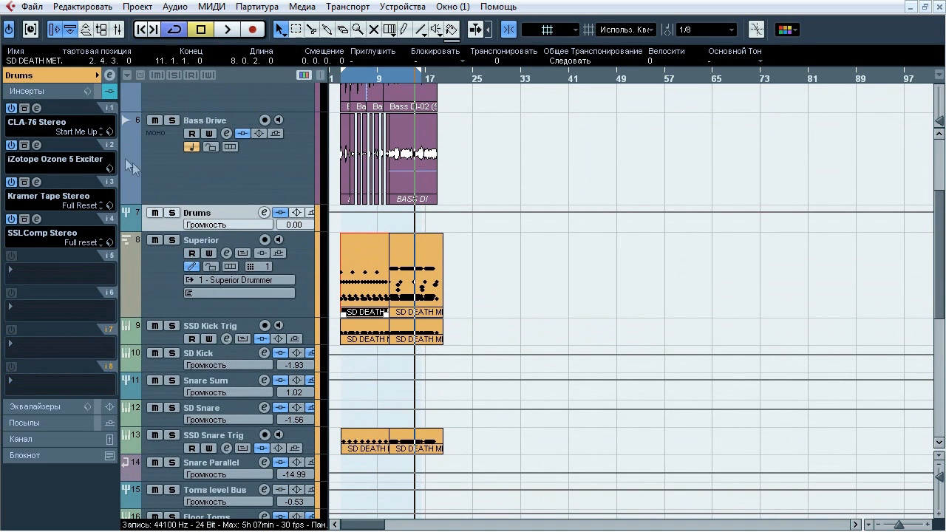
{"action": "left_click", "coordinate": [36, 108]}
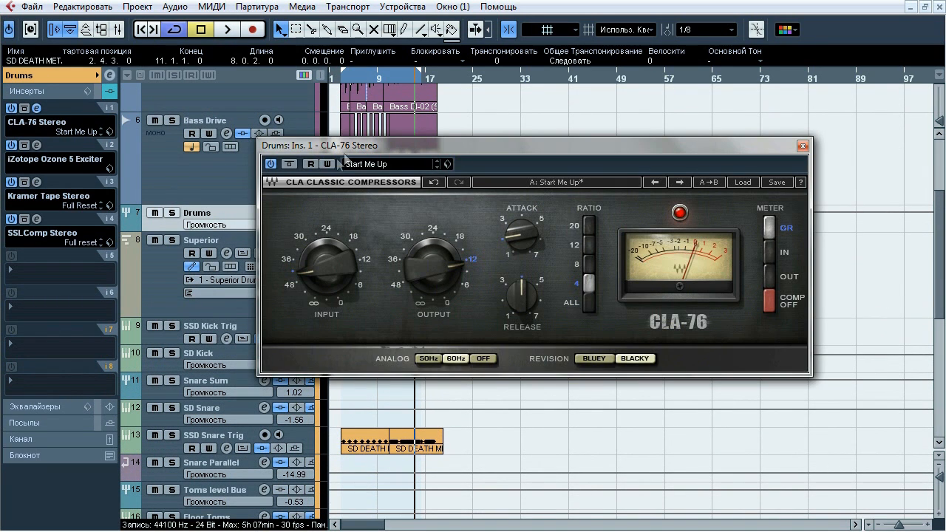
{"action": "key", "text": "space"}
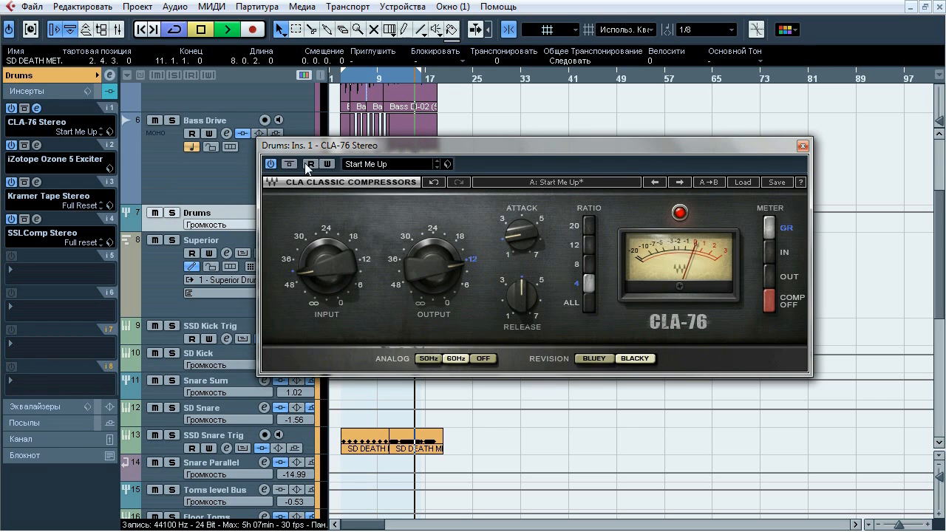
{"action": "key", "text": "s"}
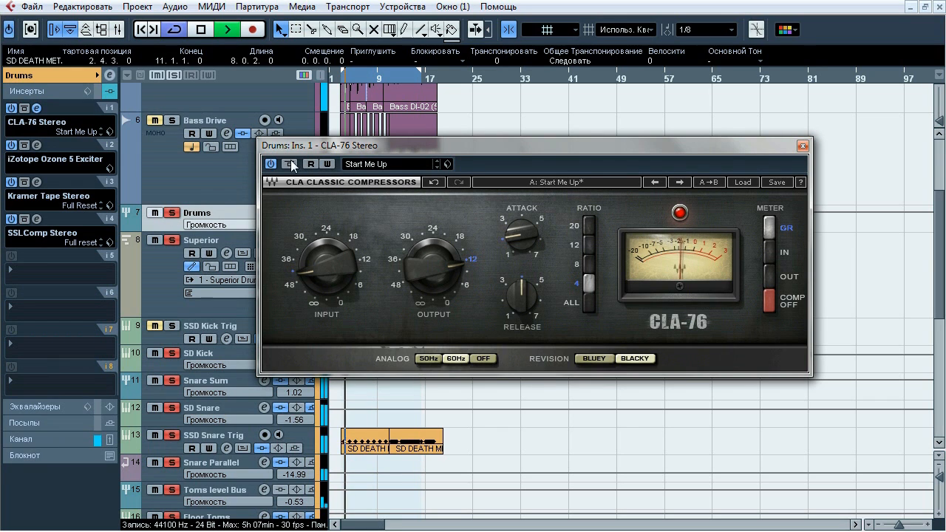
Compare the Drums group's CLA-76 Stereo bypassed and active twice during playback, leave it active, stop playback and close it
{"action": "left_click", "coordinate": [290, 164]}
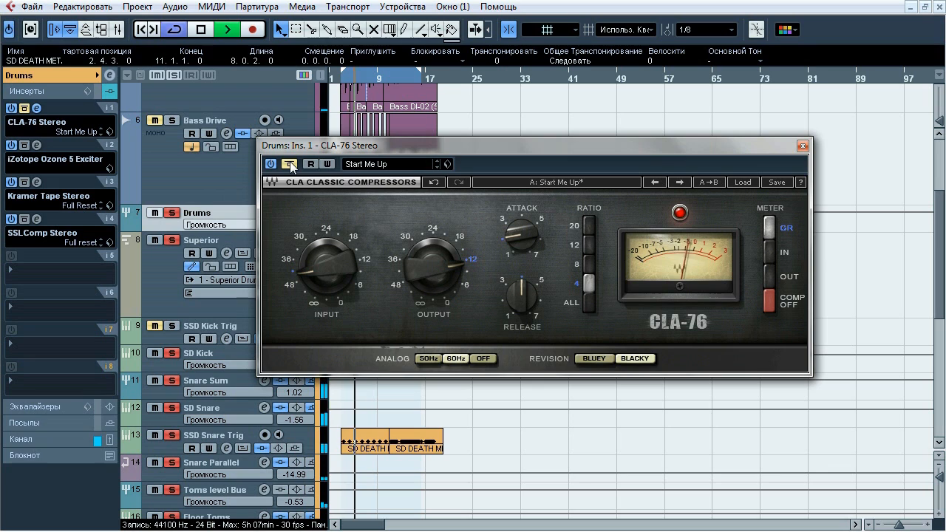
{"action": "left_click", "coordinate": [290, 164]}
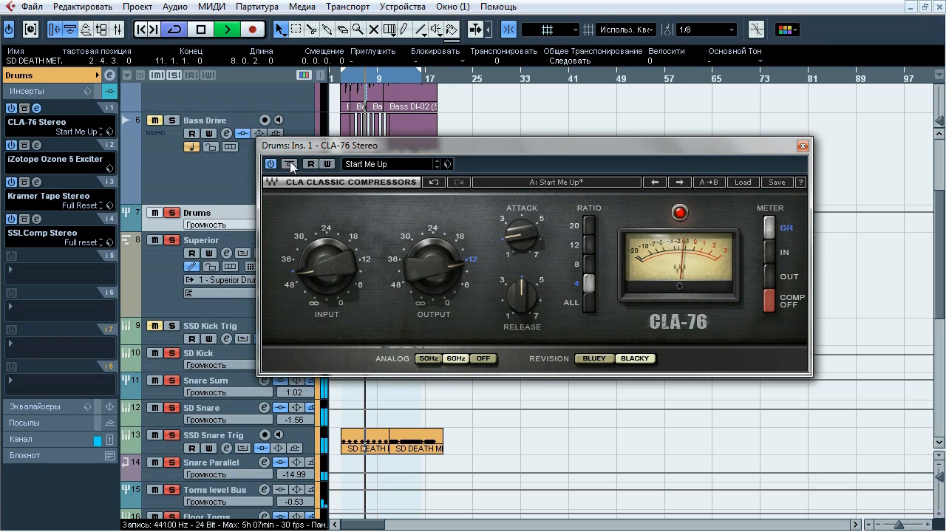
{"action": "left_click", "coordinate": [290, 164]}
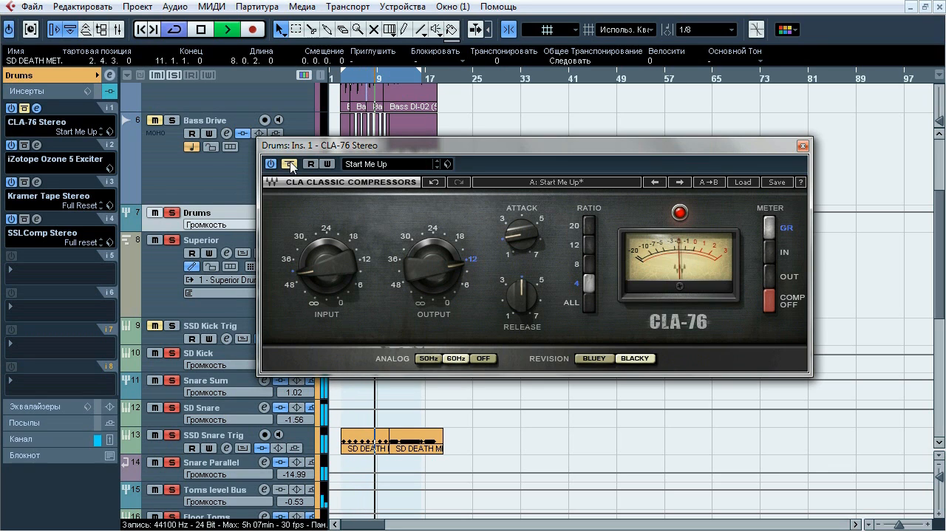
{"action": "left_click", "coordinate": [289, 164]}
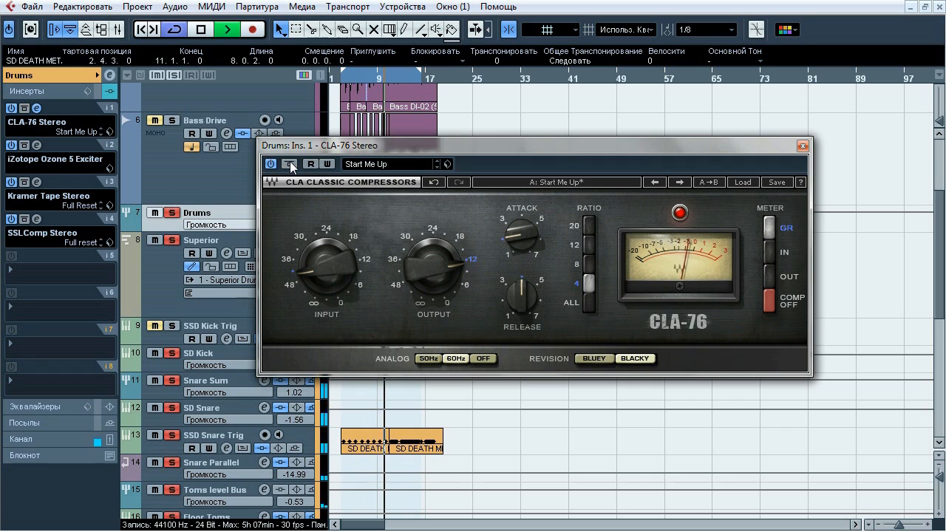
{"action": "key", "text": "space"}
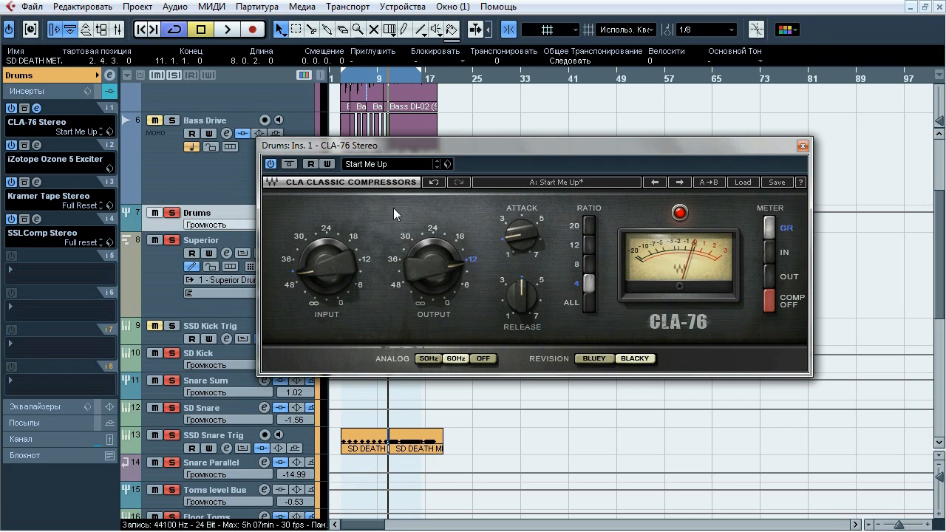
{"action": "left_click", "coordinate": [802, 147]}
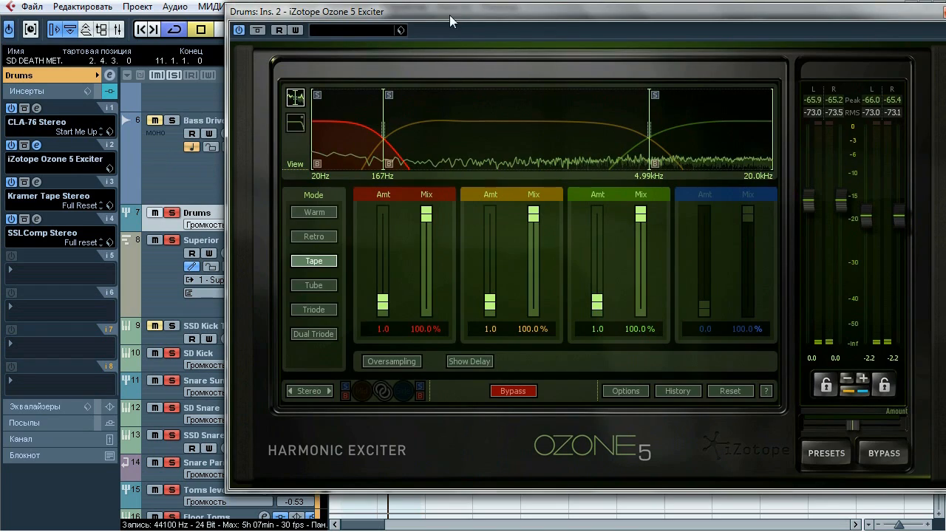
Open Drums' iZotope Ozone 5 Exciter insert, compare it bypassed and active repeatedly during playback, and close it active with playback stopped
{"action": "left_click_drag", "start_coordinate": [449, 15], "coordinate": [378, 45]}
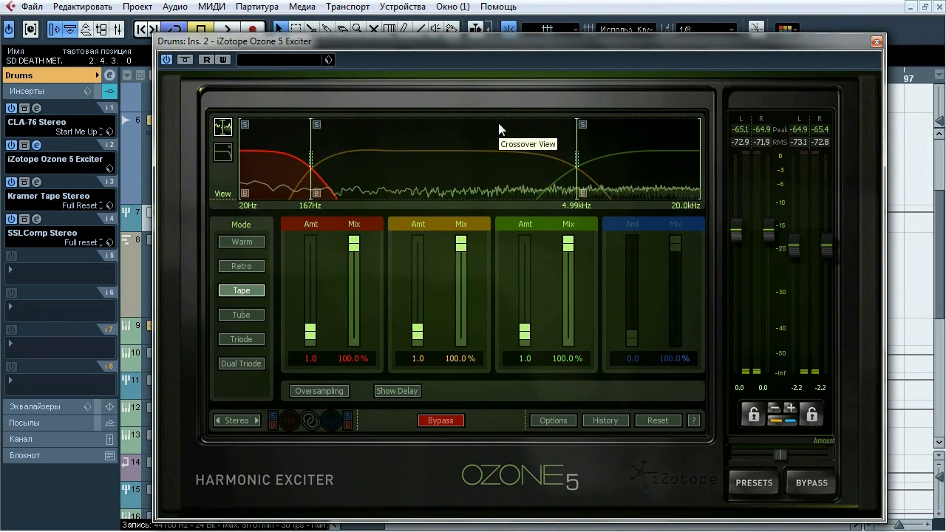
{"action": "key", "text": "space"}
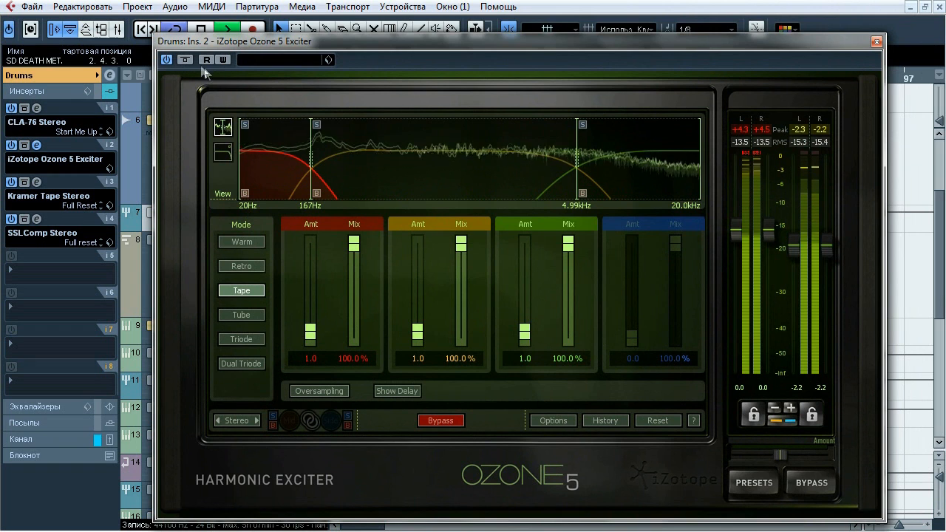
{"action": "left_click", "coordinate": [186, 60]}
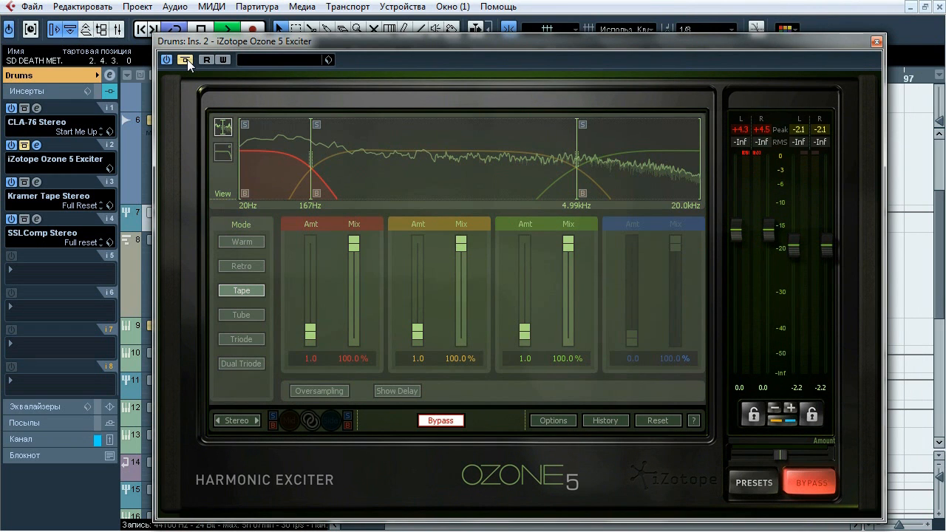
{"action": "left_click", "coordinate": [187, 59]}
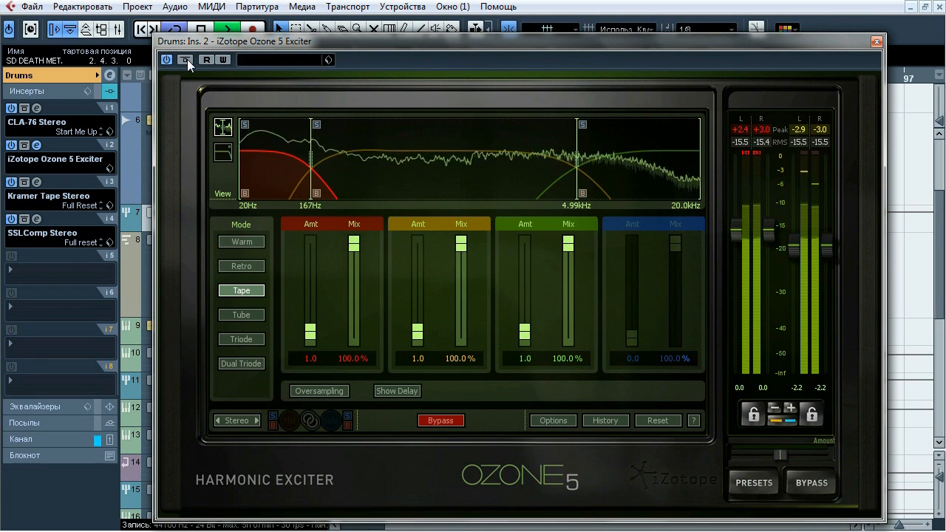
{"action": "left_click", "coordinate": [187, 59]}
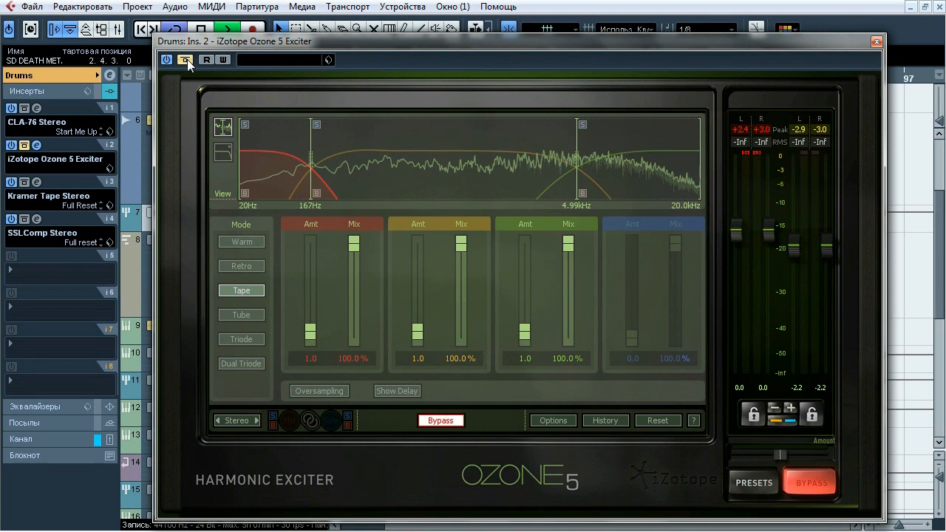
{"action": "left_click", "coordinate": [187, 59]}
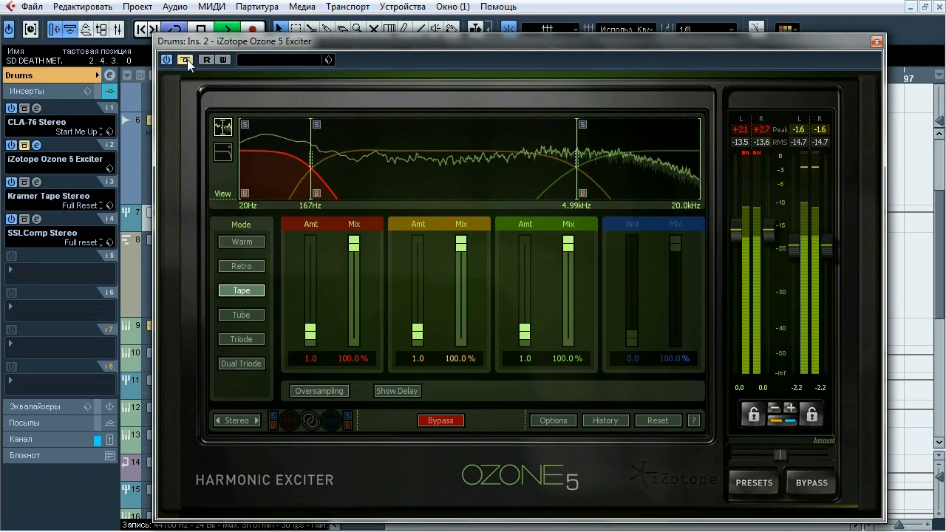
{"action": "left_click", "coordinate": [187, 59]}
{"action": "left_click", "coordinate": [187, 60]}
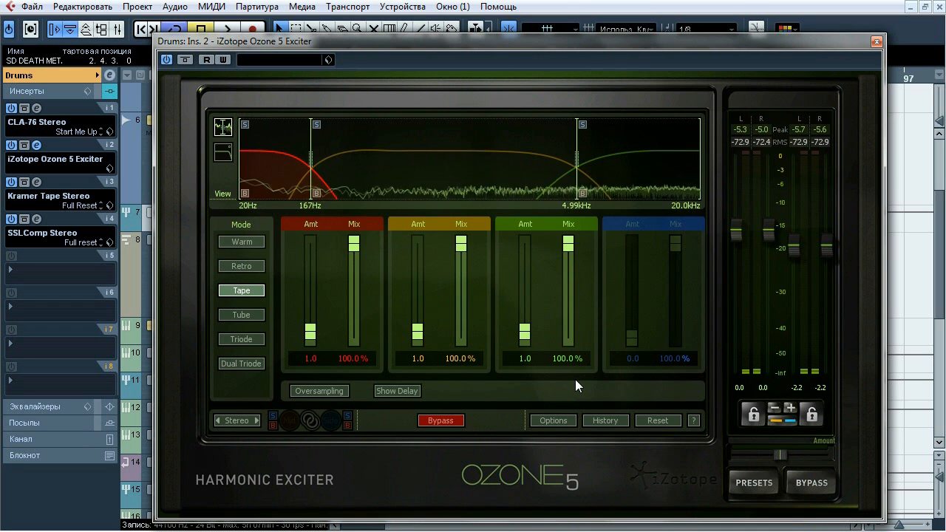
{"action": "left_click", "coordinate": [876, 42]}
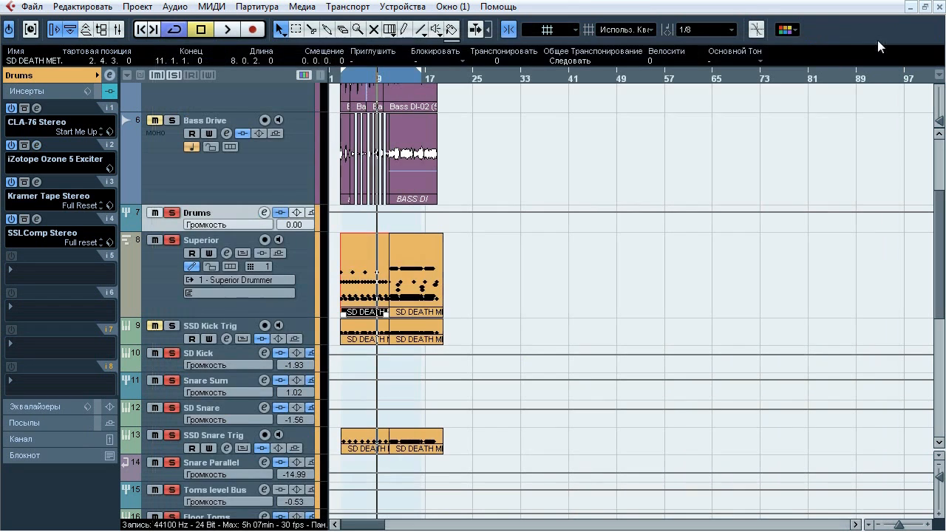
Open Drums' Kramer Tape Stereo insert, compare it bypassed and active repeatedly during playback, leave it active, stop playback and close it
{"action": "left_click", "coordinate": [37, 183]}
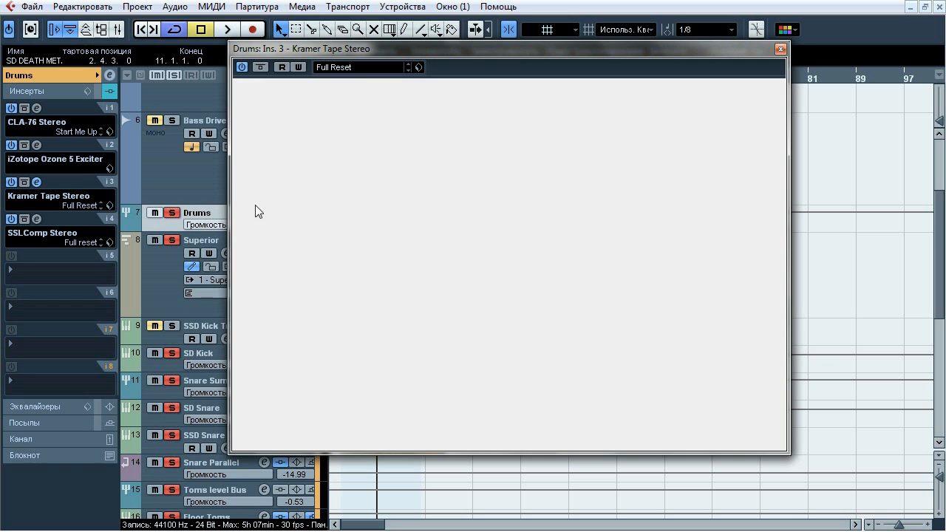
{"action": "key", "text": "space"}
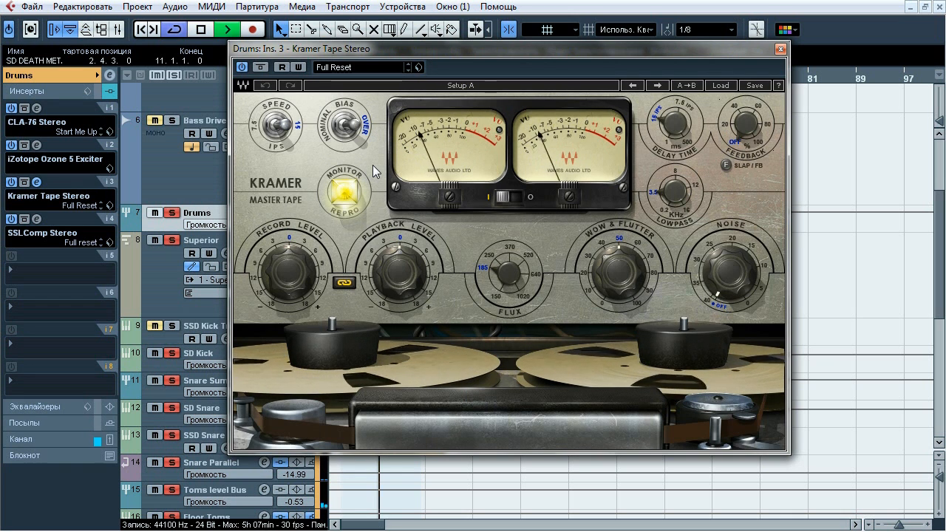
{"action": "left_click", "coordinate": [260, 68]}
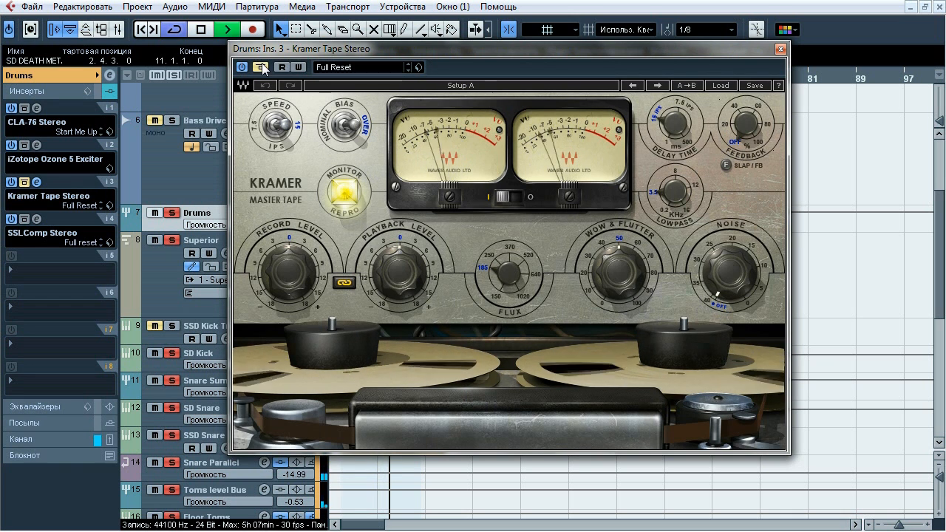
{"action": "left_click", "coordinate": [261, 67]}
{"action": "left_click", "coordinate": [261, 67]}
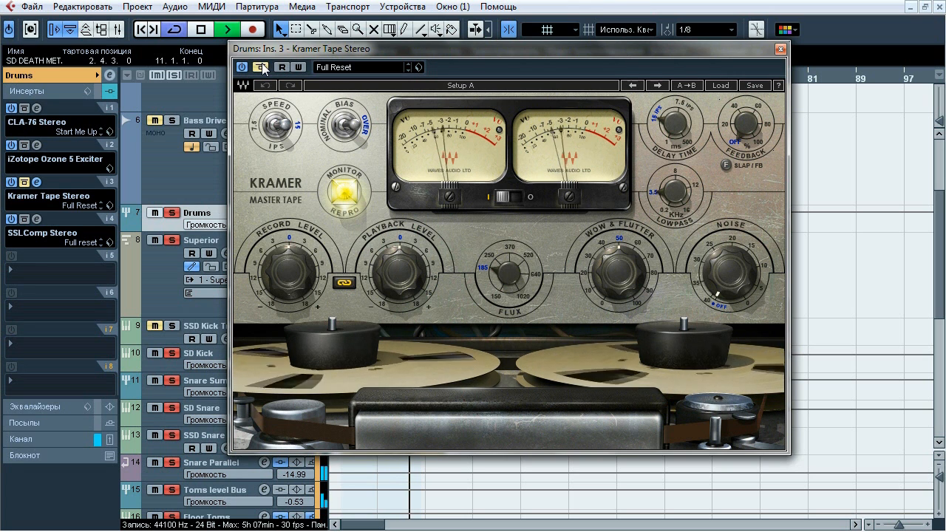
{"action": "left_click", "coordinate": [261, 67]}
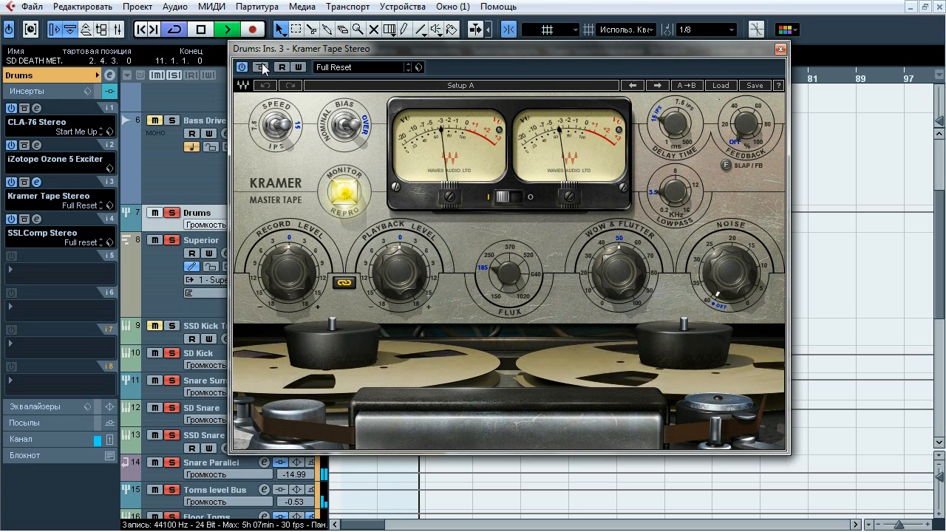
{"action": "left_click", "coordinate": [260, 67]}
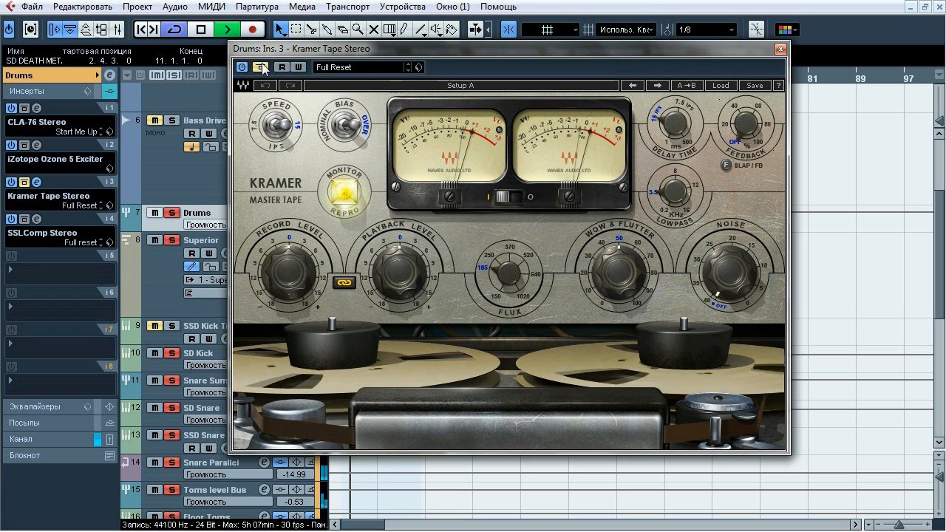
{"action": "left_click", "coordinate": [261, 67]}
{"action": "key", "text": "space"}
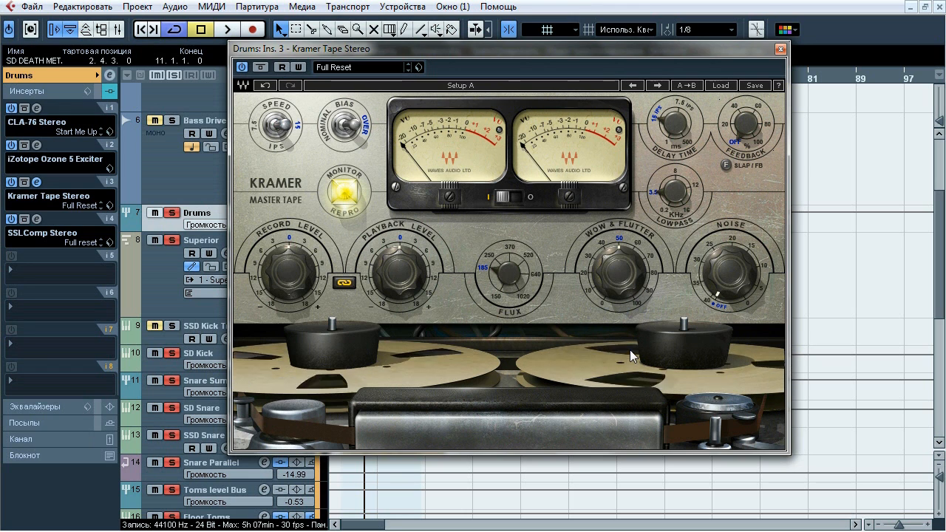
{"action": "left_click", "coordinate": [779, 49]}
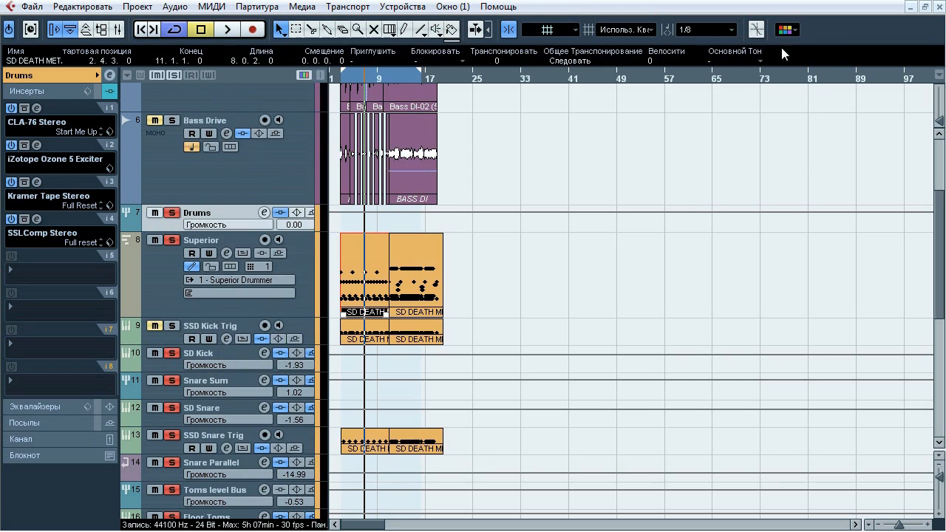
Open the Drums group's SSLComp Stereo insert, reposition its window and start playback
{"action": "left_click", "coordinate": [39, 221]}
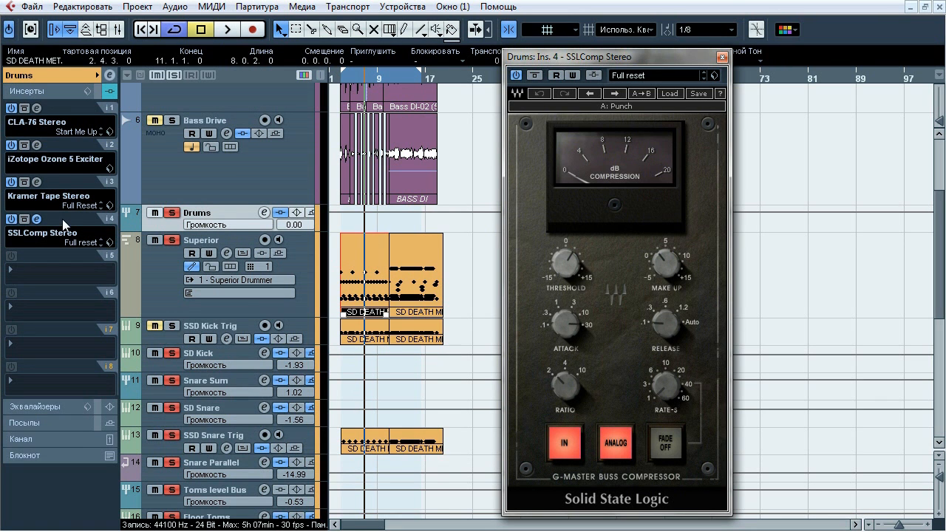
{"action": "left_click_drag", "start_coordinate": [575, 62], "coordinate": [509, 49]}
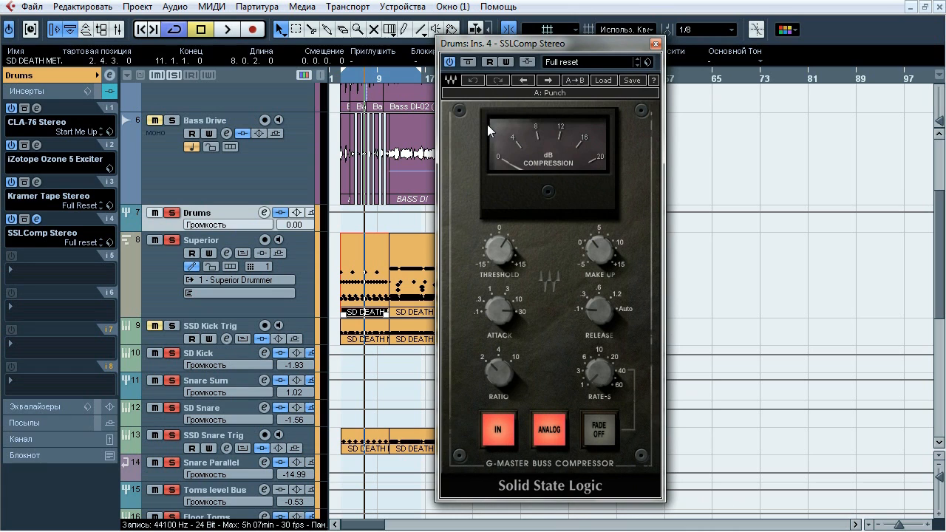
{"action": "key", "text": "space"}
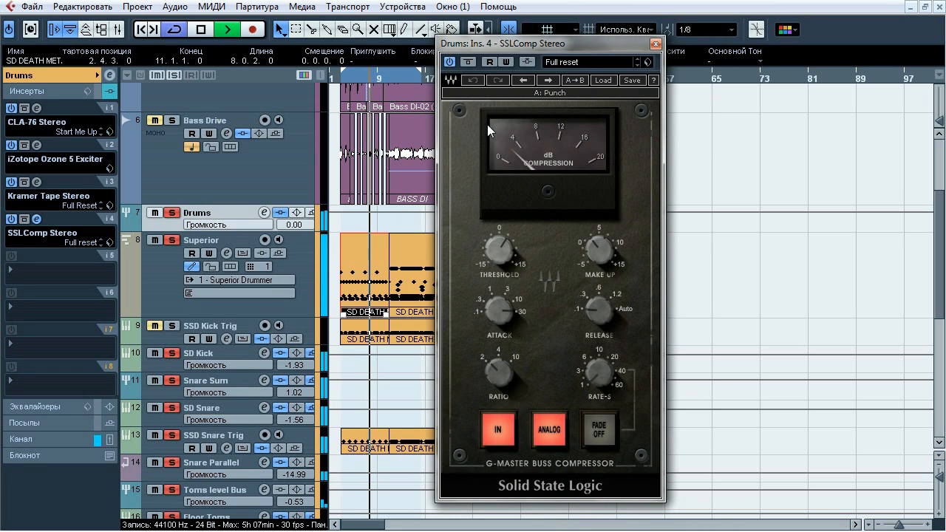
Compare the Drums group's SSLComp Stereo bypassed and active repeatedly during playback, leave it active, stop playback and close it
{"action": "left_click", "coordinate": [468, 62]}
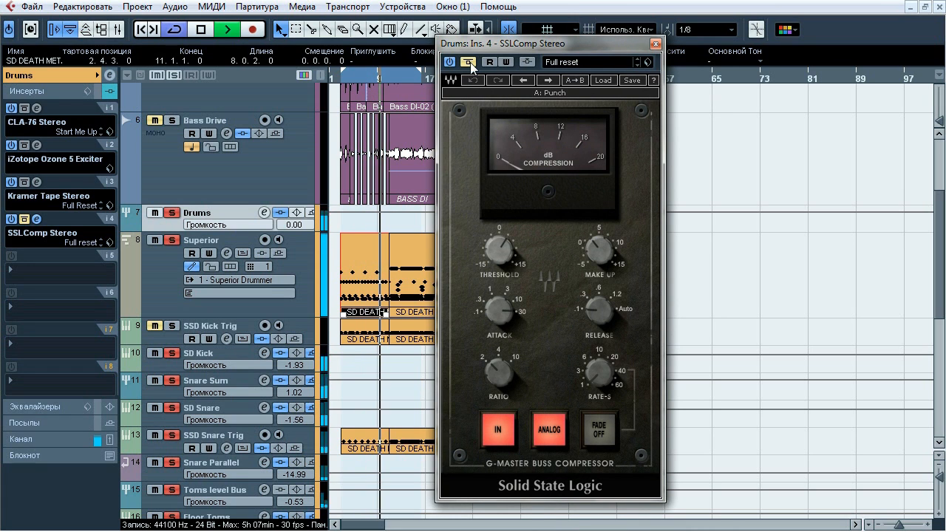
{"action": "left_click", "coordinate": [467, 62]}
{"action": "left_click", "coordinate": [468, 63]}
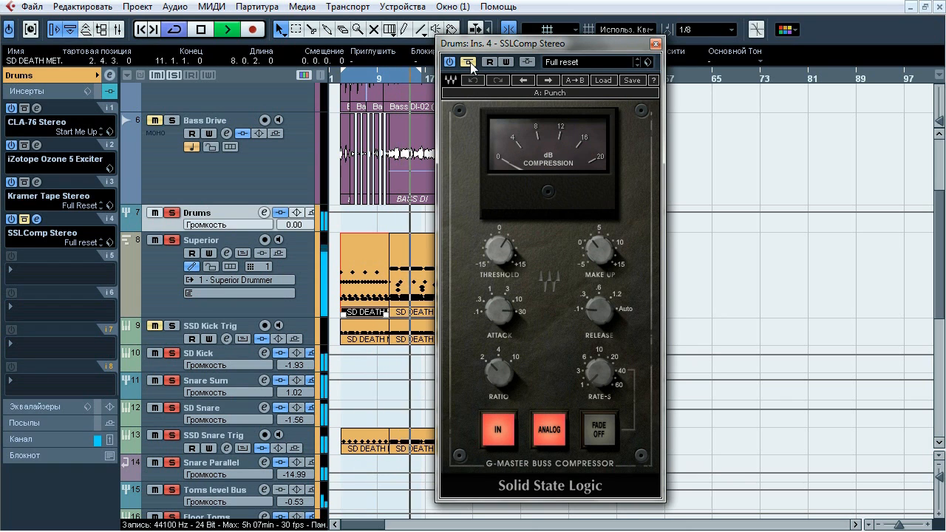
{"action": "left_click", "coordinate": [468, 63]}
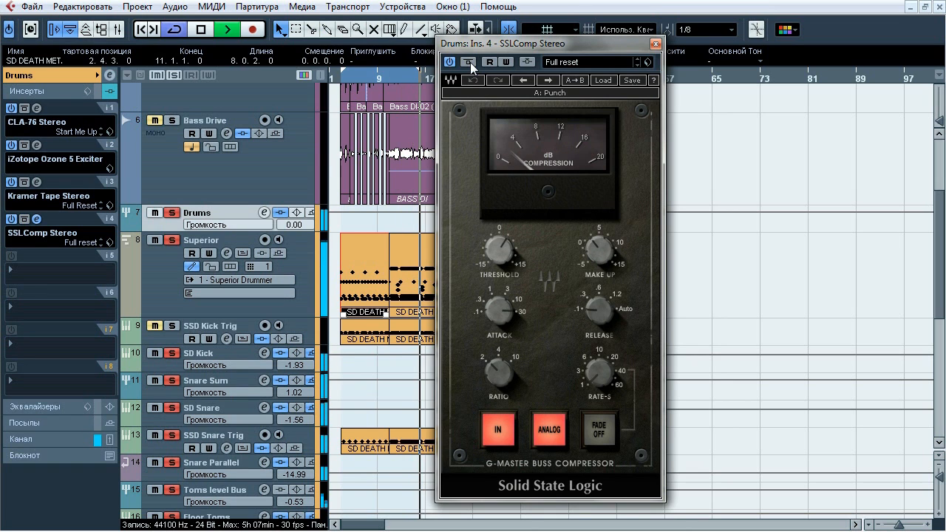
{"action": "left_click", "coordinate": [470, 63]}
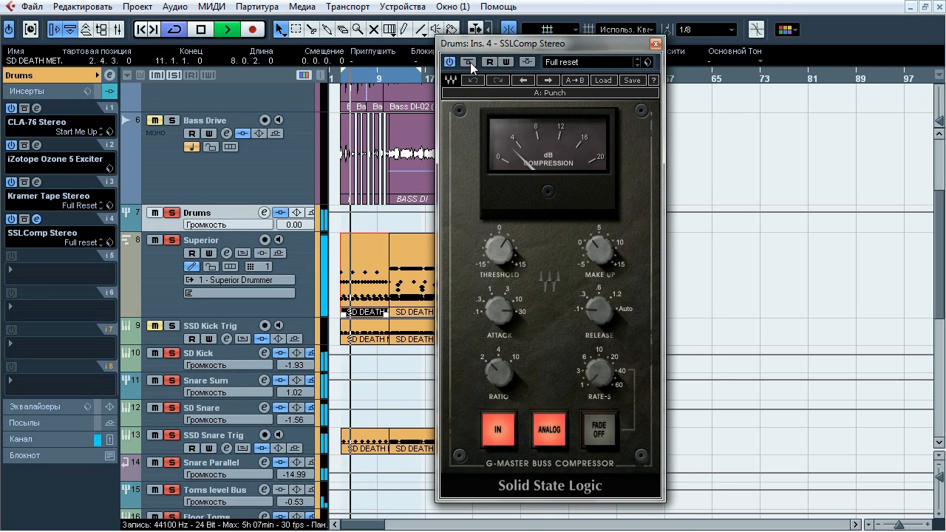
{"action": "left_click", "coordinate": [470, 63]}
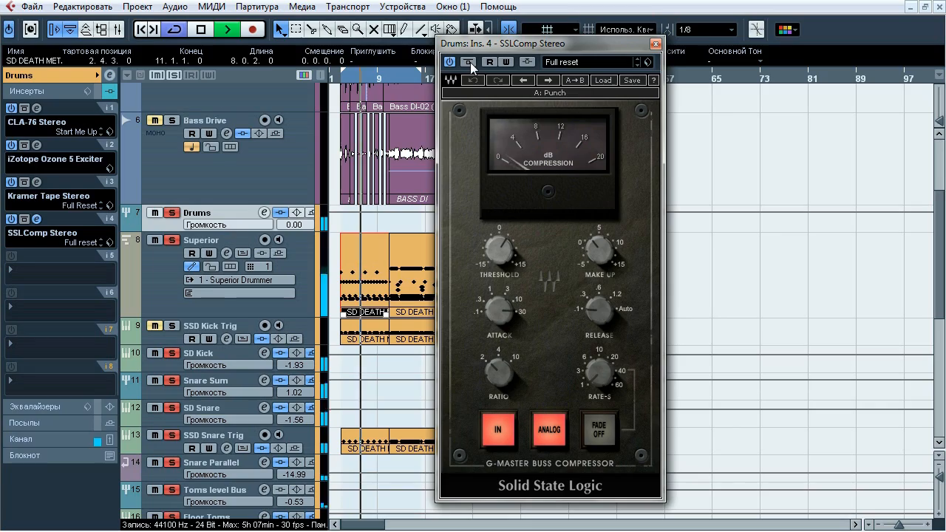
{"action": "key", "text": "space"}
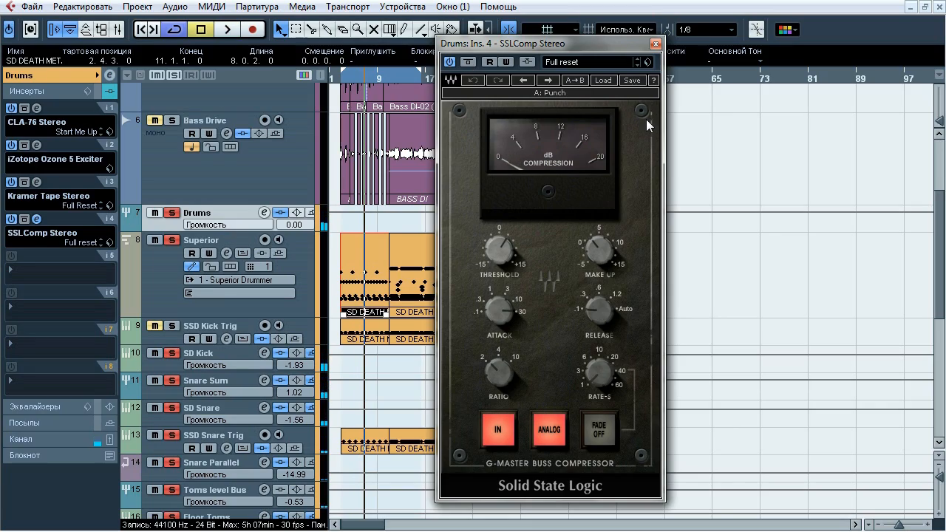
{"action": "left_click", "coordinate": [653, 44]}
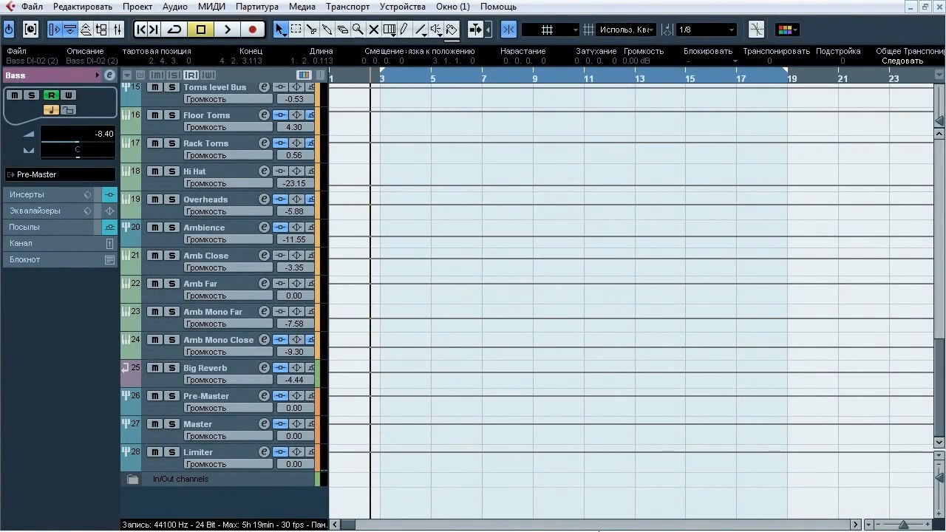
Mute the Bass group, solo the Big Reverb channel and play the soloed reverb briefly before stopping
{"action": "left_click", "coordinate": [230, 374]}
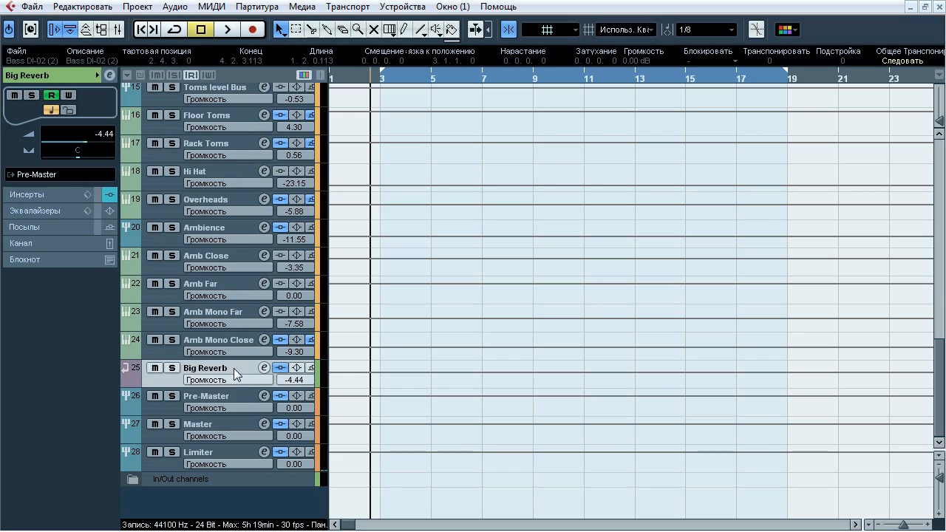
{"action": "left_click_drag", "start_coordinate": [937, 405], "coordinate": [921, 214]}
{"action": "left_click", "coordinate": [155, 177]}
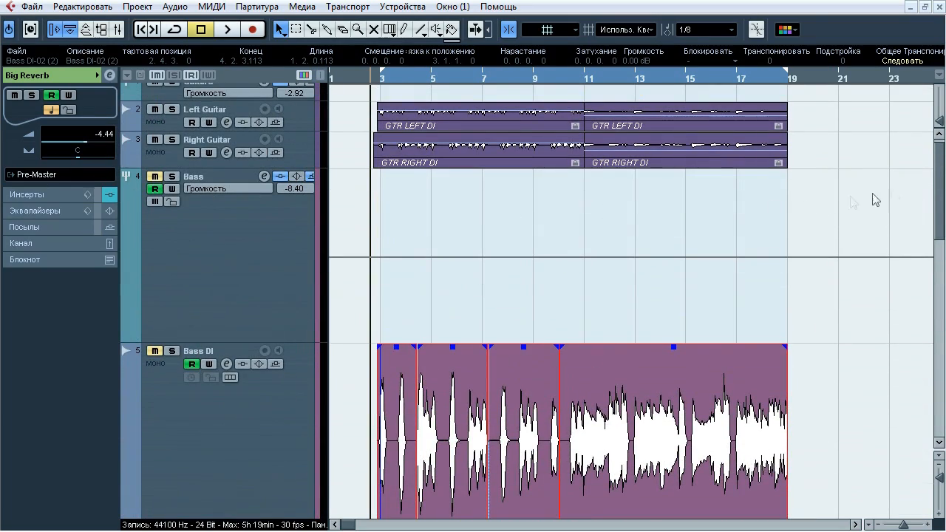
{"action": "left_click_drag", "start_coordinate": [938, 176], "coordinate": [936, 373]}
{"action": "left_click", "coordinate": [171, 367]}
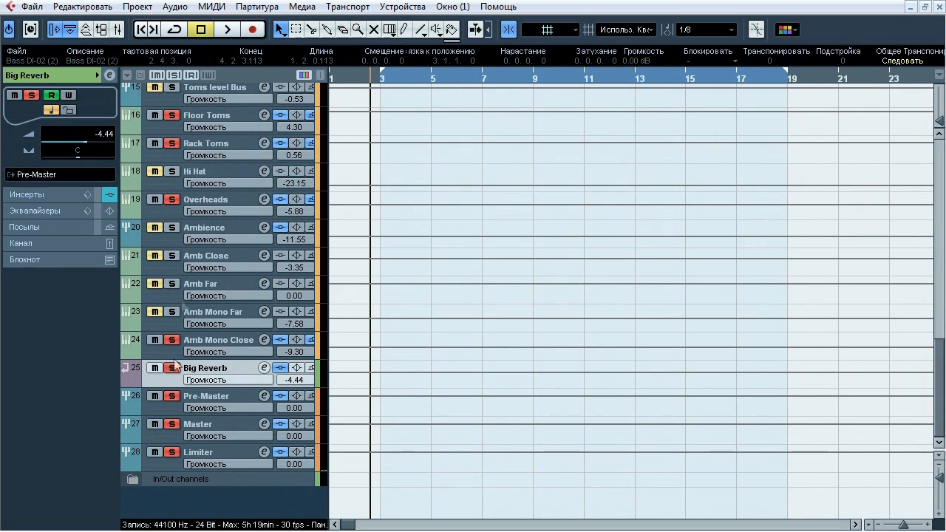
{"action": "left_click", "coordinate": [231, 30]}
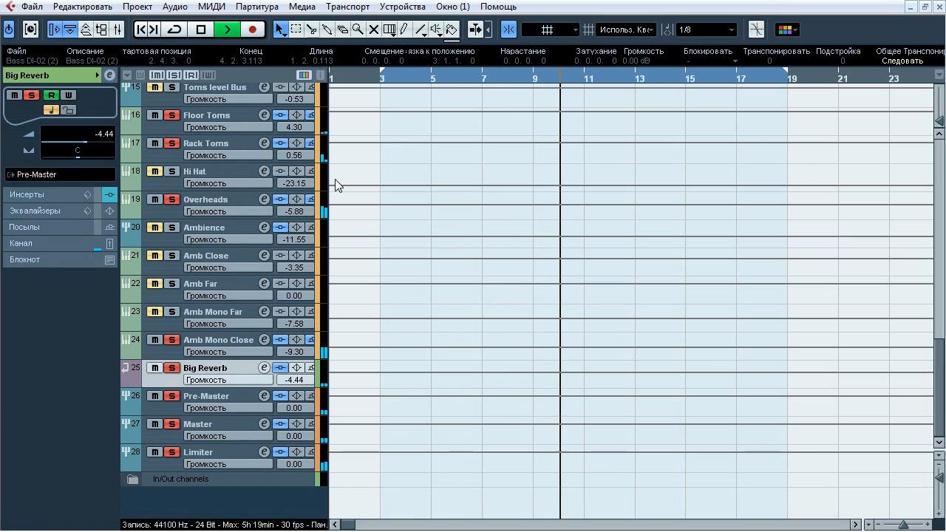
{"action": "left_click", "coordinate": [201, 29]}
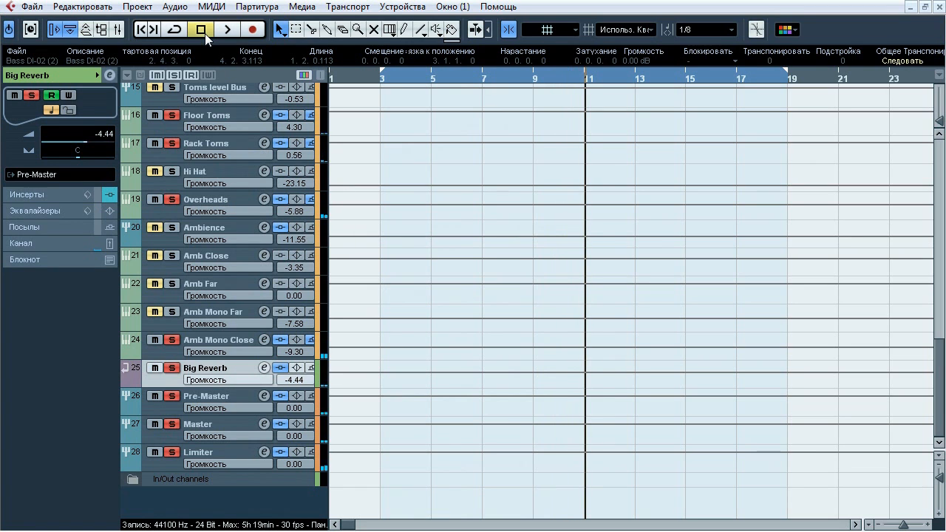
Open Big Reverb's ValhallaVintageVerb insert, compare it bypassed and active twice during playback, and close it active with playback stopped
{"action": "left_click", "coordinate": [47, 194]}
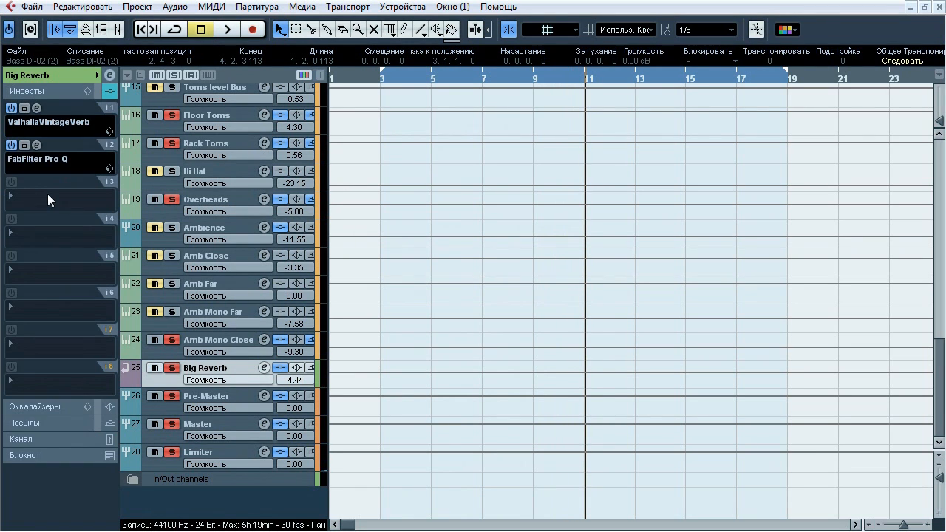
{"action": "left_click", "coordinate": [37, 108]}
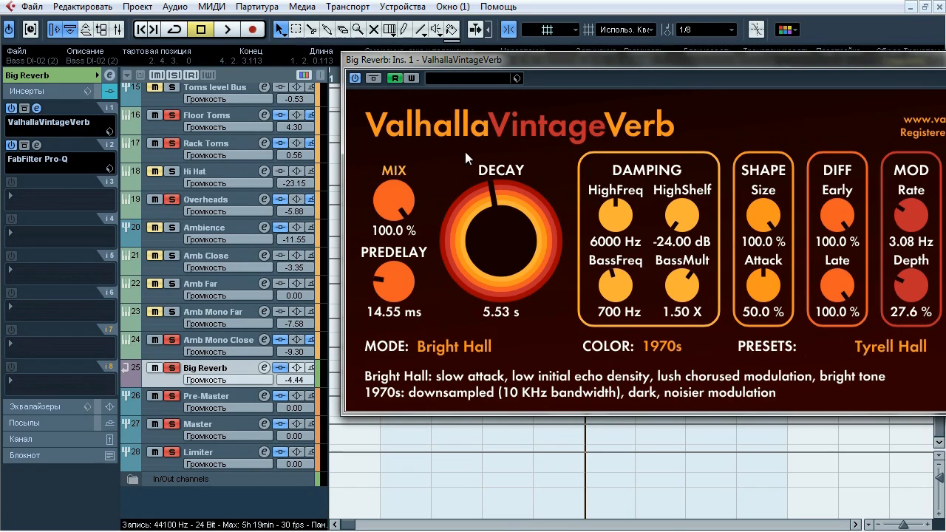
{"action": "key", "text": "space"}
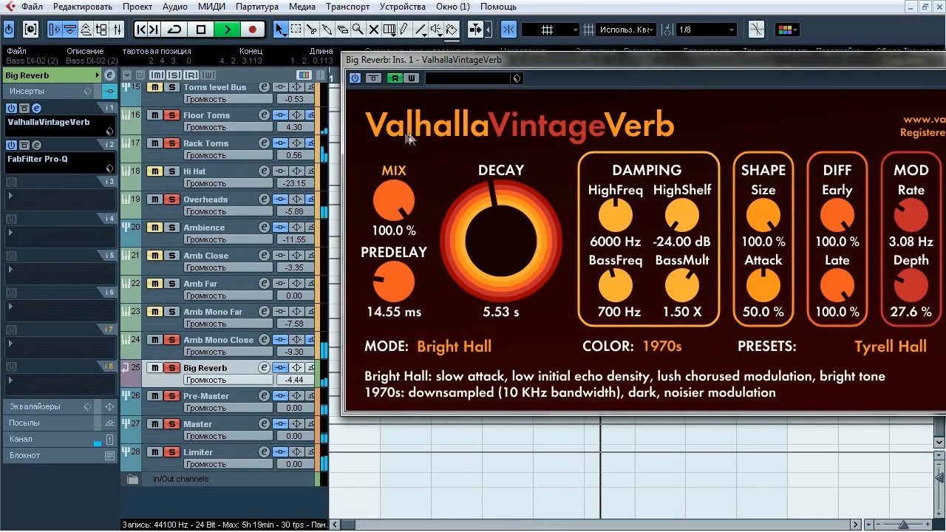
{"action": "left_click", "coordinate": [374, 78]}
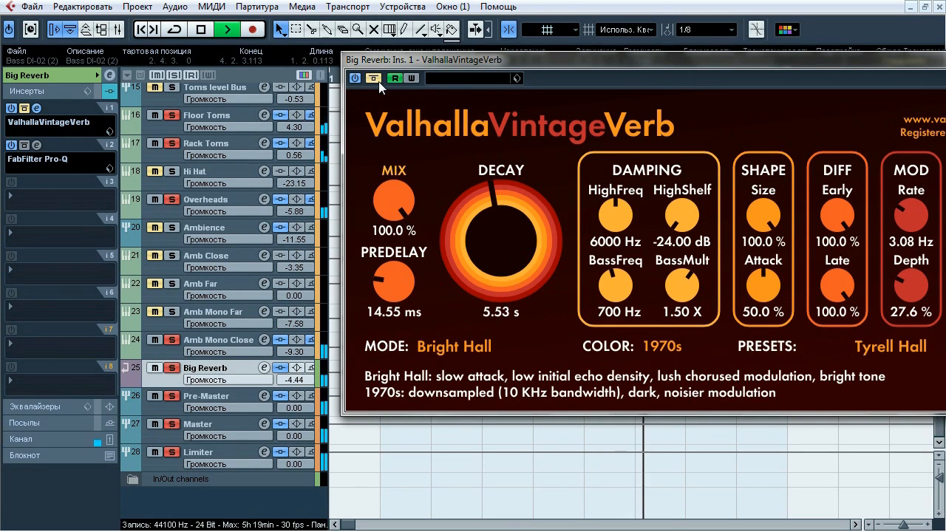
{"action": "left_click", "coordinate": [378, 81]}
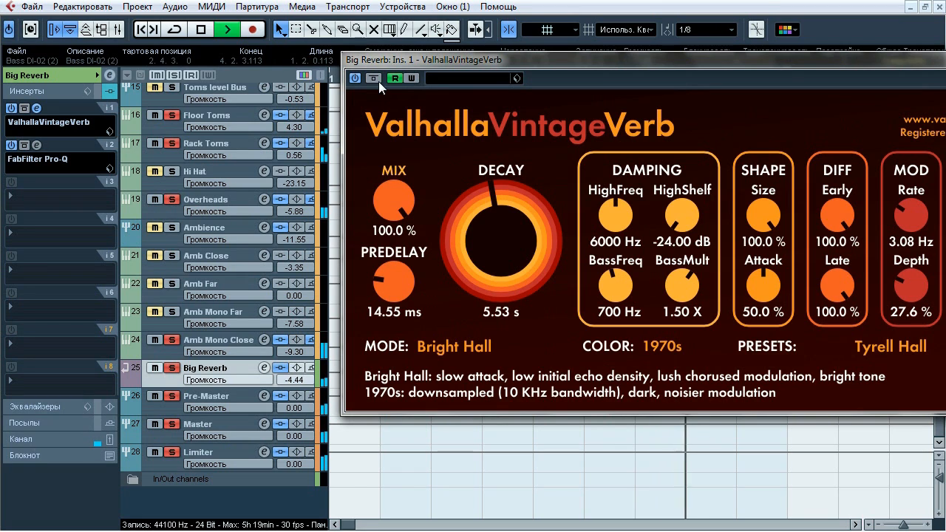
{"action": "left_click", "coordinate": [378, 81]}
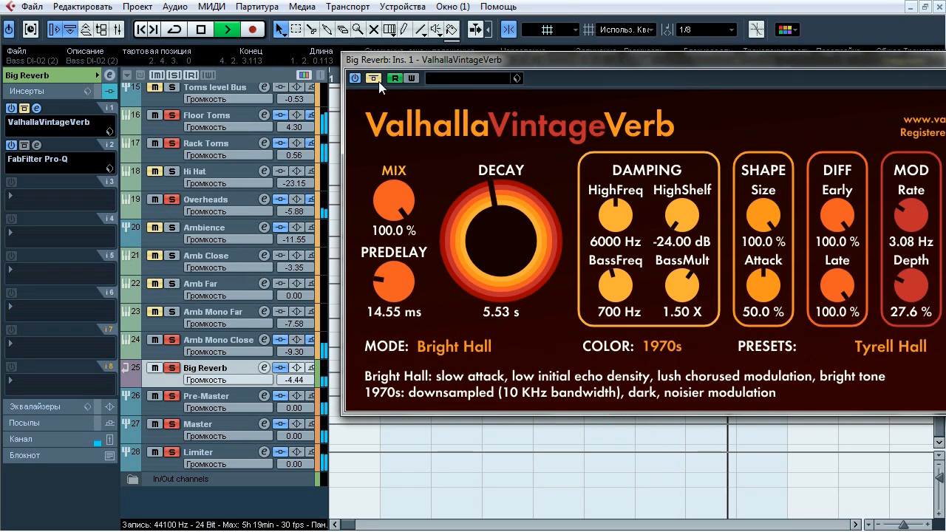
{"action": "left_click", "coordinate": [378, 81]}
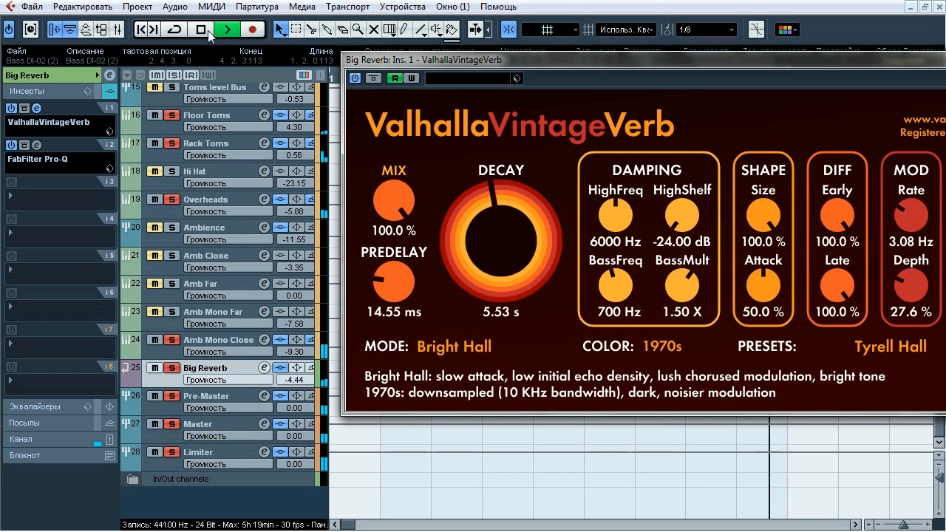
{"action": "left_click", "coordinate": [37, 108]}
Open Big Reverb's FabFilter Pro-Q insert, examine its low-cut curve during playback, and close it with playback stopped
{"action": "left_click", "coordinate": [36, 145]}
{"action": "mouse_move", "coordinate": [432, 252]}
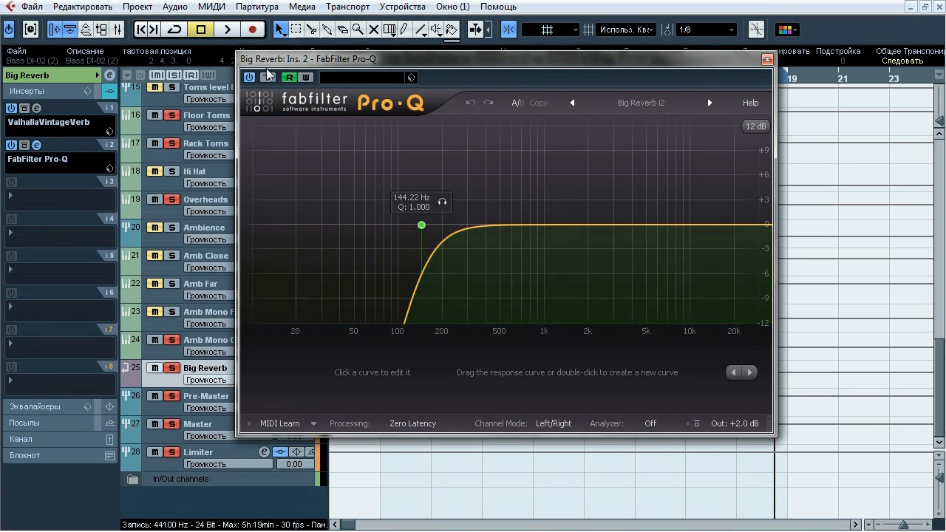
{"action": "key", "text": "space"}
{"action": "mouse_move", "coordinate": [442, 205]}
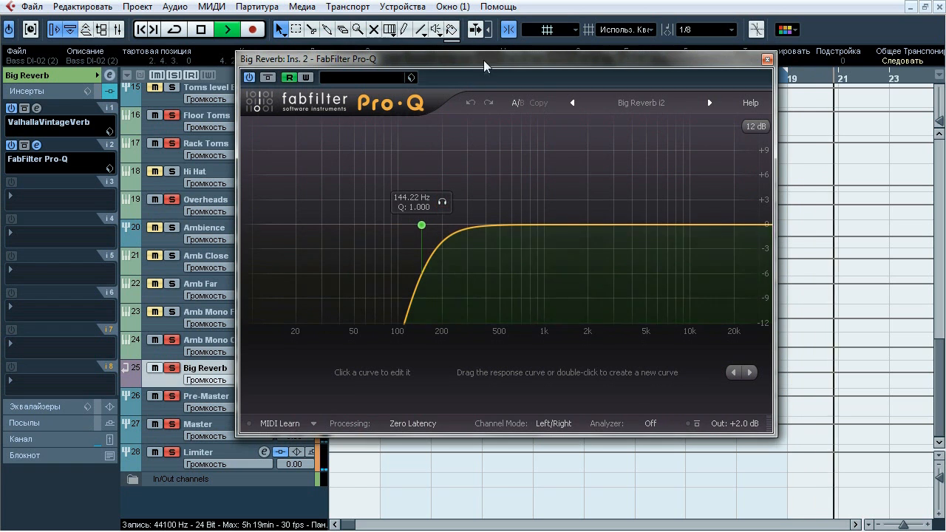
{"action": "left_click_drag", "start_coordinate": [310, 59], "coordinate": [307, 161]}
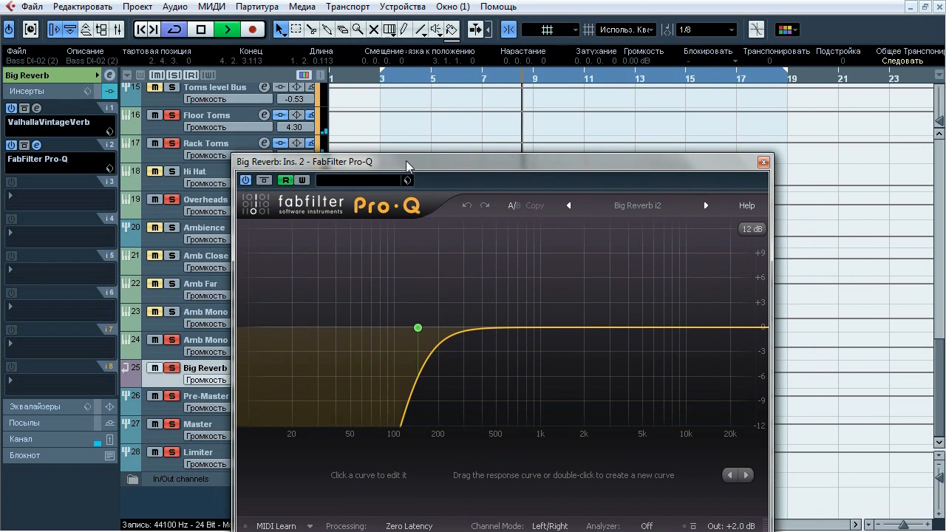
{"action": "left_click_drag", "start_coordinate": [407, 163], "coordinate": [399, 51]}
{"action": "left_click", "coordinate": [432, 196]}
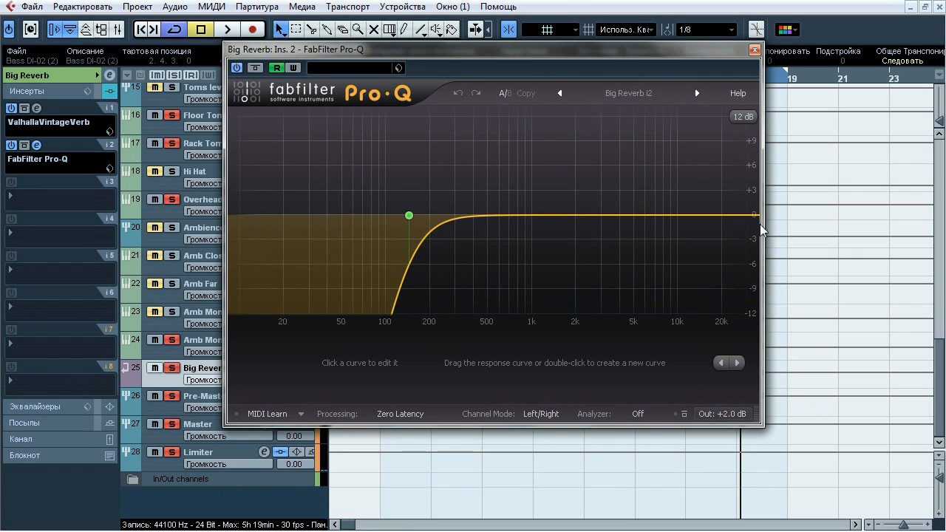
{"action": "left_click", "coordinate": [753, 50]}
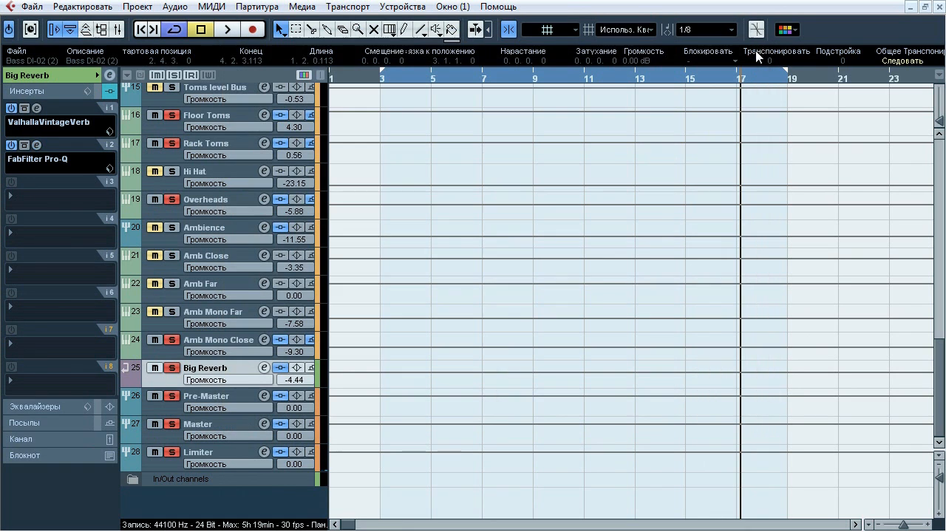
Return to Big Reverb's basic channel settings and clear the solo state on all channels
{"action": "left_click", "coordinate": [74, 79]}
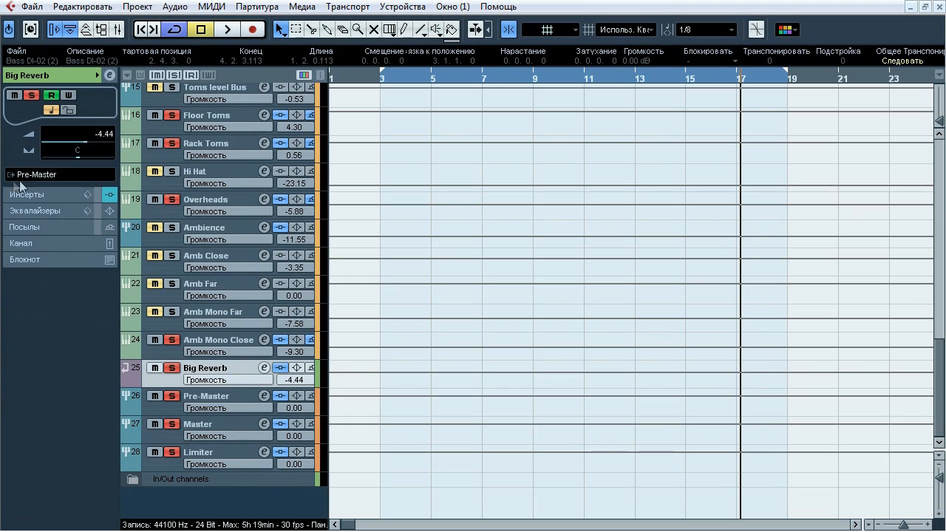
{"action": "left_click", "coordinate": [174, 75]}
{"action": "left_click_drag", "start_coordinate": [937, 341], "coordinate": [943, 421]}
Open the mixer and look through its channel faders and output routing from Guitars through the drum channels onward
{"action": "key", "text": "F2"}
{"action": "key", "text": "F2"}
{"action": "key", "text": "F3"}
{"action": "left_click_drag", "start_coordinate": [630, 509], "coordinate": [221, 473]}
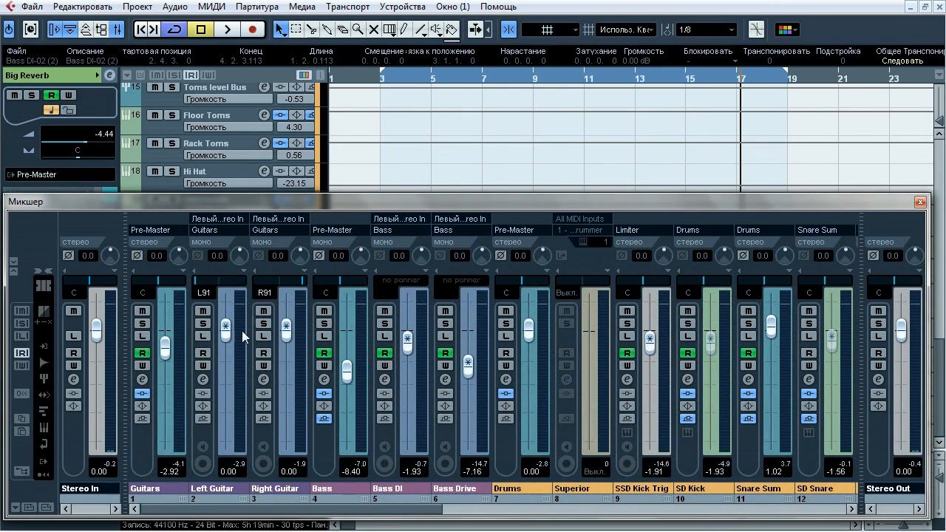
{"action": "left_click", "coordinate": [852, 509]}
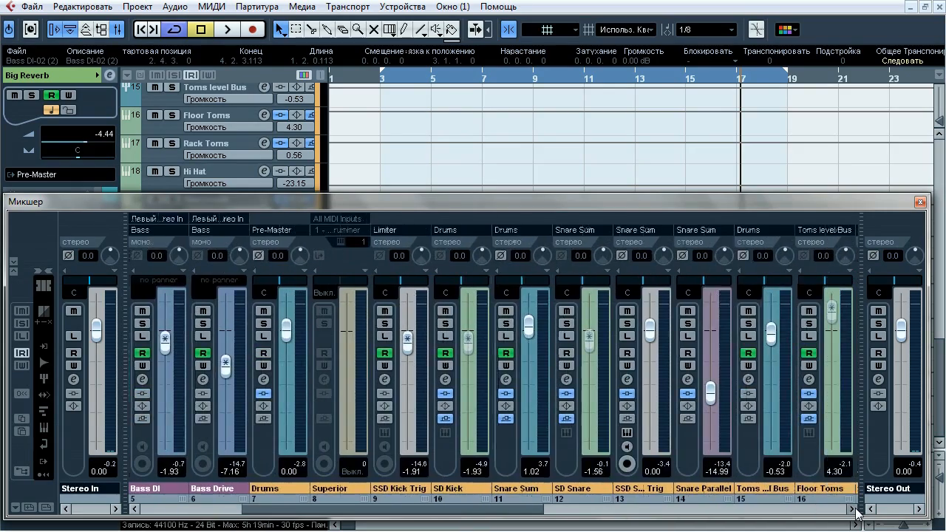
{"action": "left_click", "coordinate": [853, 509]}
{"action": "left_click", "coordinate": [853, 509]}
{"action": "left_click_drag", "start_coordinate": [855, 509], "coordinate": [855, 509]}
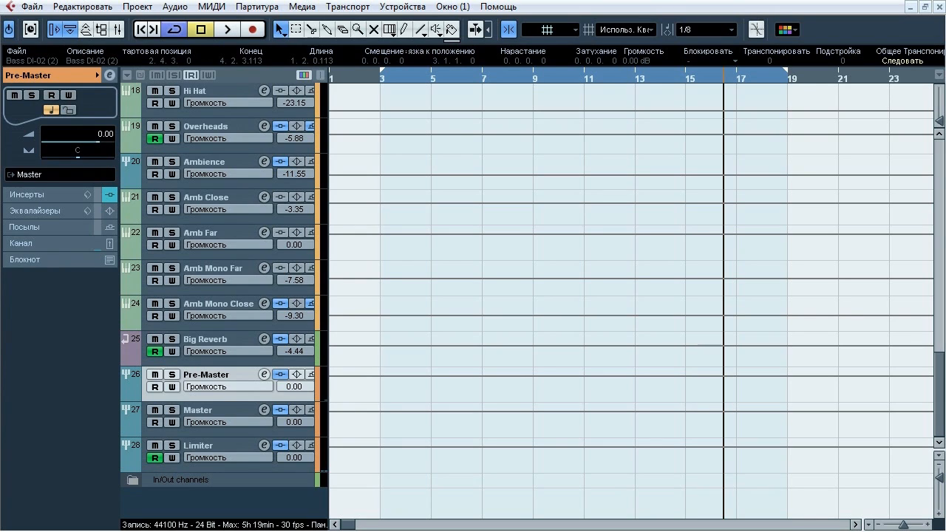
Show the insert chains of the Pre-Master, Master and Limiter groups in turn, ending on Pre-Master
{"action": "left_click", "coordinate": [231, 411]}
{"action": "left_click", "coordinate": [51, 195]}
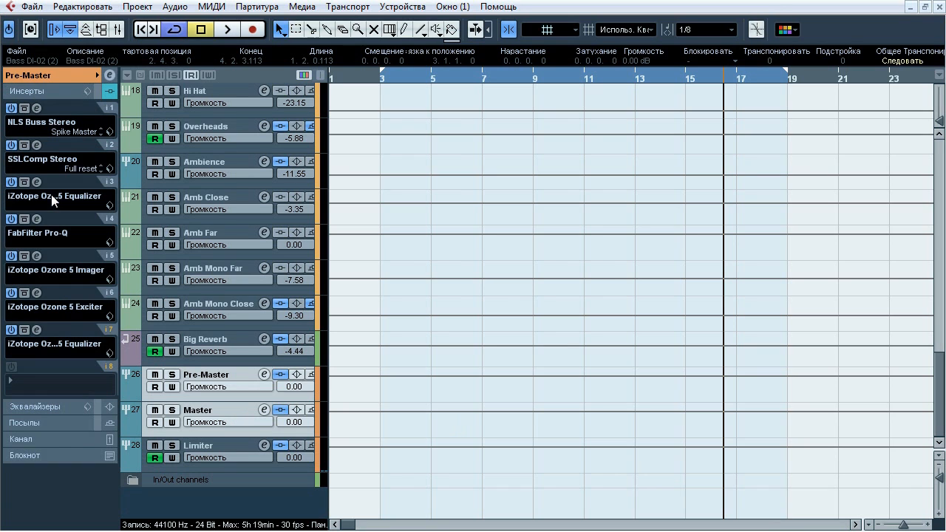
{"action": "left_click", "coordinate": [212, 409]}
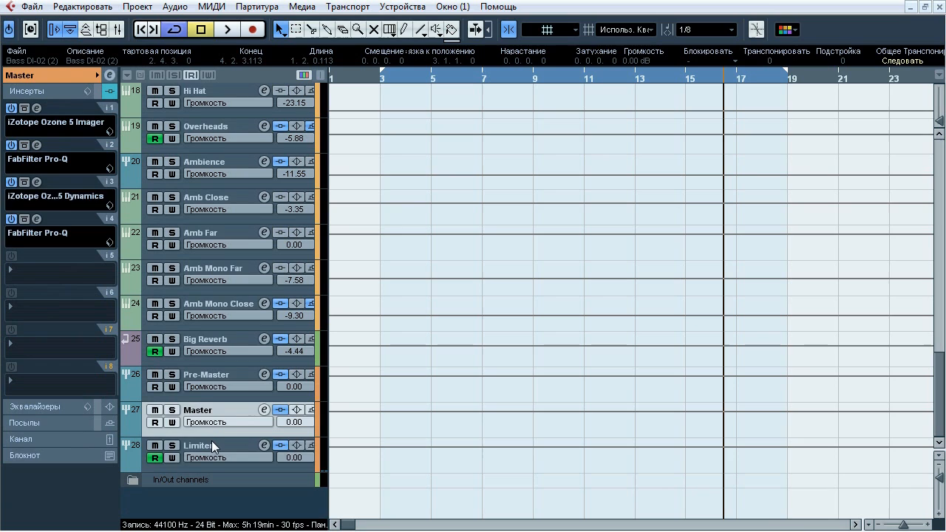
{"action": "left_click", "coordinate": [212, 440]}
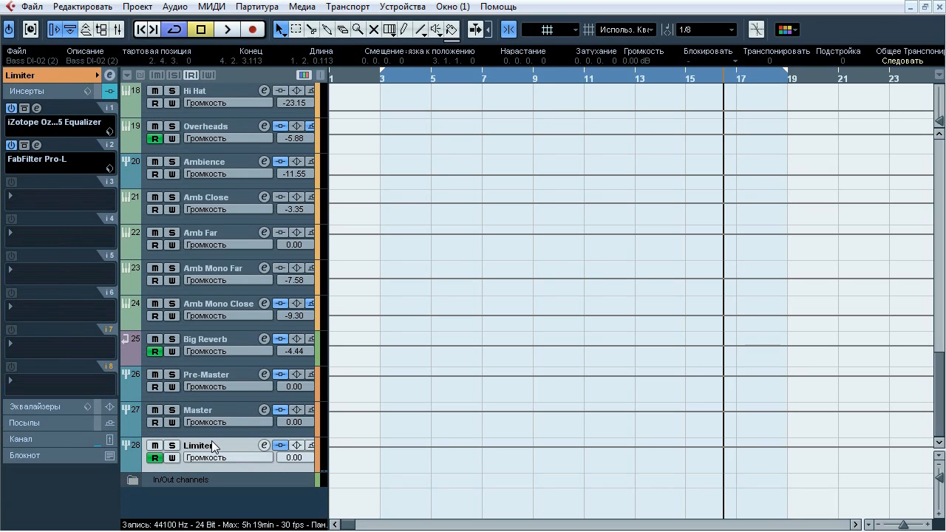
{"action": "left_click", "coordinate": [208, 375]}
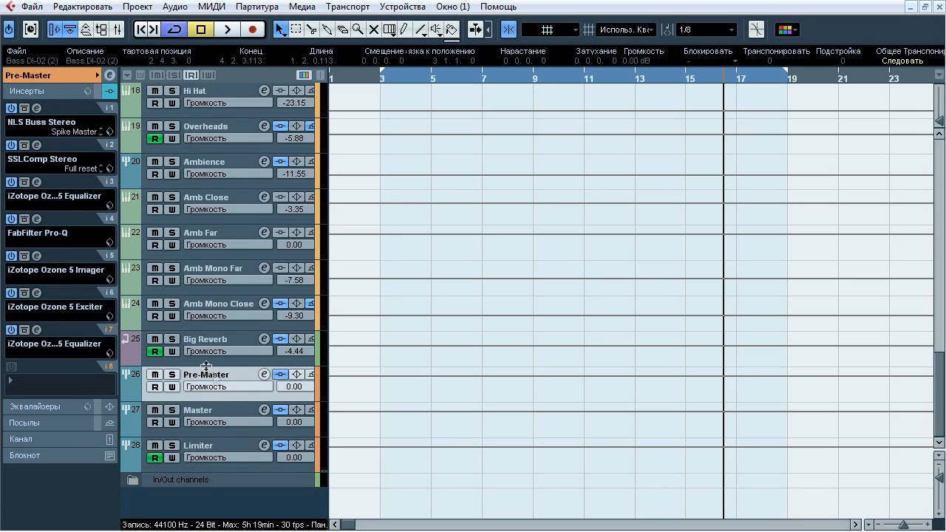
Show the basic channel settings of the Pre-Master and Master groups to examine their output routing
{"action": "left_click", "coordinate": [52, 75]}
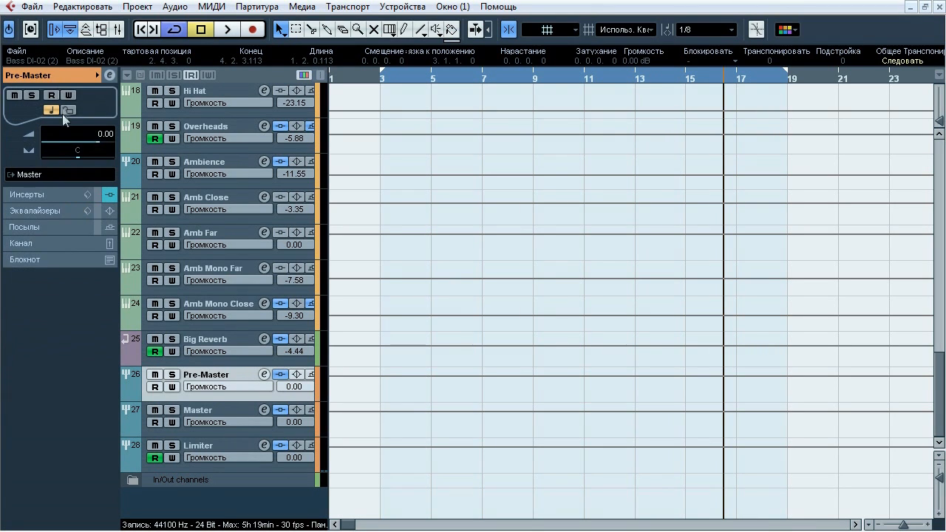
{"action": "left_click", "coordinate": [232, 410]}
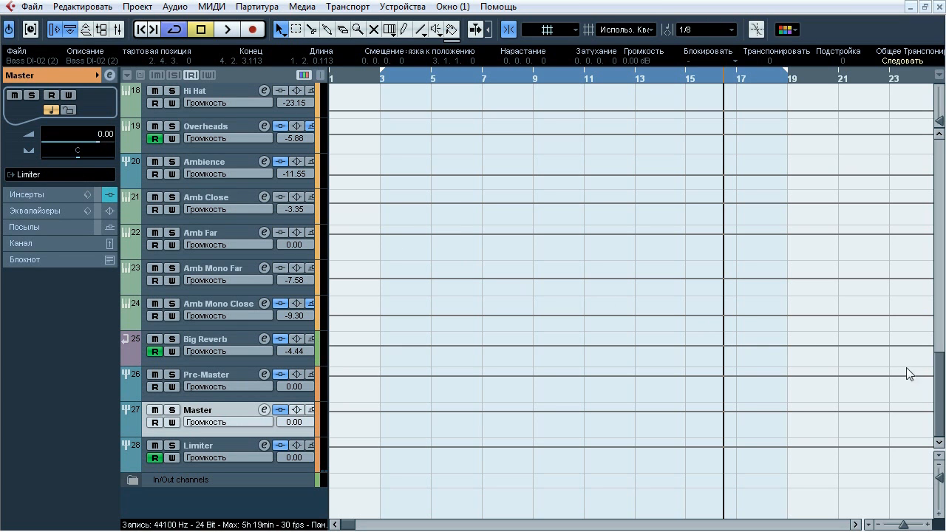
Select the SSD Kick Trig track and open its full channel settings window
{"action": "left_click_drag", "start_coordinate": [939, 400], "coordinate": [938, 311]}
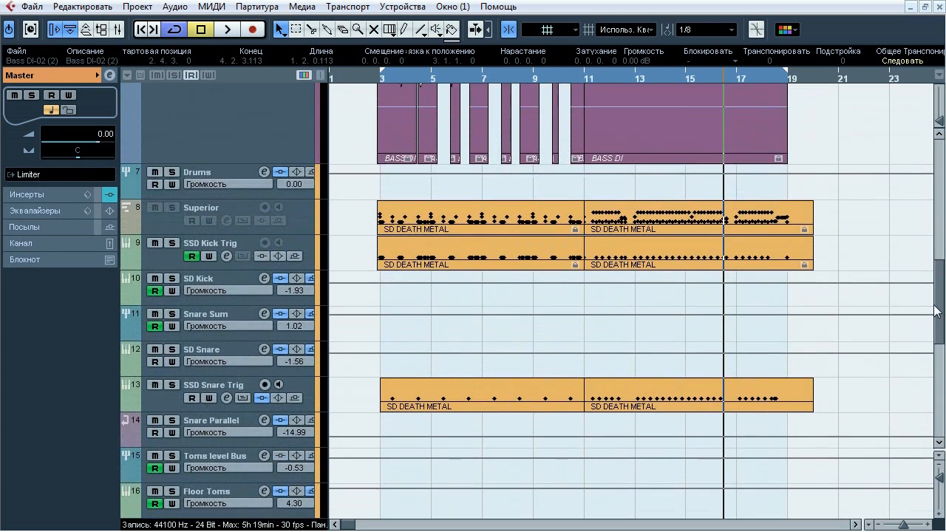
{"action": "left_click", "coordinate": [215, 250]}
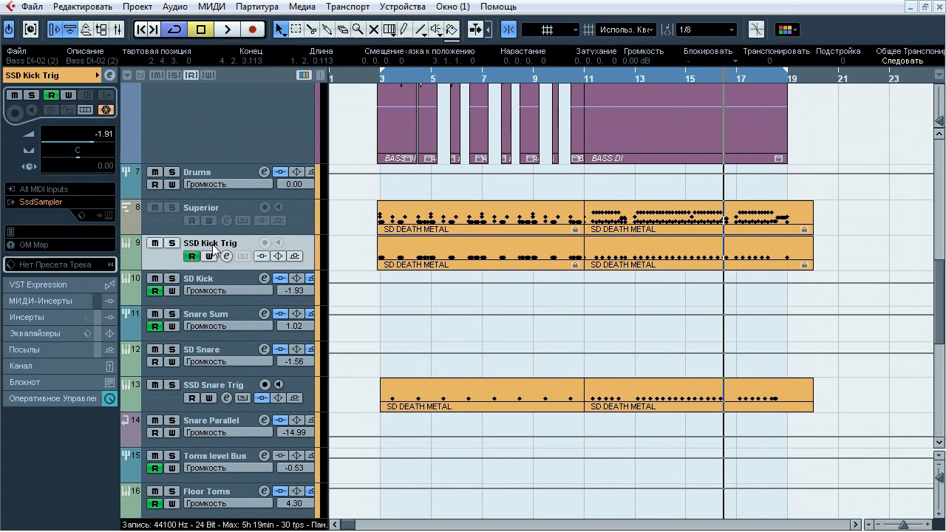
{"action": "left_click", "coordinate": [113, 77]}
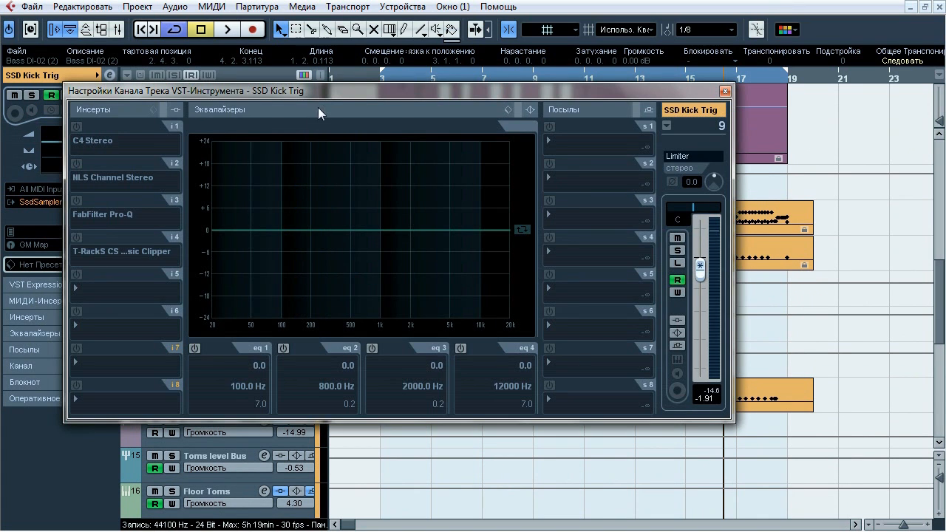
{"action": "left_click_drag", "start_coordinate": [338, 94], "coordinate": [375, 94]}
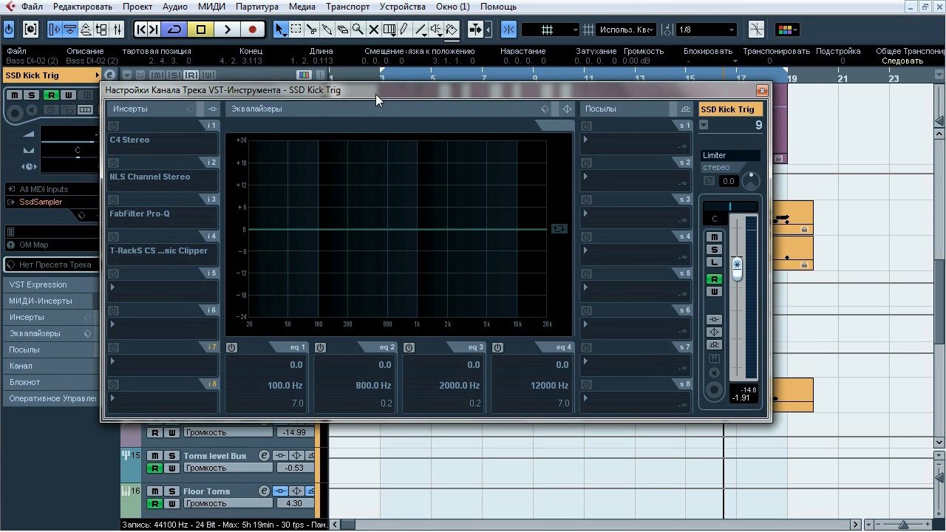
Start playback and compare SSD Kick Trig routed to the Pre-Master group against its routing to Limiter, ending on Limiter
{"action": "key", "text": "space"}
{"action": "left_click_drag", "start_coordinate": [684, 91], "coordinate": [581, 82]}
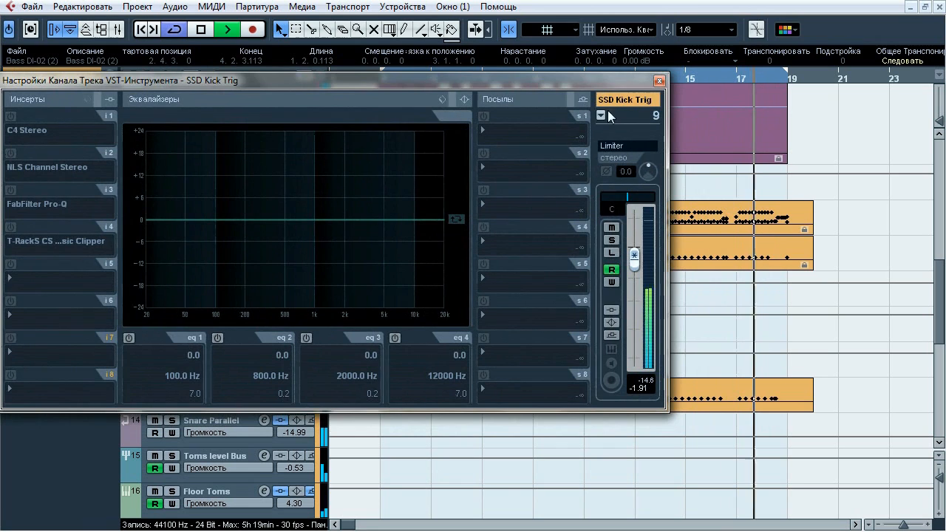
{"action": "left_click", "coordinate": [625, 146]}
{"action": "mouse_move", "coordinate": [674, 240]}
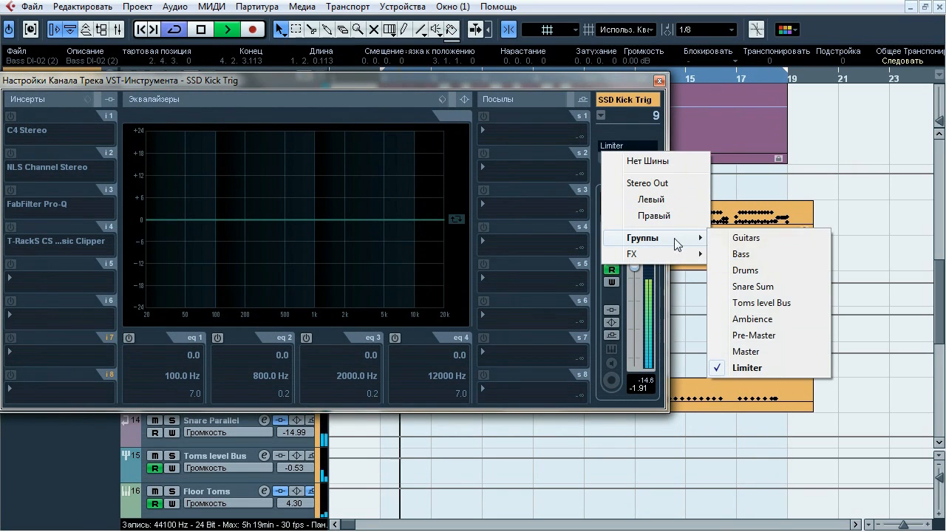
{"action": "left_click", "coordinate": [751, 333]}
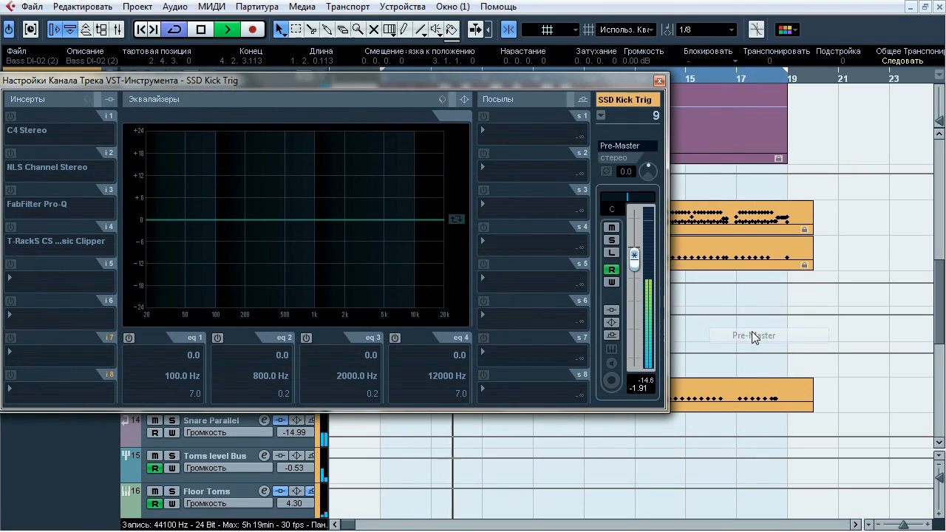
{"action": "left_click", "coordinate": [647, 147]}
{"action": "mouse_move", "coordinate": [670, 236]}
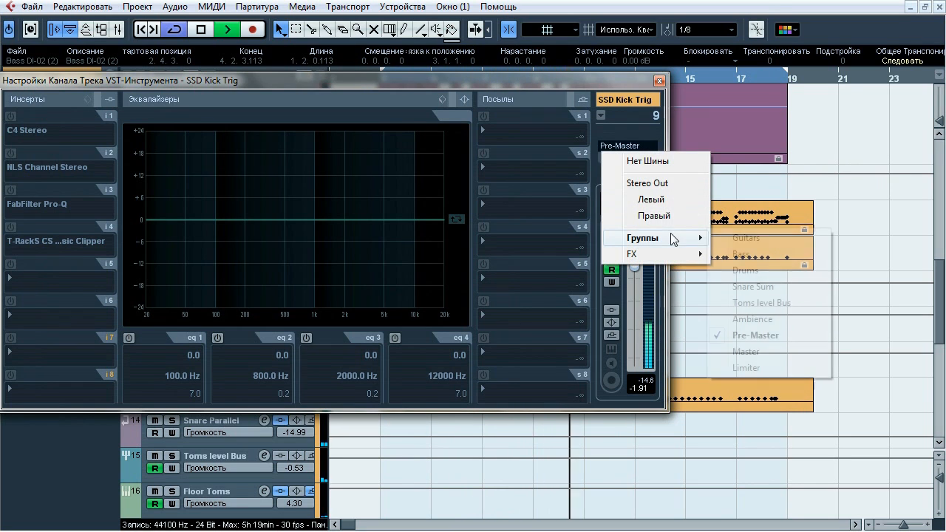
{"action": "left_click", "coordinate": [747, 367]}
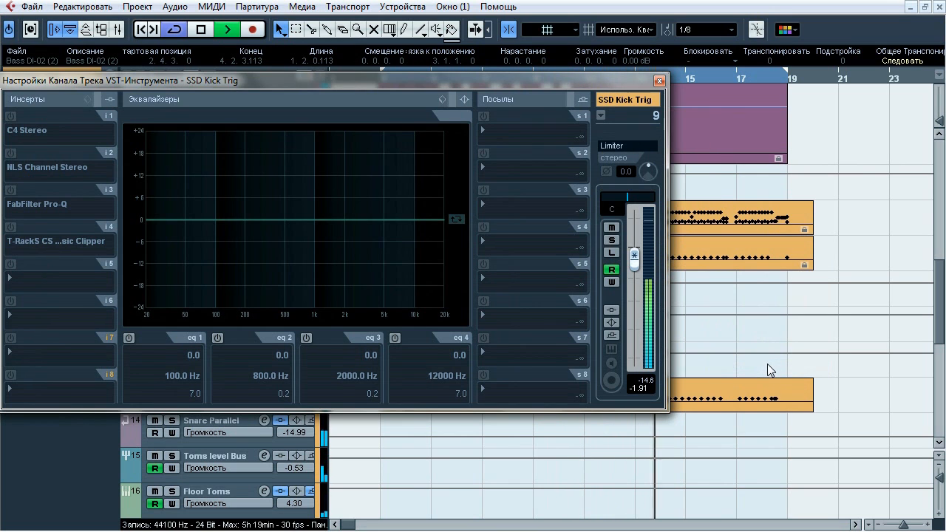
Repeat the Pre-Master versus Limiter output comparison on SSD Kick Trig, ending on Limiter, with playback stopped and the channel settings closed
{"action": "left_click", "coordinate": [625, 148]}
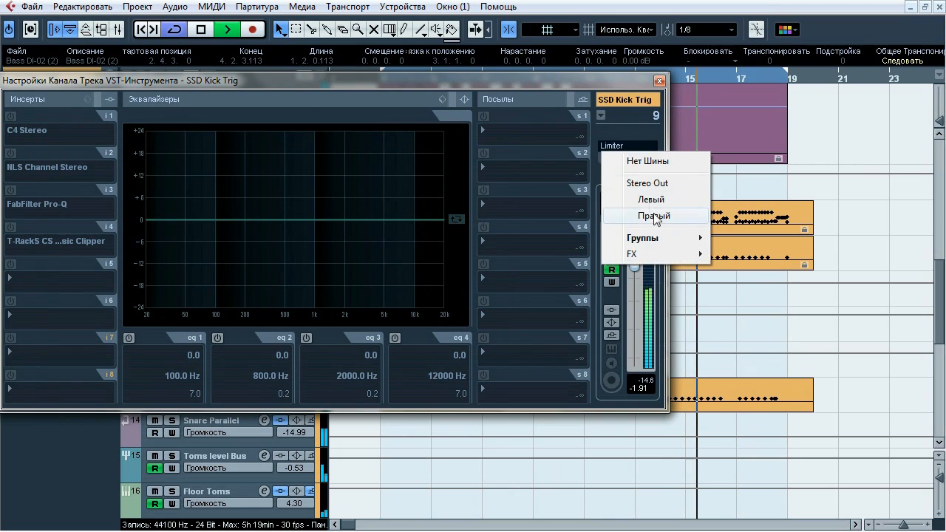
{"action": "mouse_move", "coordinate": [634, 237]}
{"action": "left_click", "coordinate": [761, 335]}
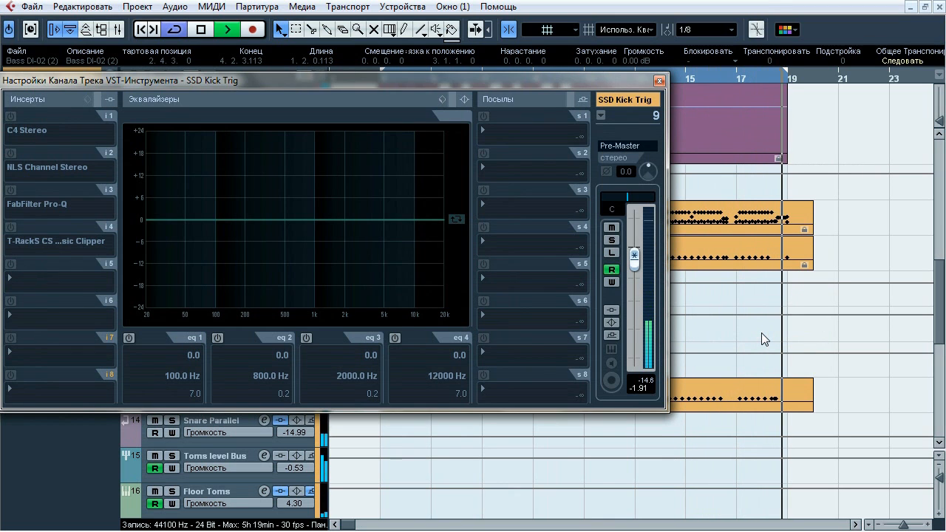
{"action": "left_click", "coordinate": [632, 146]}
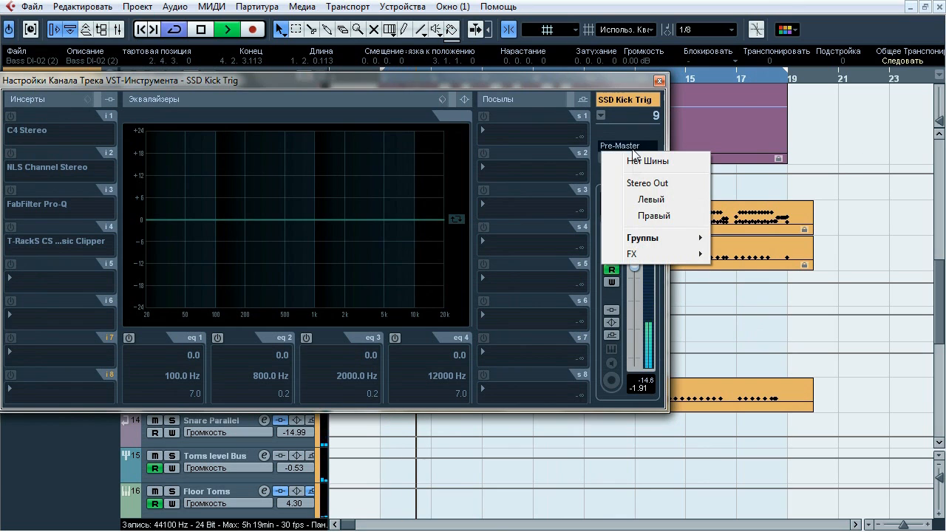
{"action": "mouse_move", "coordinate": [634, 237]}
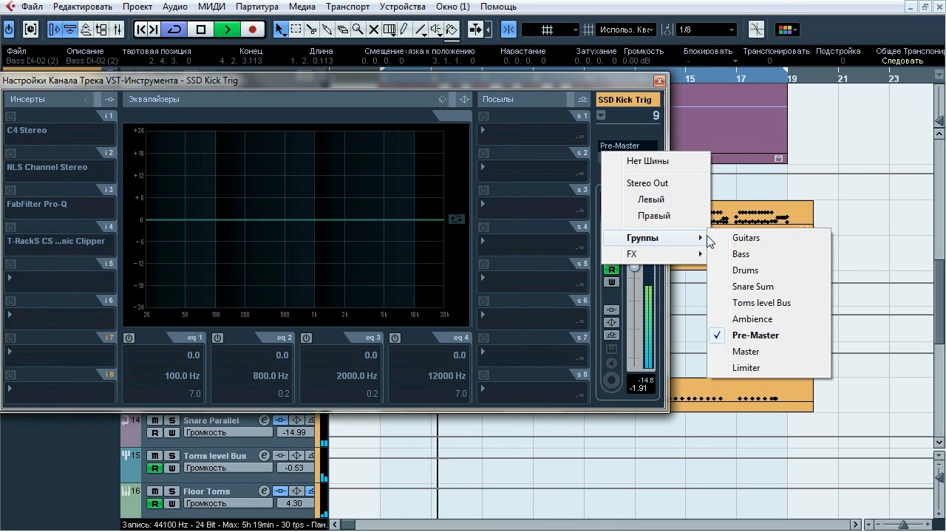
{"action": "left_click", "coordinate": [755, 367]}
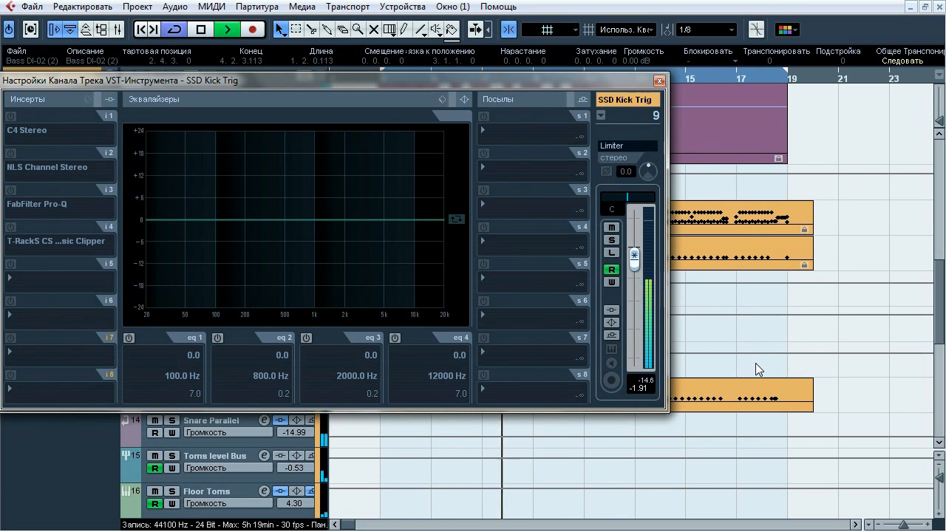
{"action": "key", "text": "space"}
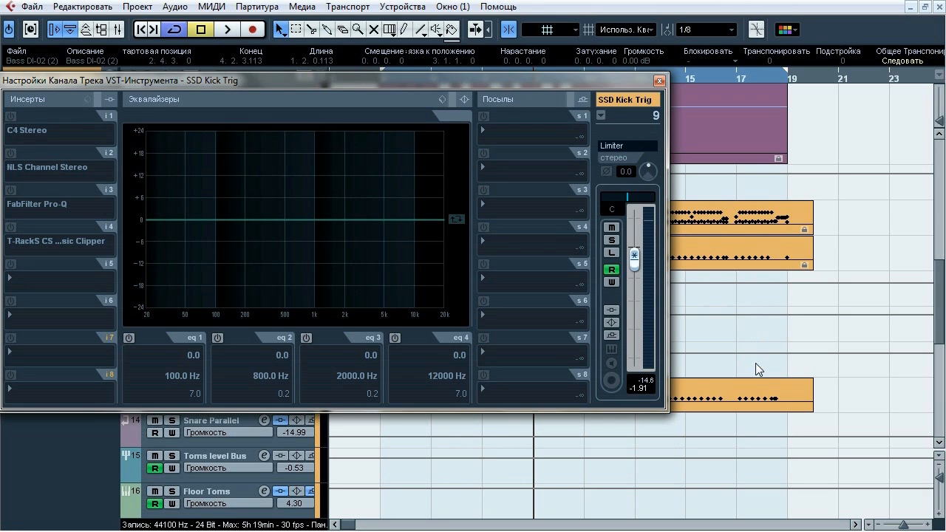
{"action": "left_click", "coordinate": [659, 81]}
Return to the Pre-Master group and show its insert chain
{"action": "left_click_drag", "start_coordinate": [936, 275], "coordinate": [938, 399]}
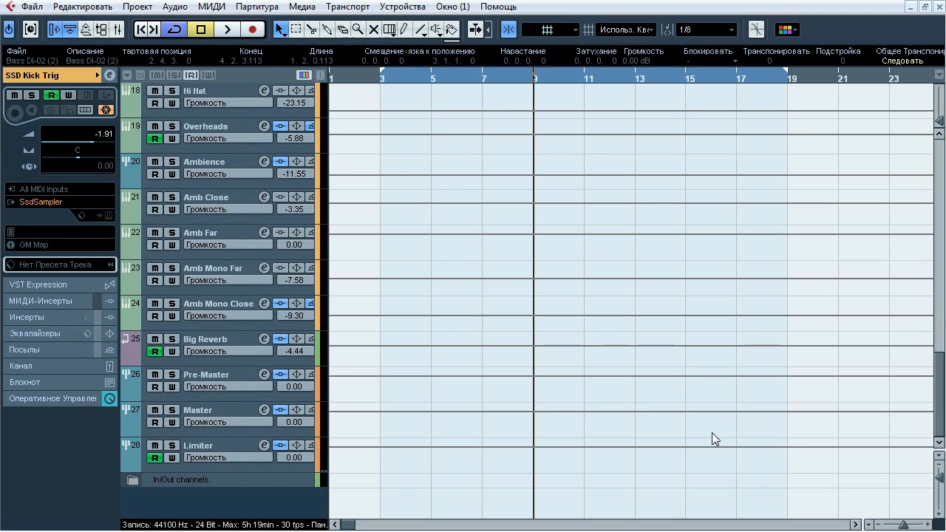
{"action": "left_click", "coordinate": [247, 381]}
{"action": "left_click", "coordinate": [31, 192]}
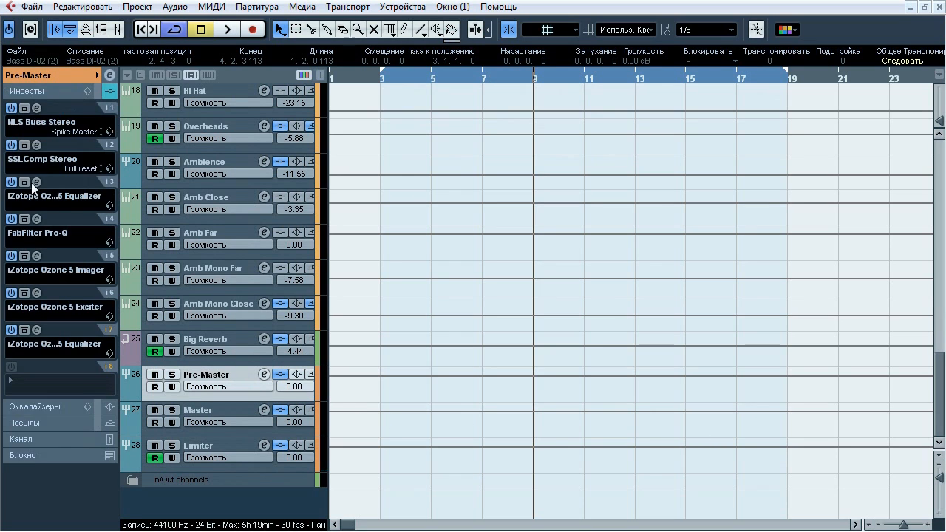
Open Pre-Master's NLS Buss insert, compare it bypassed and active during playback, and close it active with playback stopped
{"action": "left_click", "coordinate": [35, 107]}
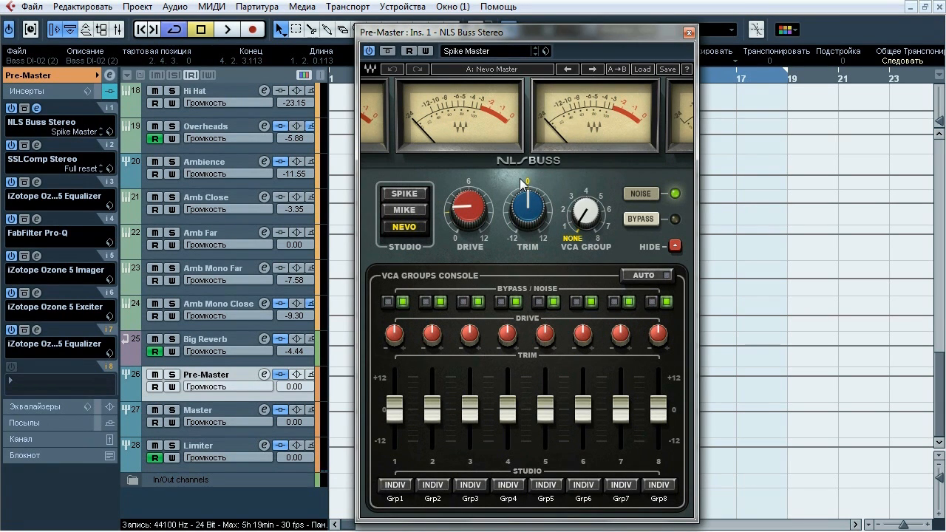
{"action": "key", "text": "space"}
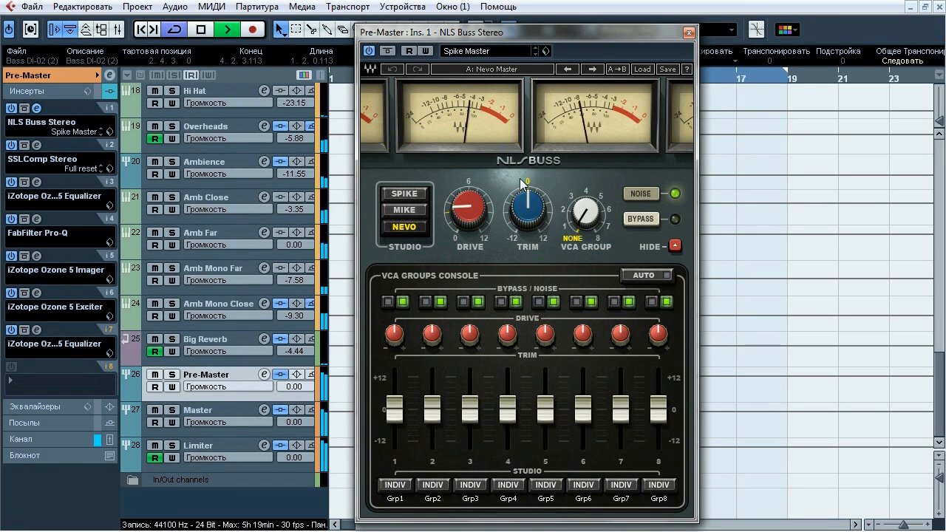
{"action": "left_click", "coordinate": [387, 52]}
{"action": "left_click", "coordinate": [386, 52]}
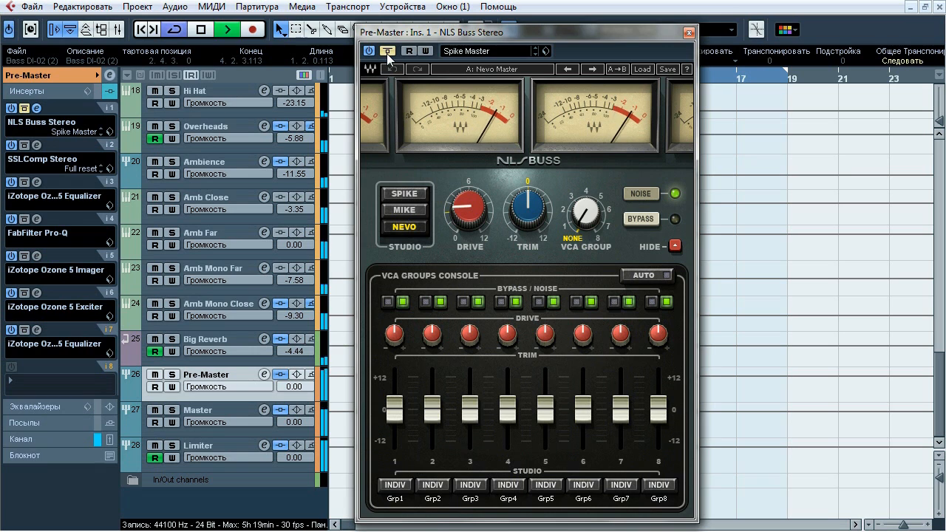
{"action": "left_click", "coordinate": [386, 52]}
{"action": "left_click", "coordinate": [387, 51]}
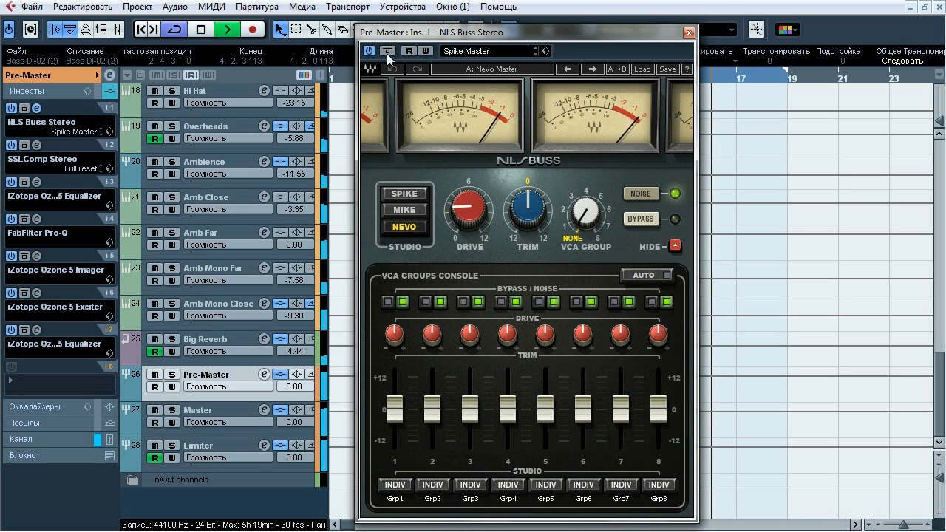
{"action": "left_click", "coordinate": [386, 52]}
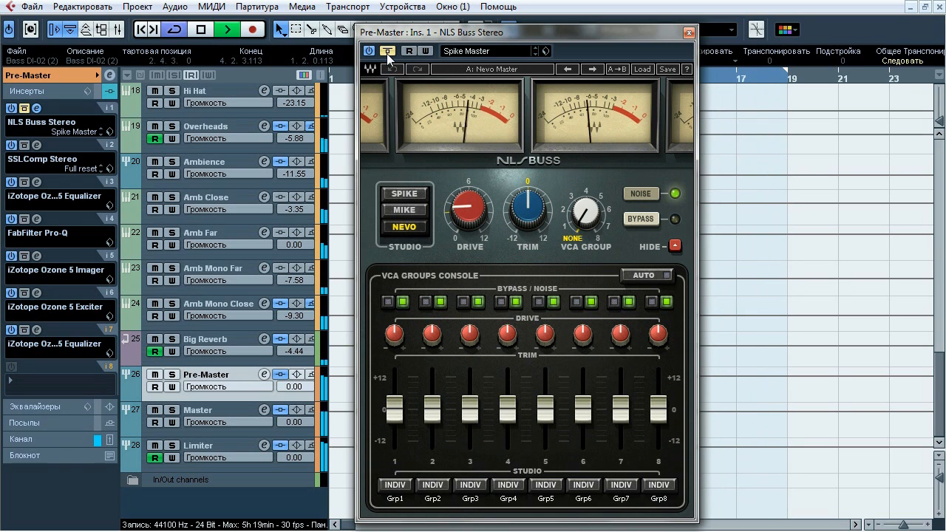
{"action": "left_click", "coordinate": [386, 52]}
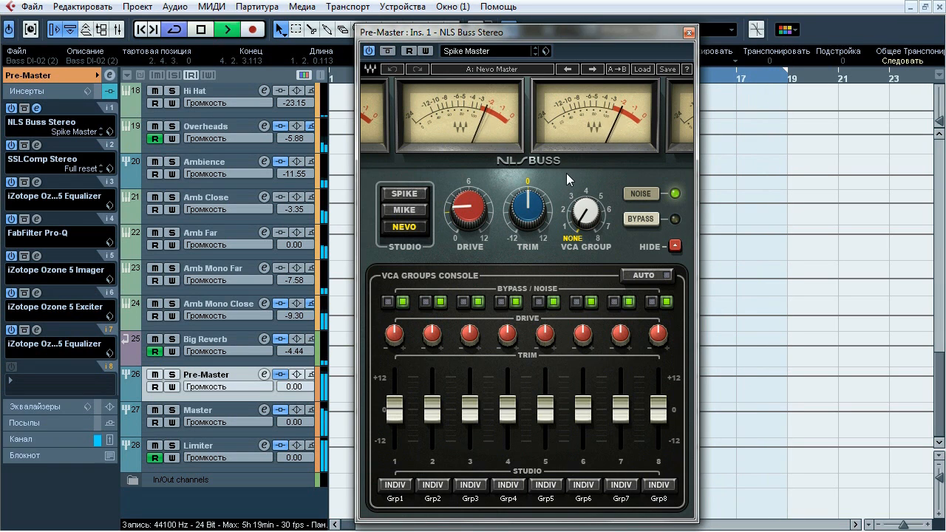
{"action": "key", "text": "space"}
{"action": "left_click", "coordinate": [688, 33]}
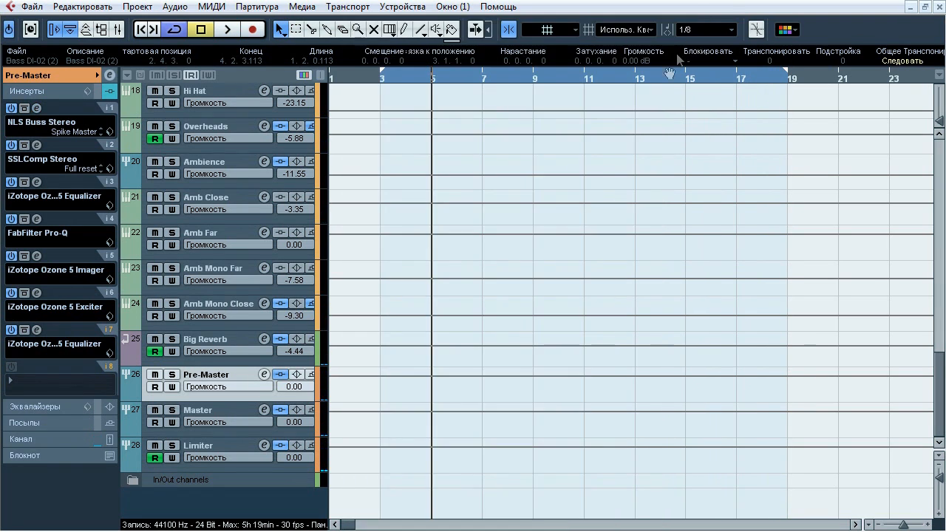
Open Pre-Master's SSLComp insert, compare it bypassed and active during playback, and close it active with playback stopped
{"action": "left_click", "coordinate": [37, 146]}
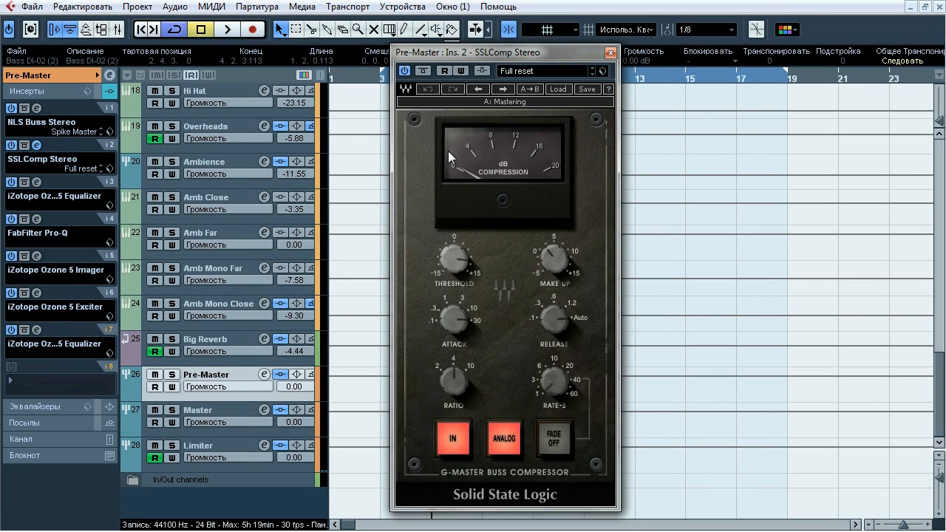
{"action": "key", "text": "space"}
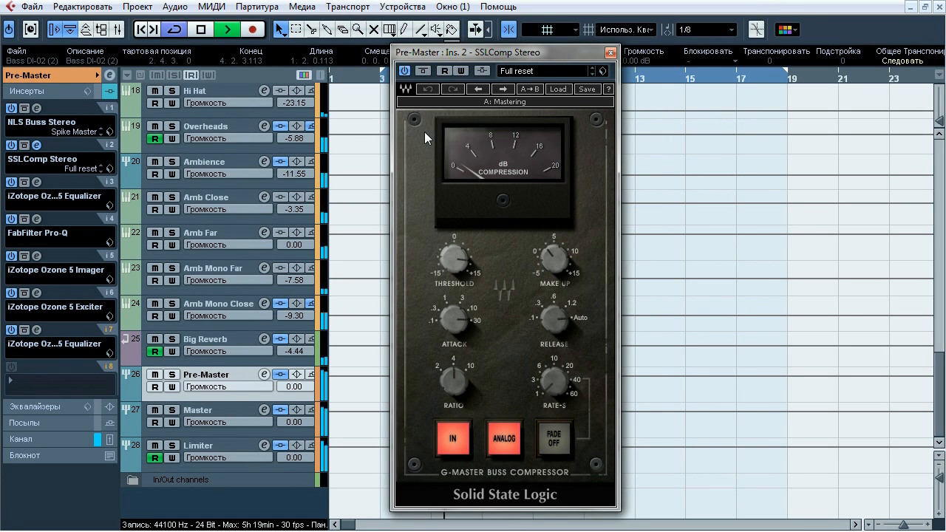
{"action": "left_click", "coordinate": [427, 75]}
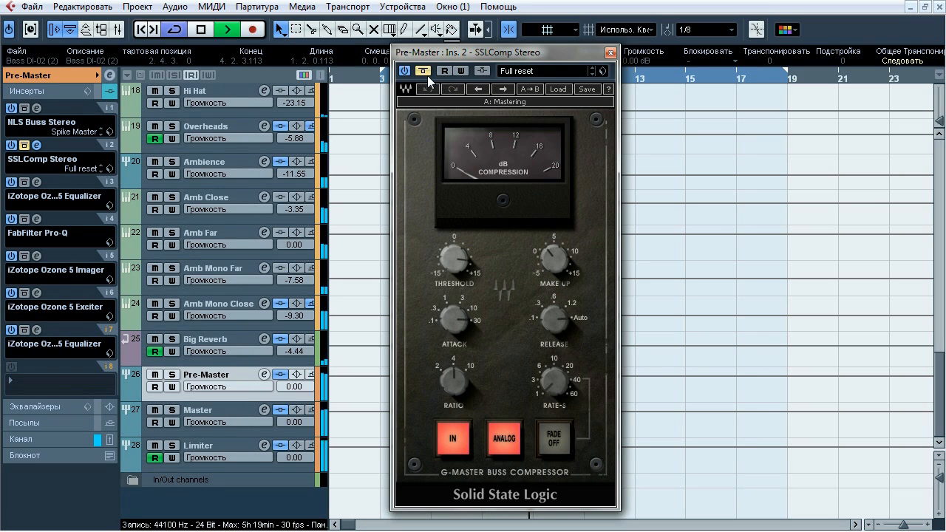
{"action": "left_click", "coordinate": [427, 75]}
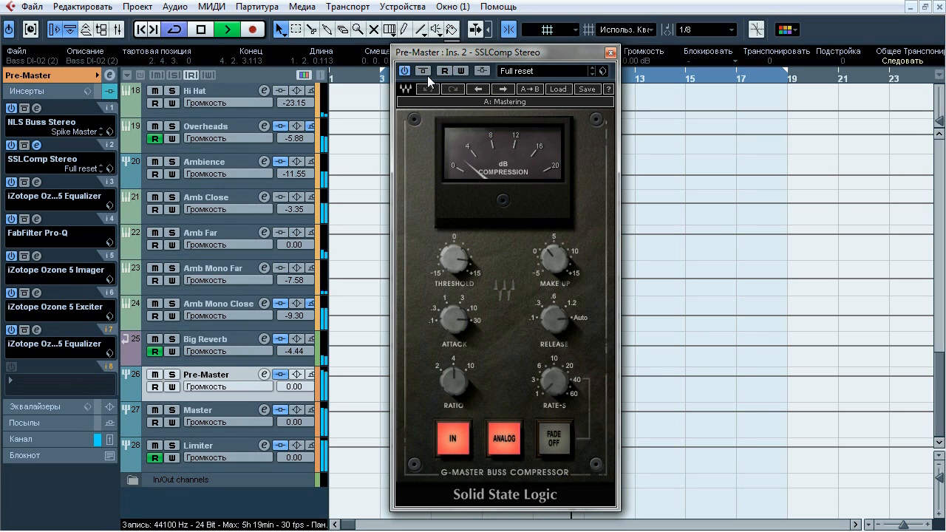
{"action": "left_click", "coordinate": [427, 76]}
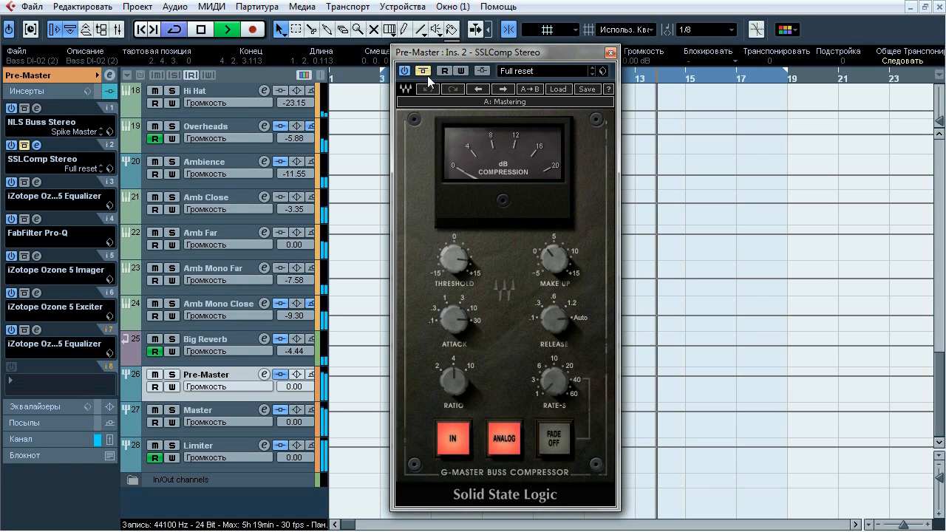
{"action": "left_click", "coordinate": [427, 76]}
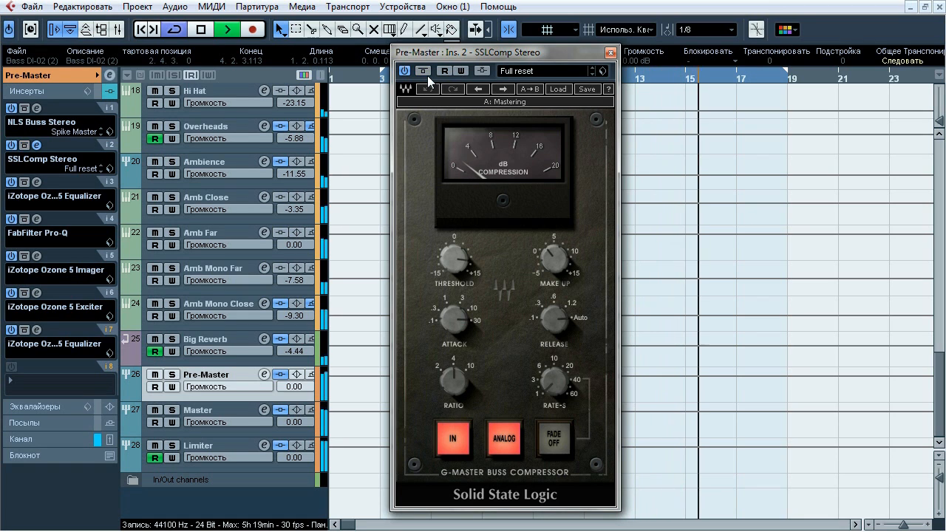
{"action": "key", "text": "space"}
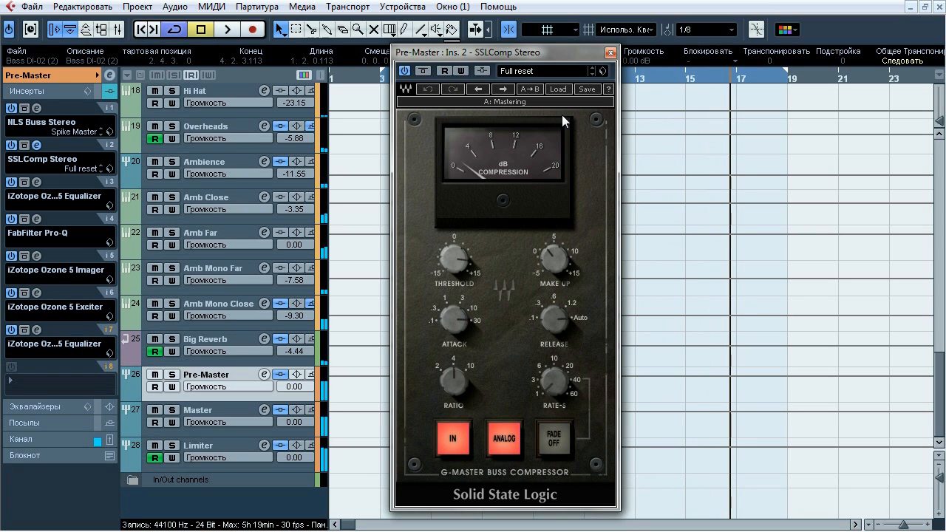
{"action": "left_click", "coordinate": [611, 52]}
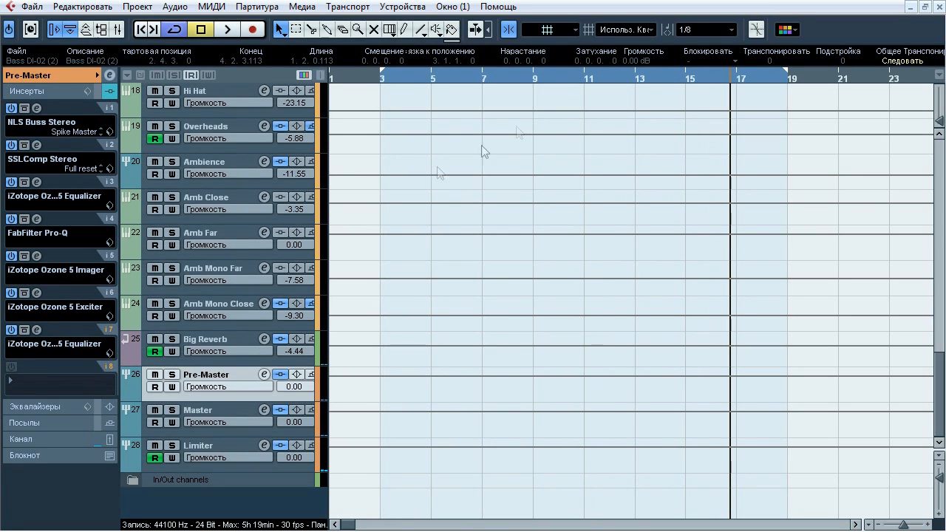
Open Pre-Master's Ozone 5 Equalizer in insert 3, compare it bypassed and active during playback, and close it active with playback stopped
{"action": "left_click", "coordinate": [39, 184]}
{"action": "key", "text": "space"}
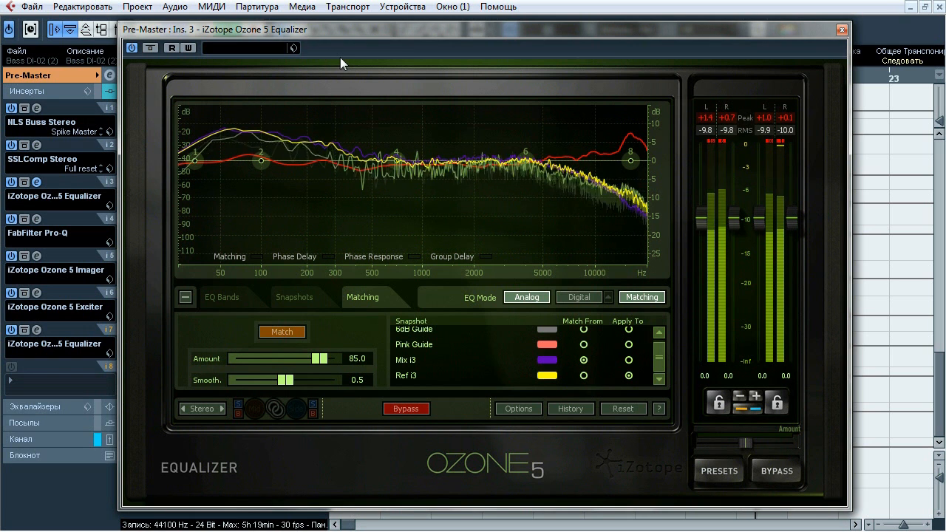
{"action": "left_click", "coordinate": [150, 48]}
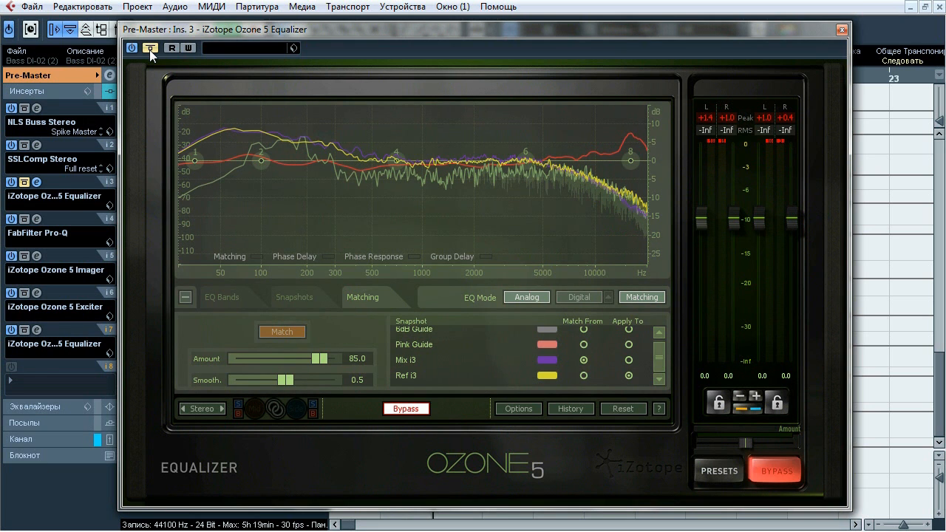
{"action": "left_click", "coordinate": [150, 49]}
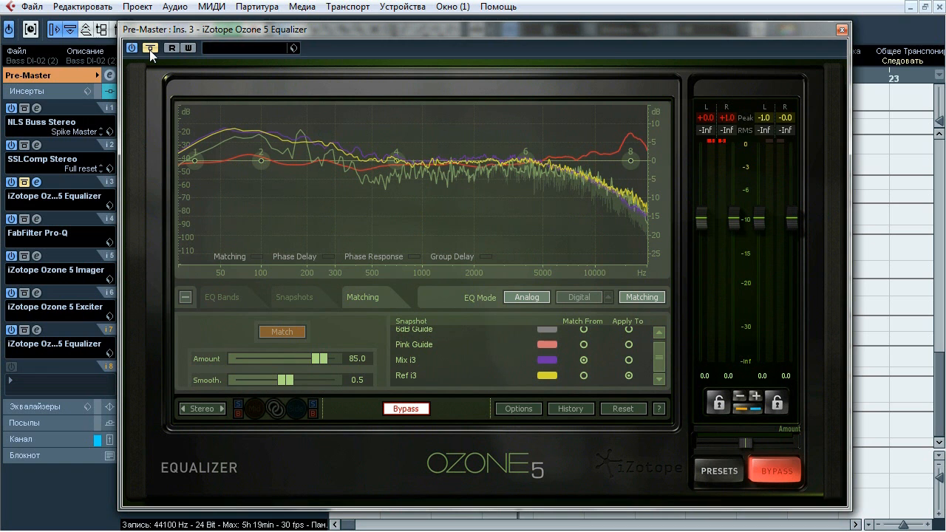
{"action": "left_click", "coordinate": [150, 49]}
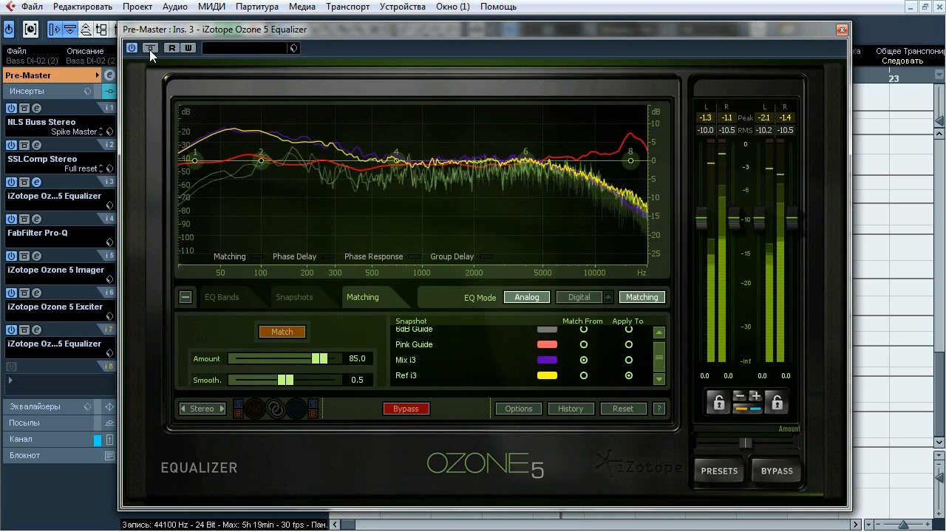
{"action": "left_click", "coordinate": [150, 48]}
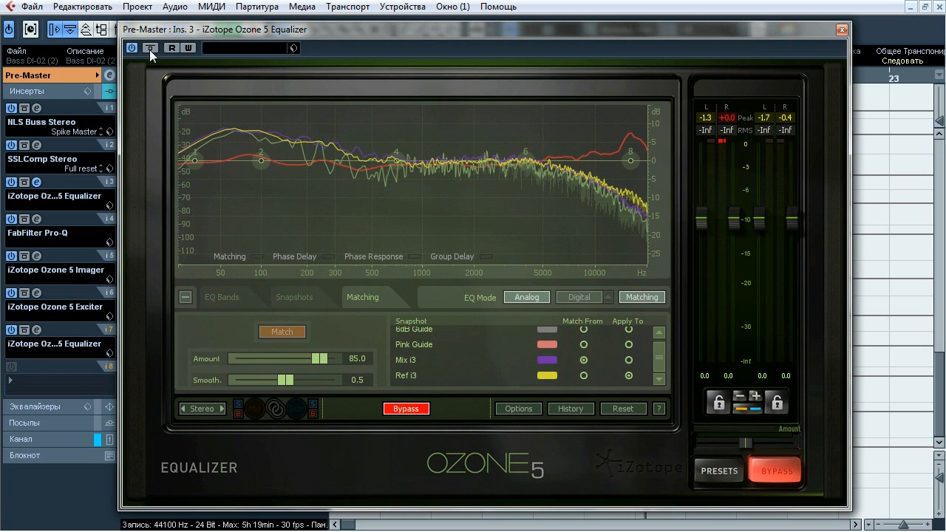
{"action": "left_click", "coordinate": [149, 49]}
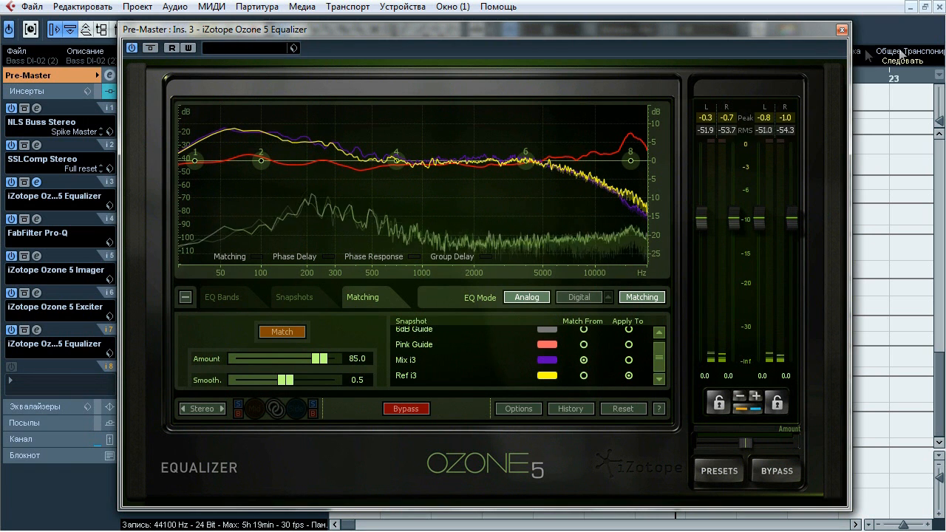
{"action": "left_click", "coordinate": [841, 29]}
Open Pre-Master's FabFilter Pro-Q insert, start playback, and select the narrow high-frequency bell band
{"action": "left_click", "coordinate": [36, 219]}
{"action": "mouse_move", "coordinate": [602, 288]}
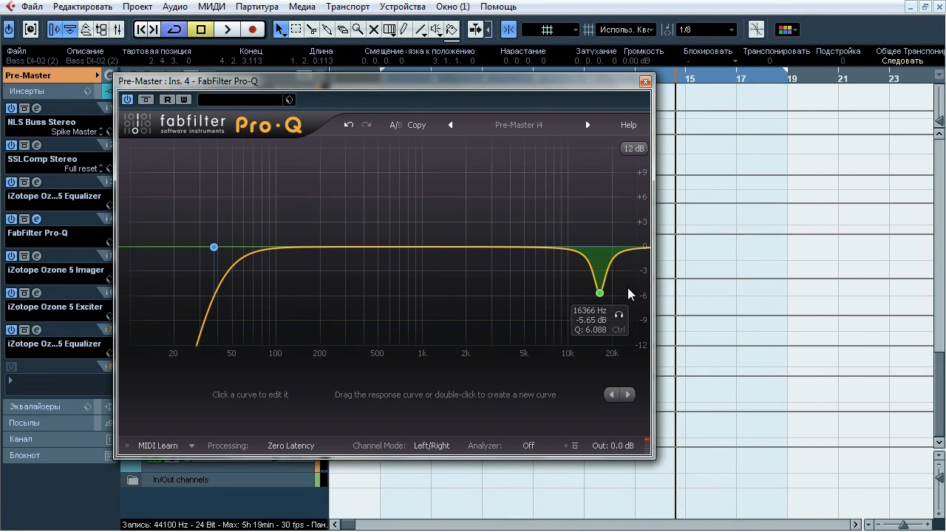
{"action": "key", "text": "space"}
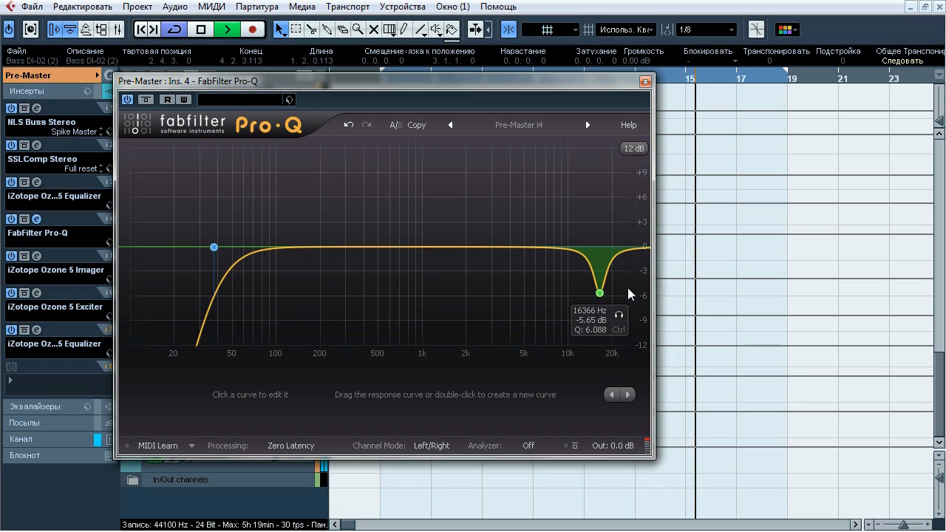
{"action": "left_click_drag", "start_coordinate": [526, 203], "coordinate": [643, 312]}
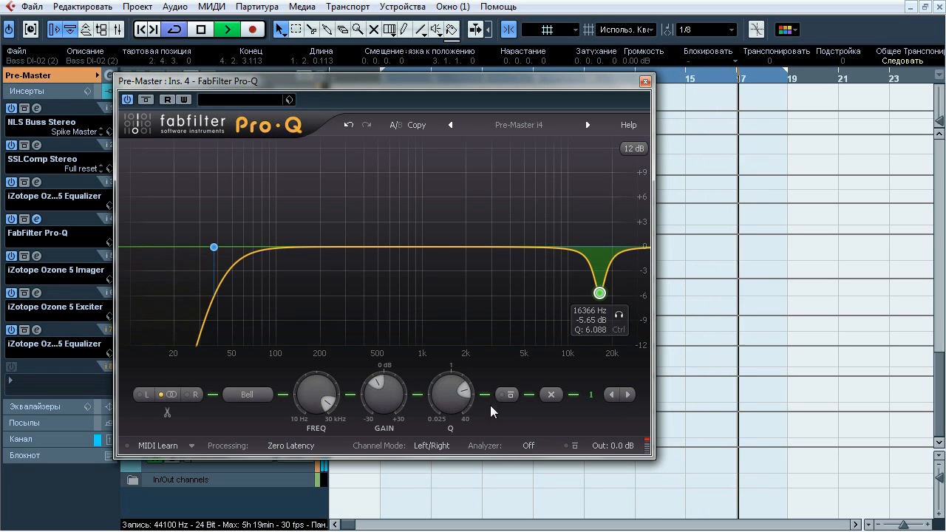
Compare Pro-Q's high-frequency bell band bypassed and active, leave it active, stop playback, and close the equalizer
{"action": "left_click", "coordinate": [505, 397]}
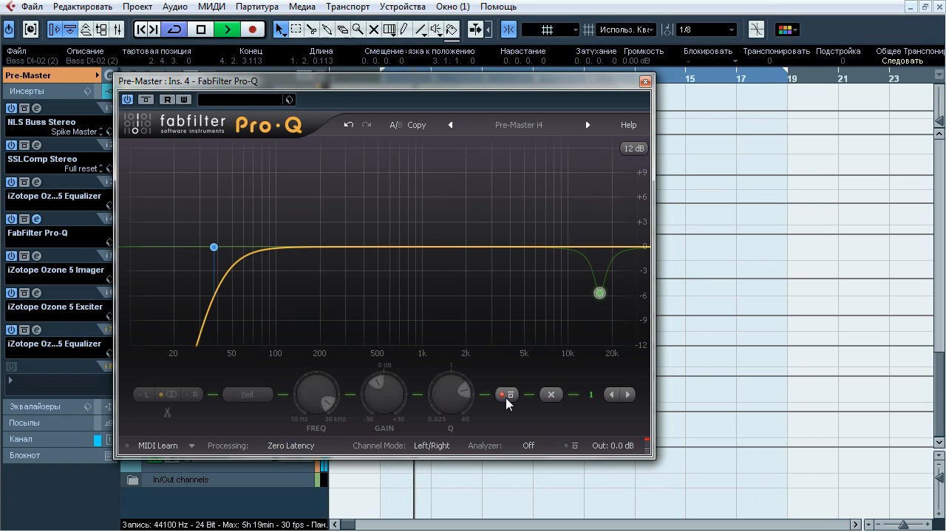
{"action": "left_click", "coordinate": [505, 397]}
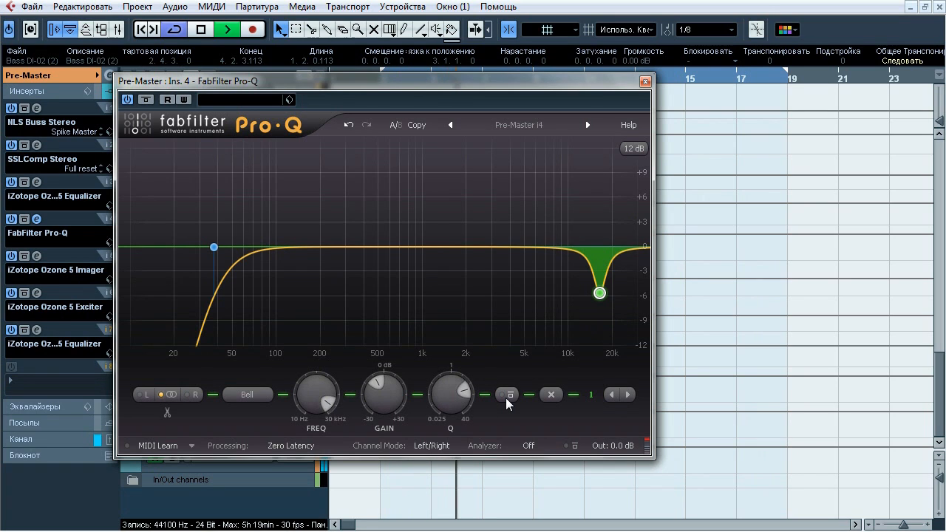
{"action": "left_click", "coordinate": [505, 397]}
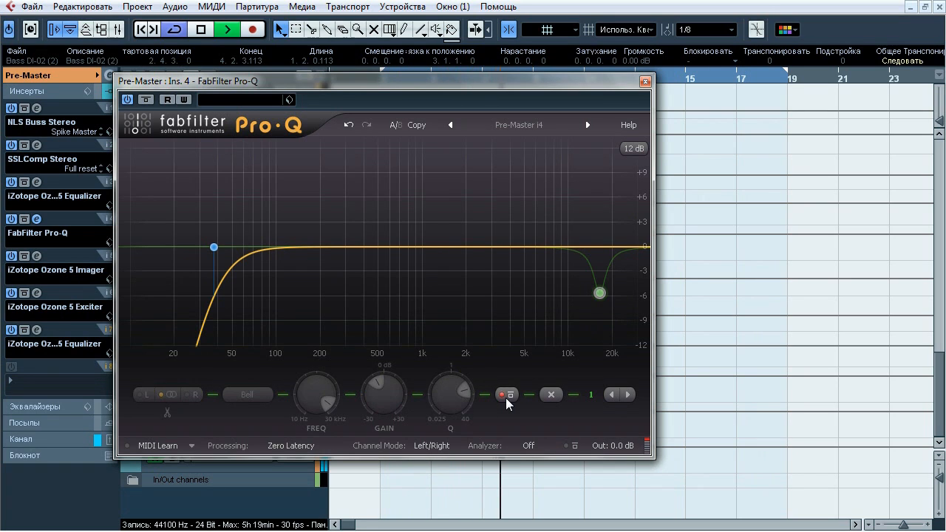
{"action": "left_click", "coordinate": [506, 397]}
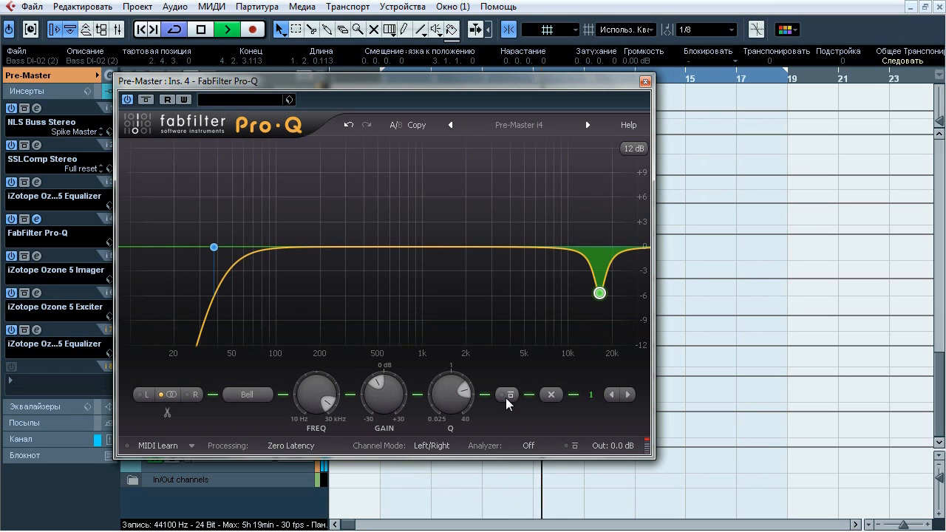
{"action": "left_click", "coordinate": [506, 397]}
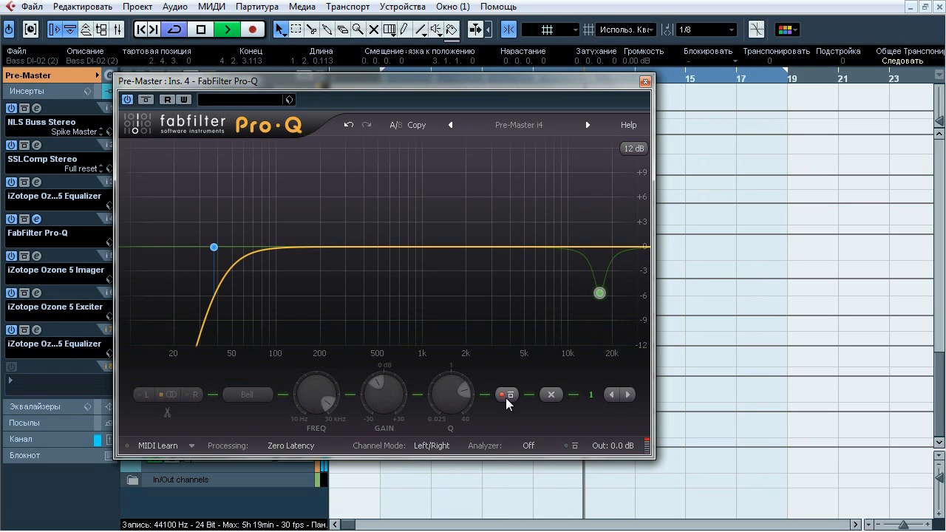
{"action": "left_click", "coordinate": [505, 397]}
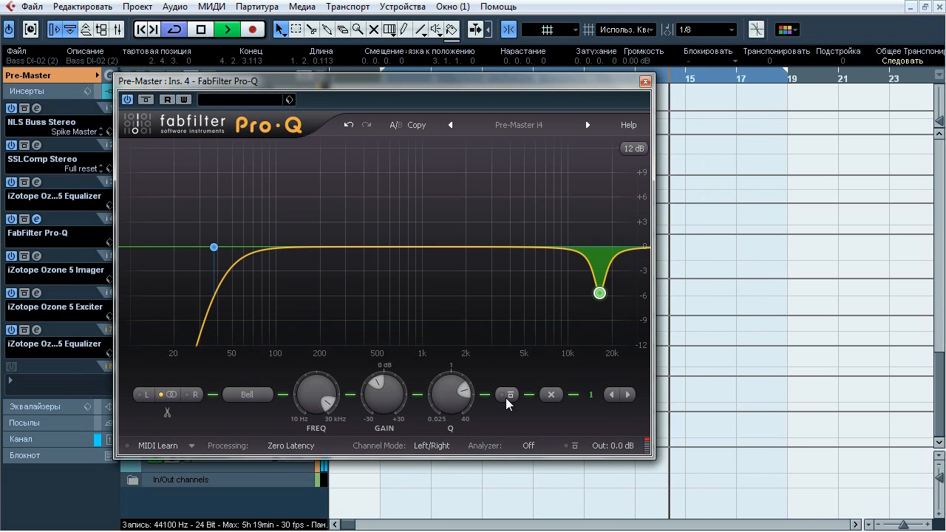
{"action": "key", "text": "space"}
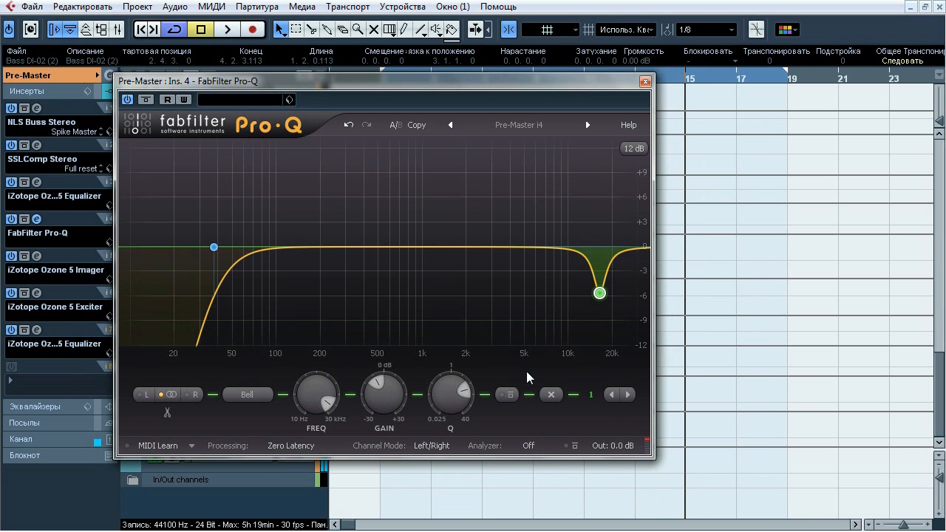
{"action": "left_click", "coordinate": [645, 81]}
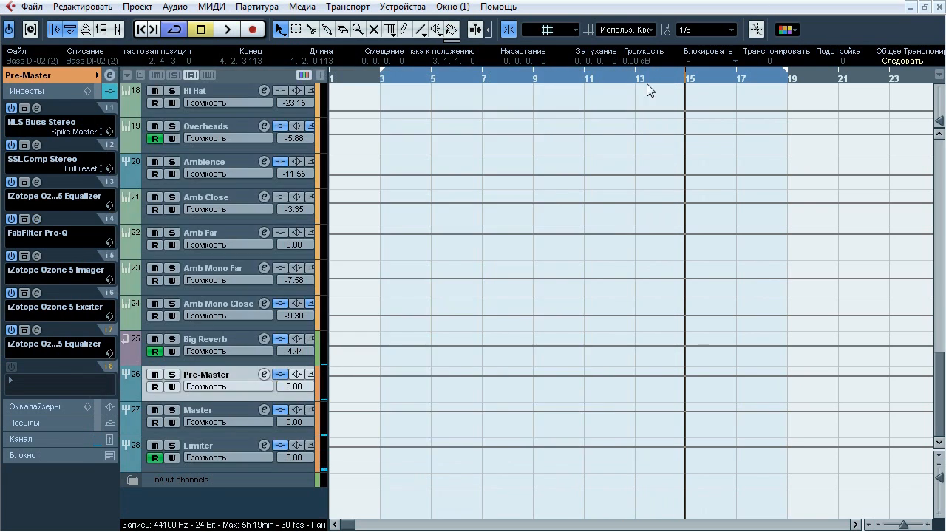
Open Pre-Master's Ozone 5 Imager insert, compare it bypassed and active during playback, and close it active with playback stopped
{"action": "left_click", "coordinate": [36, 255]}
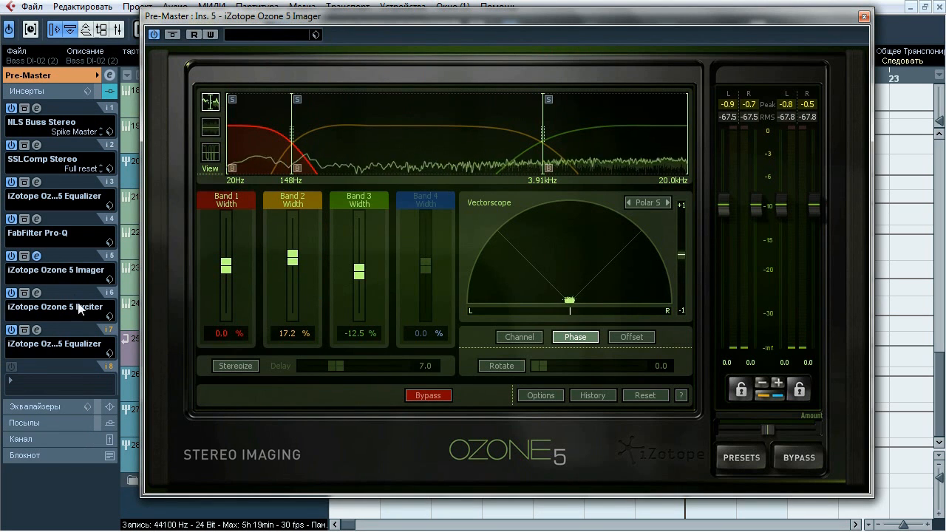
{"action": "left_click", "coordinate": [174, 34]}
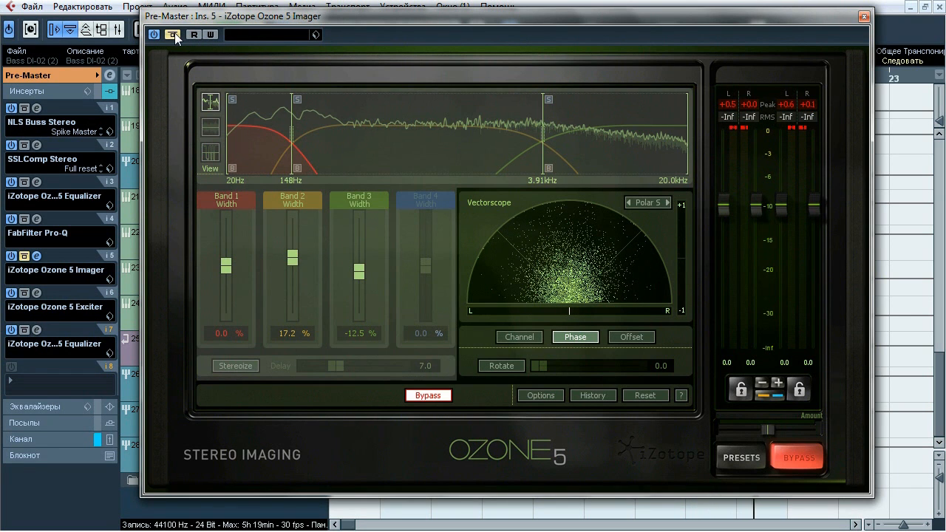
{"action": "left_click", "coordinate": [174, 34]}
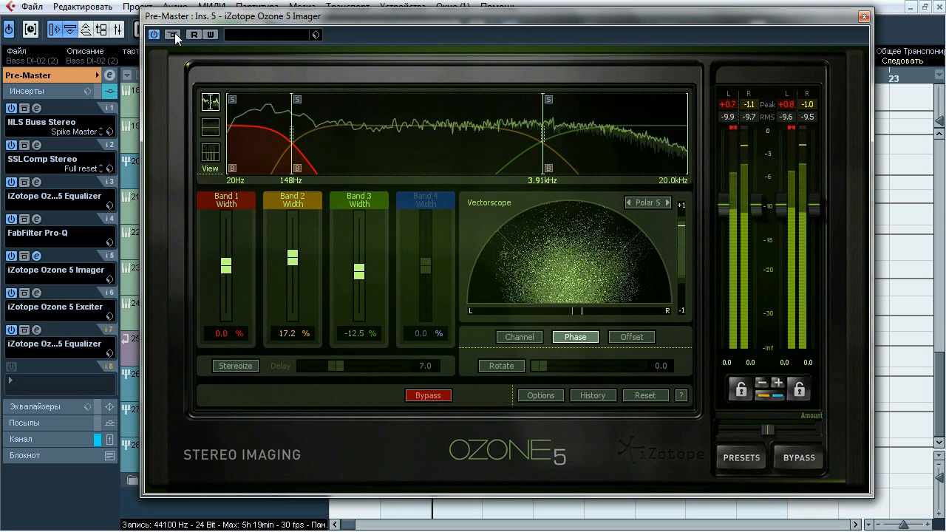
{"action": "left_click", "coordinate": [174, 34]}
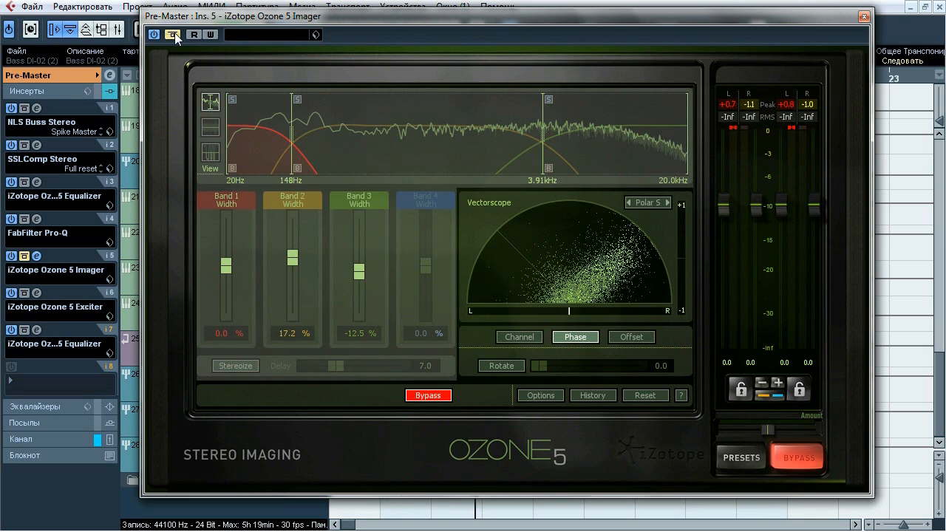
{"action": "left_click", "coordinate": [174, 34]}
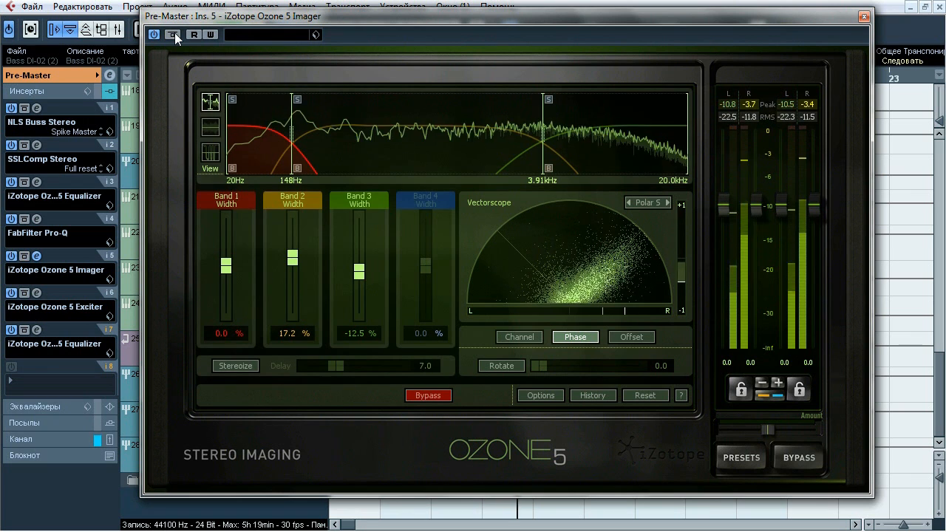
{"action": "left_click", "coordinate": [174, 34]}
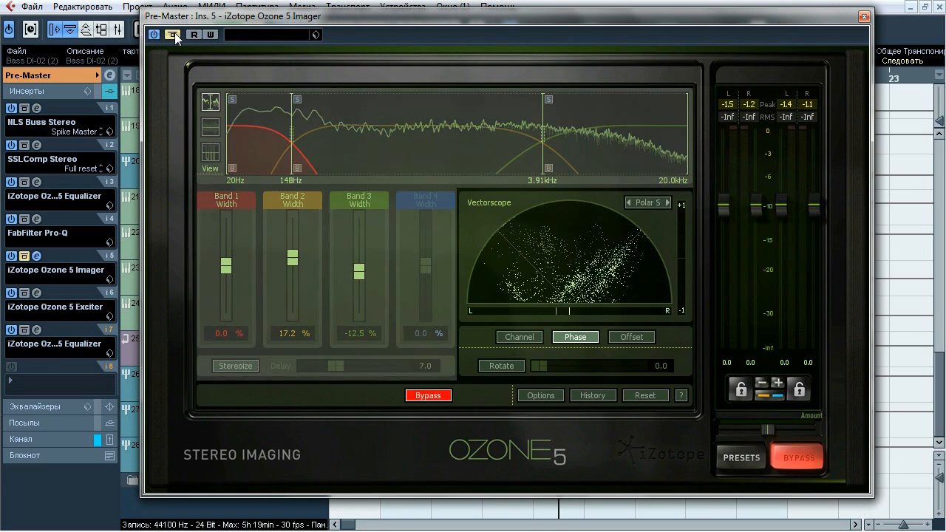
{"action": "left_click", "coordinate": [175, 34]}
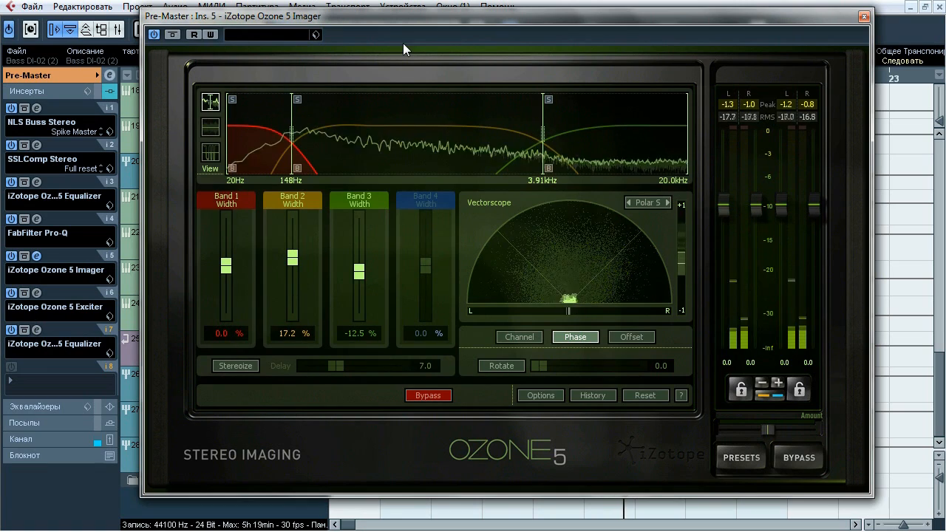
{"action": "left_click", "coordinate": [863, 16]}
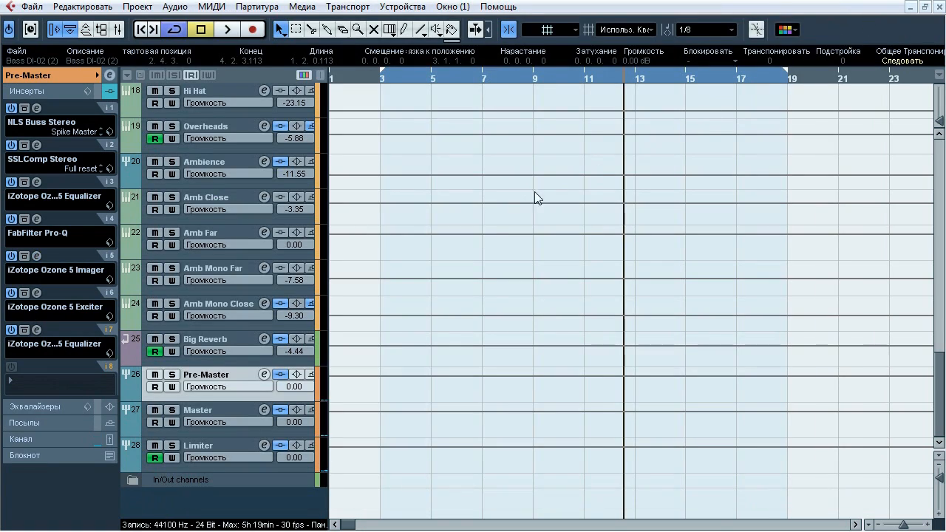
Open Pre-Master's Ozone 5 Exciter insert, compare it bypassed and active during playback, and close it active with playback stopped
{"action": "left_click", "coordinate": [36, 293]}
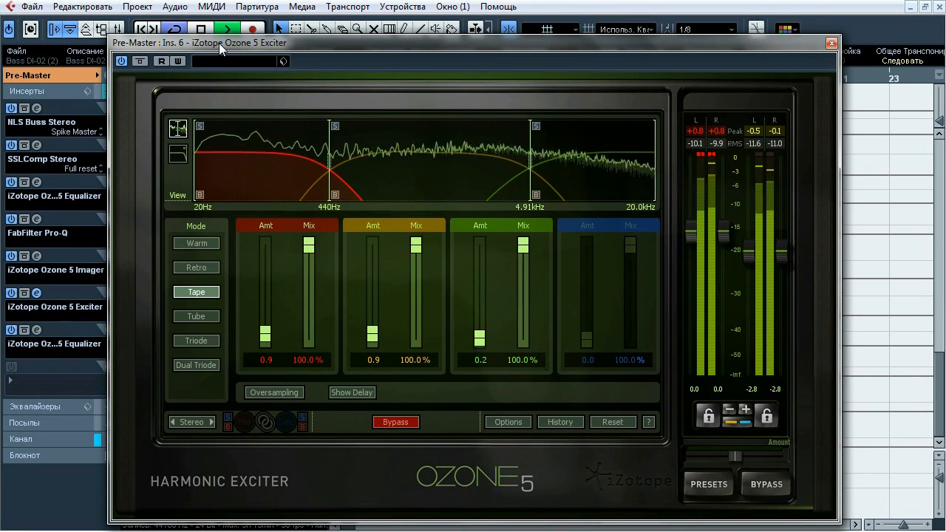
{"action": "left_click", "coordinate": [140, 61]}
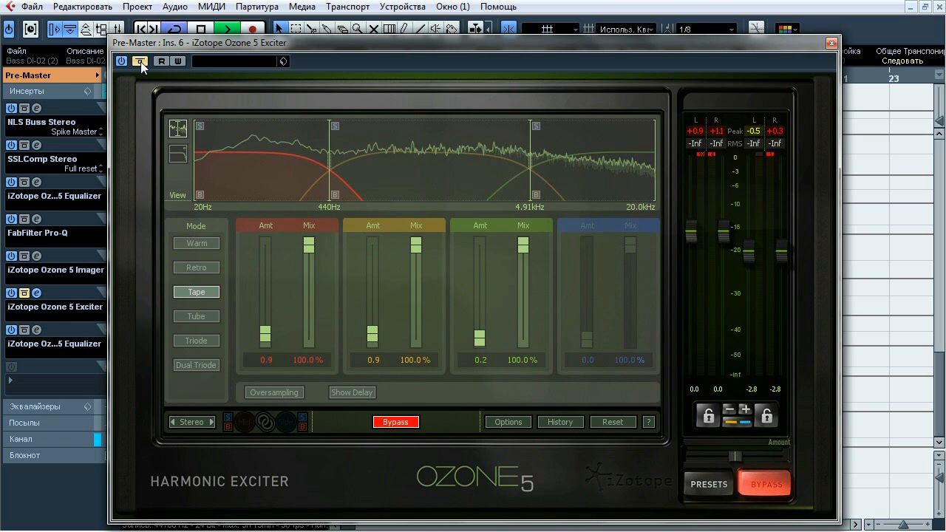
{"action": "left_click", "coordinate": [140, 62]}
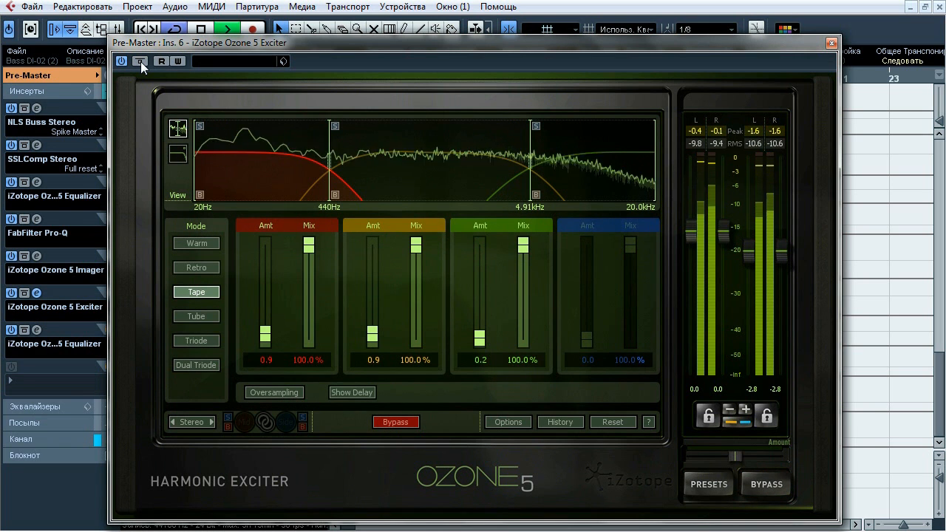
{"action": "left_click", "coordinate": [141, 62]}
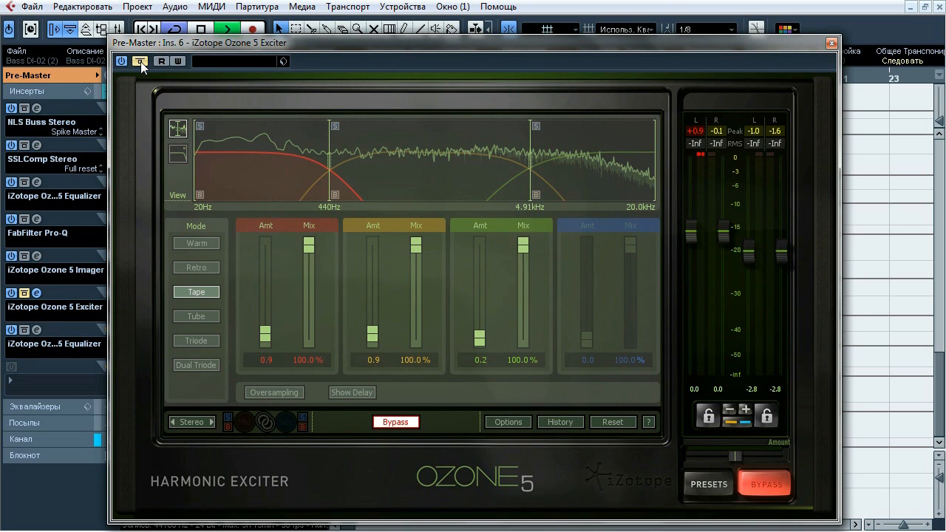
{"action": "left_click", "coordinate": [141, 61]}
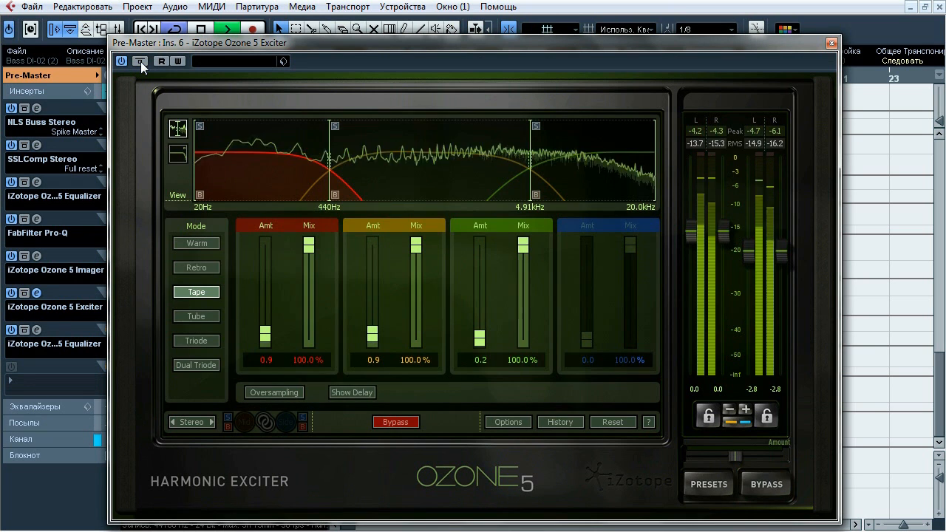
{"action": "left_click", "coordinate": [141, 62]}
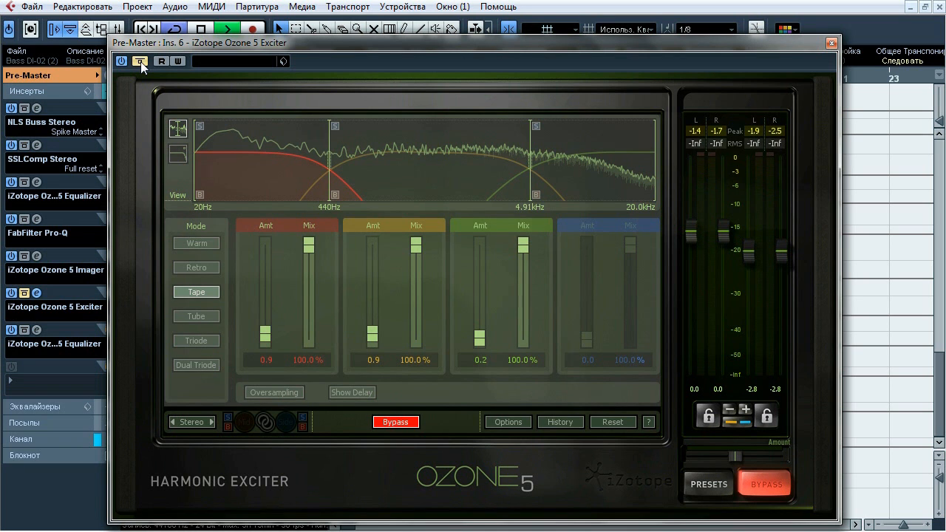
{"action": "left_click", "coordinate": [141, 61]}
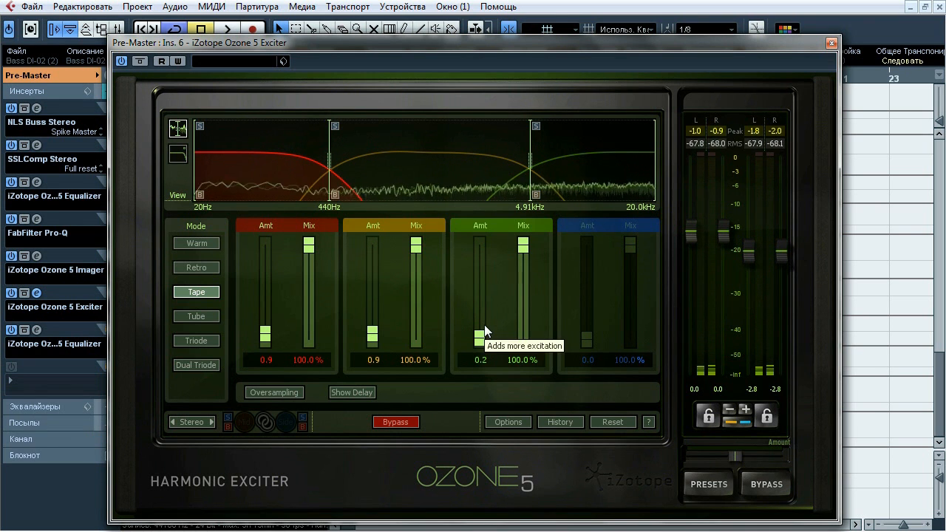
{"action": "left_click", "coordinate": [831, 44]}
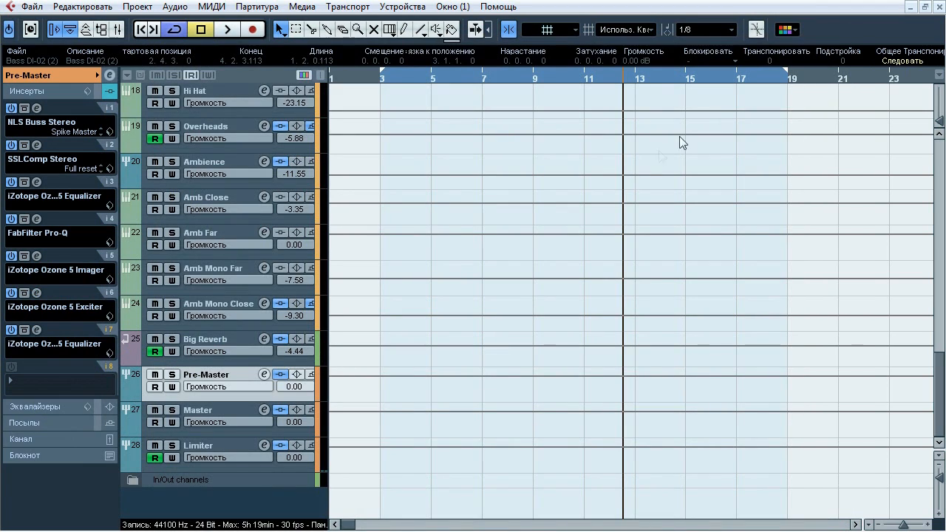
Open Pre-Master's insert 7 Ozone 5 Equalizer, compare it bypassed and active during playback, and close it active with playback stopped
{"action": "left_click", "coordinate": [37, 330]}
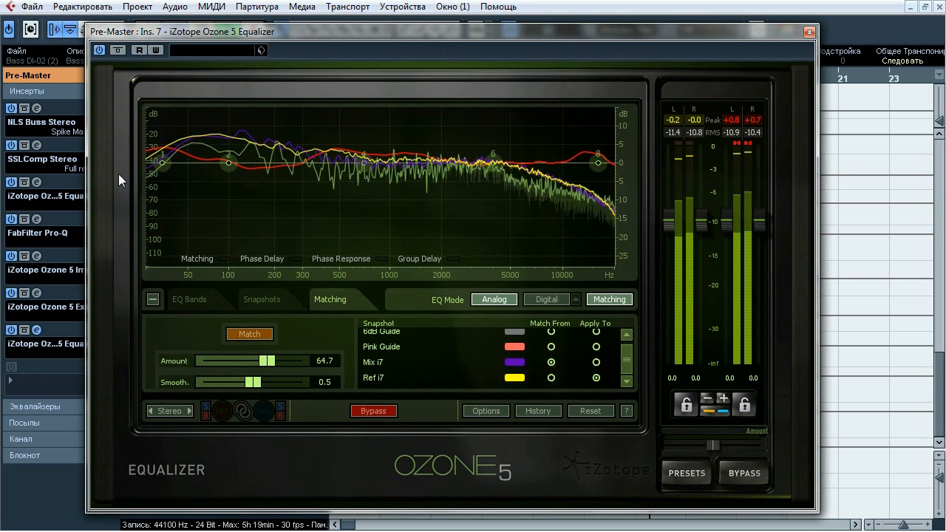
{"action": "left_click", "coordinate": [118, 51]}
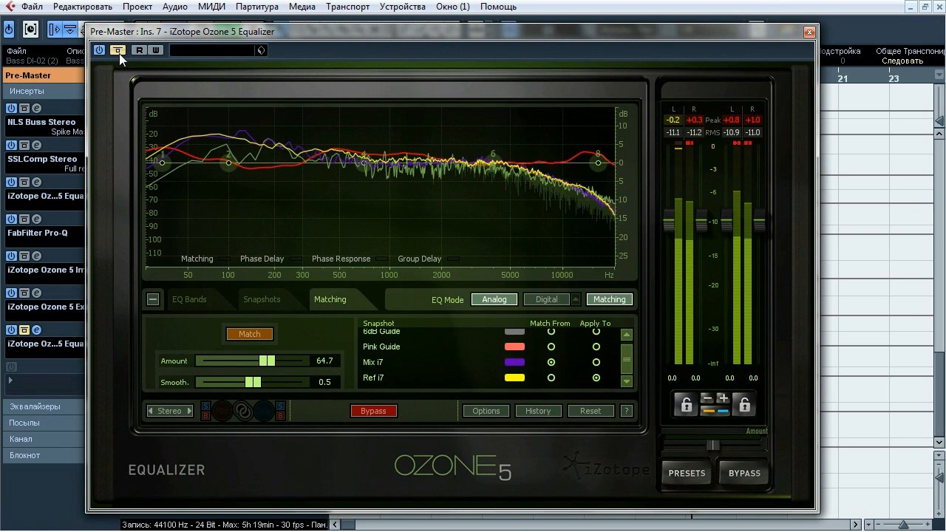
{"action": "left_click", "coordinate": [117, 50]}
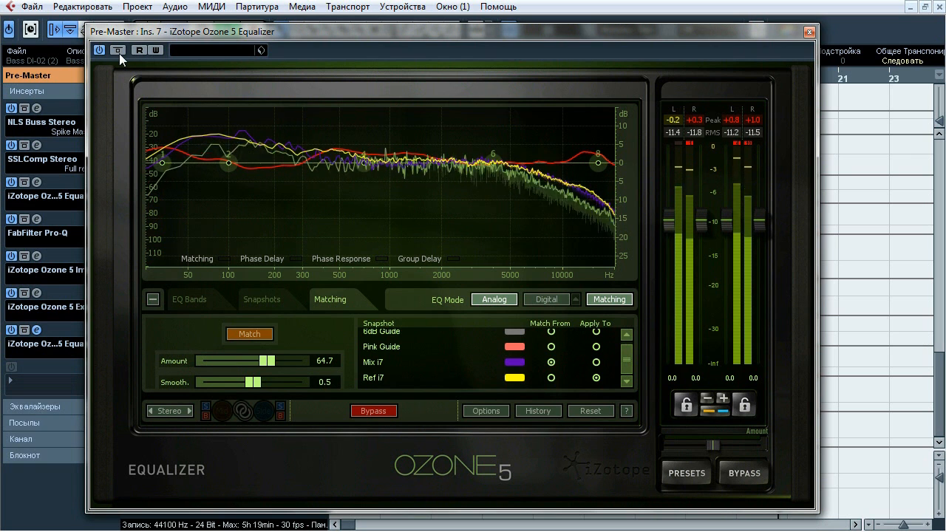
{"action": "left_click", "coordinate": [117, 51]}
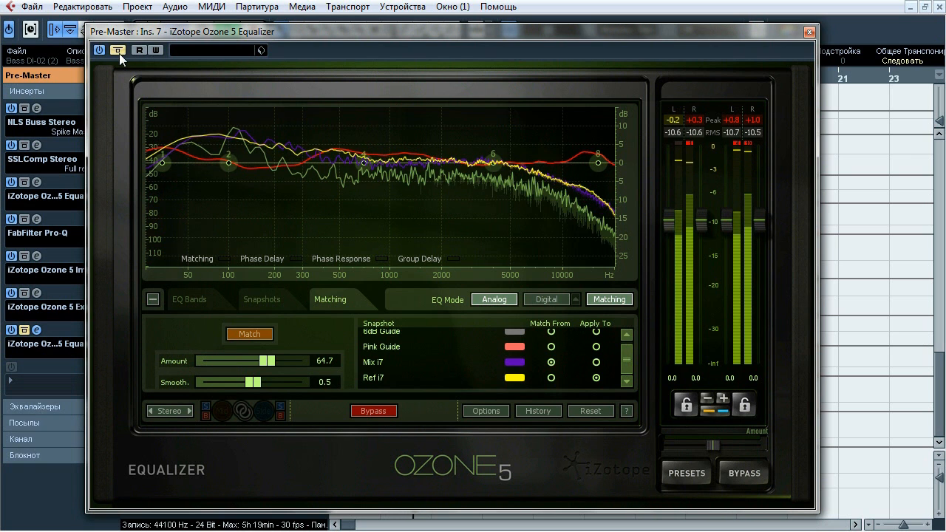
{"action": "left_click", "coordinate": [117, 50]}
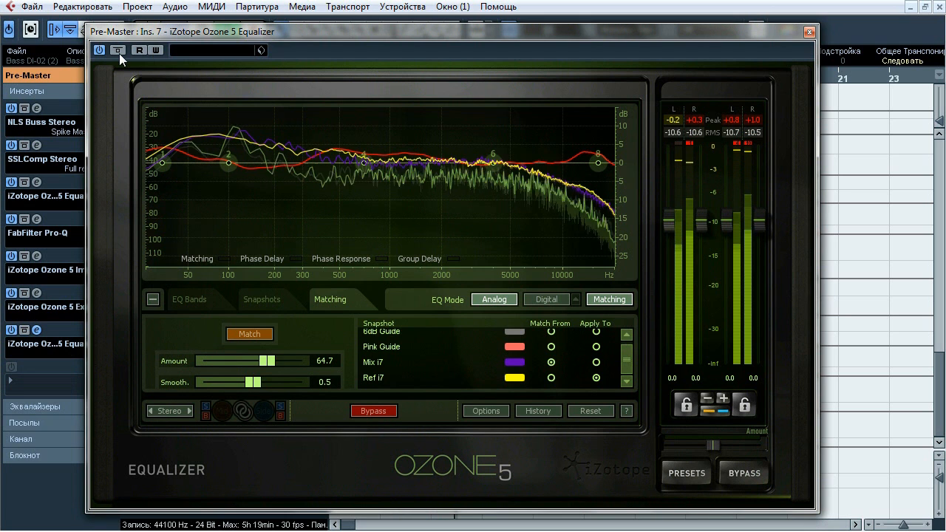
{"action": "left_click", "coordinate": [117, 51]}
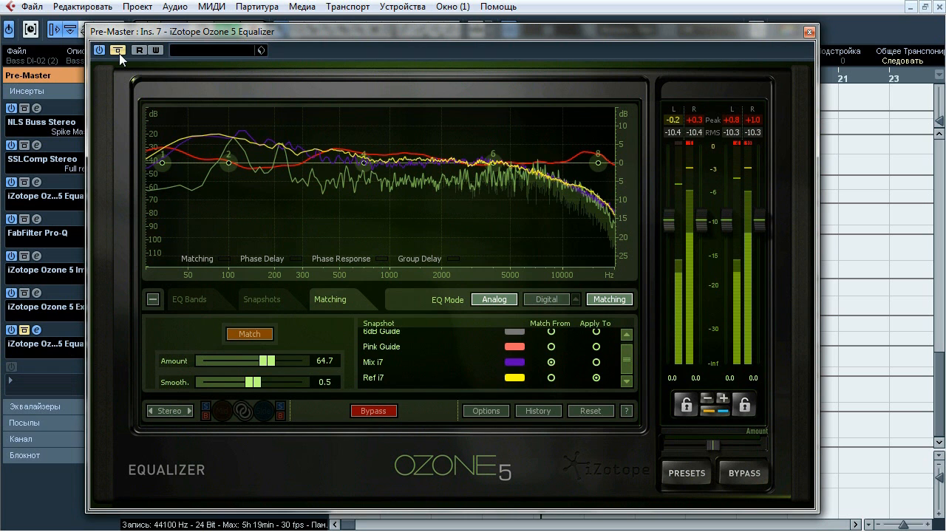
{"action": "left_click", "coordinate": [117, 50]}
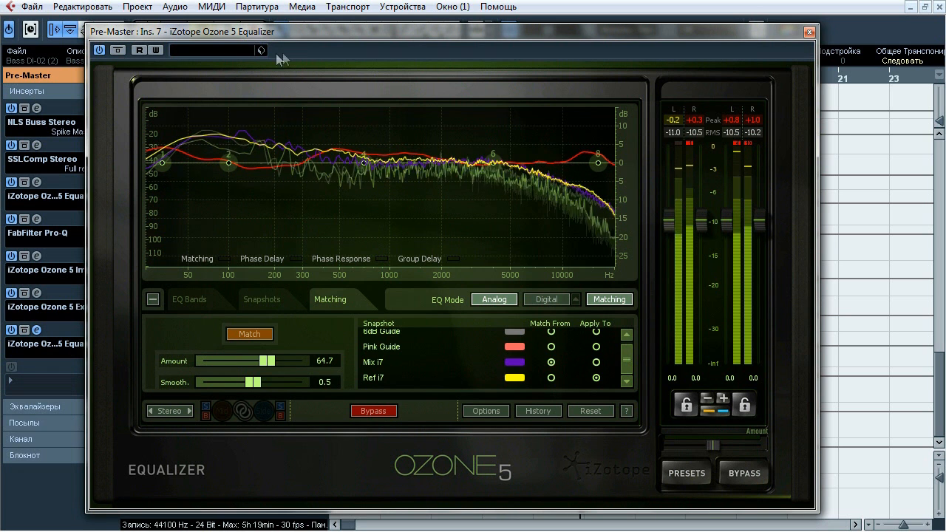
{"action": "left_click", "coordinate": [809, 32]}
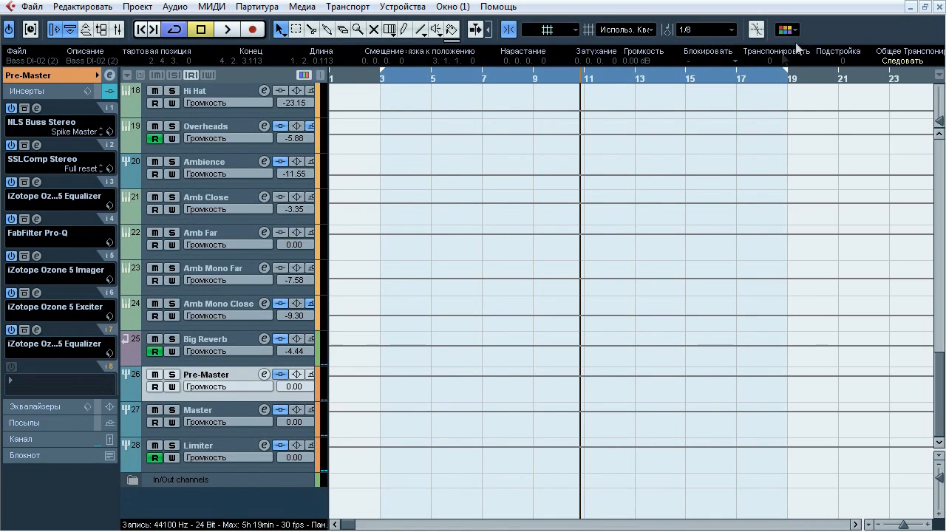
Select the Master group, open its Ozone 5 Imager insert, and compare it bypassed and active during playback, leaving it active
{"action": "left_click", "coordinate": [238, 408]}
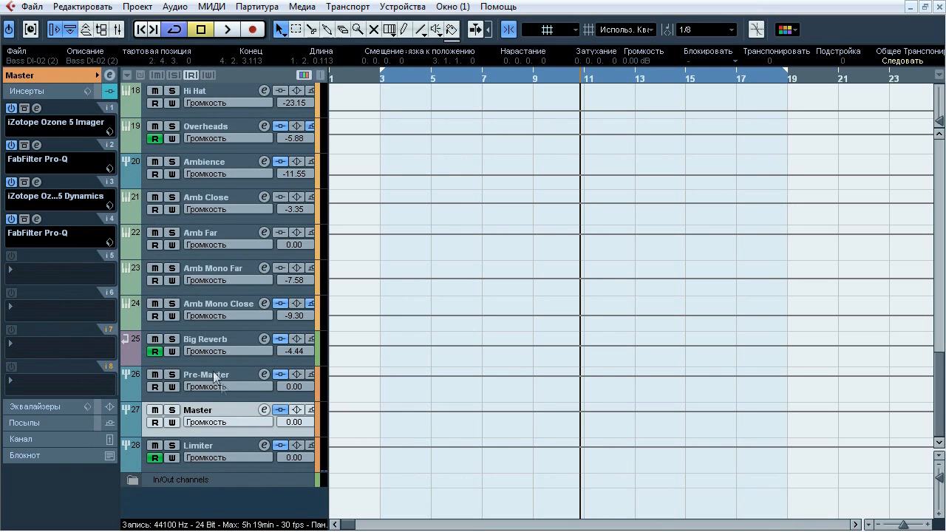
{"action": "left_click", "coordinate": [35, 108]}
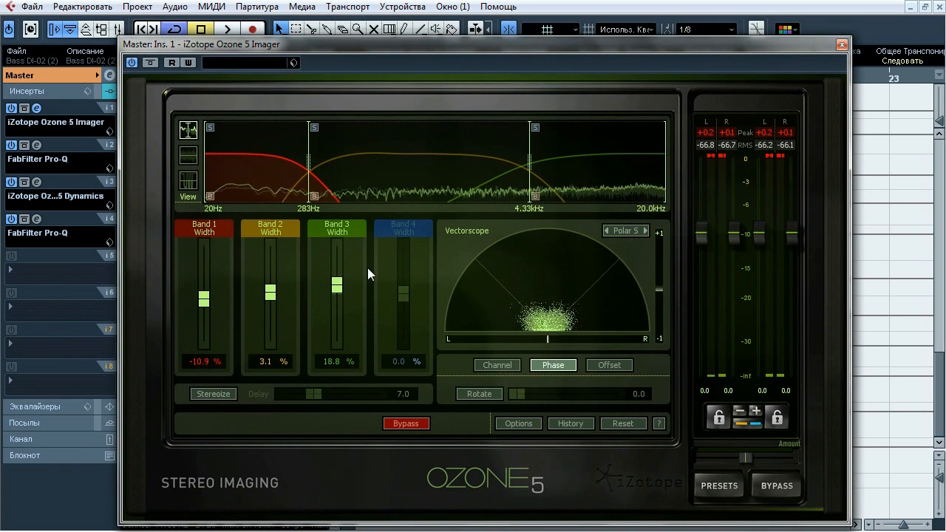
{"action": "key", "text": "space"}
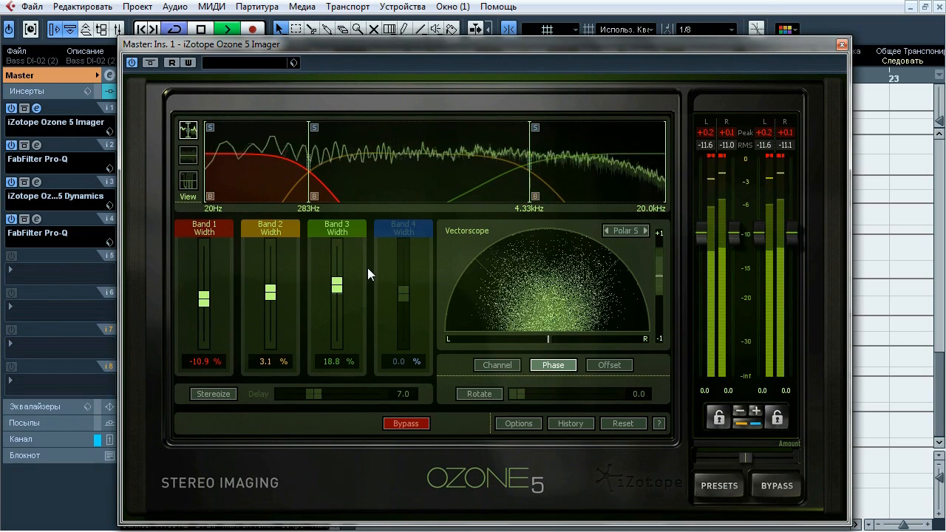
{"action": "left_click", "coordinate": [153, 65]}
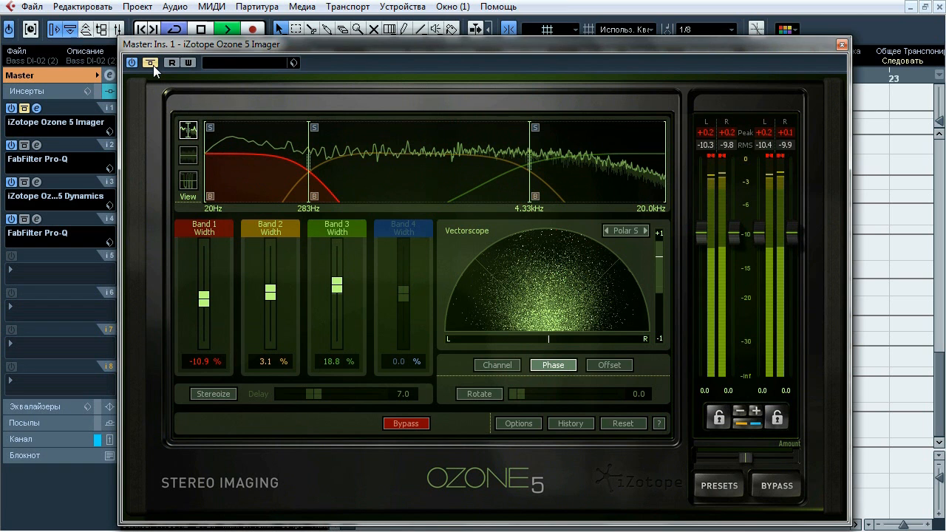
{"action": "left_click", "coordinate": [150, 63]}
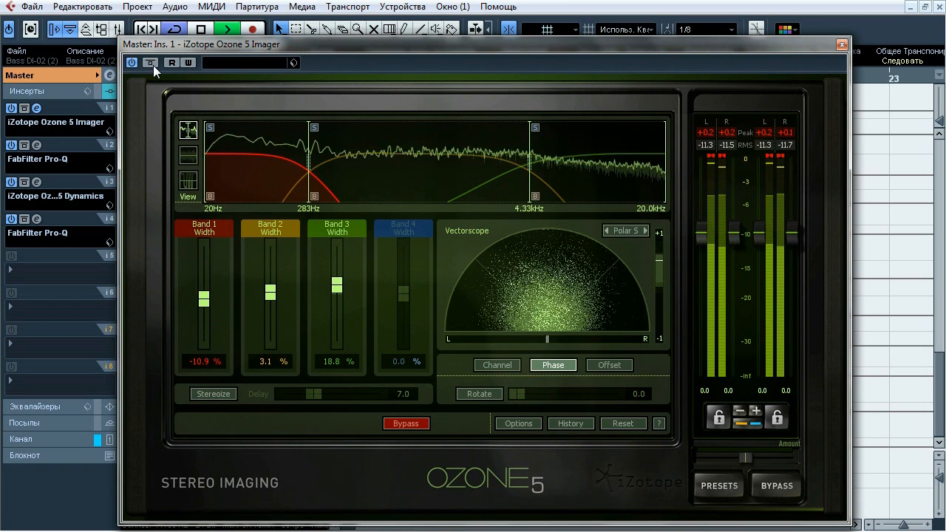
{"action": "left_click", "coordinate": [151, 62]}
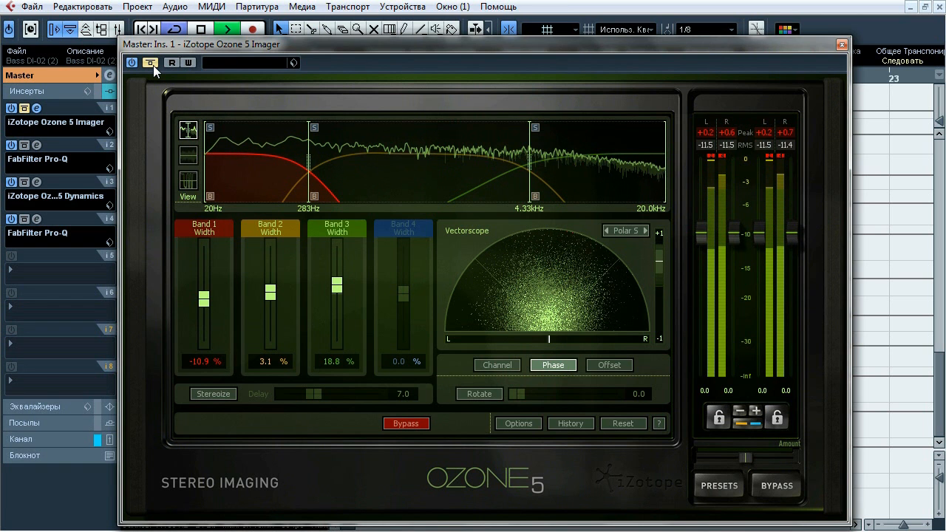
{"action": "left_click", "coordinate": [152, 65]}
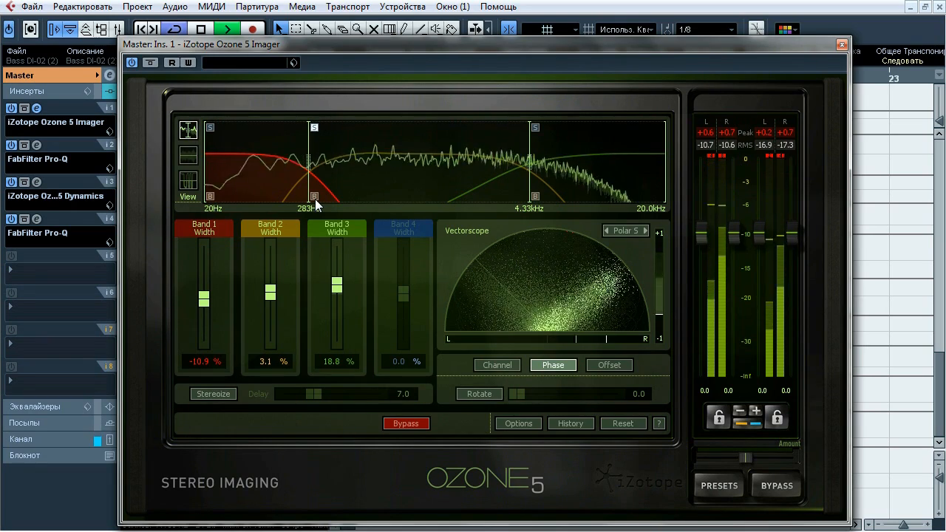
Solo the Imager's band above 4.33 kHz, compare that band bypassed and active, unsolo it, stop playback, and close the Imager
{"action": "left_click", "coordinate": [535, 128]}
{"action": "left_click", "coordinate": [535, 198]}
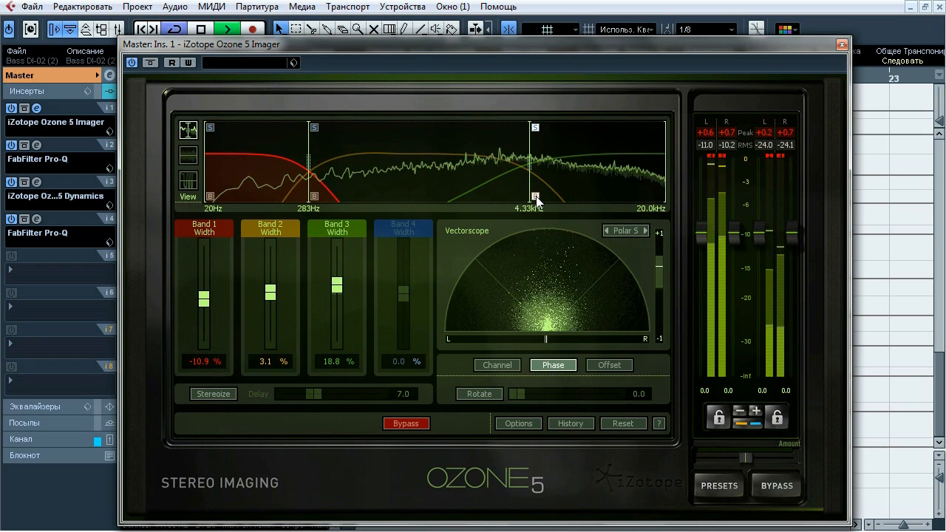
{"action": "left_click", "coordinate": [535, 198]}
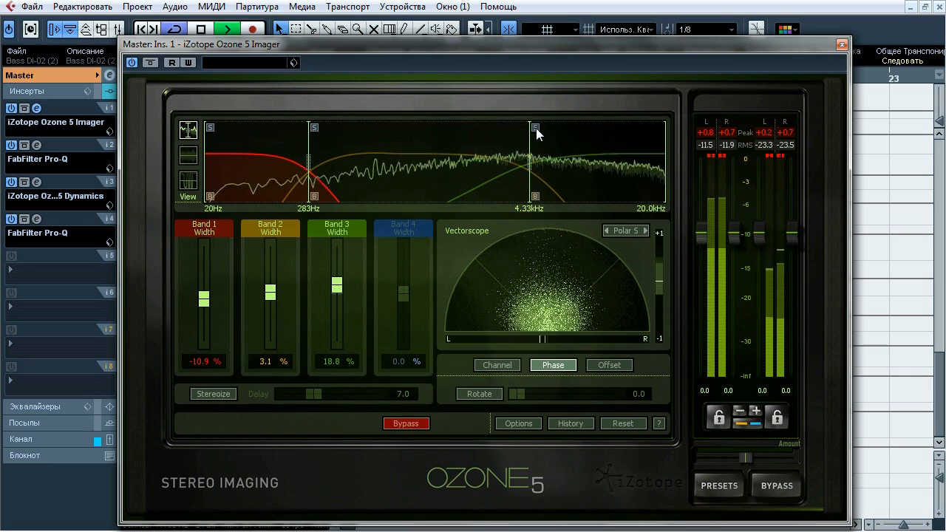
{"action": "key", "text": "space"}
{"action": "left_click", "coordinate": [842, 46]}
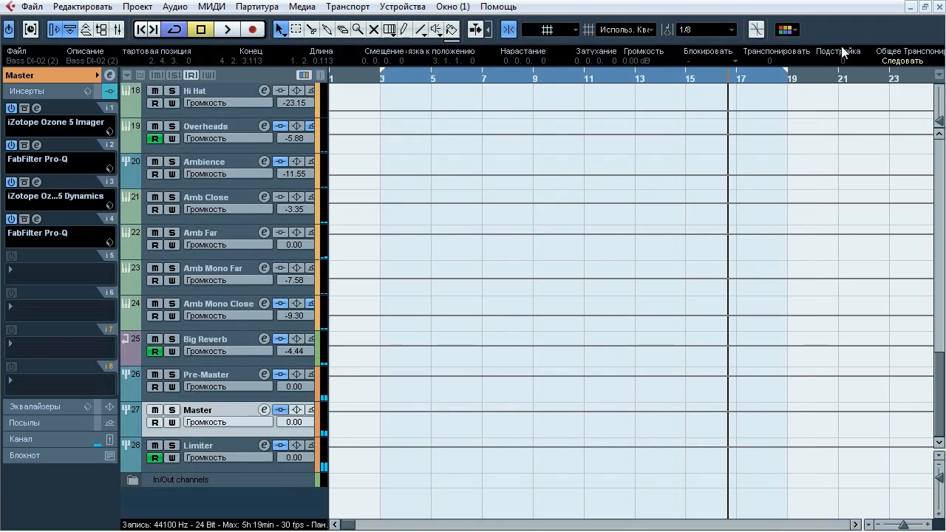
Open Master's insert 2 FabFilter Pro-Q, compare its high cut bypassed and active during playback, and close it active with playback stopped
{"action": "left_click", "coordinate": [36, 144]}
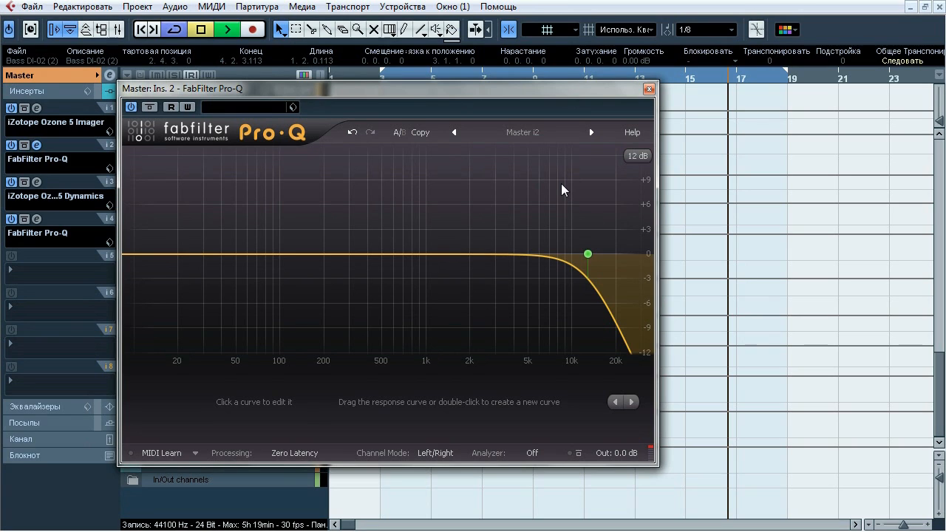
{"action": "left_click", "coordinate": [149, 108]}
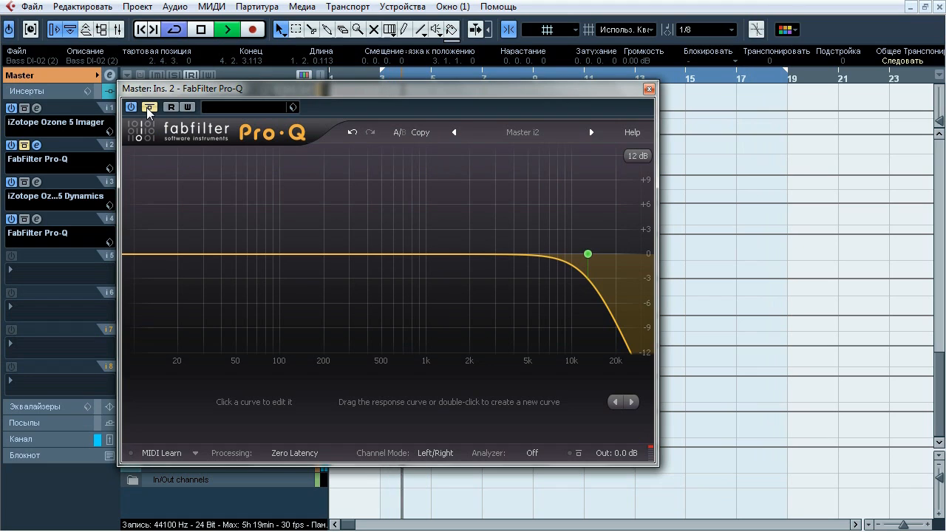
{"action": "left_click", "coordinate": [148, 108]}
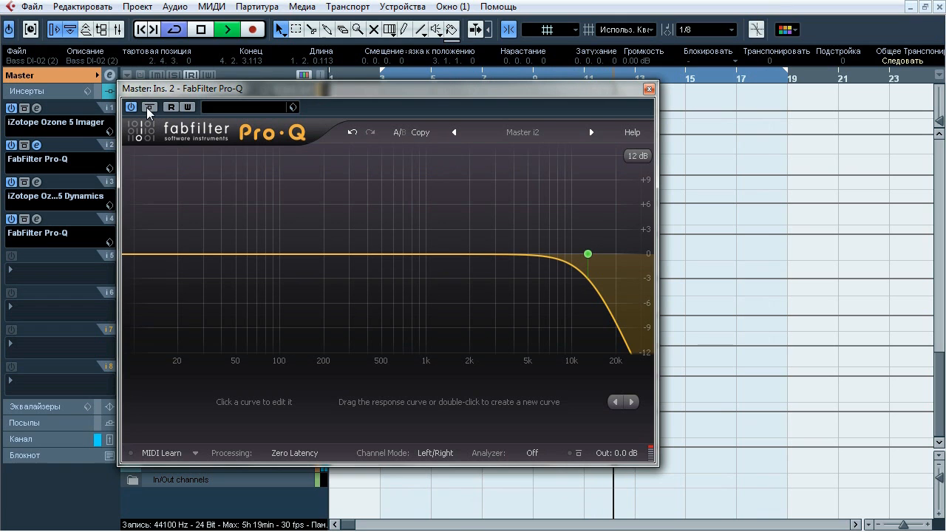
{"action": "left_click", "coordinate": [648, 89]}
Open Master's Ozone 5 Dynamics insert, compare it bypassed and active during playback, and close it active with playback stopped
{"action": "left_click", "coordinate": [36, 182]}
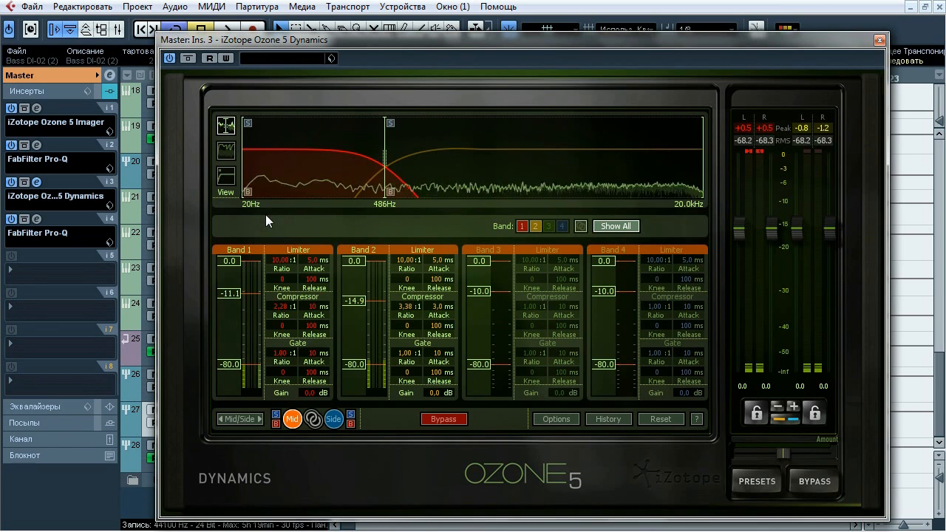
{"action": "key", "text": "space"}
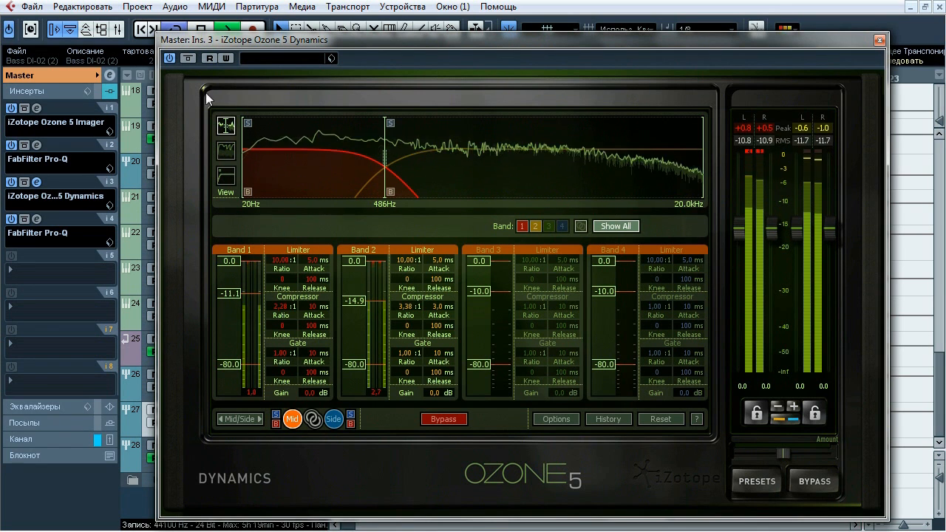
{"action": "left_click", "coordinate": [188, 58]}
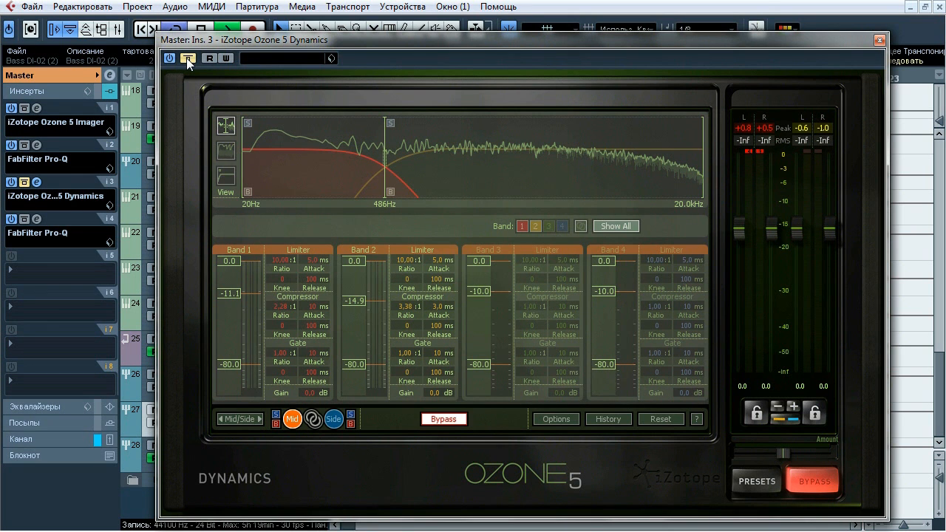
{"action": "left_click", "coordinate": [188, 58]}
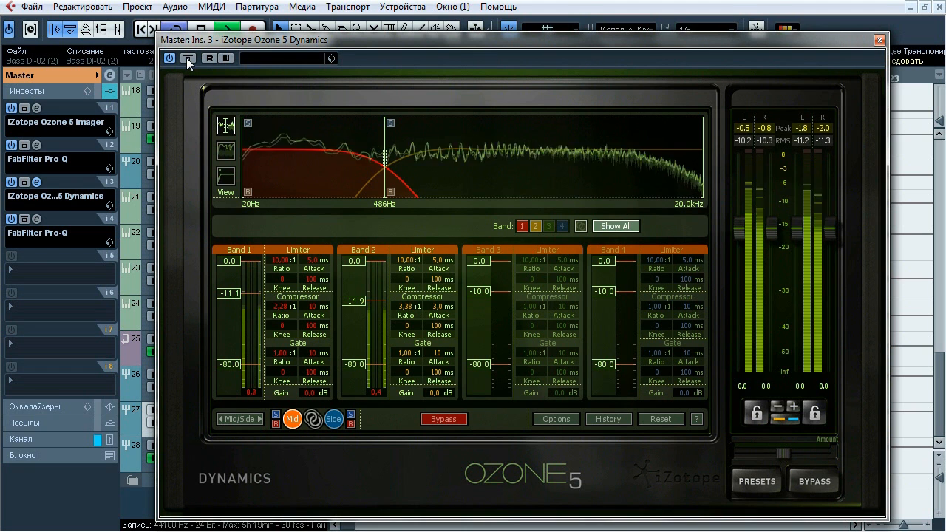
{"action": "left_click", "coordinate": [188, 57]}
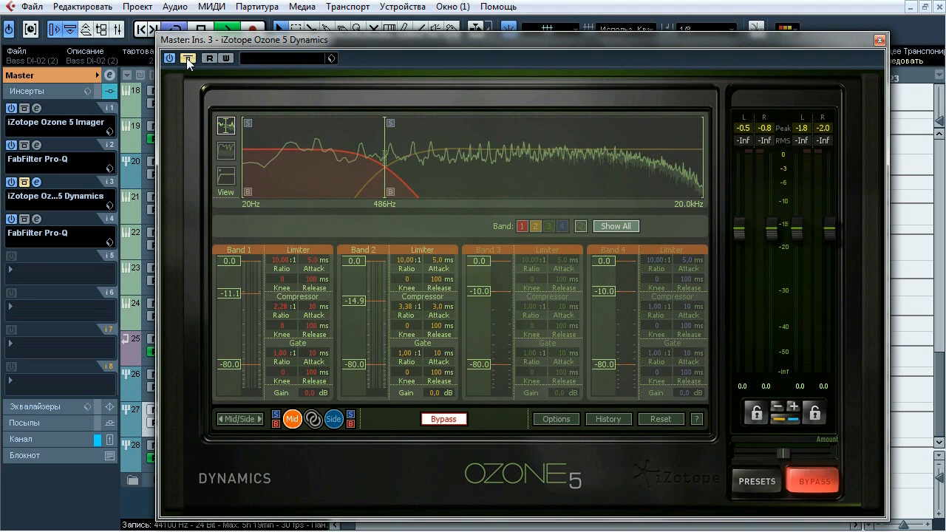
{"action": "left_click", "coordinate": [187, 58]}
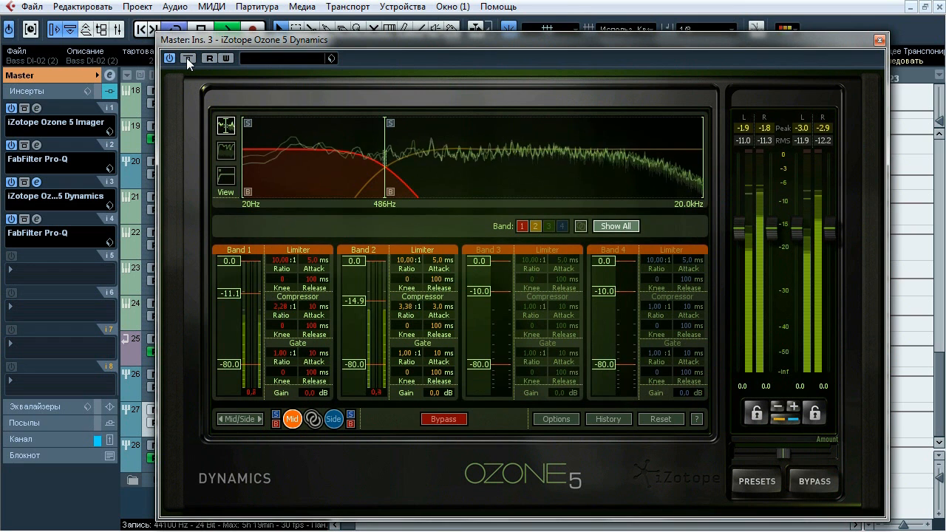
{"action": "left_click", "coordinate": [188, 57]}
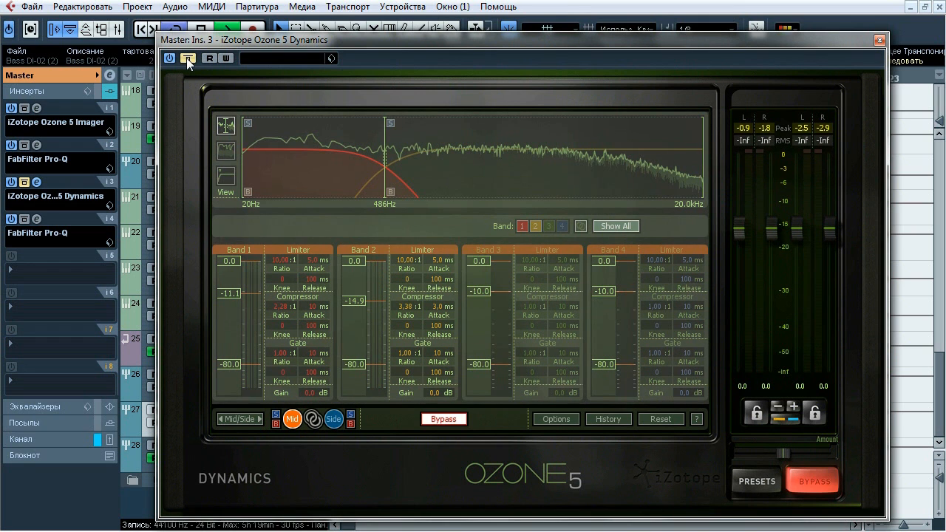
{"action": "left_click", "coordinate": [187, 58]}
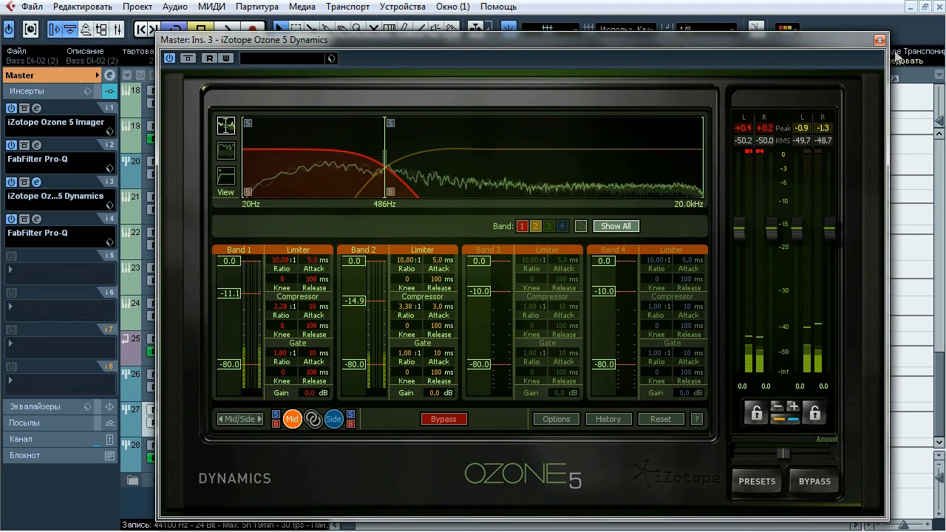
{"action": "left_click", "coordinate": [879, 40]}
Open Master's insert 4 FabFilter Pro-Q and solo its 88.403 Hz low cut band during playback to hear what it removes
{"action": "left_click", "coordinate": [40, 219]}
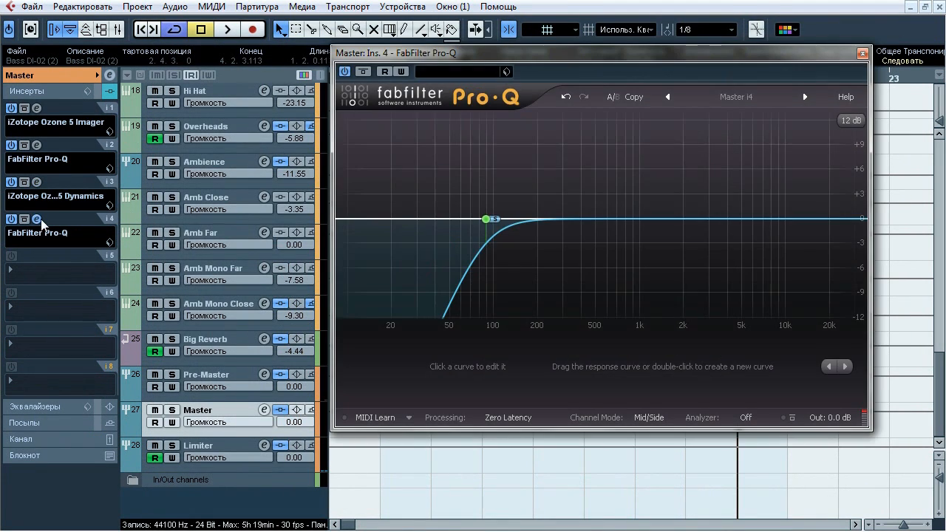
{"action": "left_click_drag", "start_coordinate": [445, 49], "coordinate": [376, 59]}
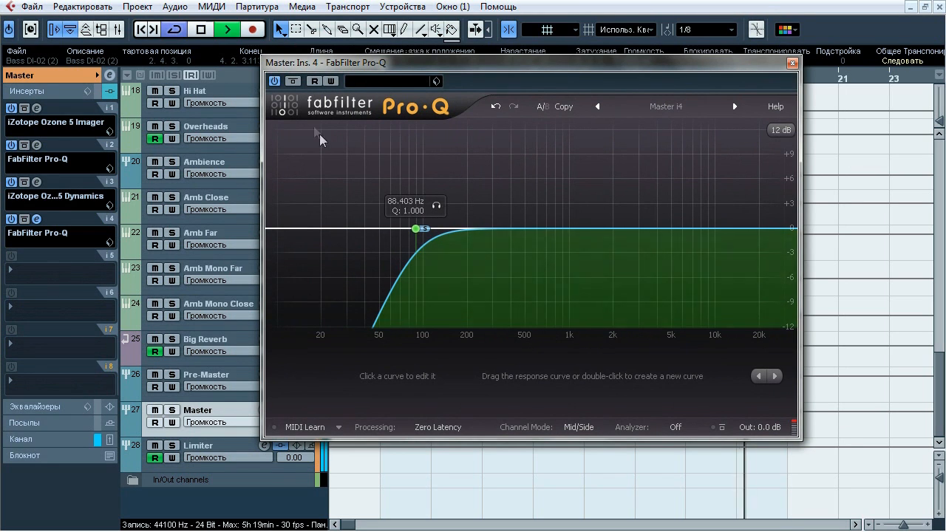
{"action": "left_click", "coordinate": [292, 83]}
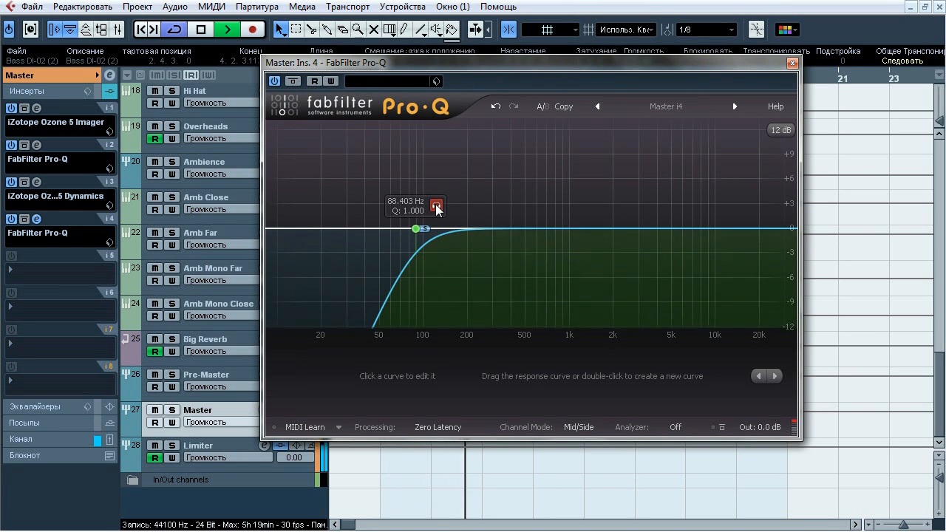
{"action": "left_click", "coordinate": [436, 206]}
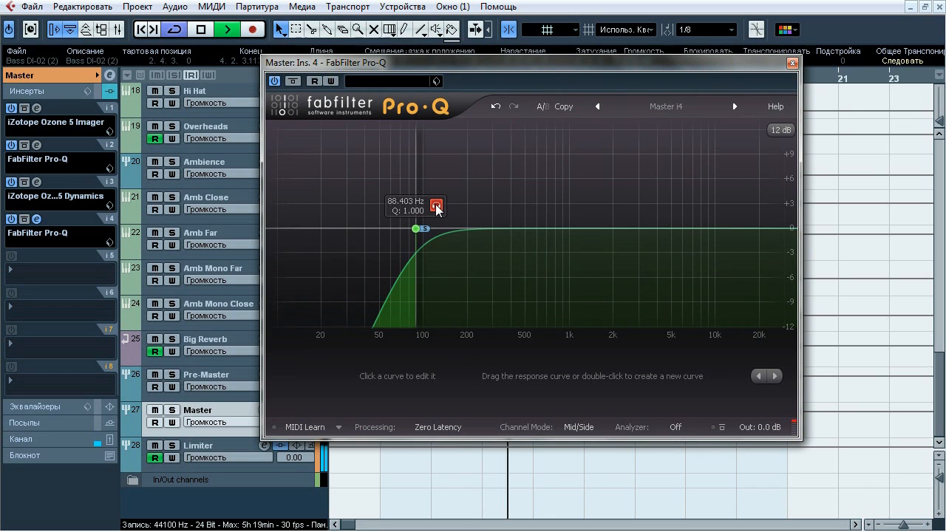
Compare the Pro-Q's low cut band bypassed and active, leave it active, stop playback, and close the plug-in
{"action": "left_click", "coordinate": [506, 227]}
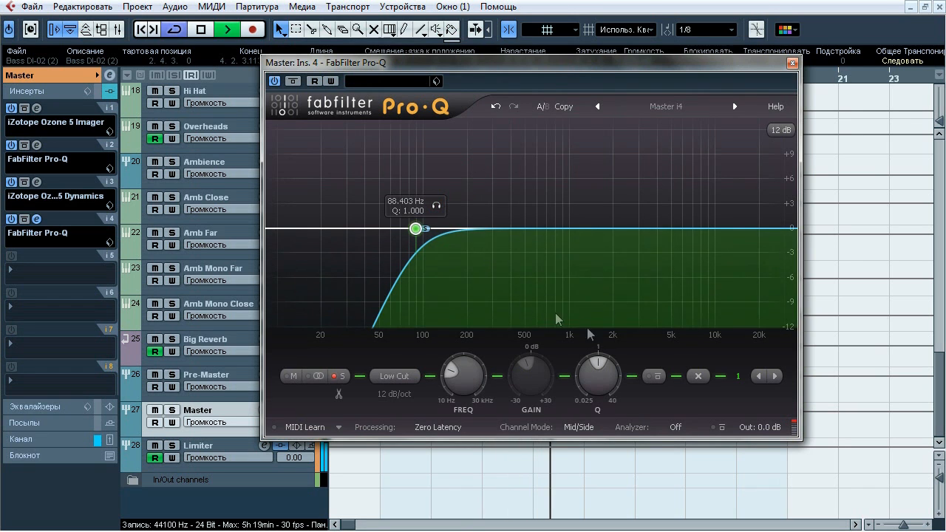
{"action": "left_click", "coordinate": [656, 375]}
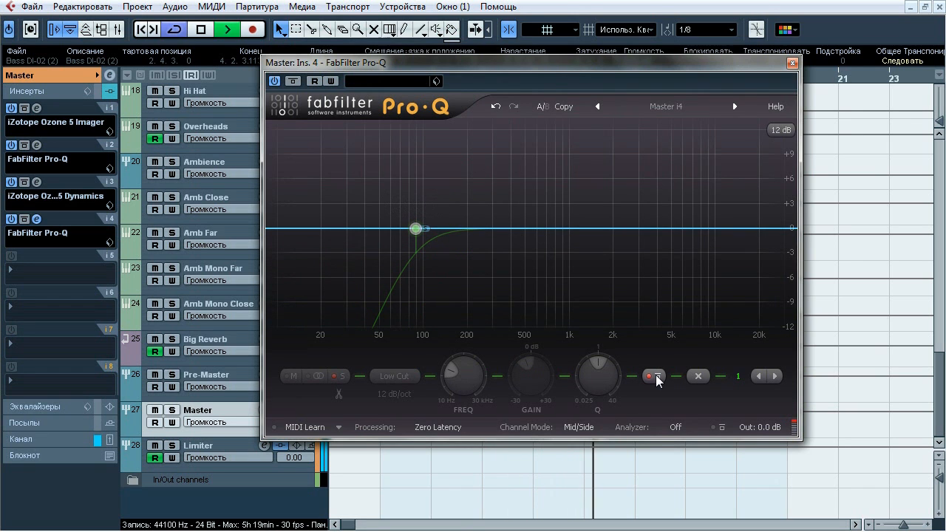
{"action": "left_click", "coordinate": [656, 375]}
{"action": "key", "text": "space"}
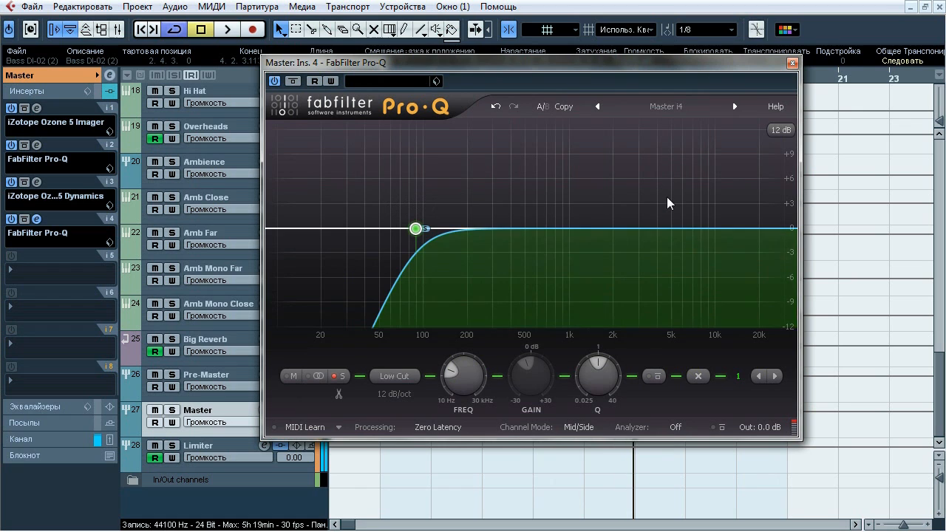
{"action": "left_click", "coordinate": [791, 63]}
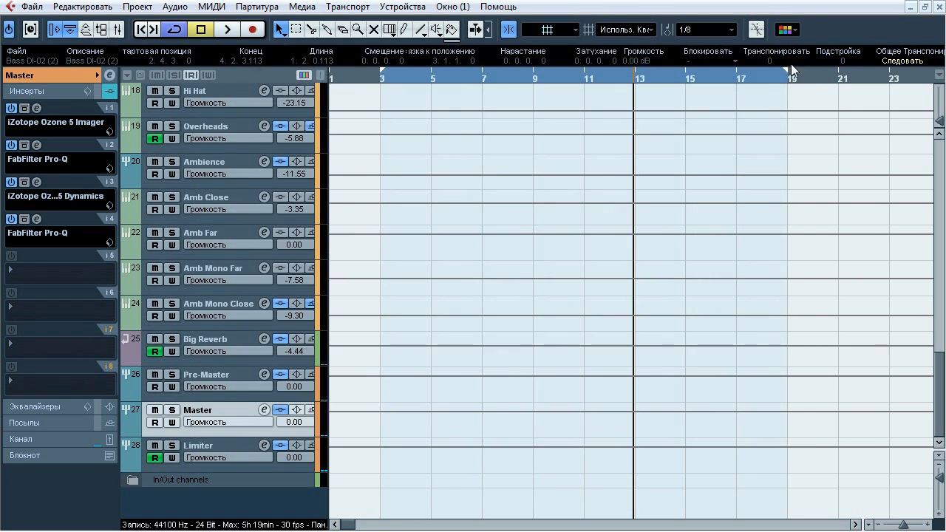
Select the Limiter group, open its Ozone 5 Equalizer insert, compare it bypassed and active during playback, and close it active with playback stopped
{"action": "left_click", "coordinate": [211, 449]}
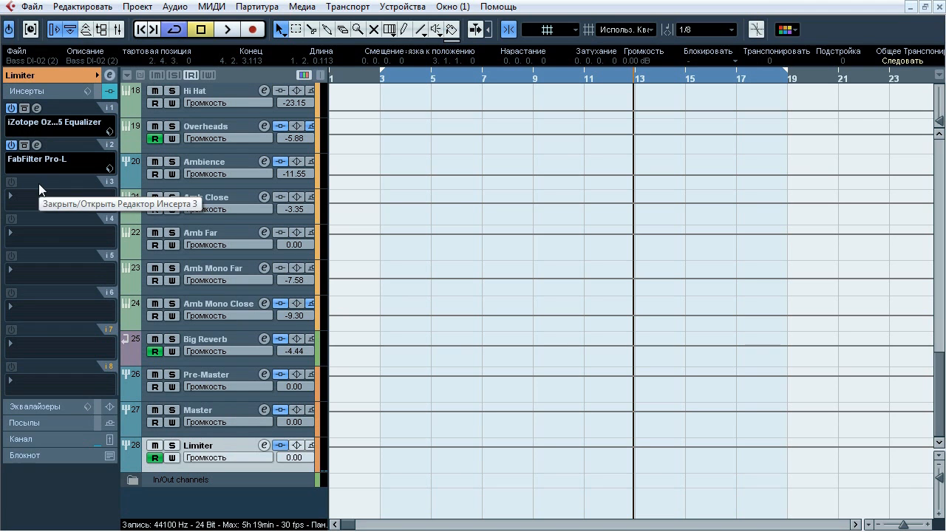
{"action": "left_click", "coordinate": [36, 108]}
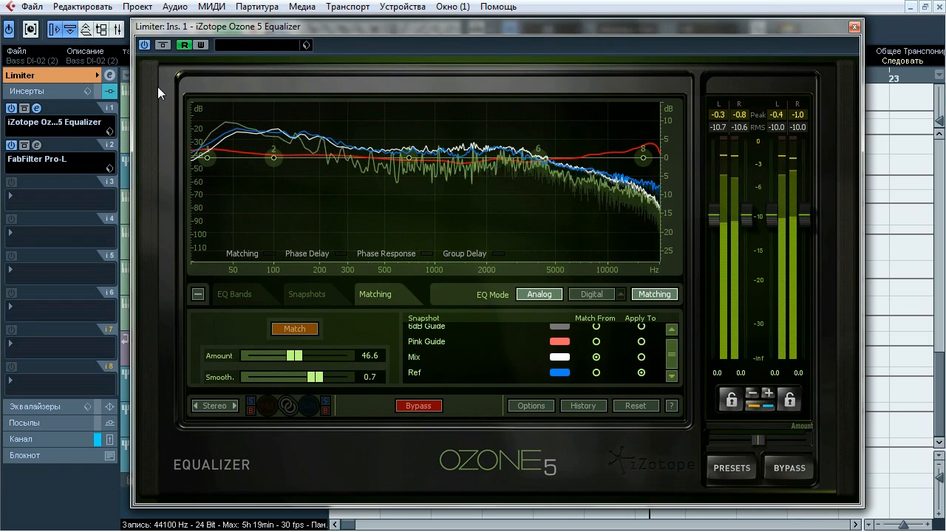
{"action": "left_click", "coordinate": [163, 45]}
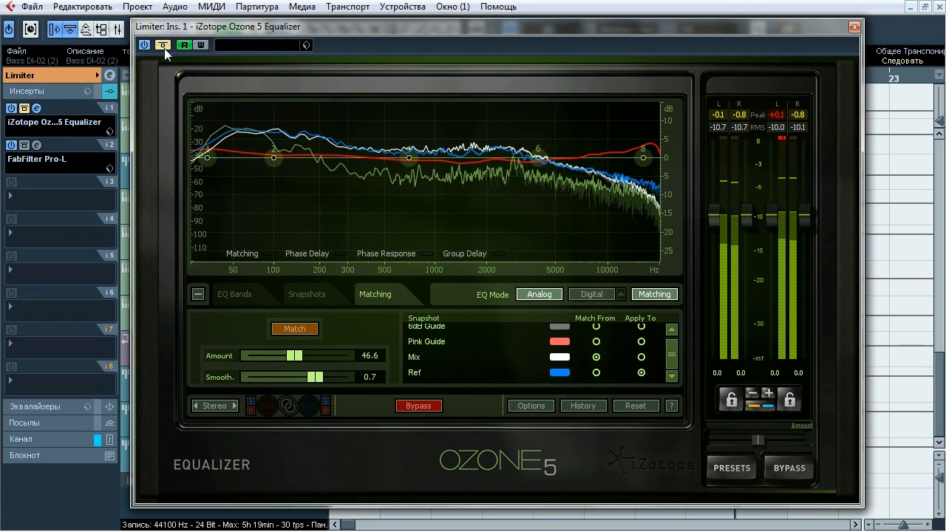
{"action": "left_click", "coordinate": [164, 48]}
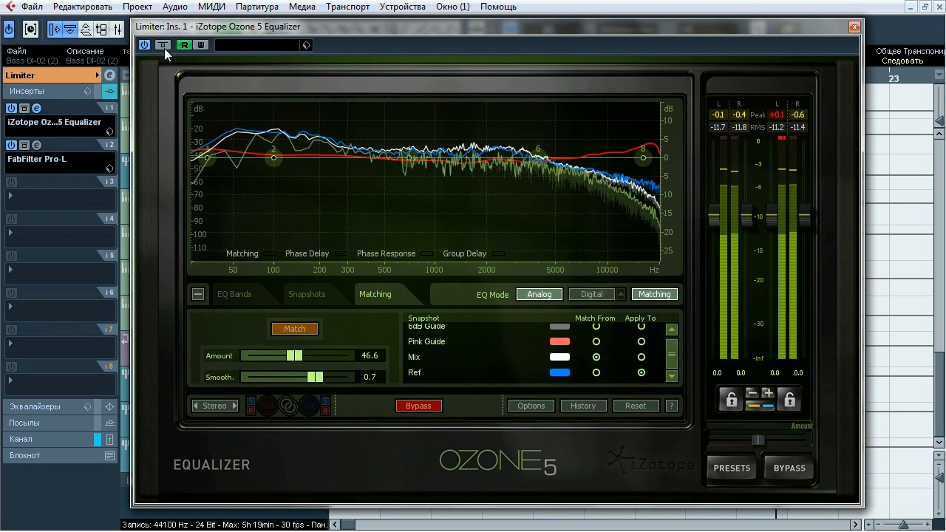
{"action": "left_click", "coordinate": [164, 48]}
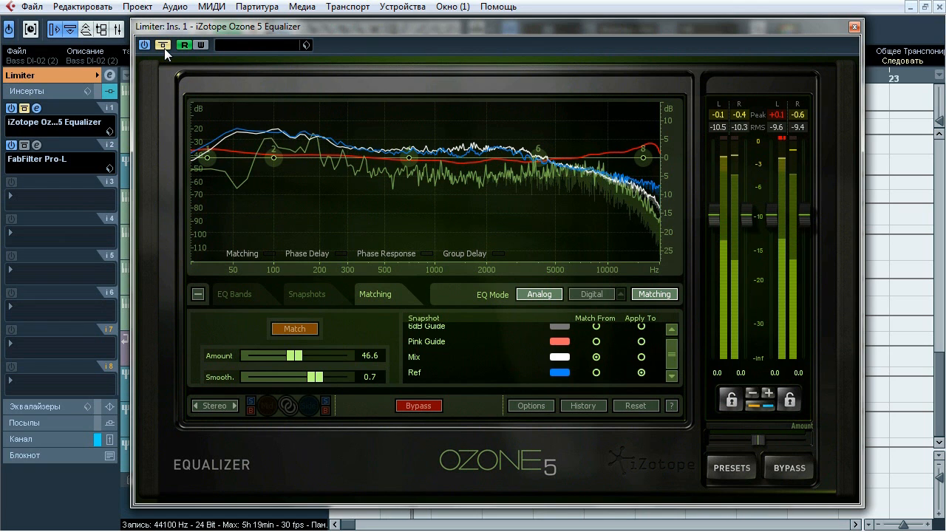
{"action": "left_click", "coordinate": [164, 48]}
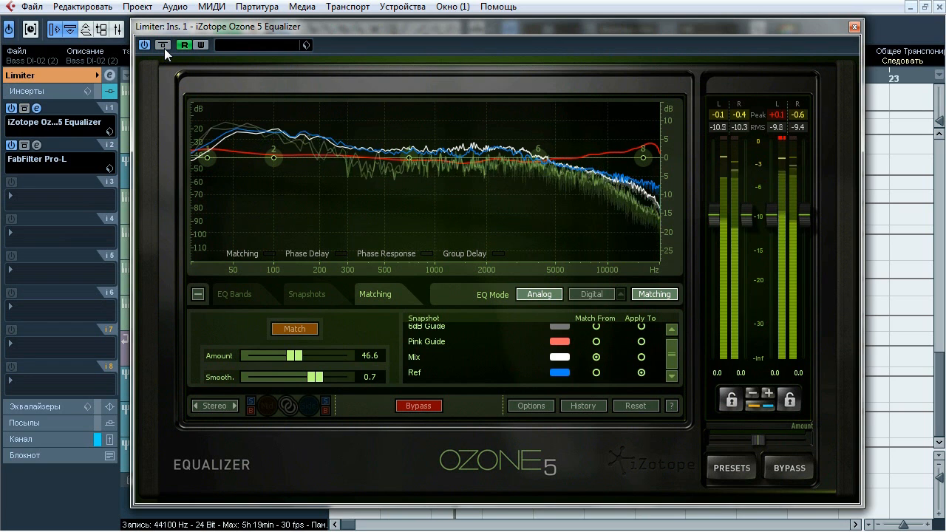
{"action": "left_click", "coordinate": [164, 48]}
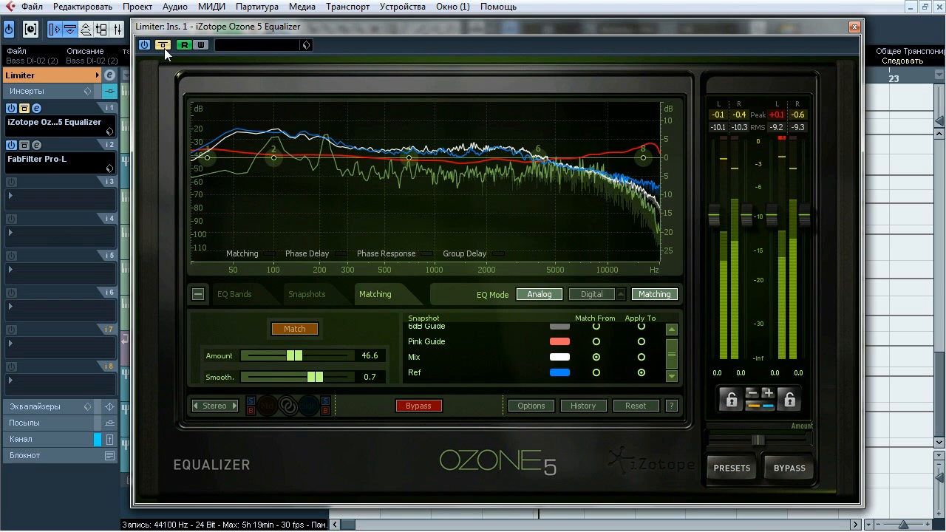
{"action": "left_click", "coordinate": [164, 48]}
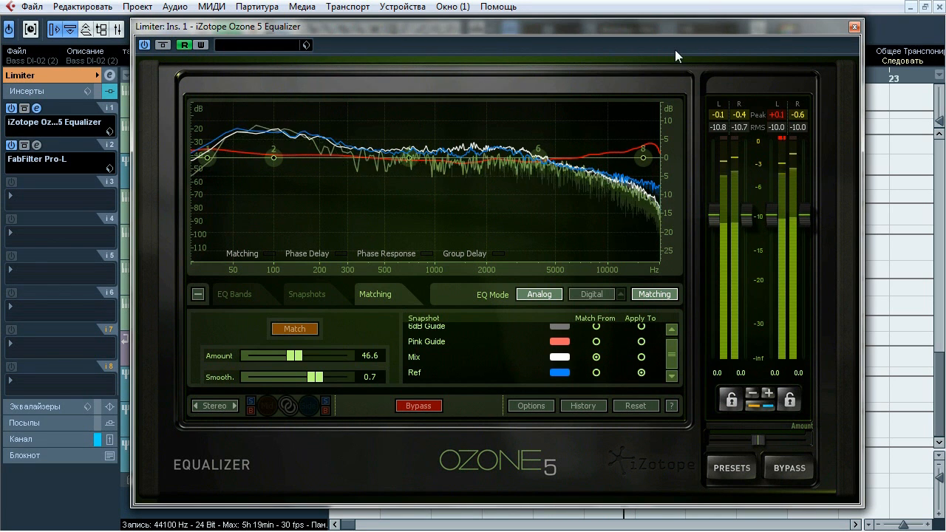
{"action": "left_click", "coordinate": [853, 27]}
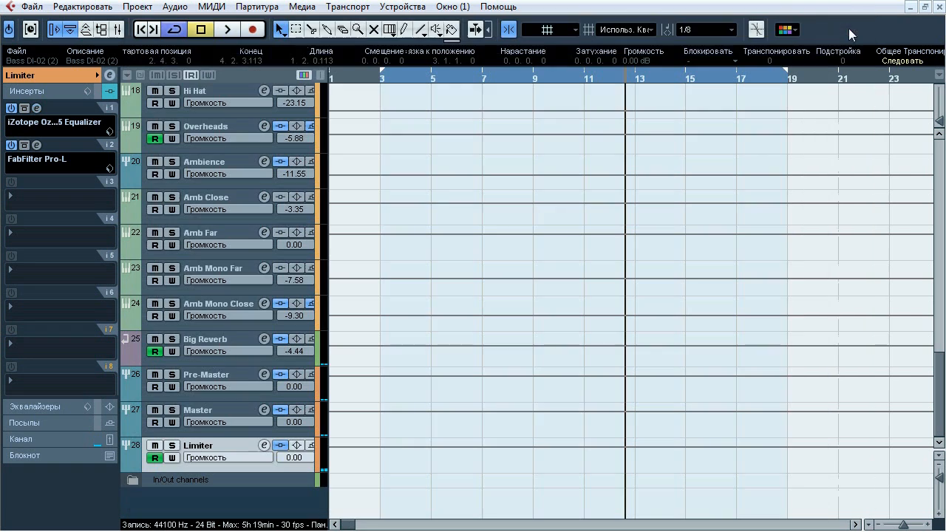
Open Limiter's insert 2 FabFilter Pro-L, turn off its level display, and compare the plug-in bypassed and active during playback
{"action": "left_click", "coordinate": [37, 145]}
{"action": "left_click", "coordinate": [654, 393]}
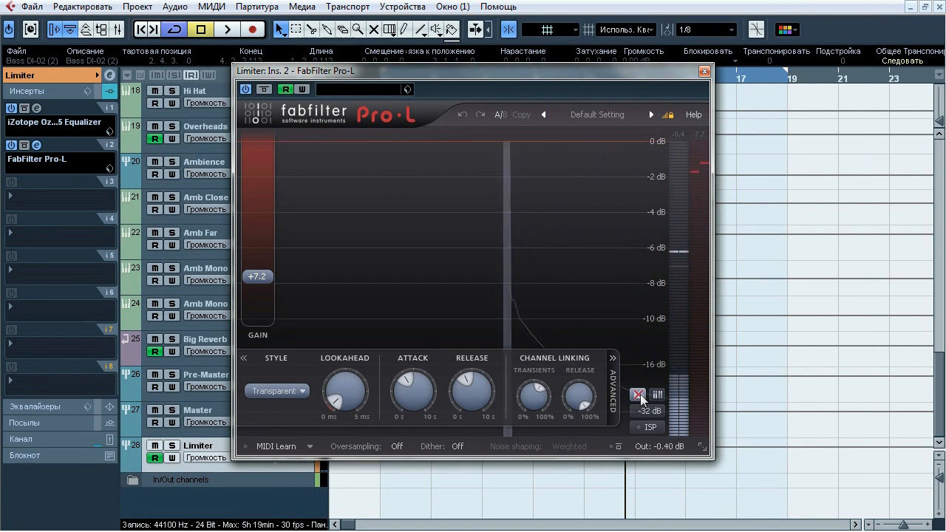
{"action": "key", "text": "space"}
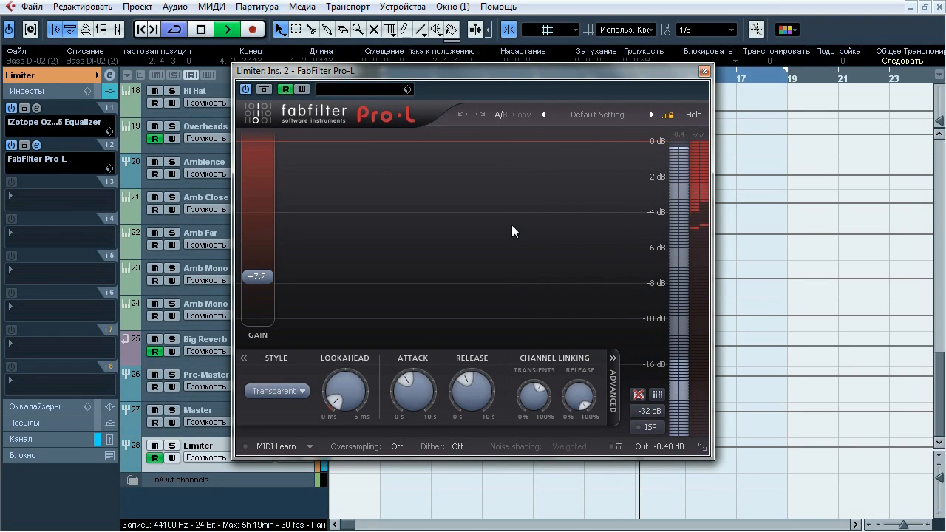
{"action": "left_click", "coordinate": [263, 91]}
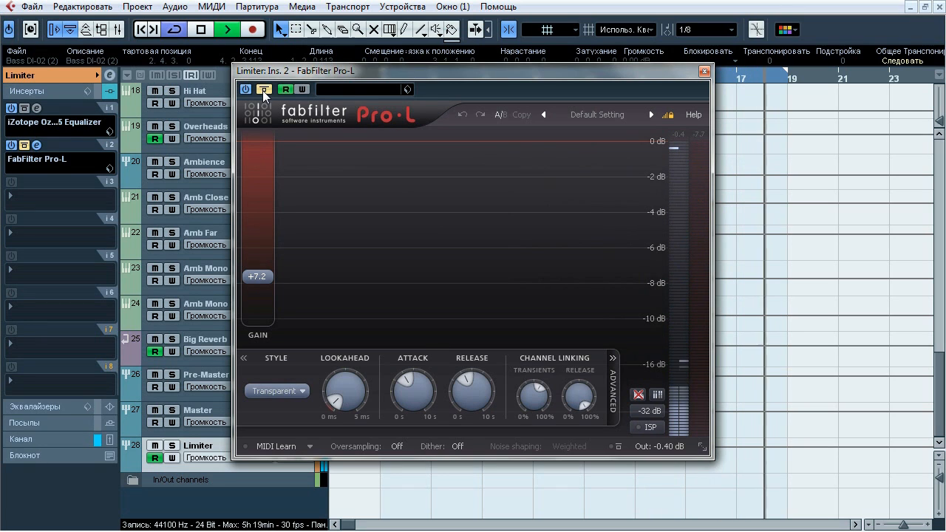
{"action": "left_click", "coordinate": [262, 90]}
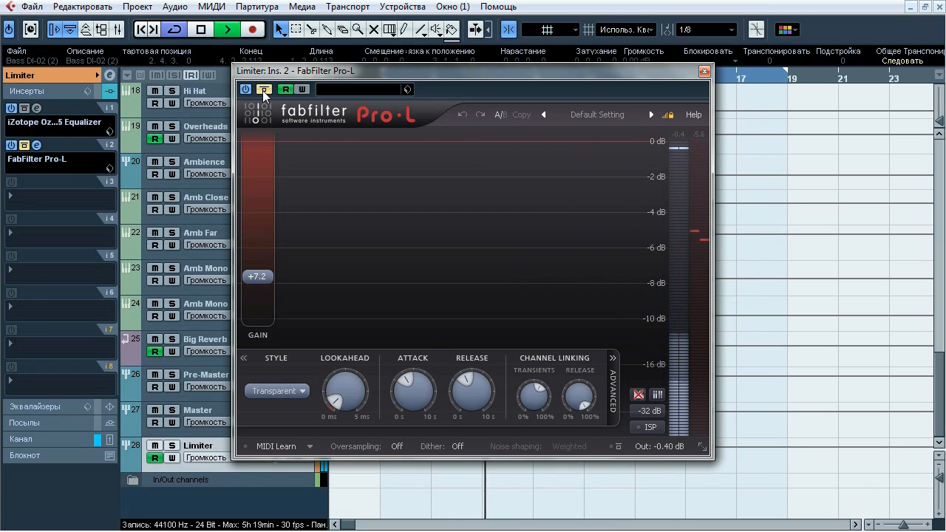
{"action": "left_click", "coordinate": [262, 90]}
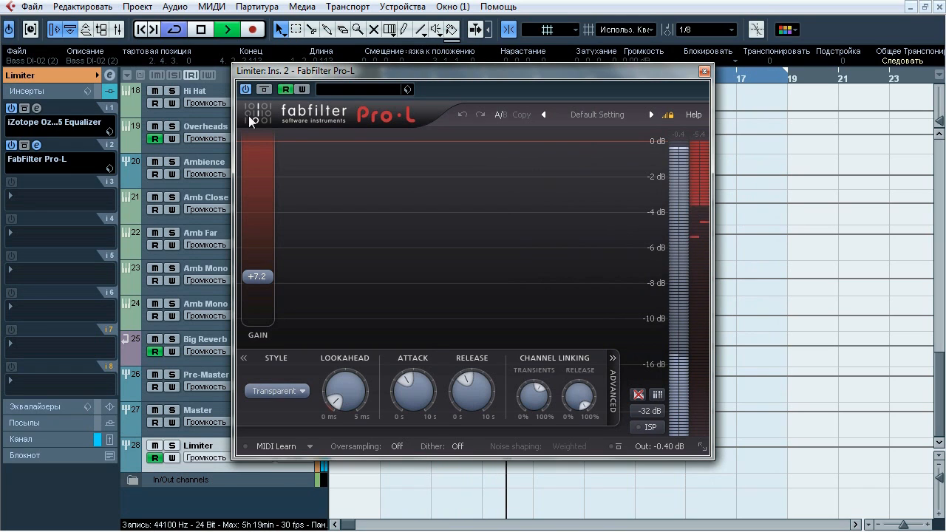
Show the Limiter group's channel fader and meter, and compare its level with Pro-L bypassed and active, leaving Pro-L active
{"action": "left_click", "coordinate": [57, 436]}
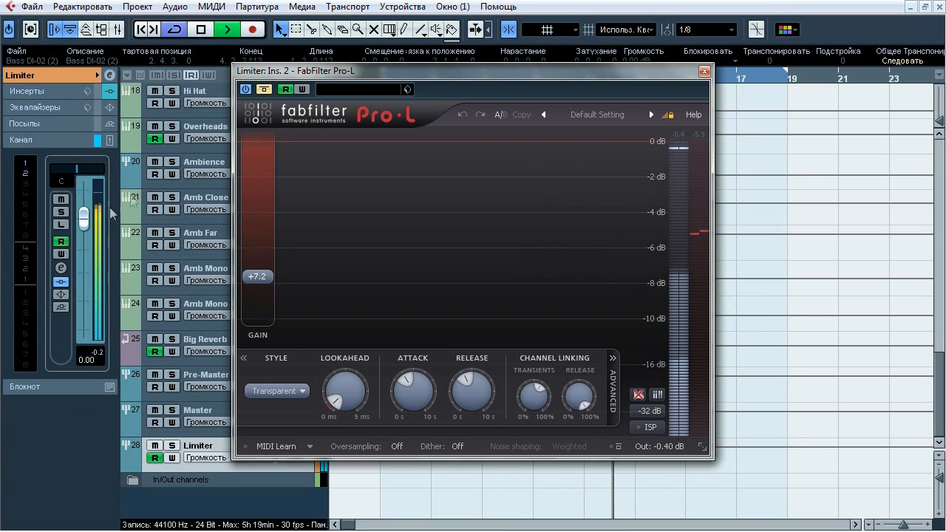
{"action": "left_click", "coordinate": [264, 89]}
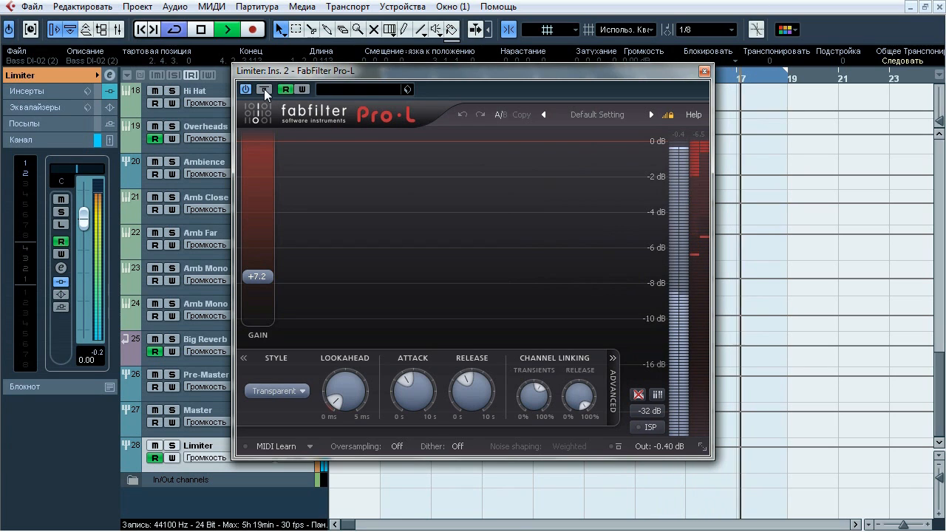
{"action": "left_click", "coordinate": [263, 89]}
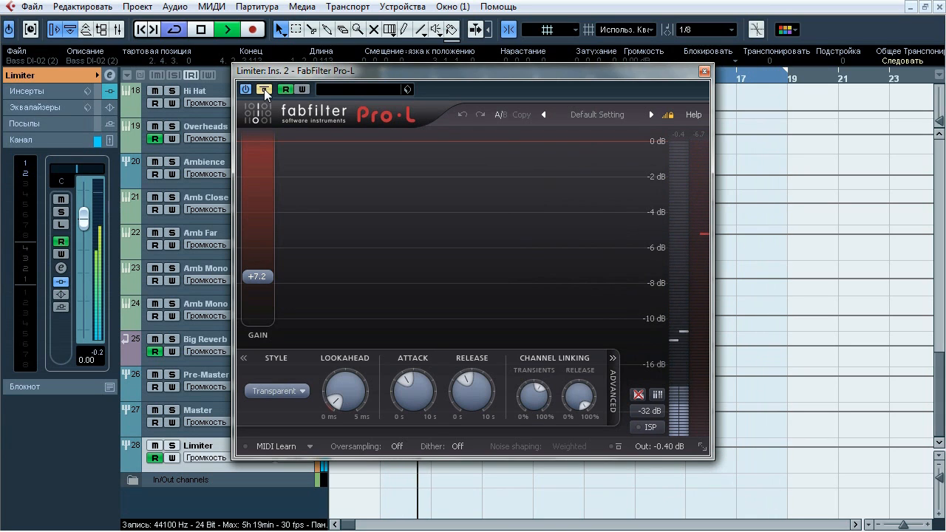
{"action": "left_click", "coordinate": [264, 89]}
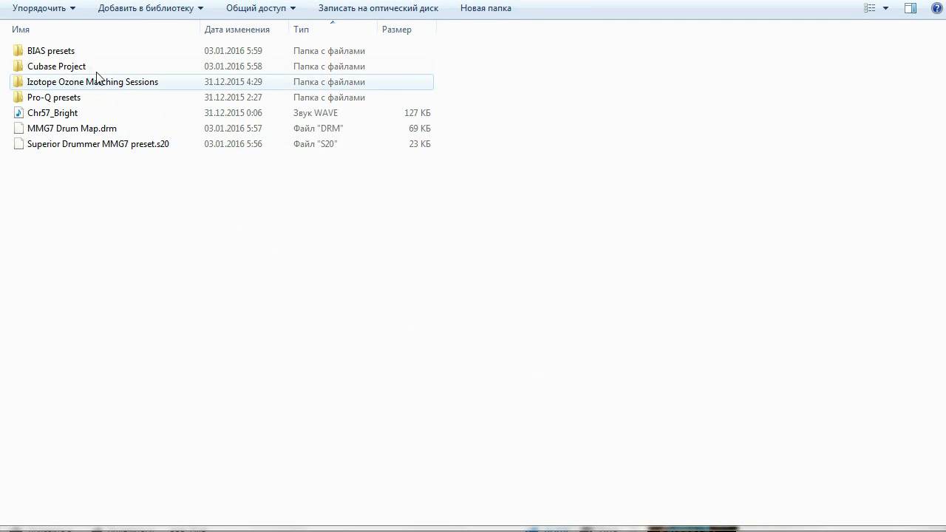
In Windows Explorer, examine the BIAS, Cubase Project, Ozone matching and Pro-Q folders, plus the impulse, drum map and Superior Drummer preset files
{"action": "double_click", "coordinate": [88, 51]}
{"action": "key", "text": "BackSpace"}
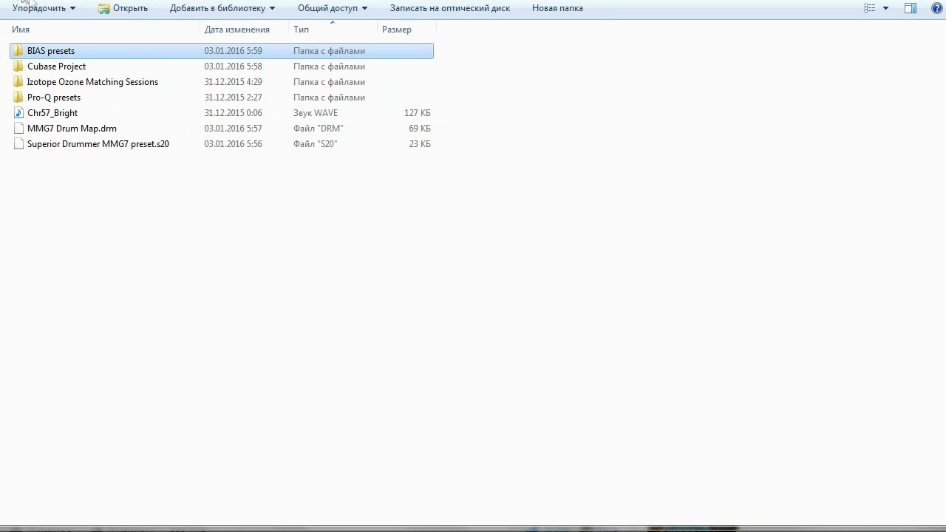
{"action": "double_click", "coordinate": [57, 66]}
{"action": "key", "text": "BackSpace"}
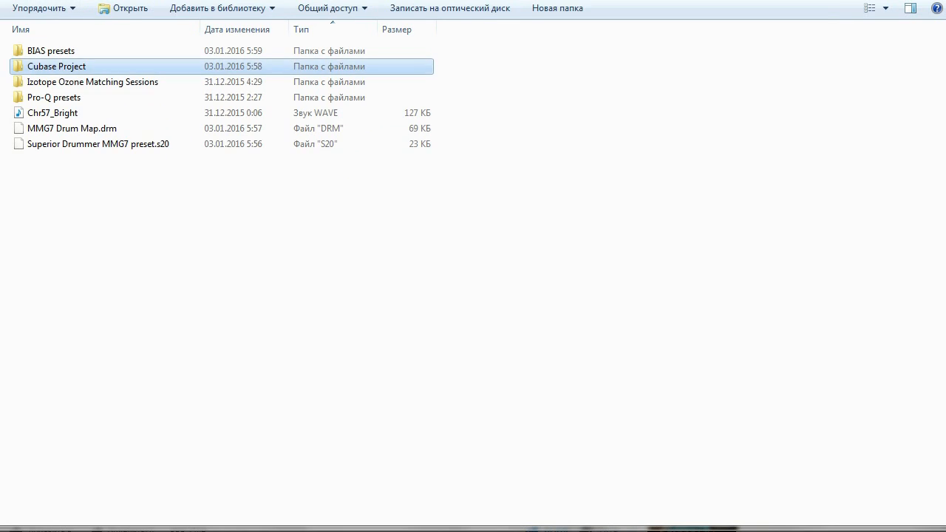
{"action": "double_click", "coordinate": [74, 82]}
{"action": "key", "text": "BackSpace"}
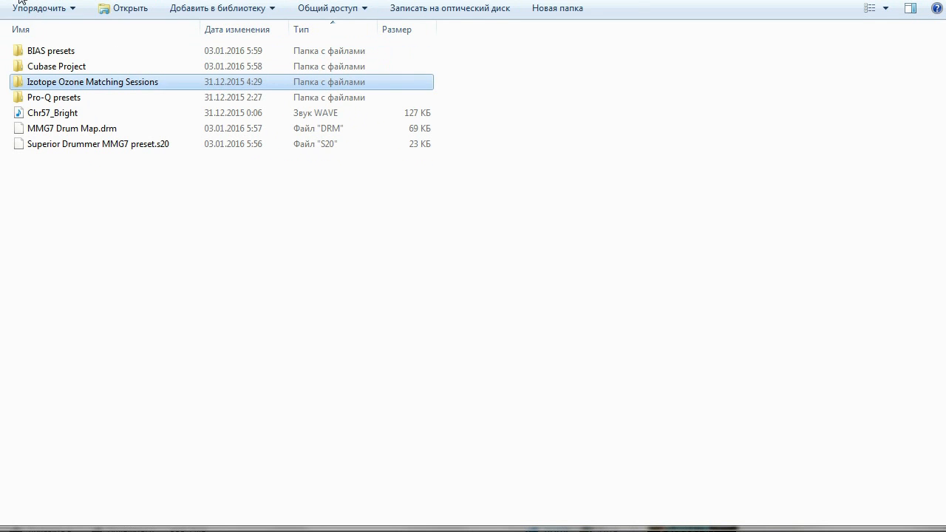
{"action": "double_click", "coordinate": [65, 100]}
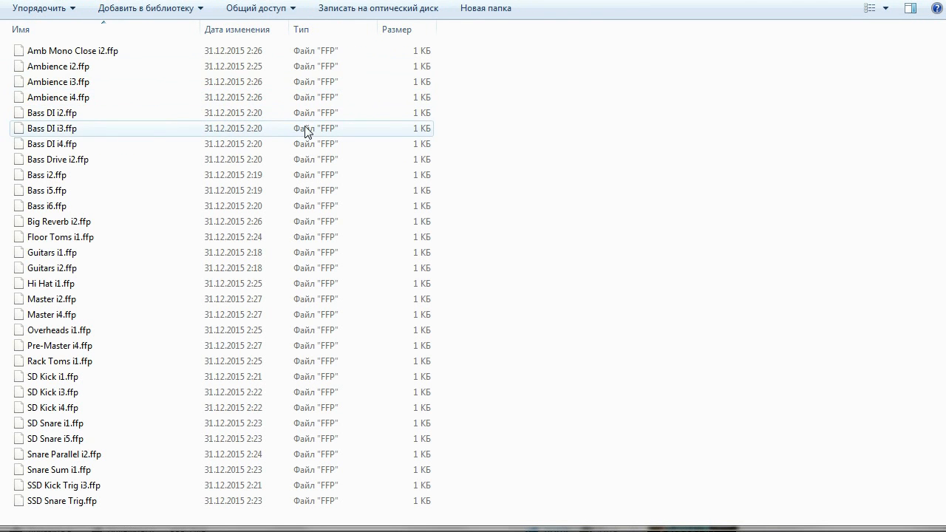
{"action": "key", "text": "BackSpace"}
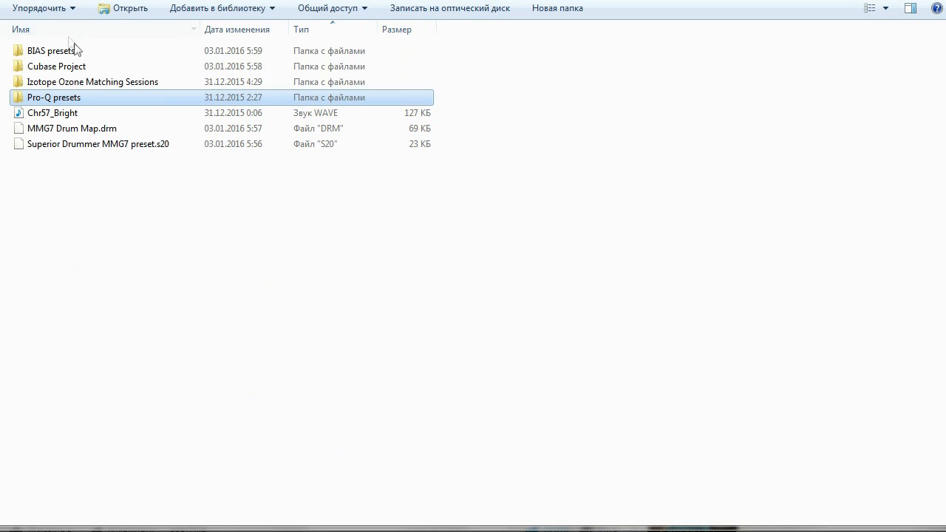
{"action": "left_click", "coordinate": [101, 113]}
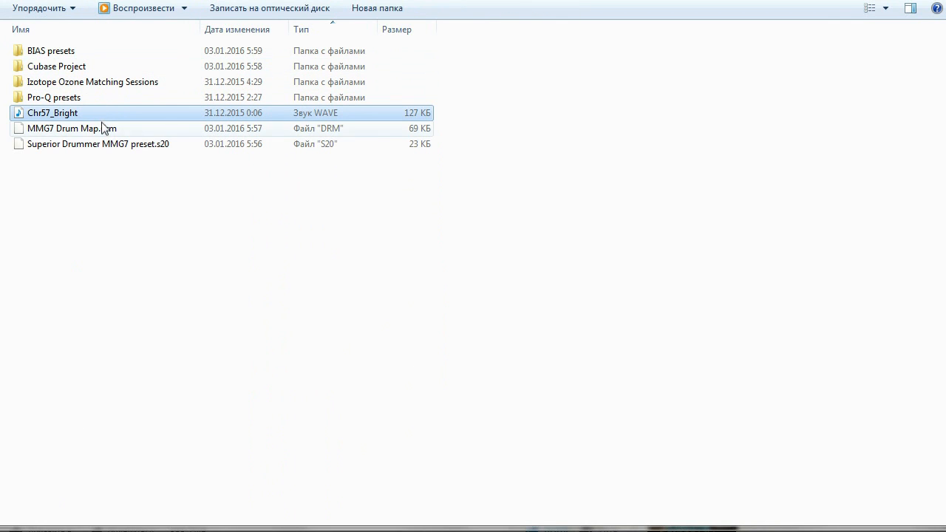
{"action": "left_click", "coordinate": [103, 129]}
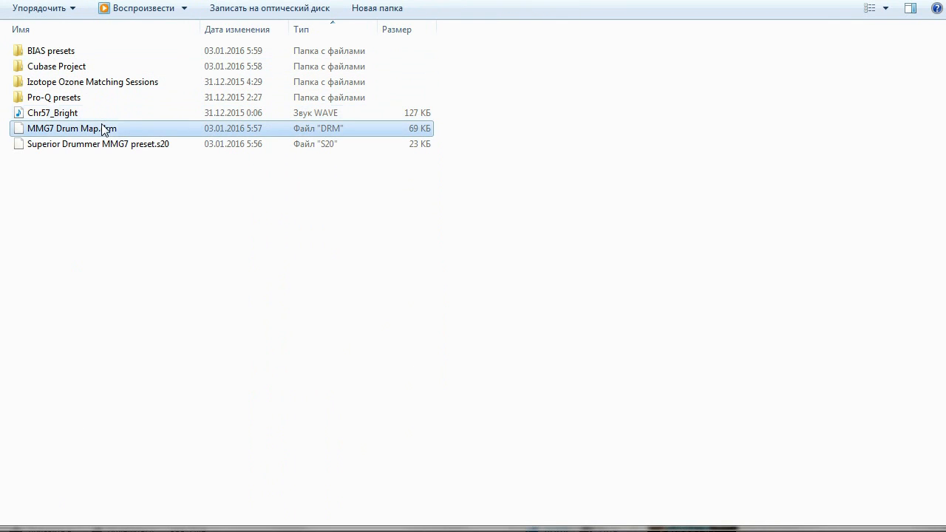
{"action": "left_click", "coordinate": [189, 144]}
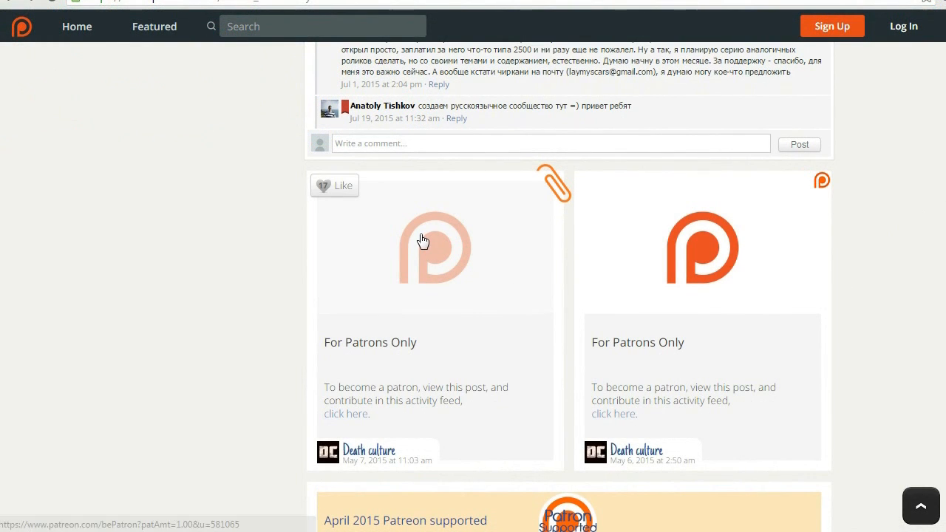
Open the page for becoming a patron of Death culture from a patrons-only Patreon post and view its reward options
{"action": "left_click", "coordinate": [467, 260]}
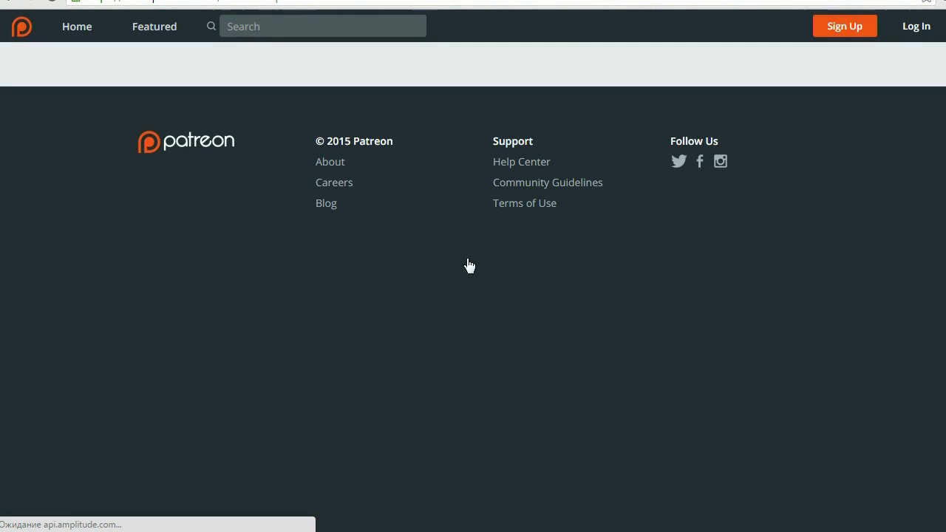
{"action": "scroll", "coordinate": [931, 264], "scroll_direction": "up", "scroll_amount": 2}
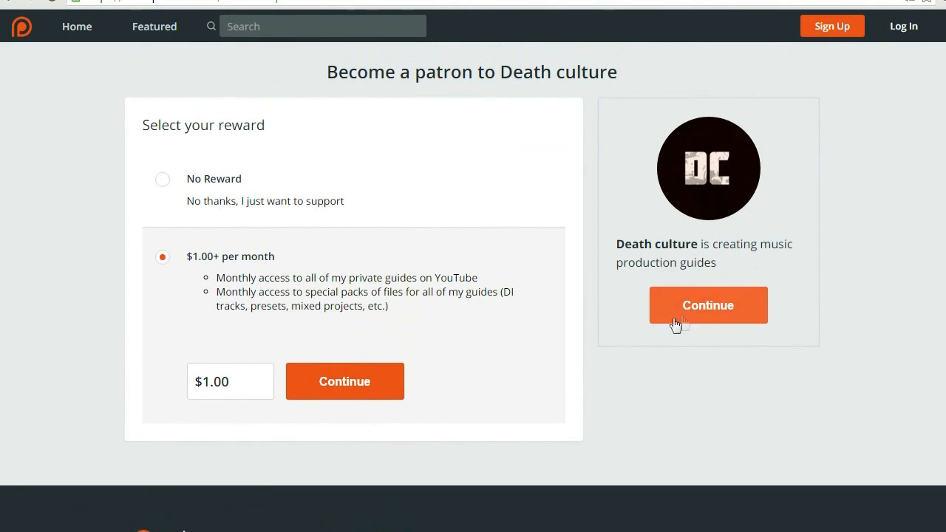